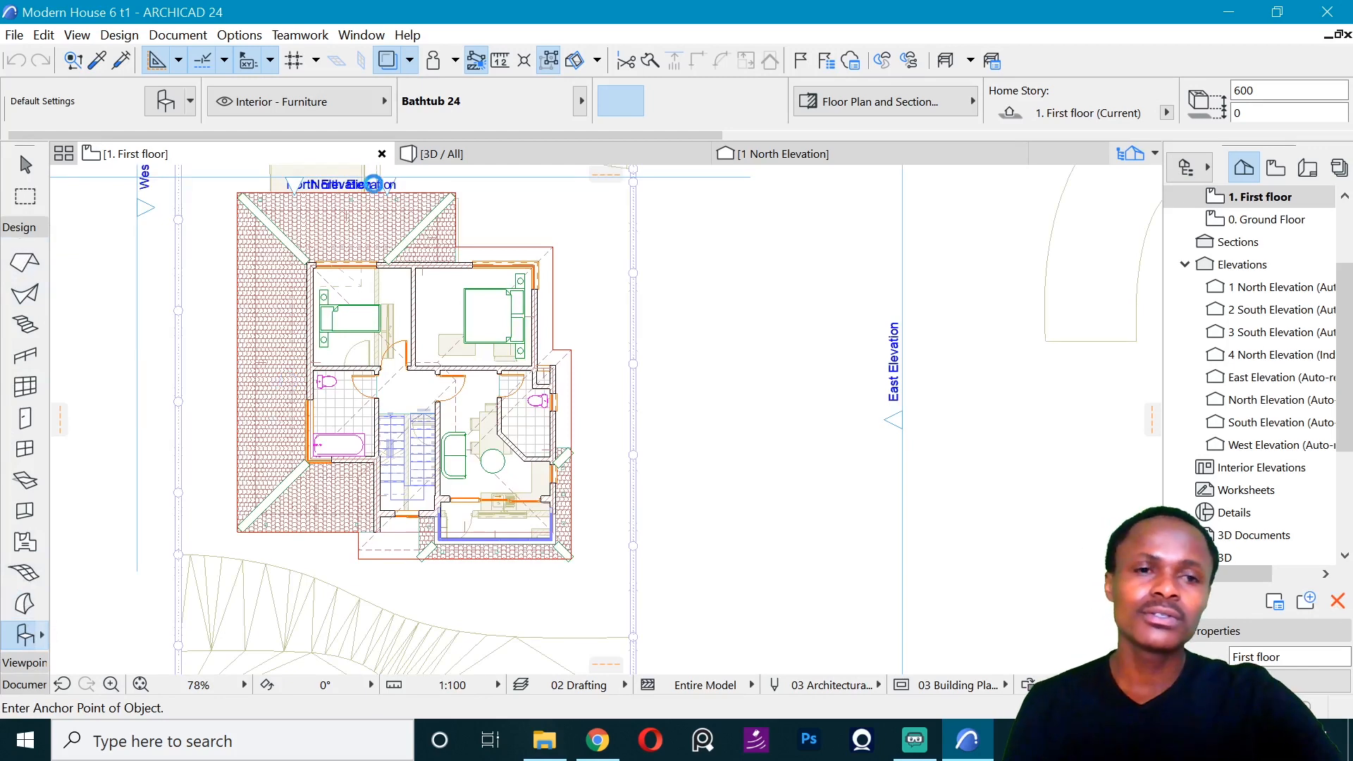
- Search the object library for "MOLD" and set Molding Straight 24 as the default object
key("ctrl+t")
left_click(704, 154)
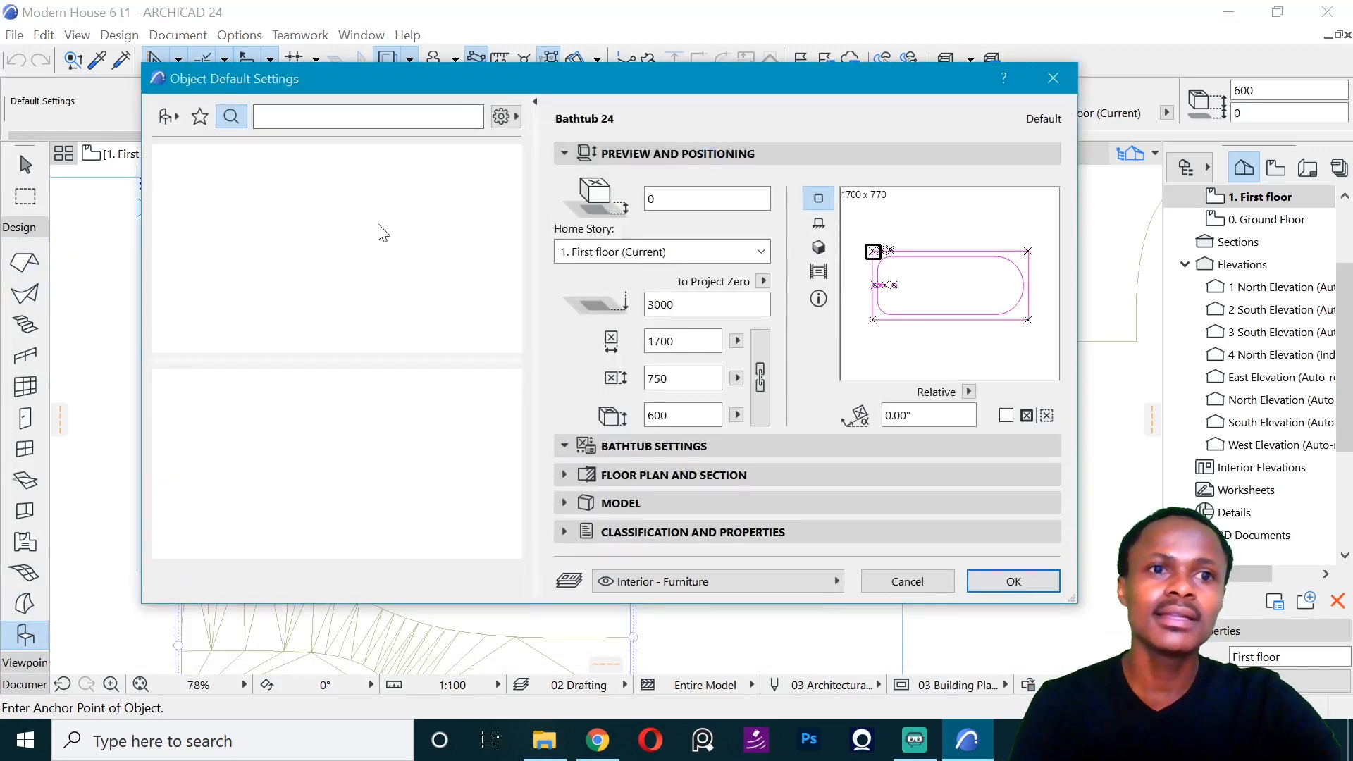
left_click(345, 117)
type("MO")
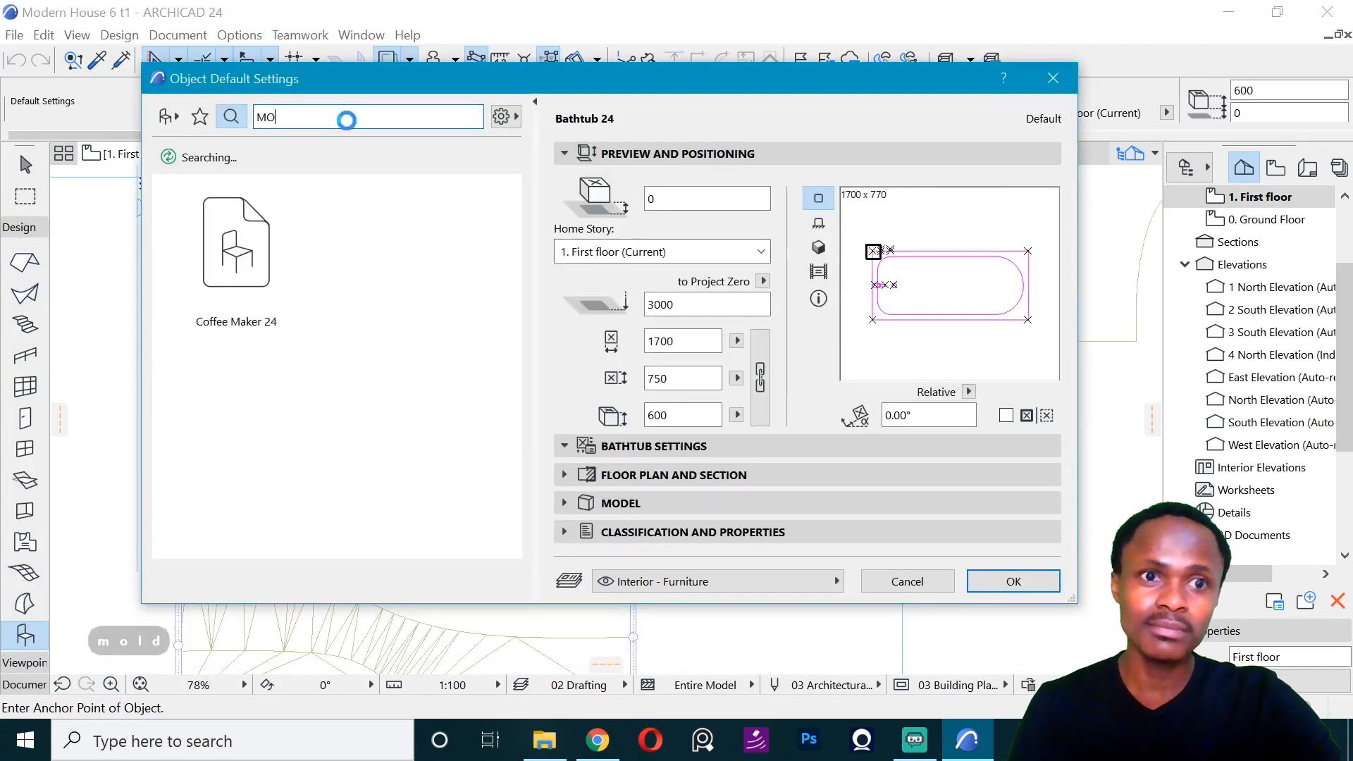
type("LD")
key("Return")
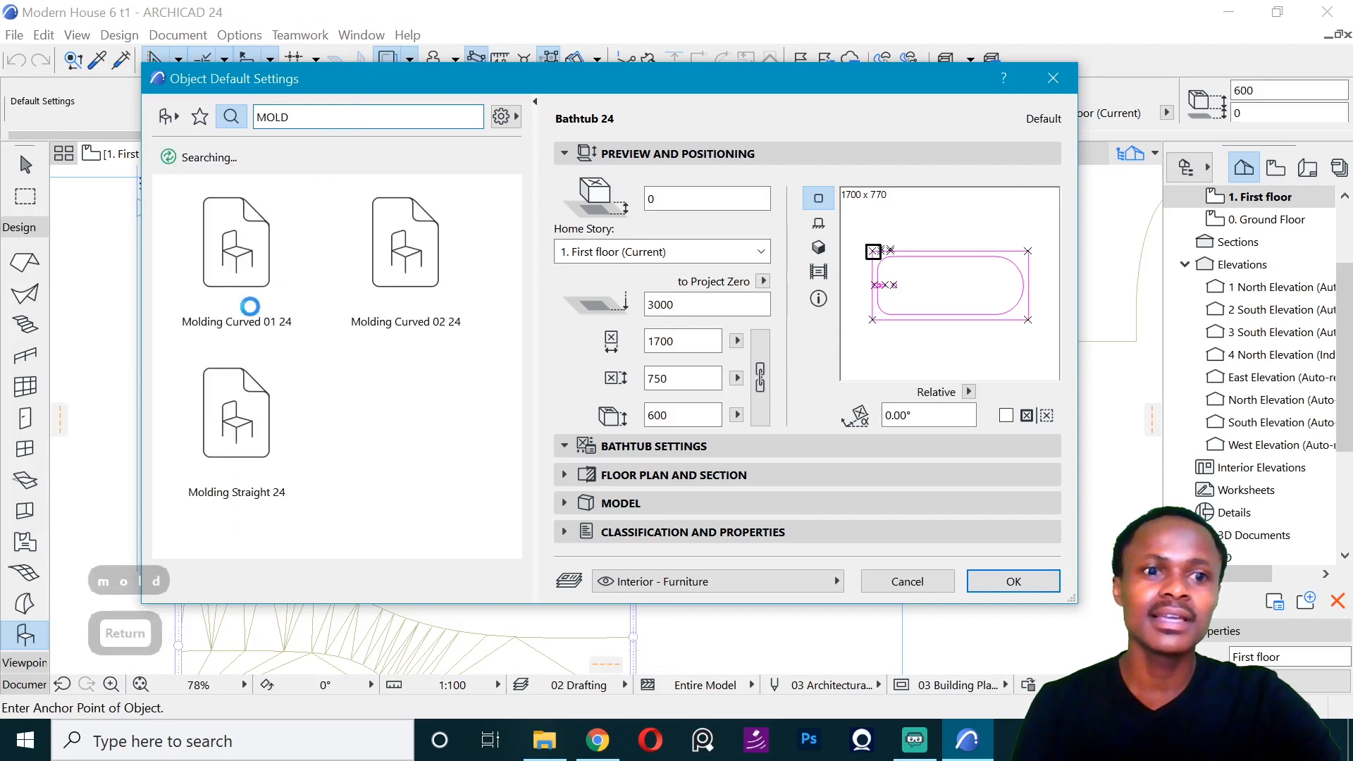
left_click(258, 410)
left_click(1036, 582)
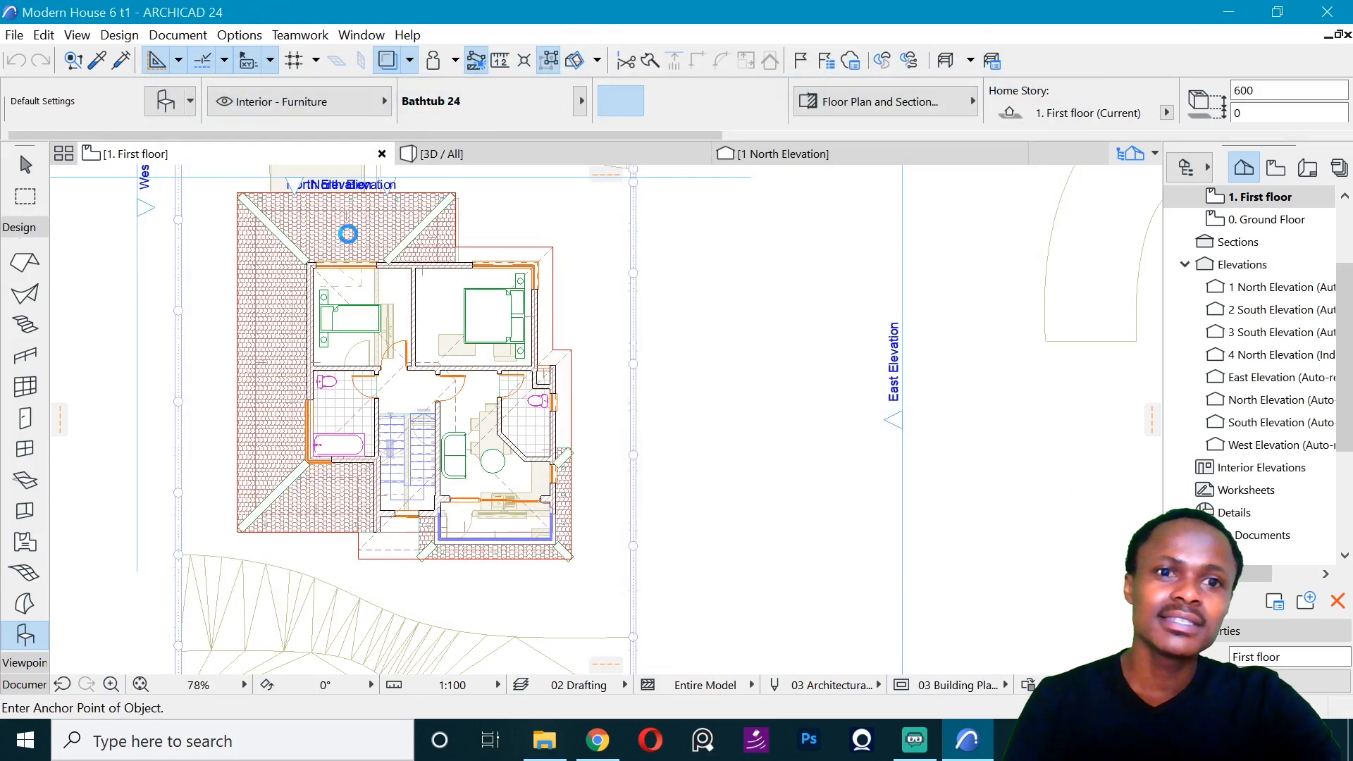
- Open the 2. Roof Floor story and place the straight molding in the empty area north of the upper roof
scroll(1261, 289, "up", 3)
left_click(1264, 288)
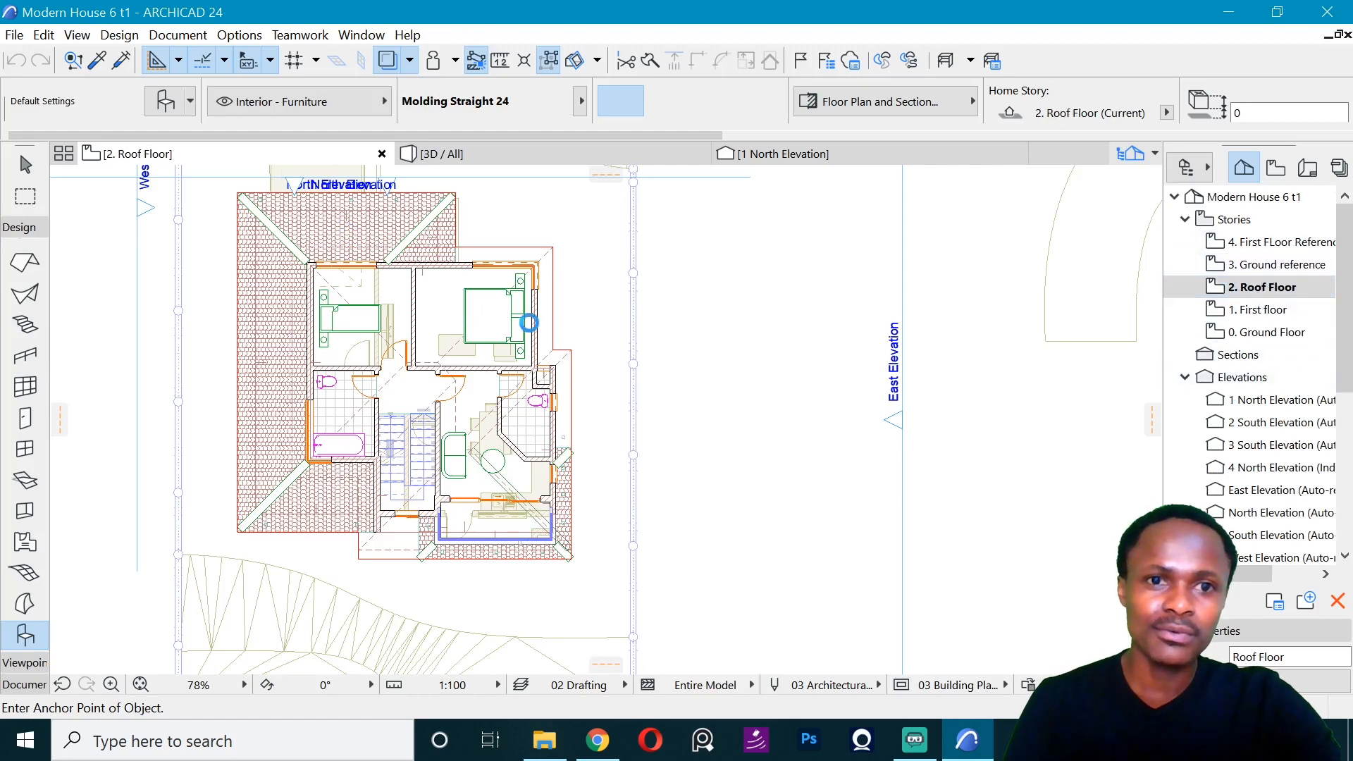
scroll(543, 282, "up", 2)
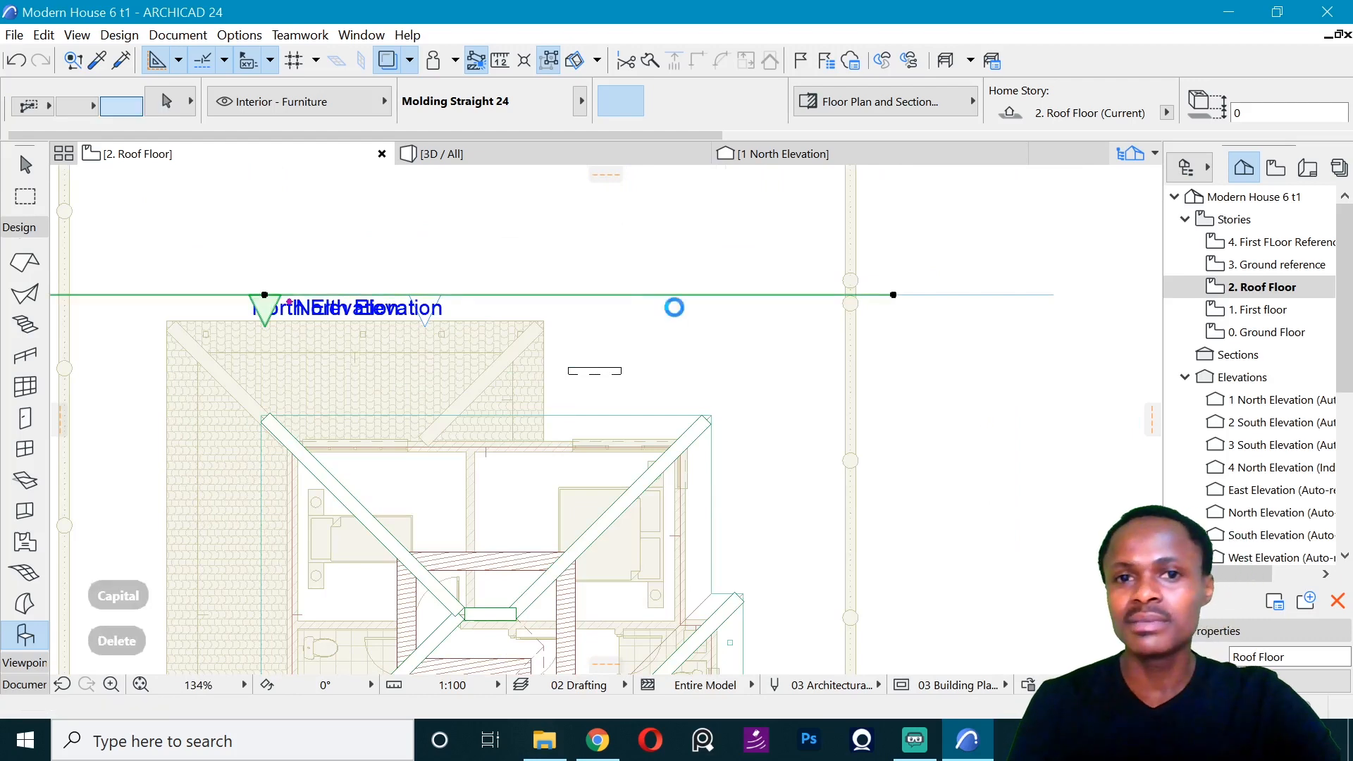
- Delete the duplicate North Elevation marker with ID 1 from the Roof Floor plan
left_click(823, 283)
left_click(796, 349)
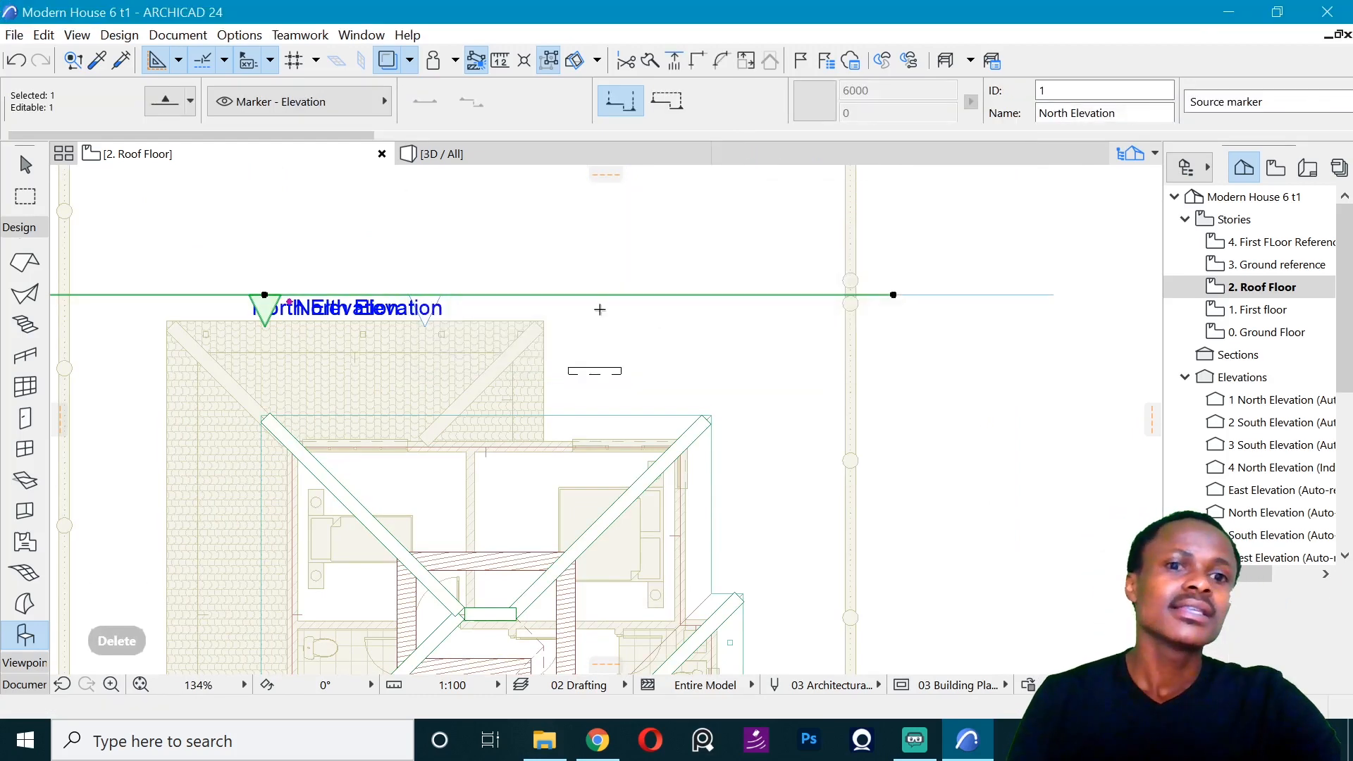
scroll(615, 369, "up", 2)
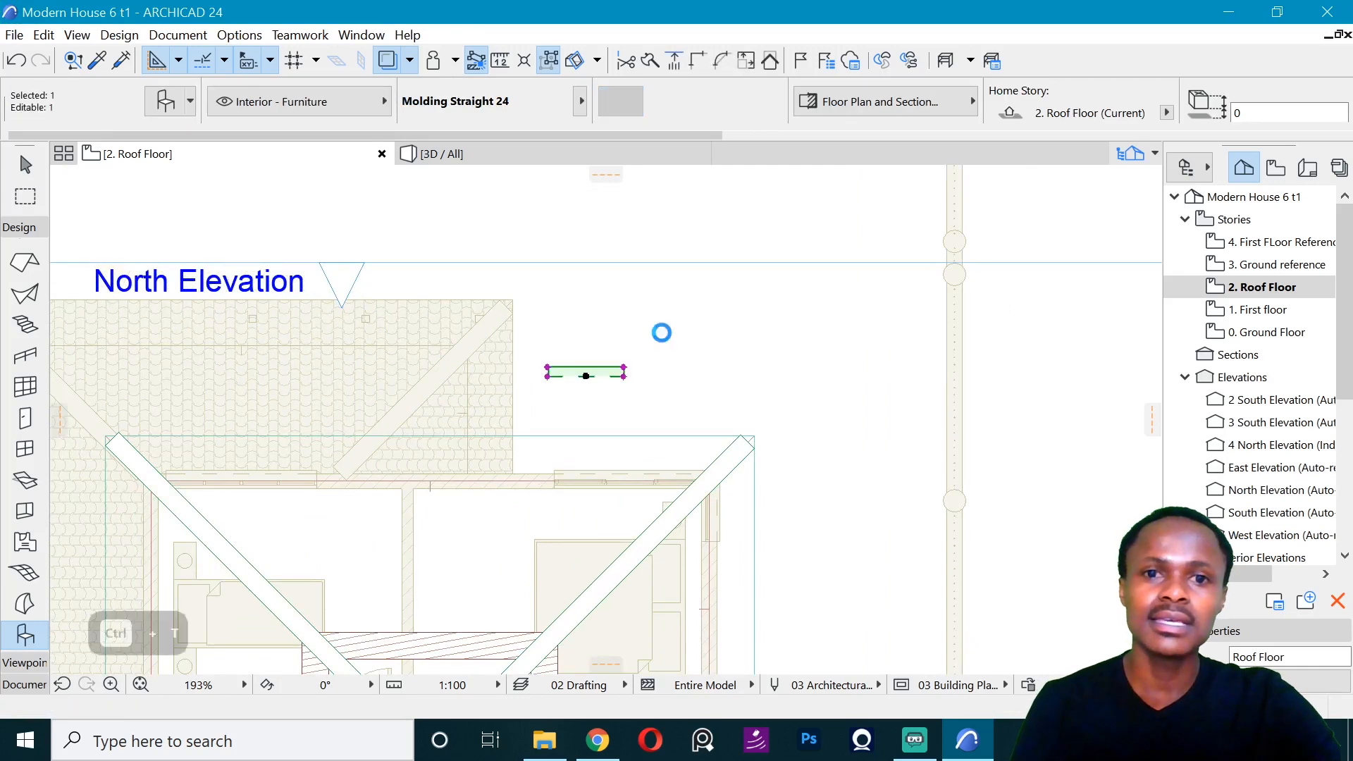
- Set the placed molding's 2D contour pen to pen 102, a light grey, in its Representation and Materials settings
key("ctrl+t")
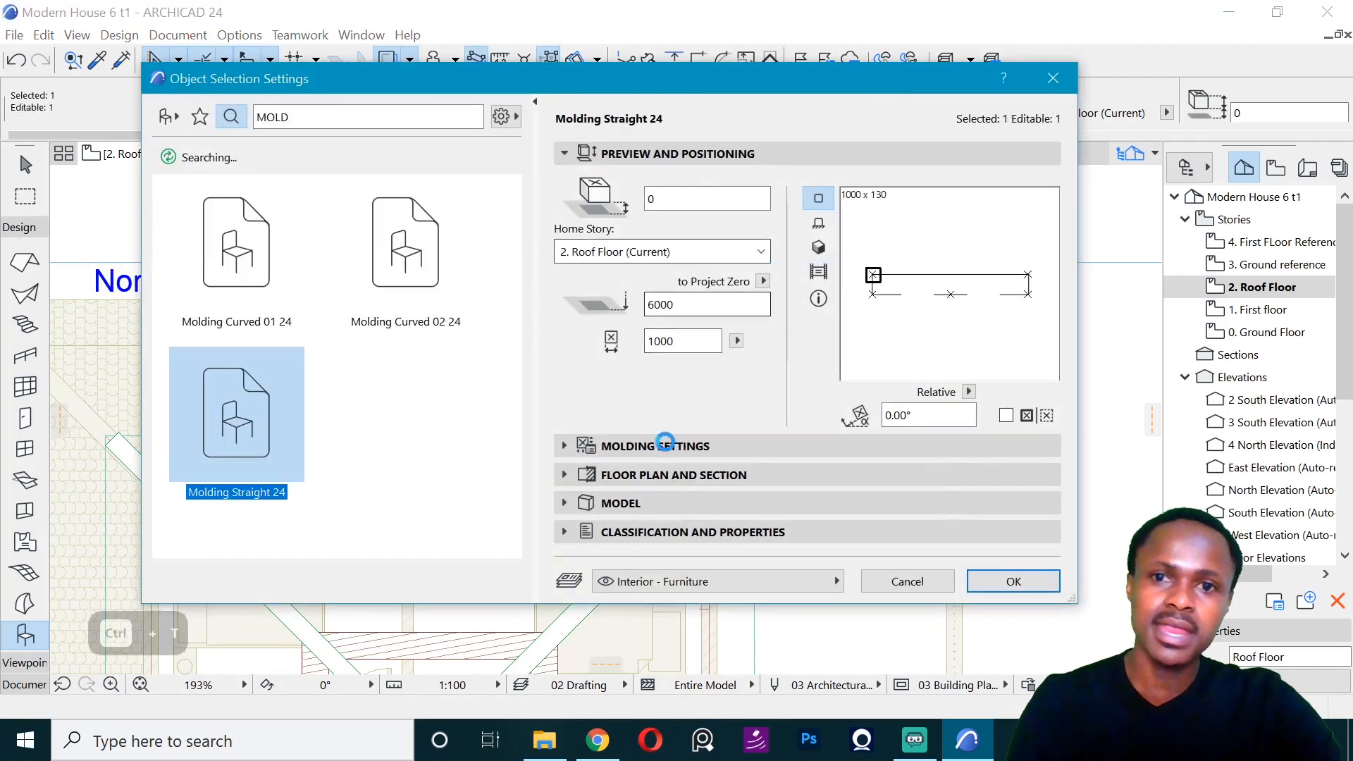
left_click(665, 442)
left_click(755, 213)
left_click(1148, 261)
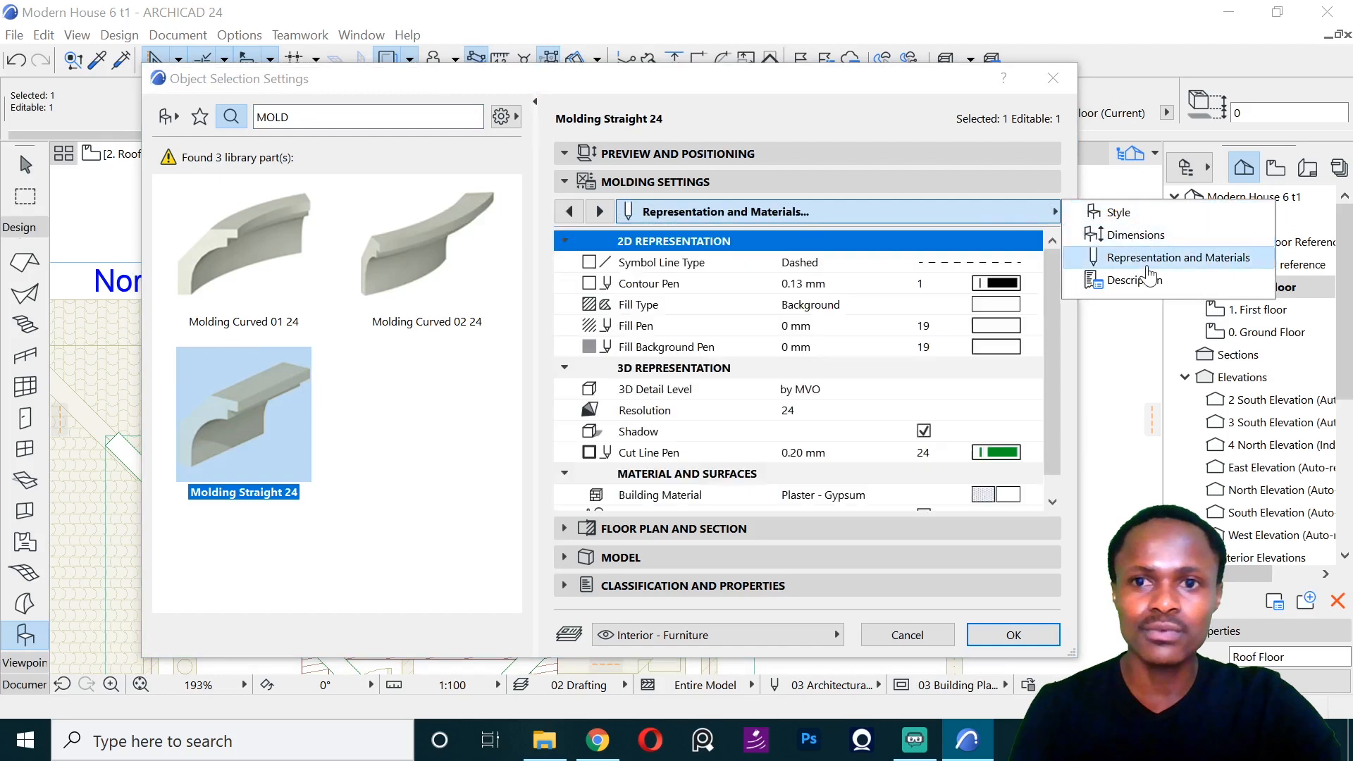
left_click(994, 283)
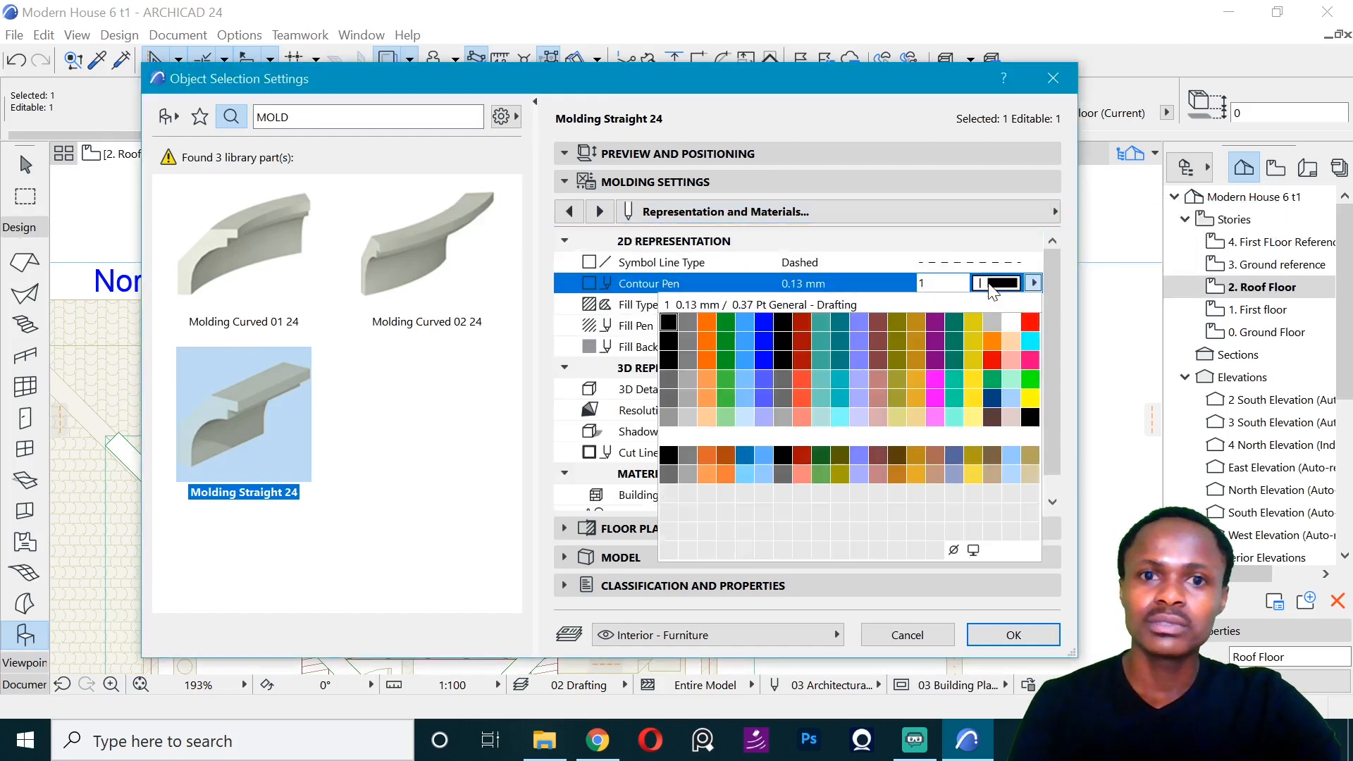
left_click(679, 410)
left_click(1014, 635)
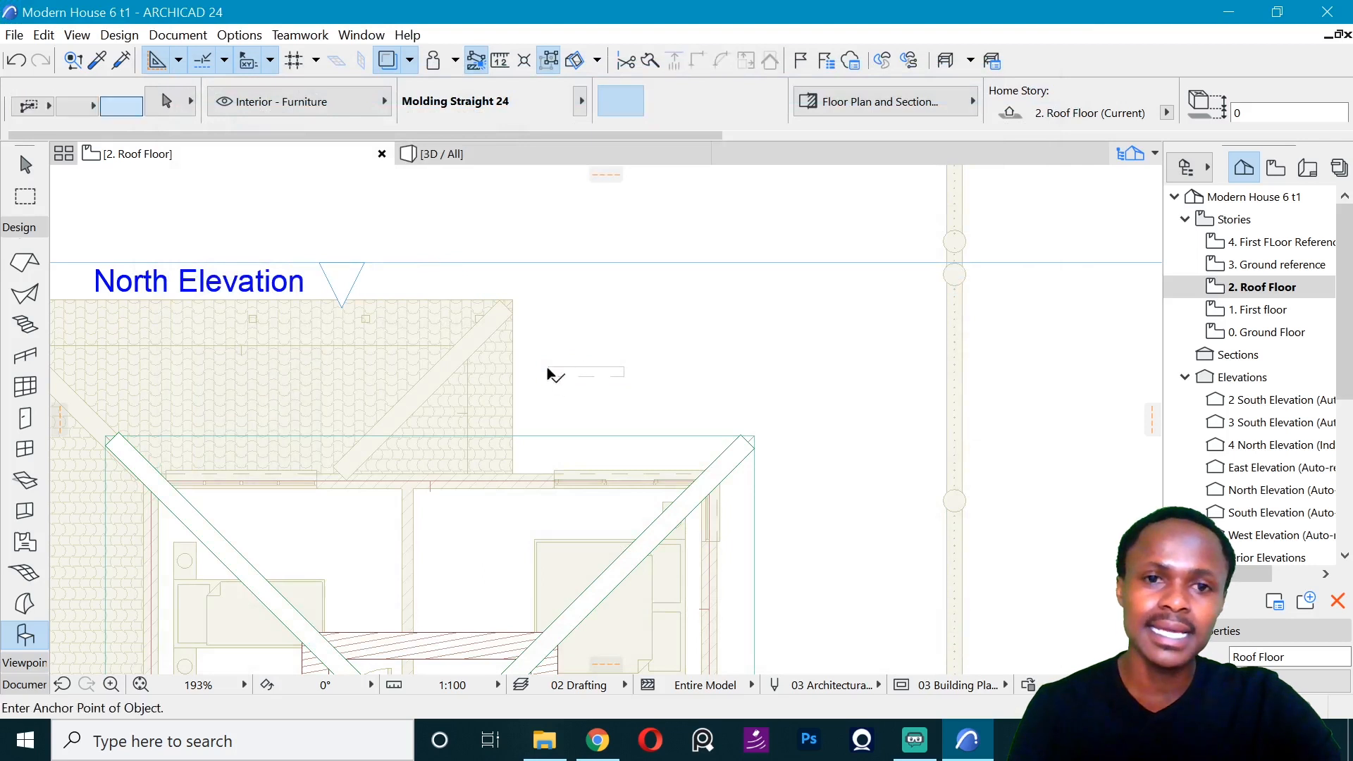
- Move the molding to the corner where the lower roof's east edge meets the wall and rotate it 90° along that edge
key("ctrl+d")
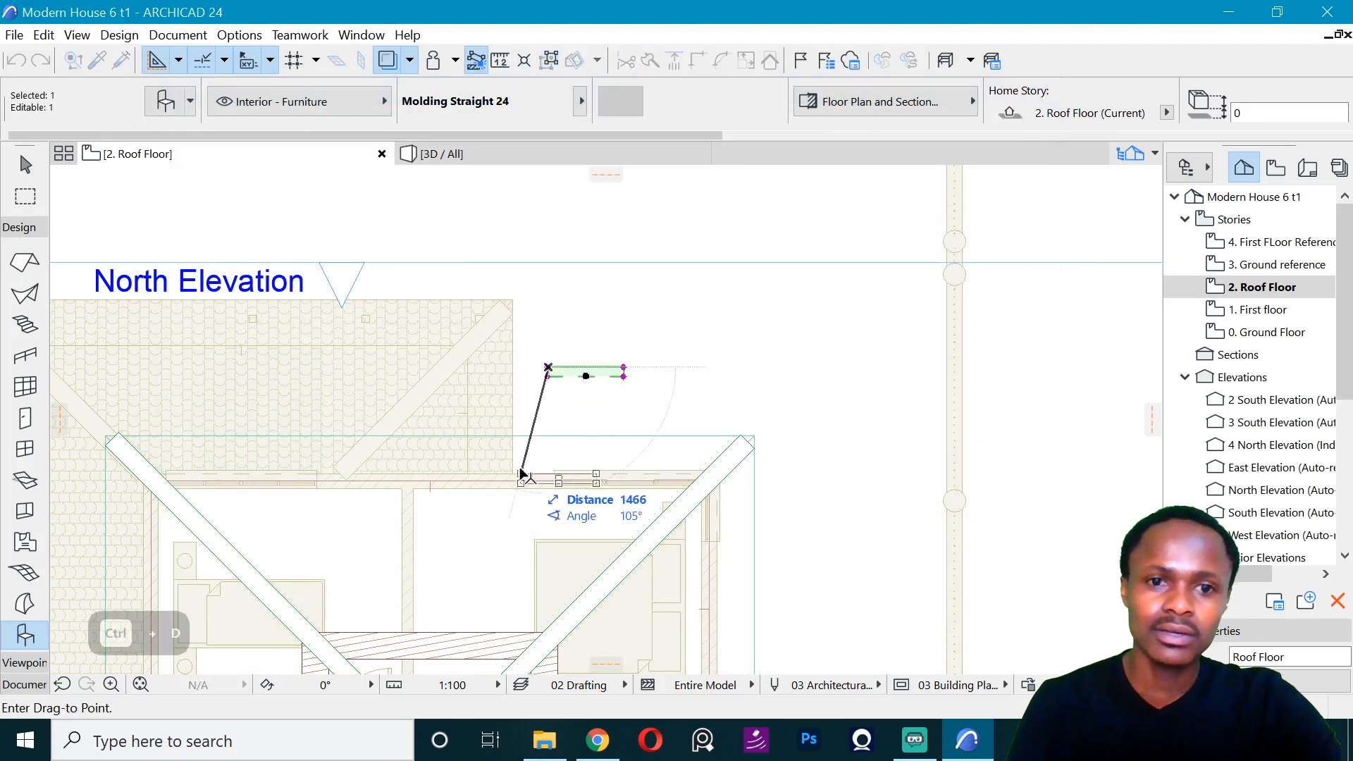
key("ctrl+e")
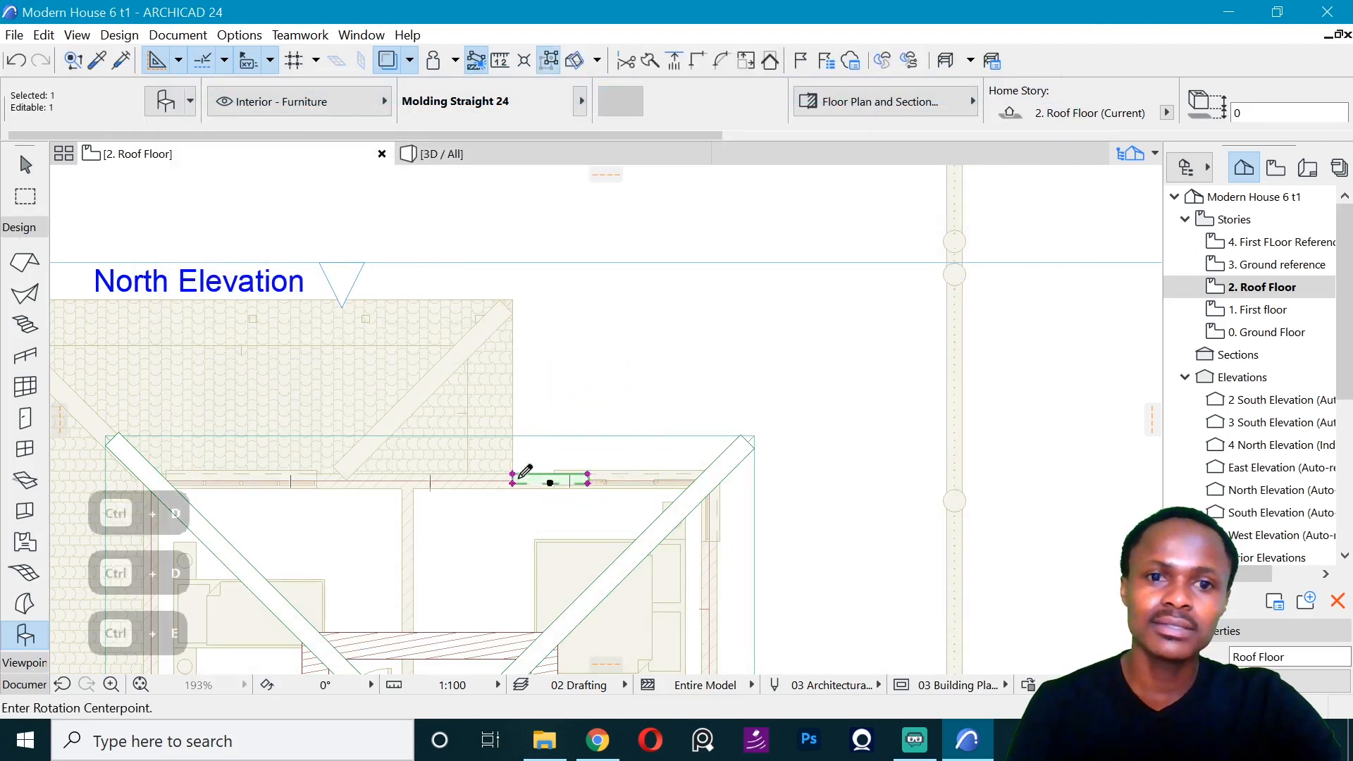
left_click(514, 474)
left_click(596, 473)
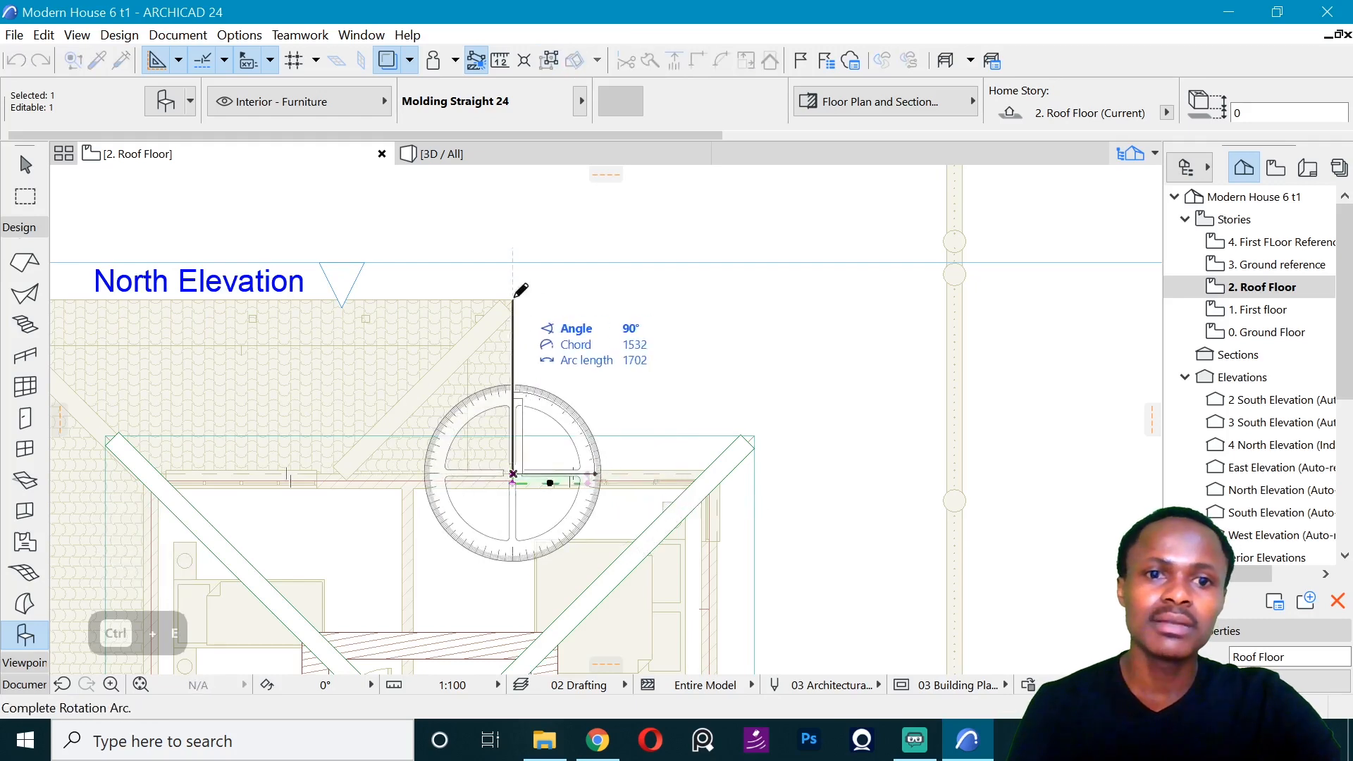
left_click(535, 313)
- Stretch the molding to the lower roof's northeast corner and angle its end outward to form a mitre
left_click(514, 387)
left_click(513, 301)
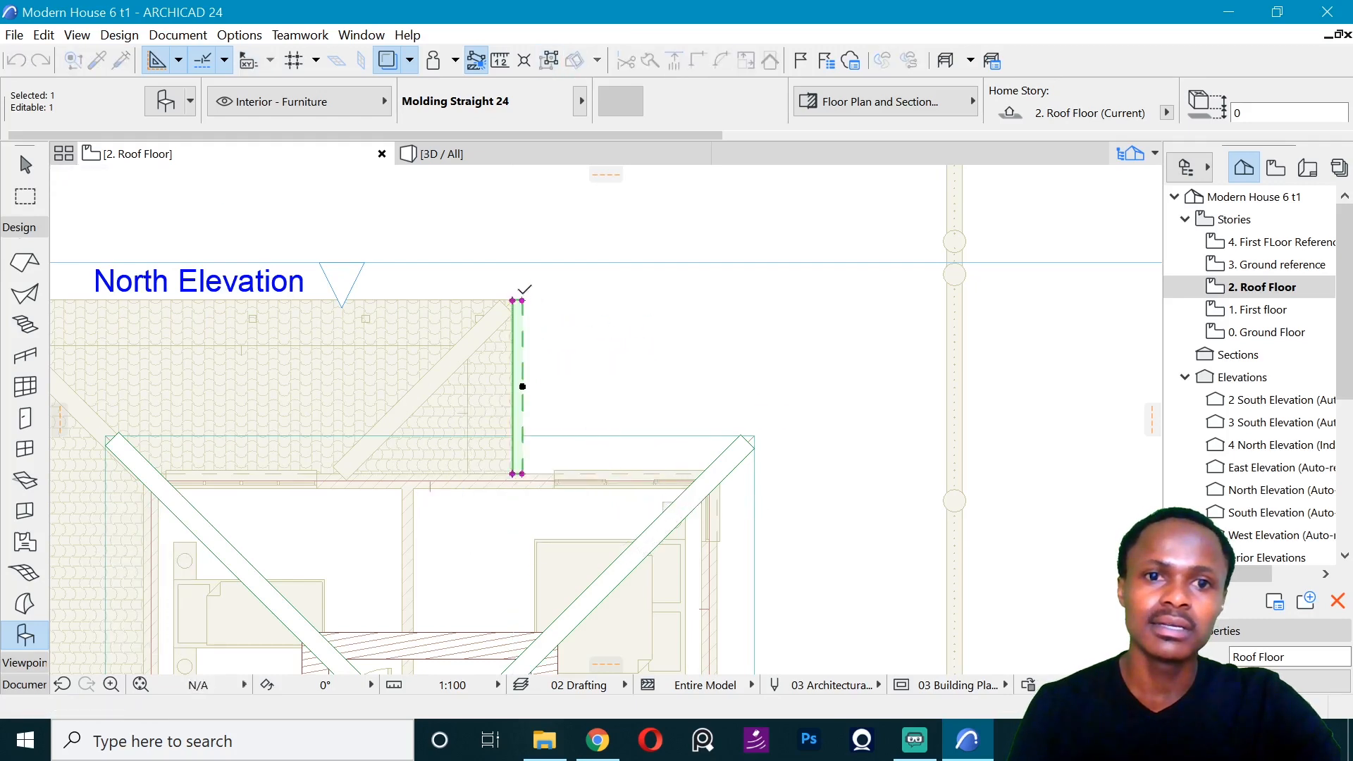
left_click(513, 301)
left_click(523, 290)
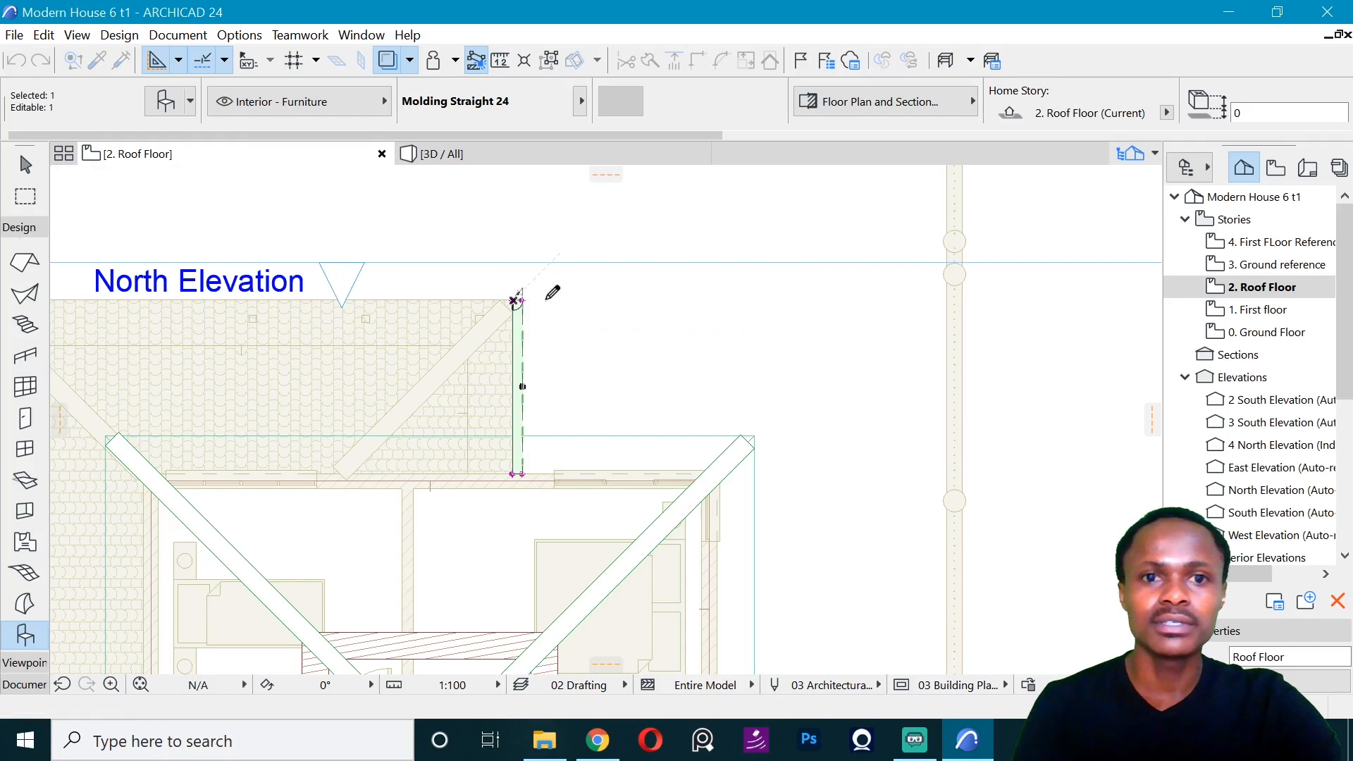
- Open the North Elevation view from its marker line on the Roof Floor plan
left_click(538, 263, "shift")
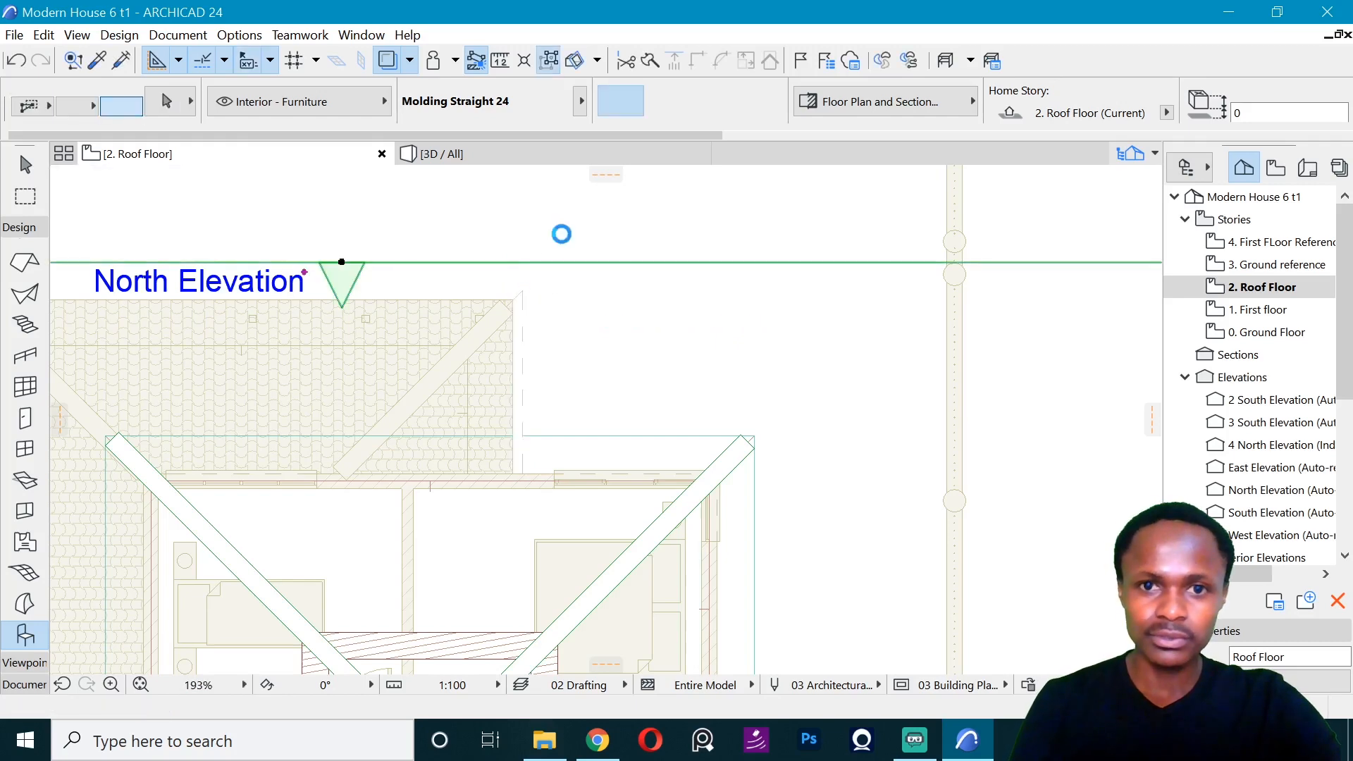
right_click(561, 233)
left_click(611, 280)
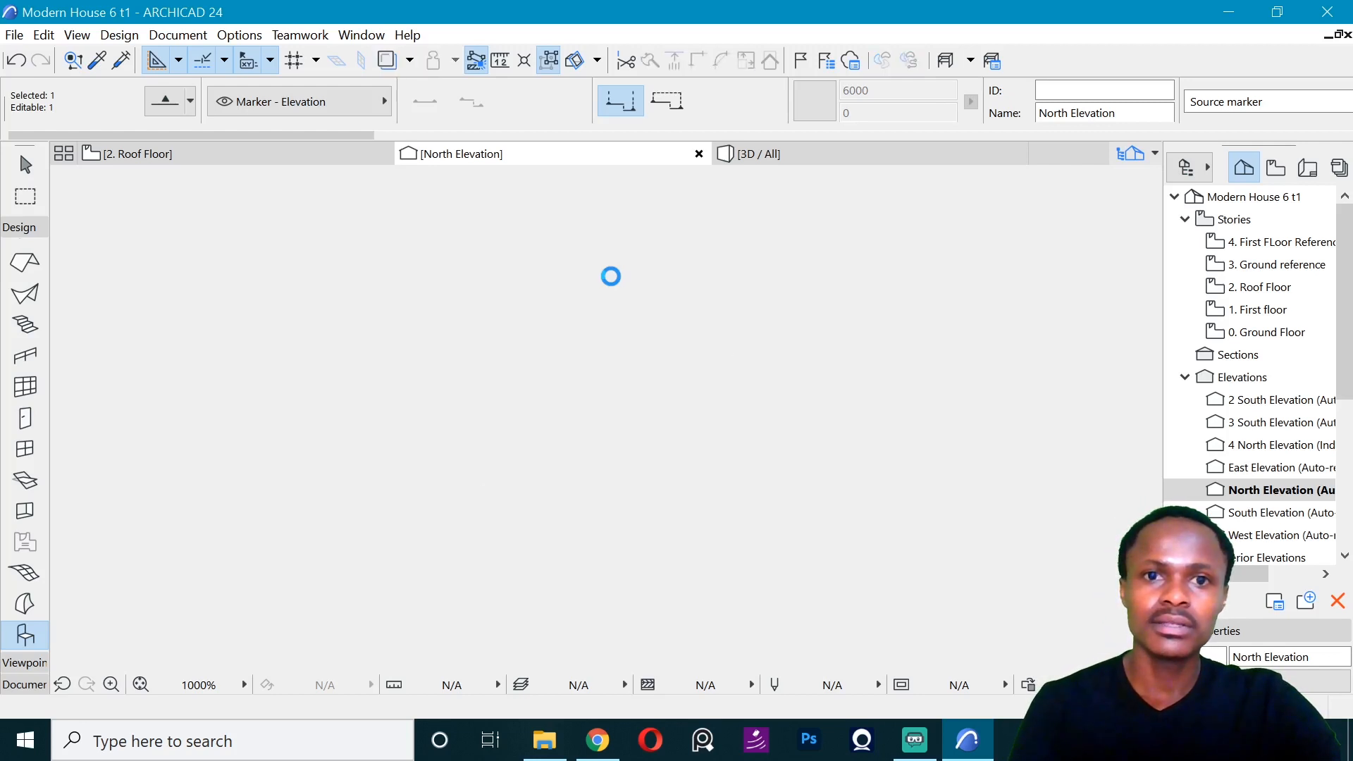
- Move the molding down in the elevation so its lower inner corner meets the bottom corner of the lower roof's fascia
scroll(818, 365, "down", 5)
scroll(580, 284, "up", 3)
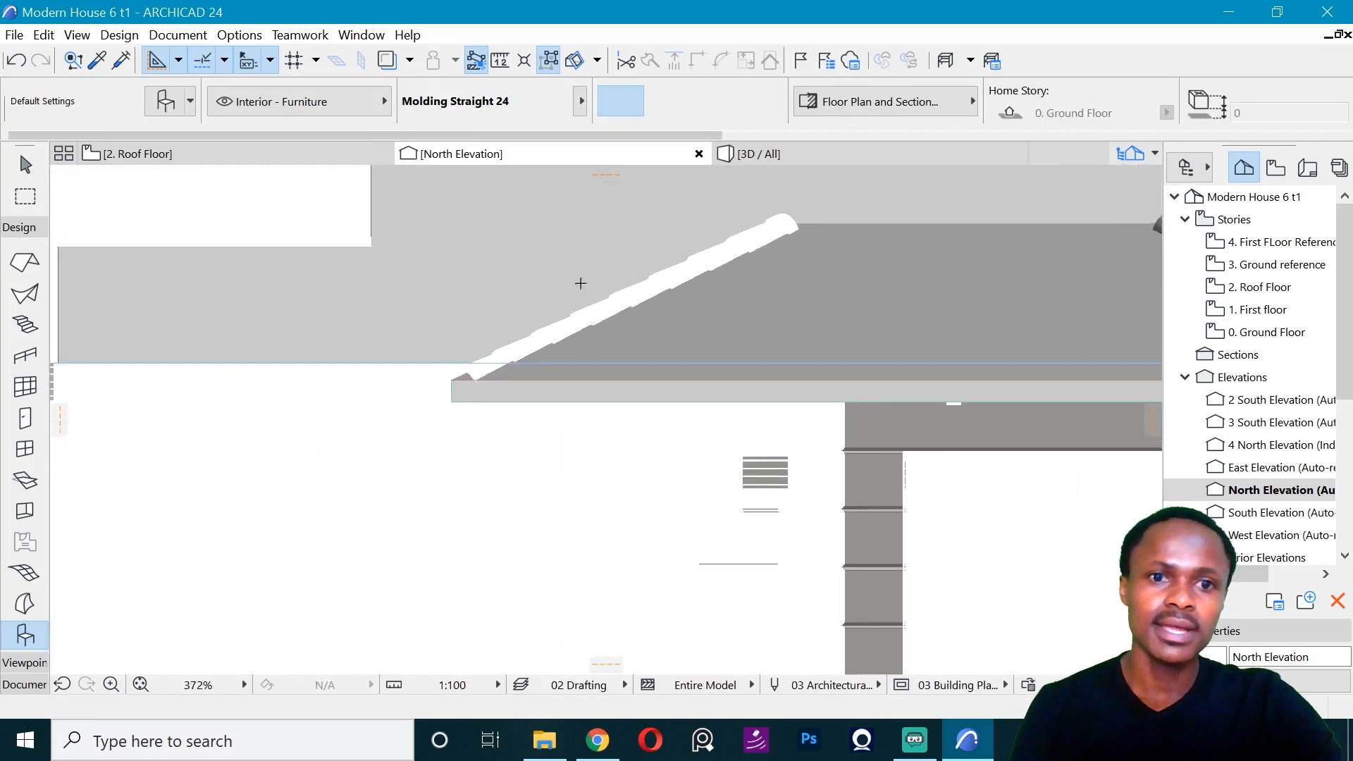
scroll(518, 270, "down", 5)
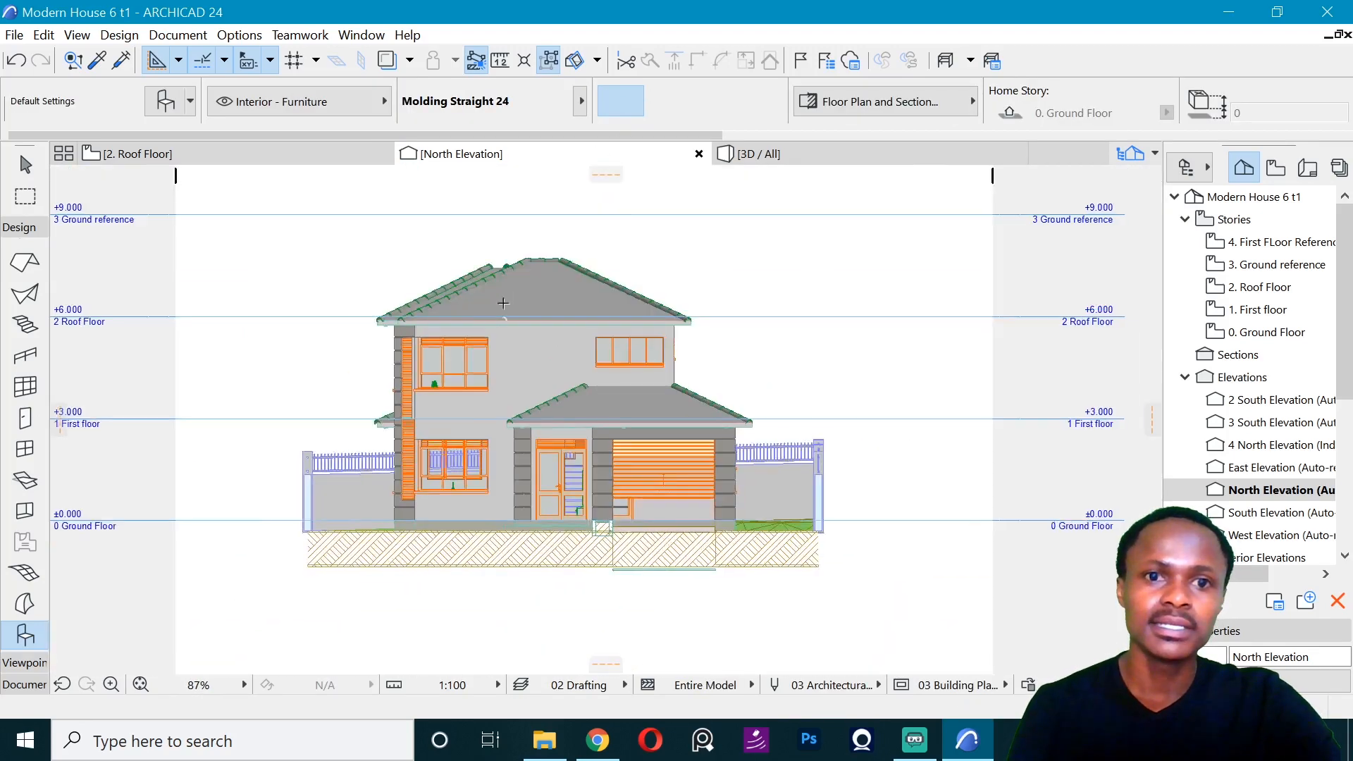
scroll(524, 309, "up", 6)
left_click(537, 318)
key("Escape")
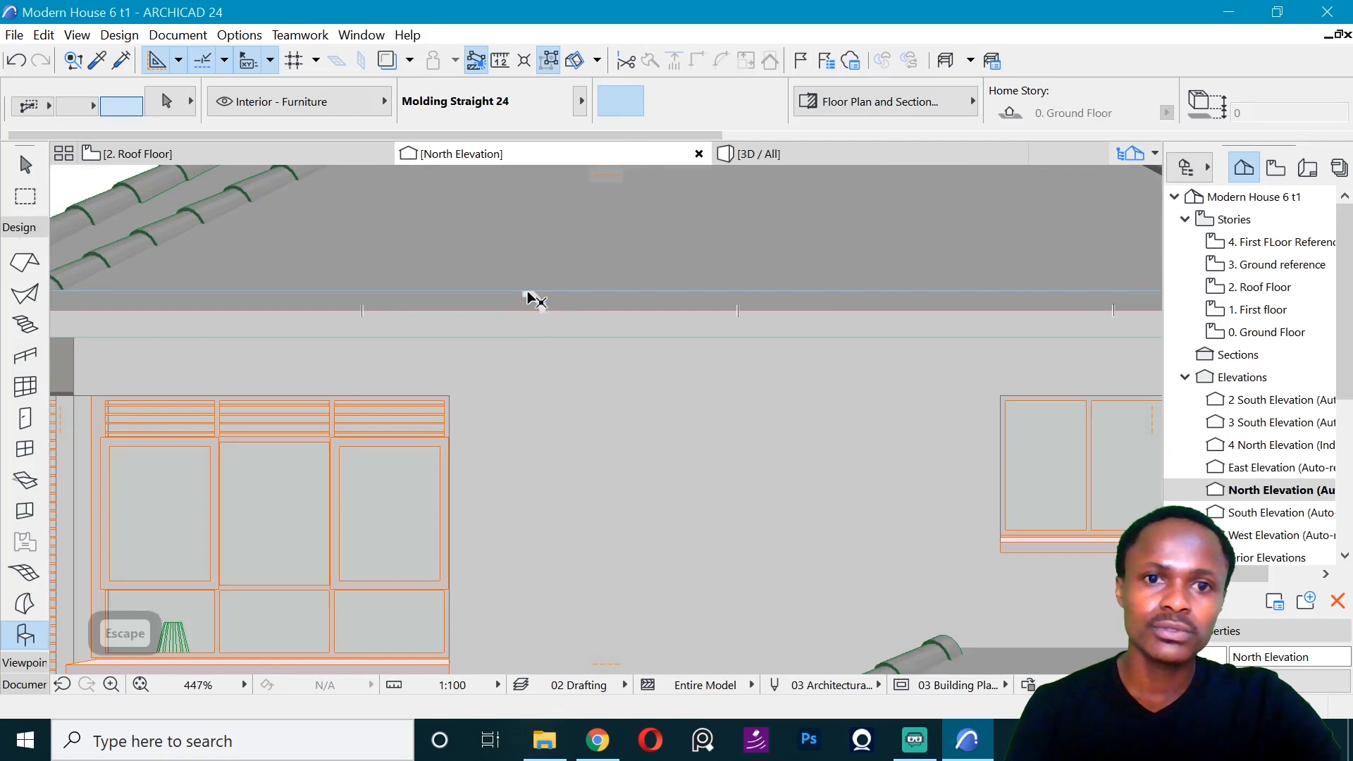
left_click(527, 296)
key("ctrl+d")
left_click(544, 312)
scroll(539, 225, "down", 6)
scroll(538, 451, "up", 7)
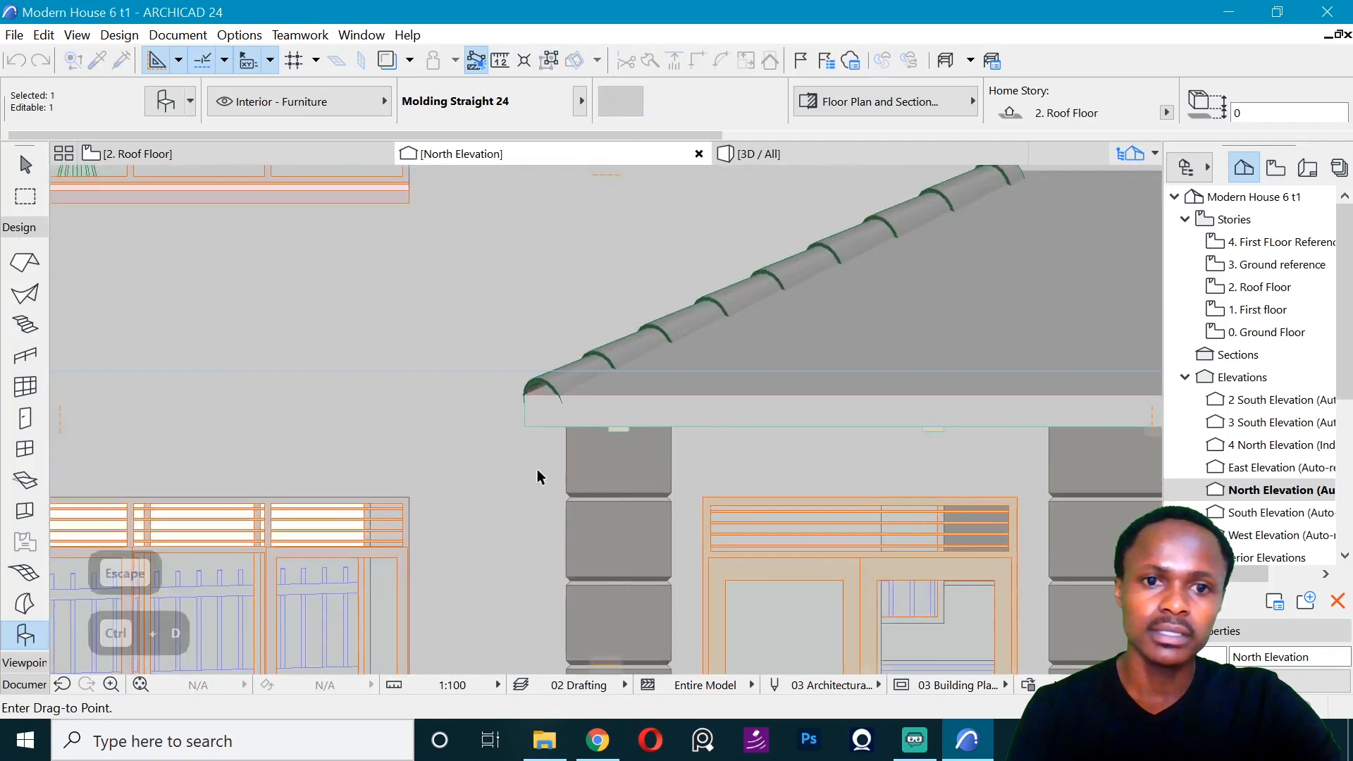
left_click(525, 426)
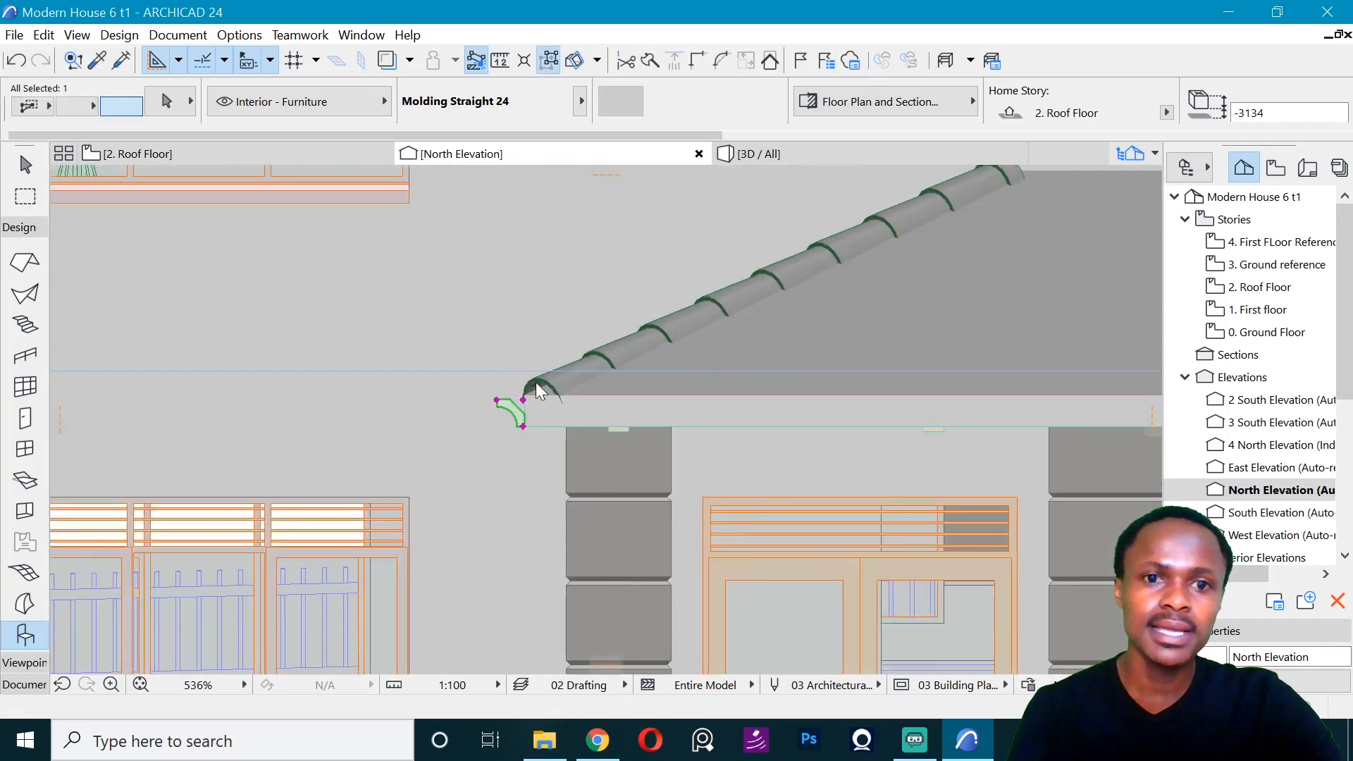
- Stretch the molding's profile upward from its upper inner corner, entering a length of 175
scroll(524, 398, "up", 4)
left_click(525, 398)
left_click(634, 519)
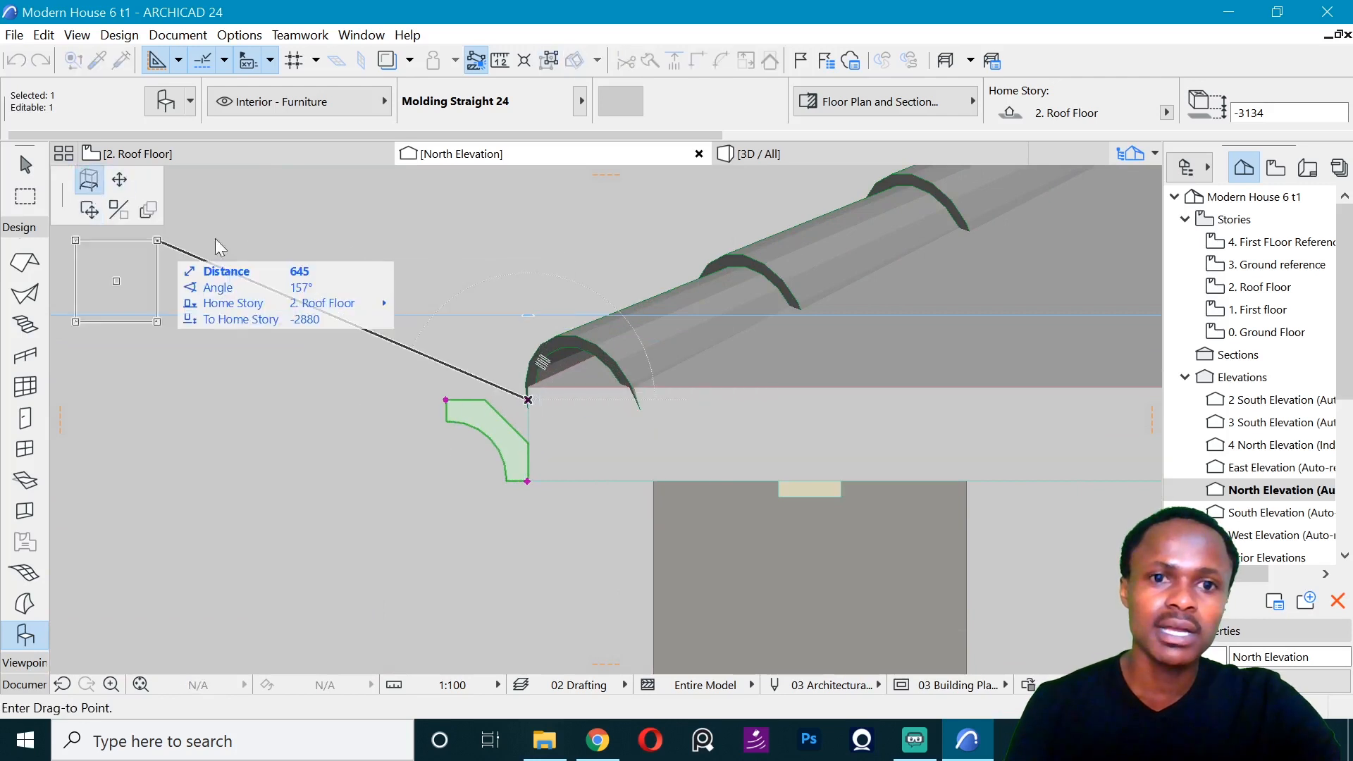
key("Escape")
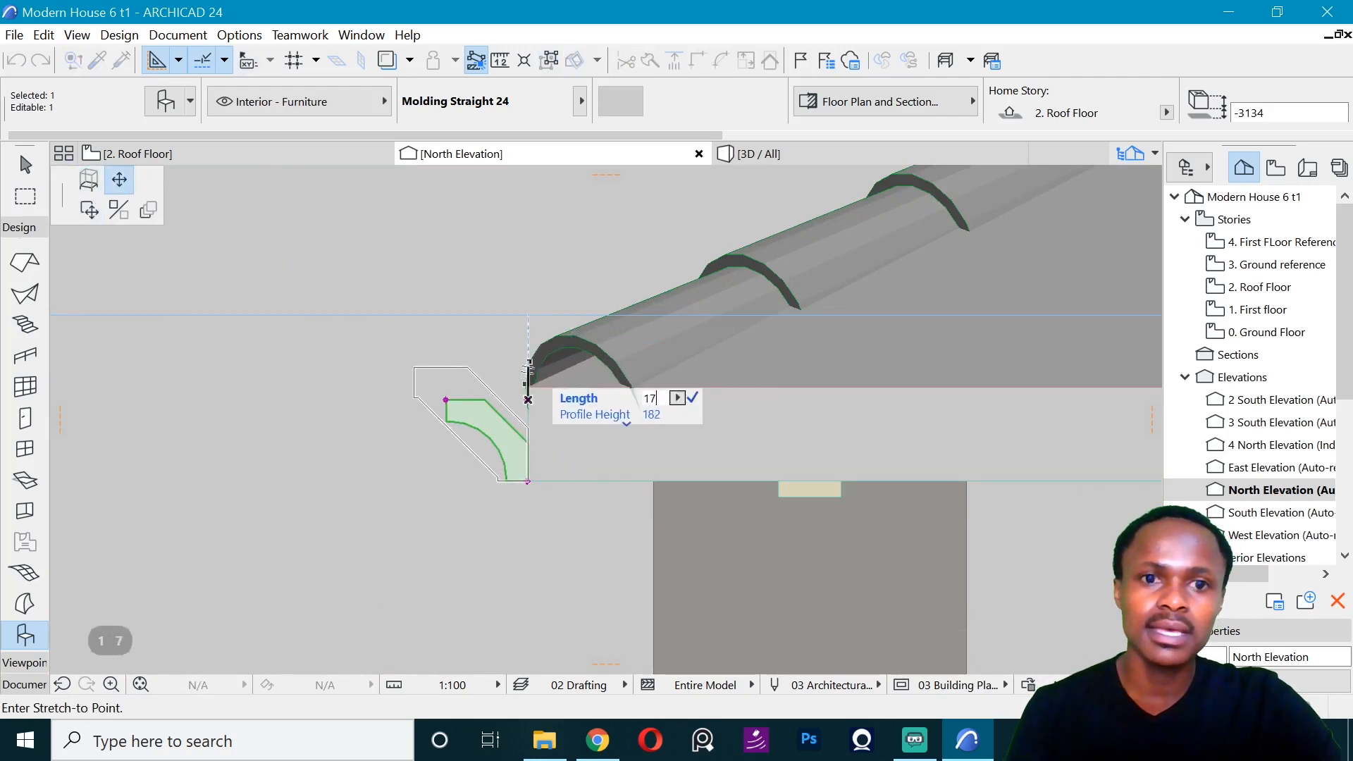
type("5")
key("Return")
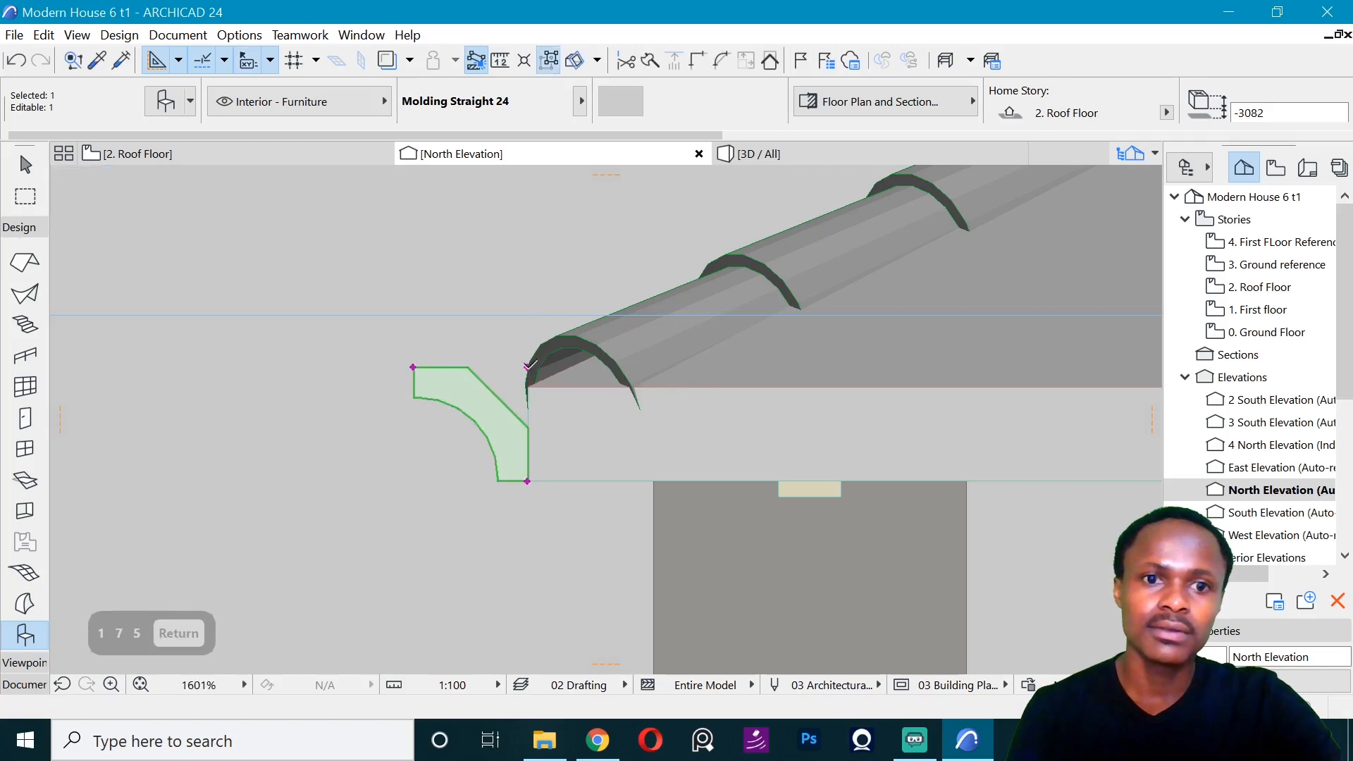
- Change the molding's profile style to Crown 3
key("ctrl+t")
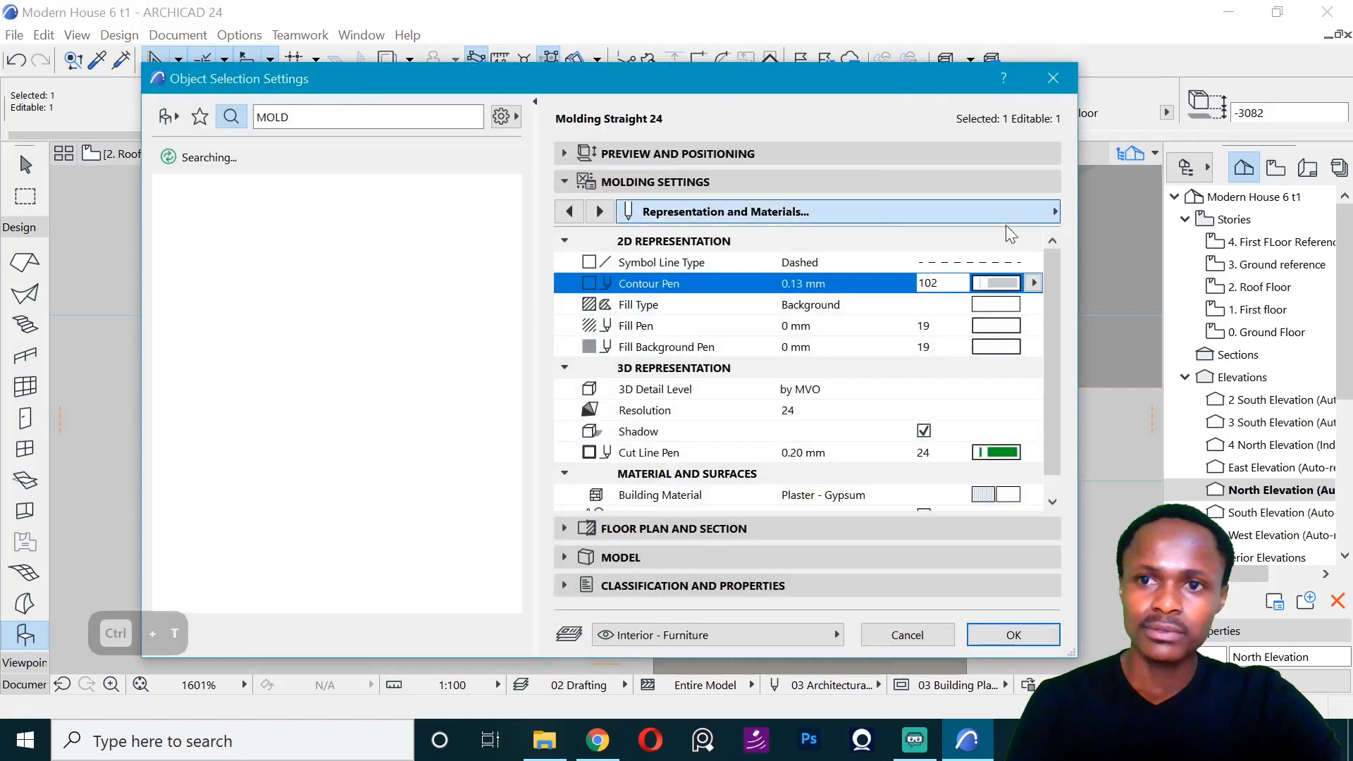
left_click(1055, 211)
left_click(1119, 212)
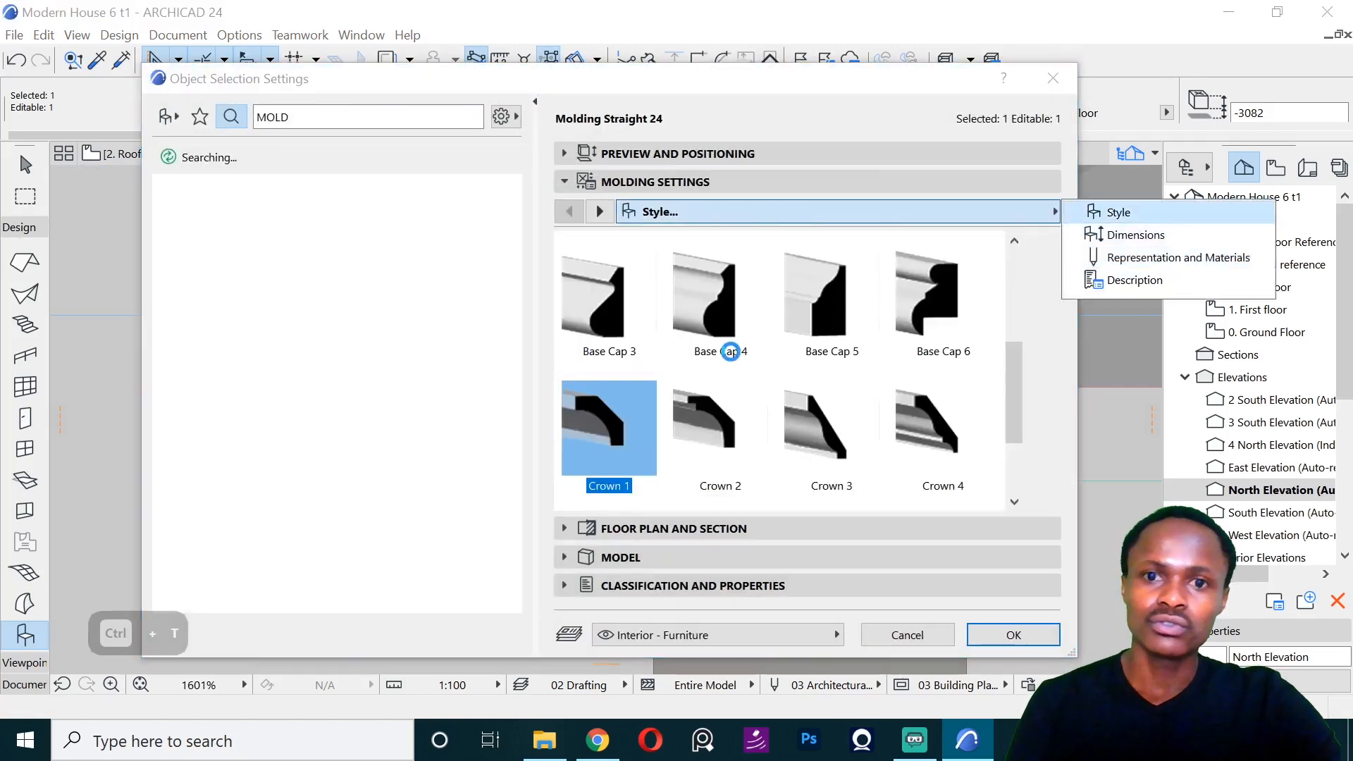
double_click(806, 428)
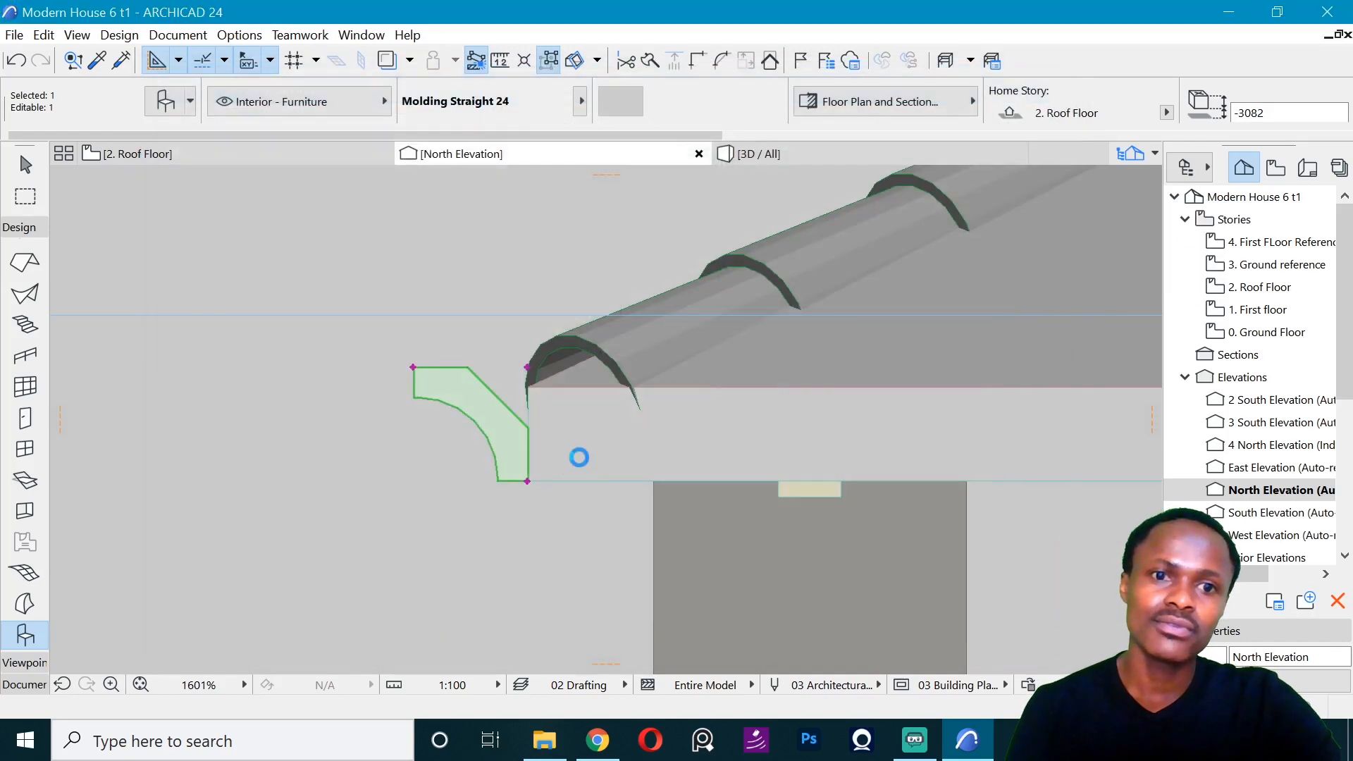
scroll(403, 457, "down", 3)
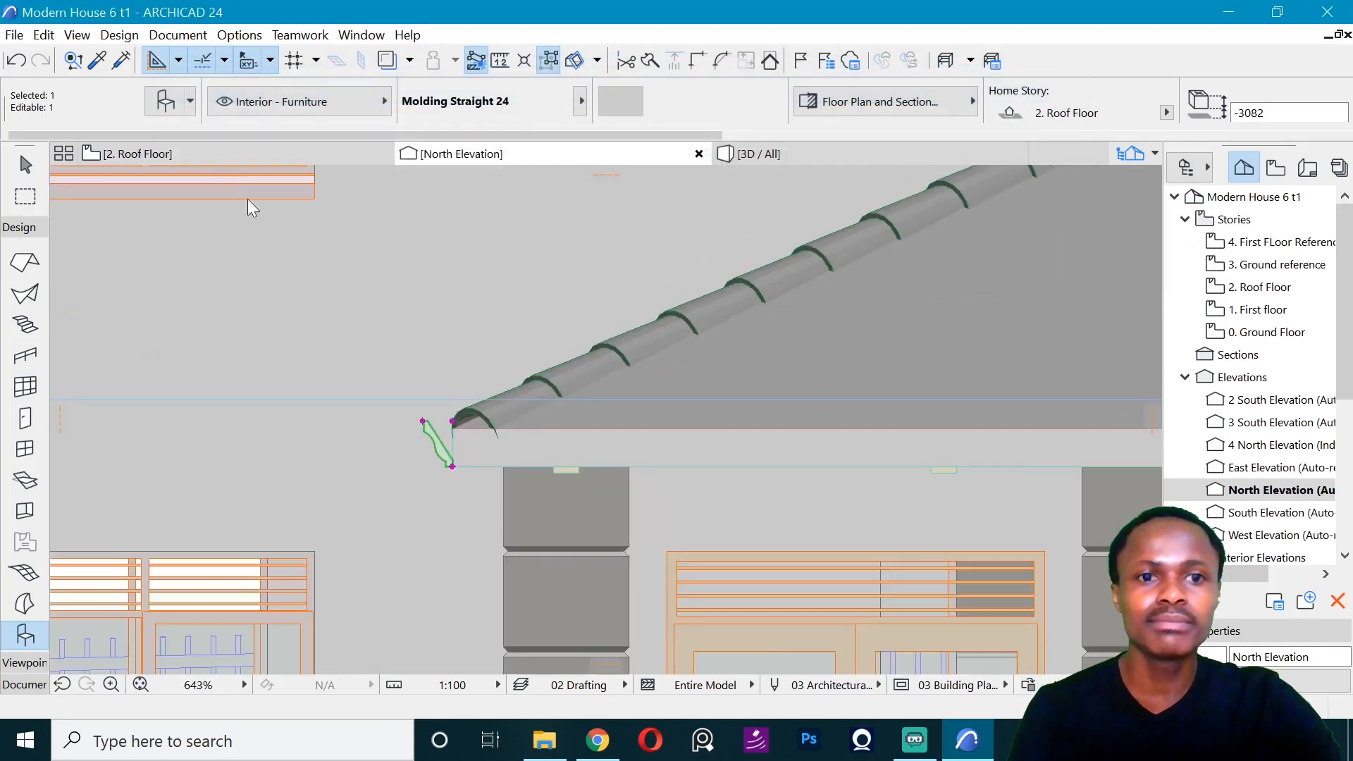
- Return to the Roof Floor plan and clear the current selection
left_click(197, 158)
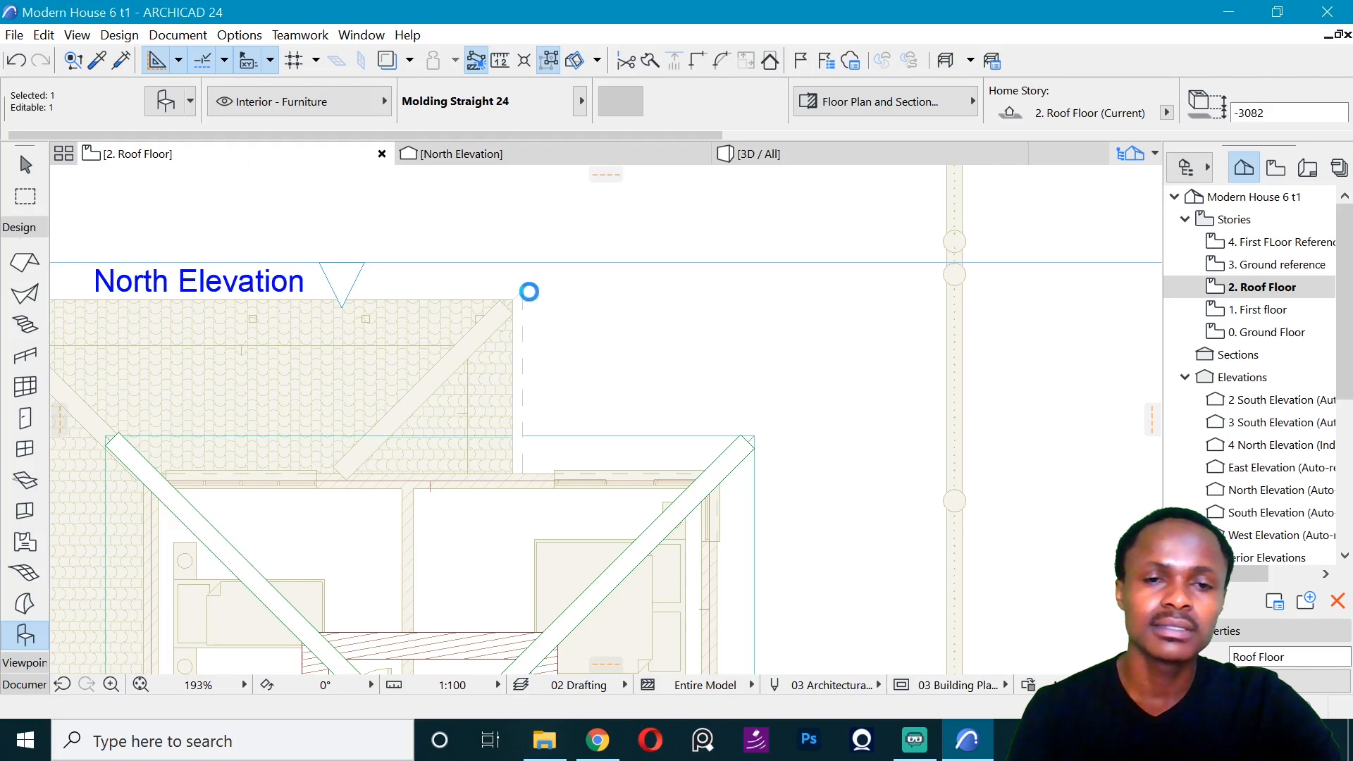
key("Escape")
left_click(556, 264)
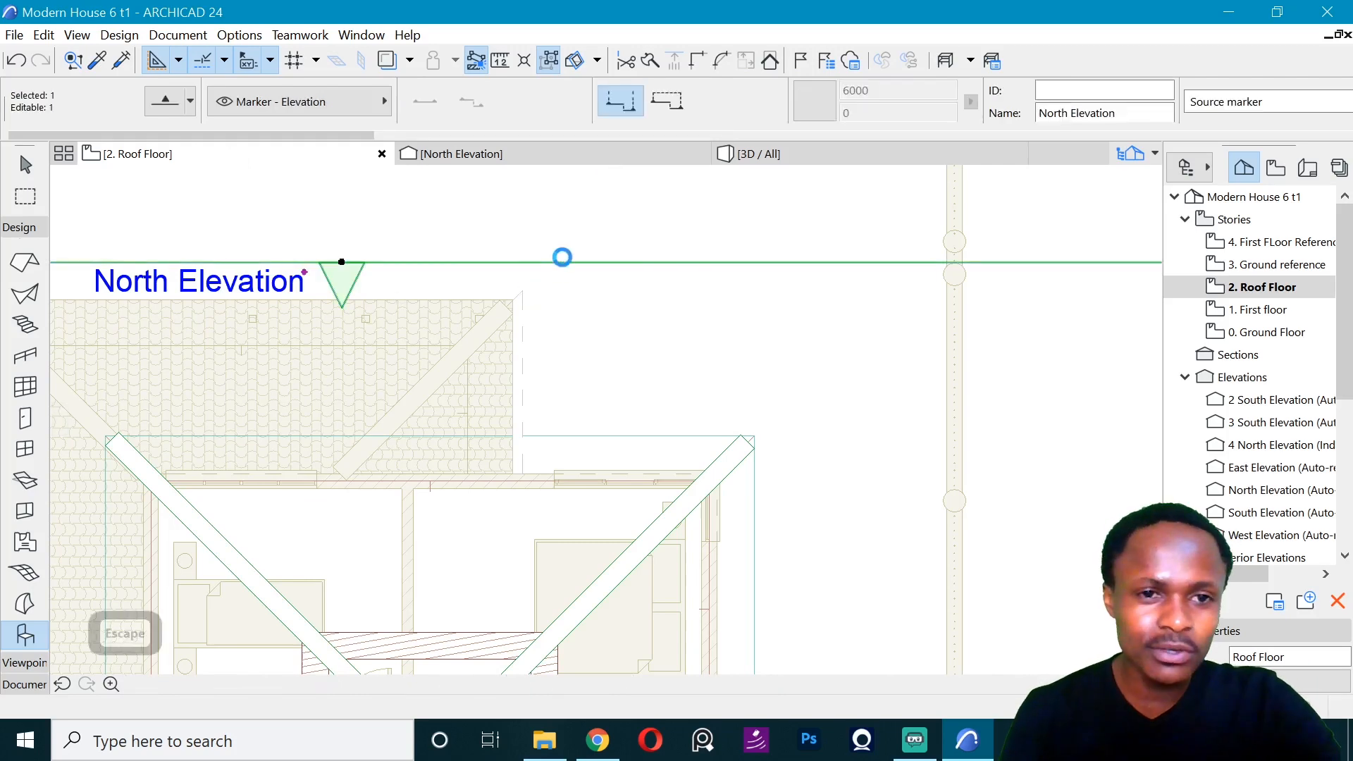
key("Escape")
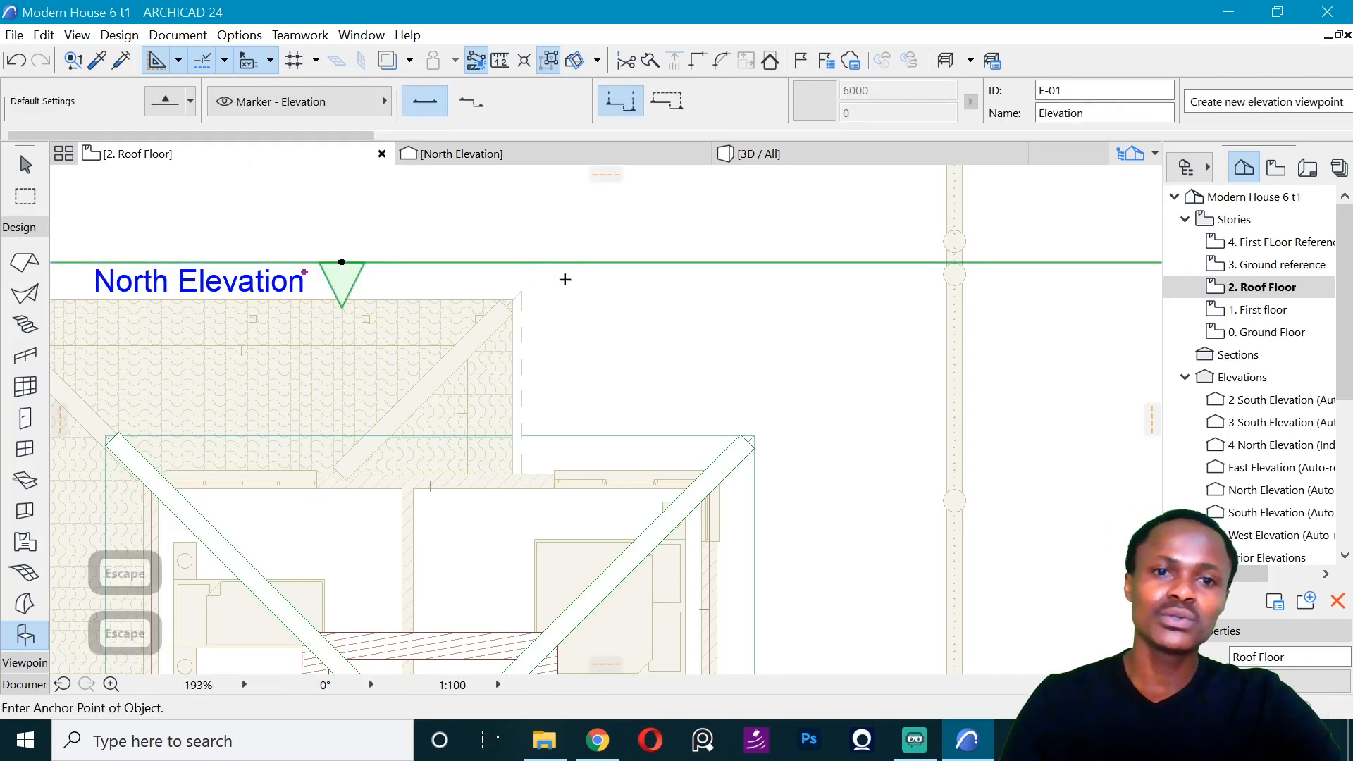
- Rotate a copy of the lower roof's east molding by 90° about its inner corner at the roof's northeast corner
left_click(521, 291)
key("ctrl+e")
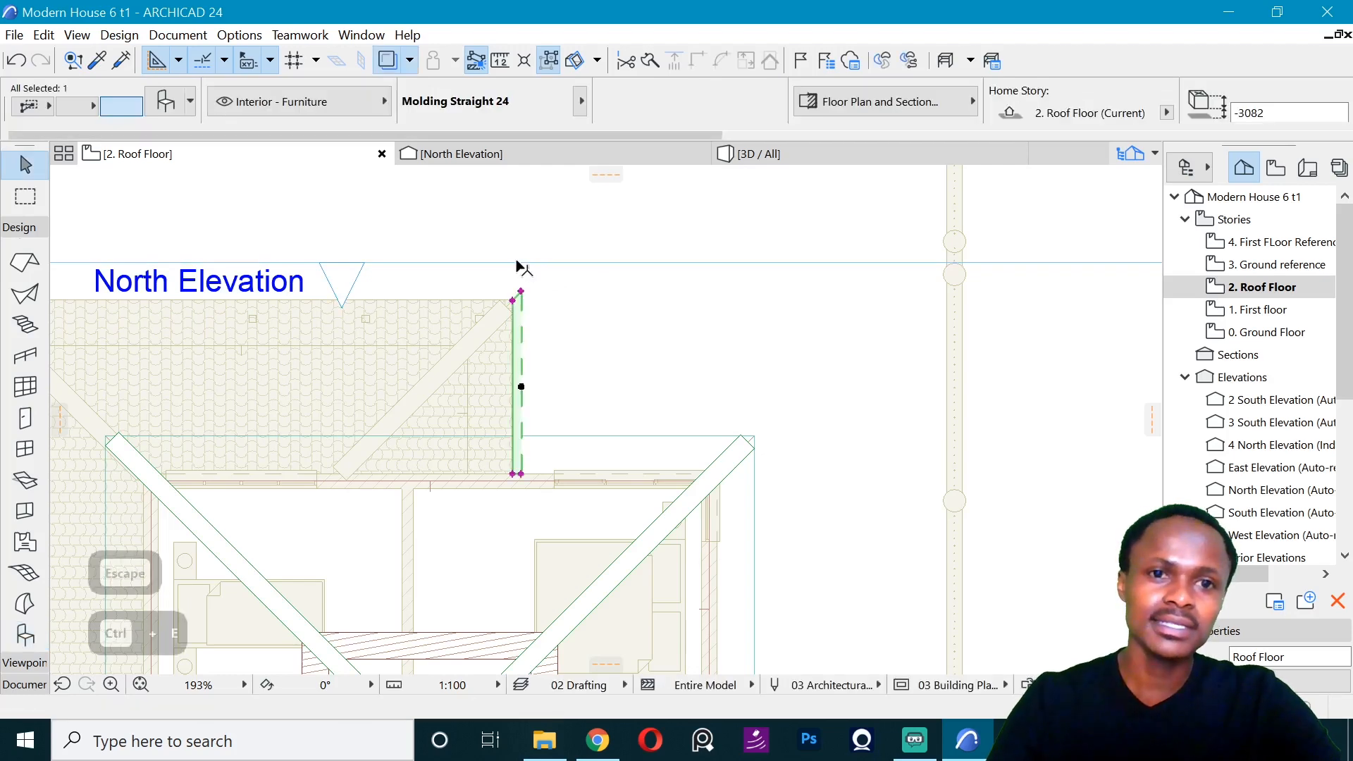
key("ctrl")
left_click(513, 301)
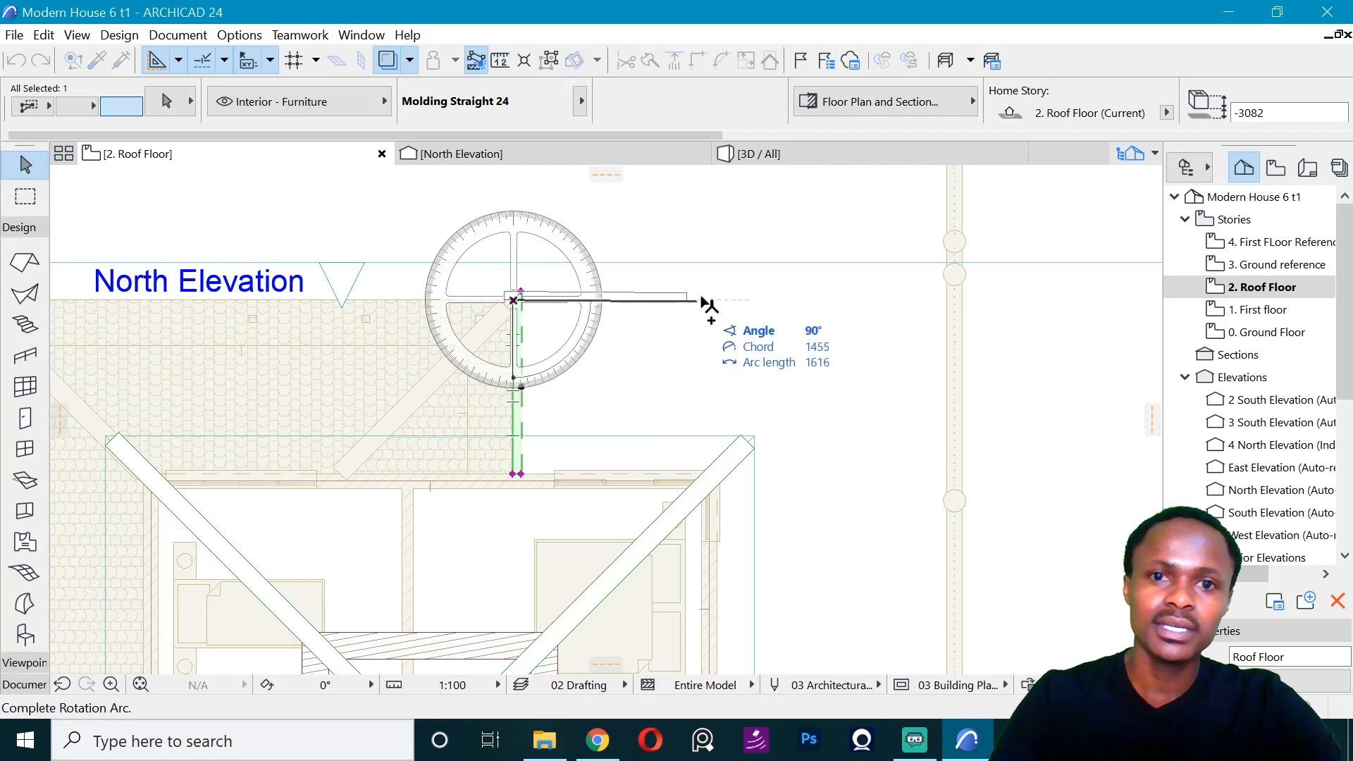
left_click(706, 303)
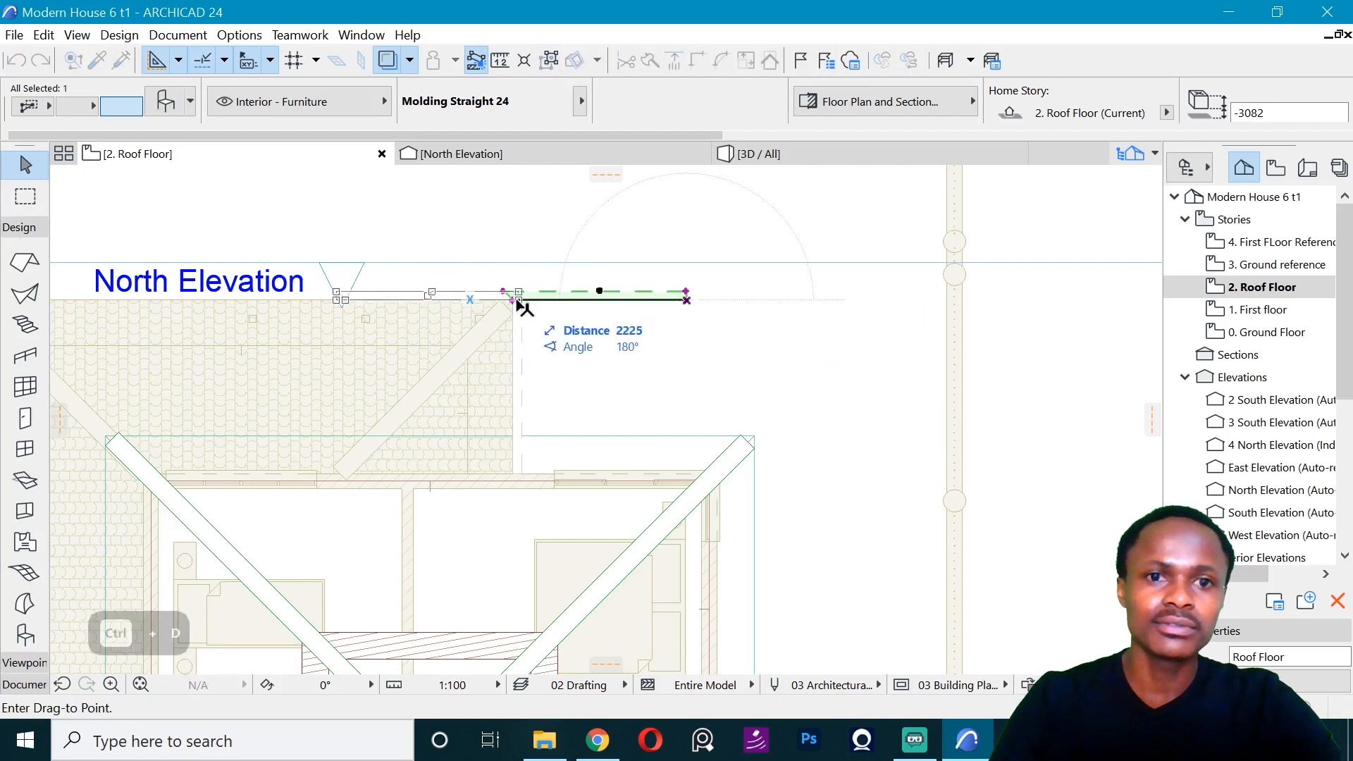
- Move the rotated copy along the lower roof's north edge to the northeast corner and mitre its end there
scroll(544, 270, "up", 2)
left_click(481, 318)
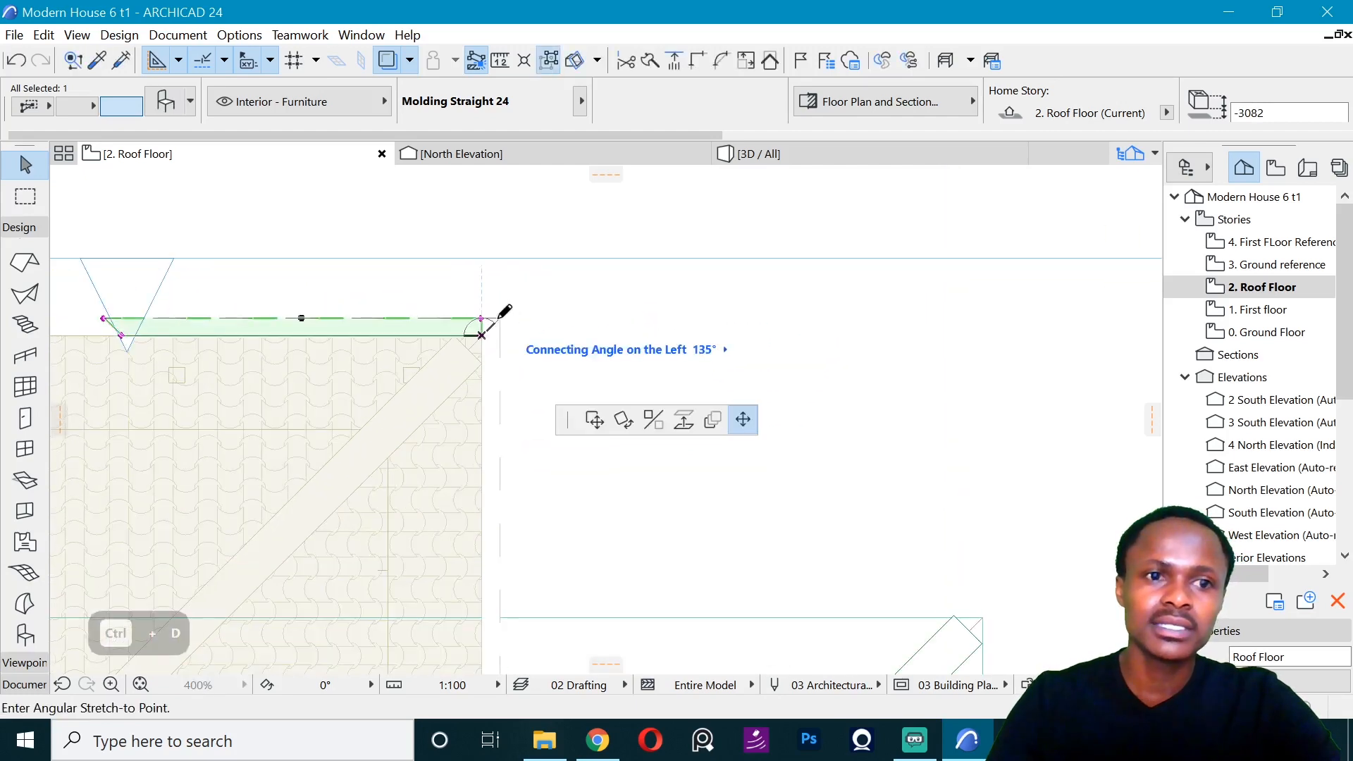
left_click(500, 318)
- Stretch the north molding's other end to the lower roof's northwest corner
scroll(500, 319, "down", 8)
scroll(357, 330, "up", 7)
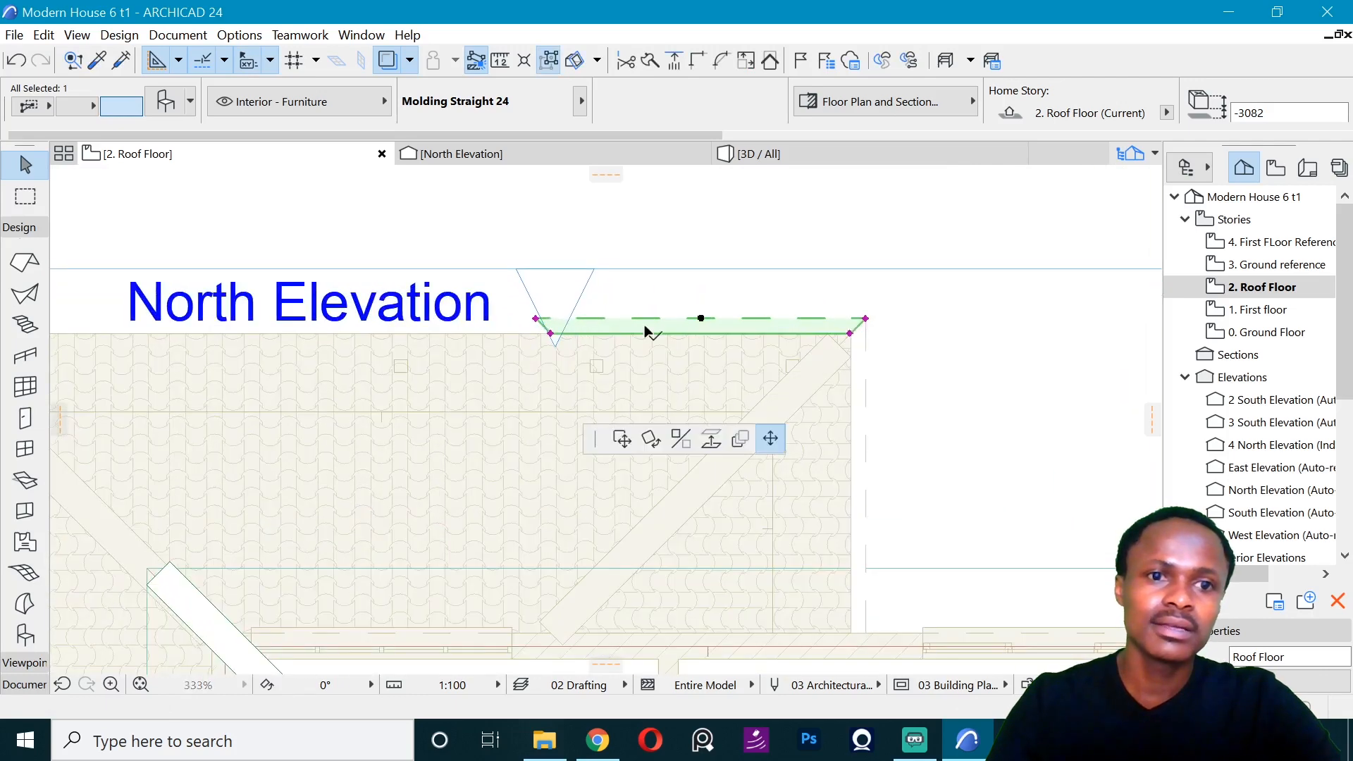
scroll(644, 329, "down", 3)
left_click(226, 323)
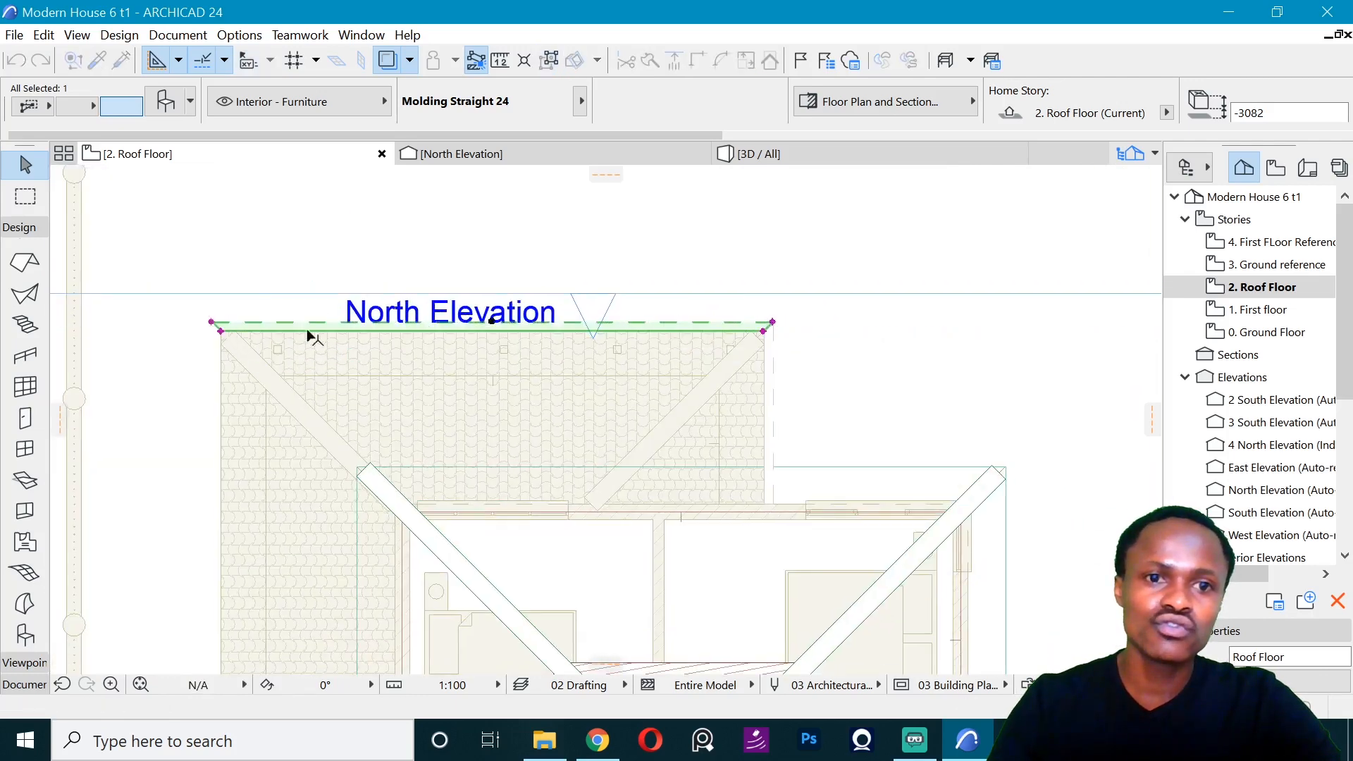
scroll(309, 337, "down", 2)
key("Escape")
scroll(420, 341, "up", 1)
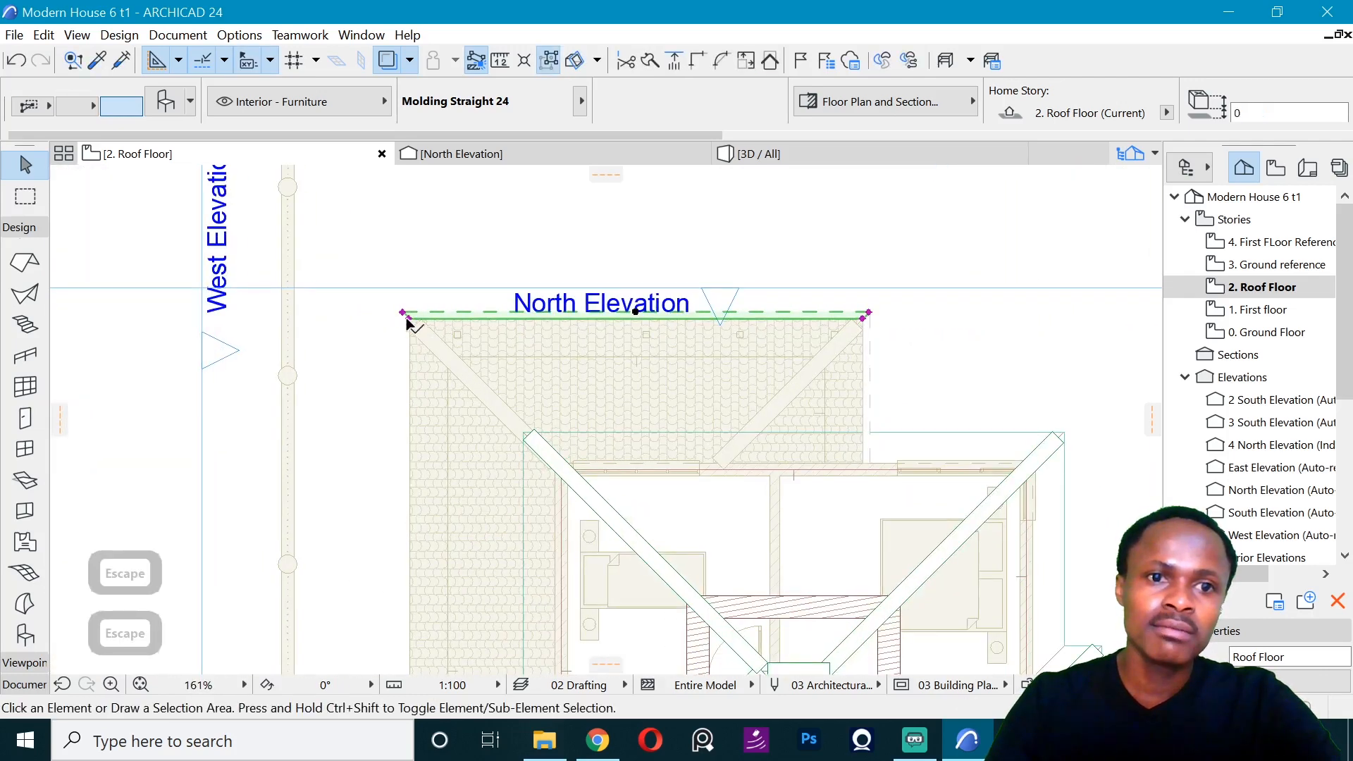
- Mirror a copy of the north molding about the northwest corner's diagonal onto the lower roof's west edge
left_click(407, 321)
key("ctrl+shift+m")
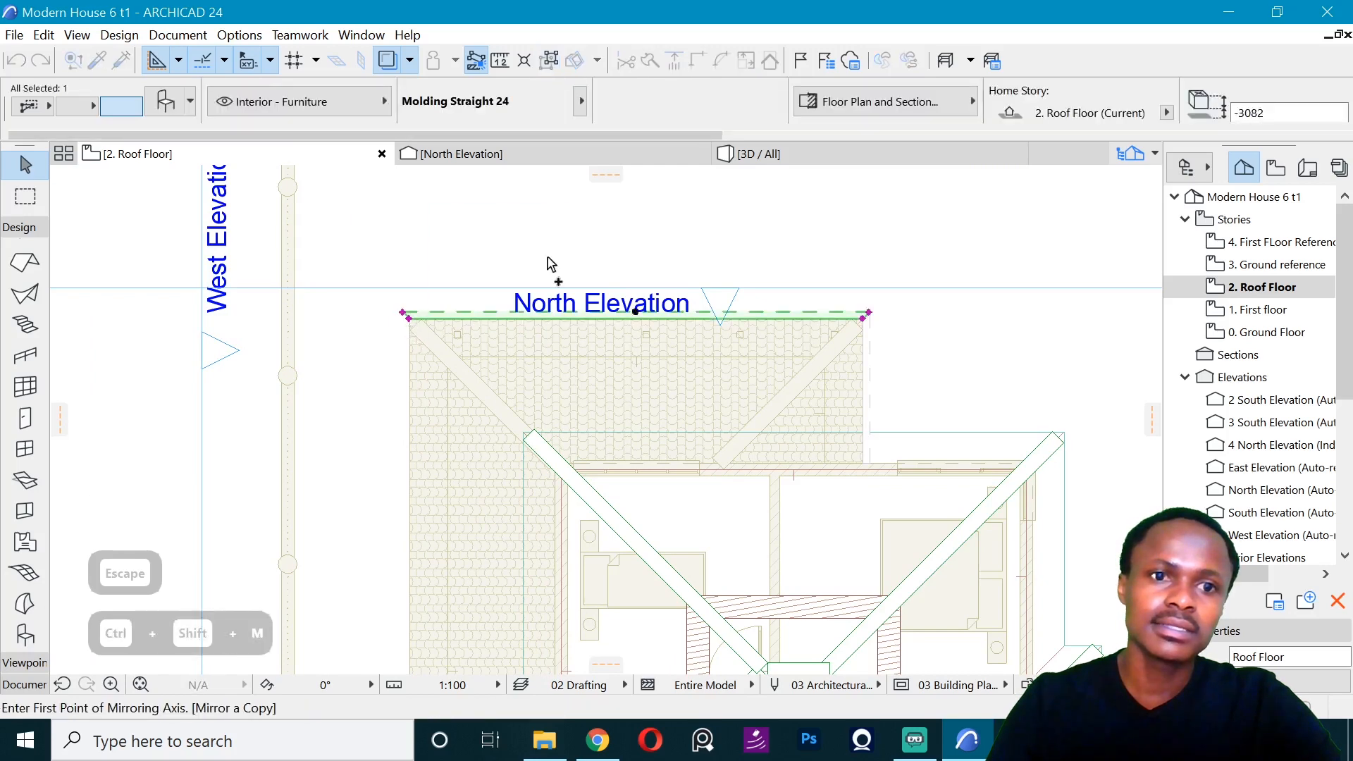
left_click(403, 313)
left_click(345, 255)
scroll(443, 218, "down", 4)
scroll(431, 440, "up", 2)
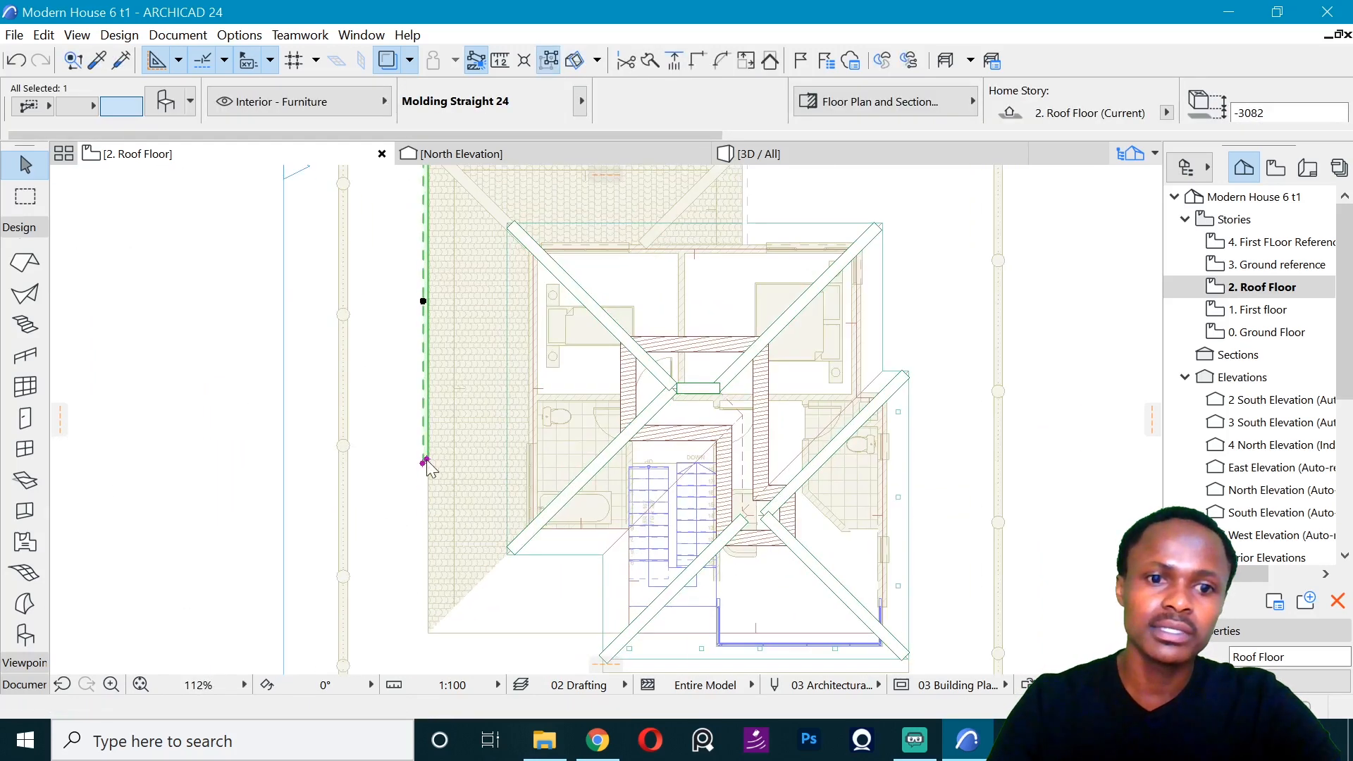
- Stretch the west molding down to the lower roof's southwest corner and clear the selection
left_click(427, 460)
scroll(433, 636, "up", 5)
left_click(420, 572)
scroll(418, 562, "down", 6)
key("Escape")
key("Escape")
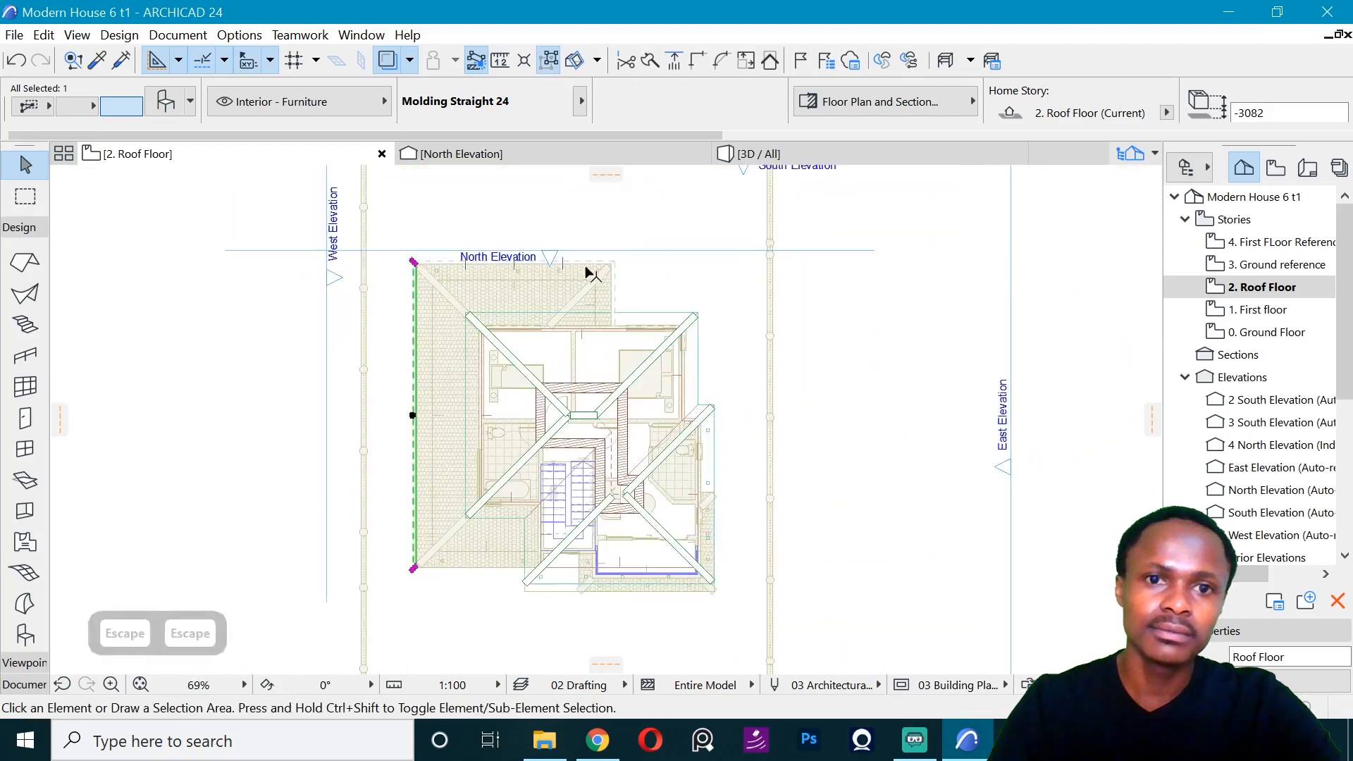
key("Escape")
key("Escape")
- Mirror a copy of the north molding to the south side and move it onto the lower roof's south edge
left_click(610, 265)
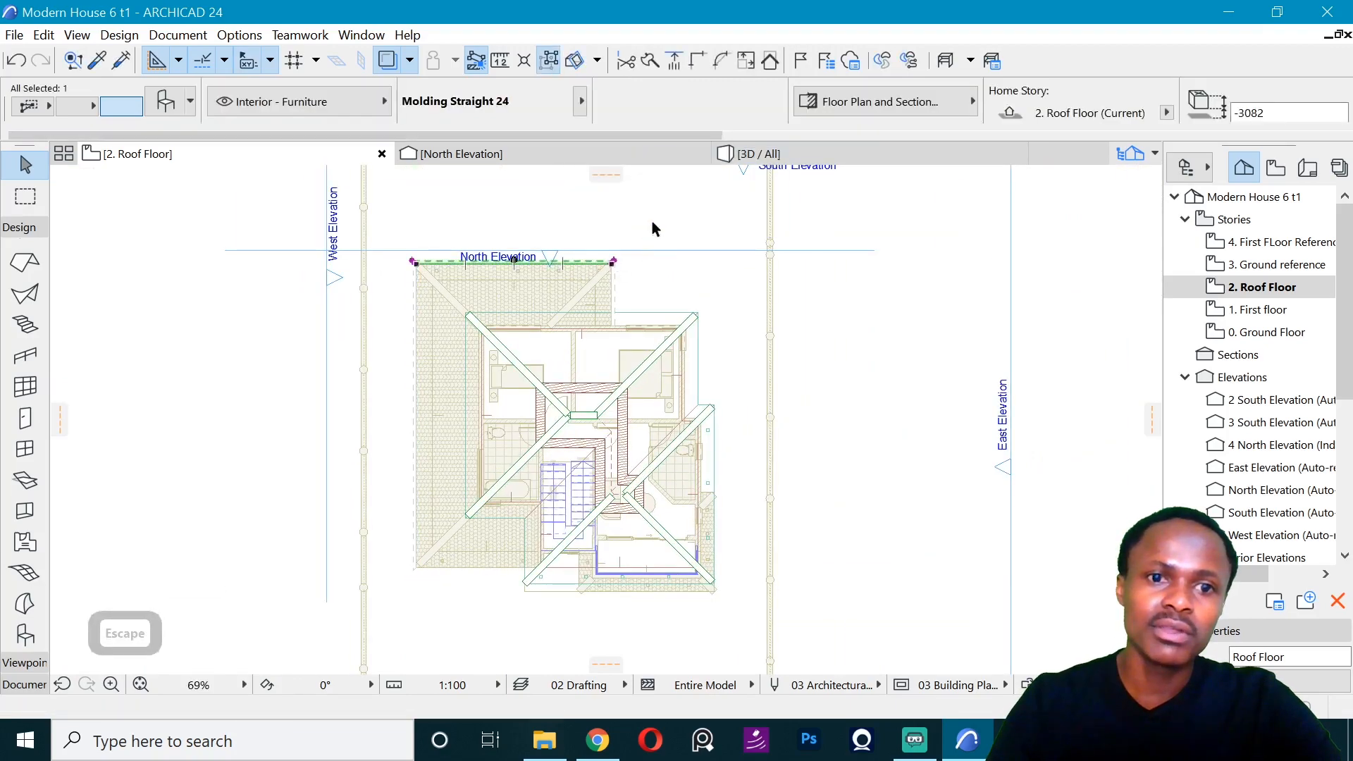
key("ctrl+shift+m")
scroll(437, 564, "up", 5)
key("ctrl+d")
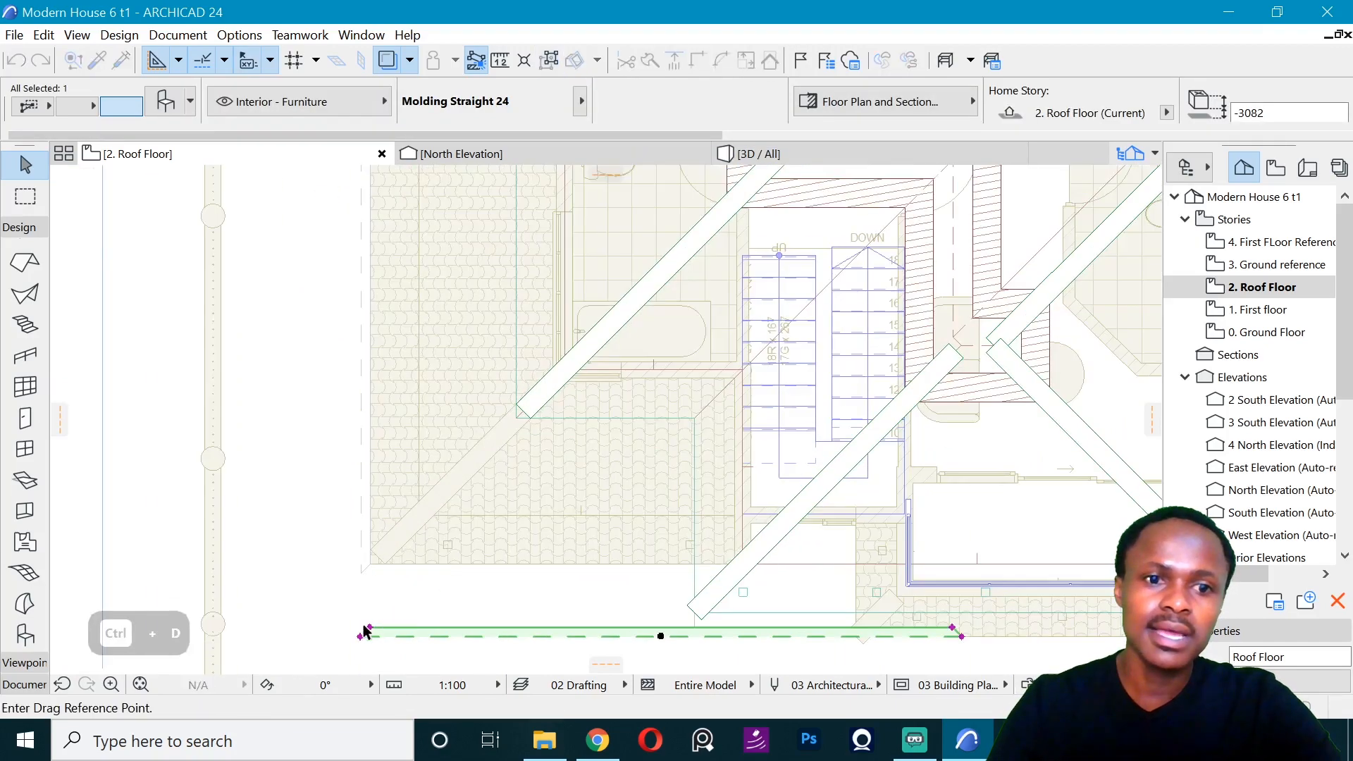
left_click(375, 572)
- Shorten the south molding to a length of about 4820 so it ends near the edge of the lower roof
left_click(955, 565)
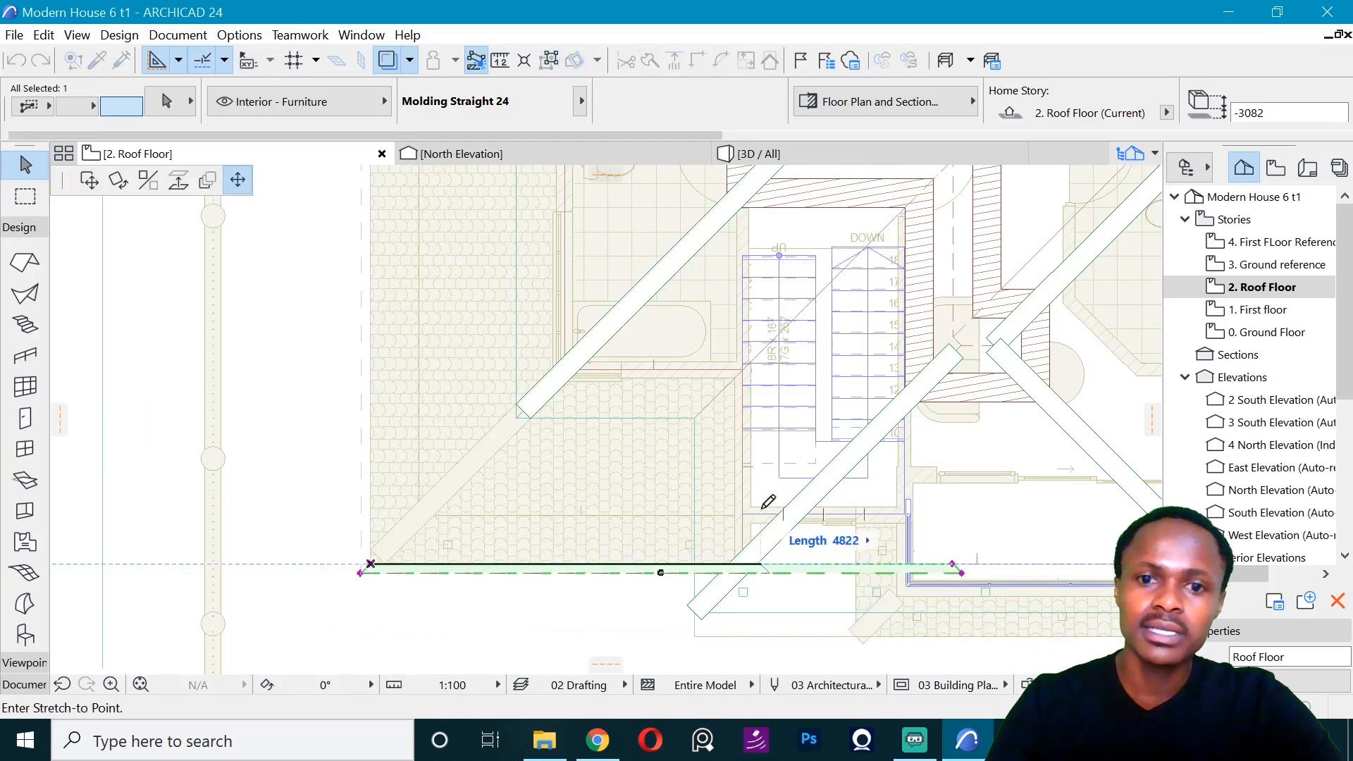
left_click(759, 563)
left_click(751, 564)
key("Escape")
scroll(747, 536, "down", 5)
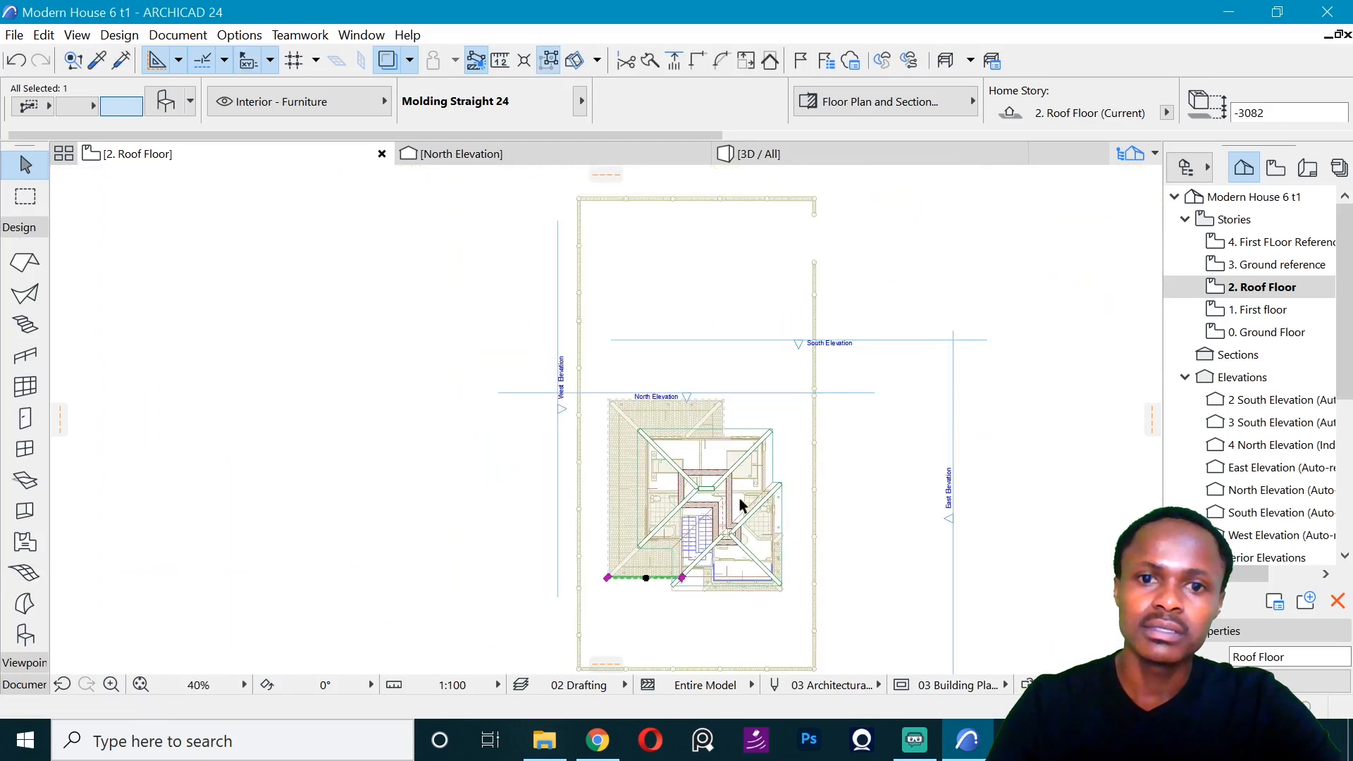
- Select the North Elevation marker line and switch to the North Elevation view
scroll(690, 416, "up", 4)
key("Escape")
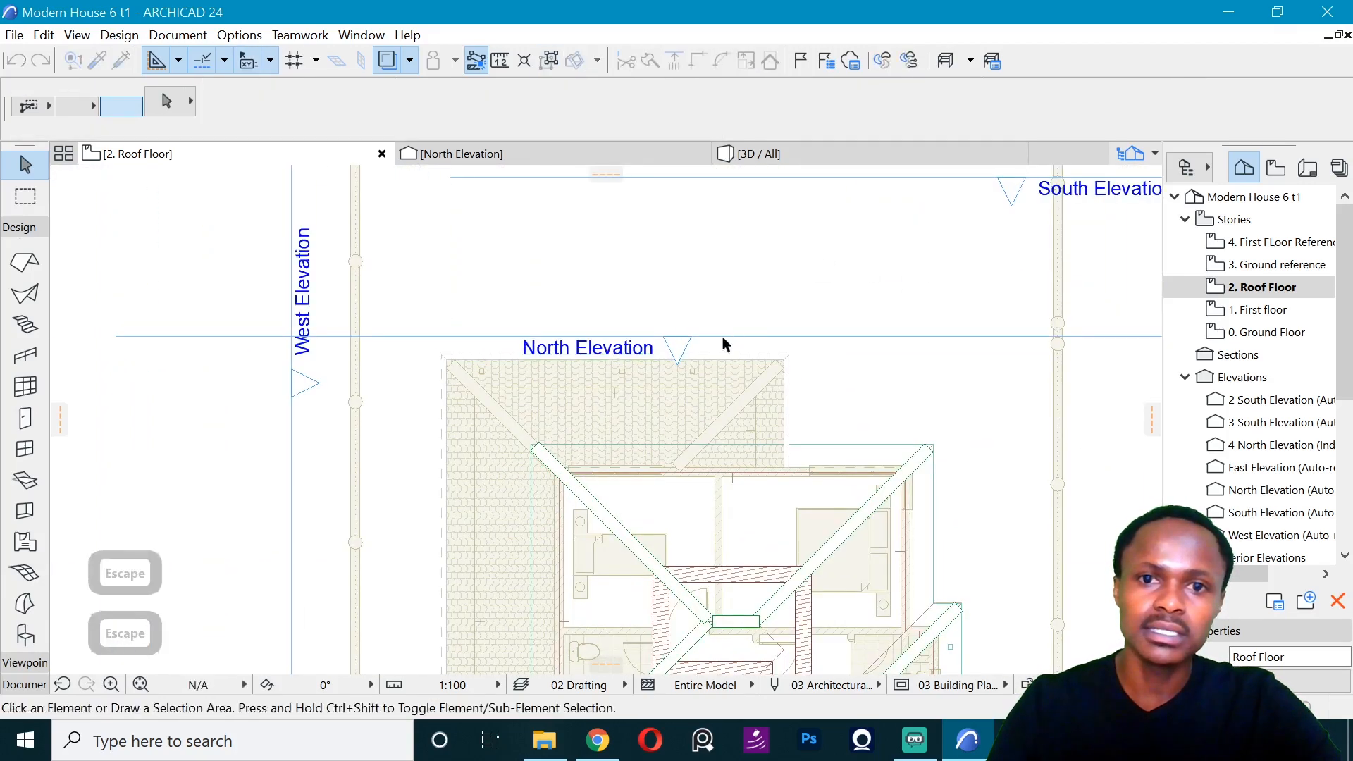
left_click(722, 336)
right_click(738, 294)
key("Escape")
left_click(562, 154)
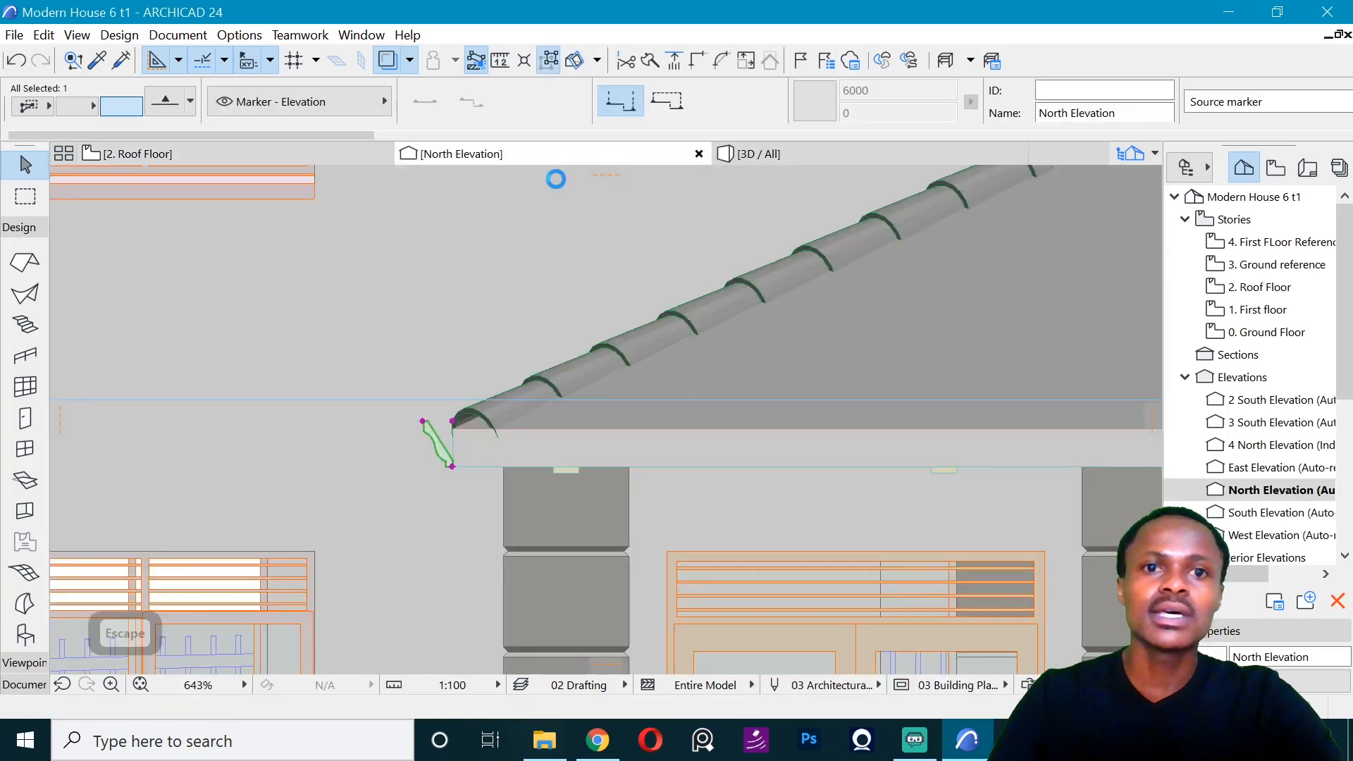
- Drag a copy of the lower roof's molding by its bottom corner up to the bottom corner of the upper roof's fascia
left_click(451, 451)
key("ctrl+d")
left_click(452, 467)
scroll(679, 587, "down", 6)
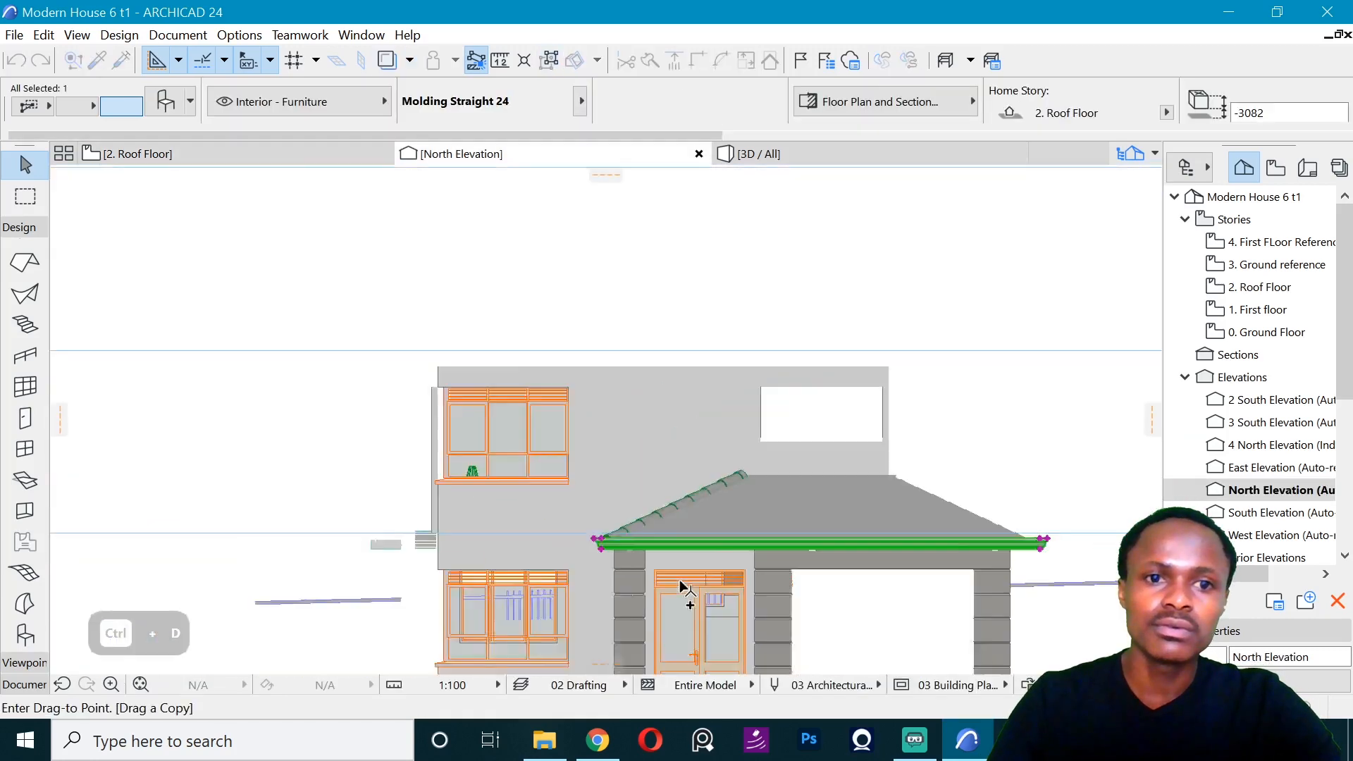
scroll(416, 529, "up", 7)
left_click(391, 443)
scroll(260, 479, "down", 6)
scroll(451, 466, "up", 4)
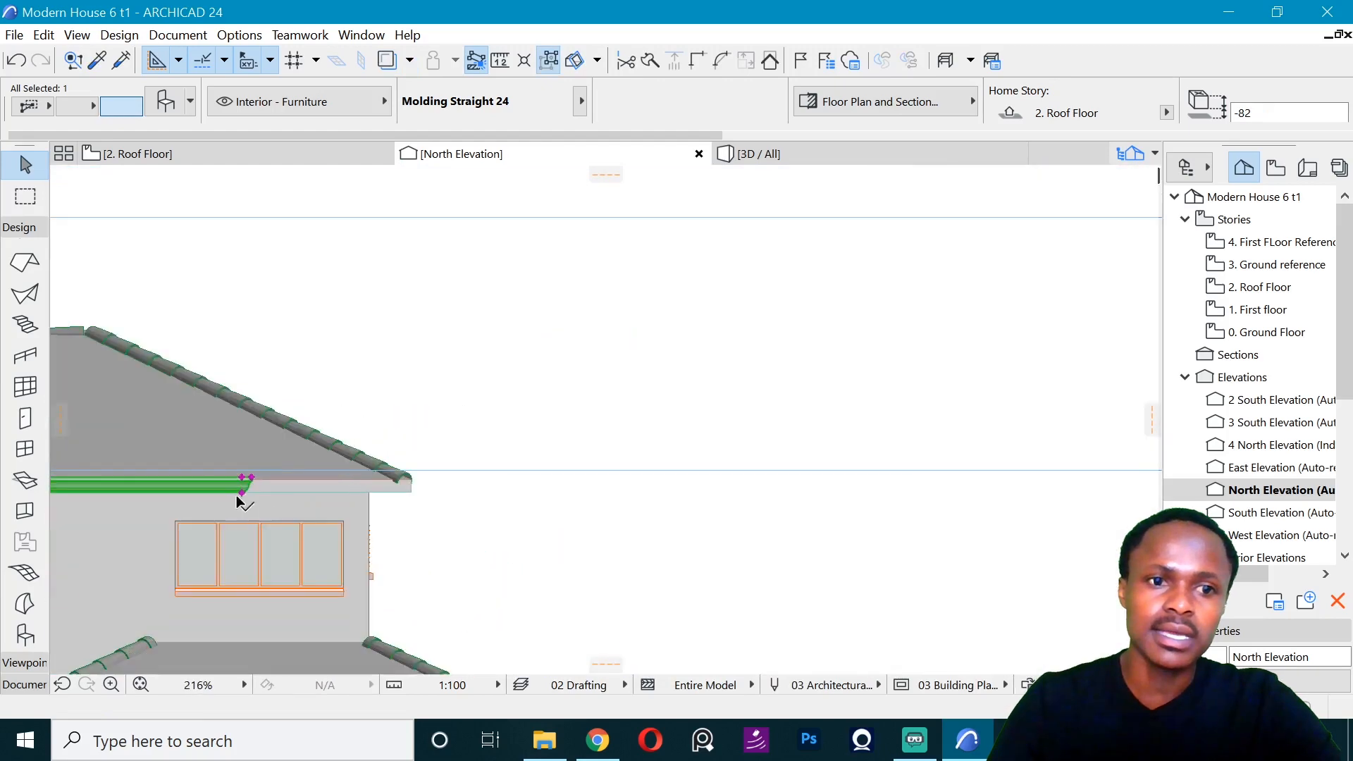
left_click(243, 499)
key("Escape")
left_click(243, 494)
key("Escape")
scroll(200, 478, "up", 4)
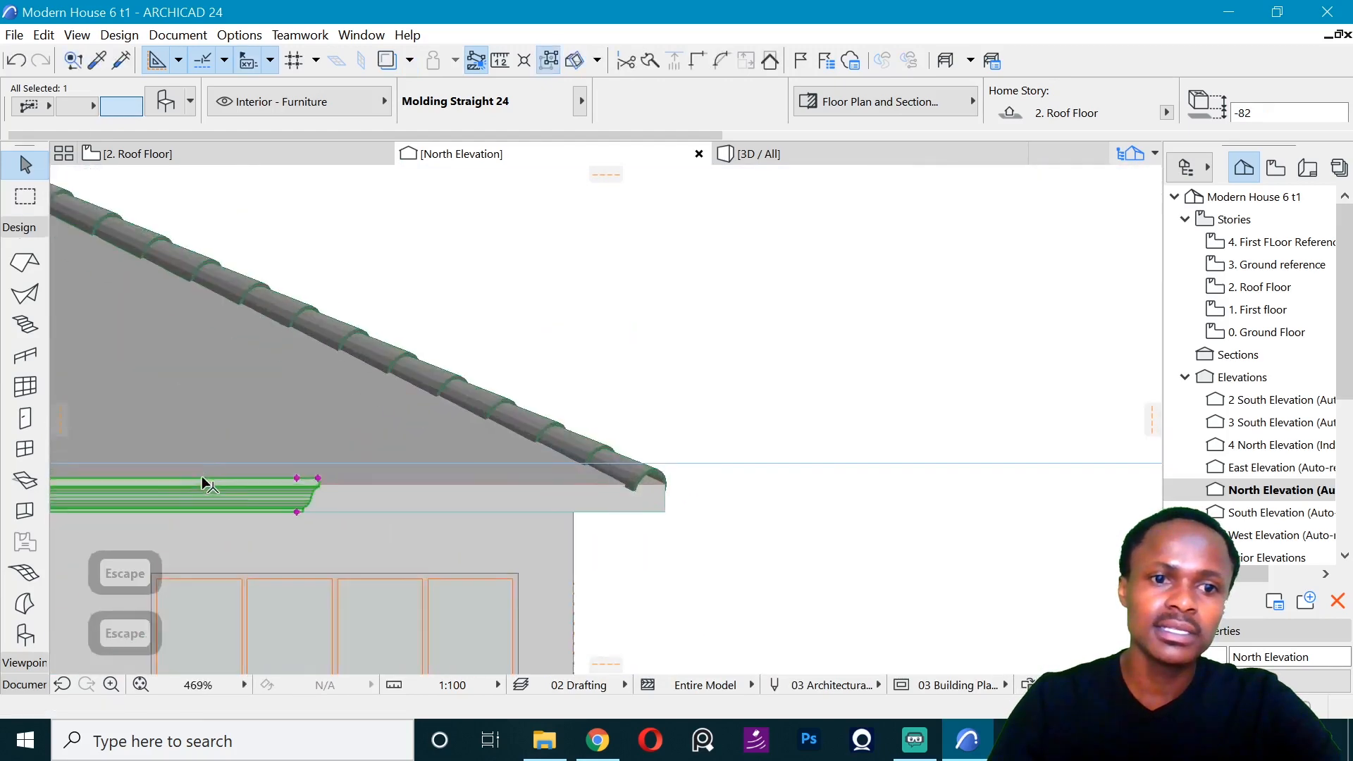
left_click(334, 525)
left_click(96, 183)
key("Escape")
key("Escape")
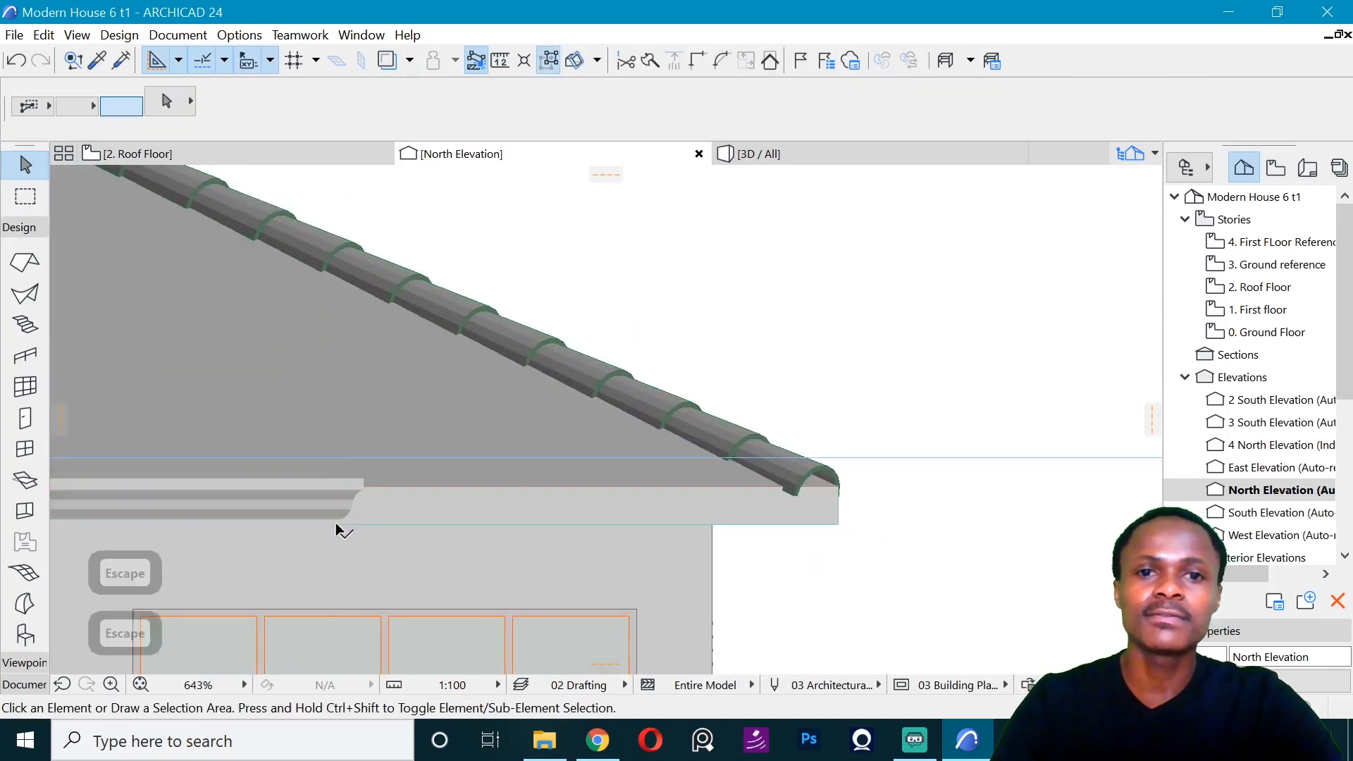
left_click(336, 524)
- On the Roof Floor plan, move the copied molding so its inner corner meets the upper roof's northeast corner
left_click(211, 153)
left_click(674, 352)
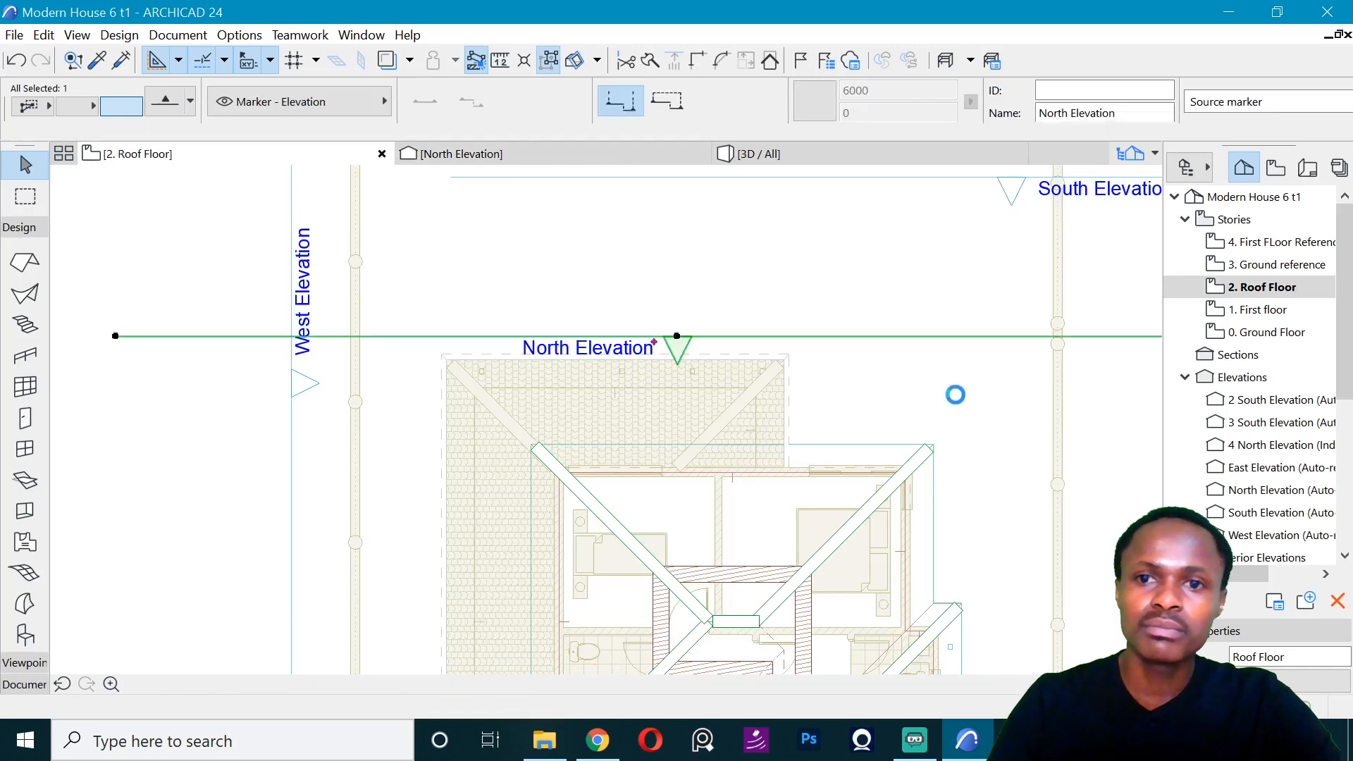
left_click(960, 360)
key("ctrl+d")
left_click(960, 360)
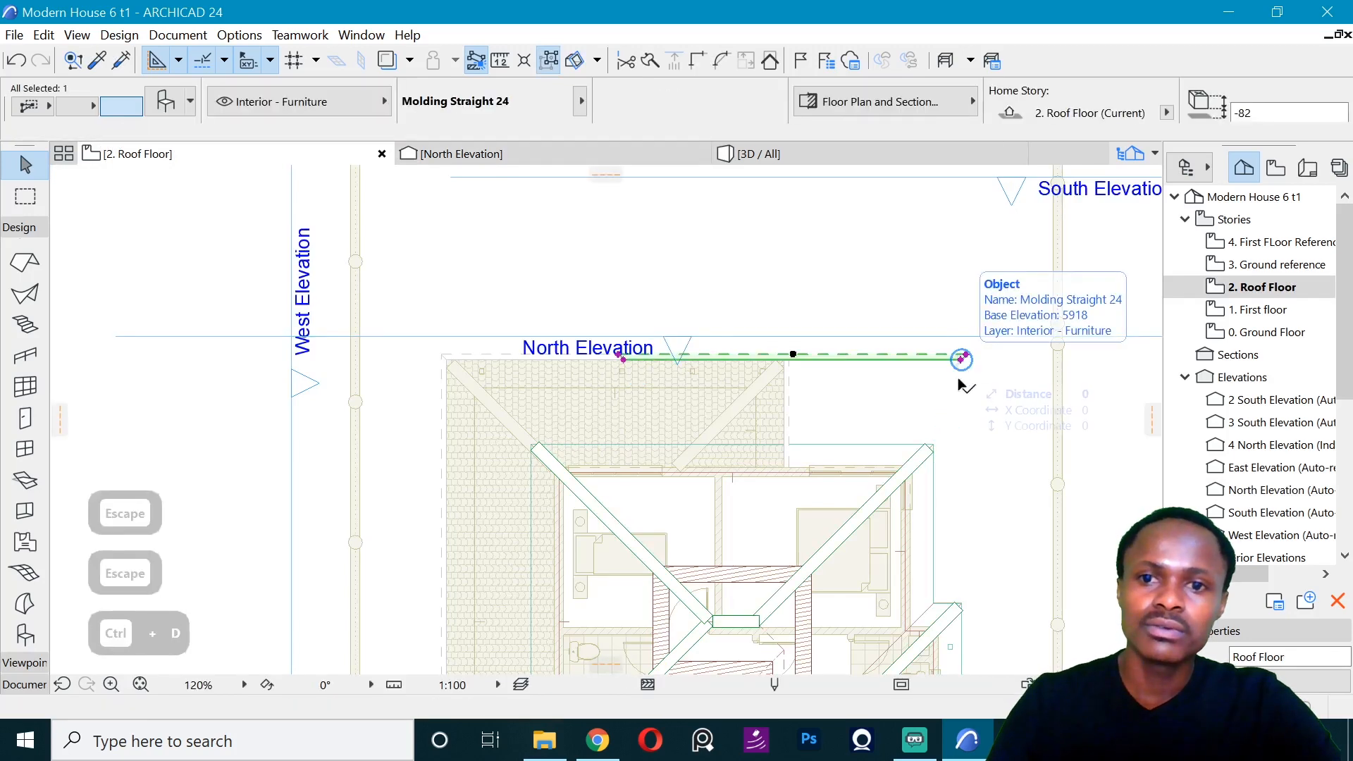
left_click(933, 444)
- Stretch the upper north molding's free end to the upper roof's northwest corner
scroll(517, 437, "up", 3)
scroll(518, 437, "up", 2)
left_click(750, 460)
left_click(558, 459)
- Try mirroring a copy of the upper north molding onto the west edge, and undo the attempt
key("ctrl+shift+m")
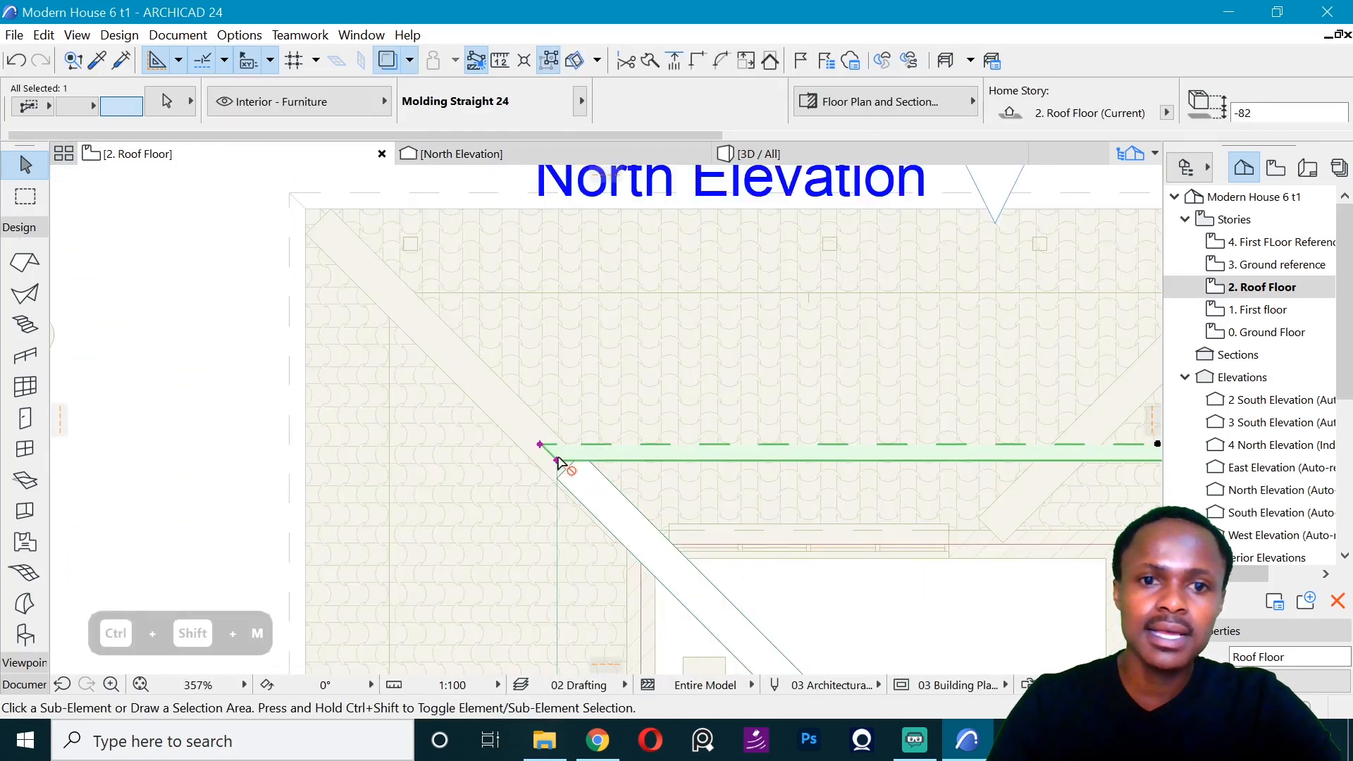
left_click(556, 460)
left_click(540, 444)
scroll(704, 409, "down", 4)
middle_click_drag(634, 577, 462, 352)
scroll(462, 353, "up", 1)
left_click(455, 487)
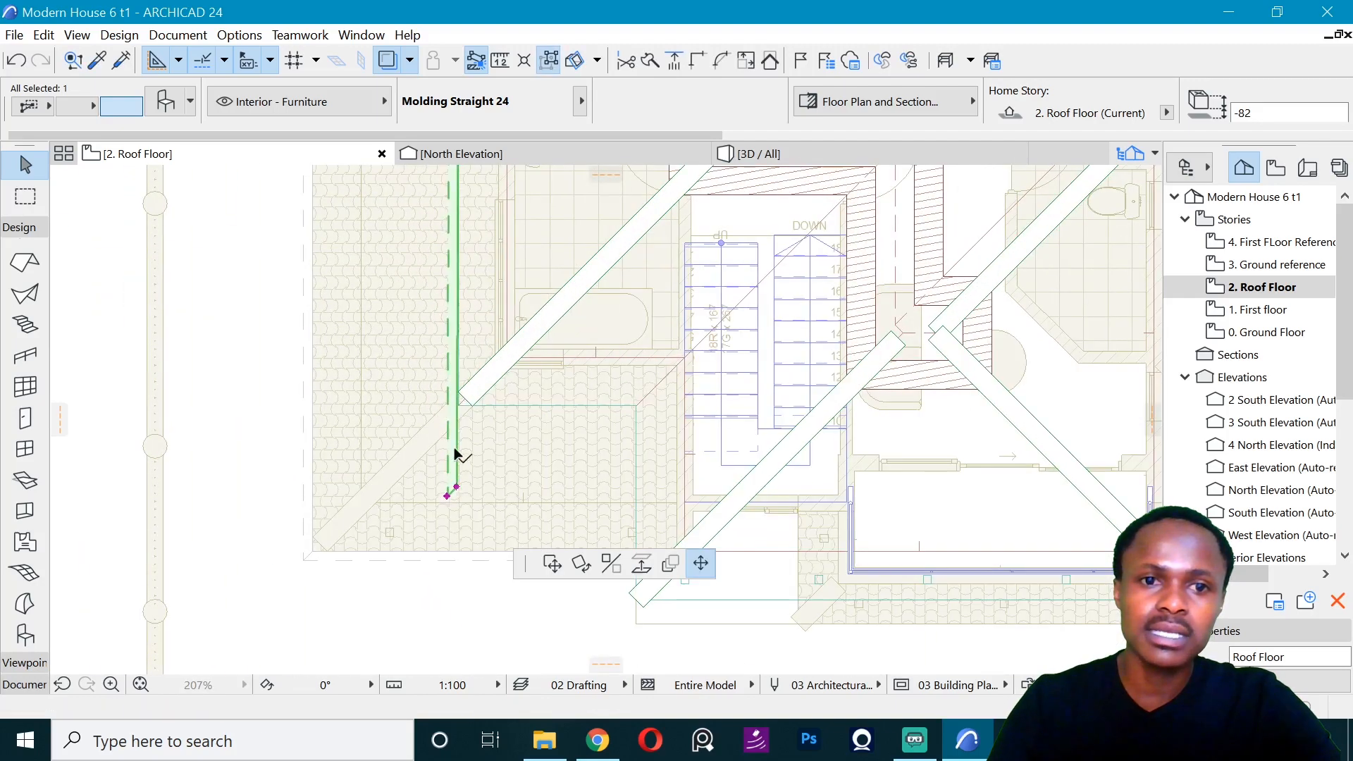
scroll(465, 405, "up", 5)
key("Escape")
key("ctrl+z")
scroll(474, 578, "down", 5)
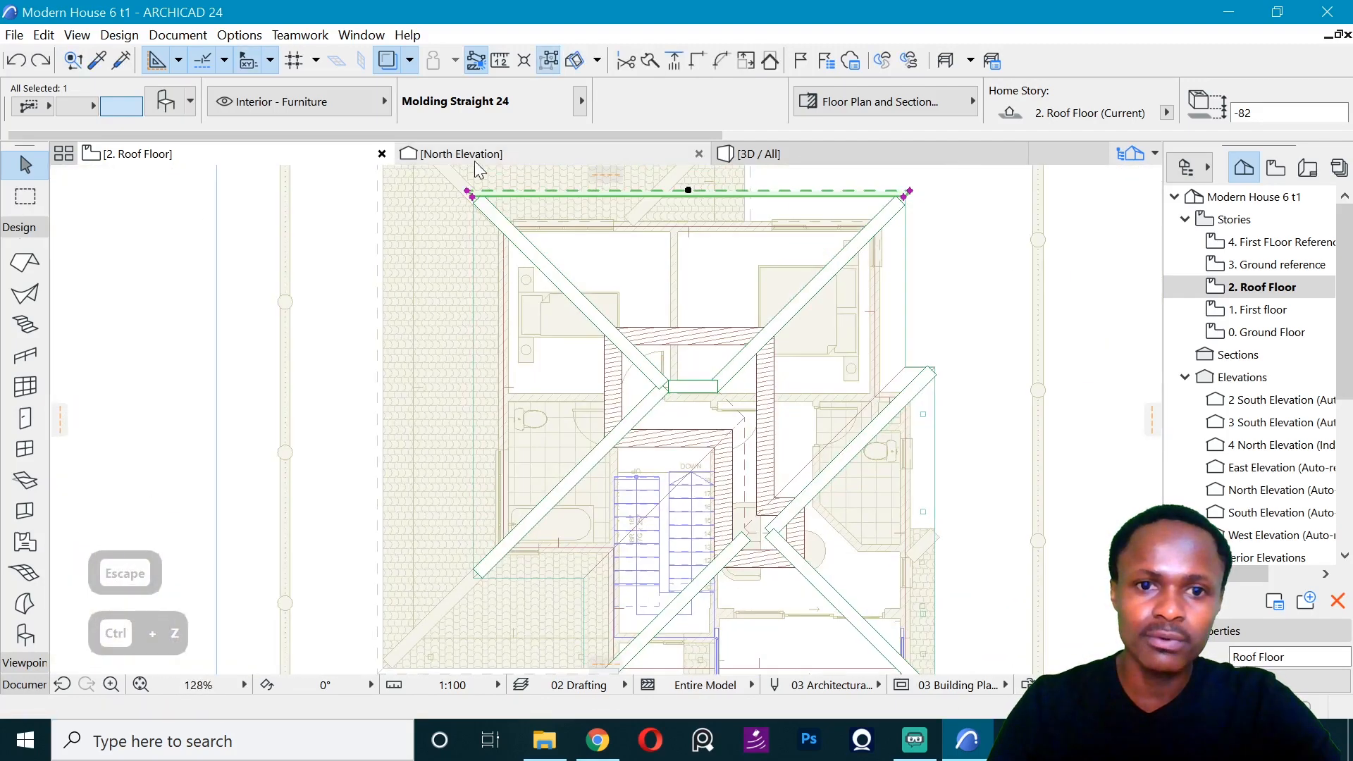
- Mirror a copy of the upper north molding about the northwest corner's diagonal onto the upper roof's west edge
middle_click_drag(469, 176, 568, 358)
key("ctrl+d")
left_click(575, 385)
scroll(578, 384, "up", 5)
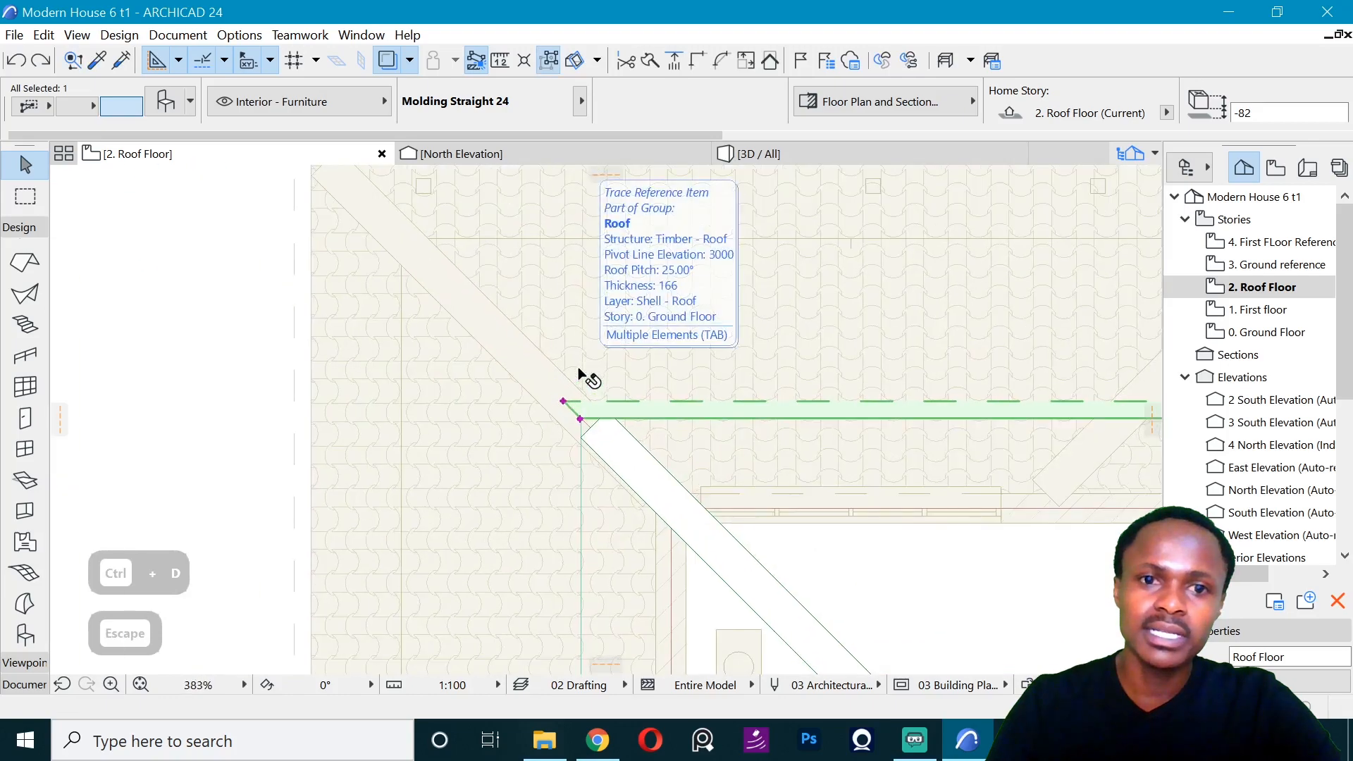
key("ctrl+shift+m")
left_click(493, 329)
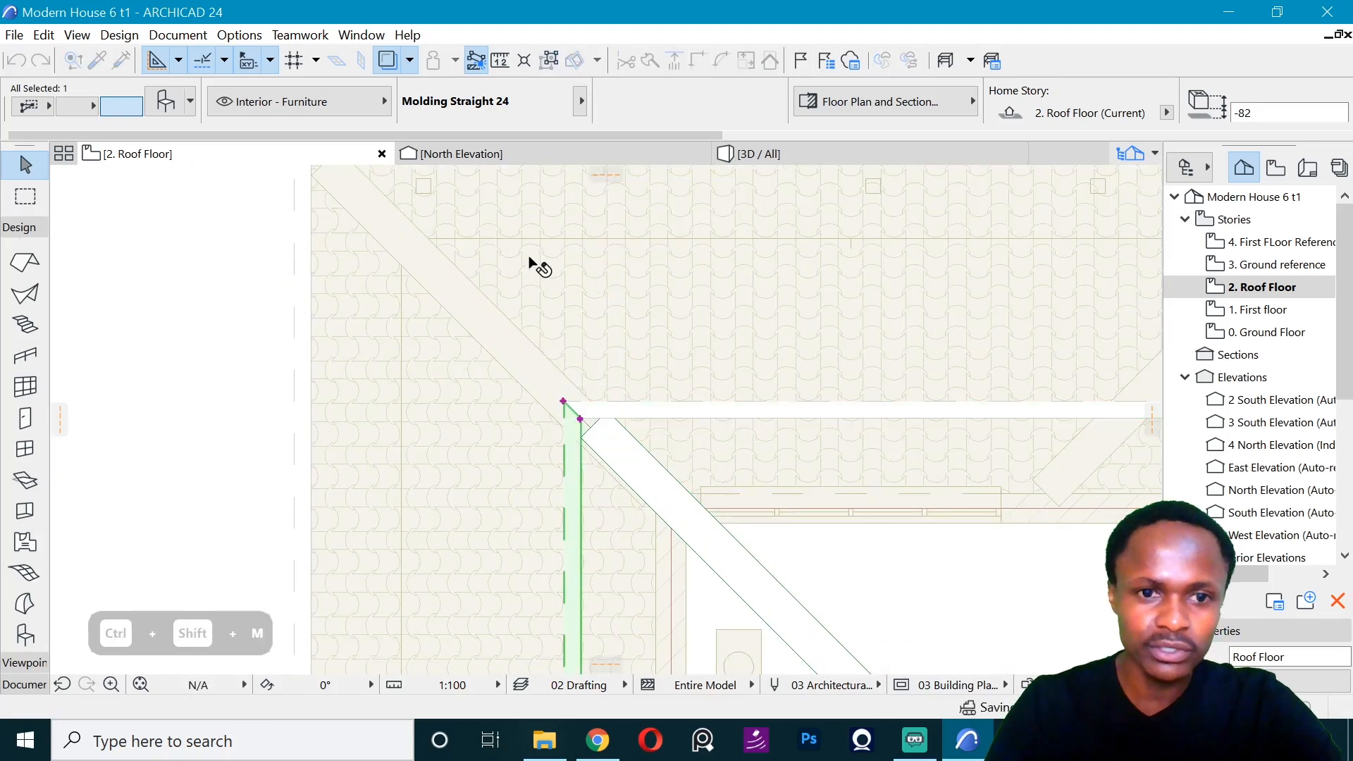
- Shorten the upper west molding to the upper roof's southwest corner
scroll(528, 259, "down", 5)
middle_click_drag(550, 615, 469, 391)
scroll(469, 391, "up", 5)
scroll(458, 352, "up", 3)
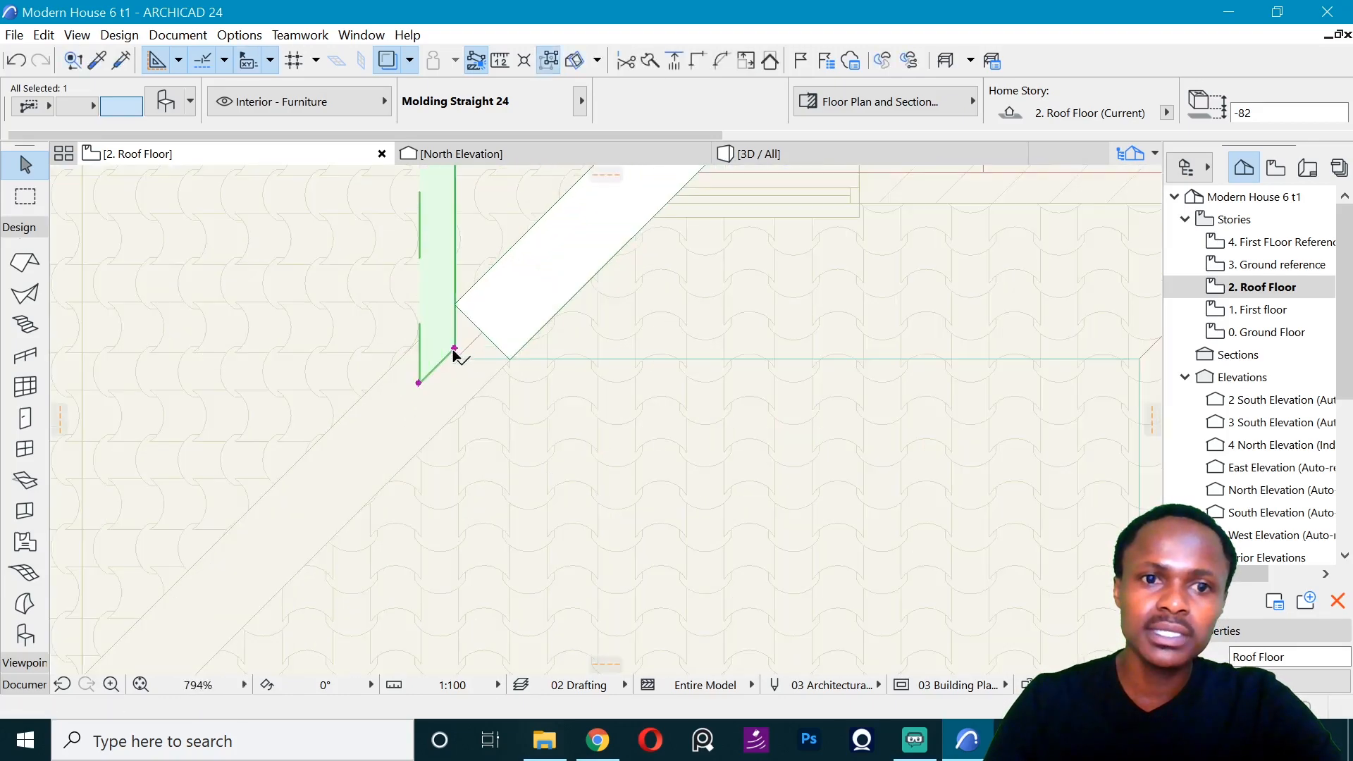
- Mirror a copy of the upper west molding about the southwest corner's diagonal onto the upper roof's south edge
key("ctrl+shift+m")
left_click(455, 359)
left_click(303, 512)
scroll(303, 513, "down", 3)
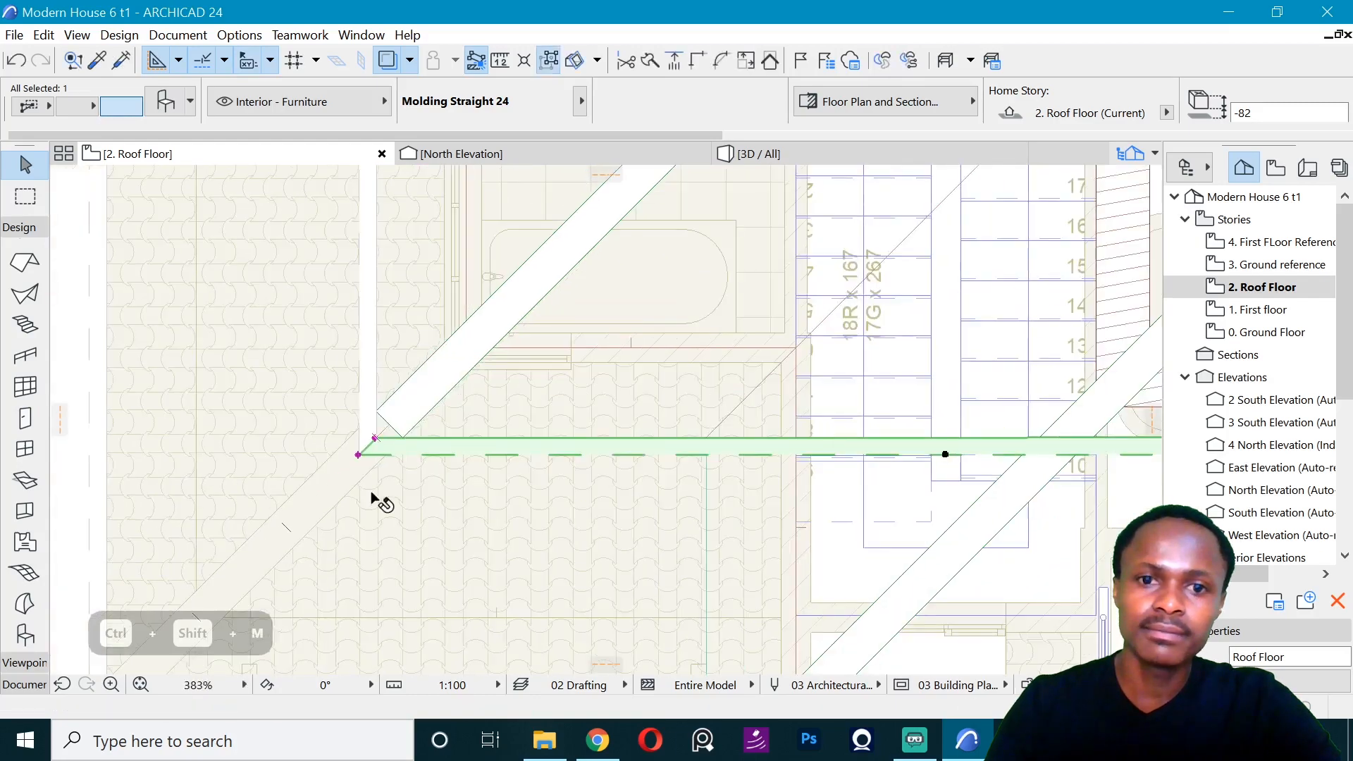
- Shorten the upper south molding to the roof's inner corner and reverse the mitre at that end to suit the inside corner
scroll(374, 498, "down", 5)
left_click(640, 482)
scroll(450, 471, "up", 4)
scroll(441, 472, "up", 2)
left_click(450, 495)
left_click(462, 506)
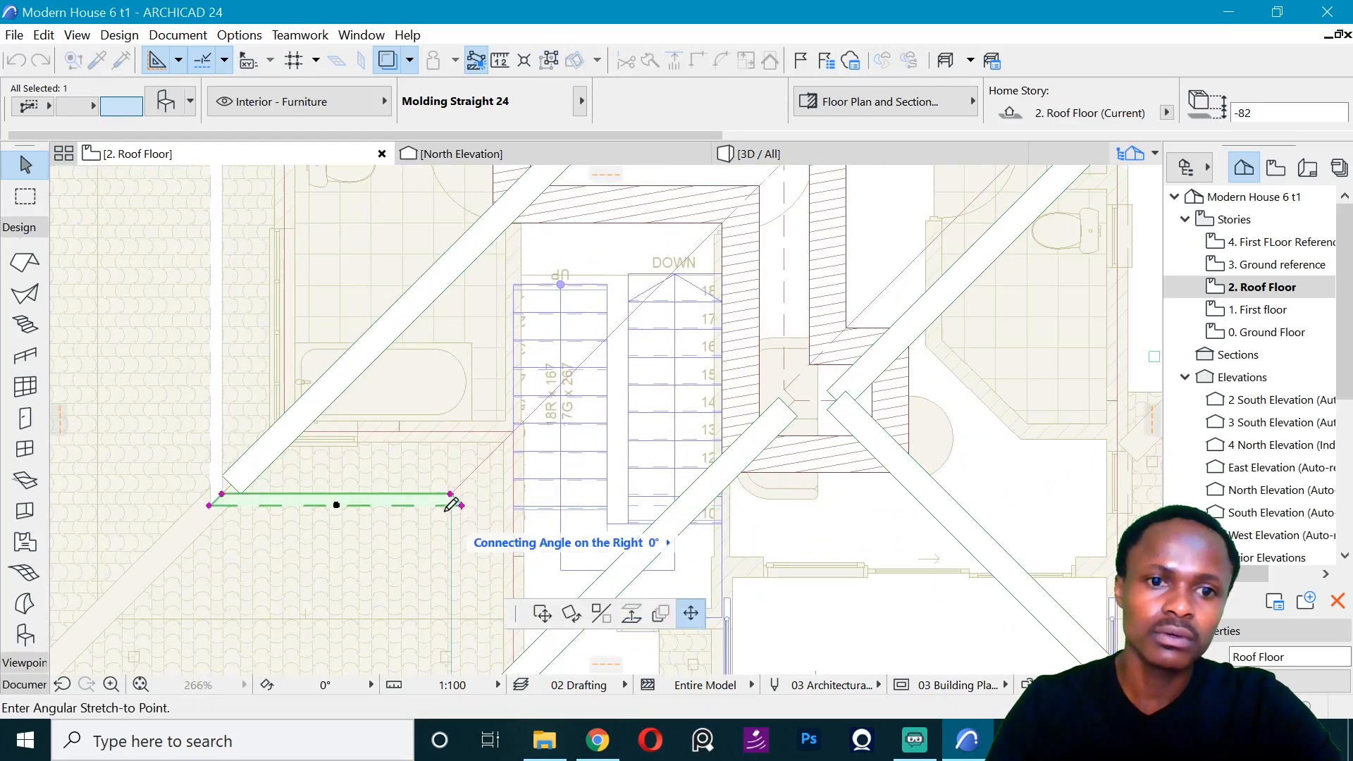
left_click(439, 505)
- Mirror a copy of the upper south molding about the inner corner and stretch the copy down to the upper roof's next outer corner
key("ctrl+shift+m")
left_click(325, 604)
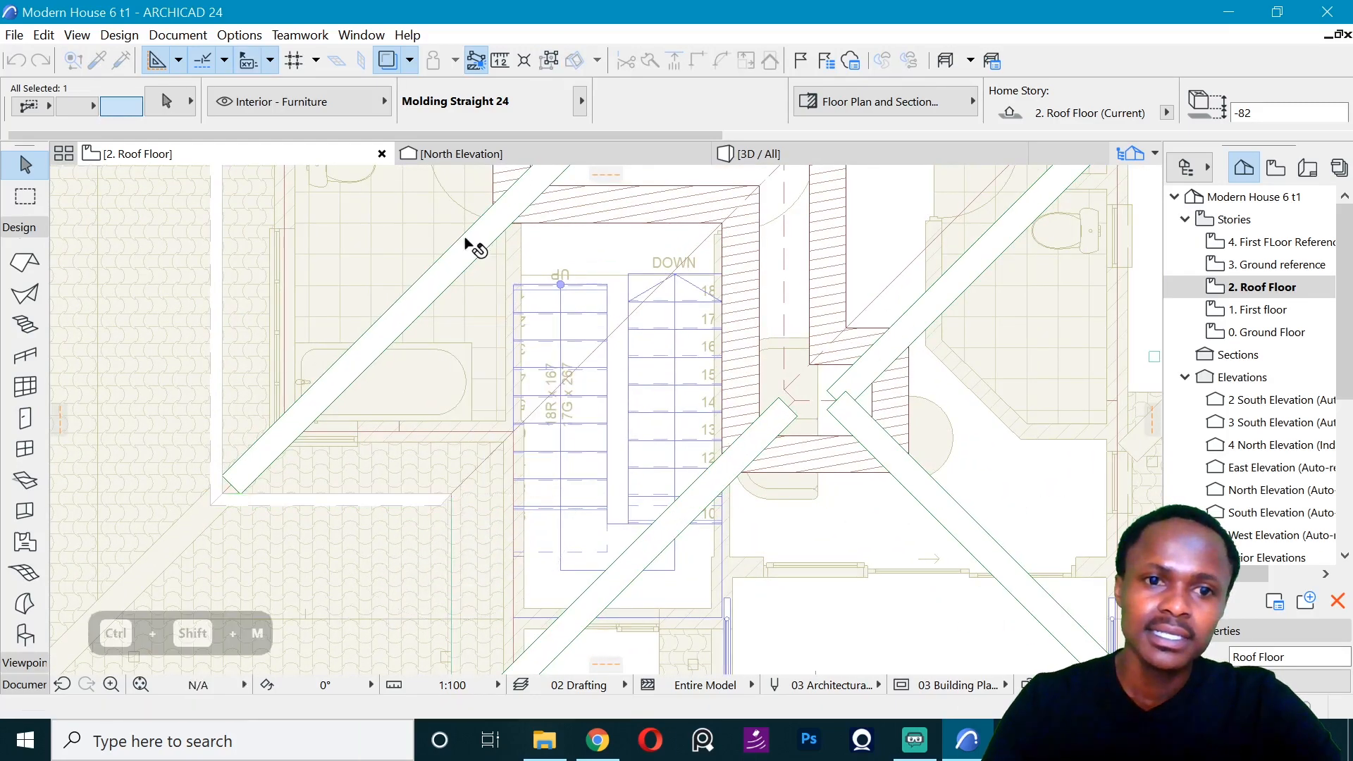
scroll(467, 244, "down", 3)
scroll(443, 535, "up", 4)
left_click(482, 420)
left_click(493, 437)
key("Escape")
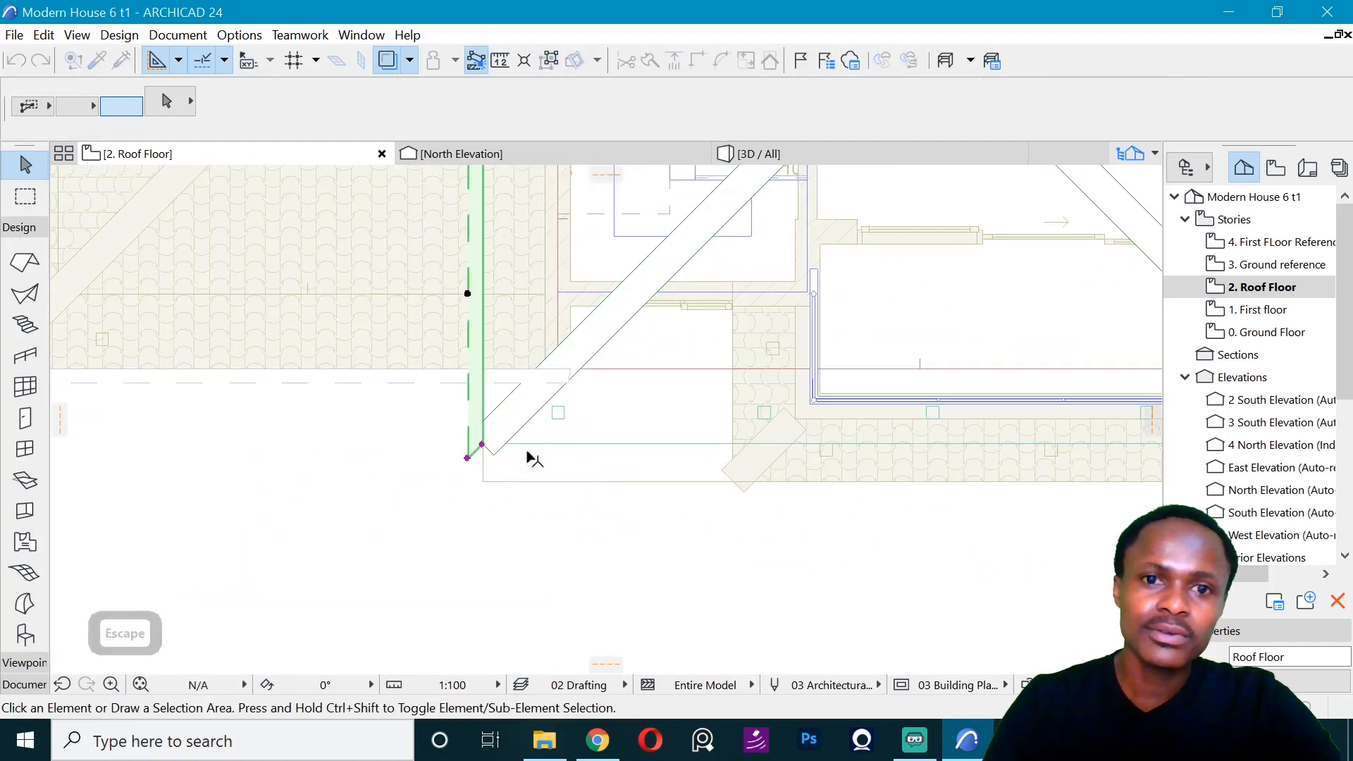
scroll(526, 458, "down", 5)
scroll(667, 298, "up", 4)
left_click(668, 300)
key("ctrl+d")
left_click(667, 299)
key("Escape")
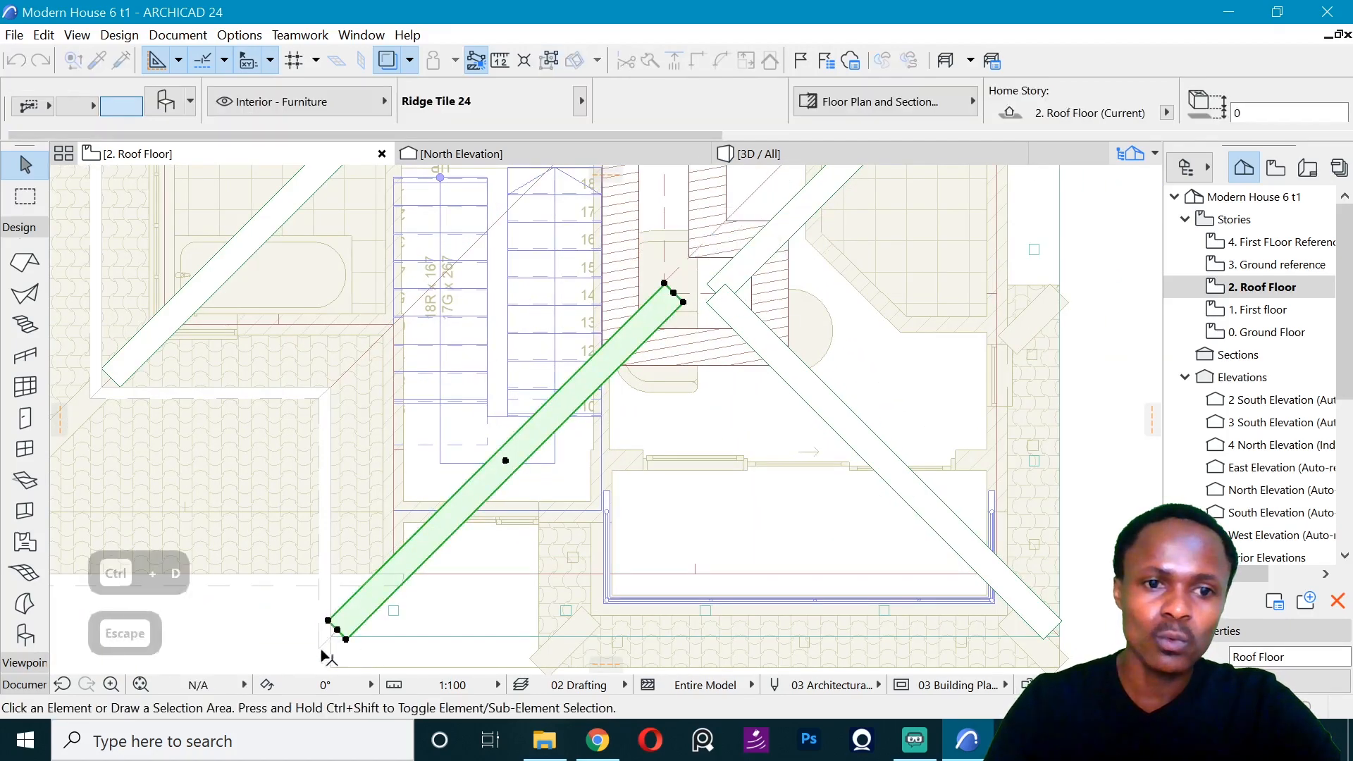
- Mirror a copy of the molding about the southwest outer corner's diagonal onto the upper roof's southernmost edge
scroll(332, 634, "up", 3)
left_click(352, 574)
key("ctrl+shift+m")
left_click(367, 566)
left_click(310, 621)
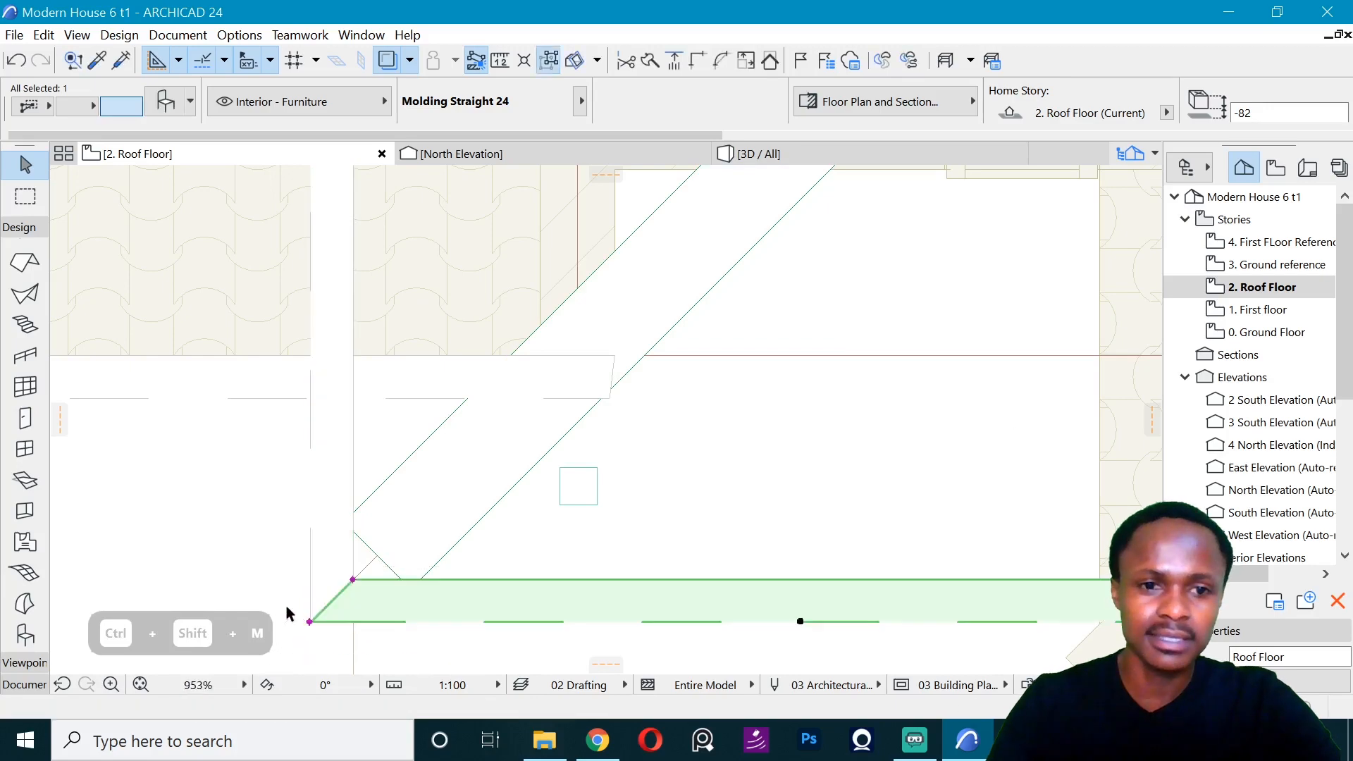
- Stretch the upper roof's southernmost molding to the southeast corner and reverse the mitre at its east end for the outside corner
scroll(169, 573, "down", 4)
left_click(453, 576)
left_click(938, 570)
scroll(949, 578, "up", 7)
left_click(690, 619)
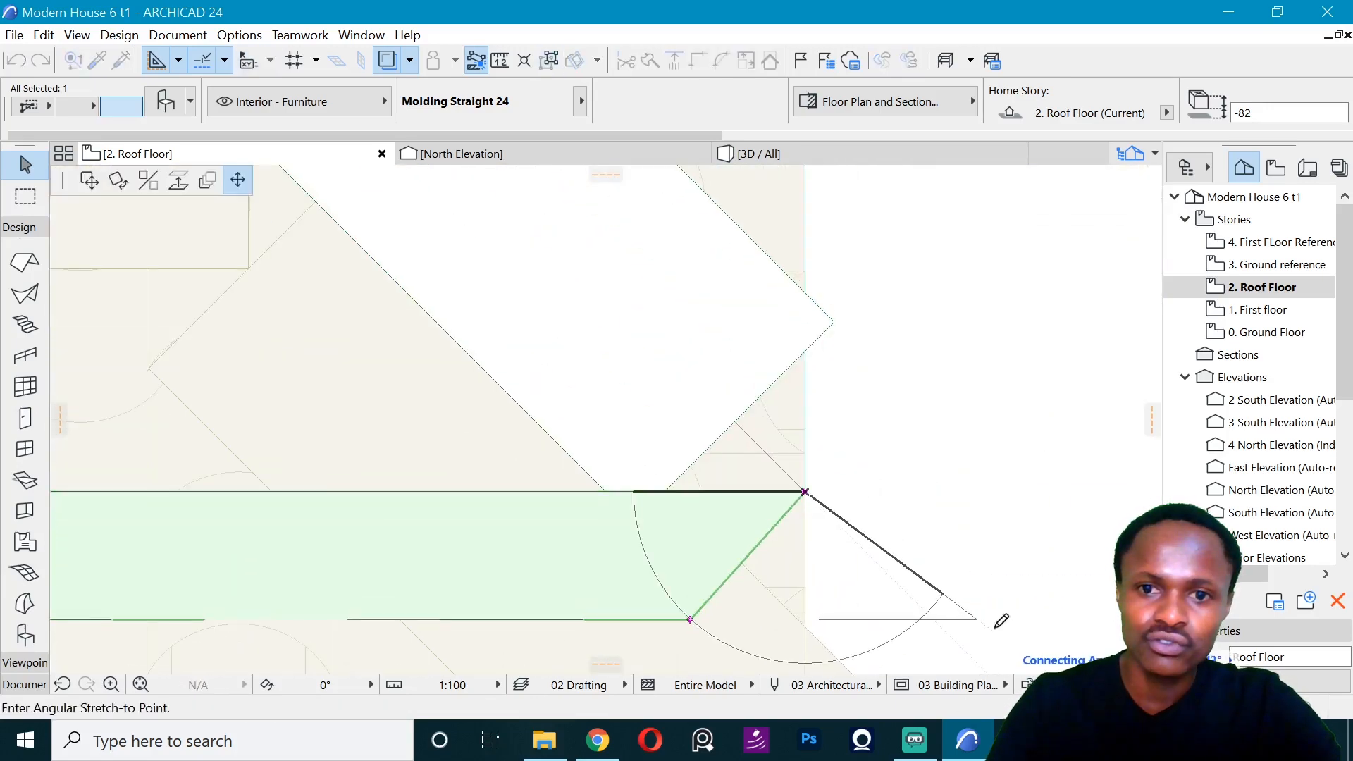
left_click(933, 619)
- Mirror a copy of the southernmost molding about the southeast corner's diagonal and shorten the copy to the northern corner of that east edge
key("ctrl+shift+m")
left_click(804, 492)
left_click(943, 627)
scroll(948, 625, "down", 5)
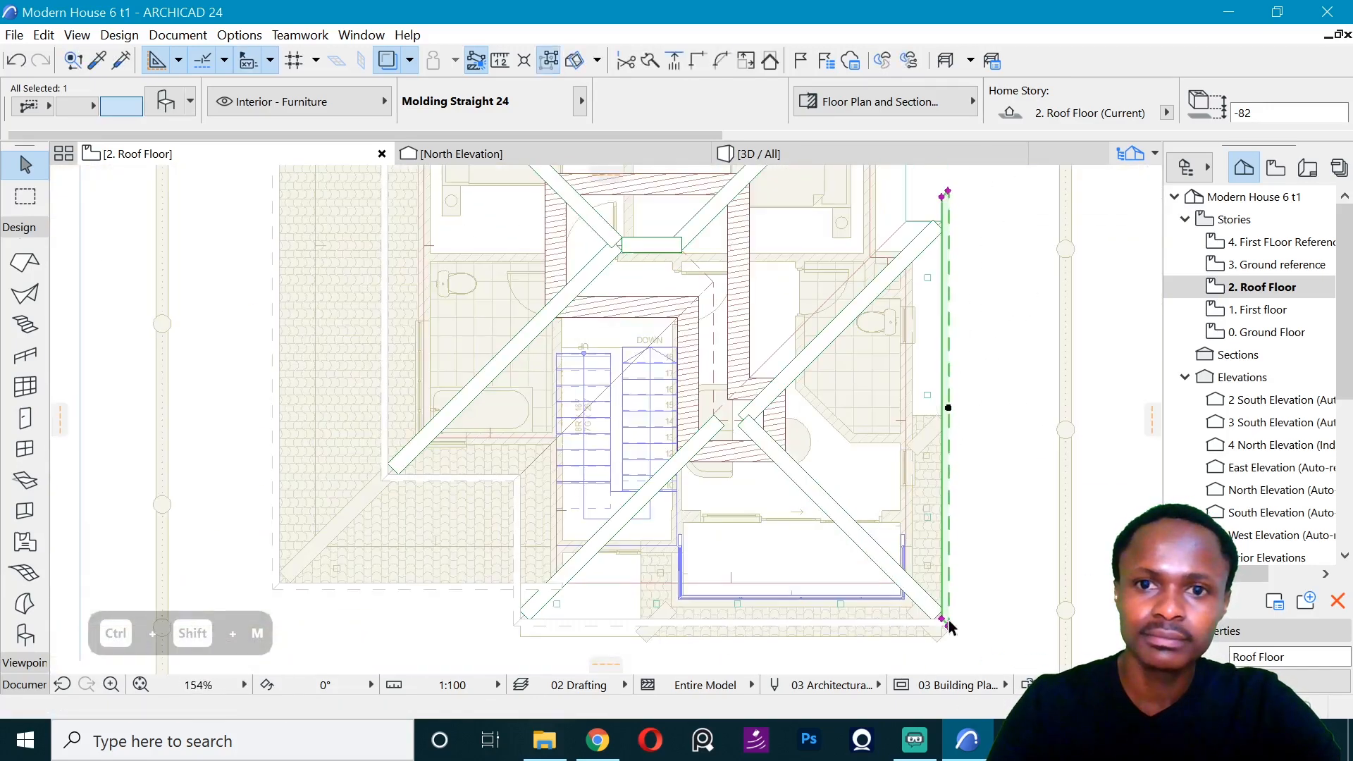
scroll(949, 197, "up", 4)
left_click(825, 232)
left_click(825, 412)
- Drag a copy of the east molding to the upper roof's recessed east edge at the inner corner and reverse the mitre at its lower end
key("ctrl+shift+m")
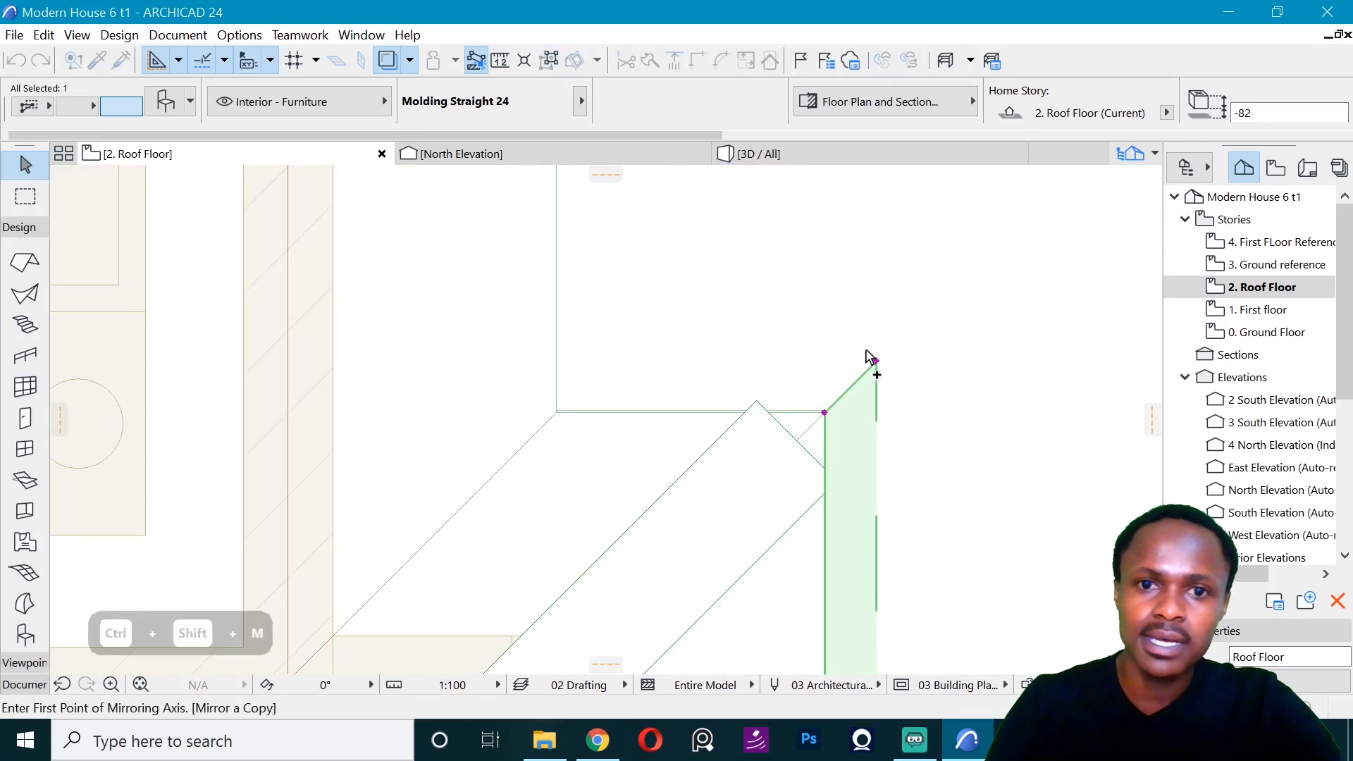
key("Escape")
key("ctrl+d")
scroll(676, 265, "down", 5)
left_click(661, 541)
left_click(638, 266)
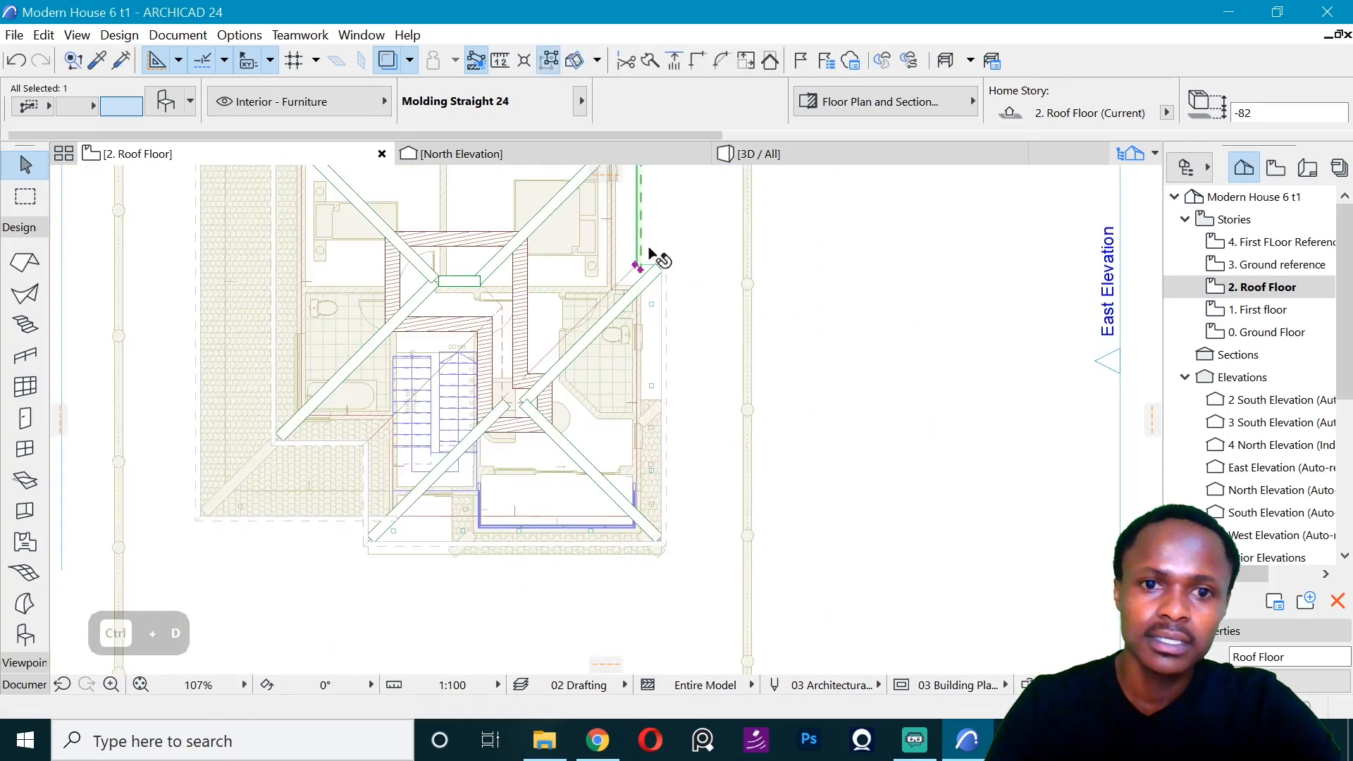
scroll(647, 251, "up", 5)
left_click(613, 463)
left_click(614, 377)
- Mirror a copy of the recessed east molding about the inner corner's diagonal and shorten the copy to the short edge's outer corner
key("ctrl+shift+m")
left_click(571, 420)
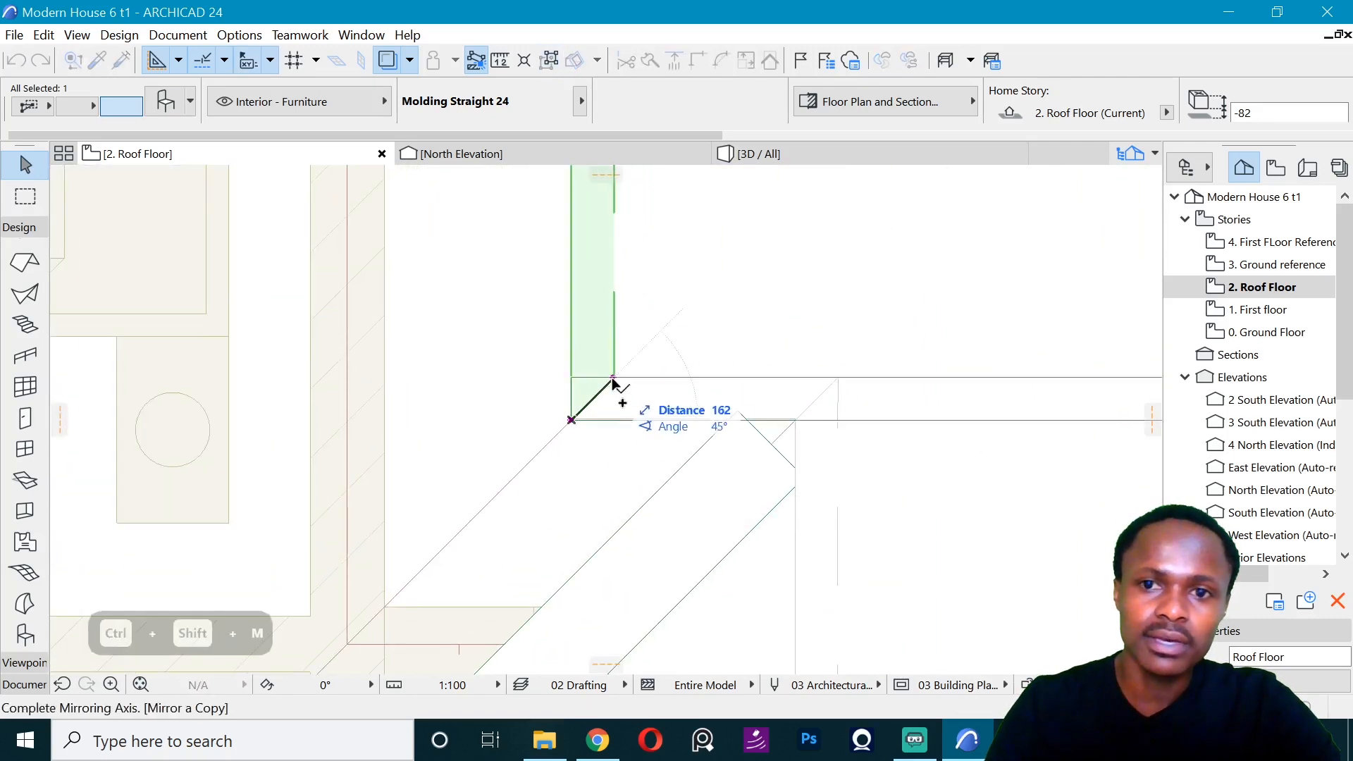
left_click(613, 378)
scroll(486, 388, "down", 6)
scroll(1024, 366, "up", 2)
left_click(1018, 360)
scroll(251, 363, "up", 5)
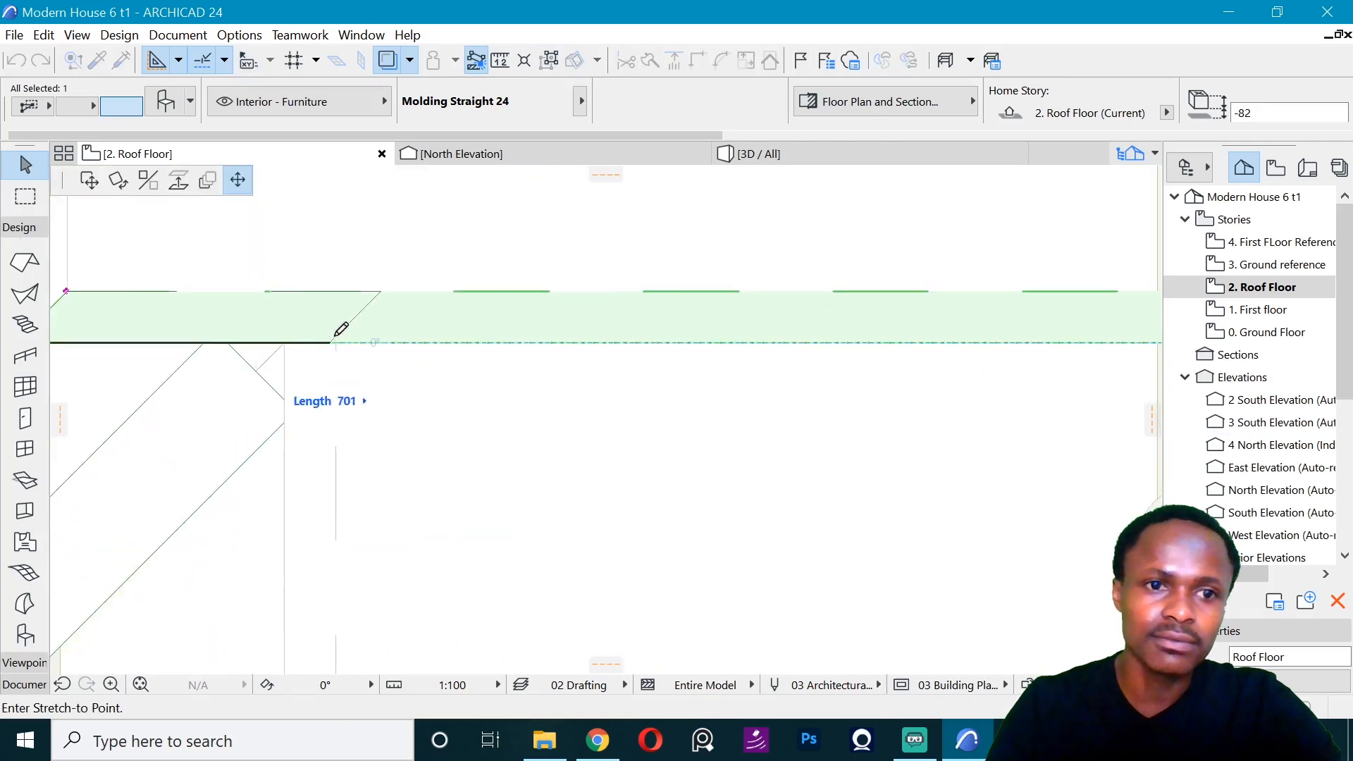
left_click(284, 341)
- Shorten the recessed east molding to the upper roof's northeast corner and check the moldings in the 3D view
scroll(733, 409, "down", 10)
double_click(666, 470)
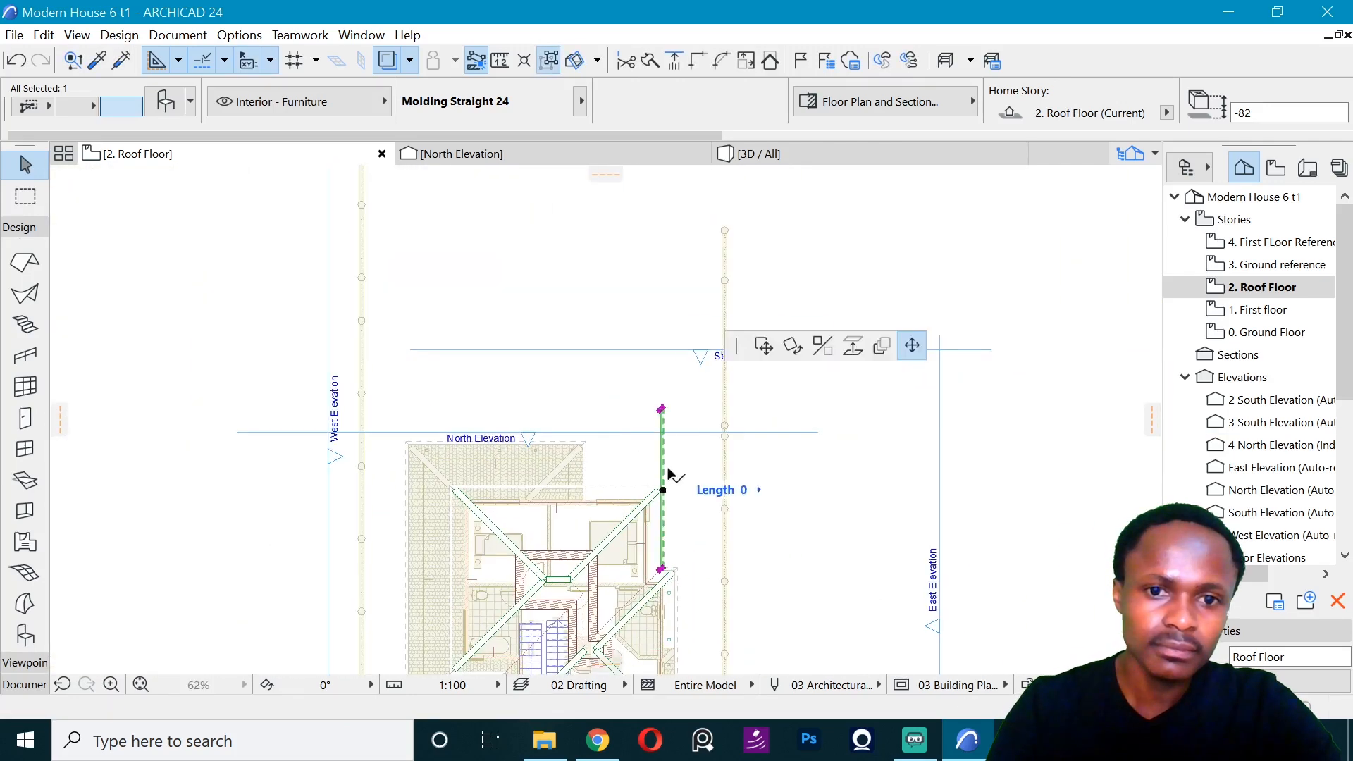
scroll(669, 474, "up", 4)
key("Escape")
left_click(752, 154)
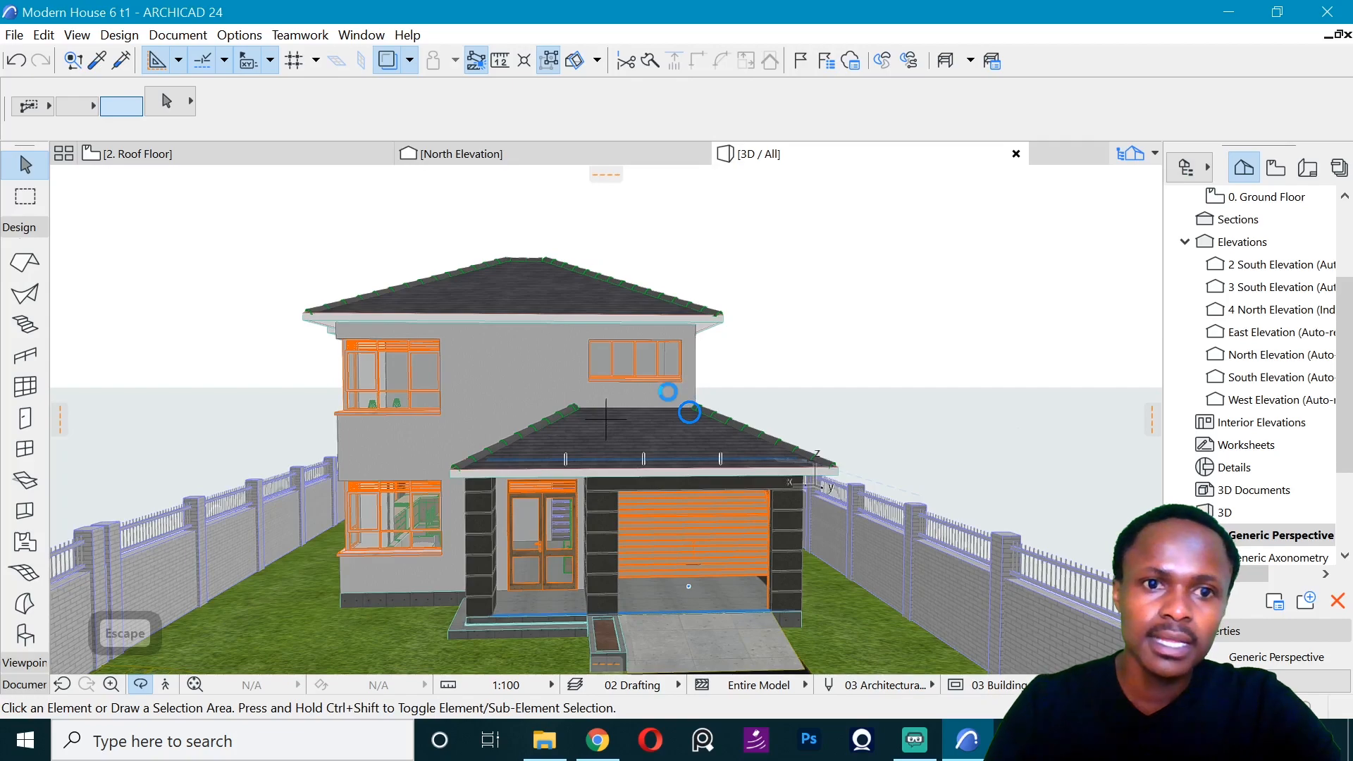
middle_click_drag(668, 392, 865, 436, "shift")
left_click(215, 155)
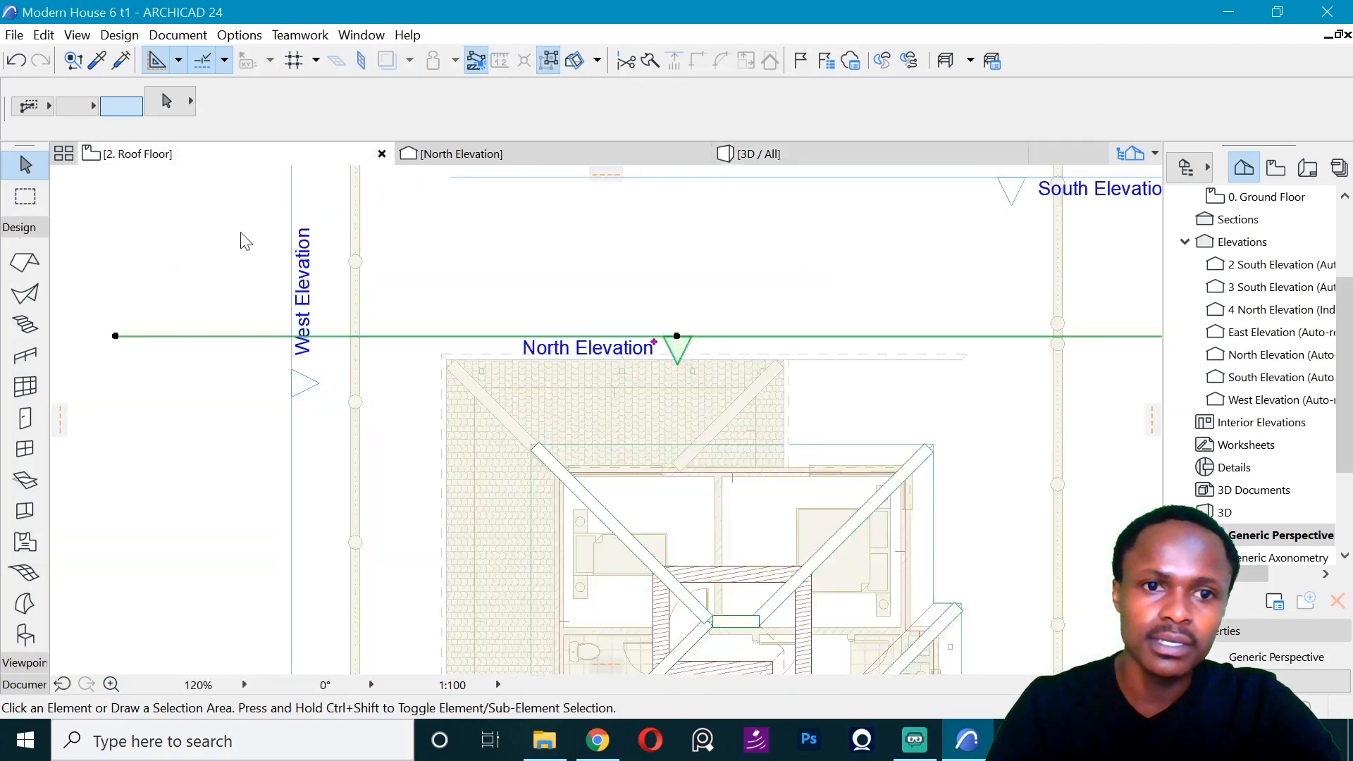
- Drag a copy of the lower roof's south molding over to the south side of the canopy roof below the balcony
scroll(806, 377, "up", 5)
key("Escape")
scroll(634, 486, "down", 5)
scroll(245, 416, "up", 3)
left_click(154, 442)
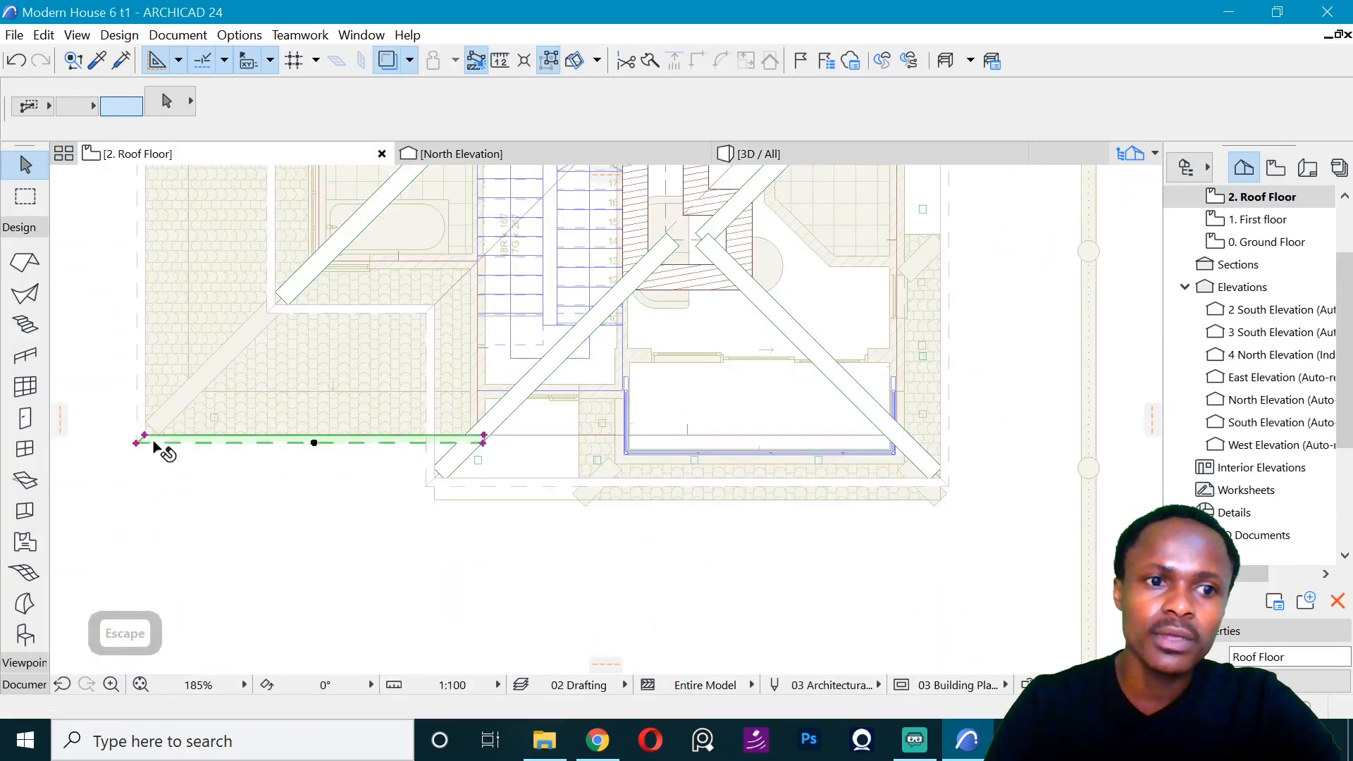
key("ctrl+d")
left_click(138, 440)
left_click(575, 512)
- Align the copied molding's east end with the canopy roof's southeast corner and stretch its west end to the canopy's southwest corner
scroll(913, 519, "up", 3)
key("ctrl+d")
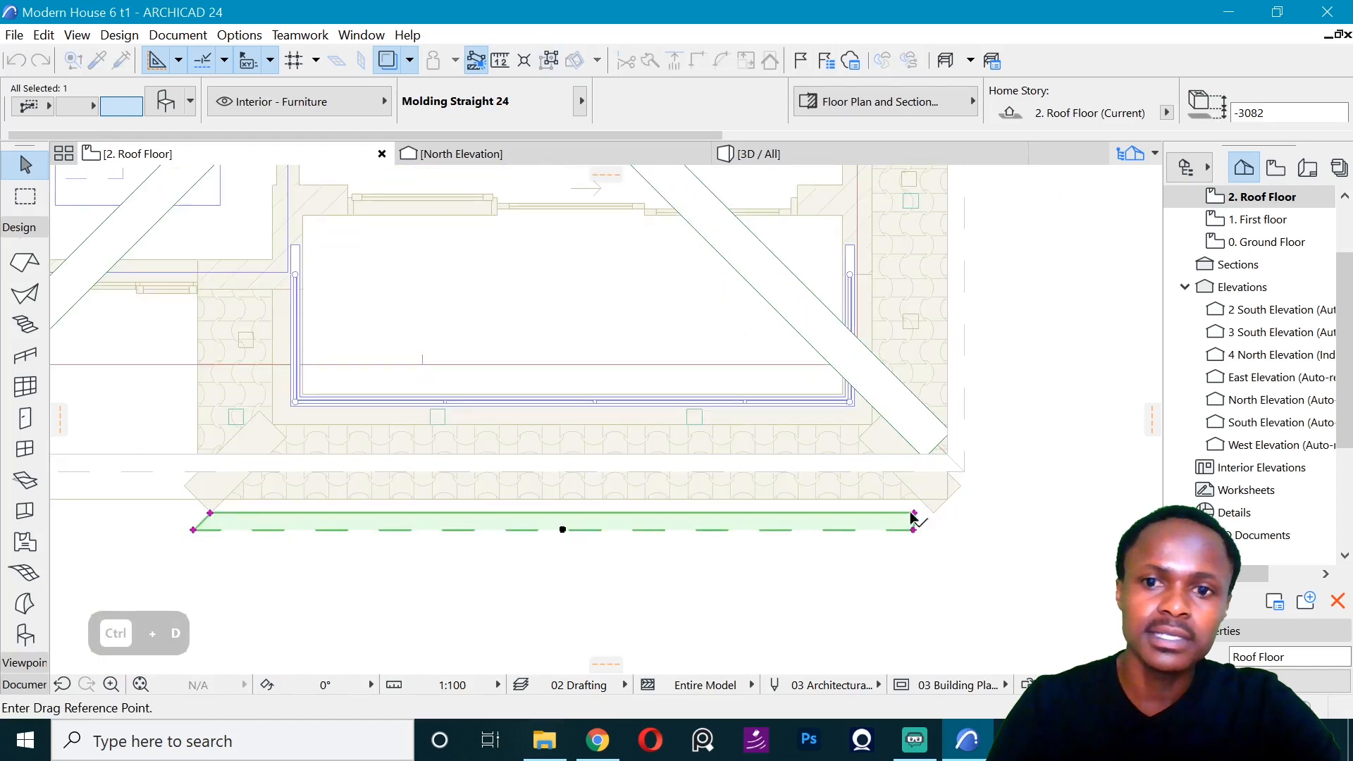
left_click(913, 513)
left_click(945, 498)
scroll(858, 537, "down", 2)
left_click(383, 497)
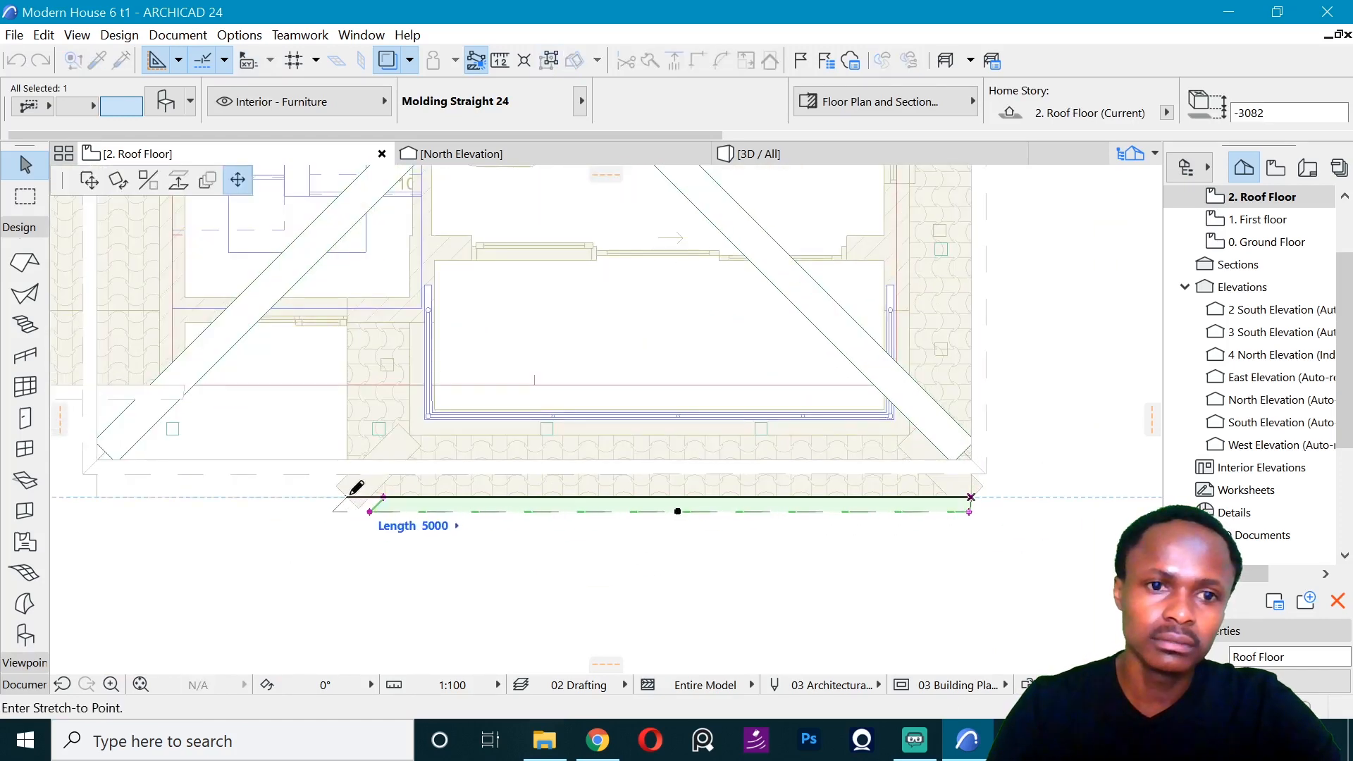
left_click(347, 496)
- Mirror a copy of the canopy's south molding about the southwest corner's diagonal and shorten the copy to the house wall
key("ctrl+shift+m")
left_click(346, 497)
left_click(421, 424)
scroll(385, 579, "down", 5)
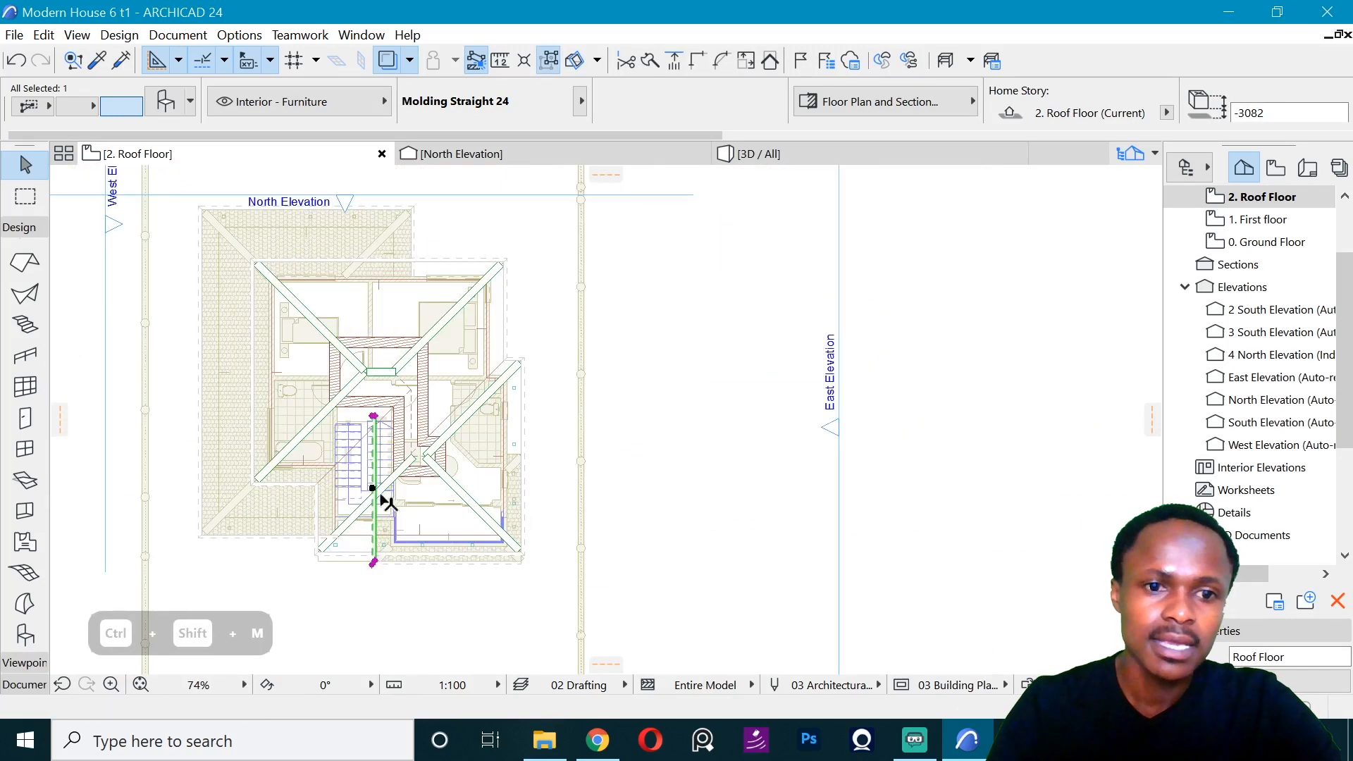
left_click(373, 562)
scroll(376, 533, "up", 3)
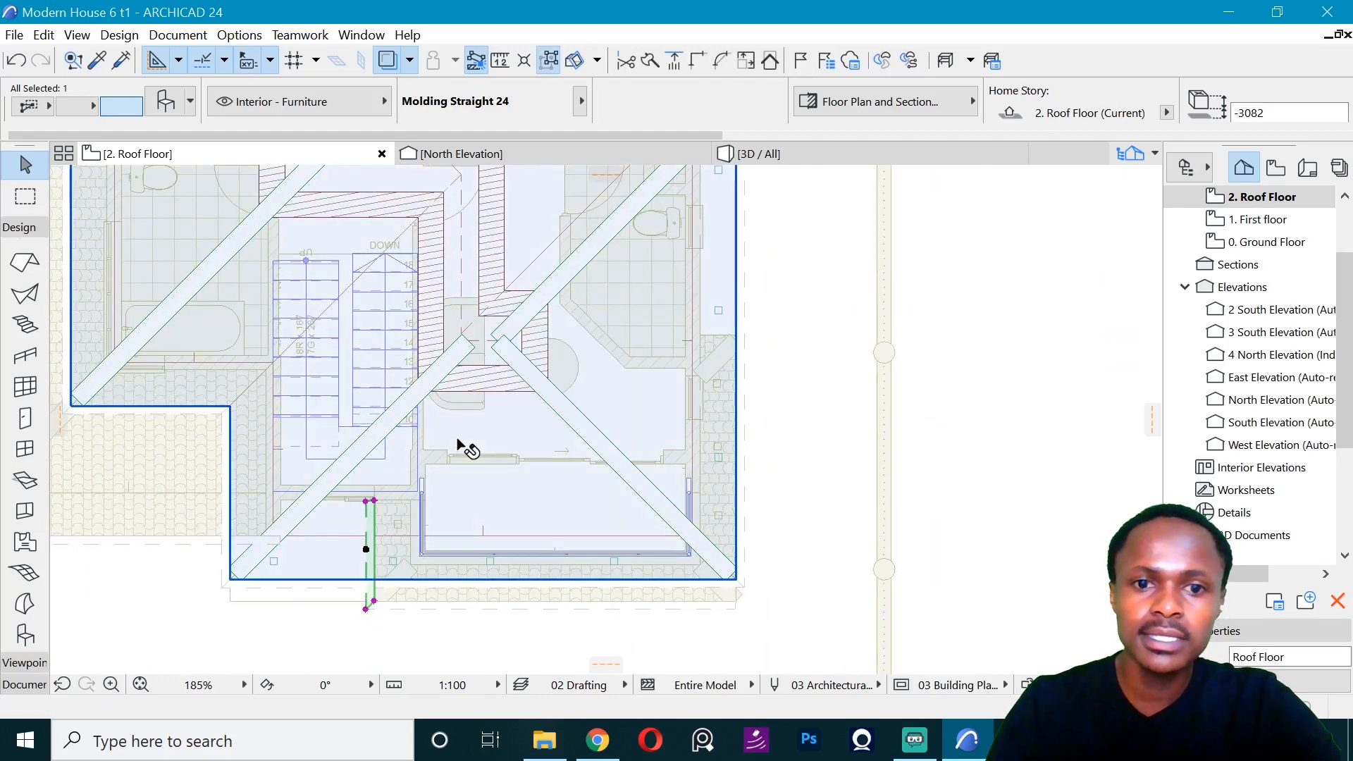
- Mirror a copy of the canopy's west molding to its east edge about the canopy's centre line and stretch it to the northeast corner
key("ctrl+shift+m")
left_click(556, 600)
left_click(555, 551)
left_click(735, 500)
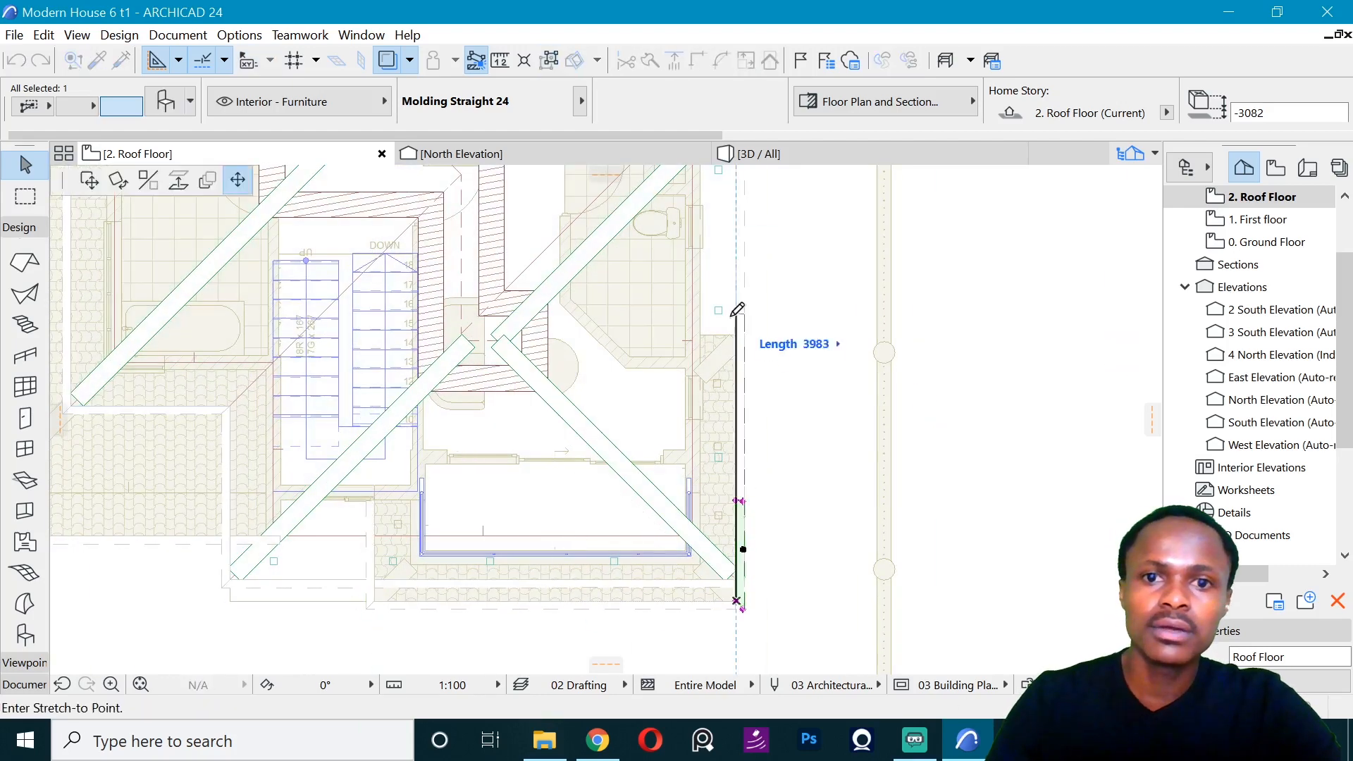
left_click(735, 335)
- Mitre the north end of the canopy's east molding to a 135° connecting angle for the outside corner
left_click(743, 335)
left_click(743, 317)
scroll(744, 319, "up", 3)
left_click(745, 312)
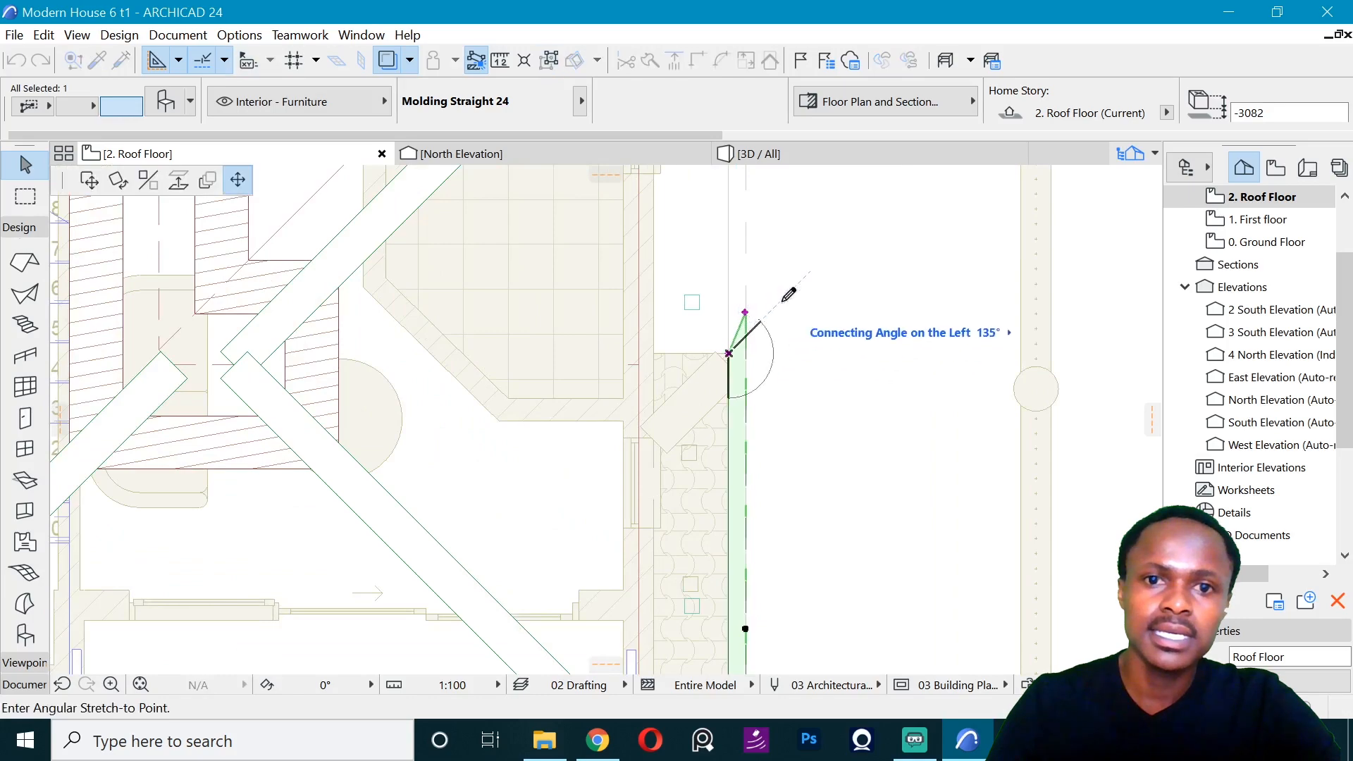
left_click(782, 299)
- Mitre the east end of the canopy's south molding to meet the east molding at the southeast corner
scroll(690, 287, "down", 4)
scroll(703, 495, "up", 6)
left_click(684, 499)
scroll(726, 503, "down", 5)
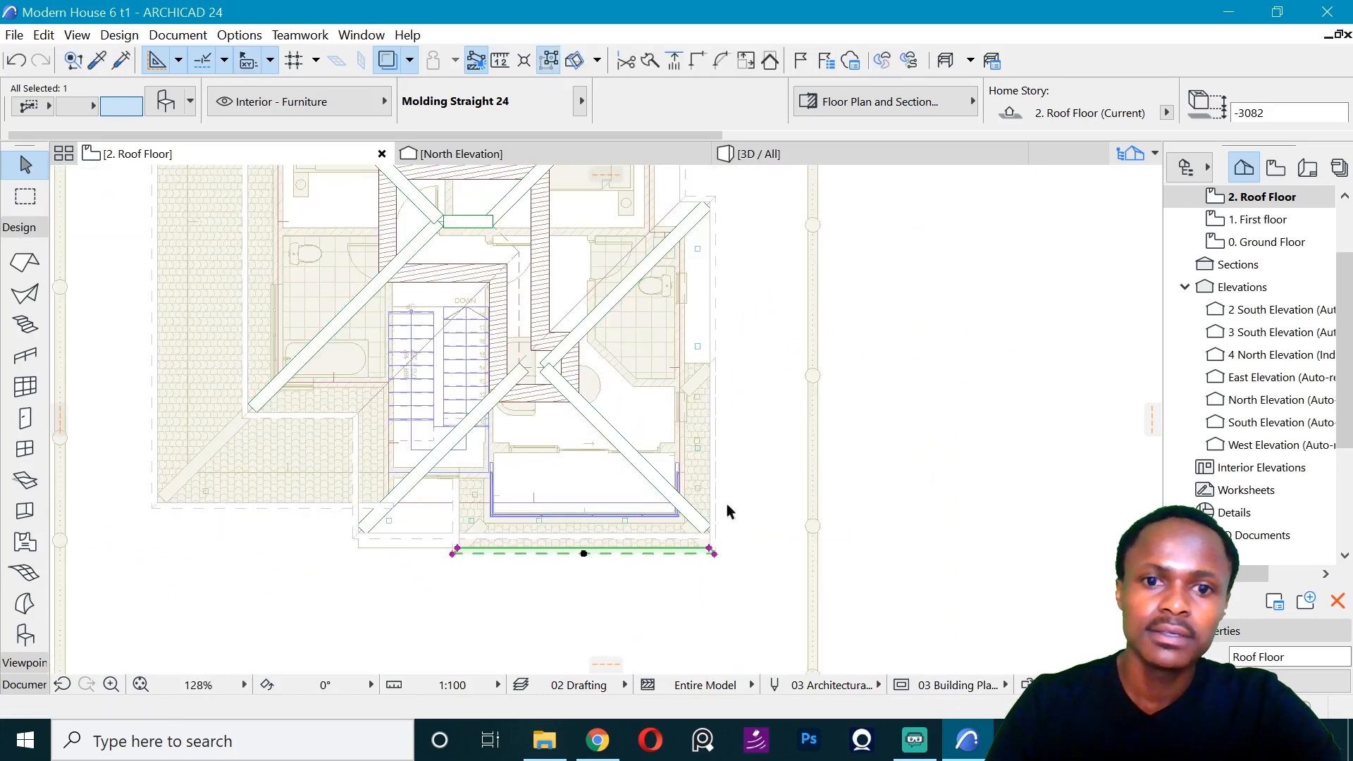
key("Escape")
- Mirror a copy of the canopy's east molding about the northeast corner's diagonal onto the canopy's north edge
scroll(707, 205, "up", 3)
scroll(729, 383, "up", 2)
scroll(728, 386, "up", 1)
left_click(755, 359)
key("ctrl+shift+m")
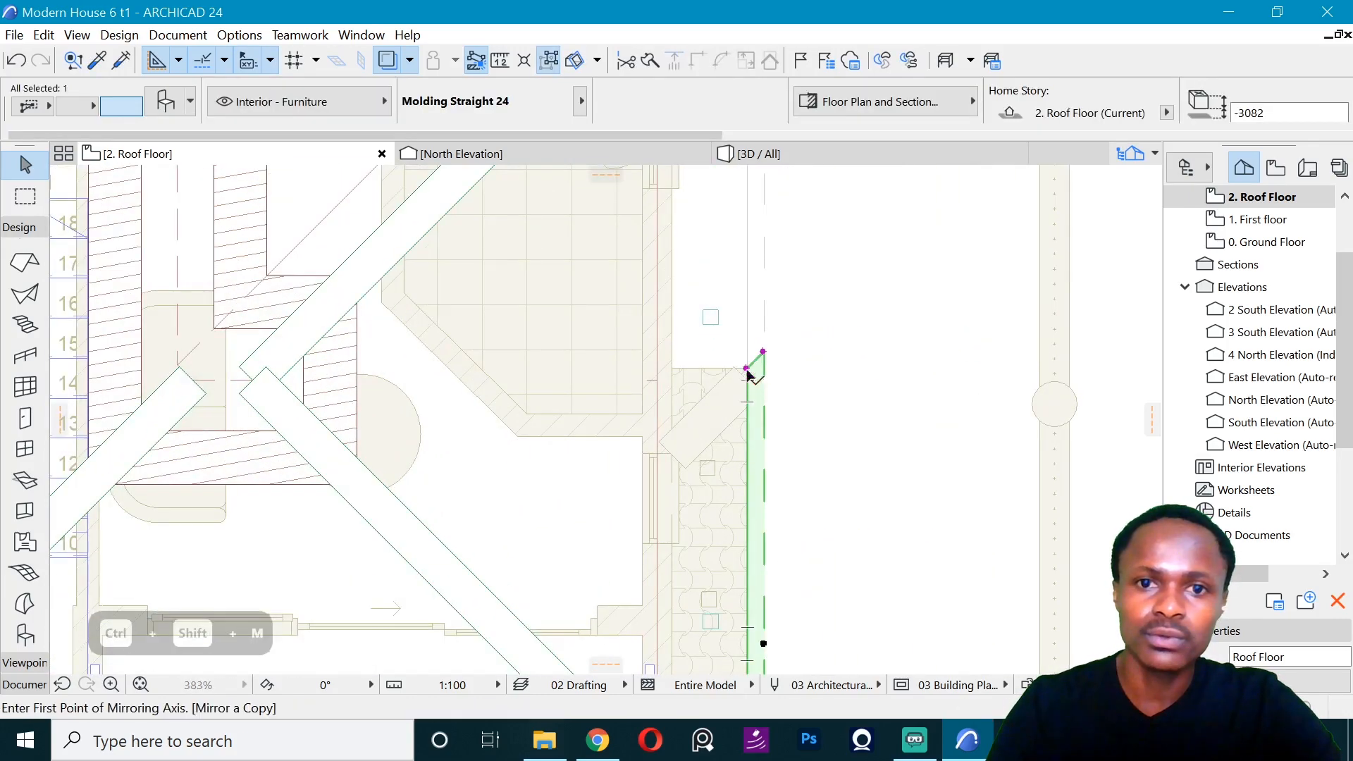
left_click(761, 352)
left_click(779, 336)
- Shorten the canopy's north molding to the house wall and square off its end there
left_click(178, 351)
left_click(670, 351)
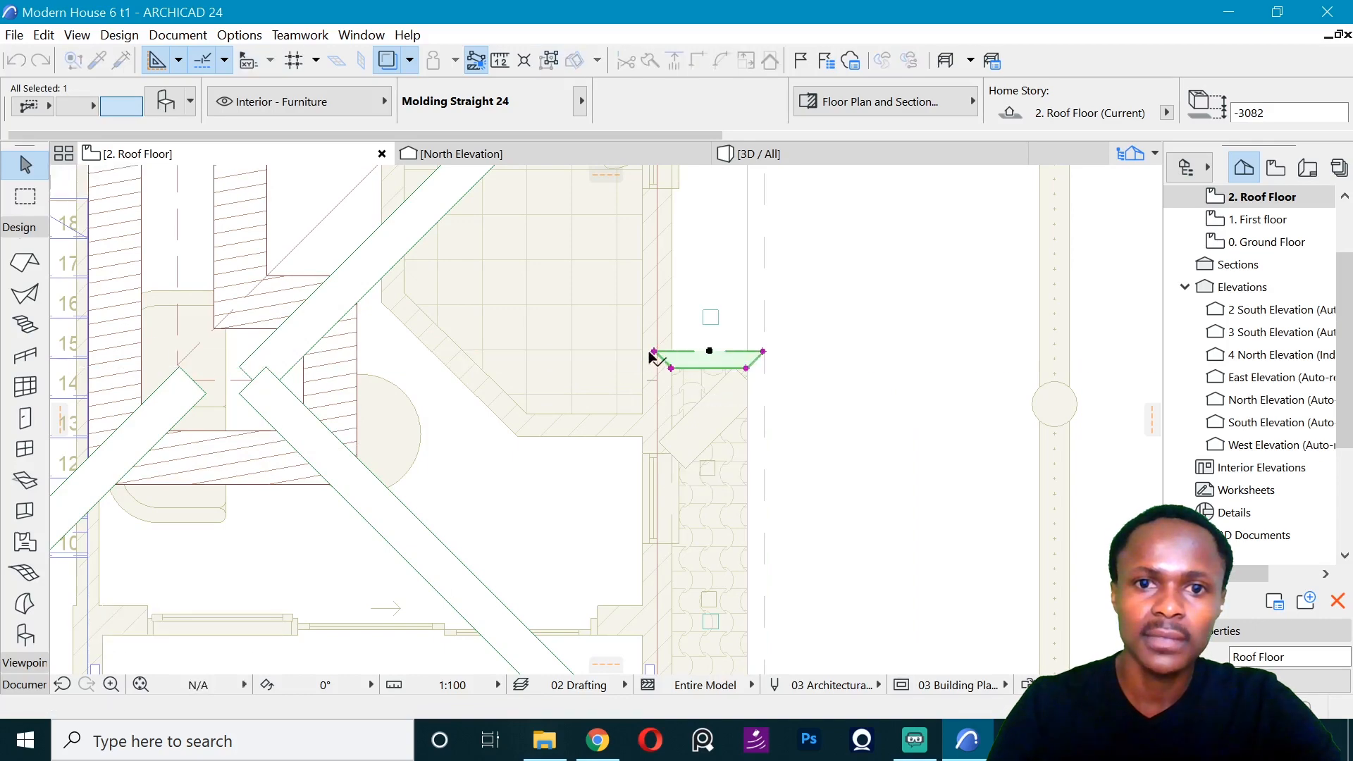
left_click(670, 351)
key("Escape")
- Examine the moldings around the upper roof, lower roof and canopy from several sides in the 3D view
left_click(758, 154)
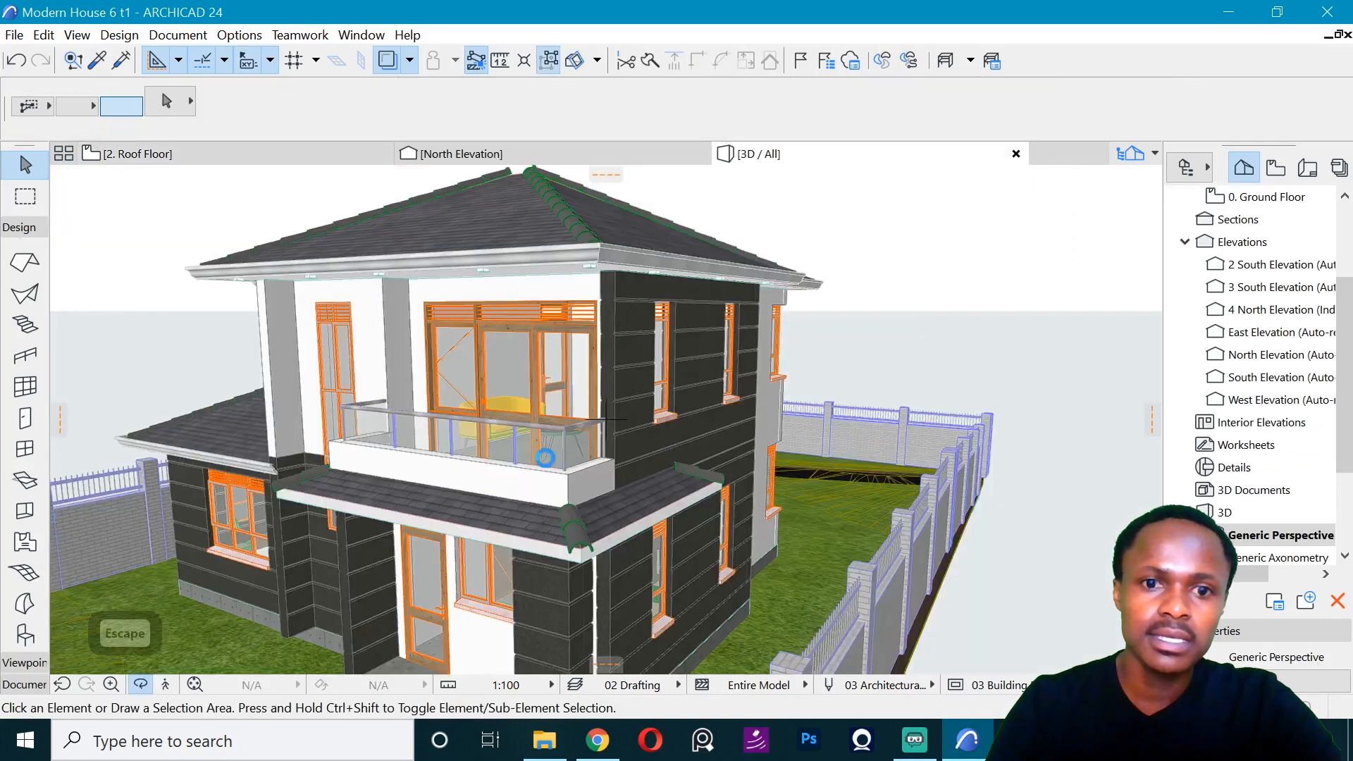
scroll(657, 301, "up", 5)
scroll(656, 301, "down", 5)
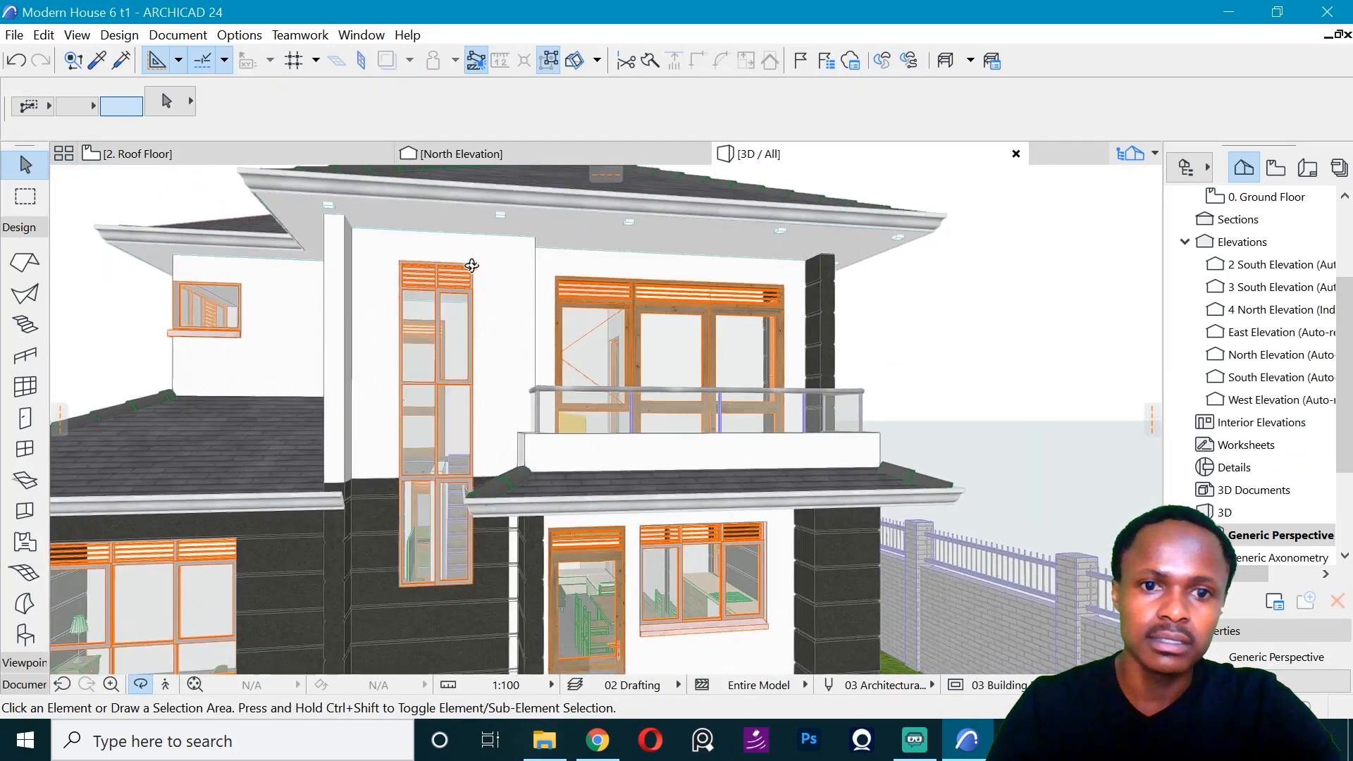
left_click_drag(254, 356, 649, 395)
left_click_drag(435, 399, 387, 402)
left_click(138, 154)
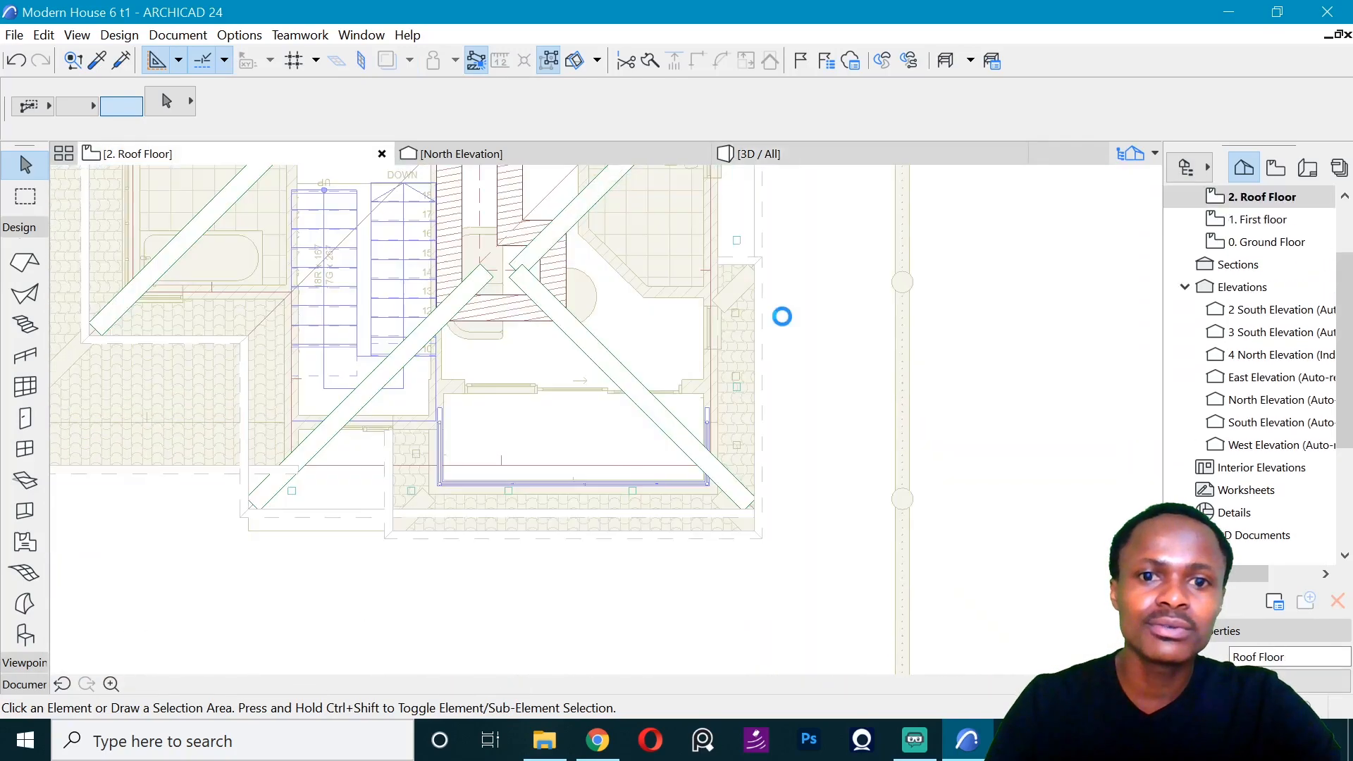
key("Escape")
- Open the First floor plan at the north bedroom wall where the lower roof meets it
left_click(1268, 242)
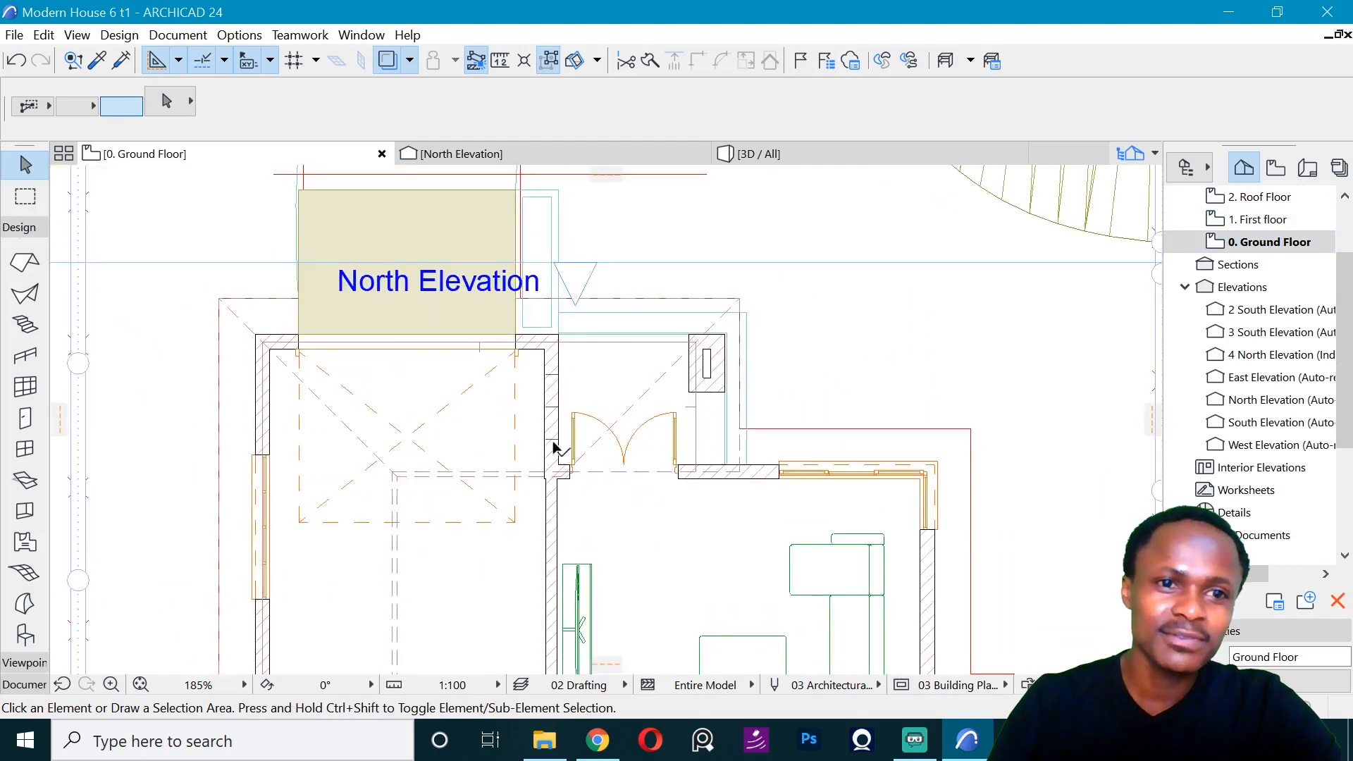
key("ctrl+Up")
scroll(471, 533, "up", 5)
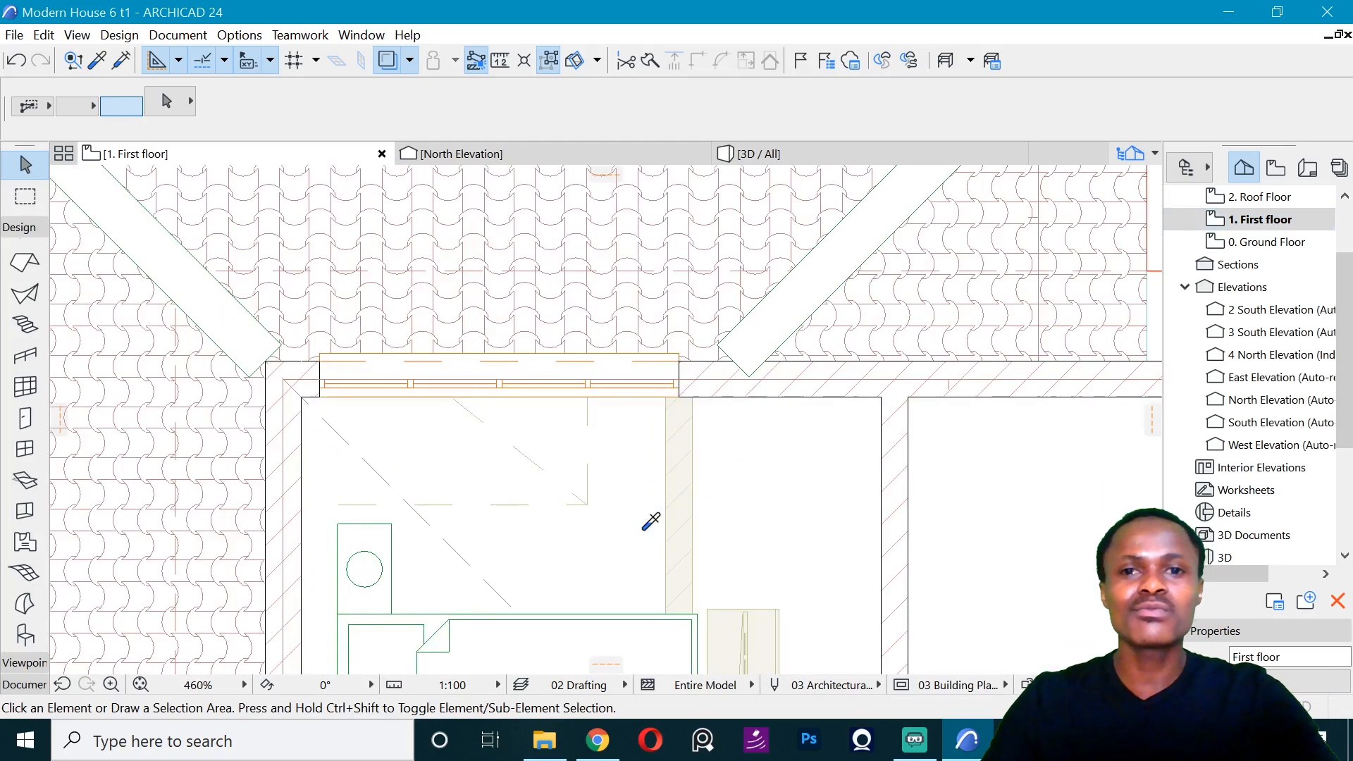
left_click(643, 530, "alt")
left_click(267, 359, "alt")
left_click(265, 361)
scroll(333, 355, "down", 4)
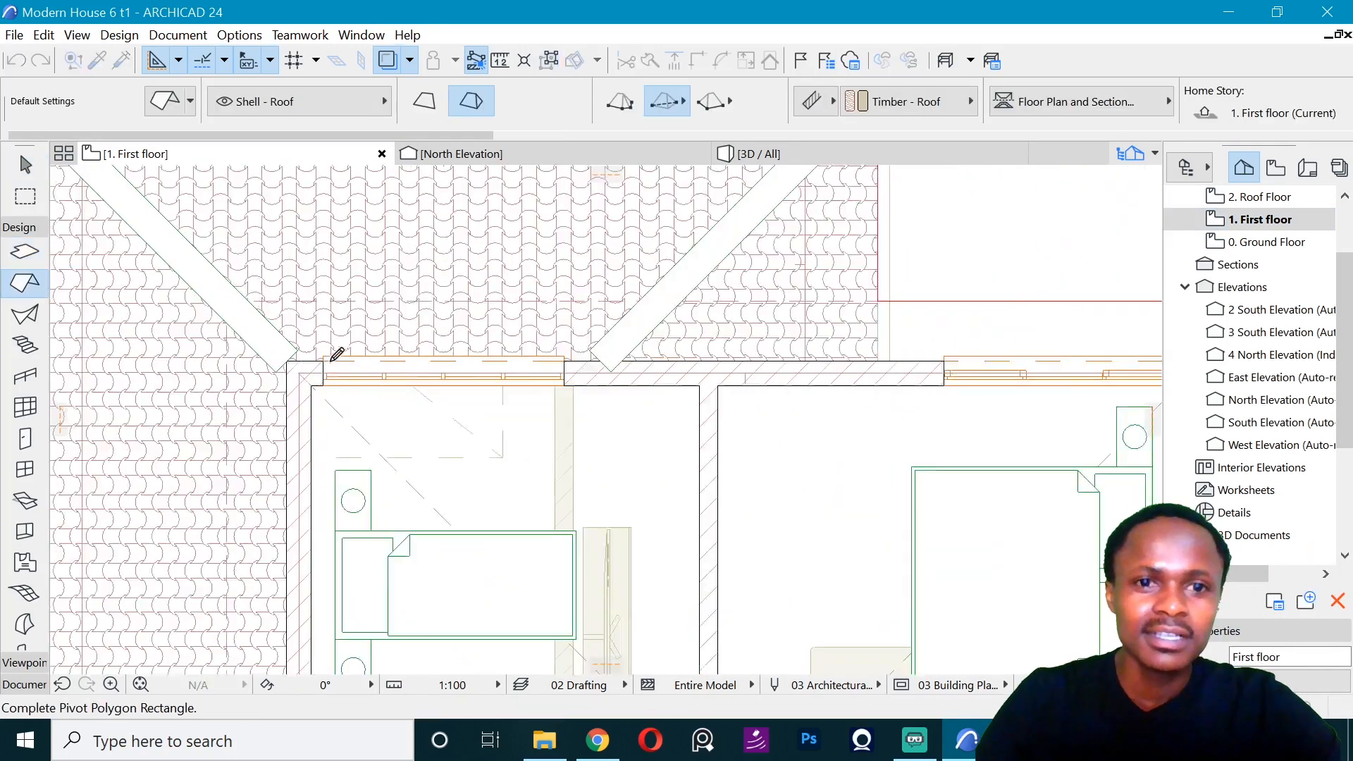
scroll(525, 349, "up", 3)
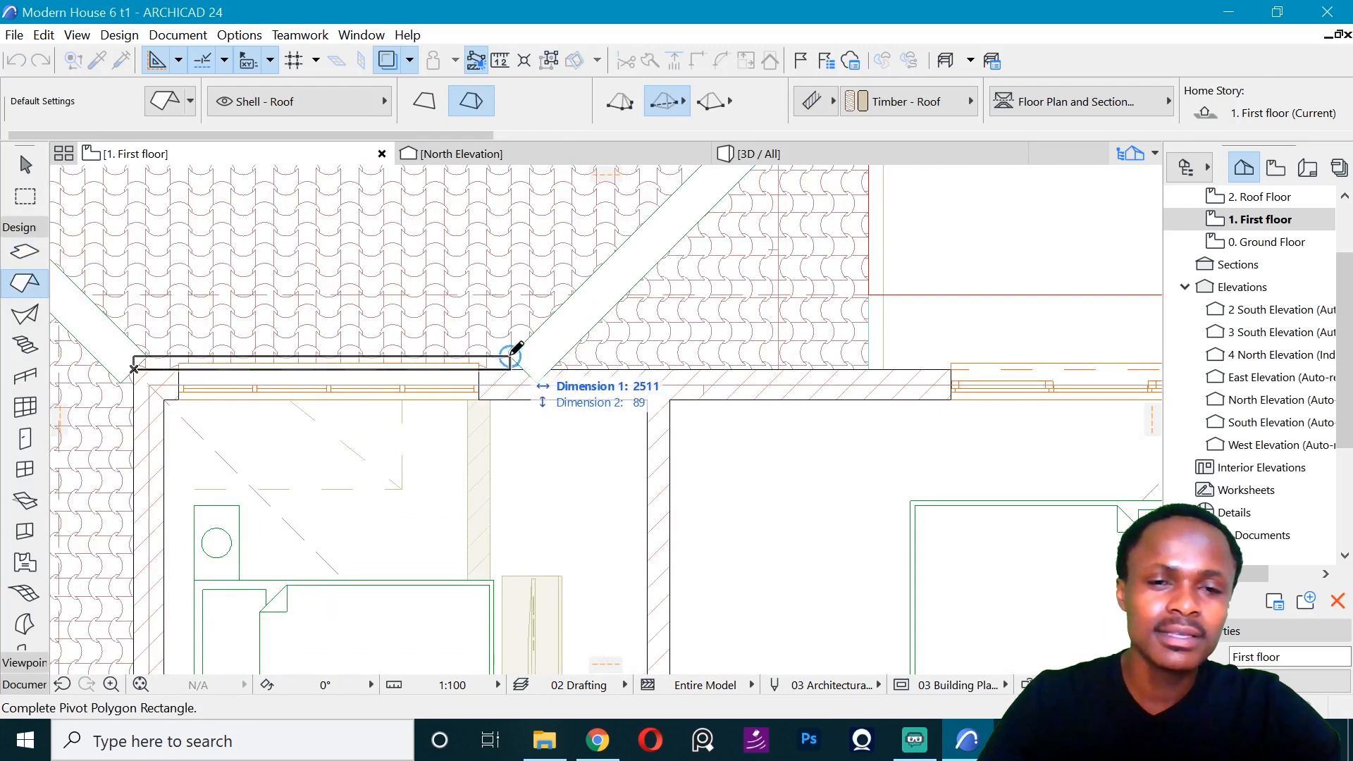
key("Tab")
key("Tab")
type("25")
key("Return")
key("ctrl+z")
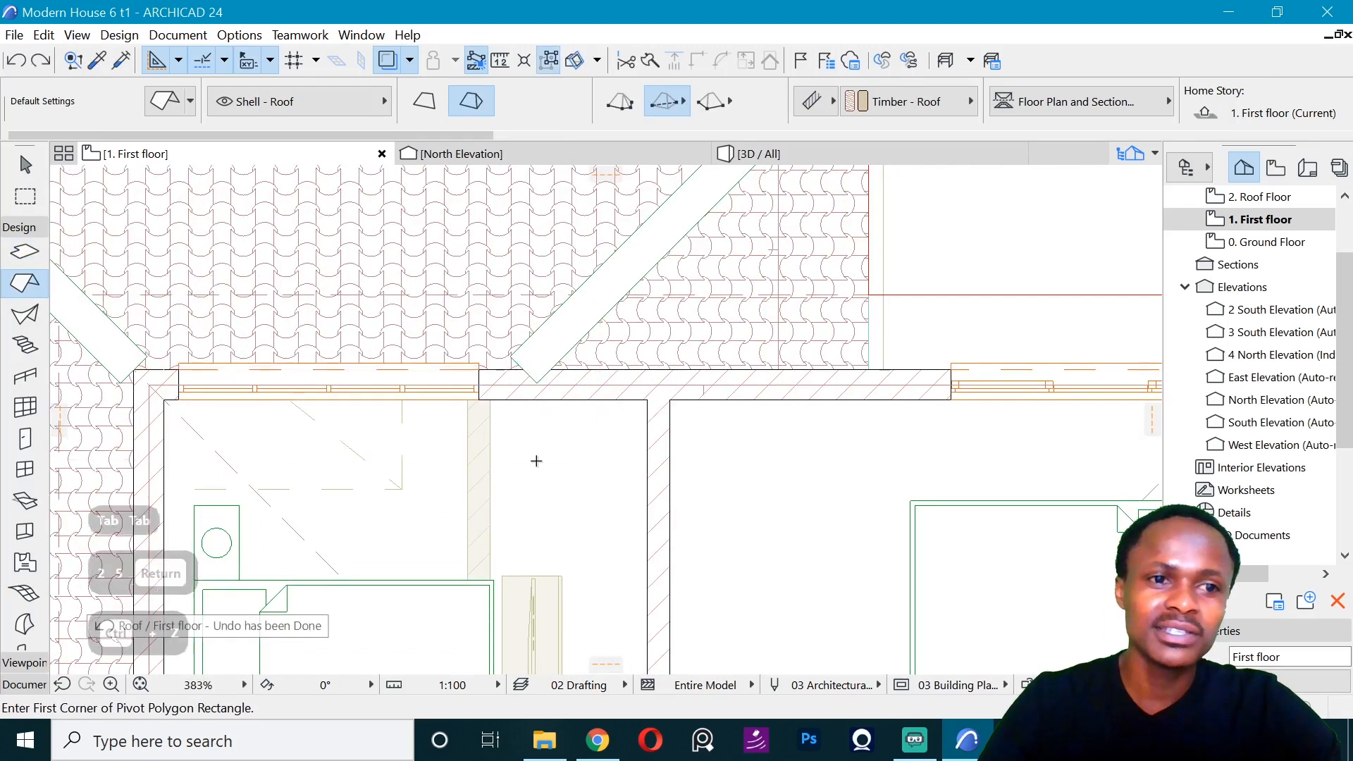
- Draw a rectangular slab 2600 mm long and 25 mm wide along the north bedroom wall's outer face, starting at its northwest corner
left_click(465, 523, "alt")
left_click(133, 368)
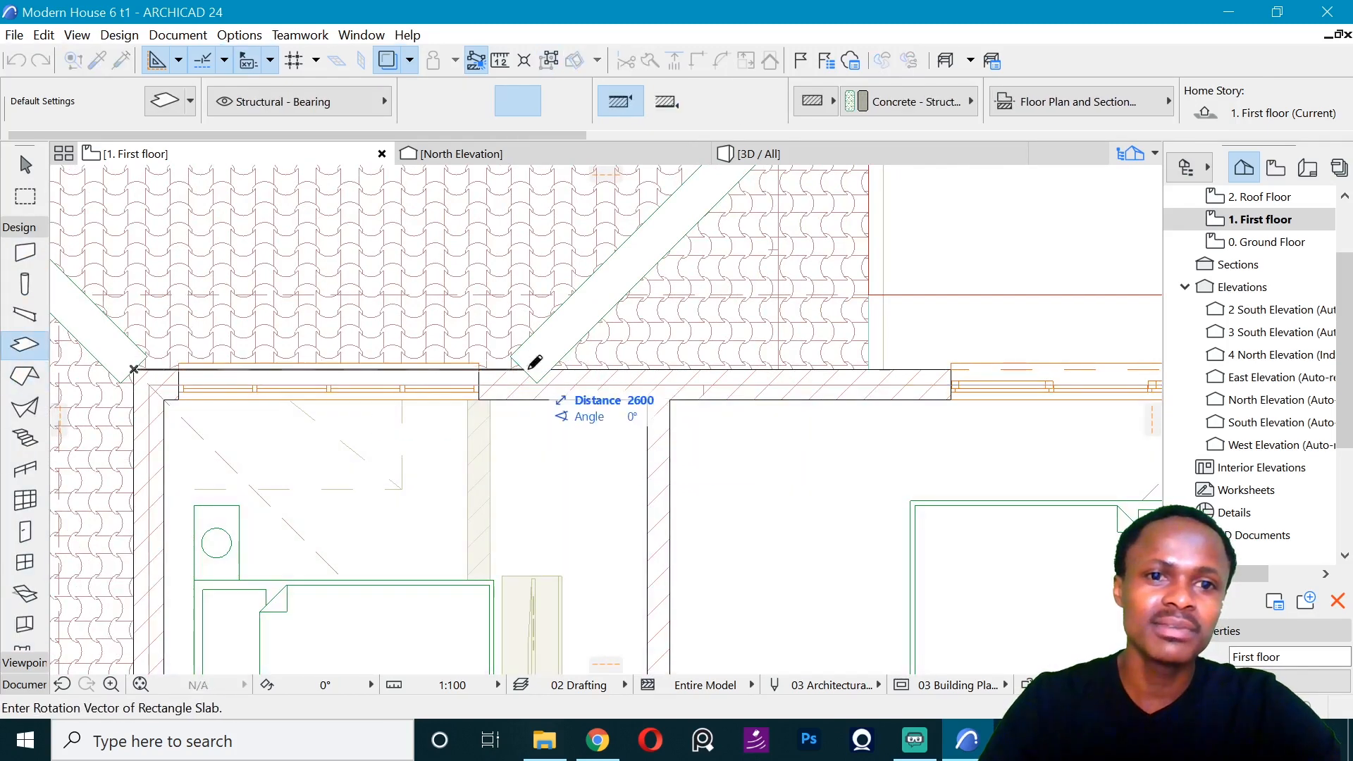
left_click(523, 368)
type("2")
key("Return")
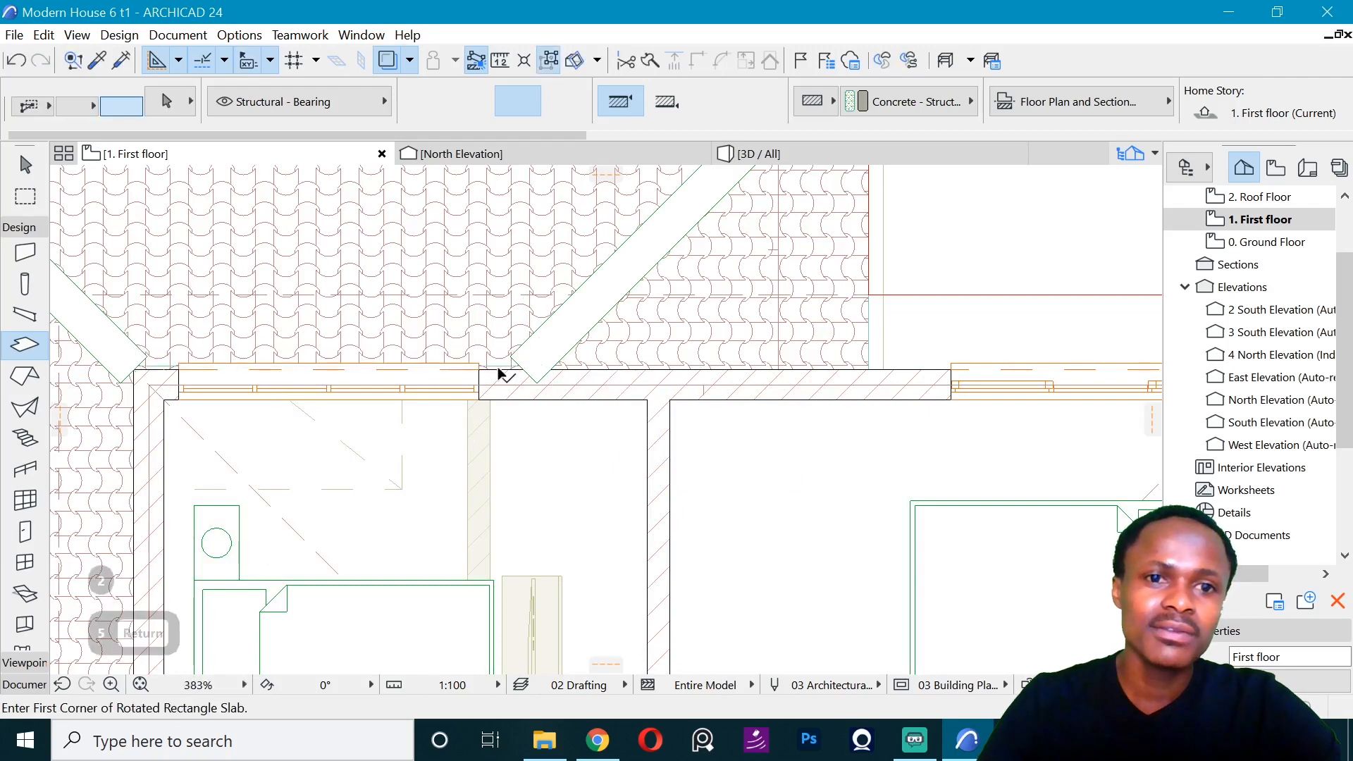
key("Escape")
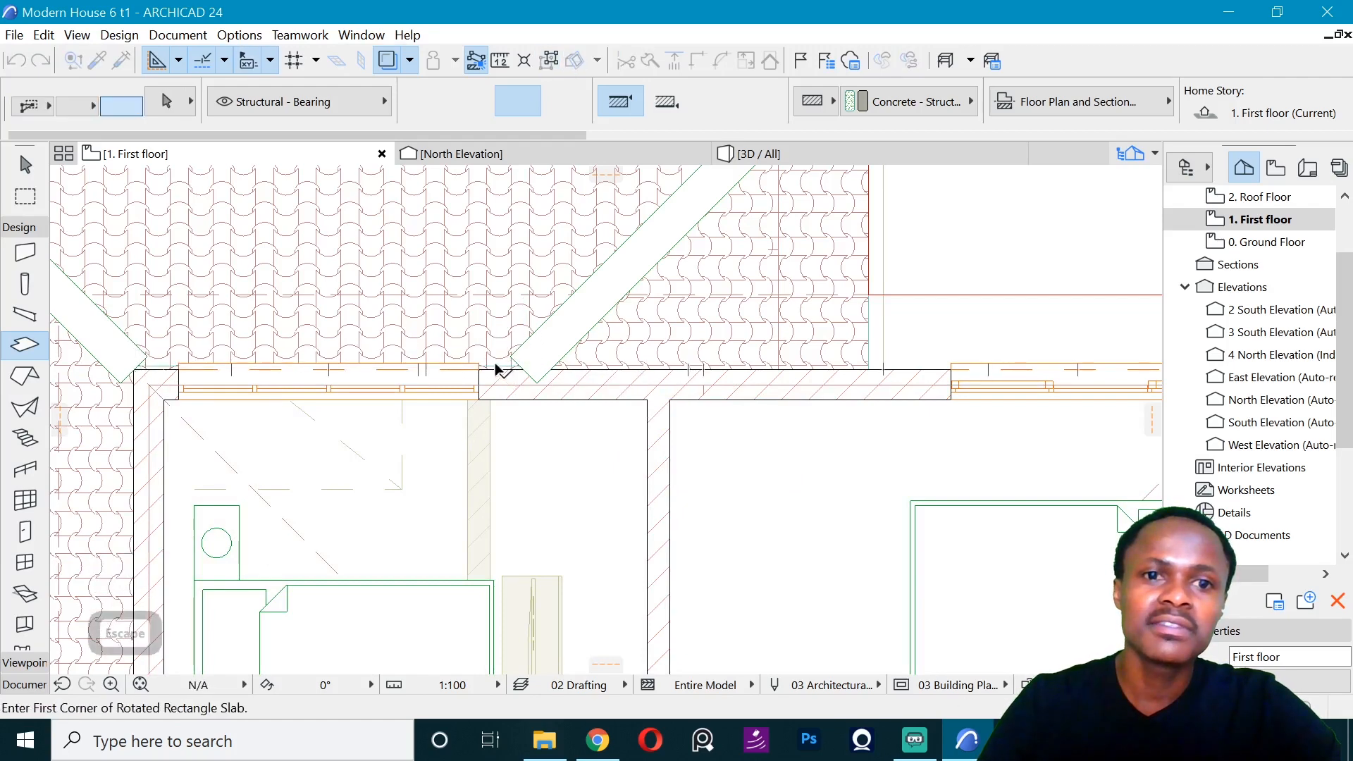
- Override all three surfaces of the thin slab on the north bedroom wall with Roof - Asphalt Shingle Gray
scroll(507, 360, "up", 3)
left_click(535, 365, "shift")
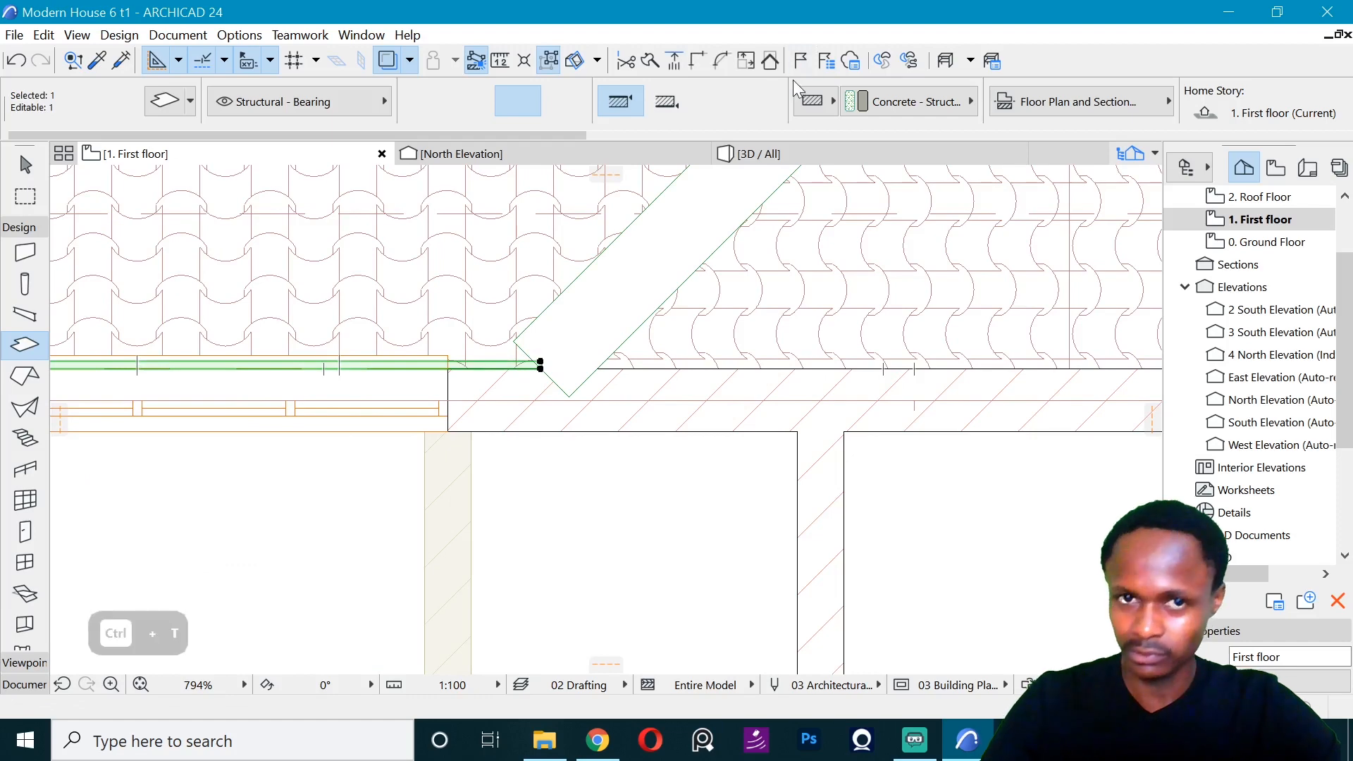
key("ctrl+t")
left_click(465, 414)
left_click(565, 414)
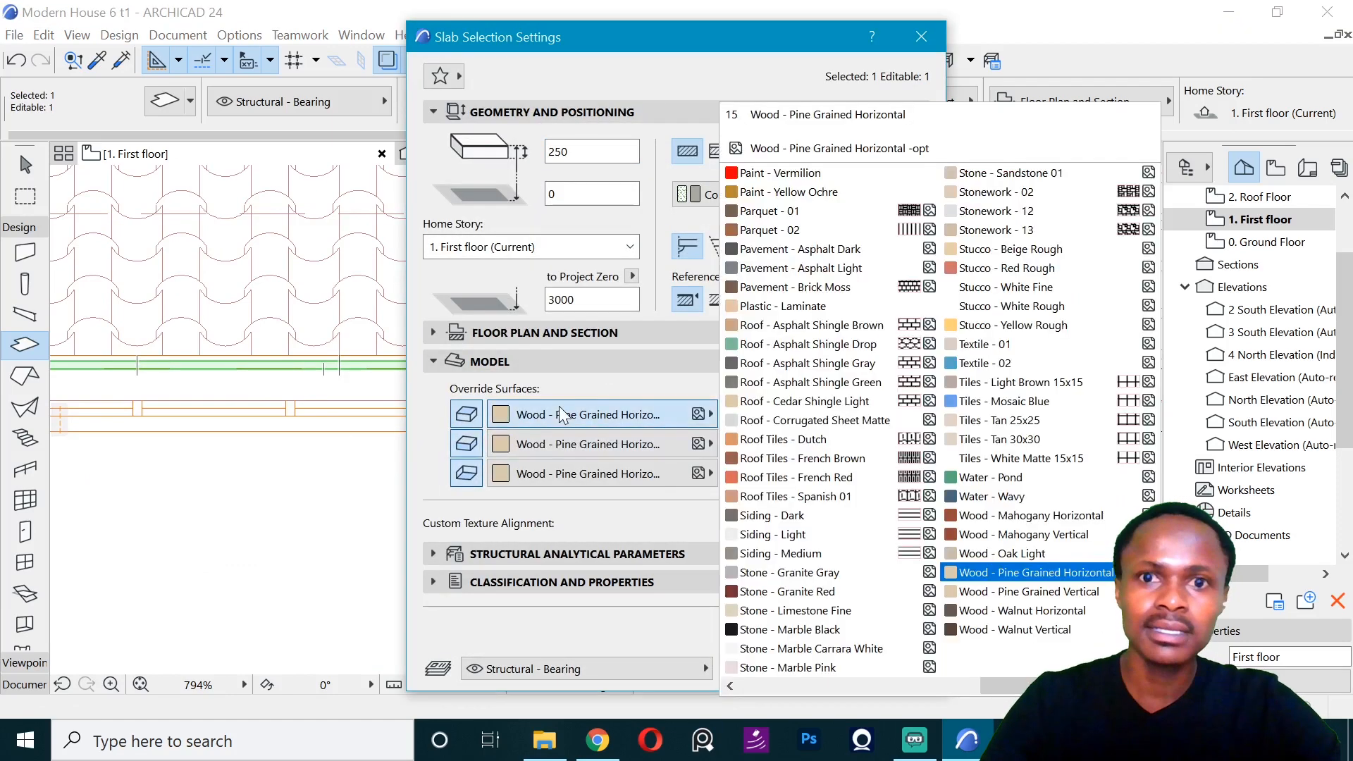
key("p")
key("p")
key("p")
key("p")
key("p")
key("p")
key("p")
key("p")
key("p")
key("p")
key("p")
key("p")
key("p")
key("p")
key("p")
key("p")
key("p")
key("p")
key("p")
key("p")
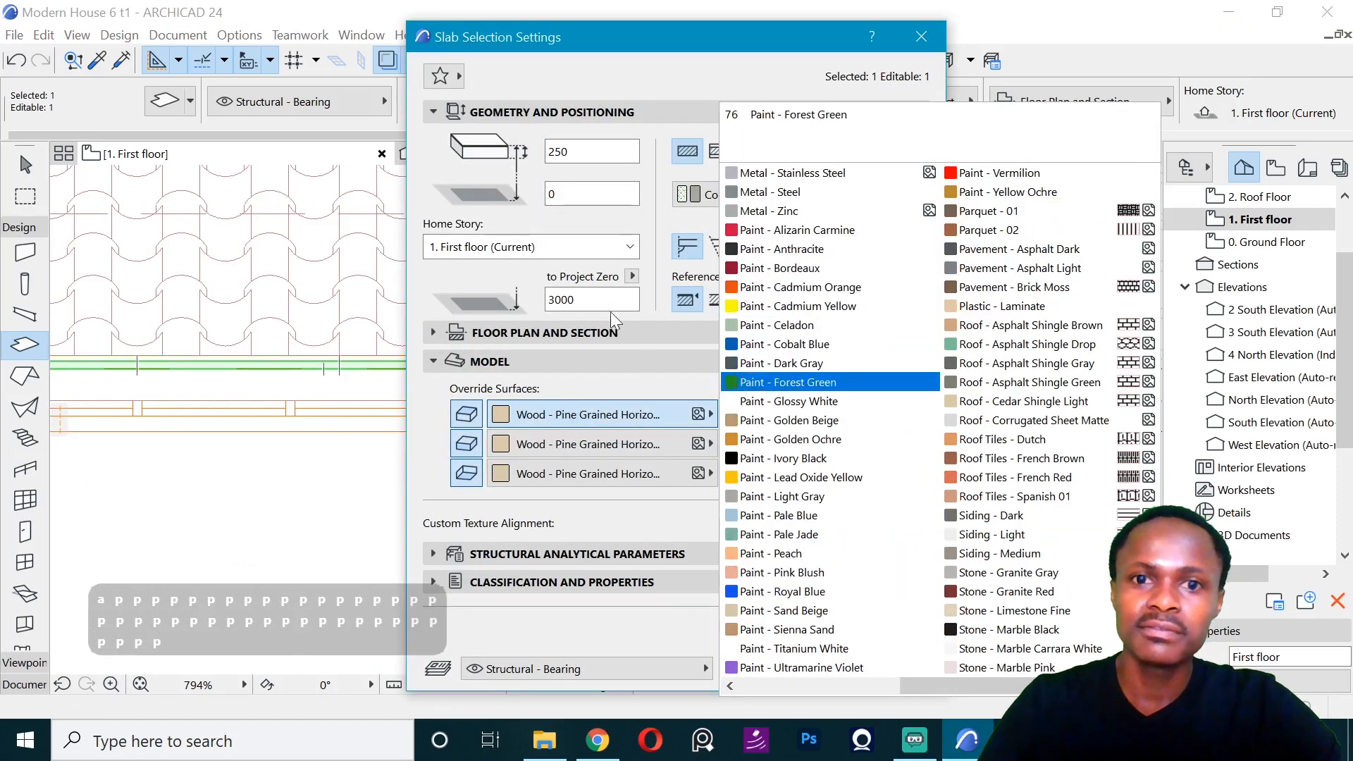
left_click(1007, 347)
left_click(632, 413)
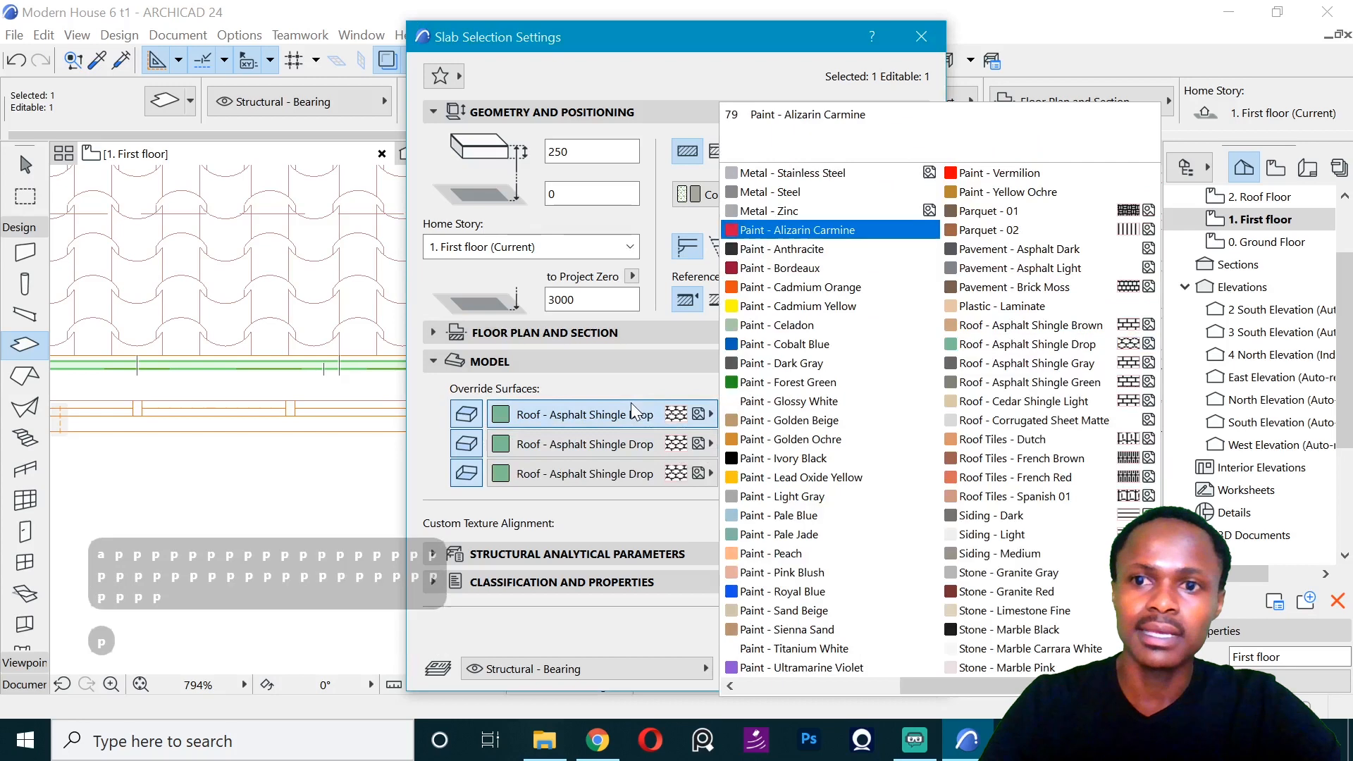
left_click(1057, 379)
left_click(909, 666)
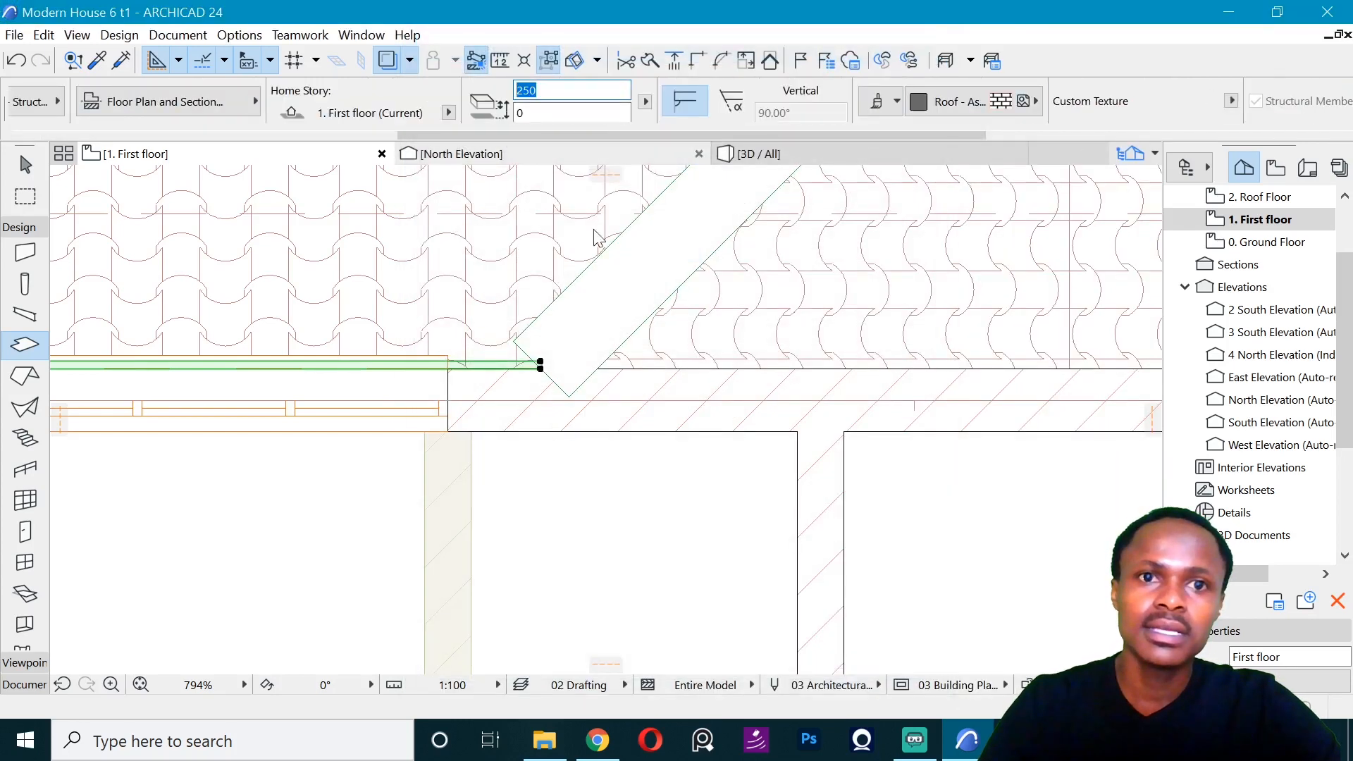
- Set the slab strip's elevation offset to 1600 mm above the first floor
mouse_move(569, 161)
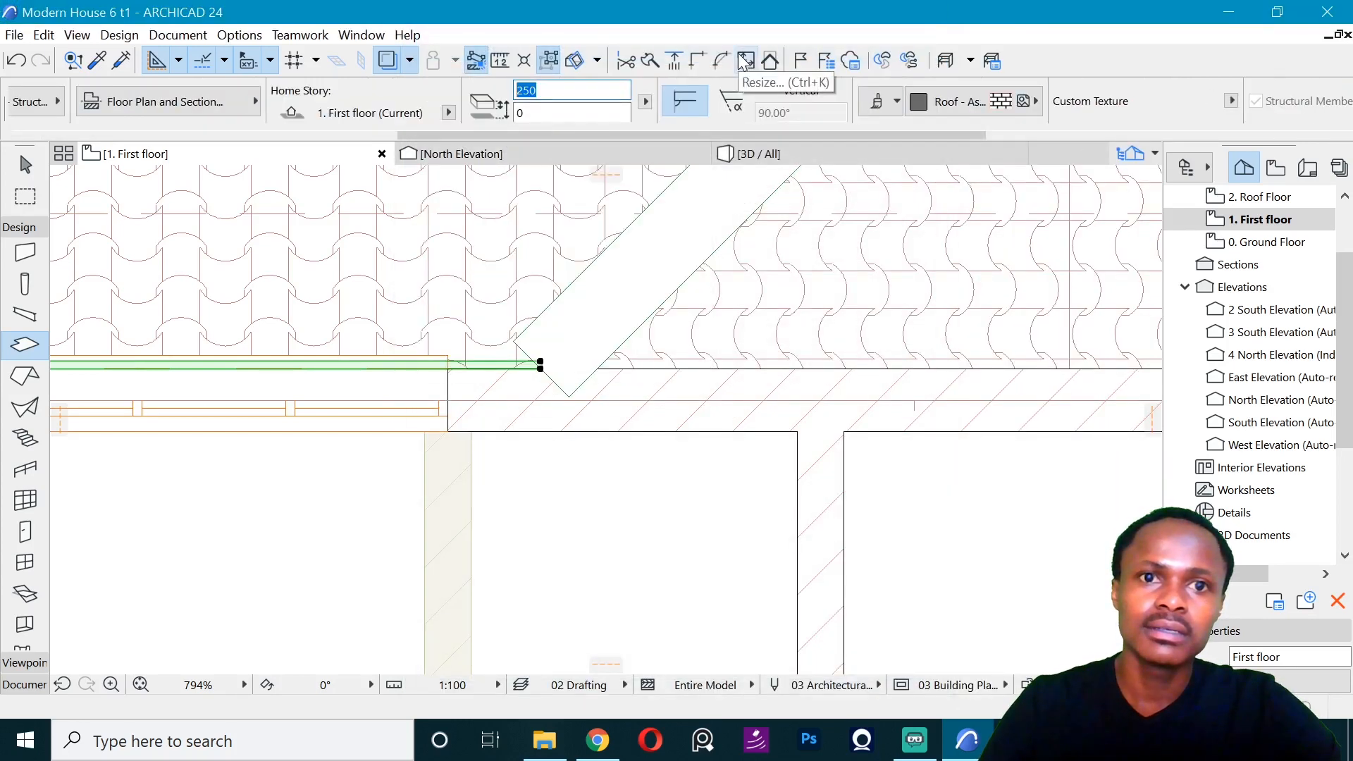
left_click(556, 112)
type("1600")
key("Return")
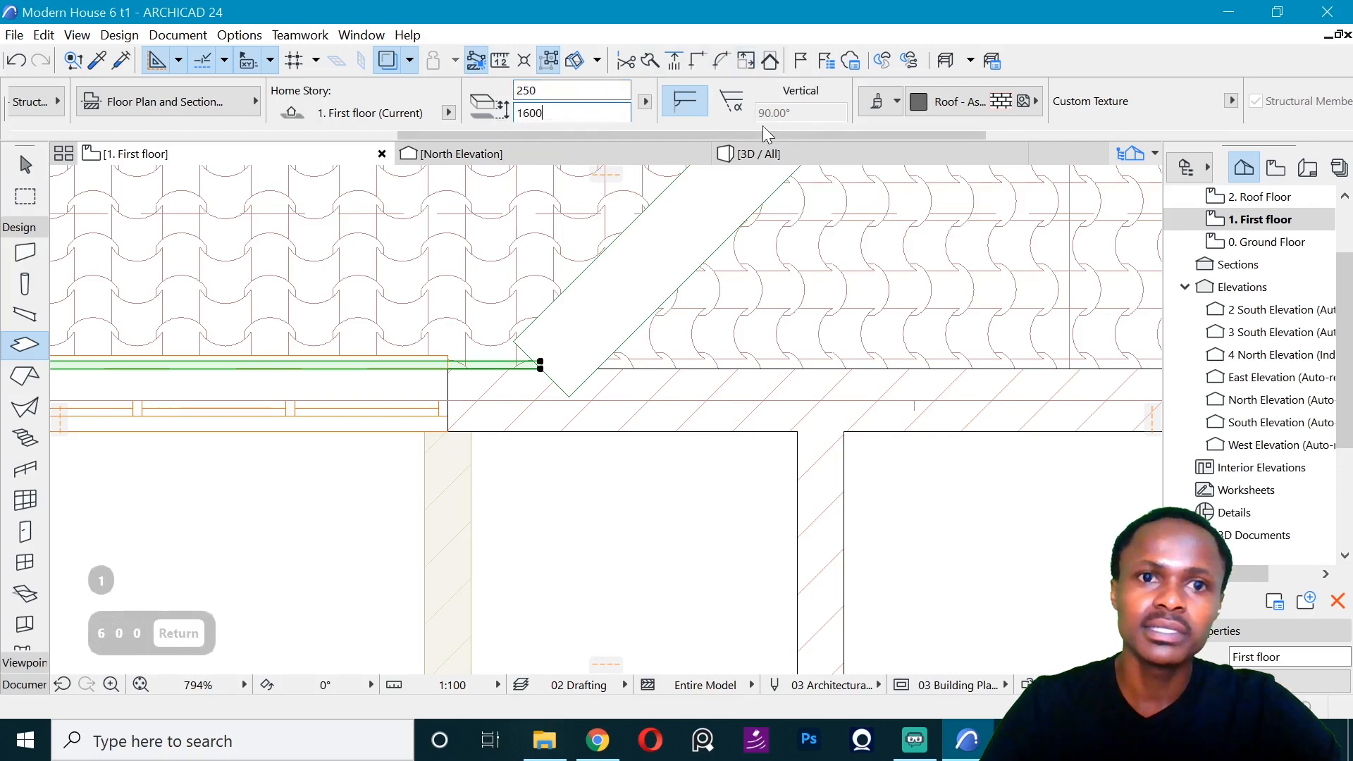
- Lower the slab strip in the North Elevation to a 1087 mm offset, overlapping the top edge of the lower roof
left_click(543, 155)
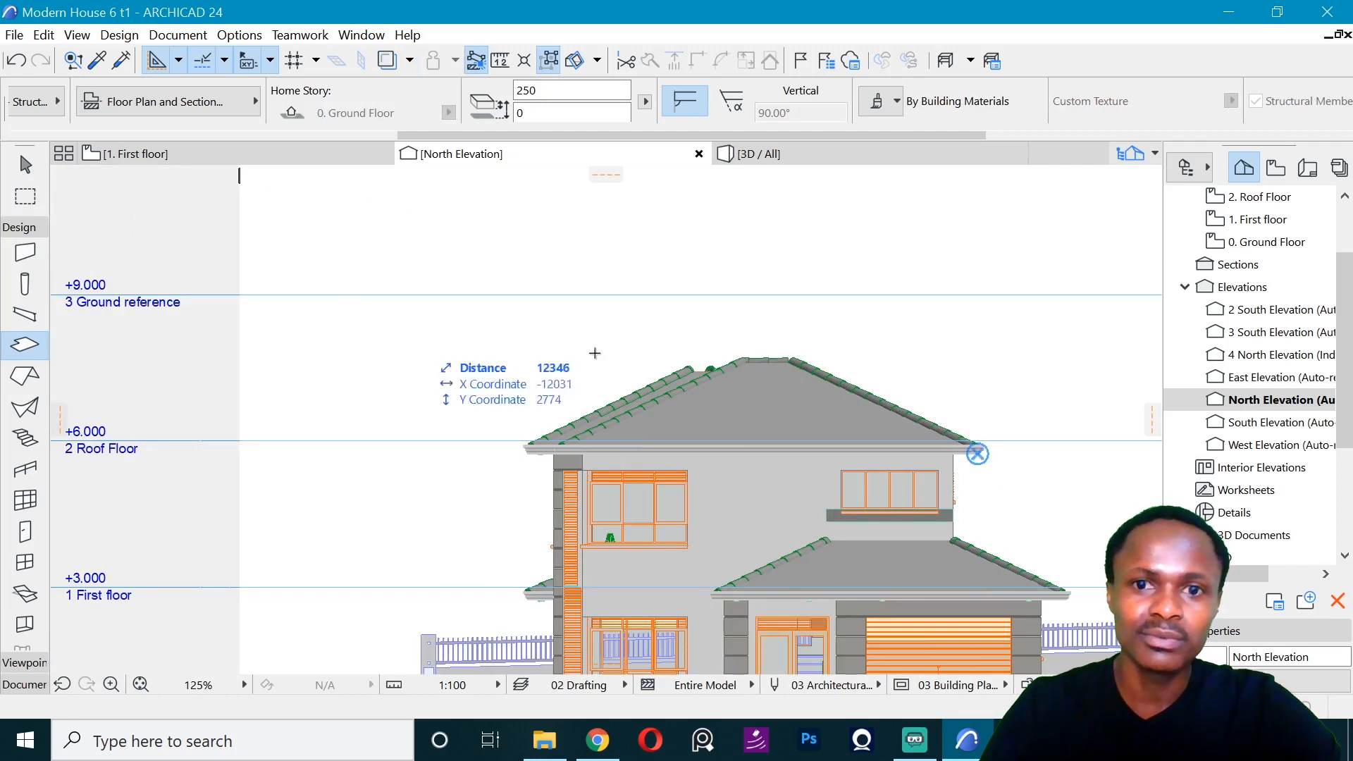
scroll(975, 446, "up", 5)
left_click(834, 344)
key("ctrl+d")
left_click(875, 386)
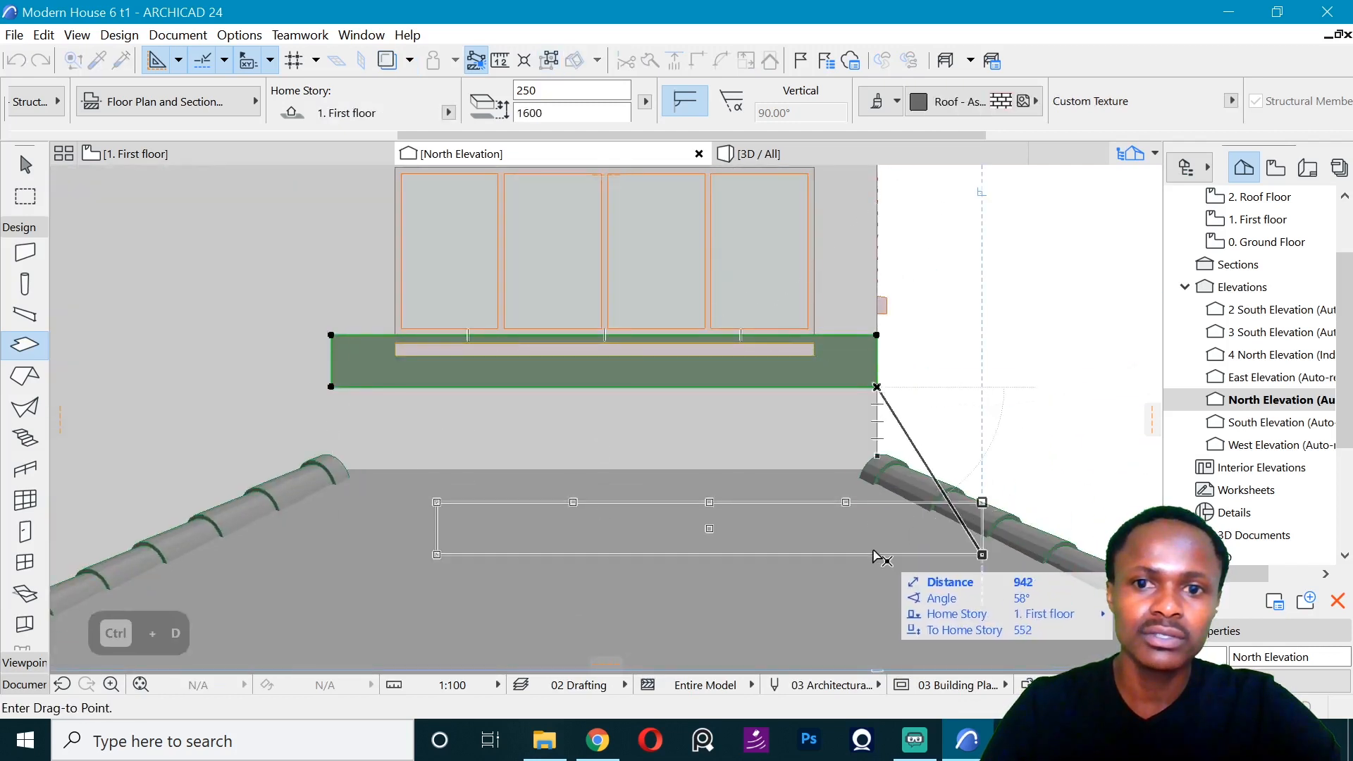
left_click(875, 494)
- Rotate a copy of the slab strip 90° about the bedroom's northwest wall corner in the First floor plan
left_click(191, 154)
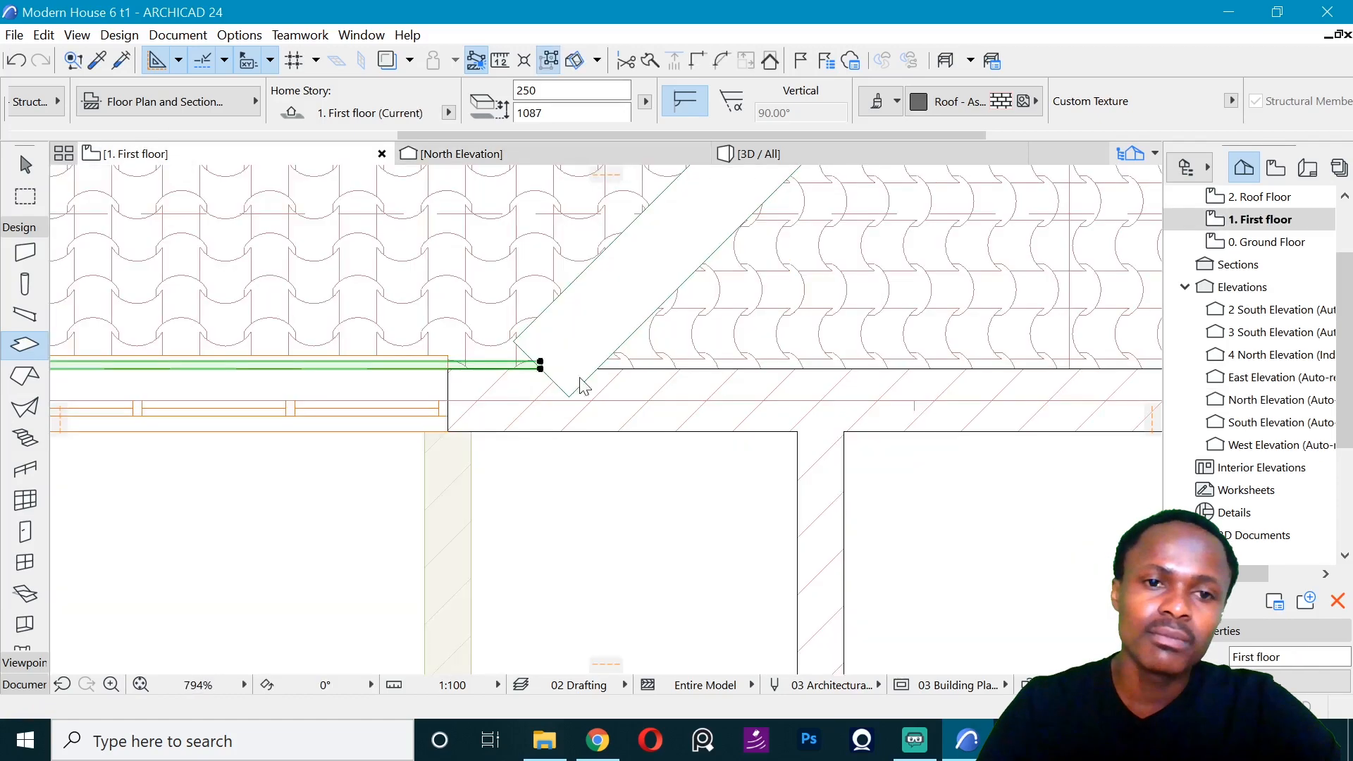
scroll(483, 341, "down", 5)
scroll(498, 372, "up", 4)
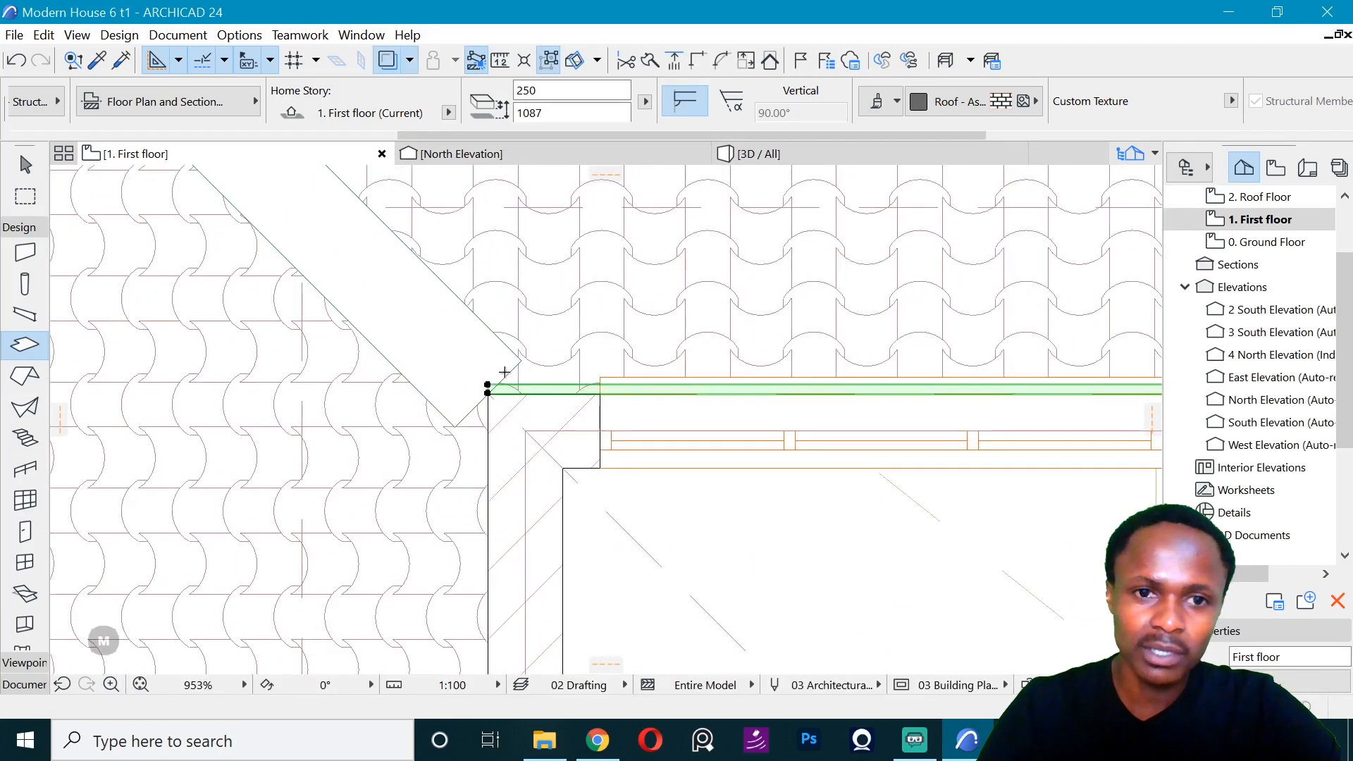
key("ctrl+shift+m")
key("ctrl+m")
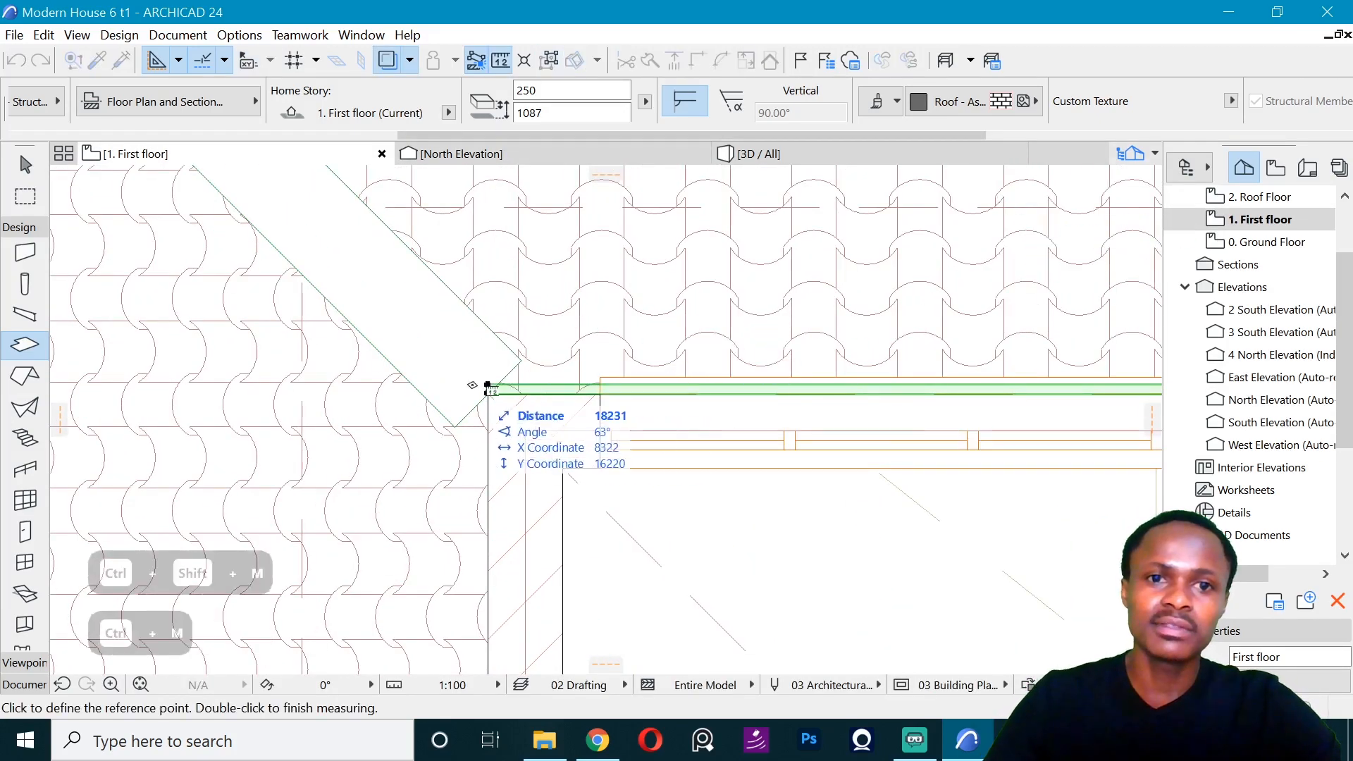
key("Escape")
key("ctrl+e")
left_click(487, 393)
left_click(567, 393)
left_click(489, 224)
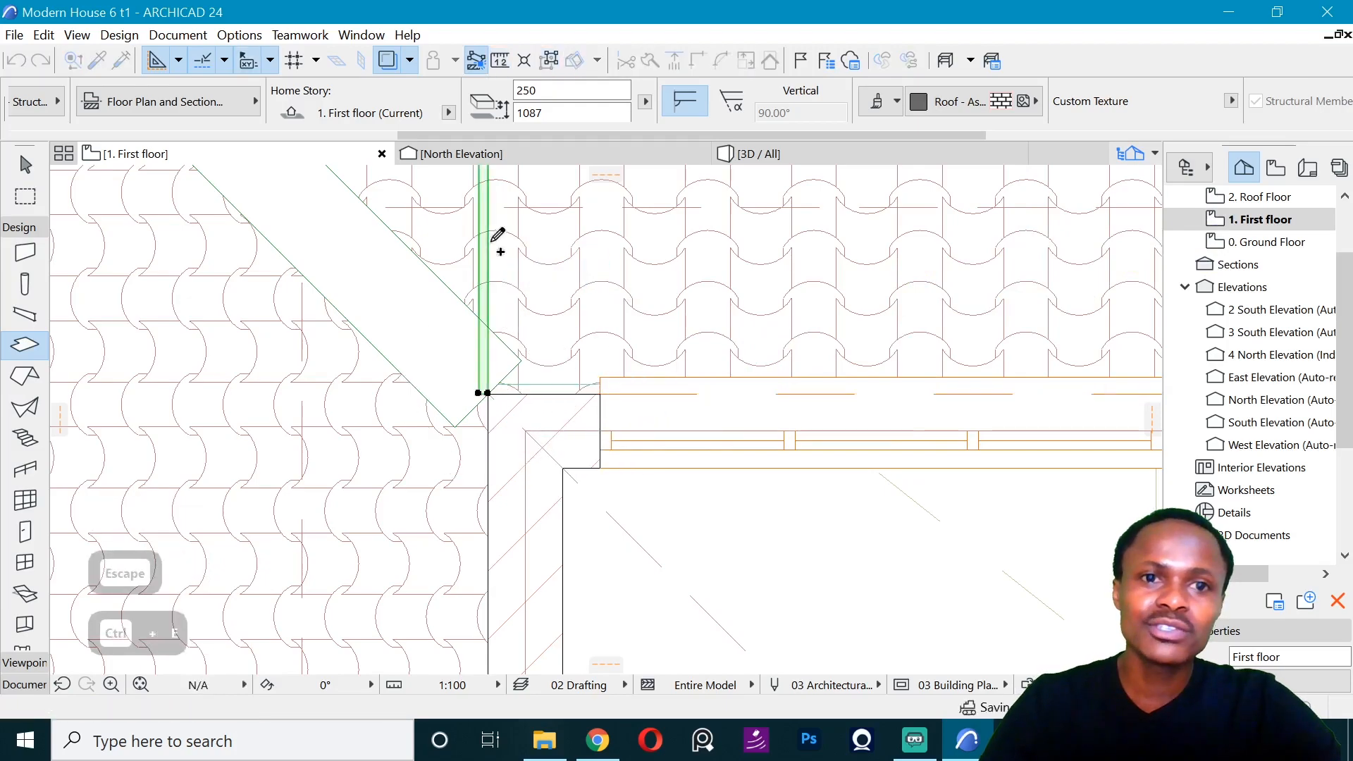
- Move the rotated strip along the west wall's outer face so that it starts at the northwest corner
scroll(495, 238, "down", 5)
key("ctrl+d")
key("ctrl+d")
left_click(493, 186)
scroll(497, 460, "up", 5)
left_click(467, 427)
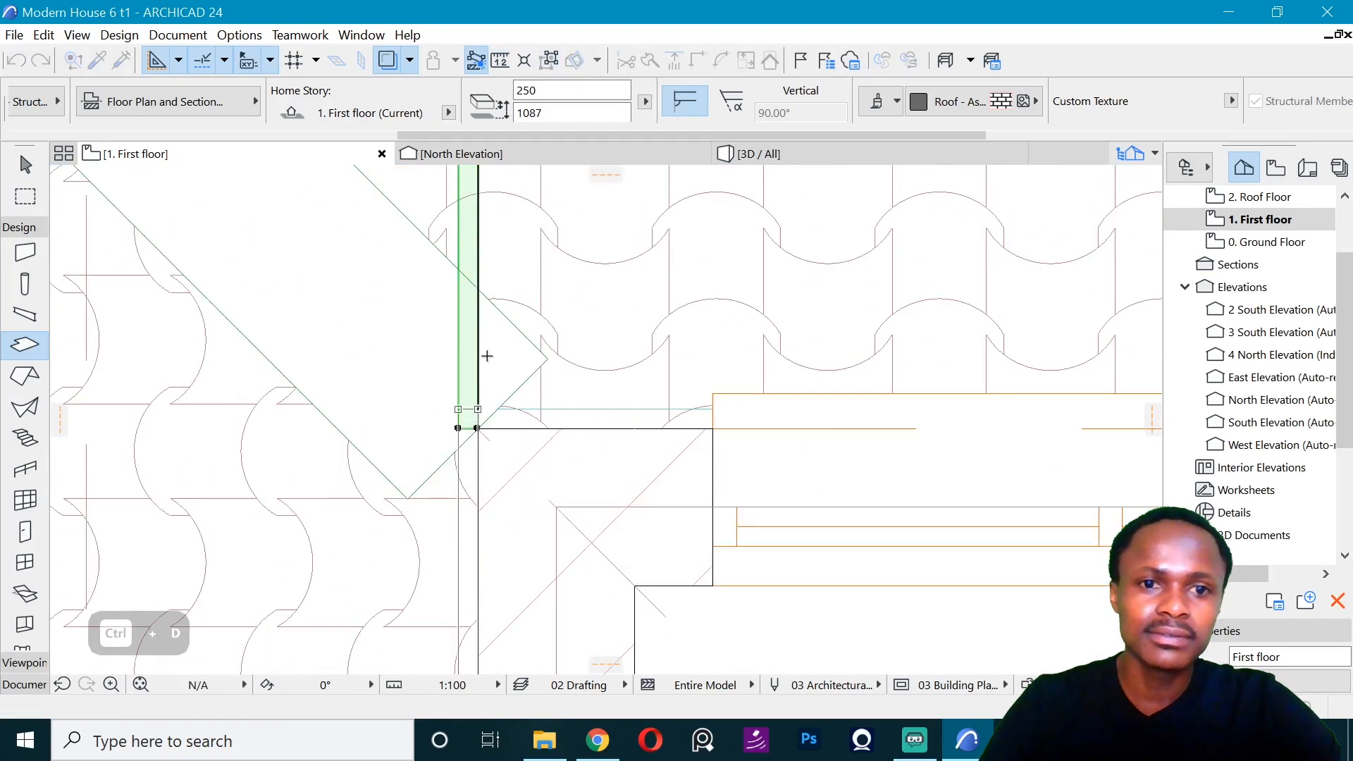
- Extend the west strip's south edge to the outer face of the bathroom's south wall
scroll(494, 305, "down", 7)
scroll(493, 462, "up", 5)
left_click(519, 270)
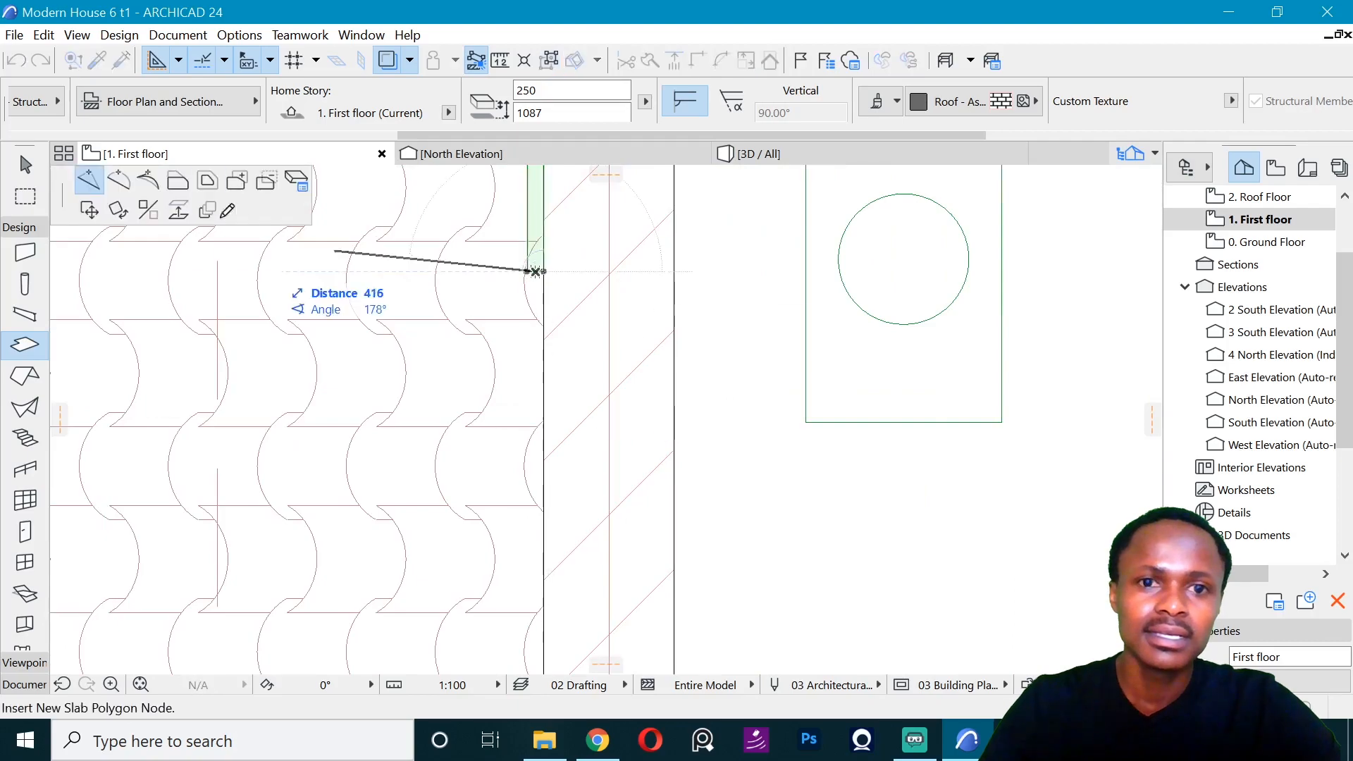
scroll(519, 270, "down", 5)
middle_click_drag(516, 528, 479, 391)
scroll(477, 391, "up", 5)
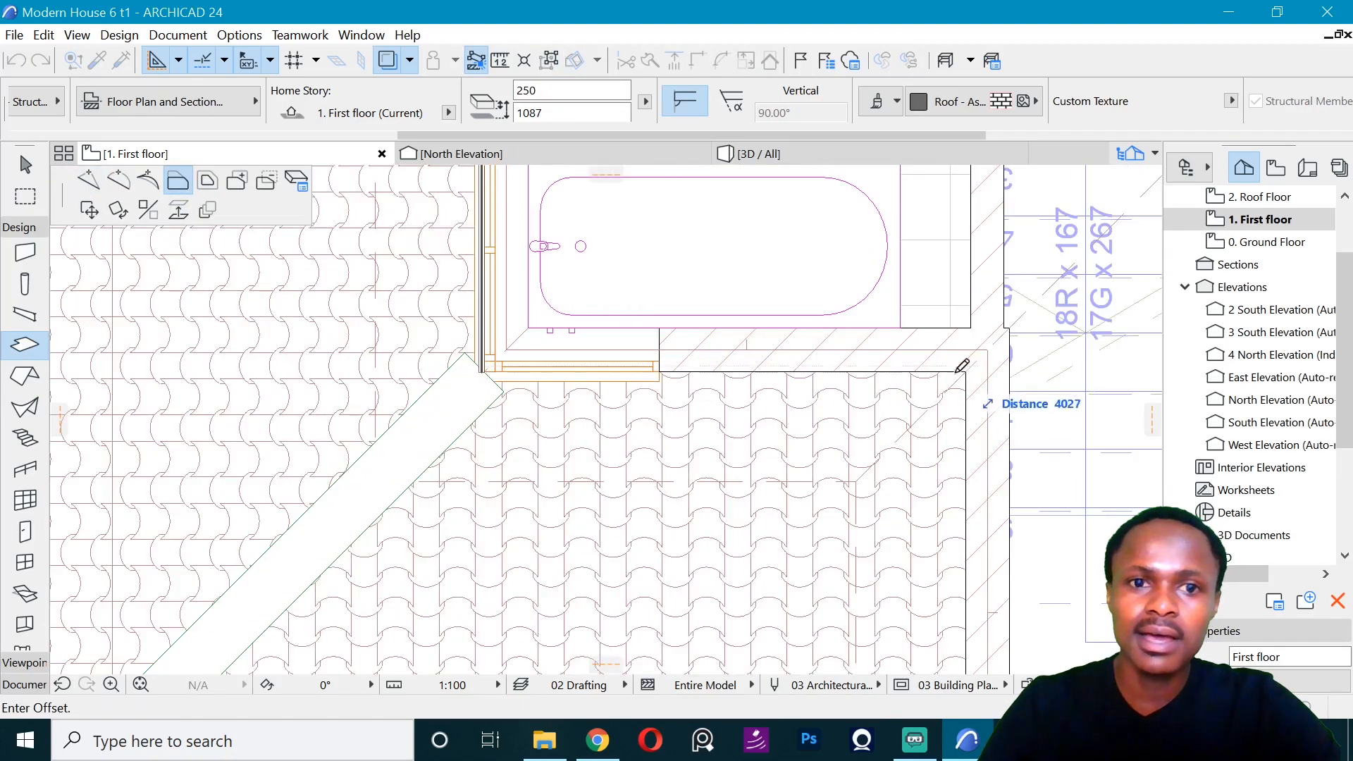
left_click(956, 369)
- Copy the north strip to the bathroom's south wall and align it with that wall's outer face
scroll(541, 465, "down", 5)
scroll(542, 464, "down", 5)
scroll(559, 308, "up", 6)
key("Escape")
scroll(668, 403, "up", 6)
left_click(672, 403, "shift")
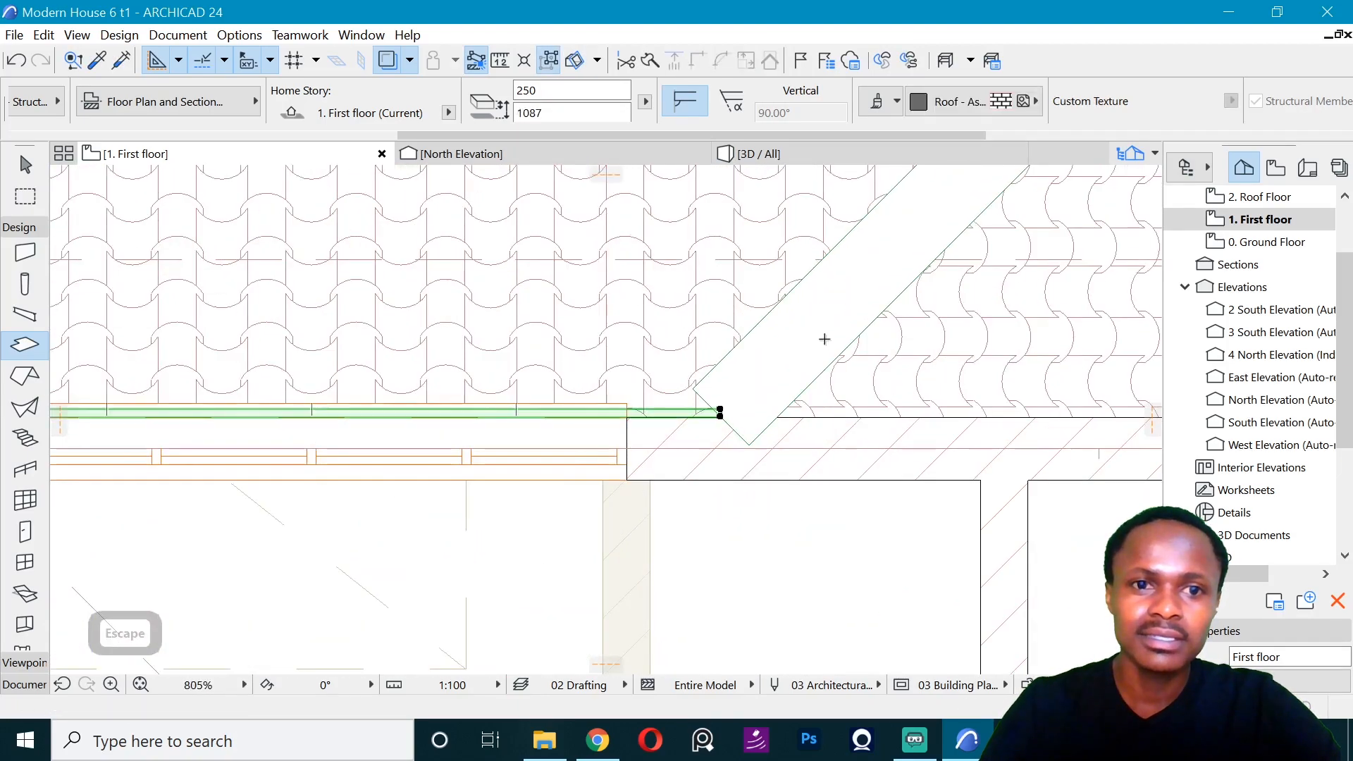
scroll(714, 307, "down", 5)
key("ctrl+d")
left_click(441, 339)
scroll(493, 317, "down", 5)
scroll(552, 444, "up", 7)
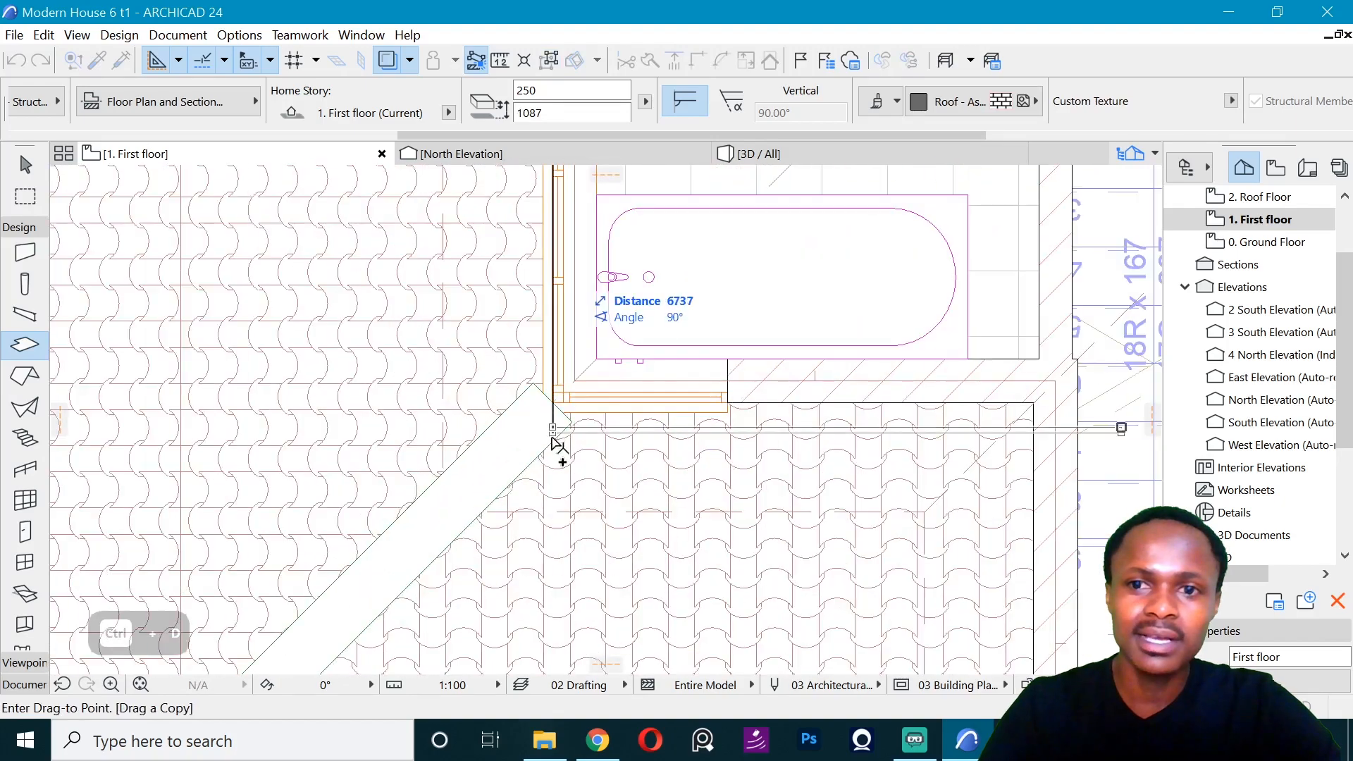
key("ctrl+d")
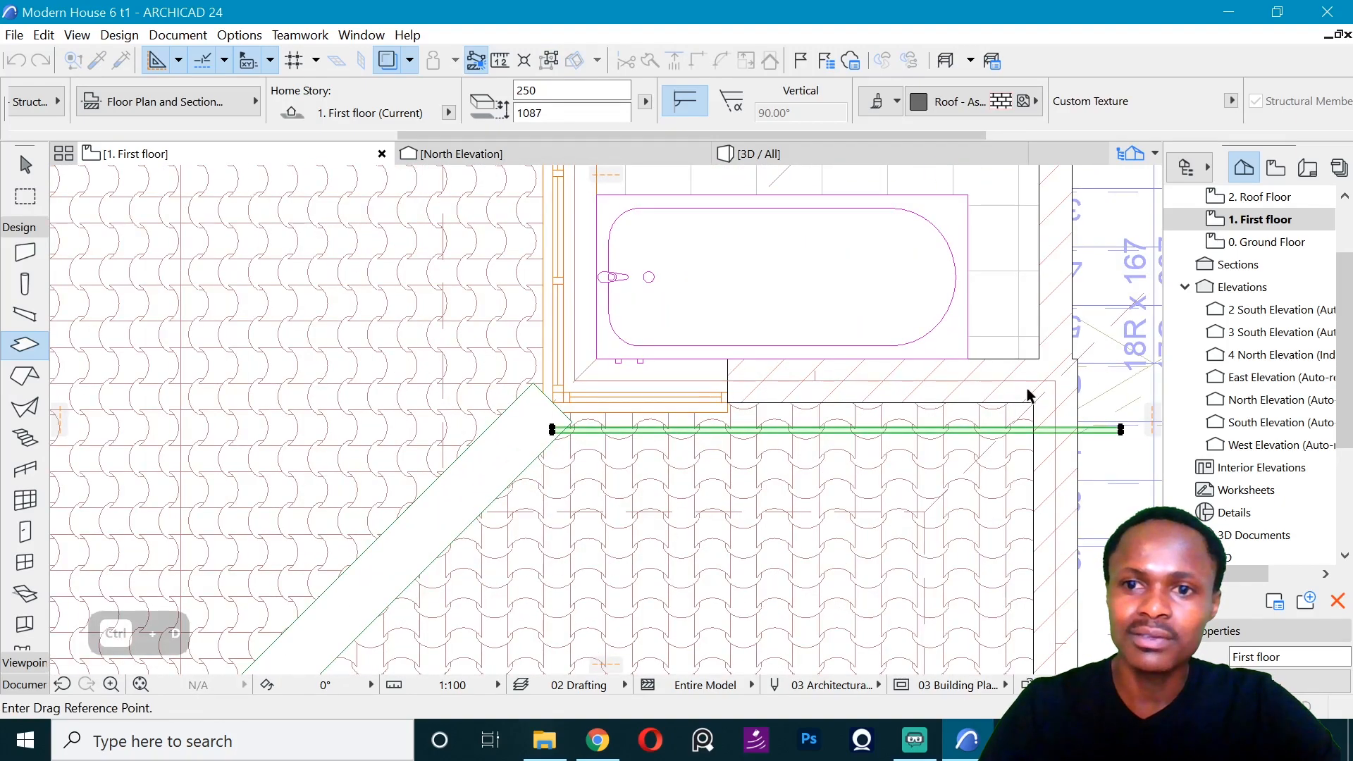
left_click(1033, 427)
left_click(1033, 403)
- Shorten the south strip by offsetting its east end back into the adjoining wall
key("Escape")
scroll(1133, 404, "up", 5)
left_click(1051, 416)
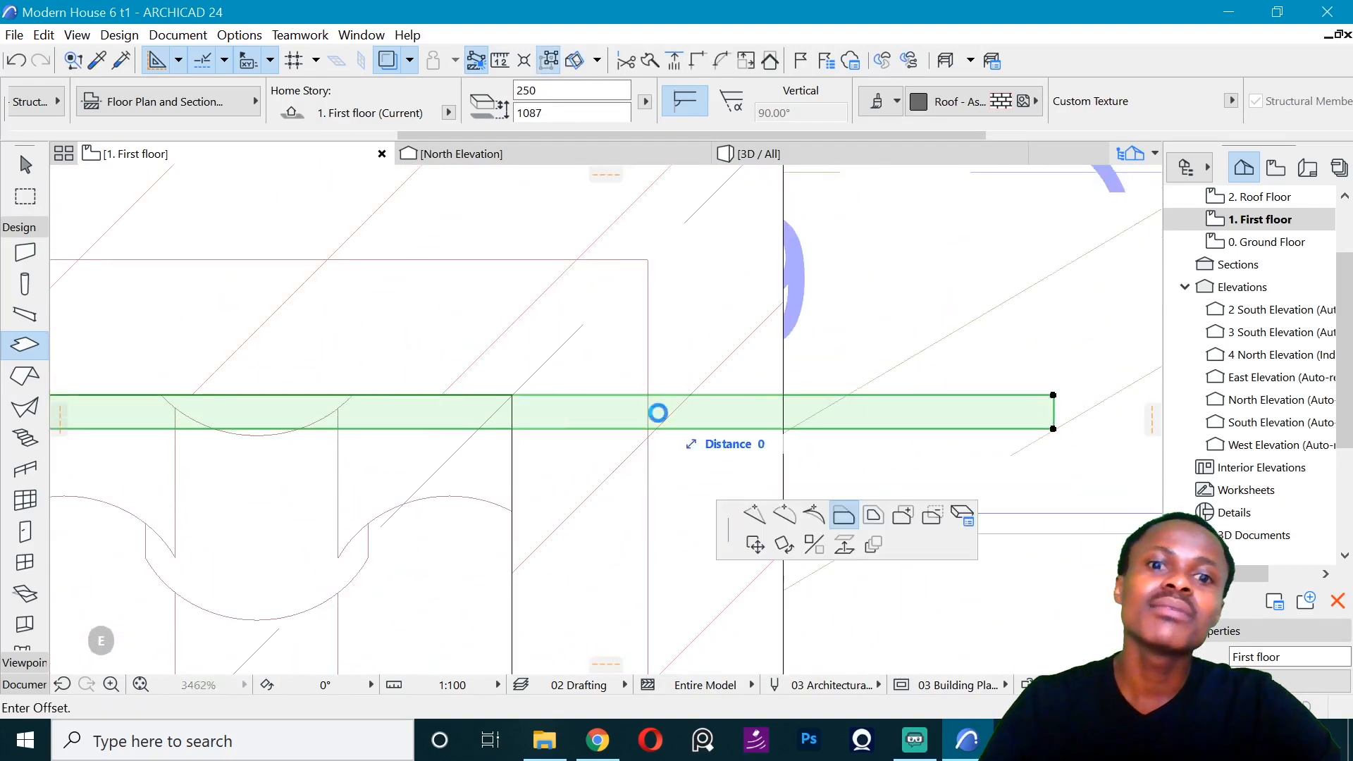
left_click(648, 388)
- Change the surface of the north, west and south strips to Pavement - Asphalt Dark in the 3D view
left_click(765, 153)
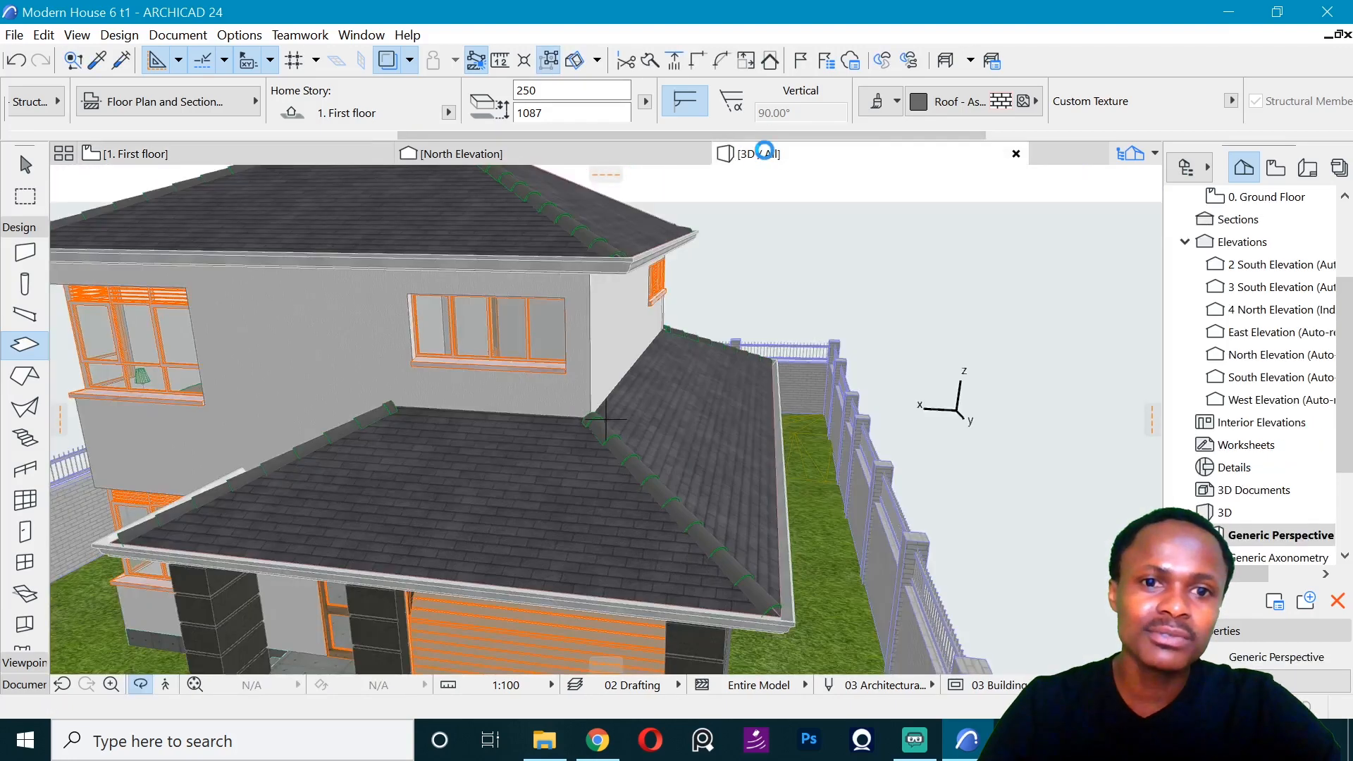
scroll(559, 400, "up", 5)
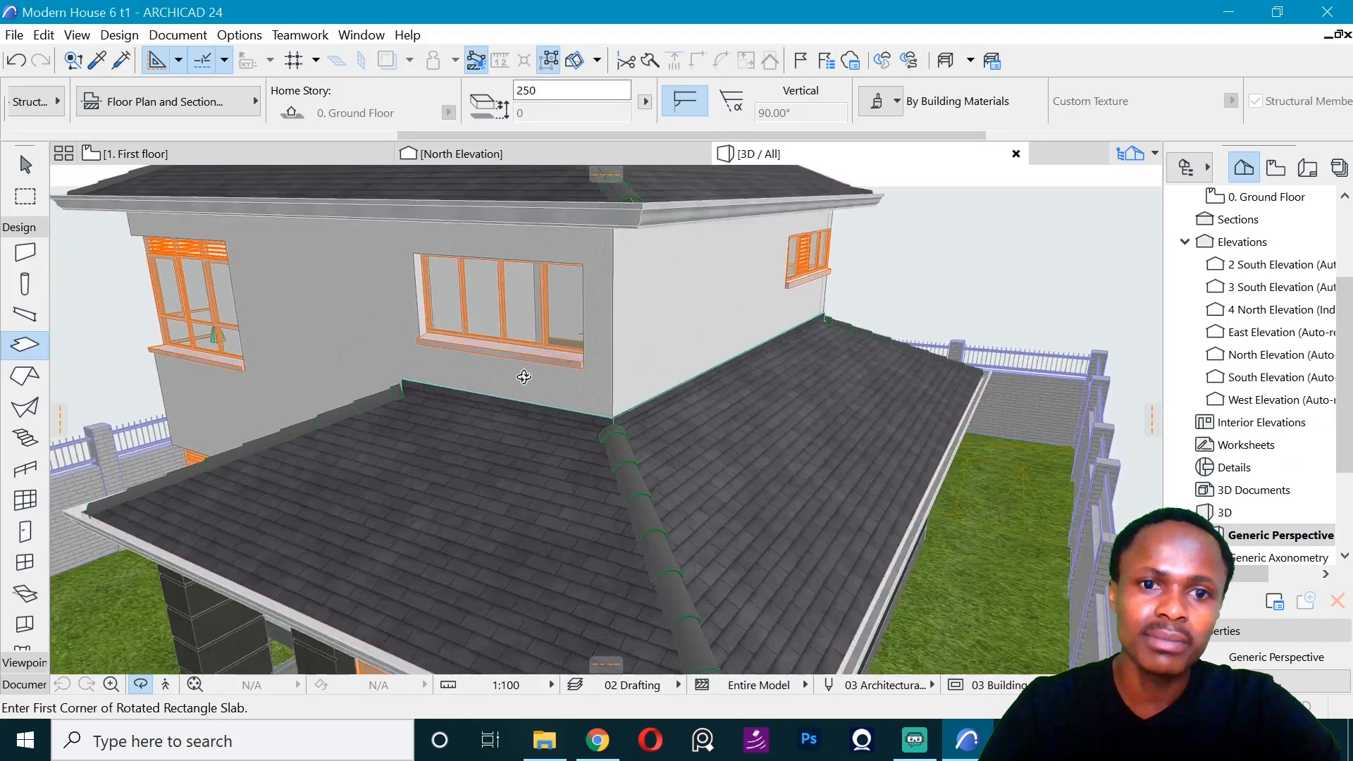
key("Escape")
left_click(662, 423, "shift")
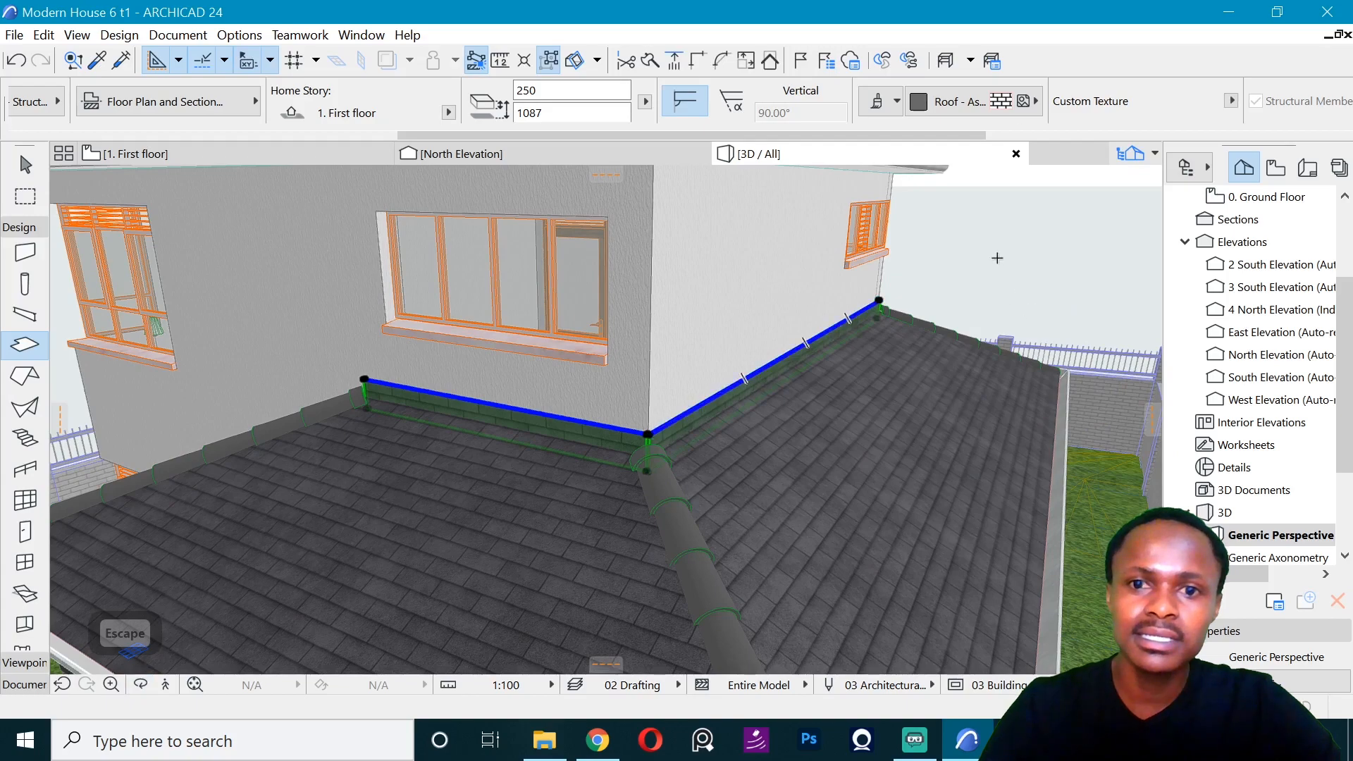
key("o")
left_click_drag(997, 257, 308, 278)
key("Escape")
left_click(921, 468, "shift")
left_click(975, 102)
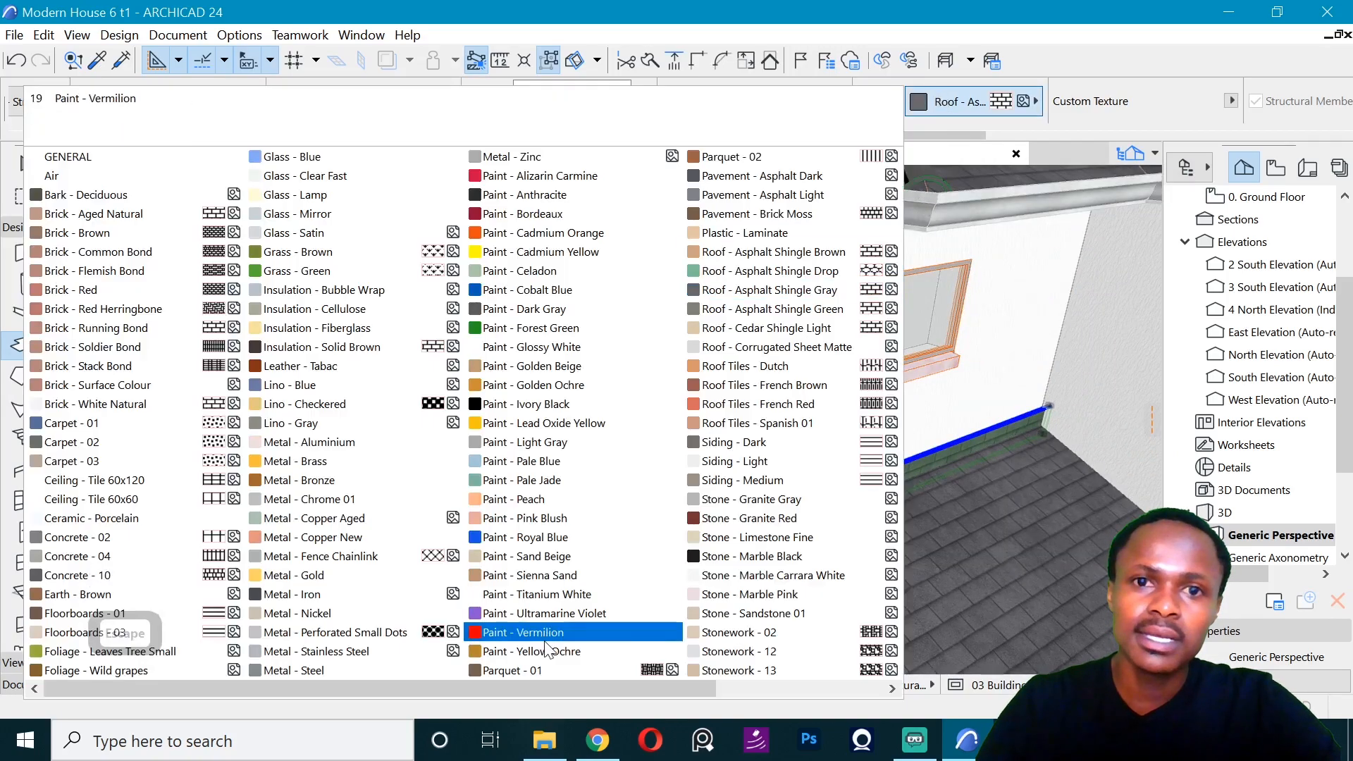
key("p")
key("p")
key("p")
key("p")
key("p")
key("p")
key("p")
key("p")
key("p")
key("p")
key("p")
left_click(751, 176)
key("Escape")
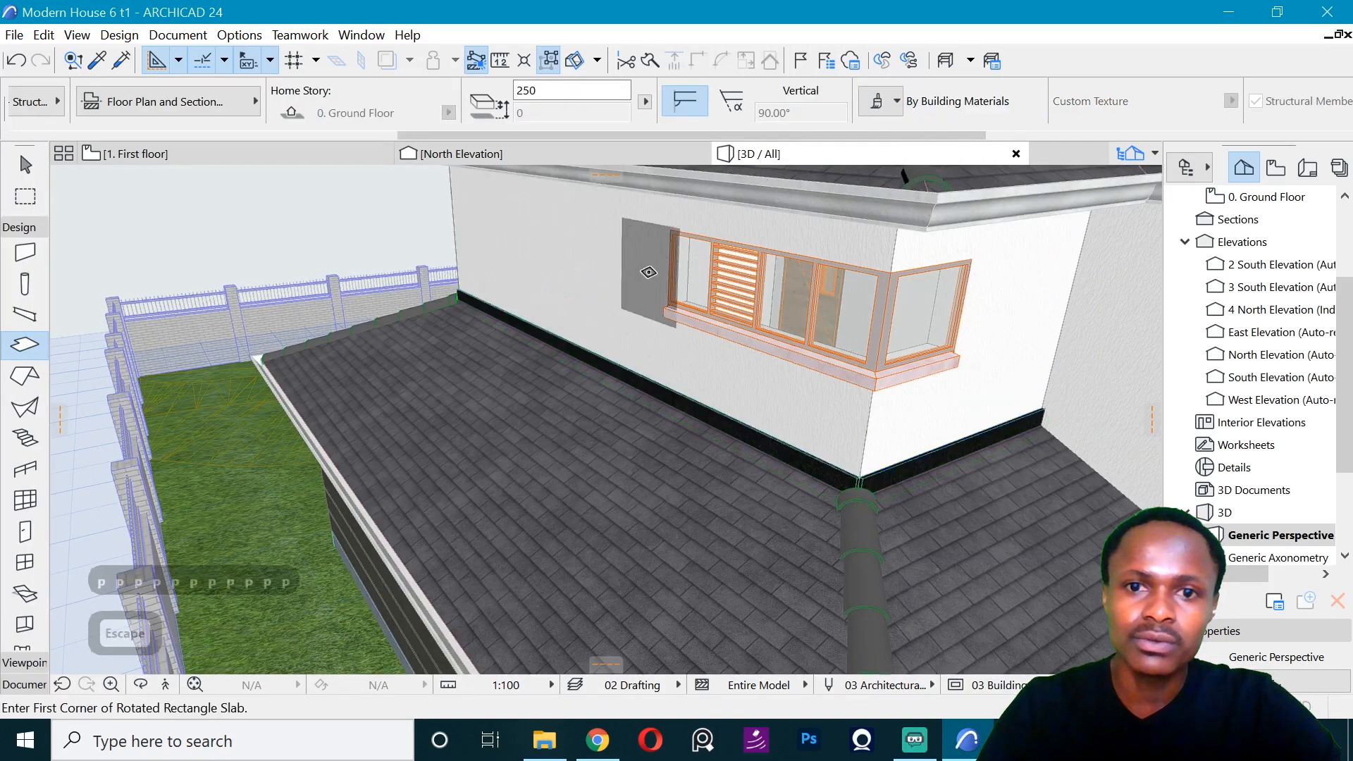
- Examine the dark strips above the lower roof and the boundary fence from several sides in the 3D view
key("o")
left_click_drag(649, 276, 323, 426)
scroll(323, 426, "down", 5)
scroll(595, 484, "up", 6)
scroll(595, 483, "down", 4)
left_click_drag(595, 483, 402, 443)
scroll(613, 413, "up", 3)
scroll(401, 442, "up", 5)
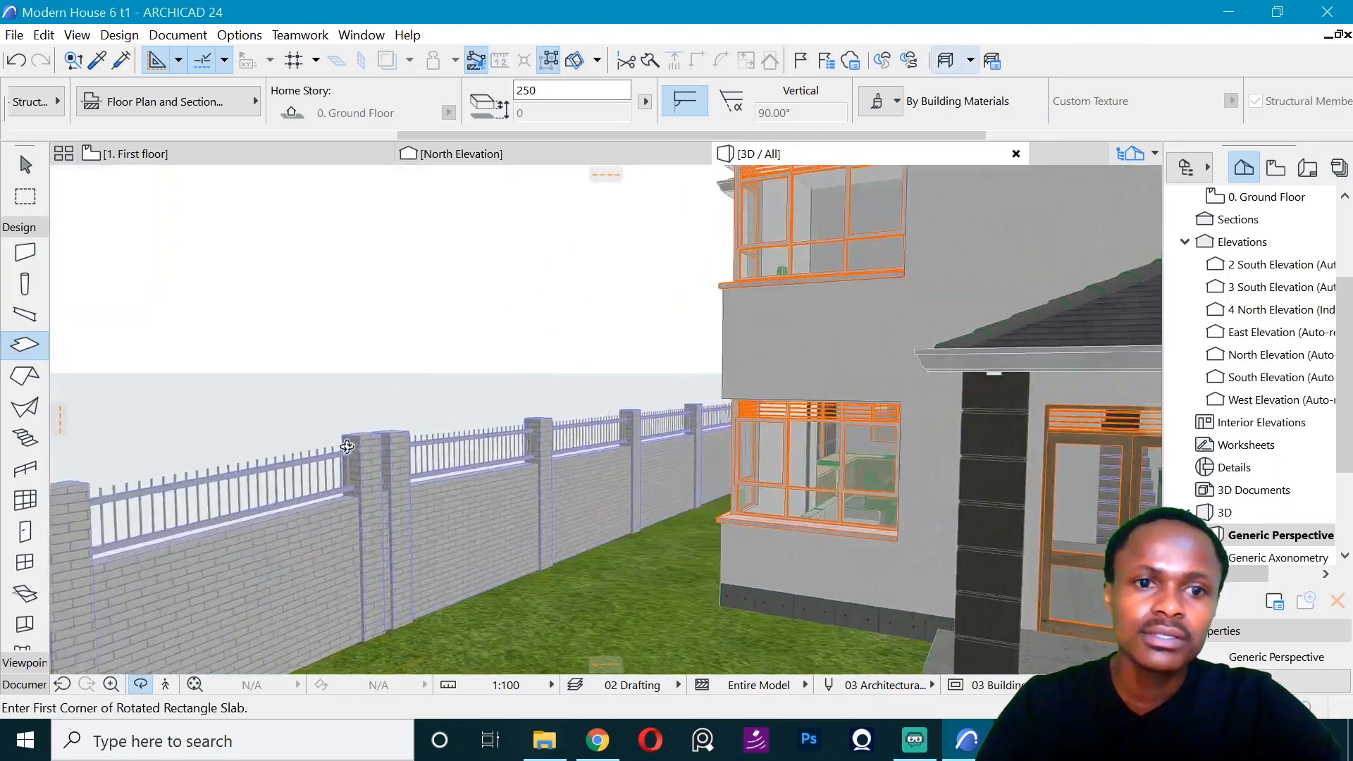
- Edit the boundary fence railing and shift its post pattern 437 mm so that the doubled post coincides with the corner post
key("Escape")
left_click(418, 433, "shift")
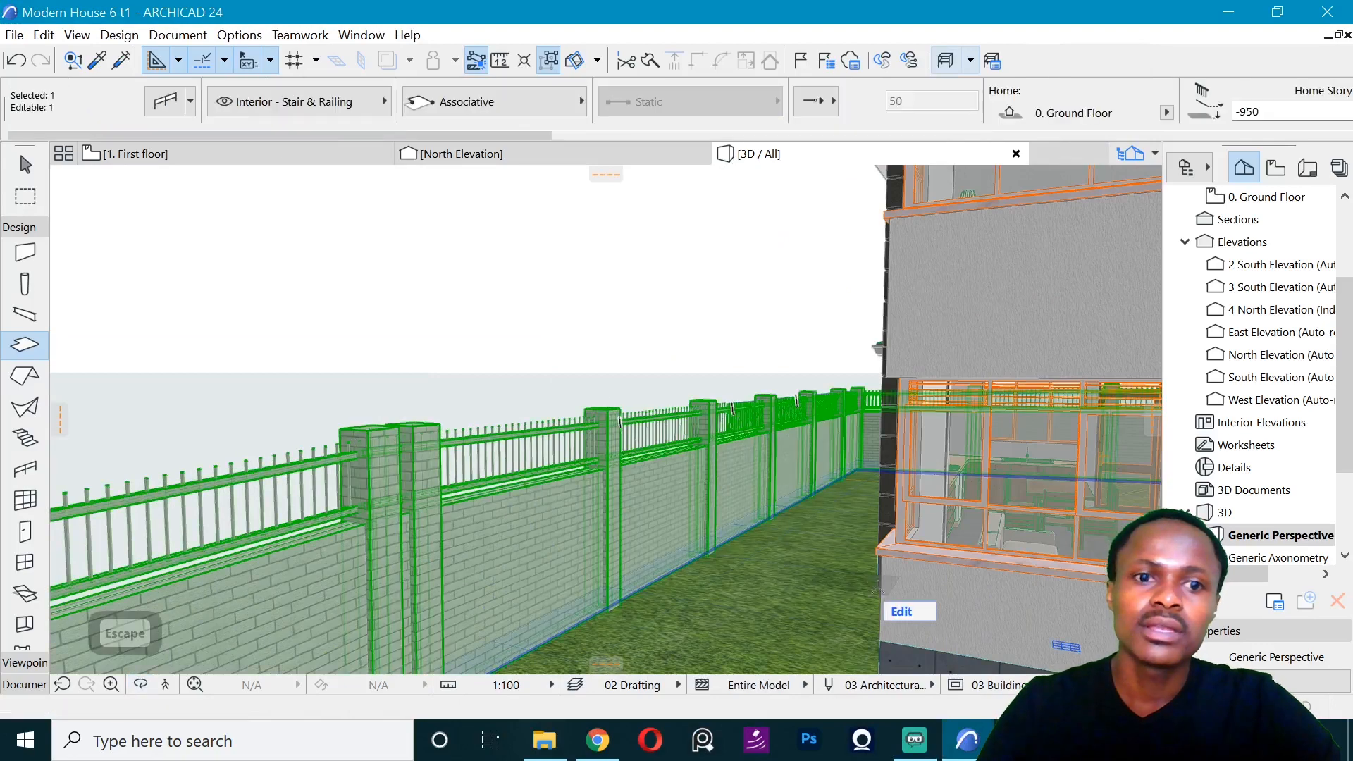
left_click(906, 619)
key("o")
left_click_drag(419, 365, 604, 420)
key("Escape")
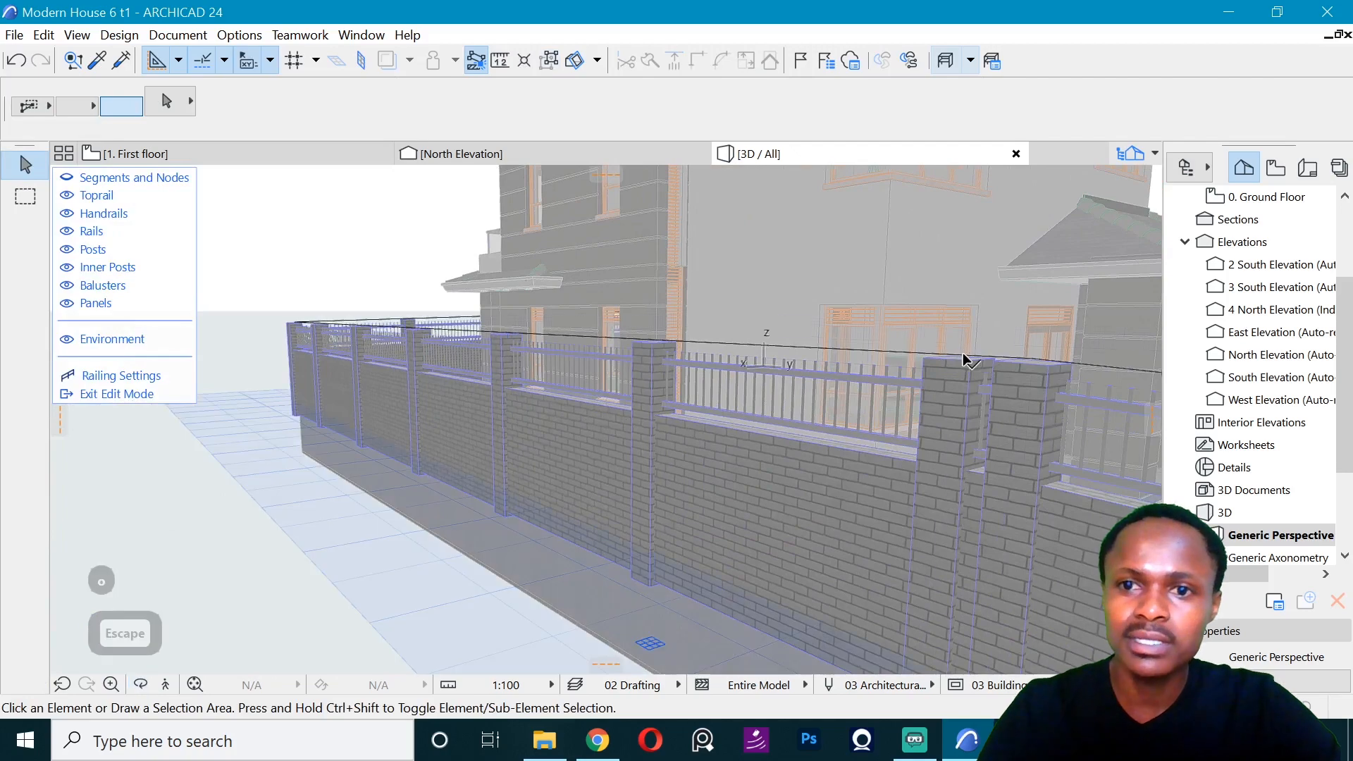
left_click(967, 360)
left_click(967, 360)
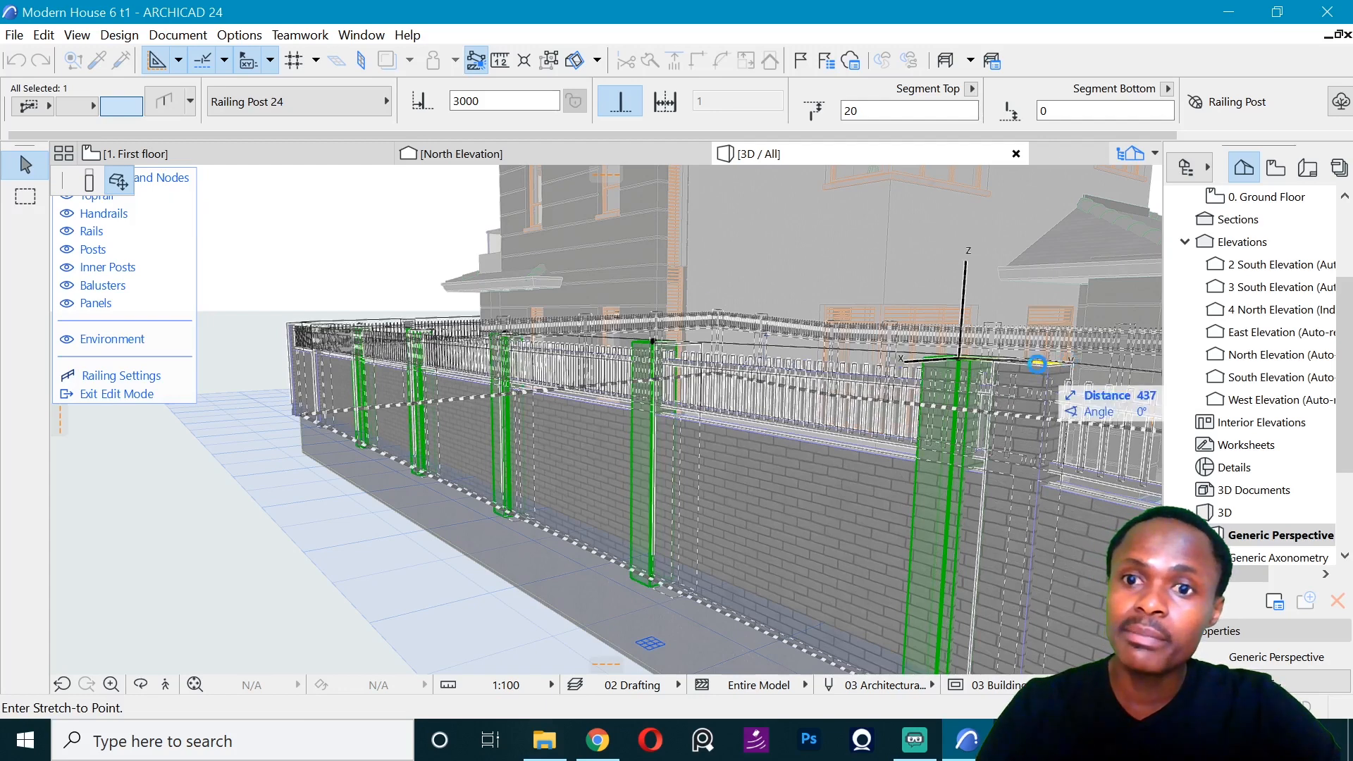
left_click(1037, 365)
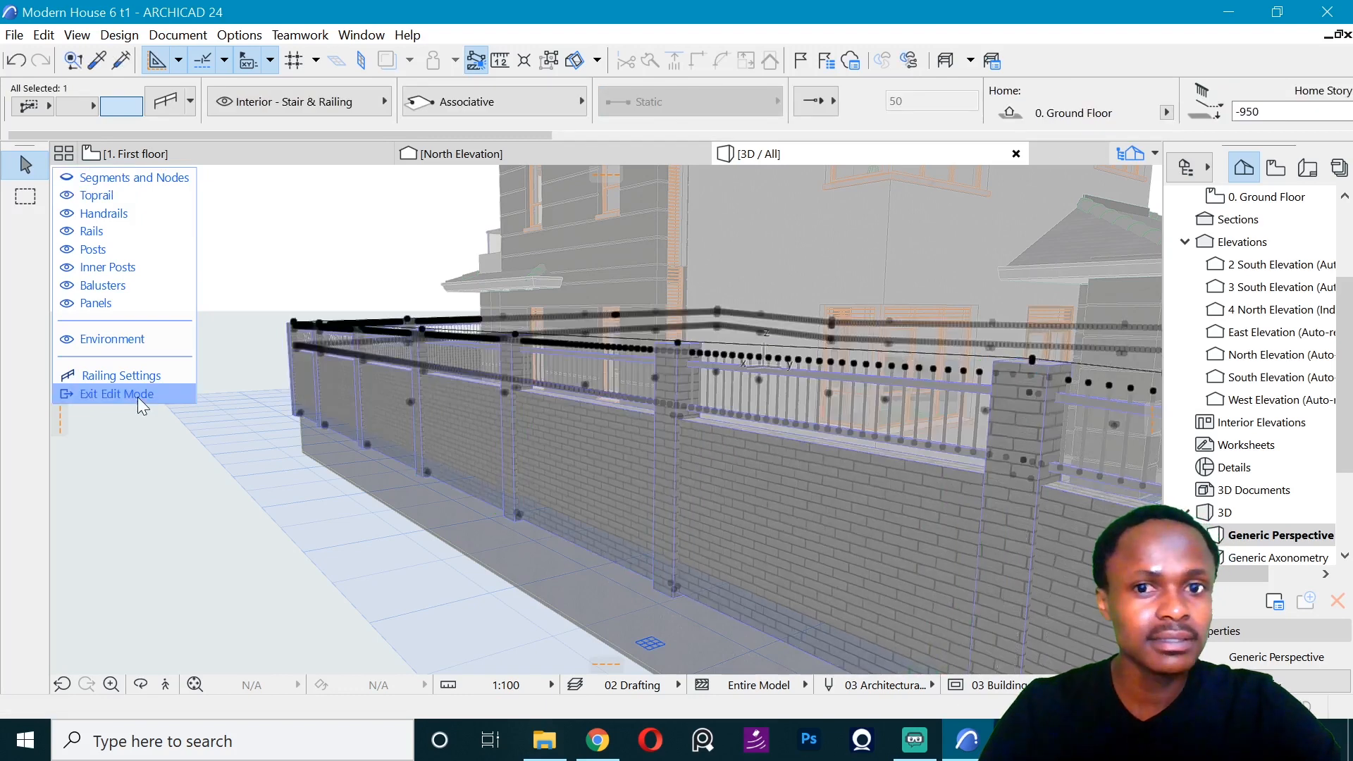
key("Escape")
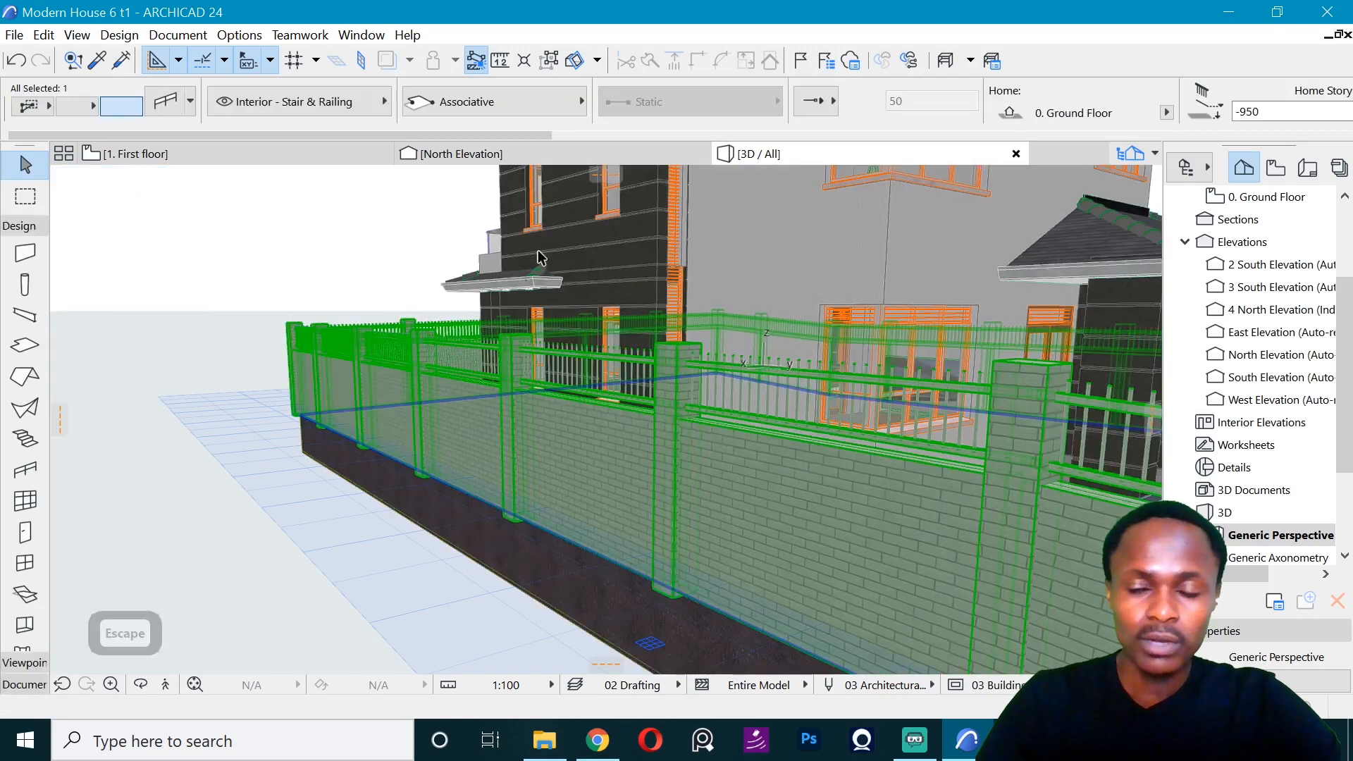
key("Escape")
key("Escape")
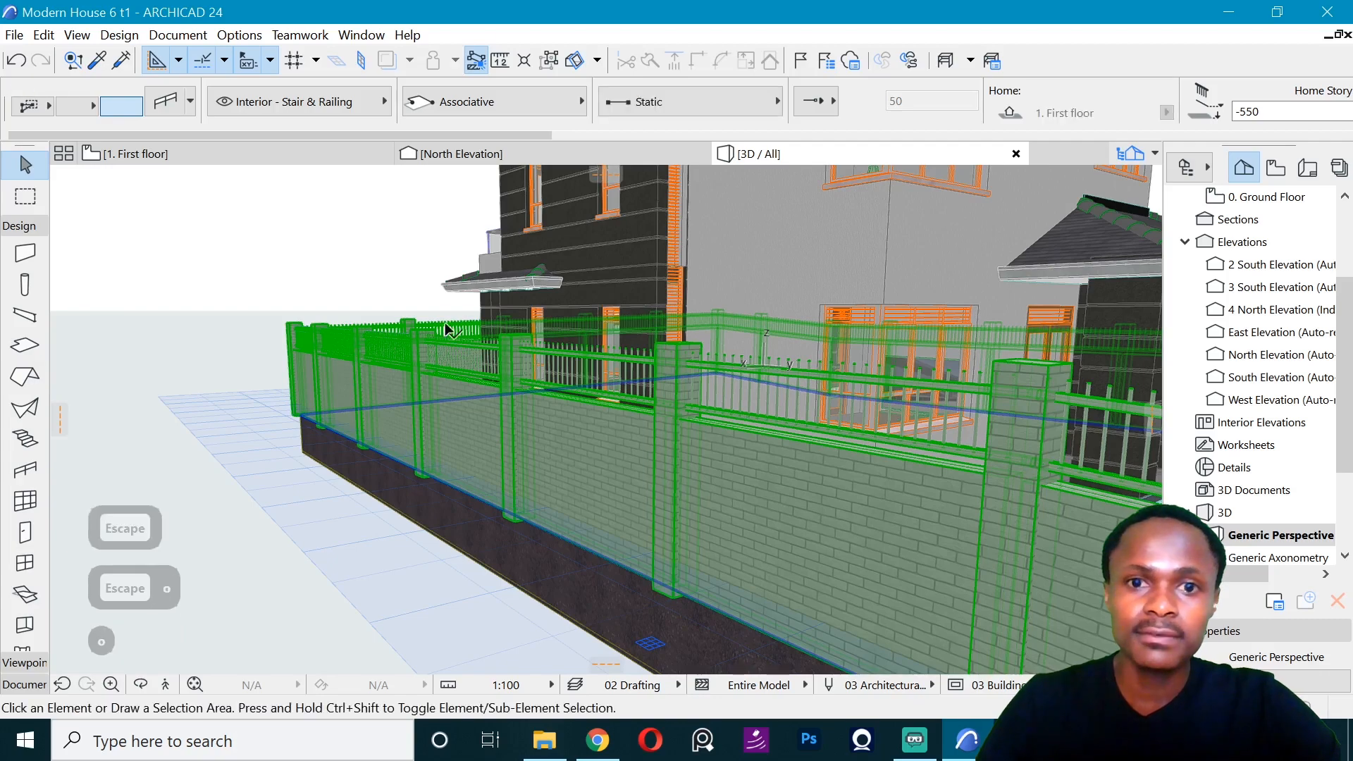
- Examine the corrected fence and the front of the house in the 3D view
key("o")
left_click_drag(569, 299, 490, 320)
scroll(303, 613, "down", 3)
scroll(694, 408, "up", 3)
left_click_drag(709, 441, 523, 300)
scroll(643, 465, "down", 1)
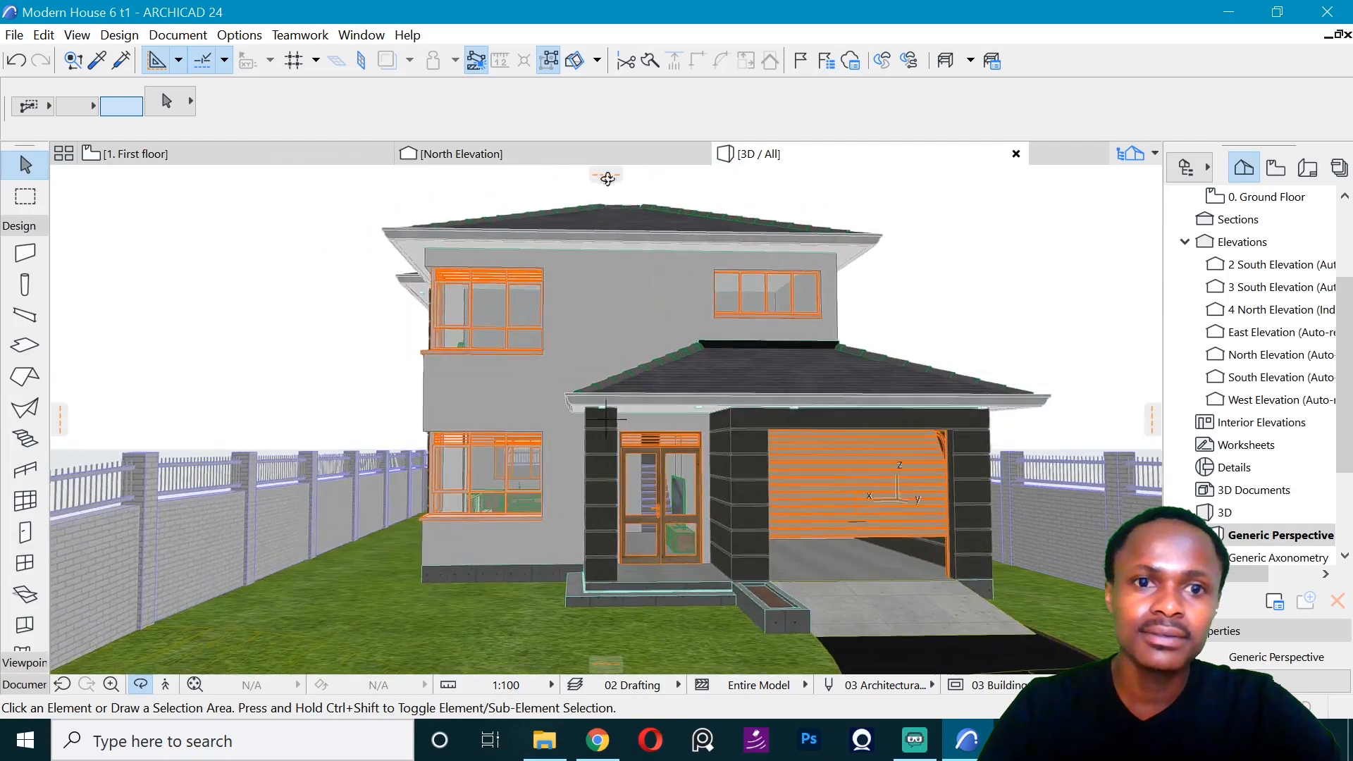
scroll(570, 246, "down", 3)
scroll(570, 245, "up", 3)
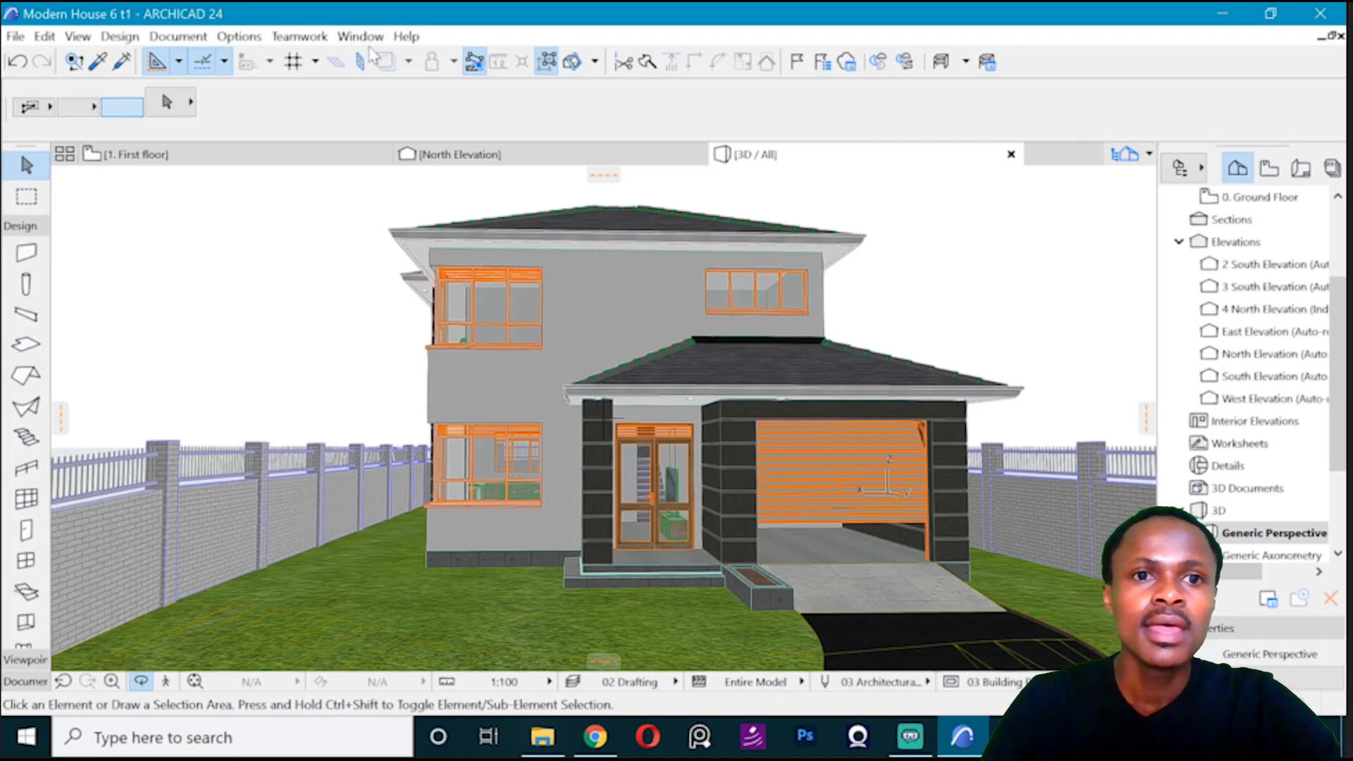
- Save the project in the cadfile folder as "Modern House 6 t123file" in ARCHICAD 23 Project (*.pln) format, accepting the earlier format
left_click(15, 35)
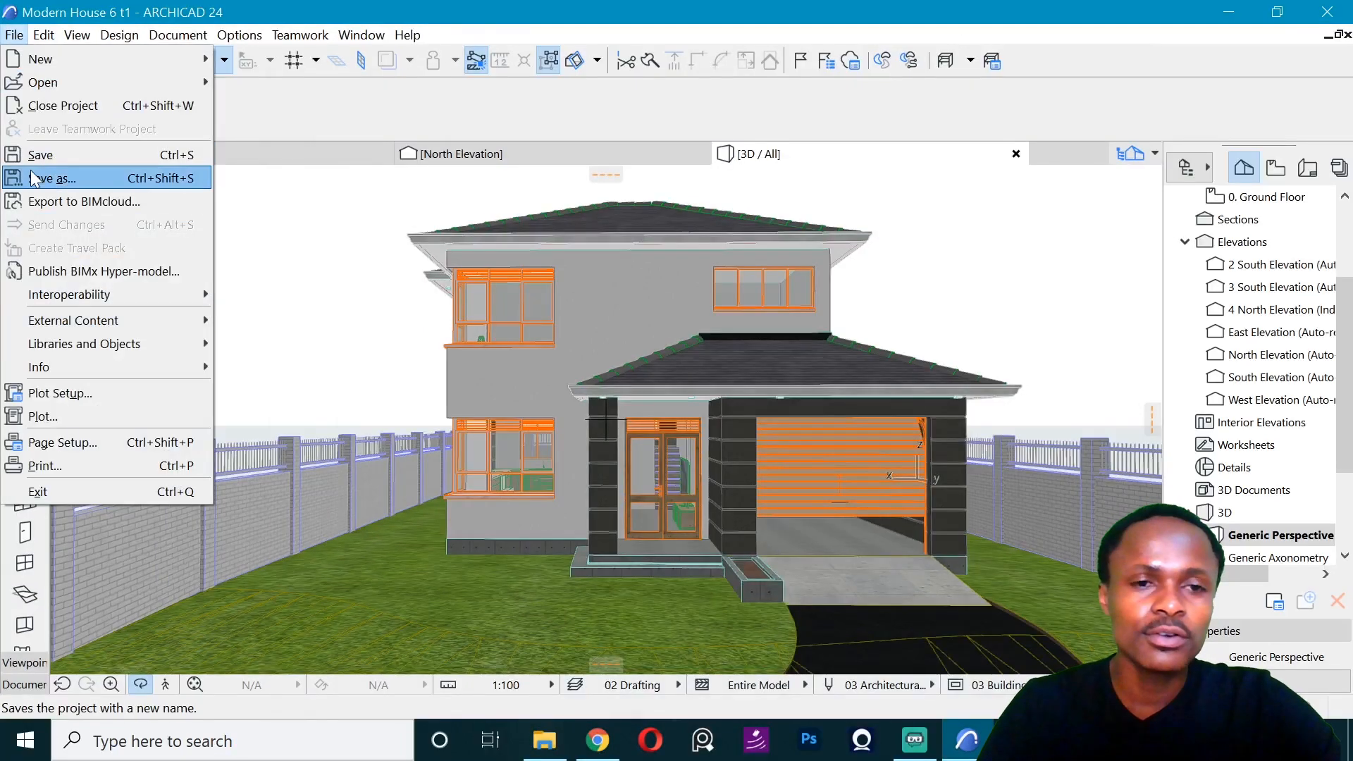
left_click(42, 176)
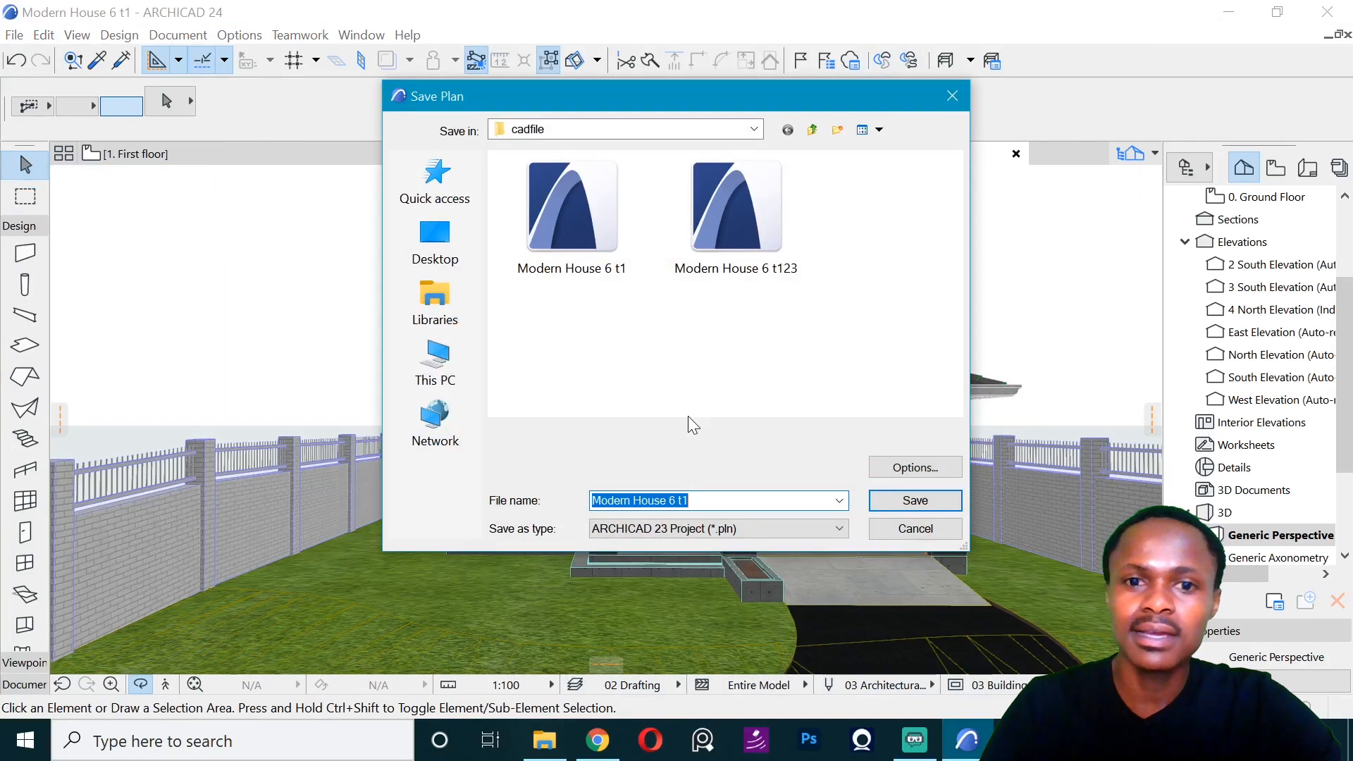
left_click(701, 500)
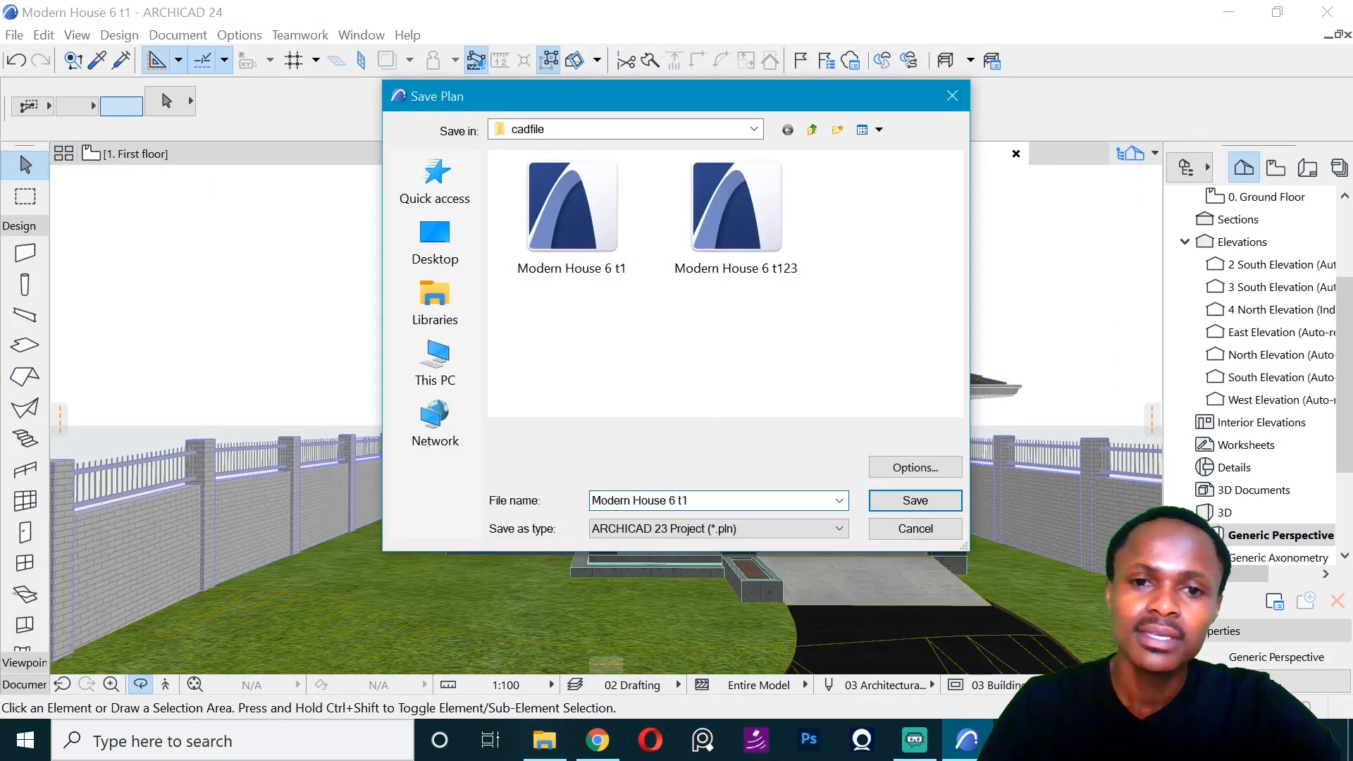
type("23file")
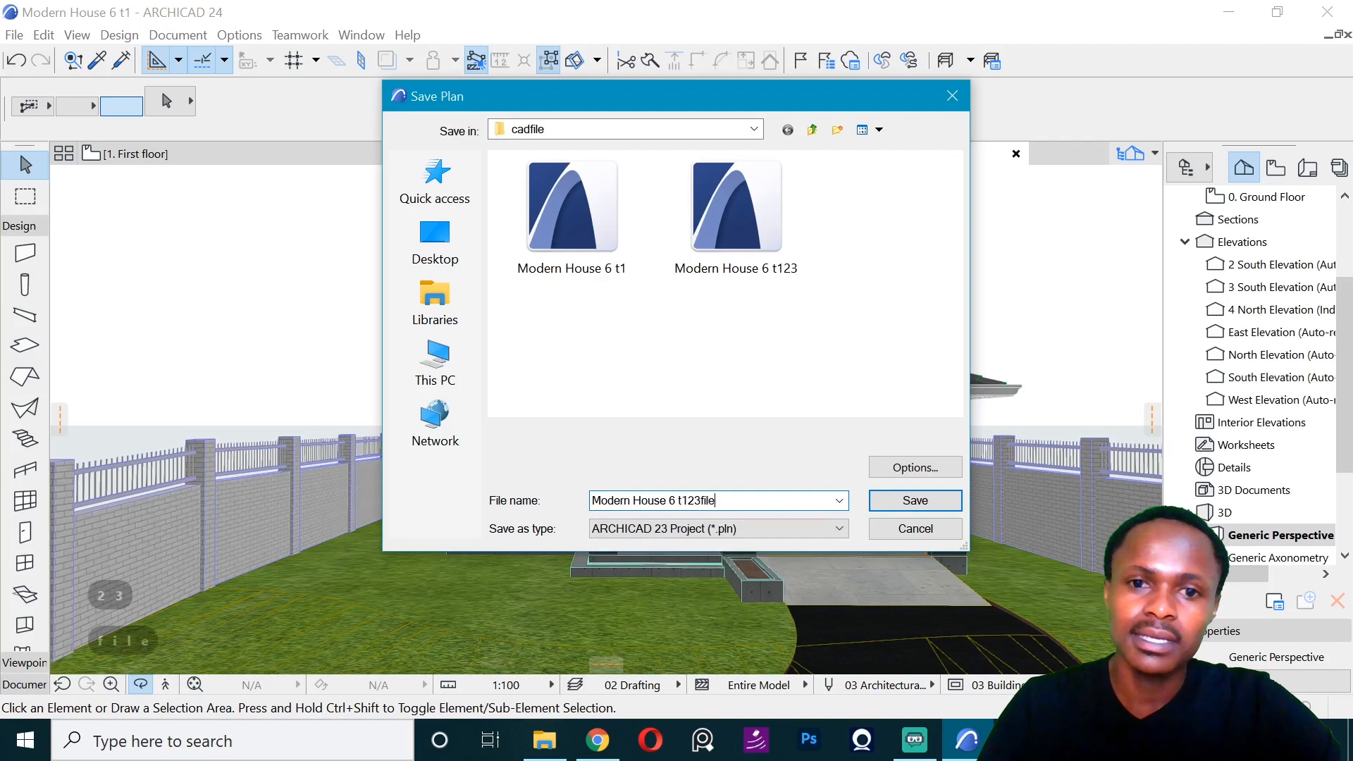
left_click(705, 528)
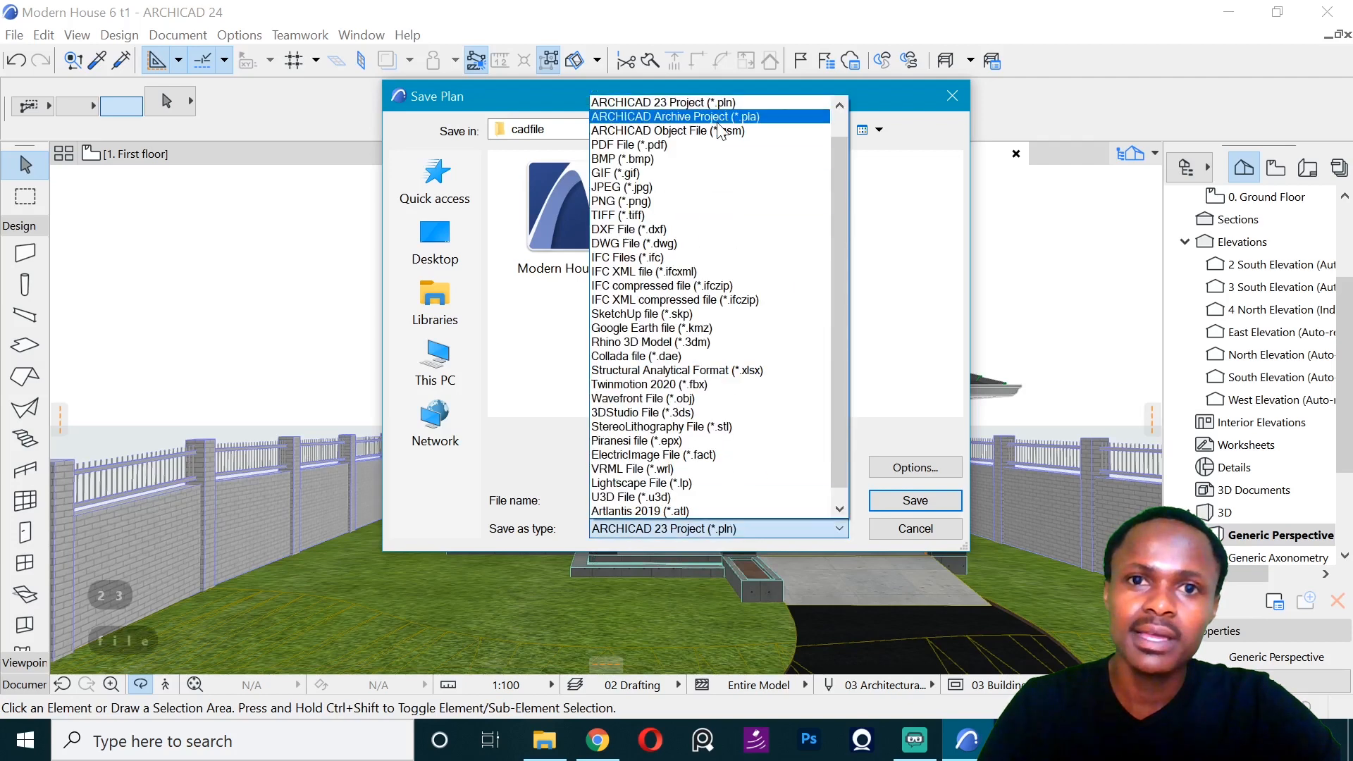
left_click(673, 105)
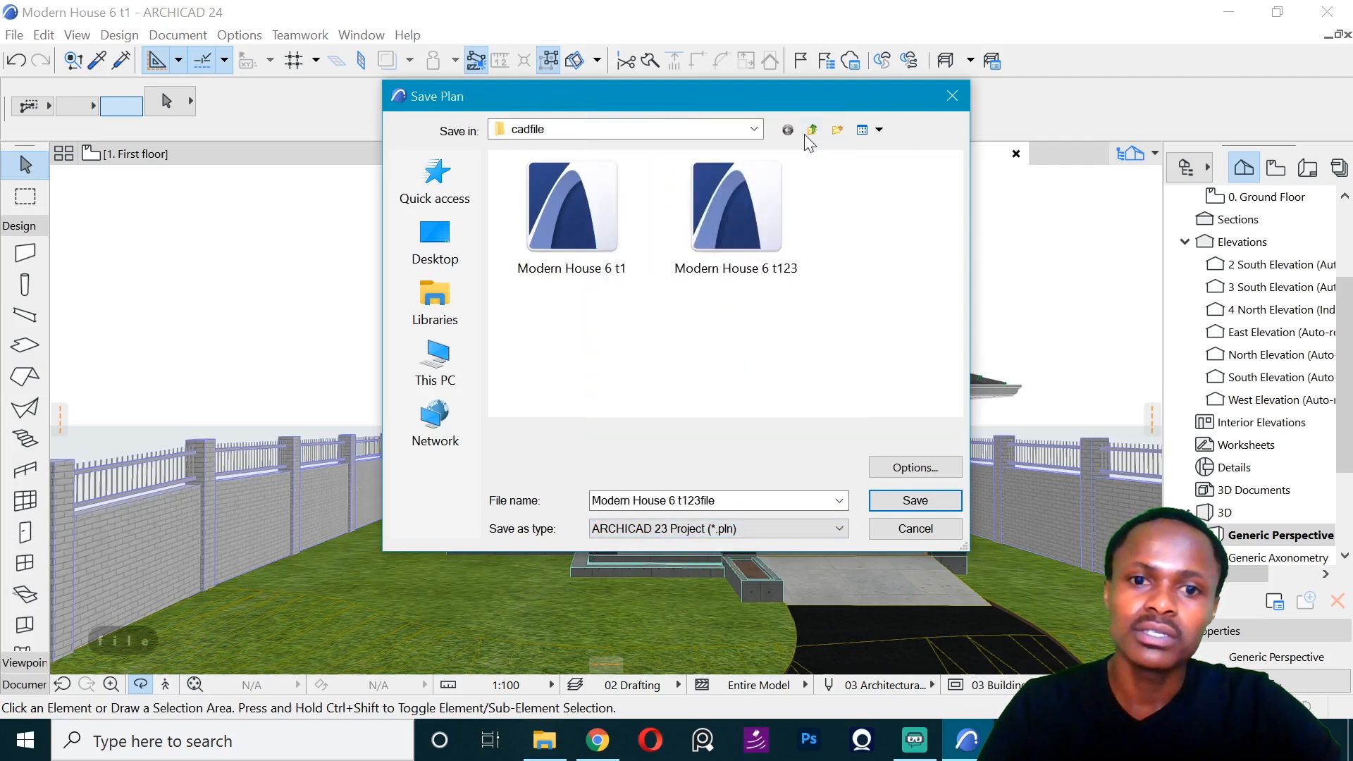
left_click(916, 500)
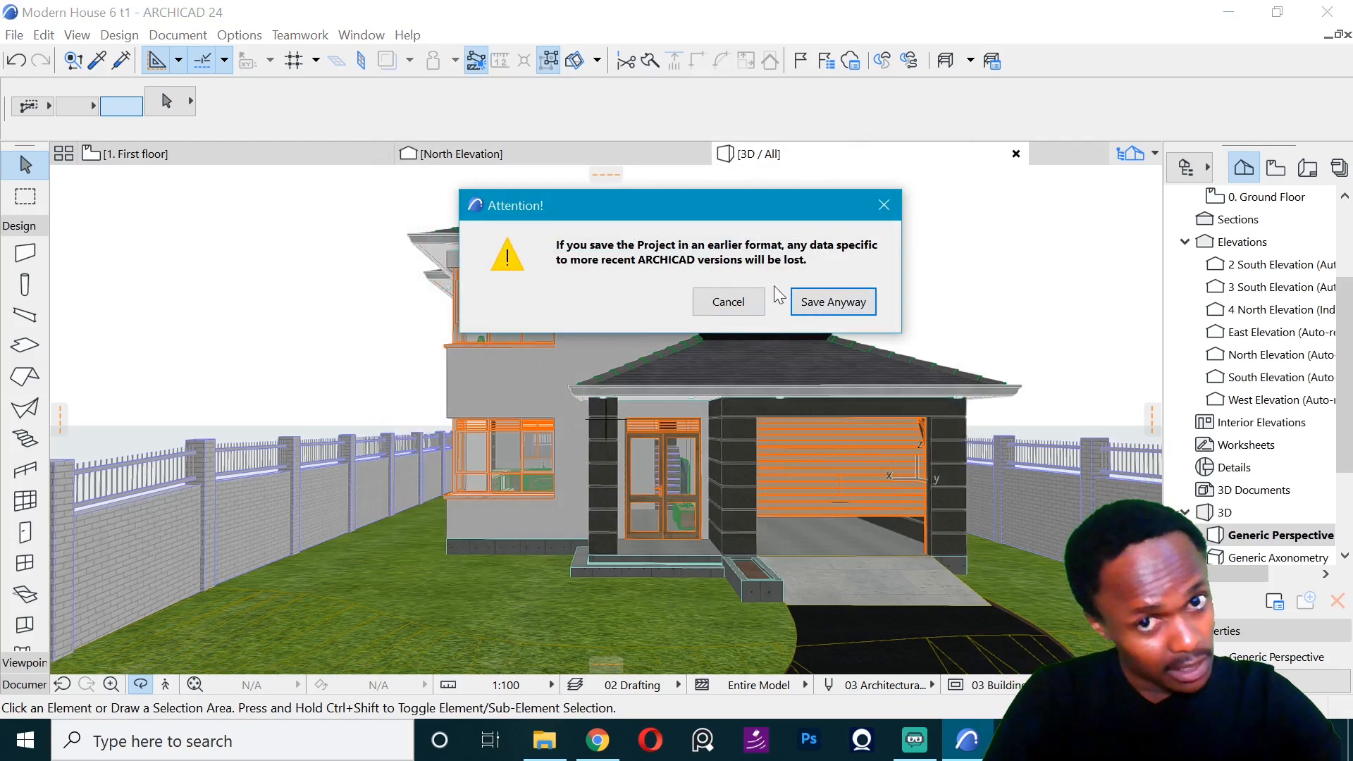
left_click(833, 302)
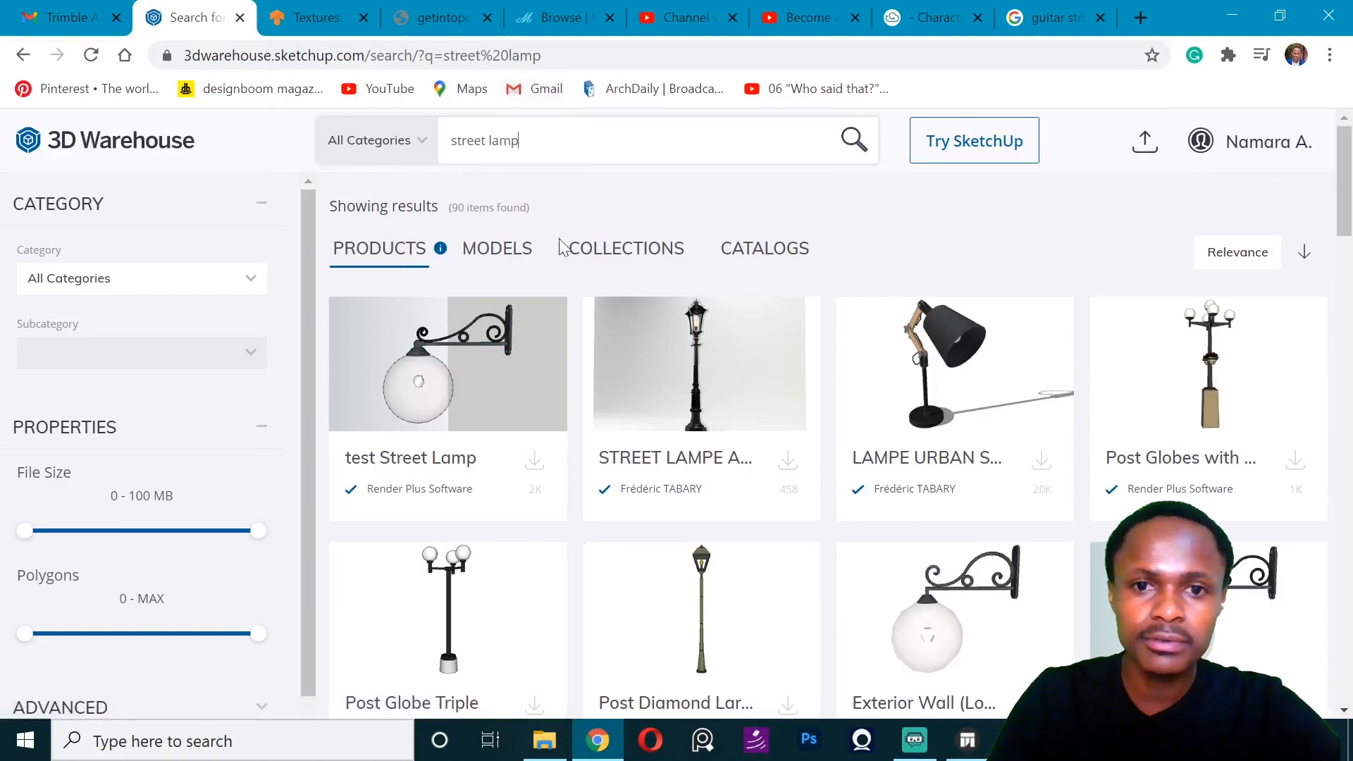
- In 3D Warehouse, look through the street lamp products and download an outdoor lamp model
scroll(568, 275, "down", 4)
scroll(567, 272, "up", 5)
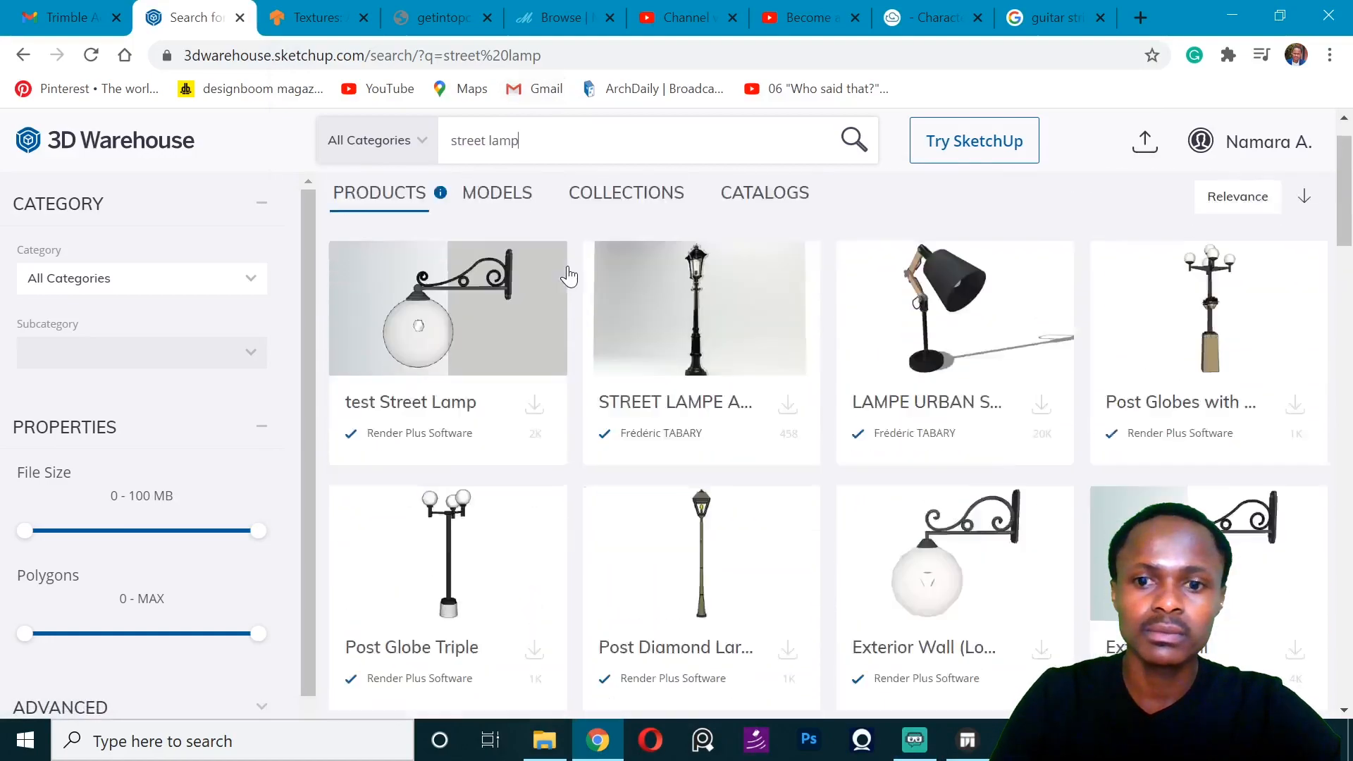
scroll(567, 268, "down", 12)
scroll(568, 268, "down", 10)
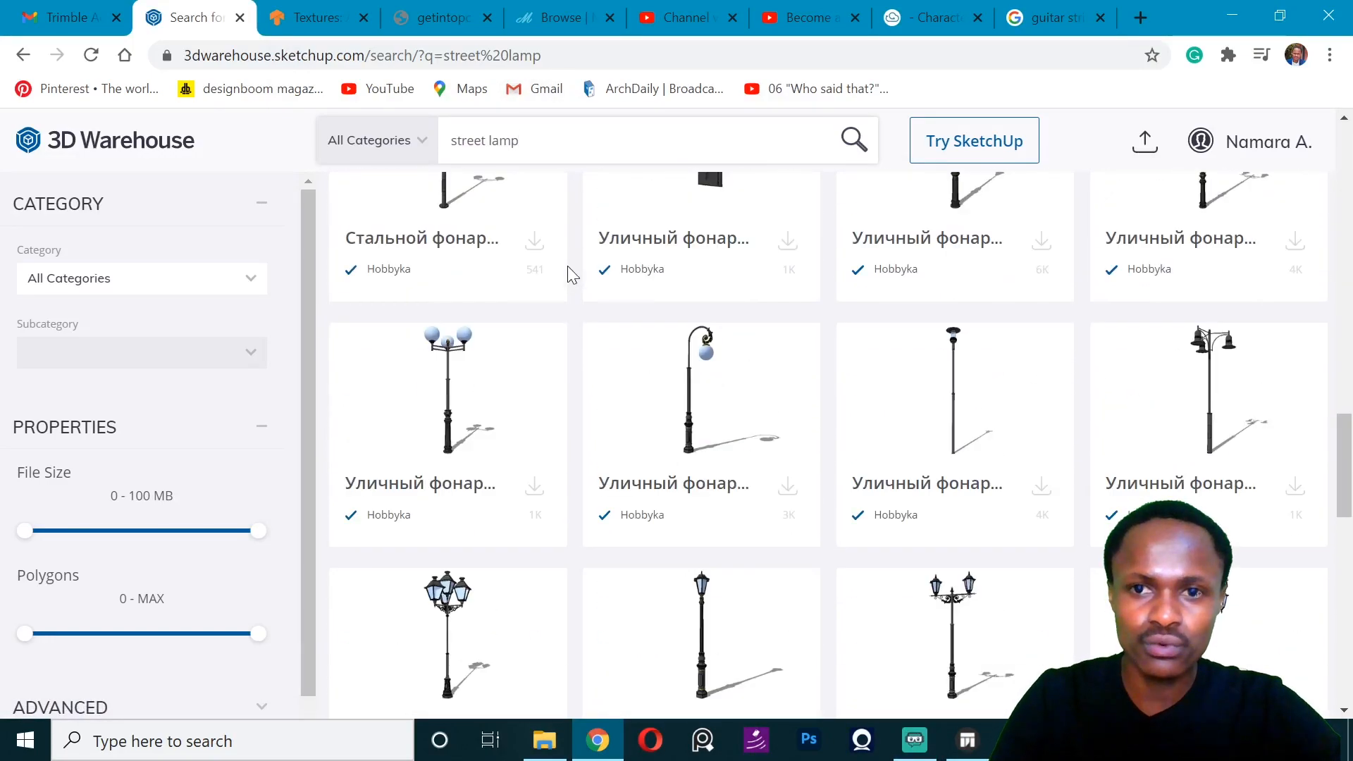
scroll(568, 270, "down", 5)
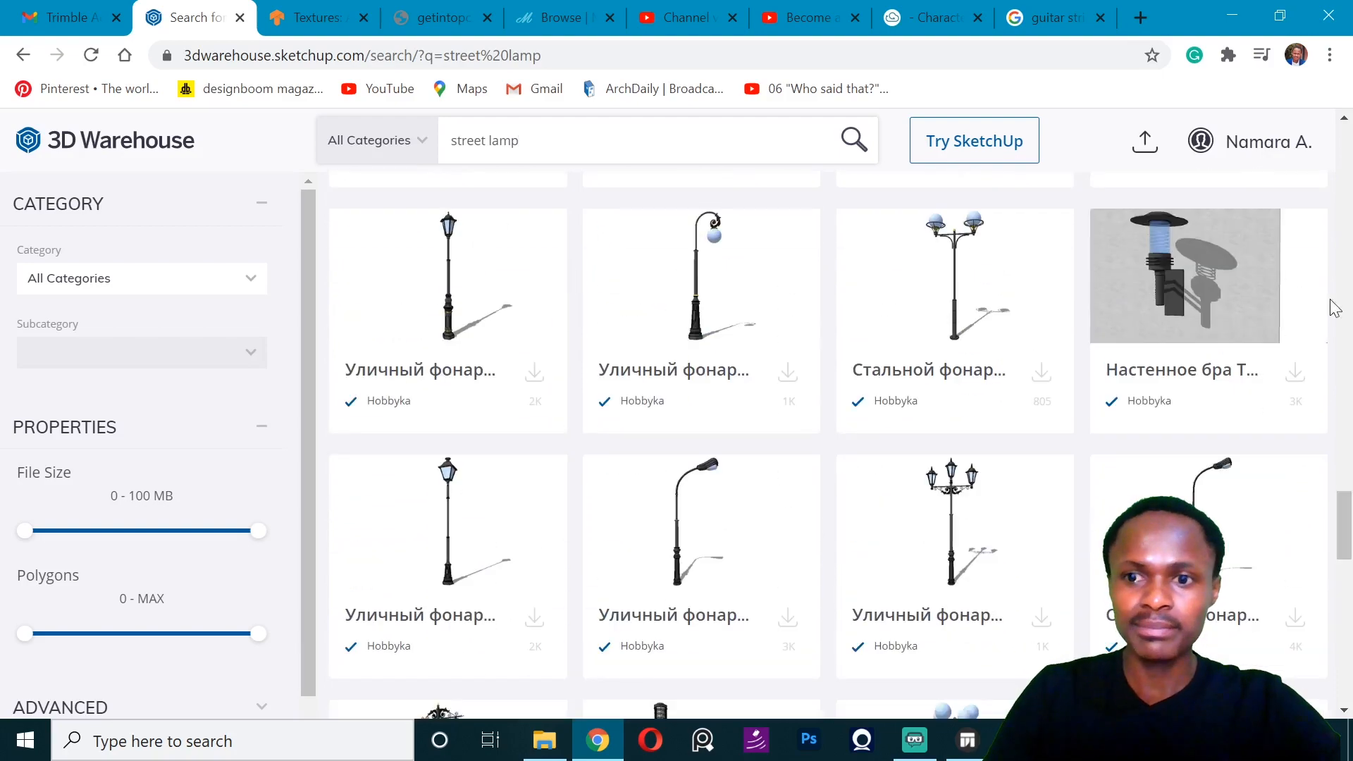
left_click(1295, 372)
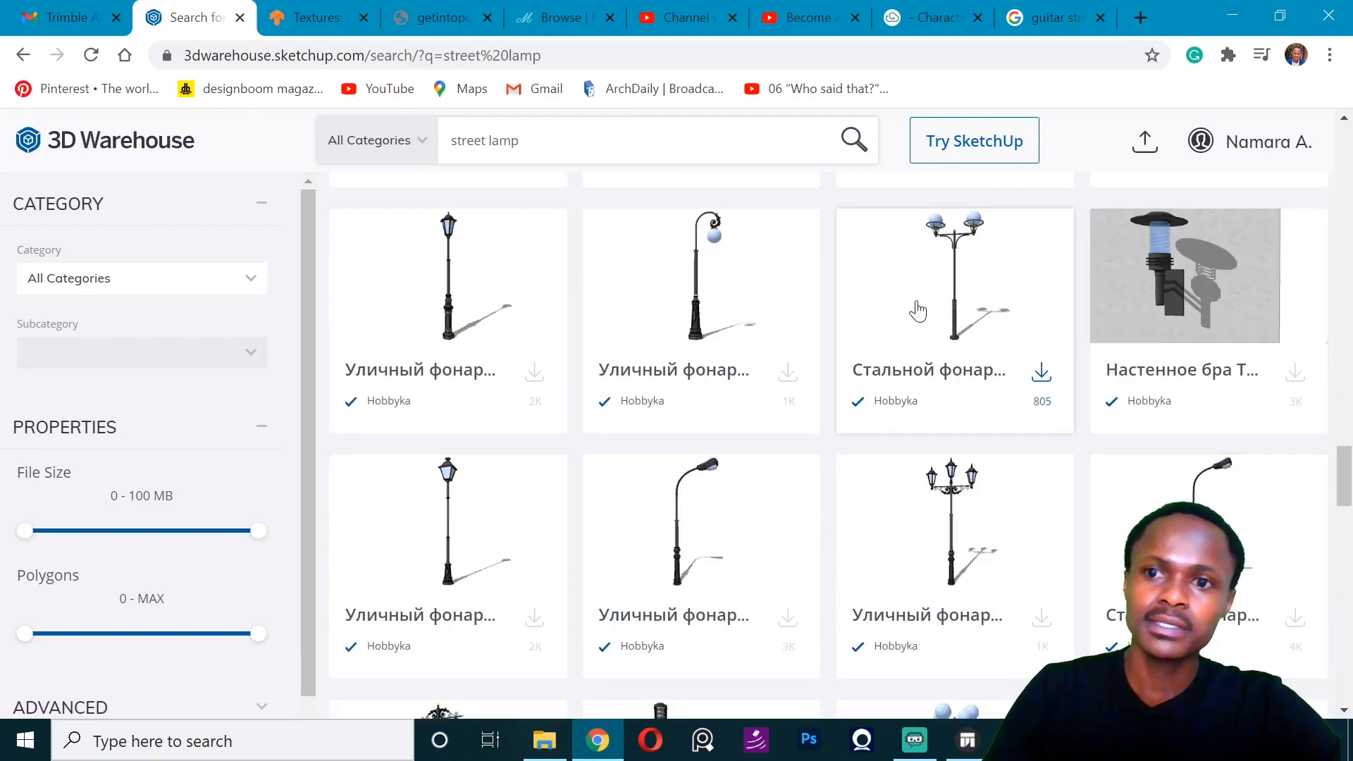
- Download the Geo Illuminated bollard by Marshalls Plc from the street lamp results
scroll(917, 310, "down", 10)
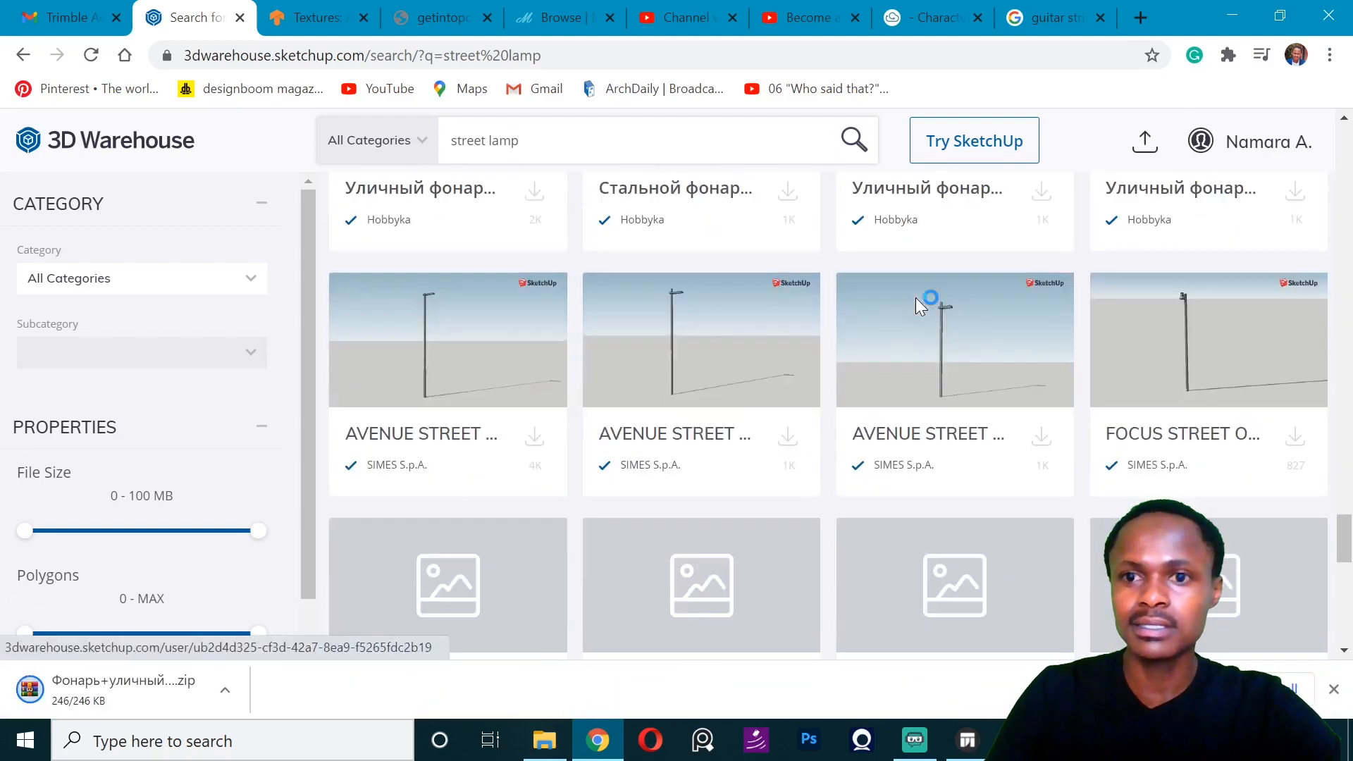
scroll(916, 308, "down", 5)
scroll(914, 306, "up", 3)
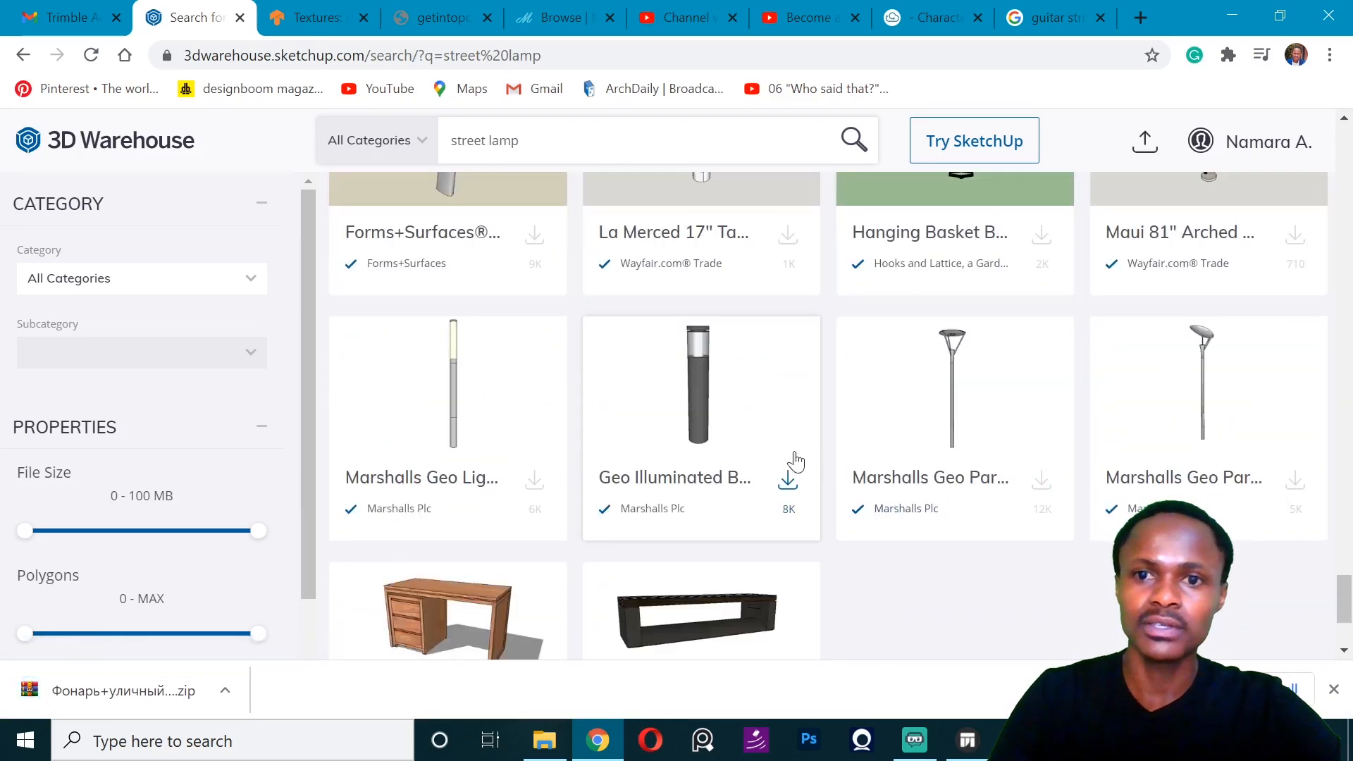
left_click(790, 482)
scroll(724, 638, "down", 3)
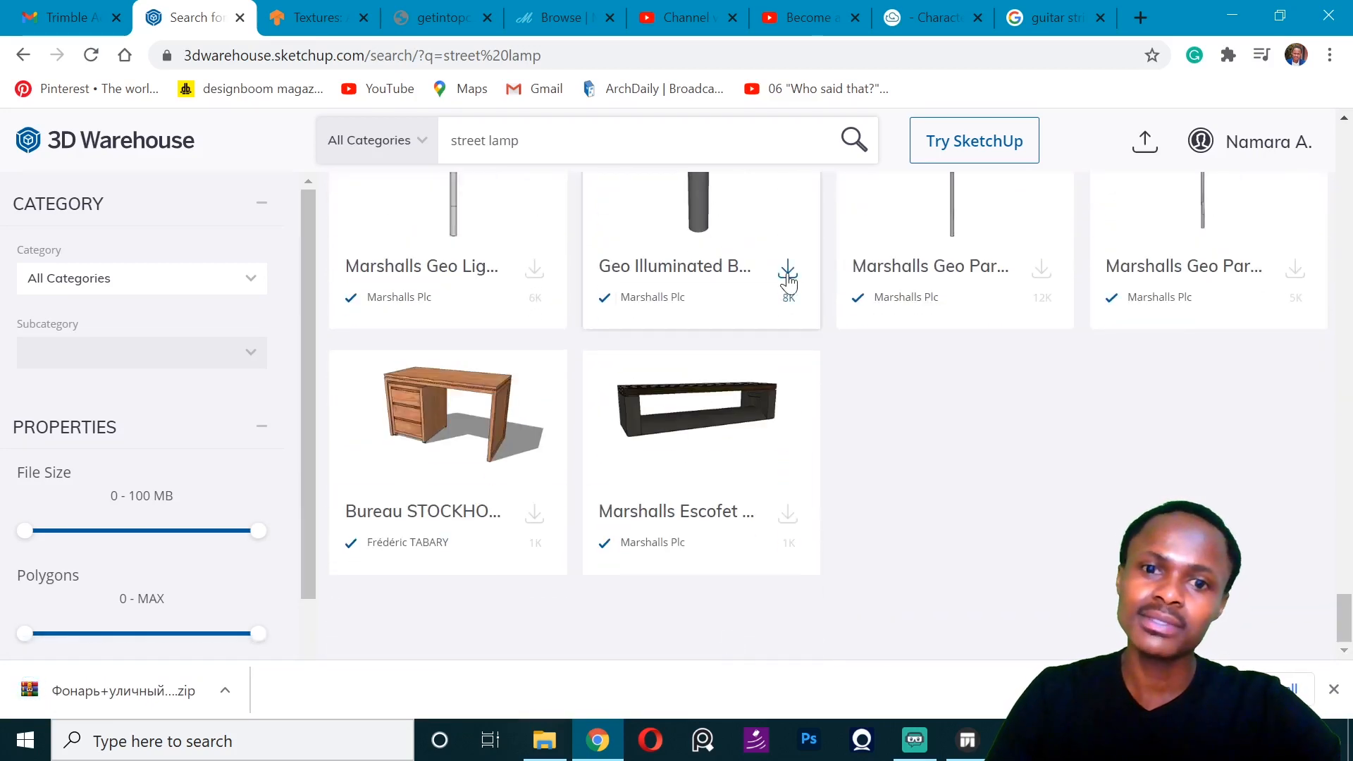
left_click(788, 273)
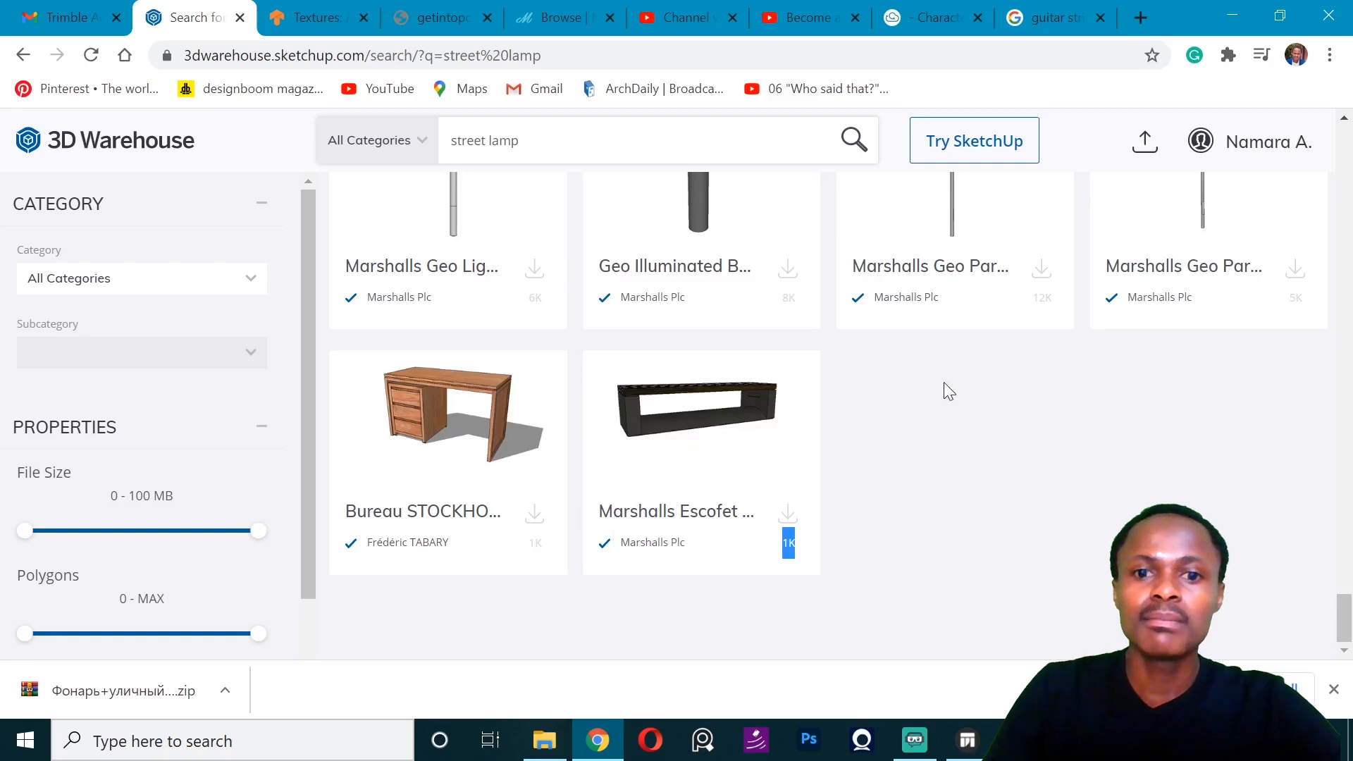
- Replace the street lamp search with a search for "tv stand"
scroll(785, 344, "up", 20)
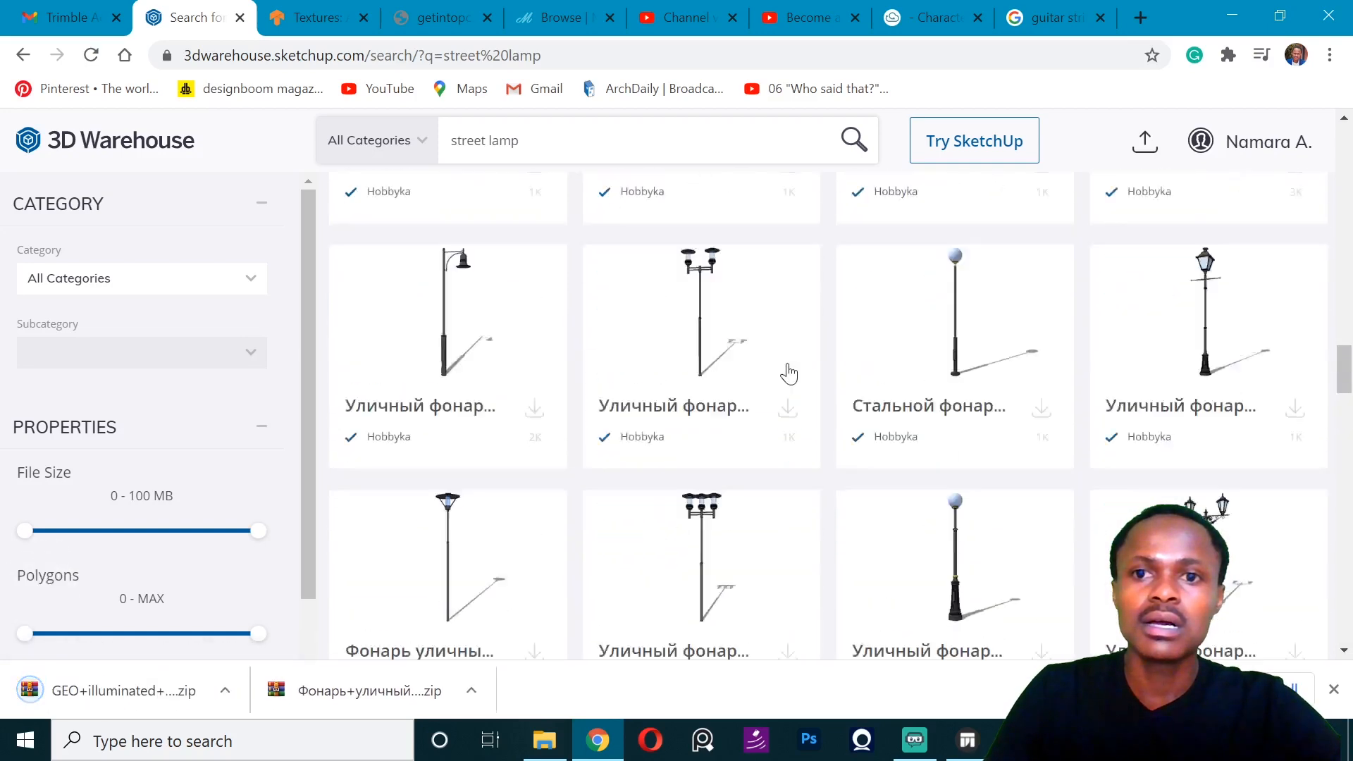
scroll(789, 374, "up", 5)
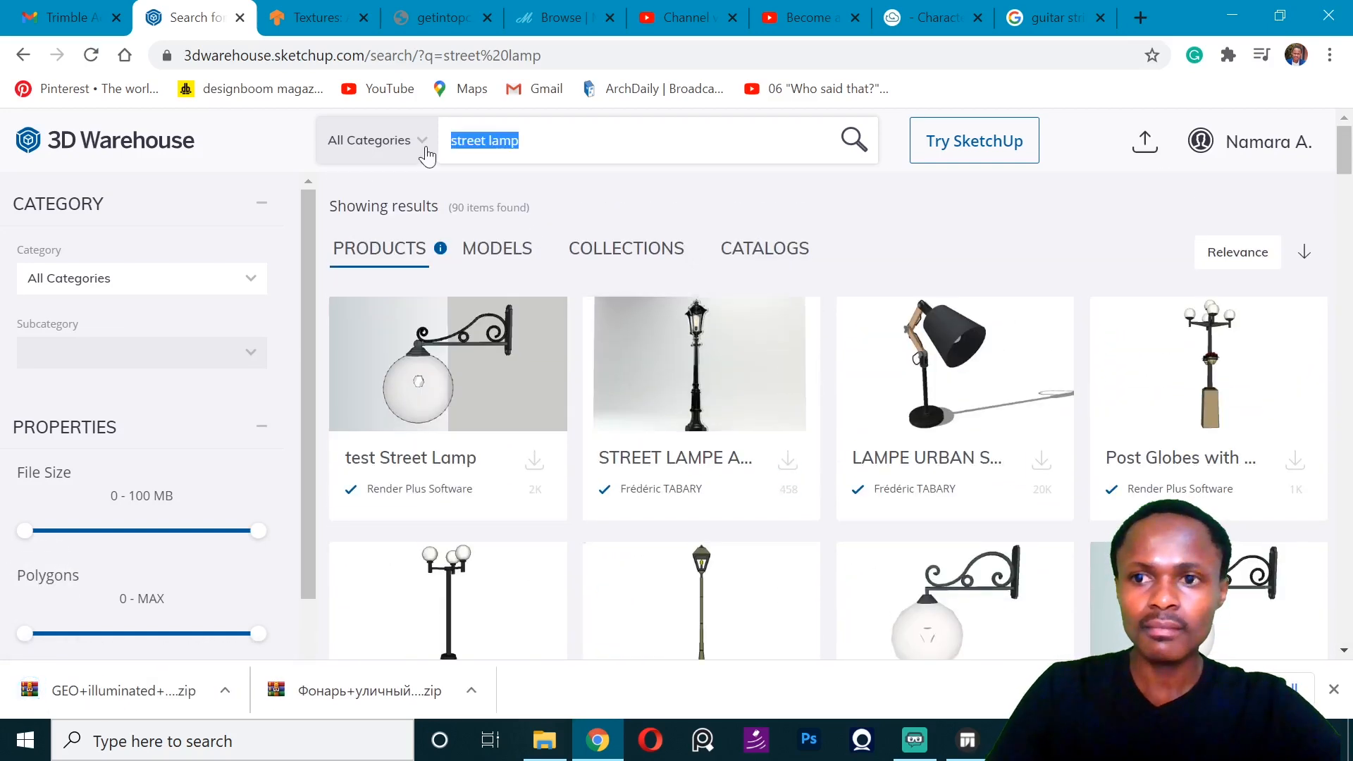
type("tv stan")
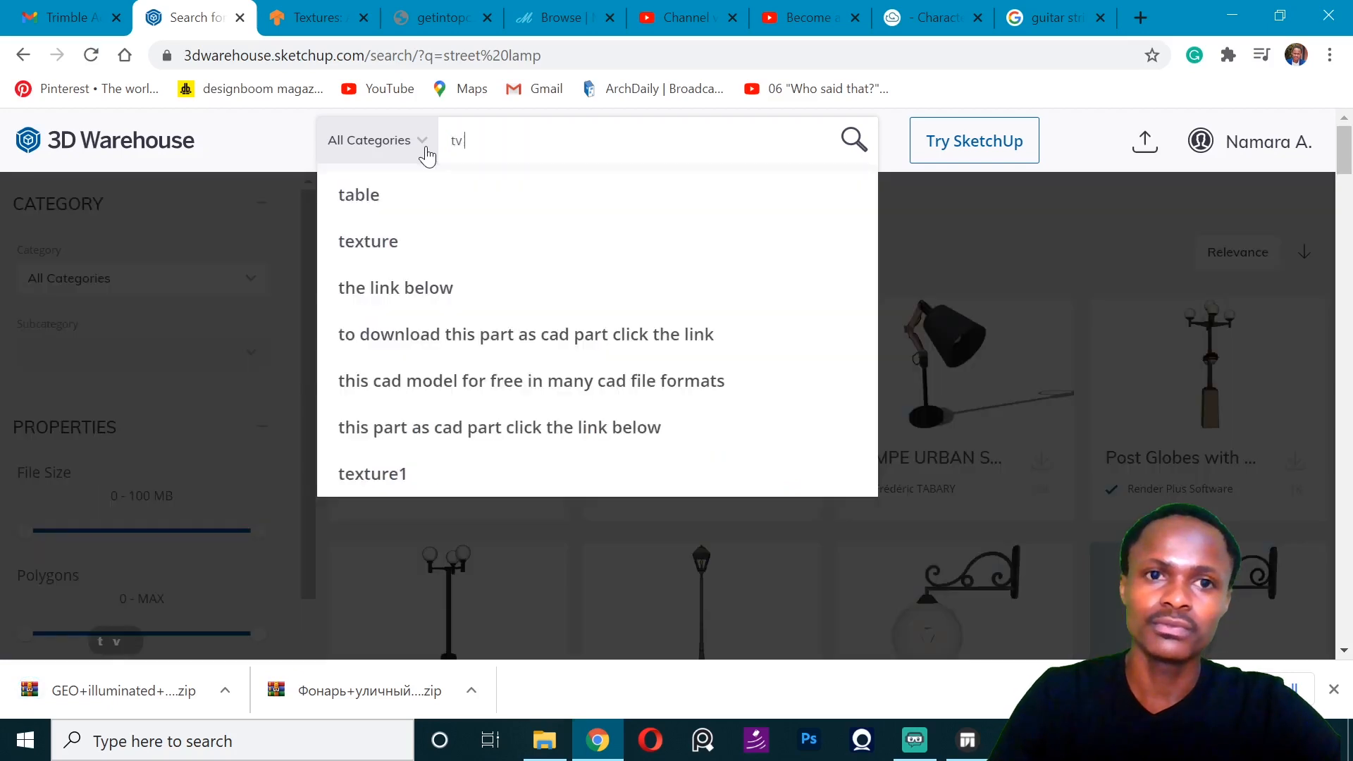
type("d")
key("Return")
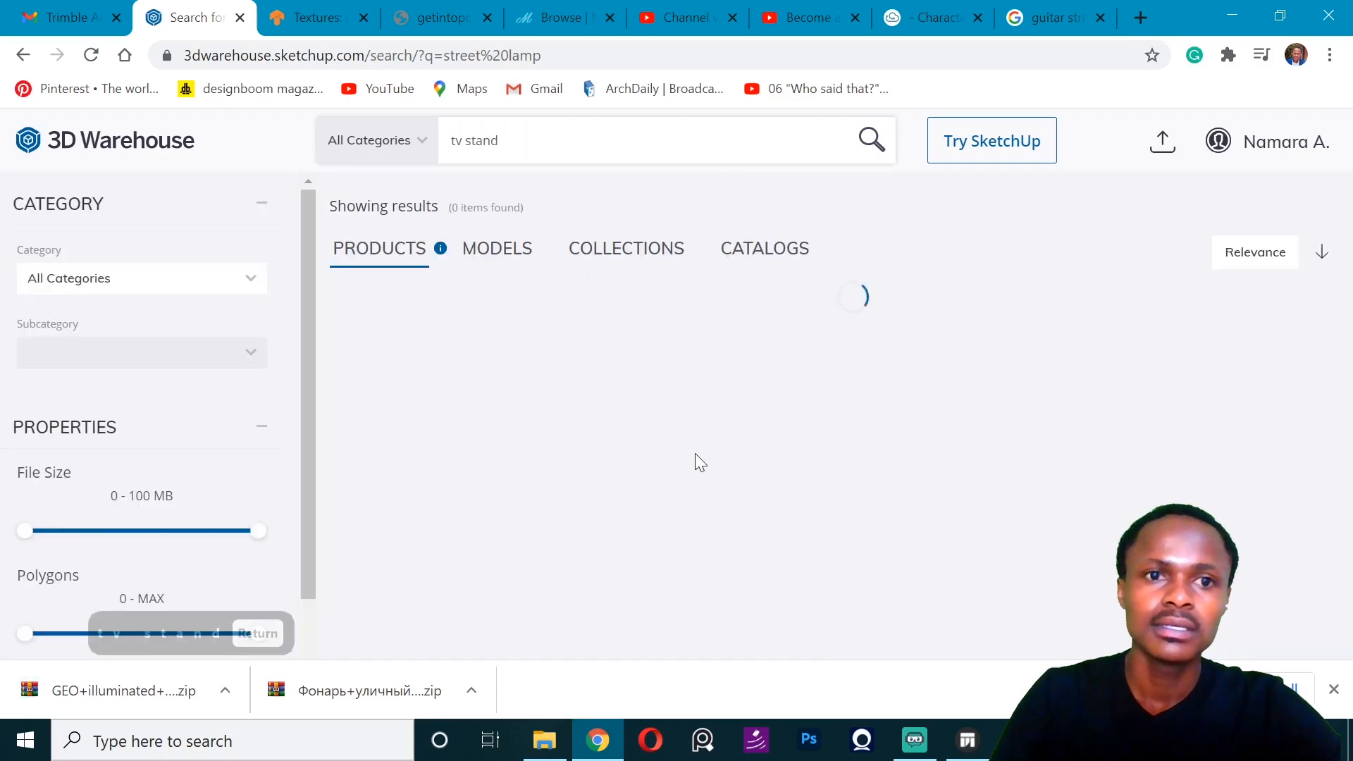
- Download a TV stand from the product results and switch the results to models
scroll(553, 371, "down", 4)
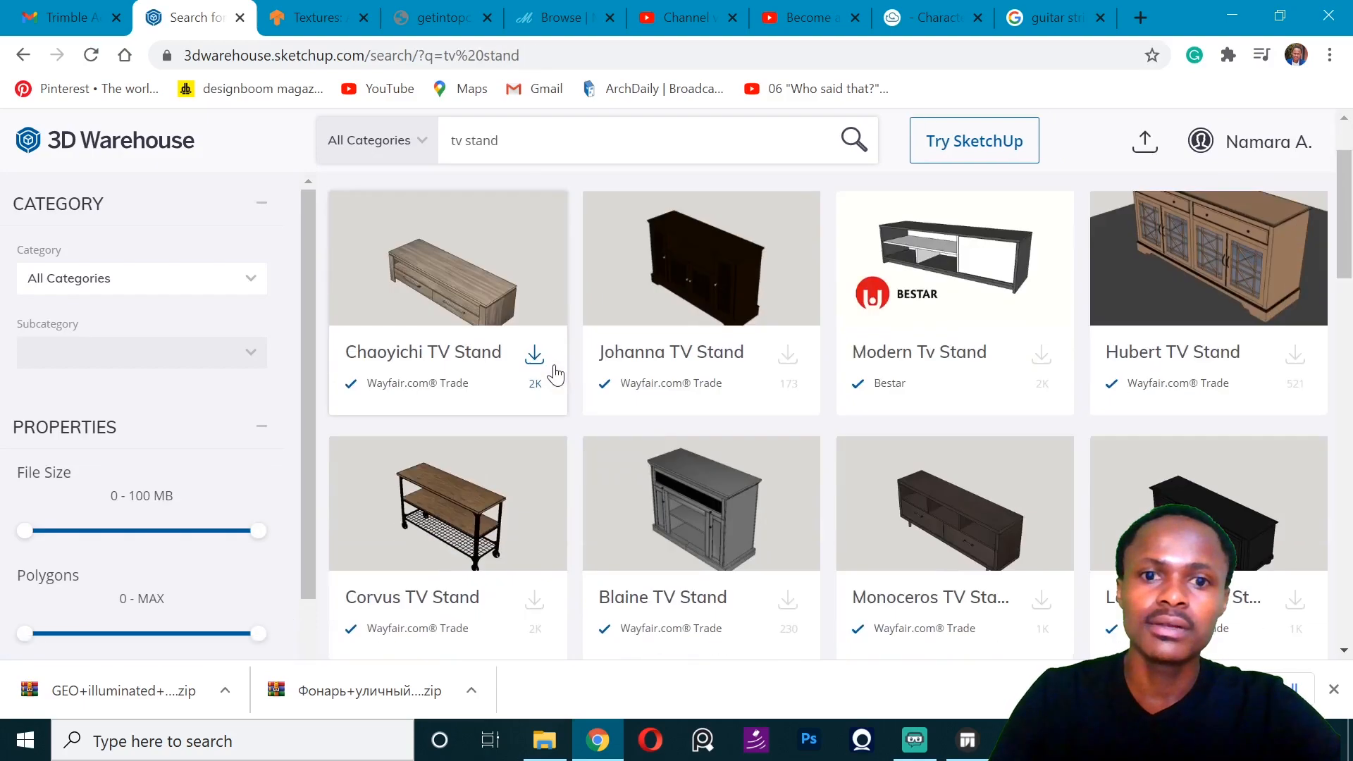
scroll(553, 371, "down", 10)
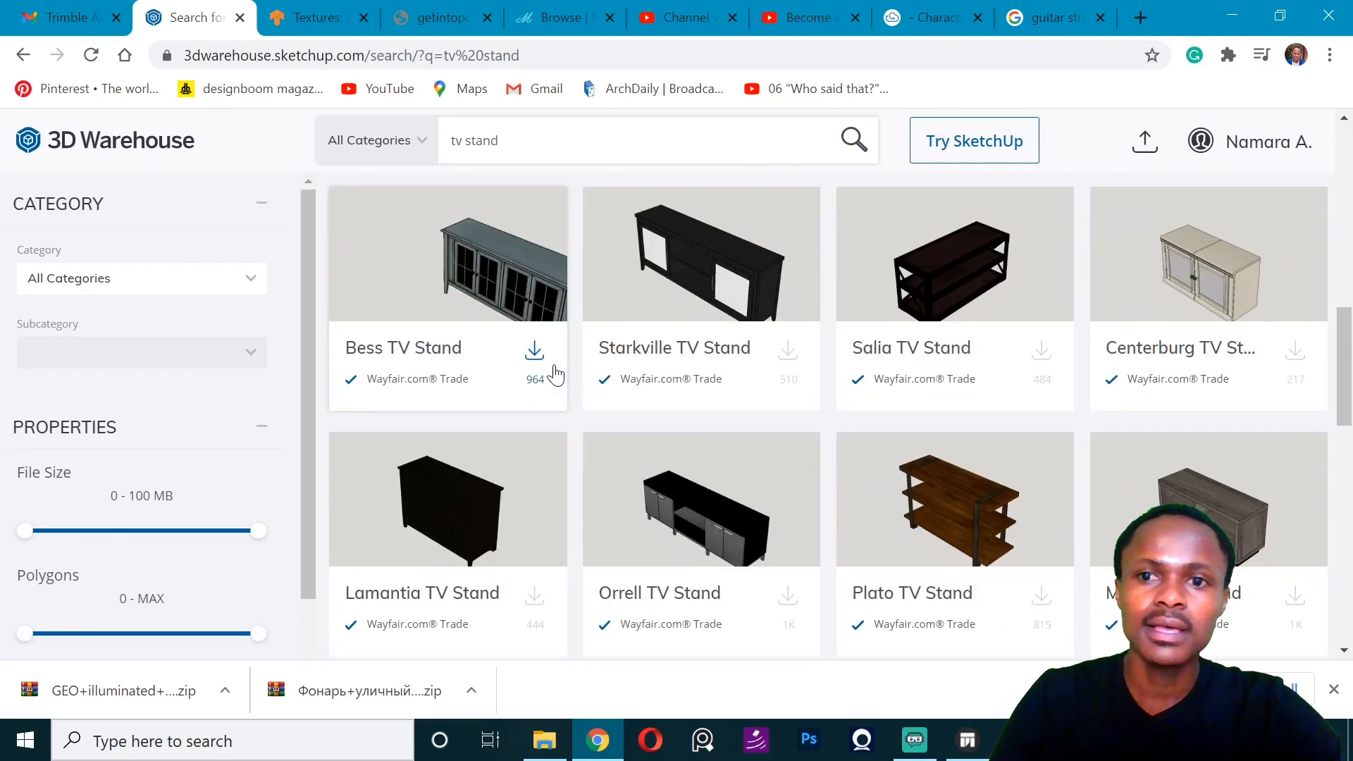
scroll(555, 367, "down", 10)
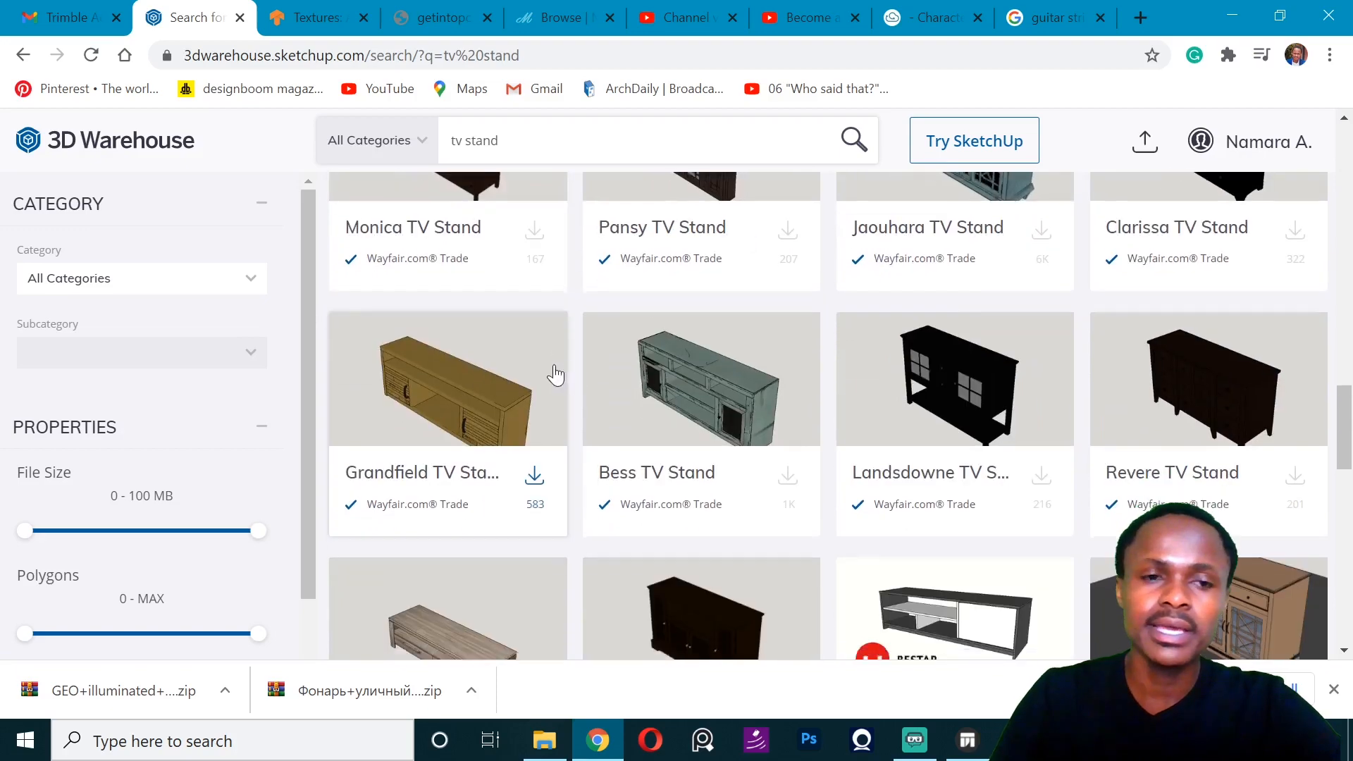
scroll(517, 338, "down", 18)
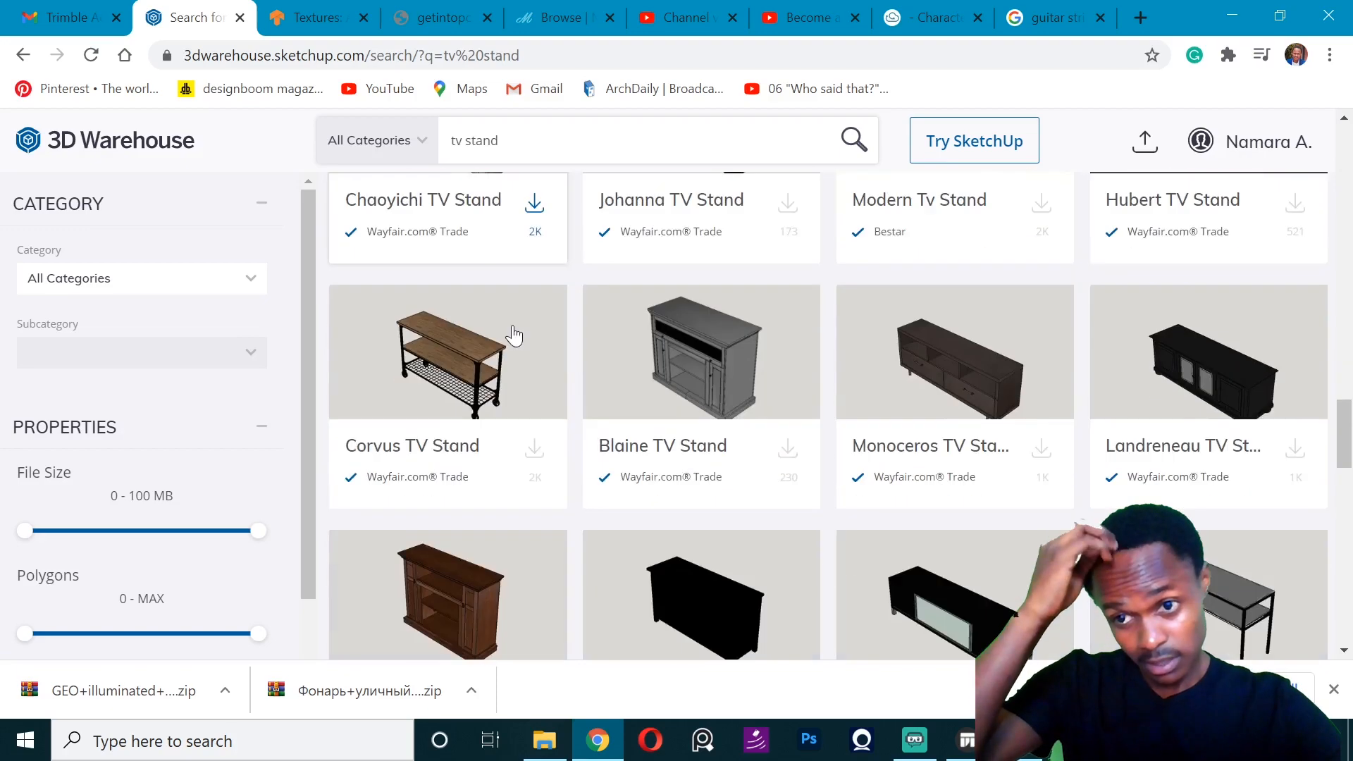
scroll(513, 336, "down", 12)
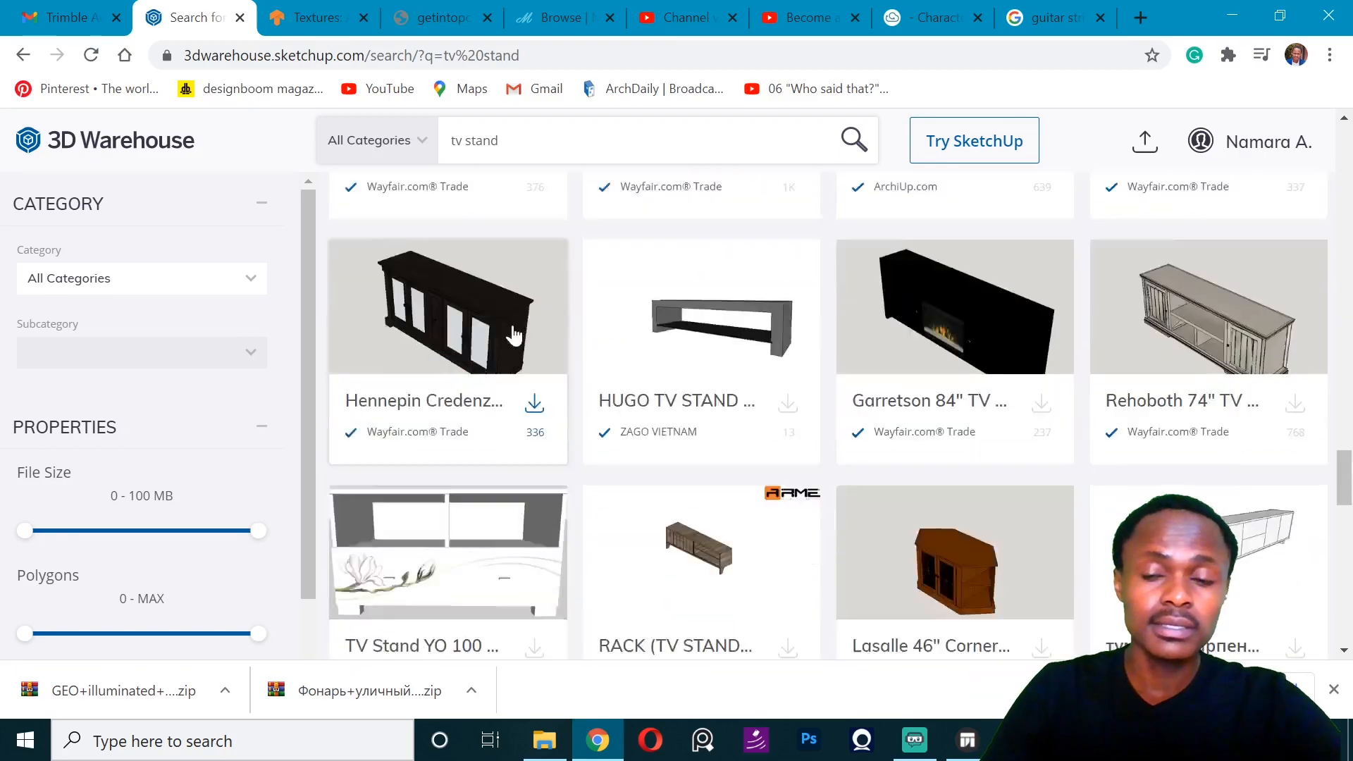
scroll(544, 557, "up", 4)
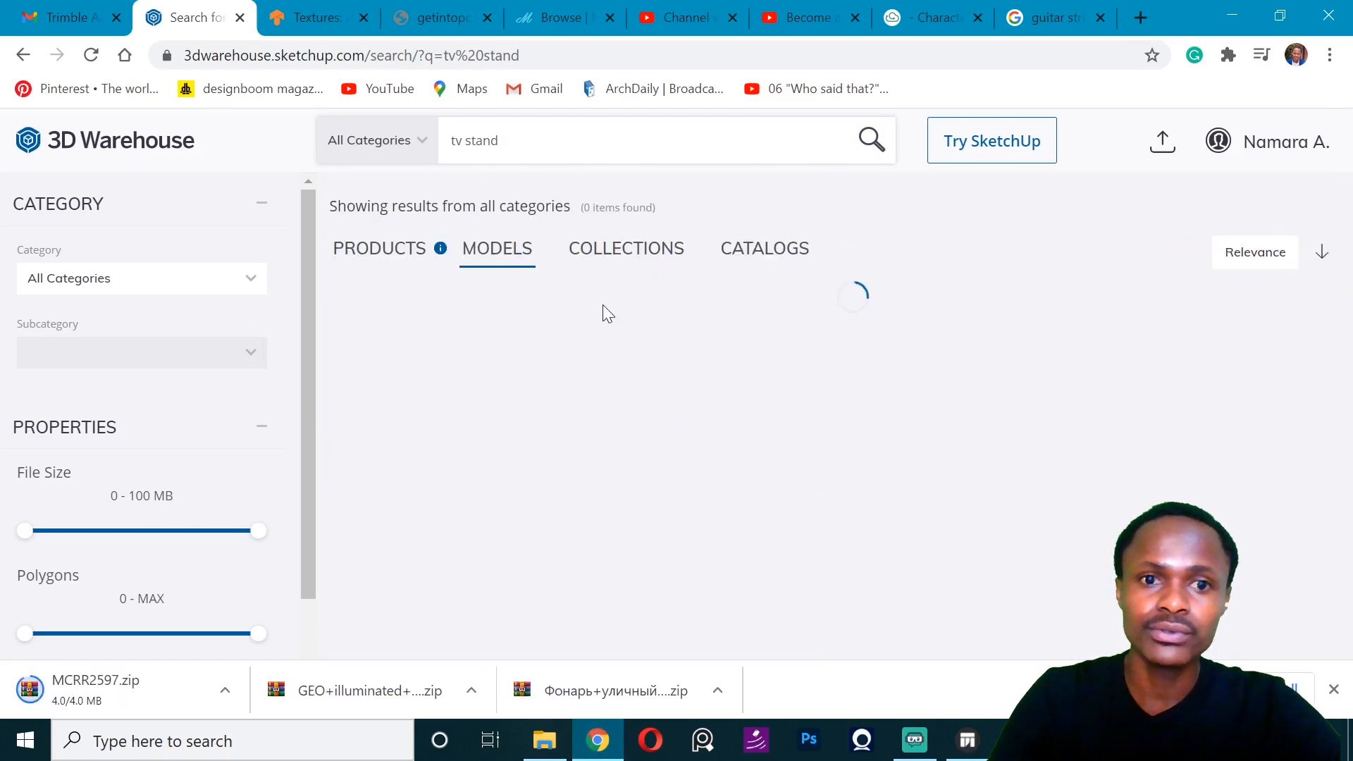
- Look through the TV stand model results for a suitable design to download
scroll(603, 315, "down", 2)
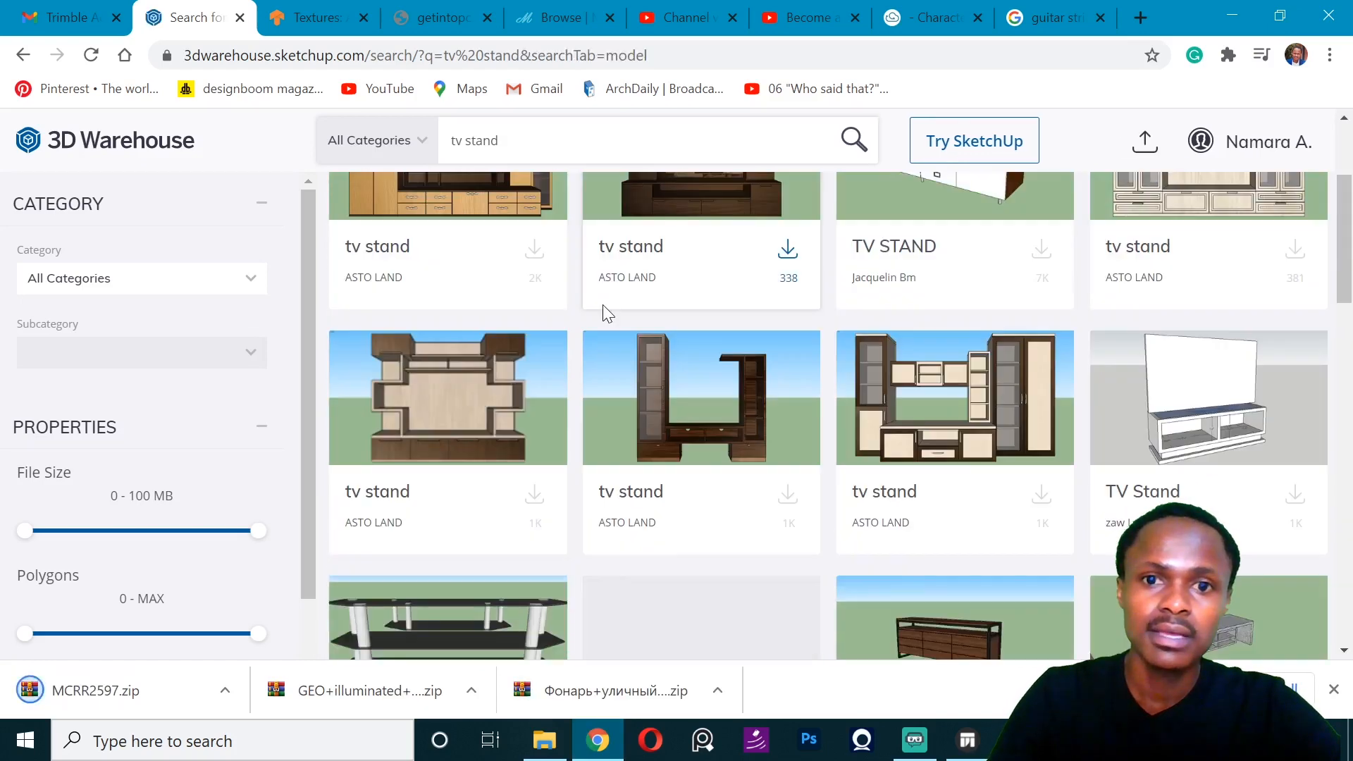
scroll(603, 314, "down", 3)
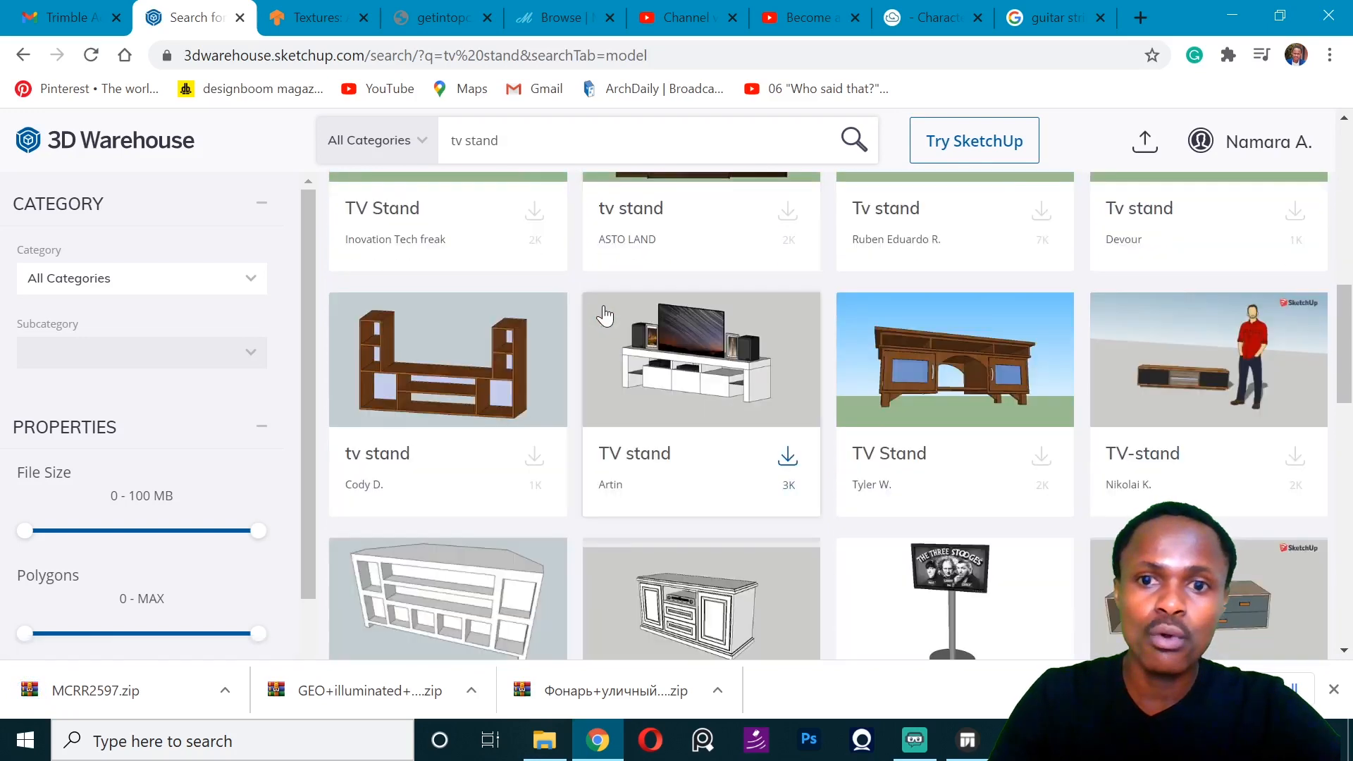
scroll(604, 315, "down", 7)
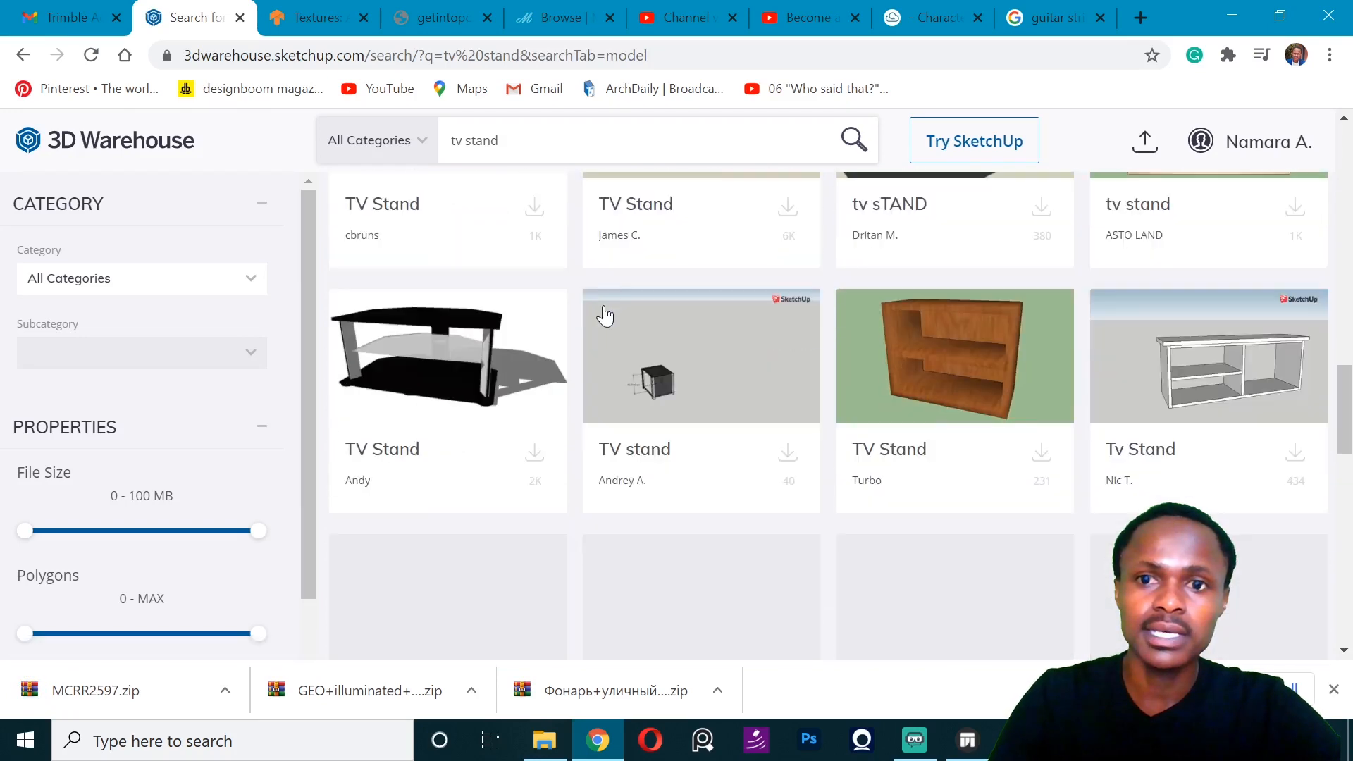
scroll(603, 314, "down", 4)
scroll(604, 314, "up", 6)
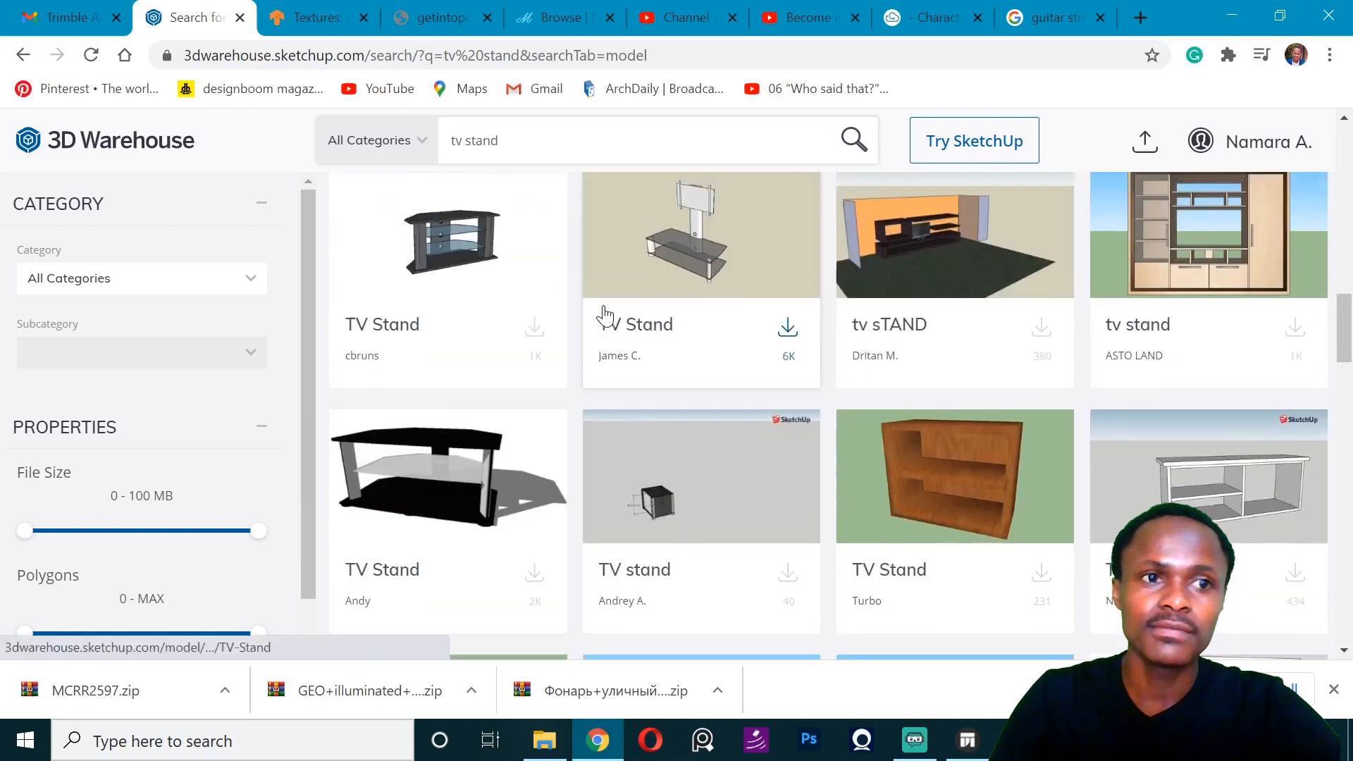
scroll(604, 315, "up", 10)
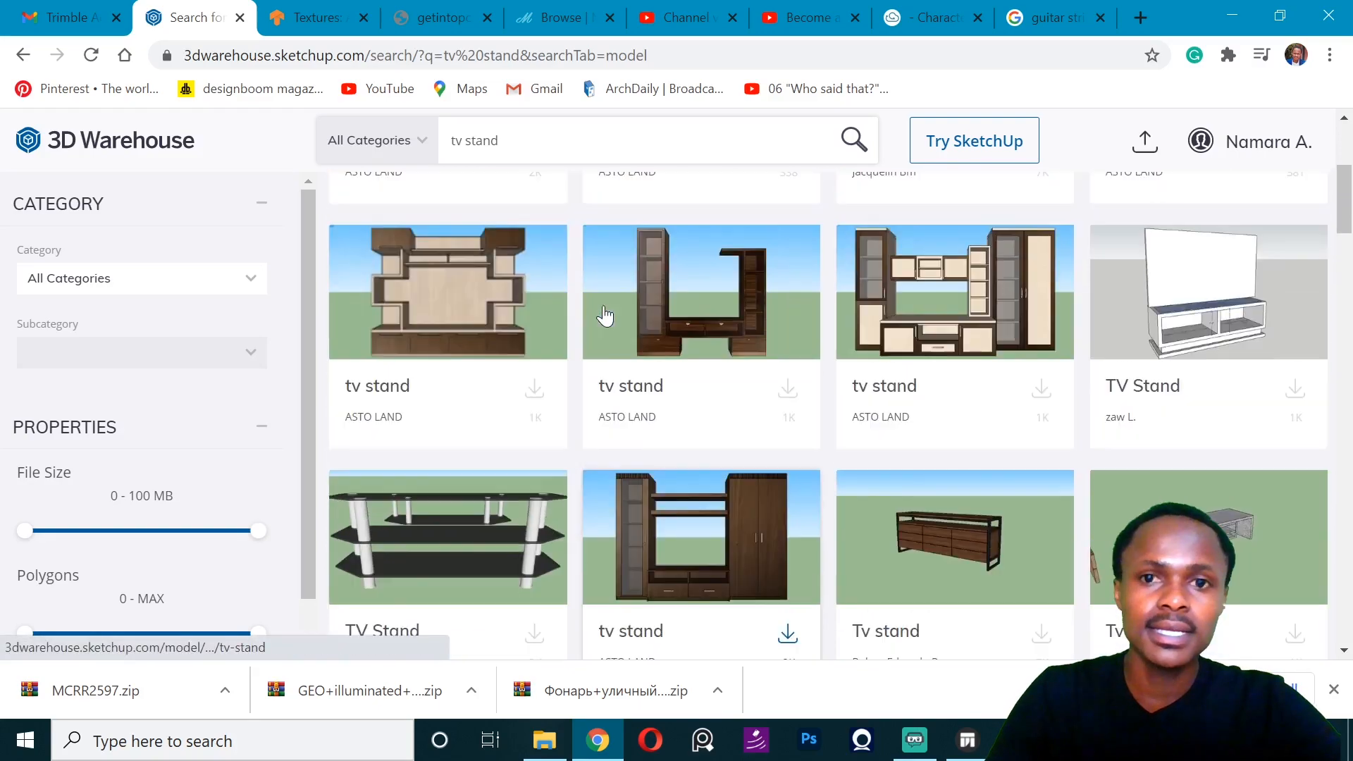
scroll(604, 315, "down", 5)
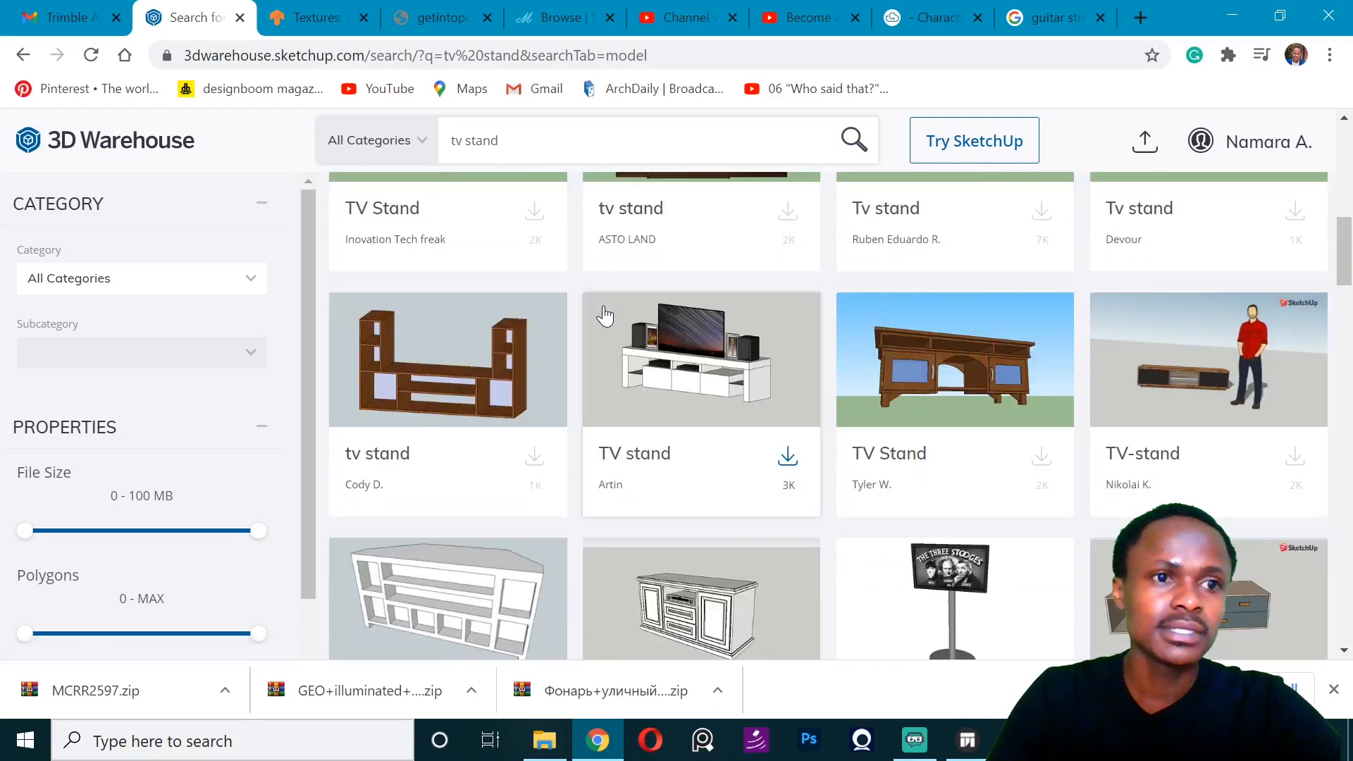
scroll(604, 314, "down", 15)
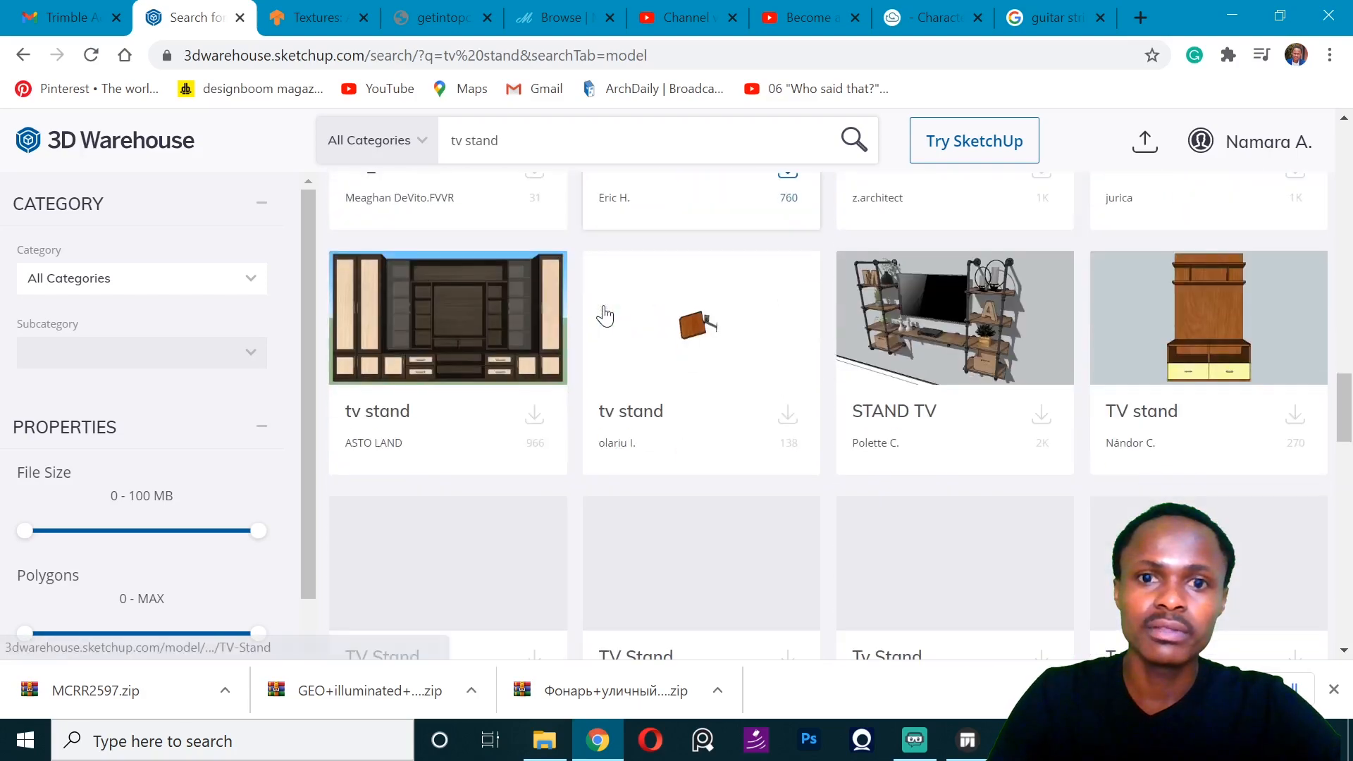
scroll(604, 315, "down", 10)
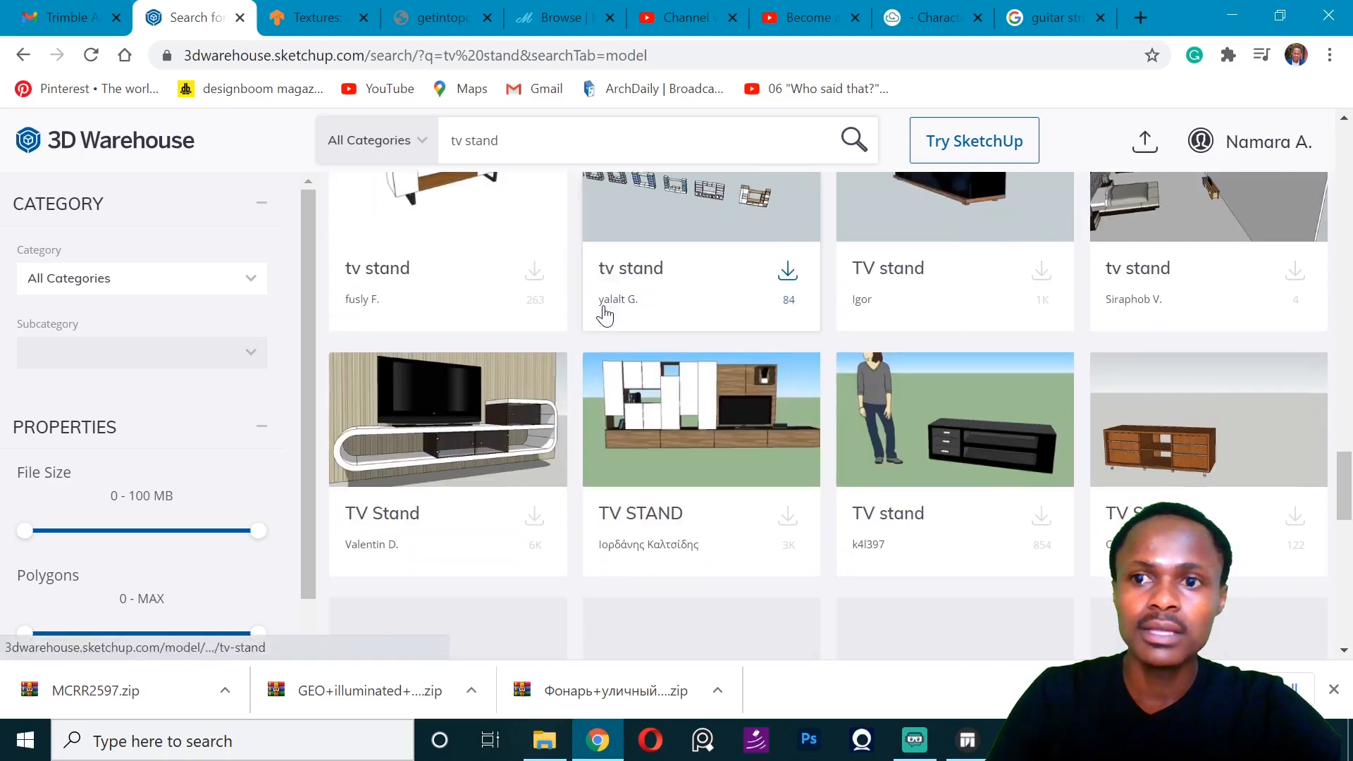
scroll(604, 314, "down", 1)
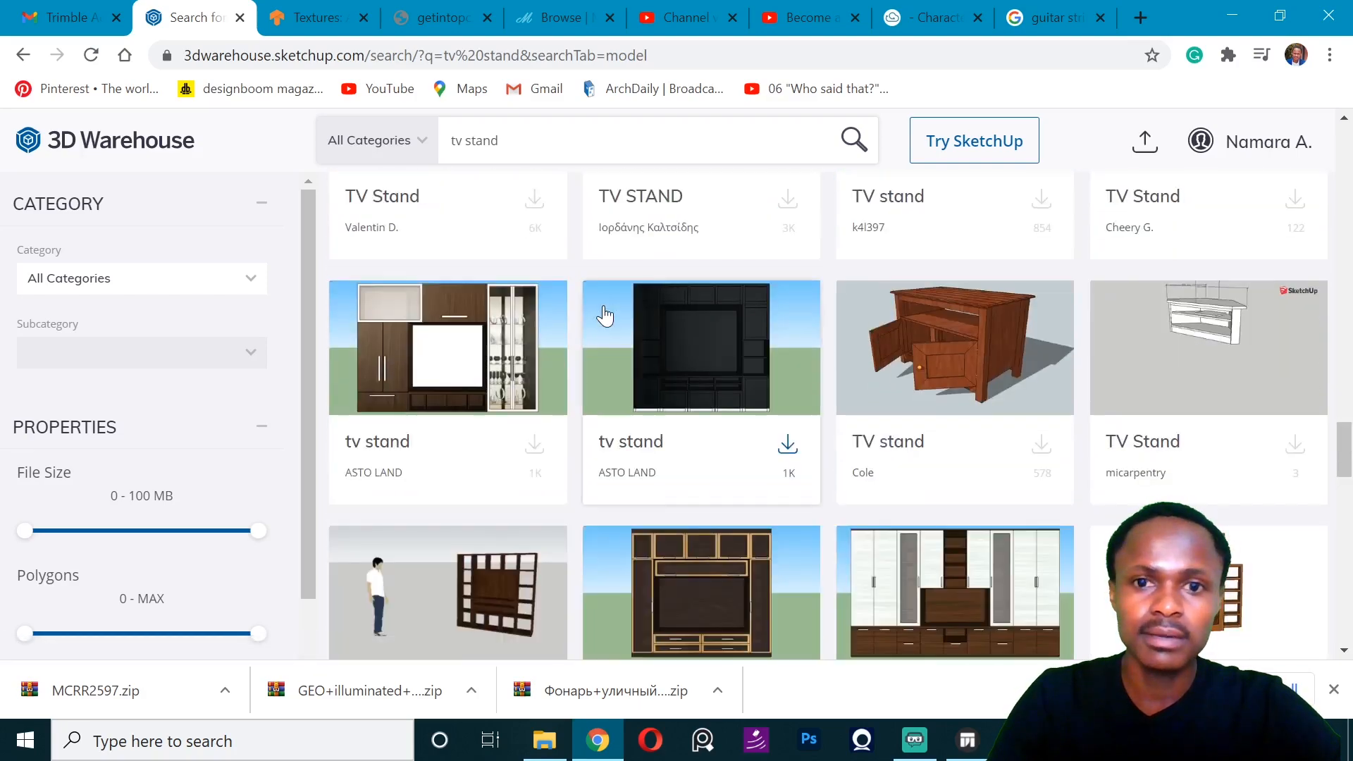
scroll(604, 315, "down", 10)
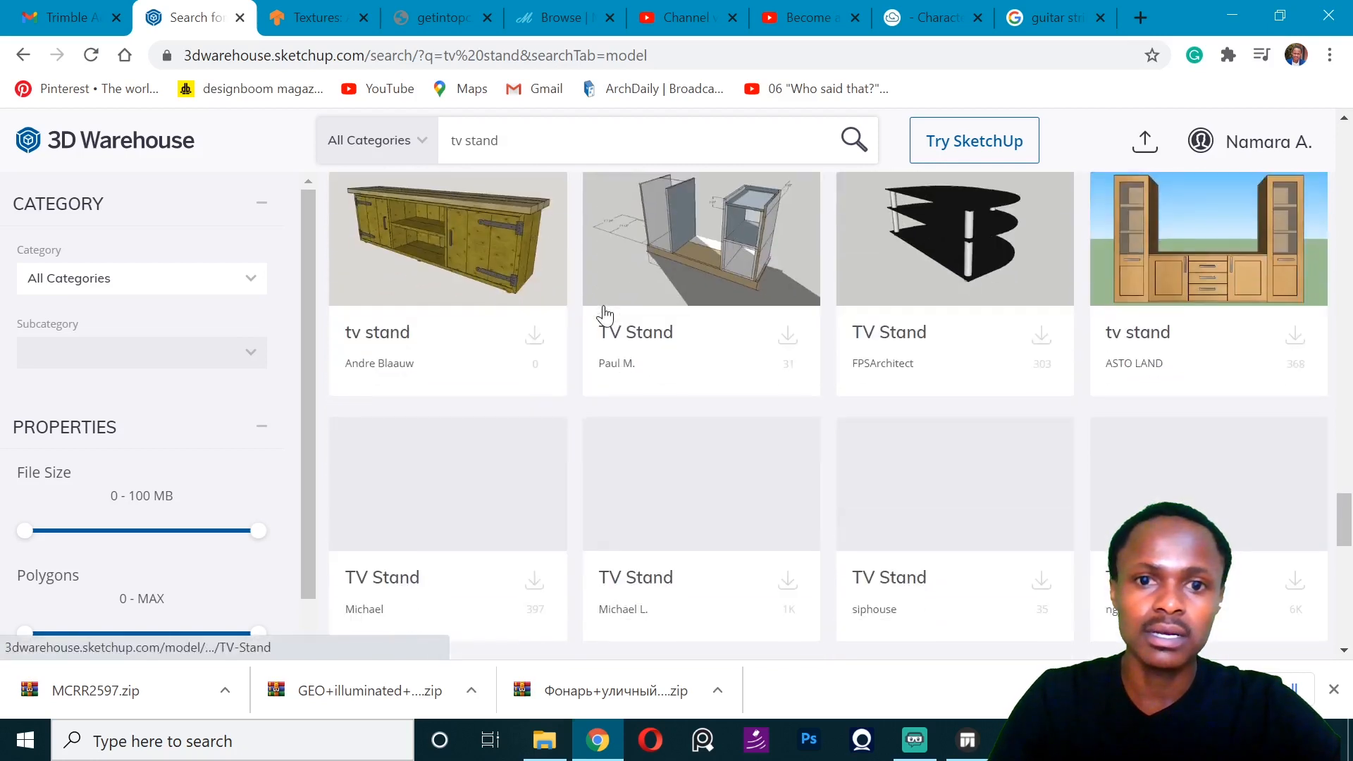
scroll(604, 314, "down", 3)
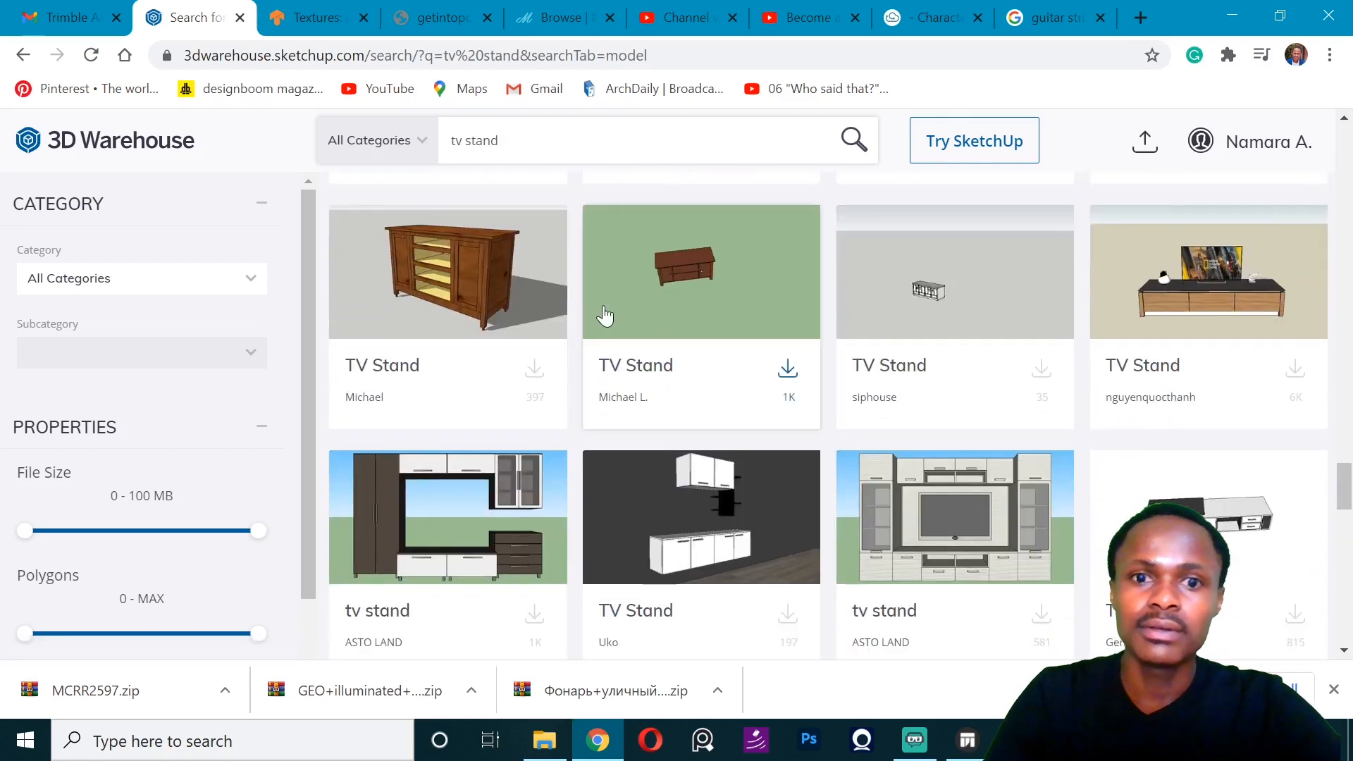
scroll(604, 314, "down", 3)
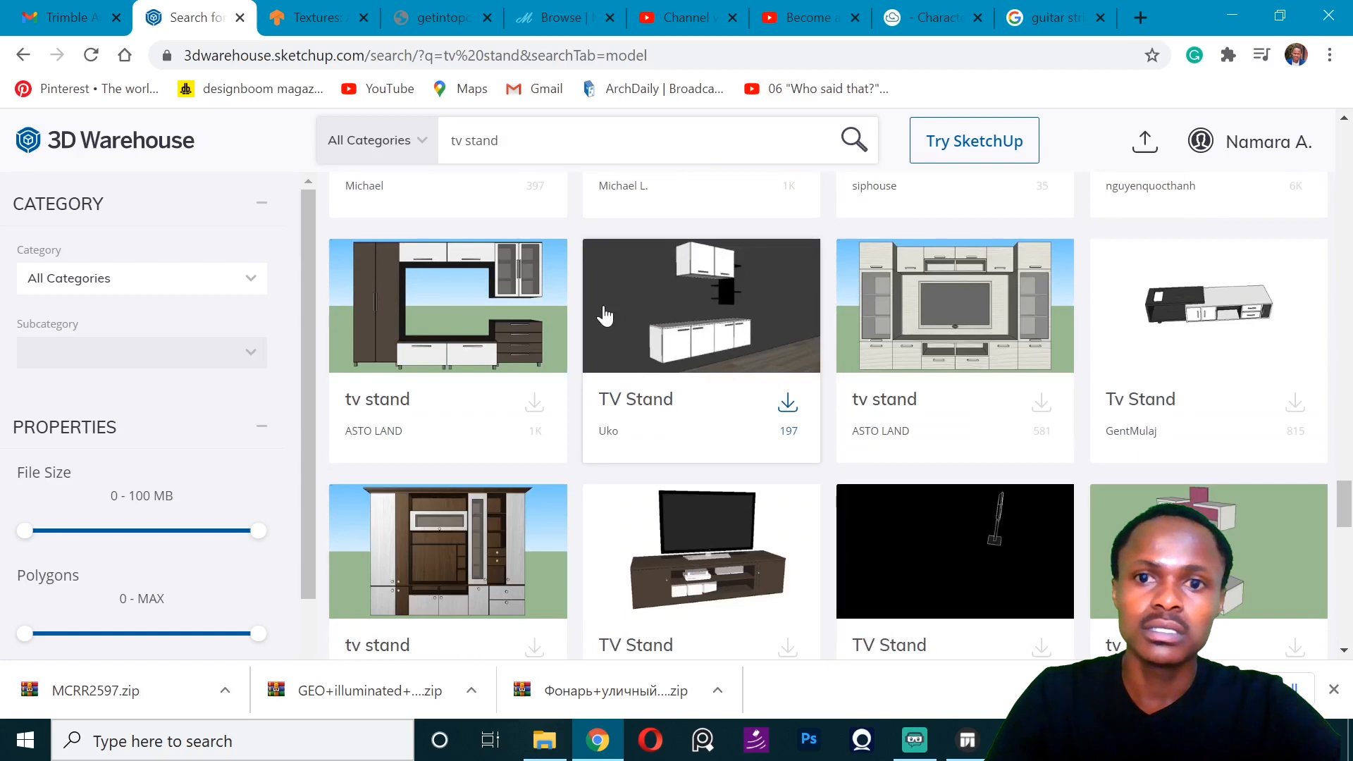
scroll(604, 314, "up", 1)
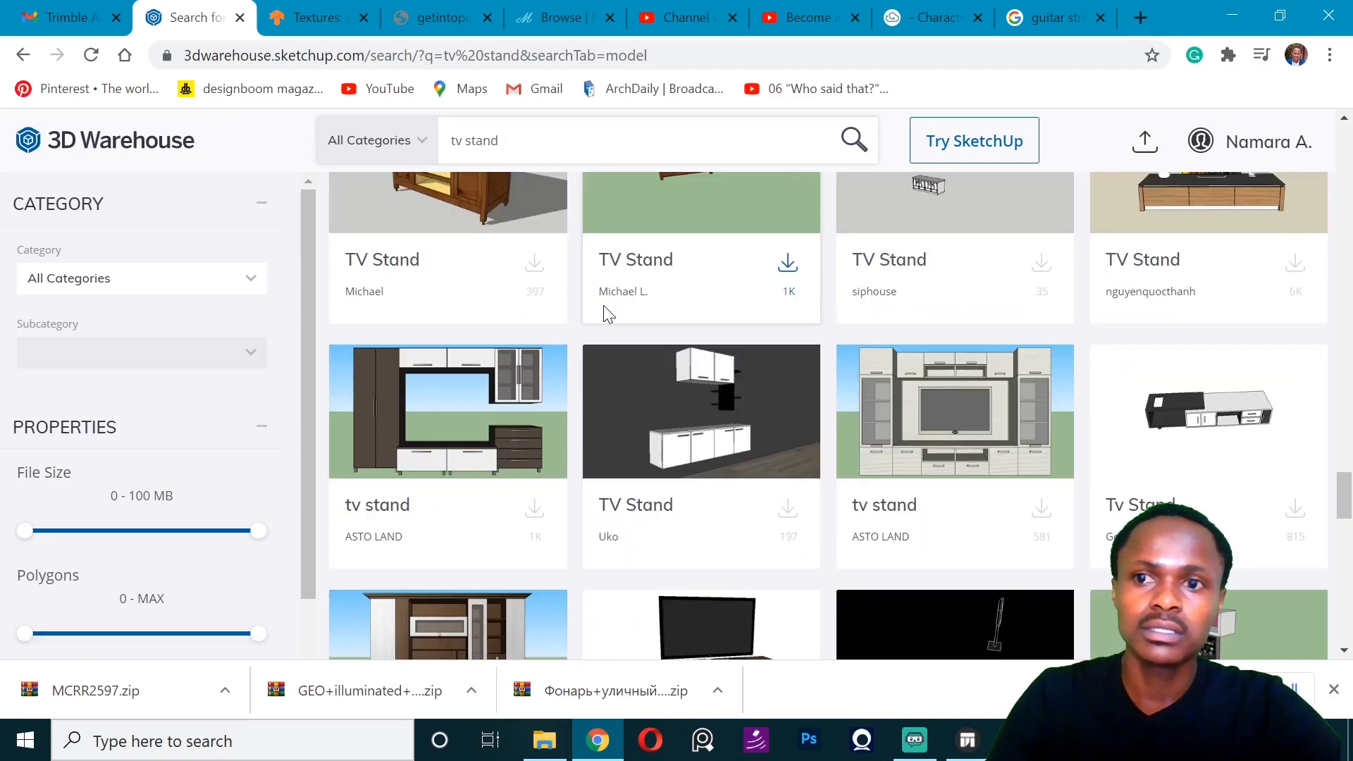
scroll(604, 310, "down", 5)
scroll(604, 311, "up", 2)
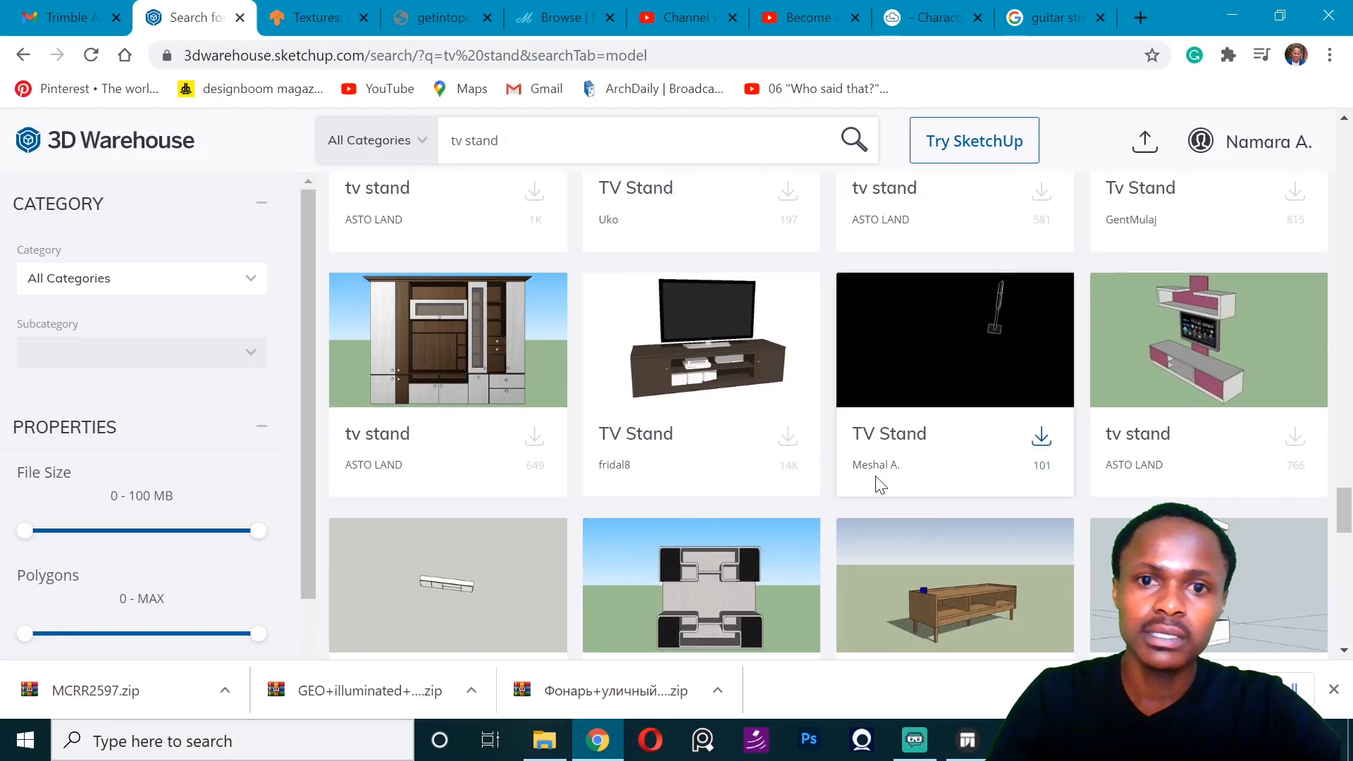
- Download the dark TV stand model with a flat-screen television on it as a Collada file
left_click(787, 442)
scroll(653, 553, "down", 3)
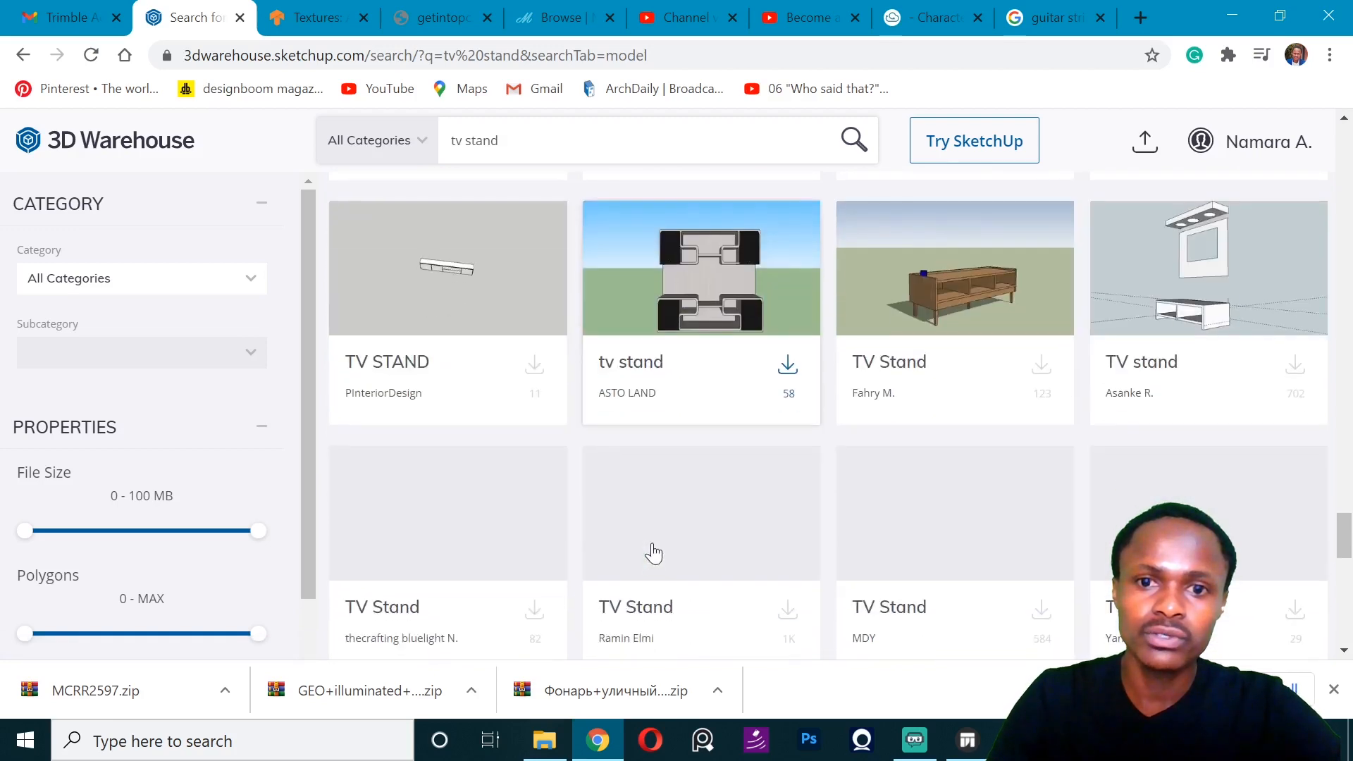
scroll(687, 438, "up", 3)
left_click(788, 330)
left_click(730, 507)
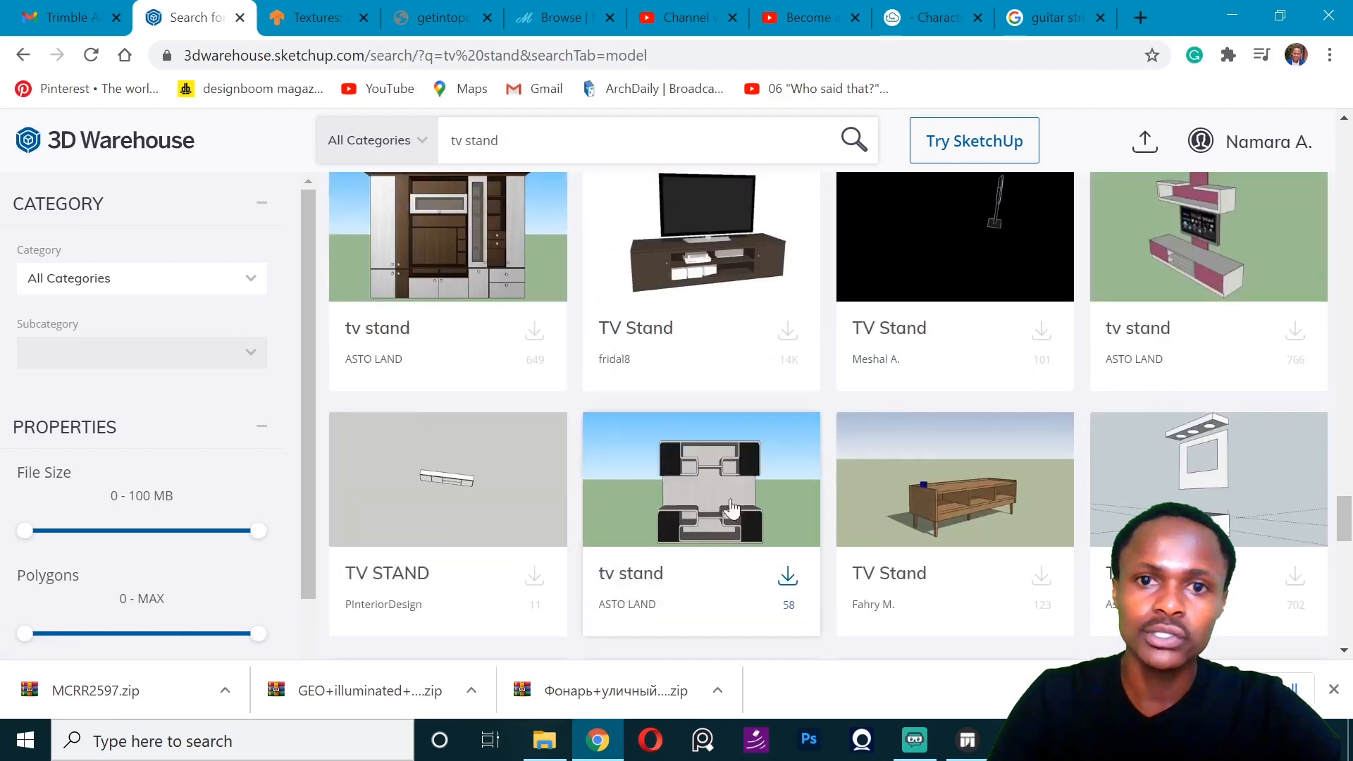
scroll(790, 459, "down", 8)
scroll(790, 459, "up", 10)
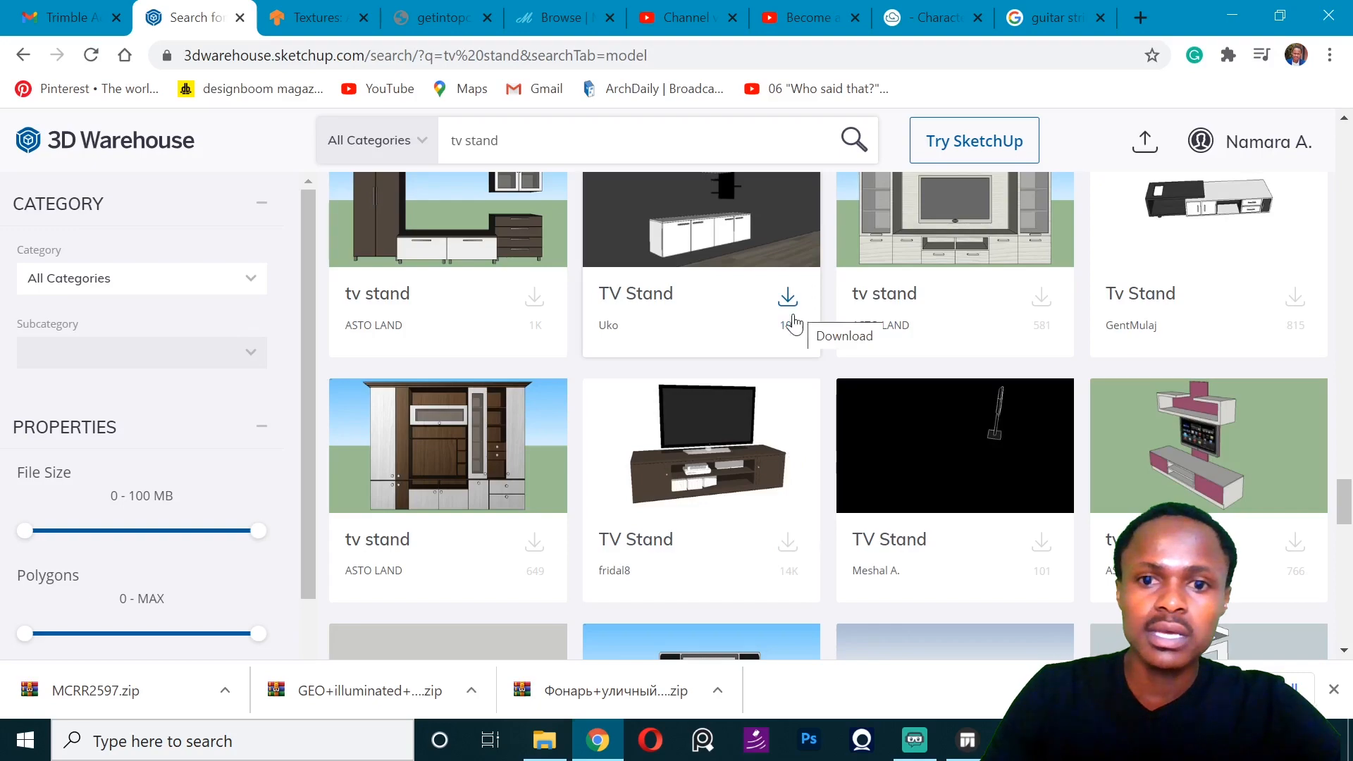
scroll(794, 323, "down", 6)
scroll(791, 326, "up", 6)
scroll(791, 326, "down", 3)
left_click(788, 330)
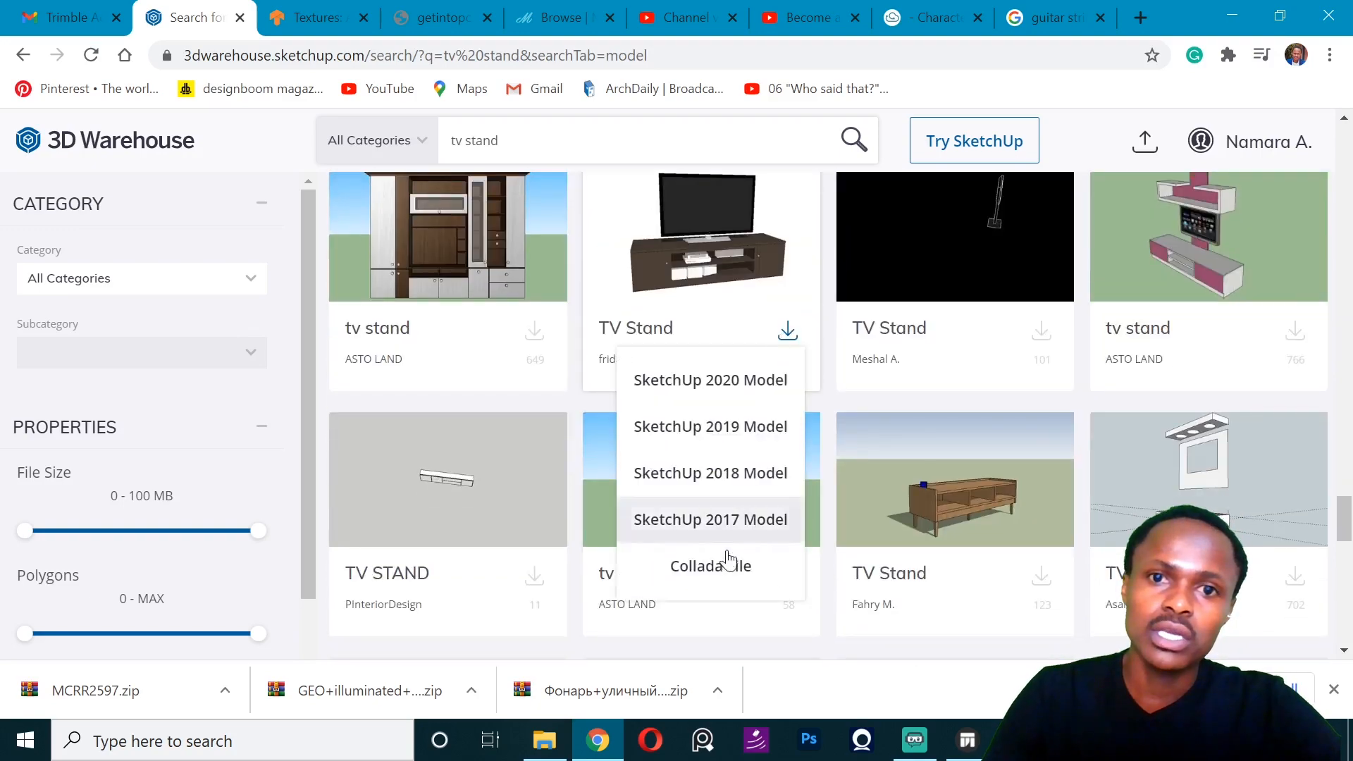
left_click(712, 565)
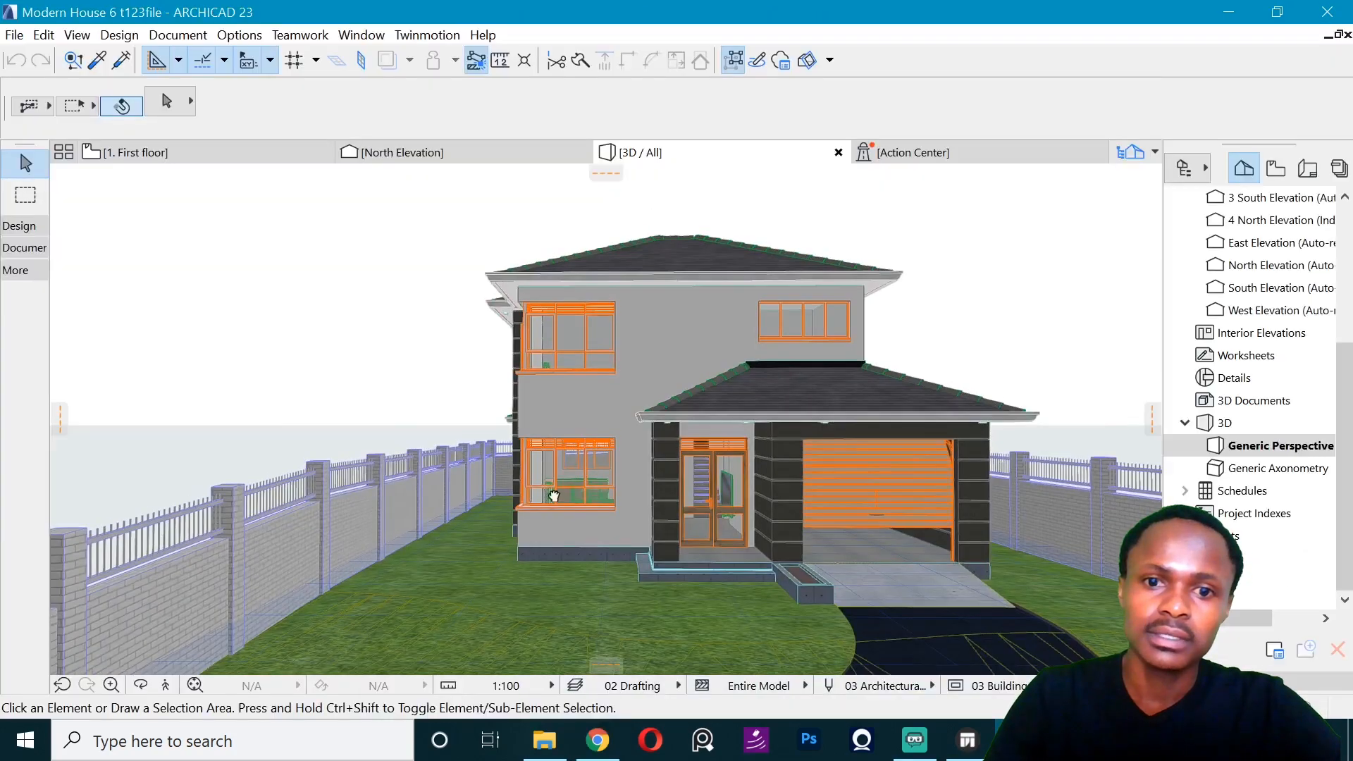
- Switch to ARCHICAD and examine the house's front entrance, boundary fence and rear side in the 3D view
scroll(677, 504, "up", 10)
scroll(502, 352, "down", 4)
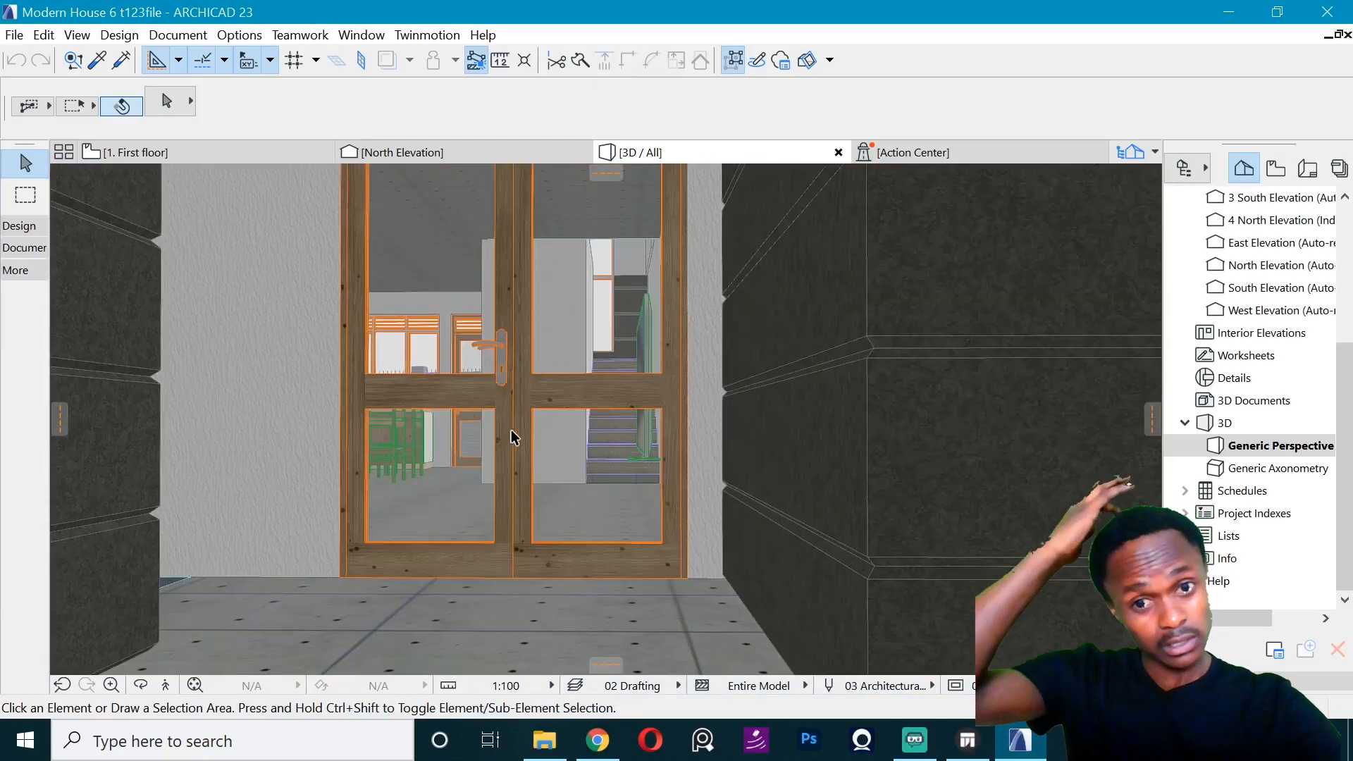
scroll(628, 470, "up", 5)
middle_click_drag(562, 450, 1062, 595)
scroll(674, 390, "up", 6)
middle_click_drag(674, 389, 1301, 589)
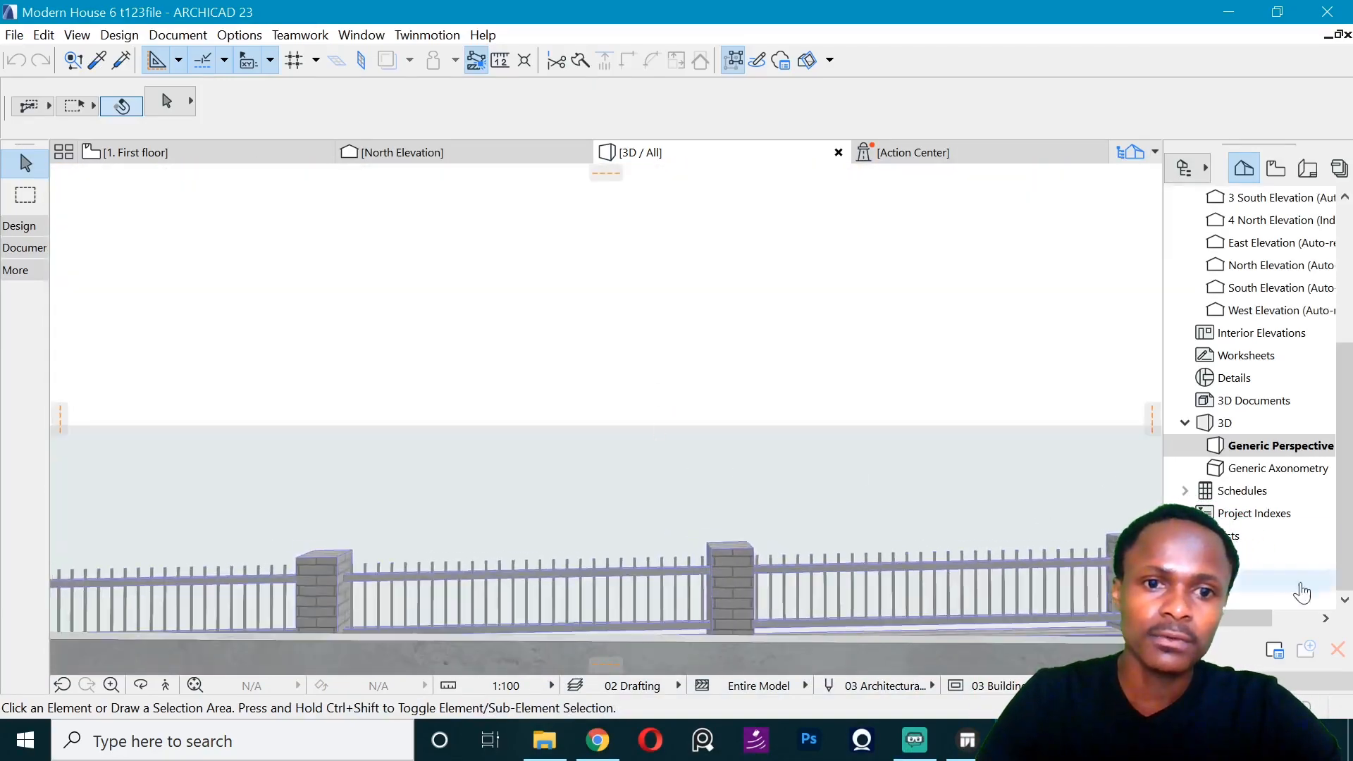
scroll(907, 443, "down", 8)
middle_click_drag(496, 410, 338, 420)
scroll(338, 420, "down", 4)
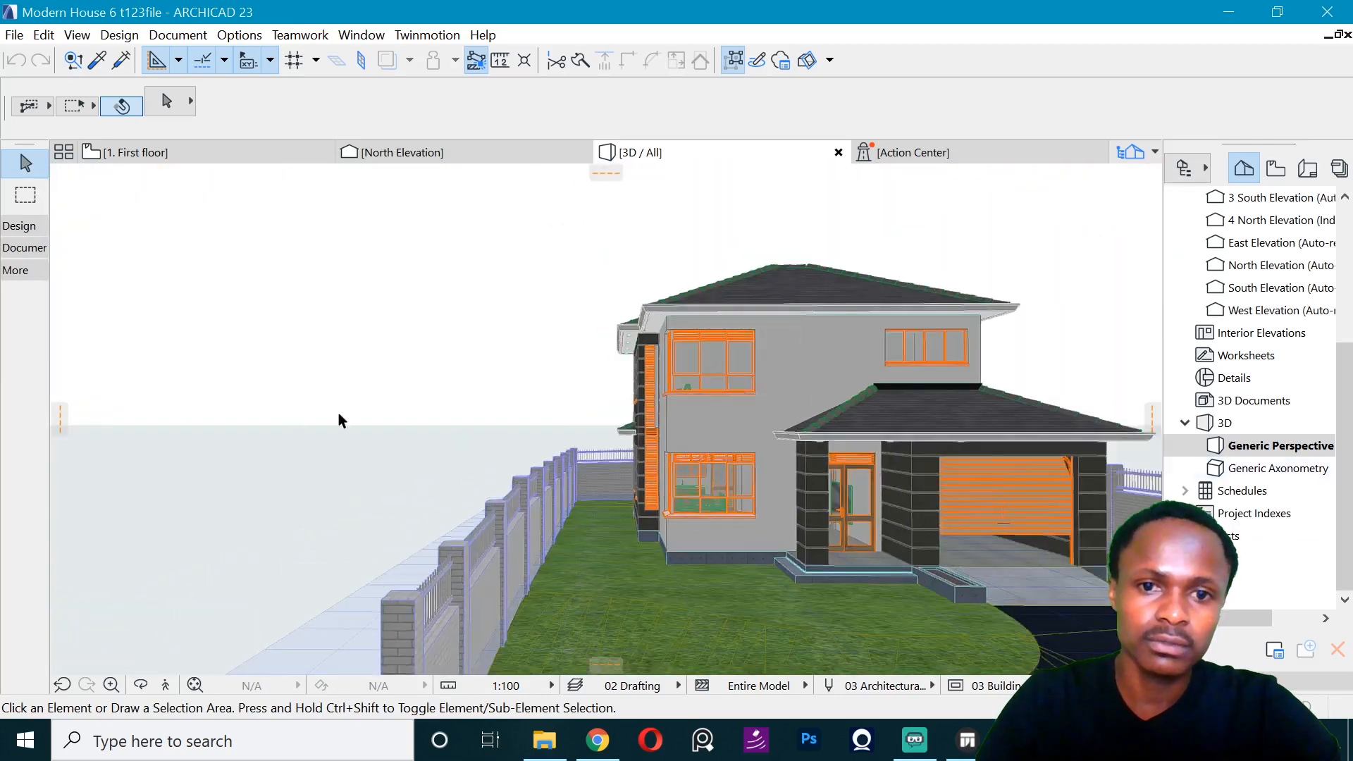
middle_click_drag(428, 489, 716, 501)
scroll(716, 500, "up", 4)
middle_click_drag(649, 435, 866, 318, "shift")
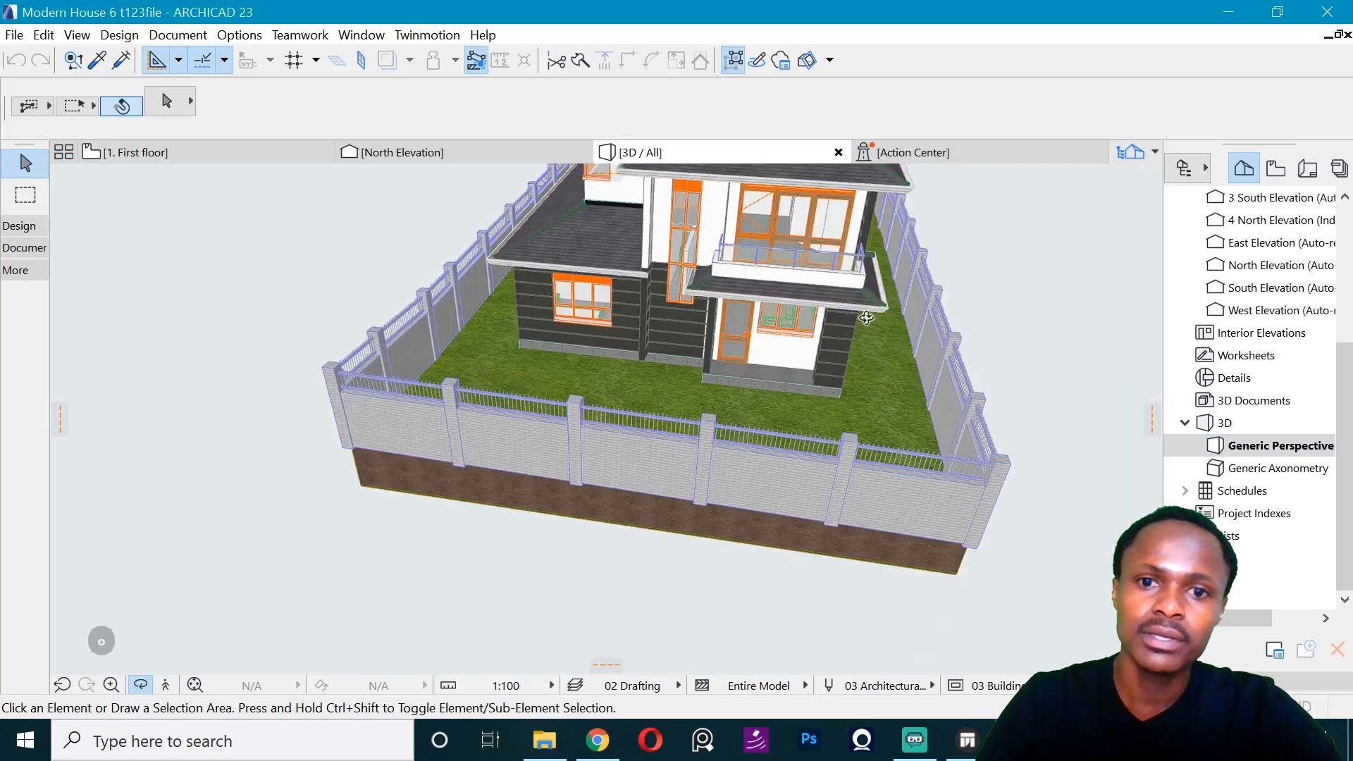
- Examine the front facade of the house in 3D, with the entrance door, garage and roofs
scroll(842, 223, "up", 5)
middle_click_drag(605, 420, 591, 470, "shift")
scroll(589, 479, "up", 5)
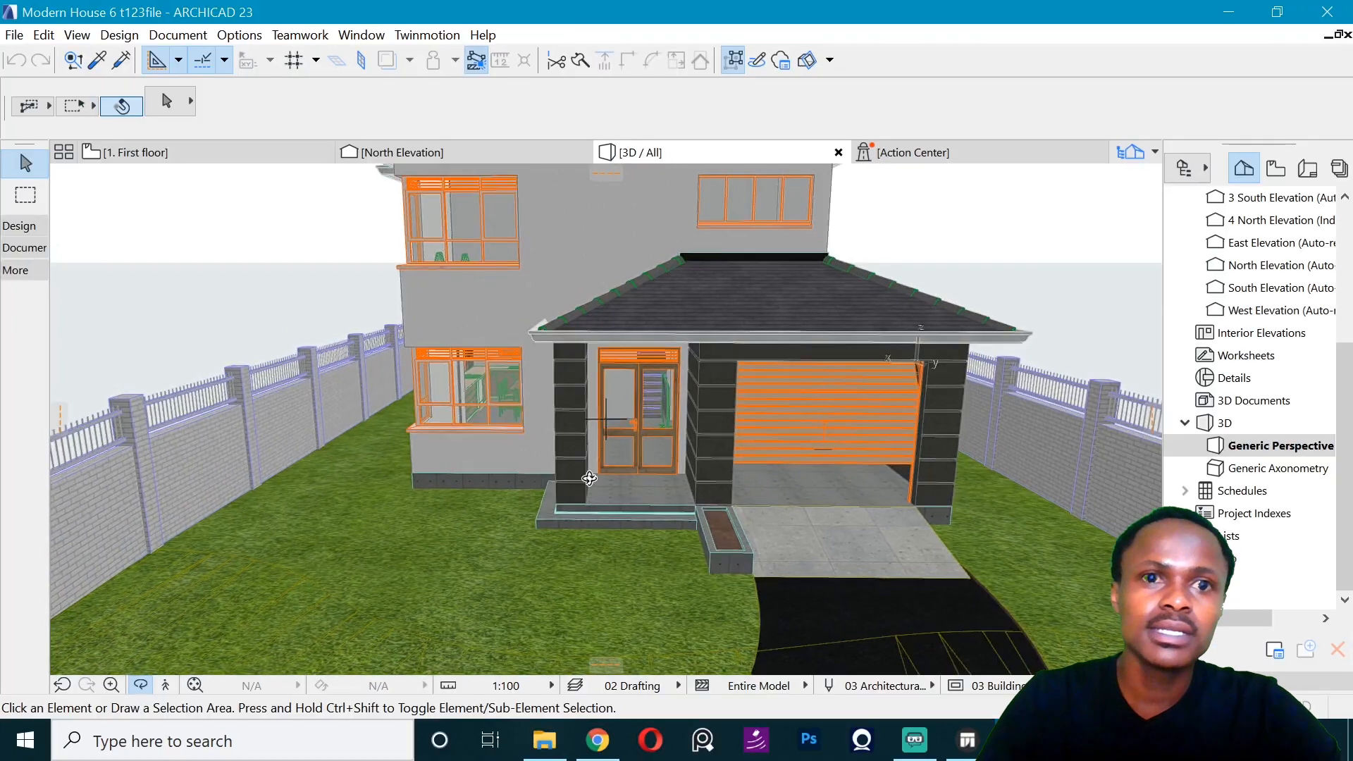
middle_click_drag(802, 367, 768, 458)
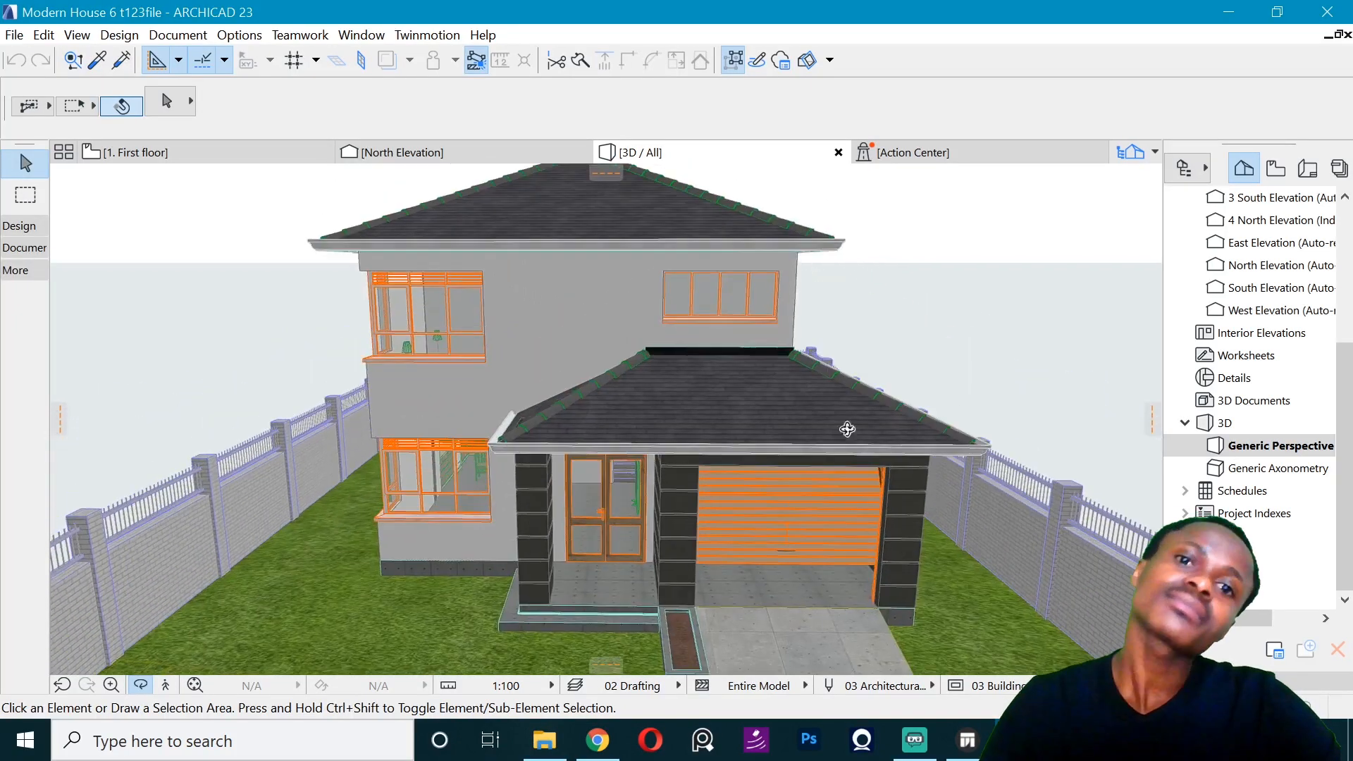
left_click_drag(888, 392, 1001, 240)
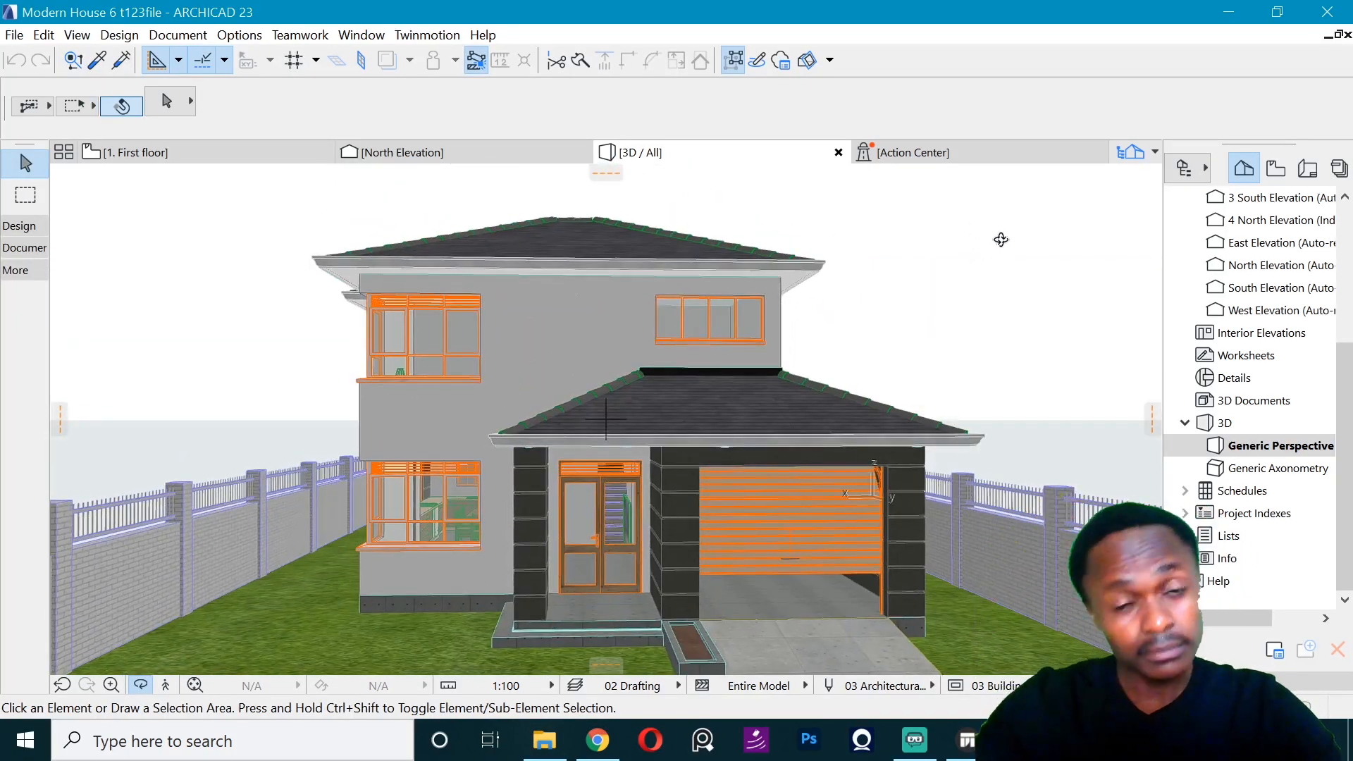
scroll(647, 484, "up", 1)
middle_click_drag(748, 599, 785, 531)
scroll(664, 316, "up", 1)
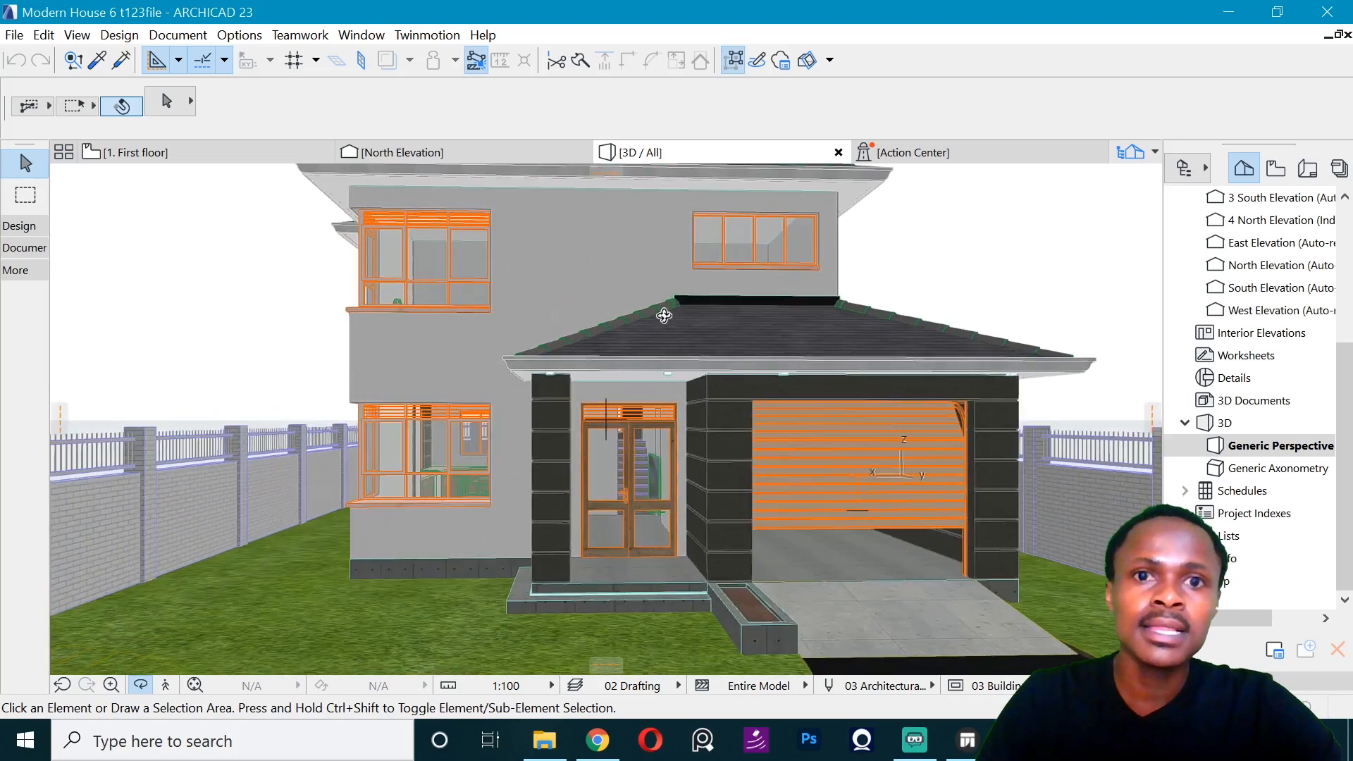
- Set the Twinmotion synchronization merge option to No merge, expanding the substitution, optimization and connexion options before accepting
left_click(427, 35)
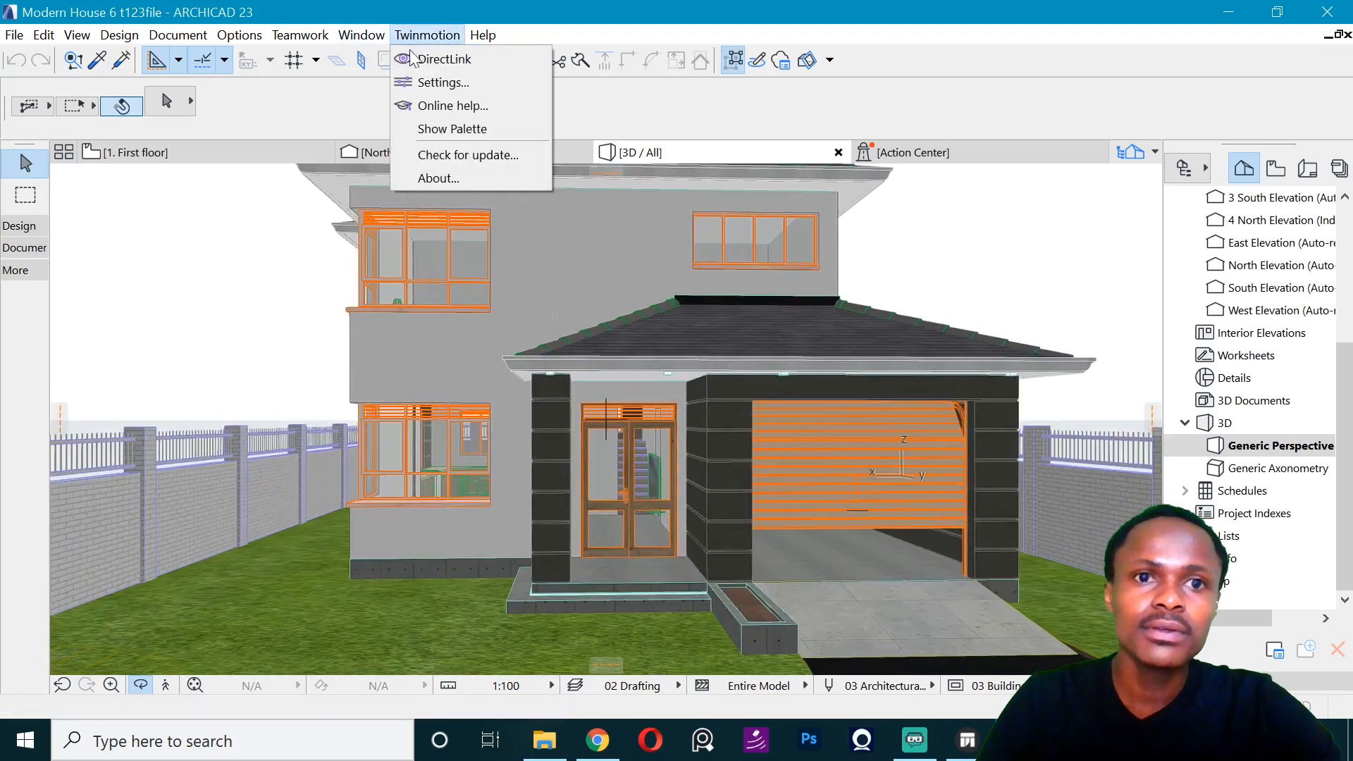
left_click(439, 90)
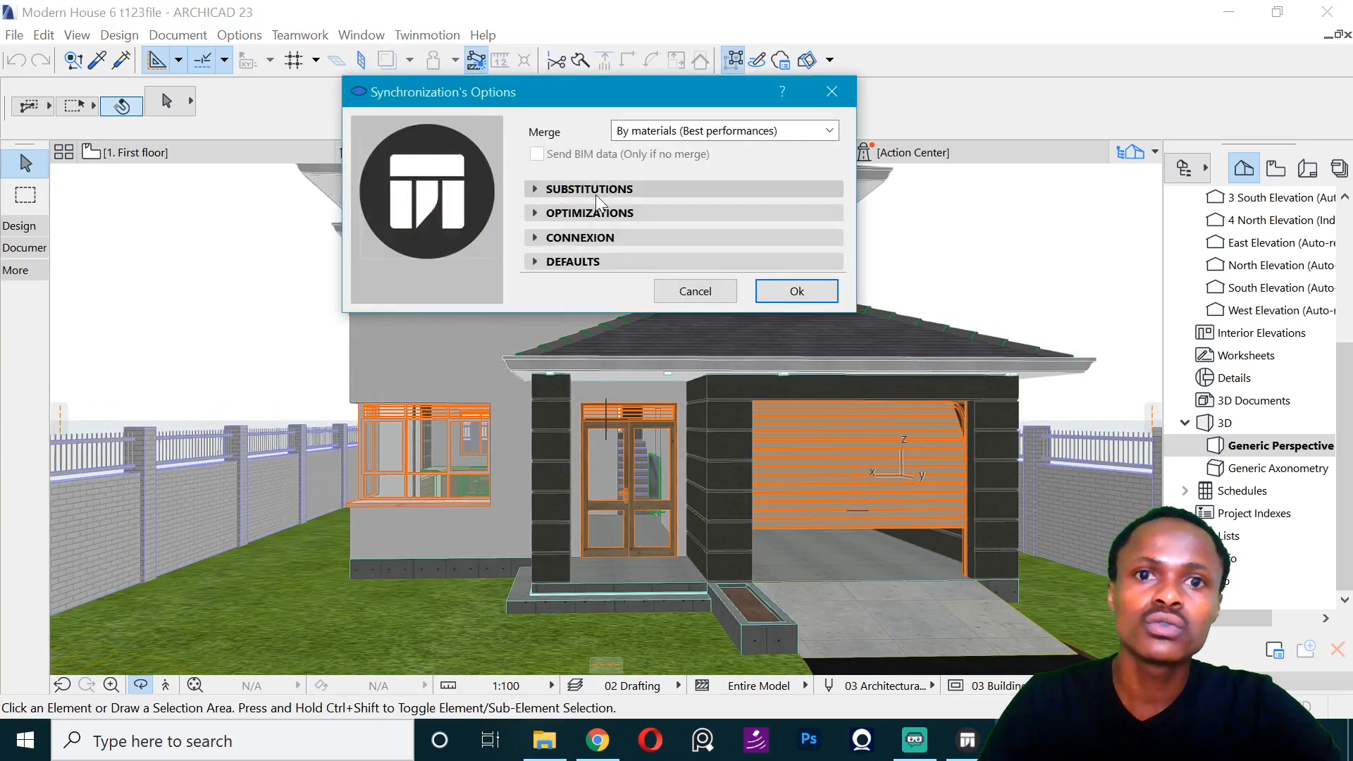
left_click(637, 131)
left_click(640, 168)
left_click(573, 188)
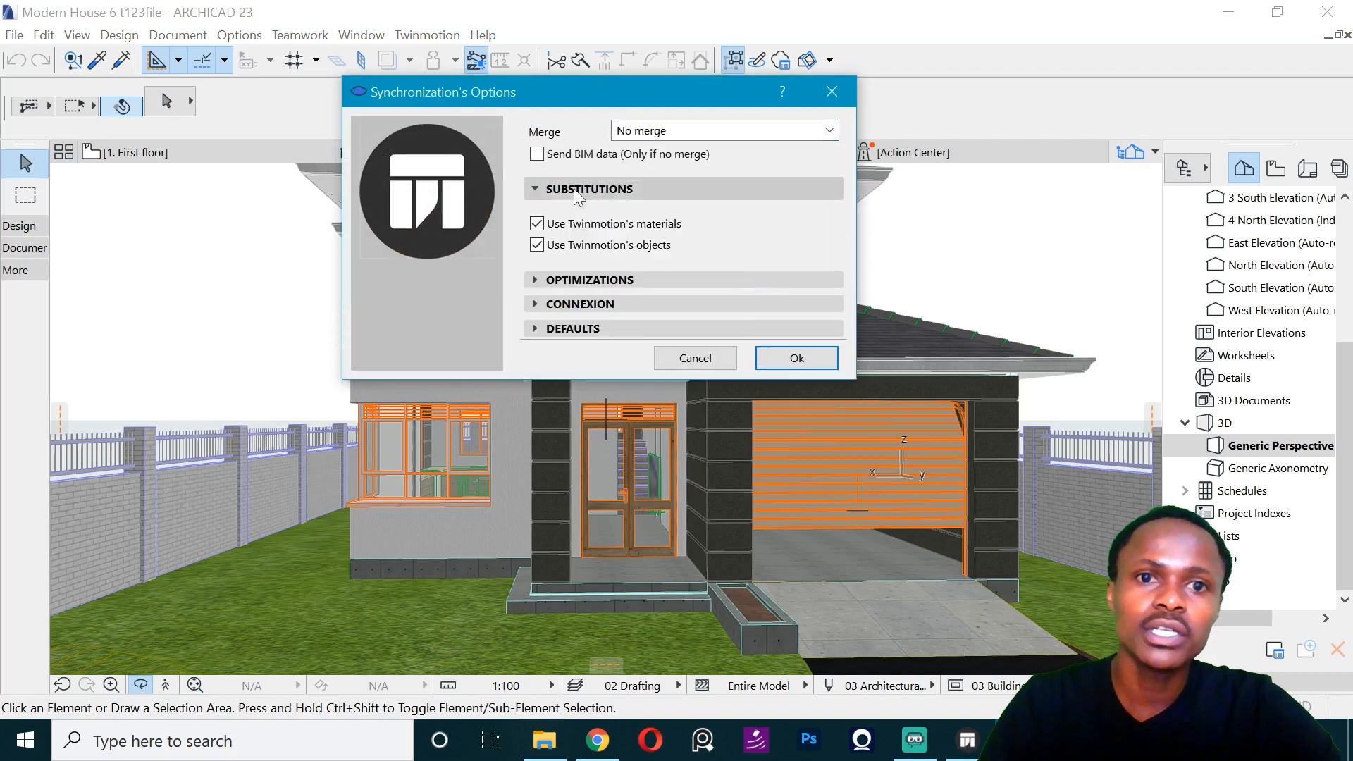
left_click(570, 280)
left_click(567, 392)
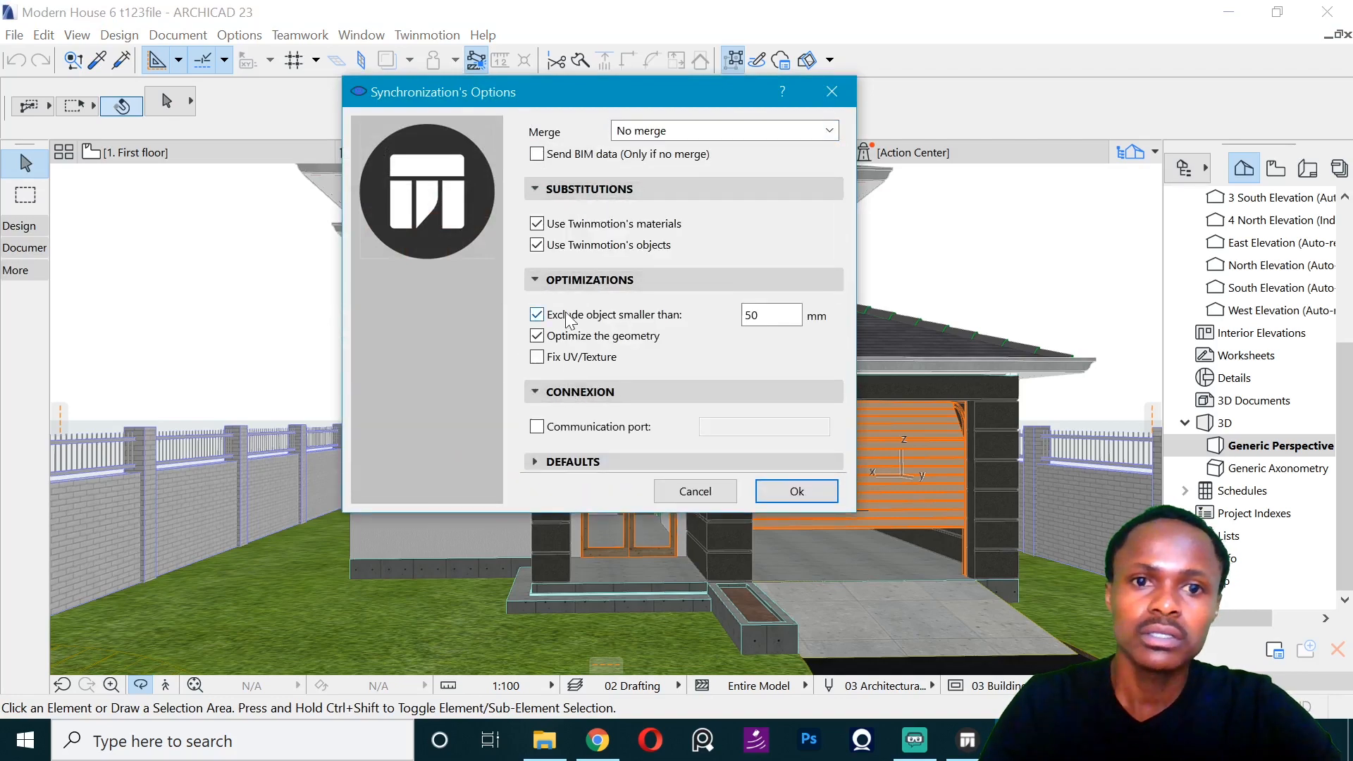
left_click(797, 491)
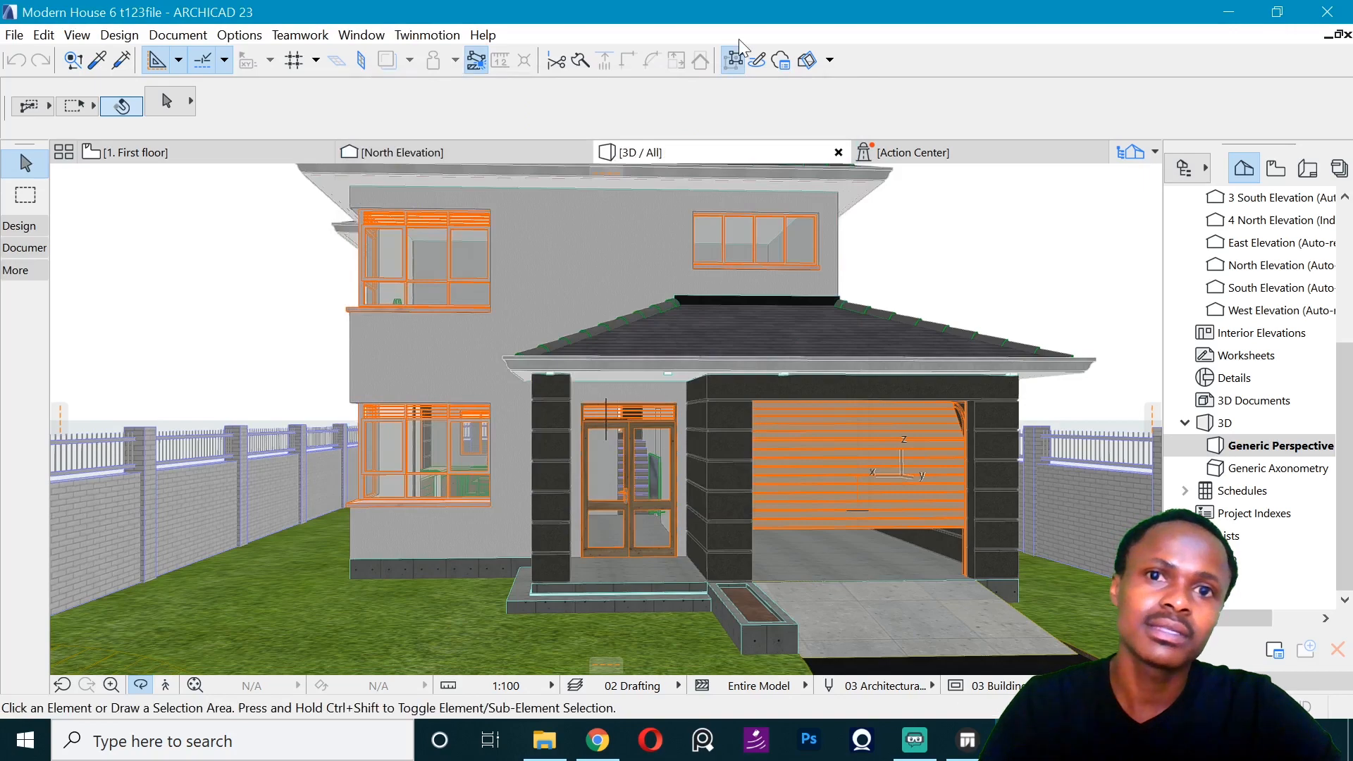
- Synchronize the house model with a new Twinmotion 2019 project through DirectLink
left_click(427, 34)
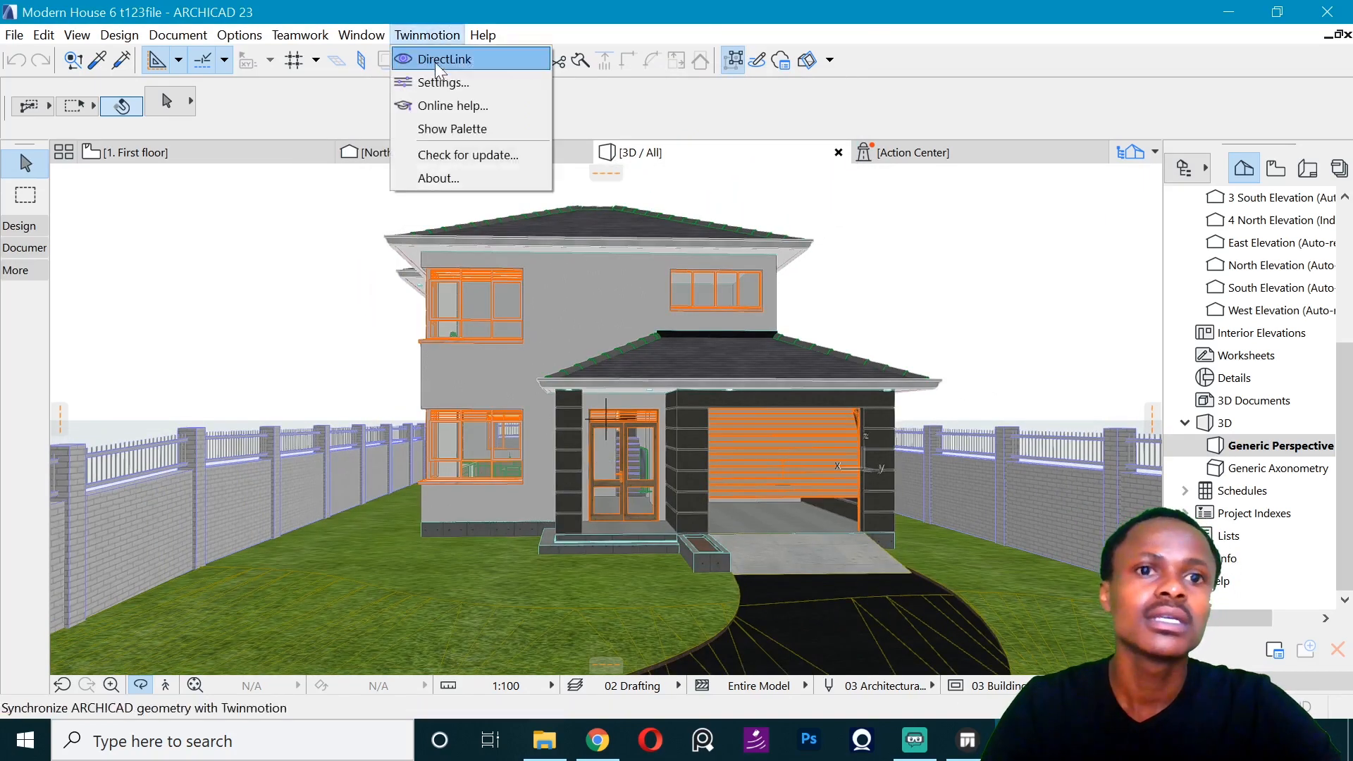
left_click(444, 57)
left_click(690, 470)
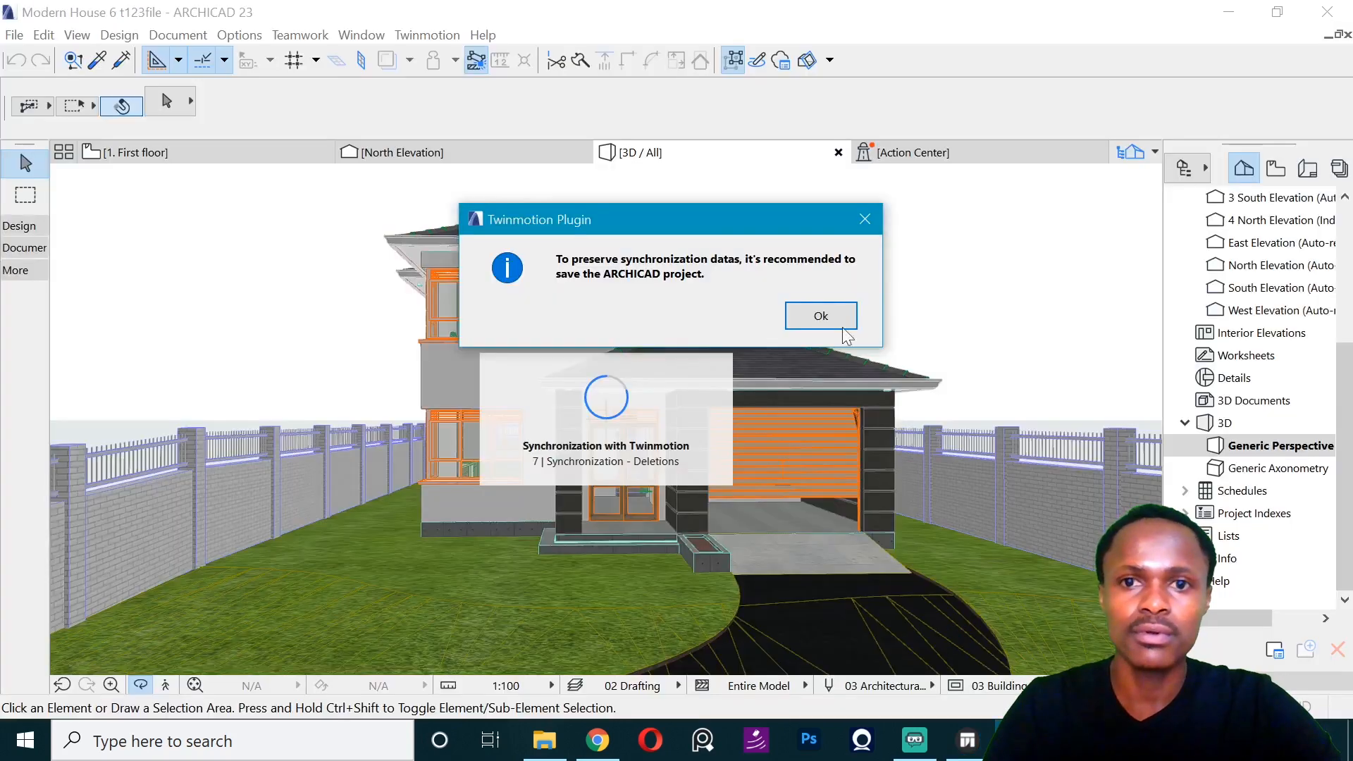
left_click(821, 315)
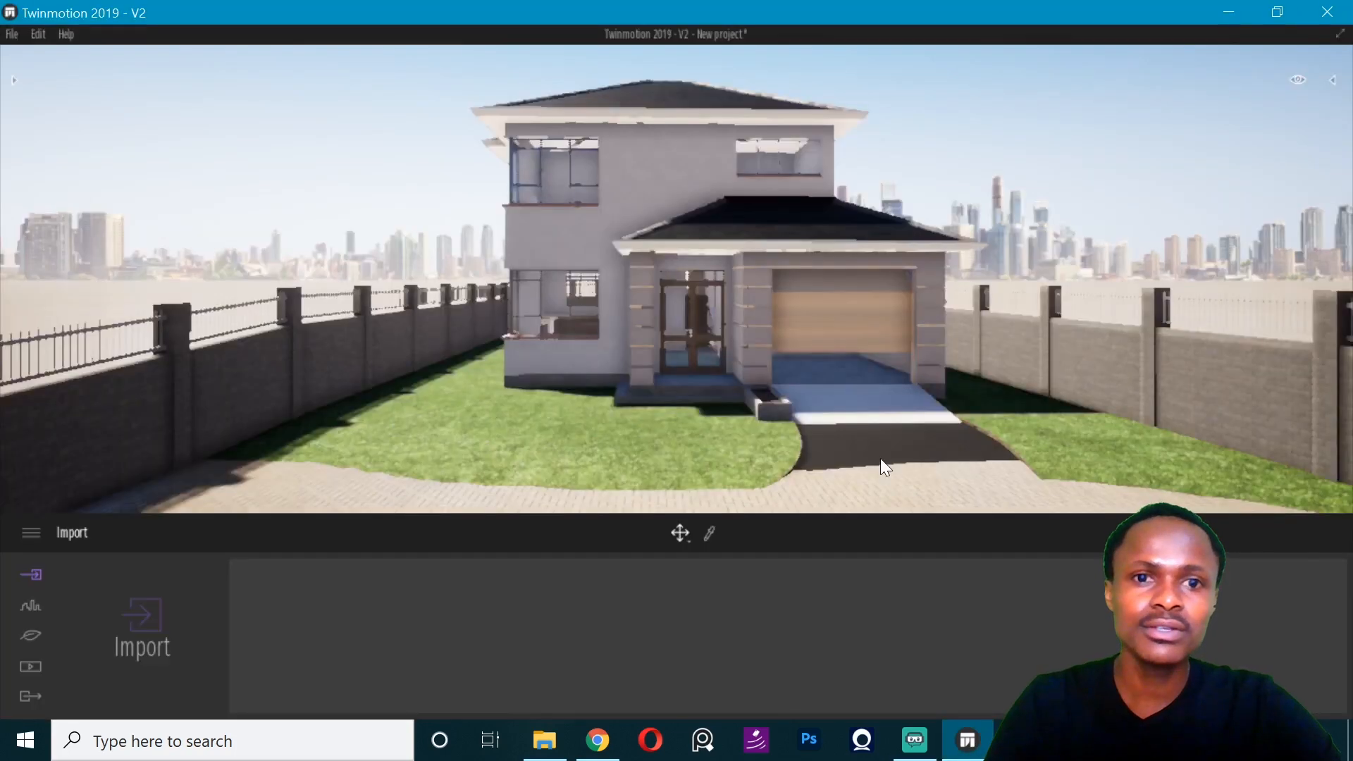
- Try to switch the graphics quality to Medium in the preferences
scroll(762, 412, "down", 5)
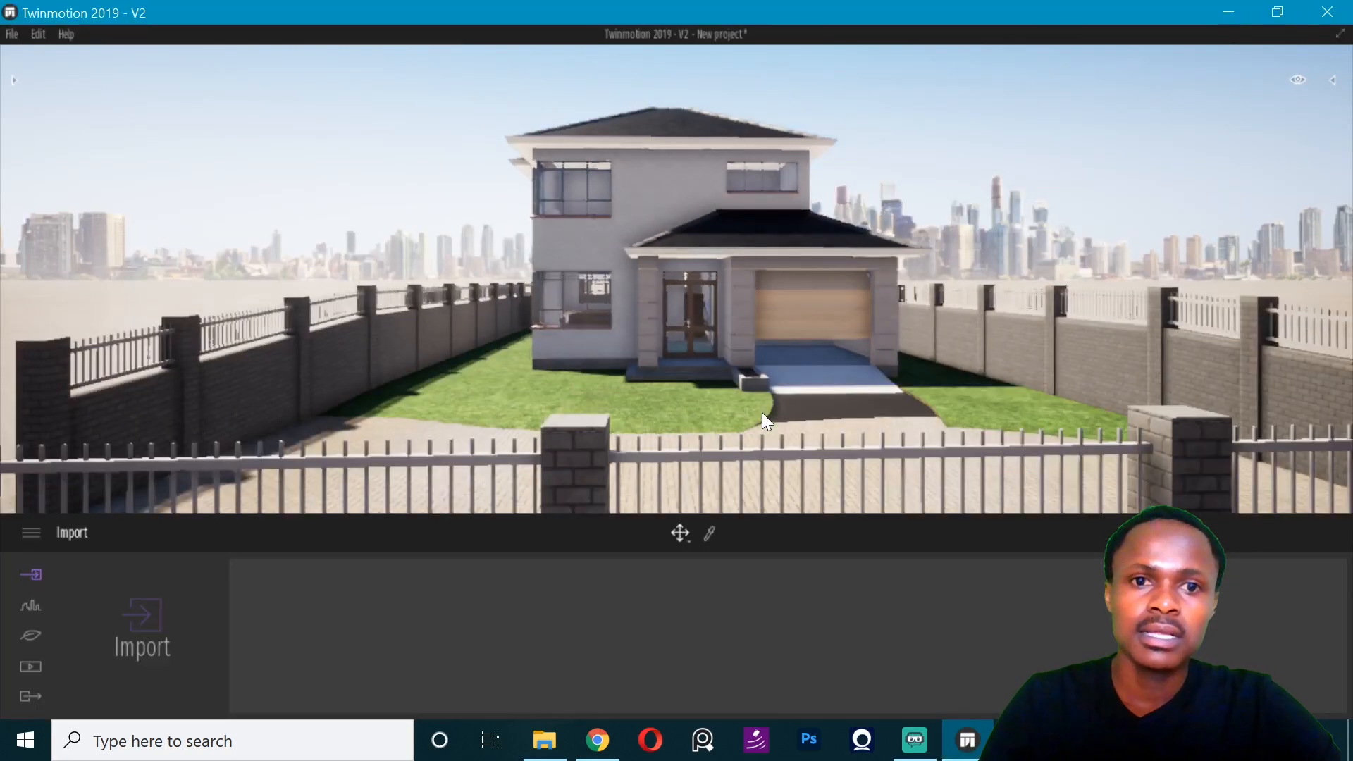
scroll(762, 412, "down", 2)
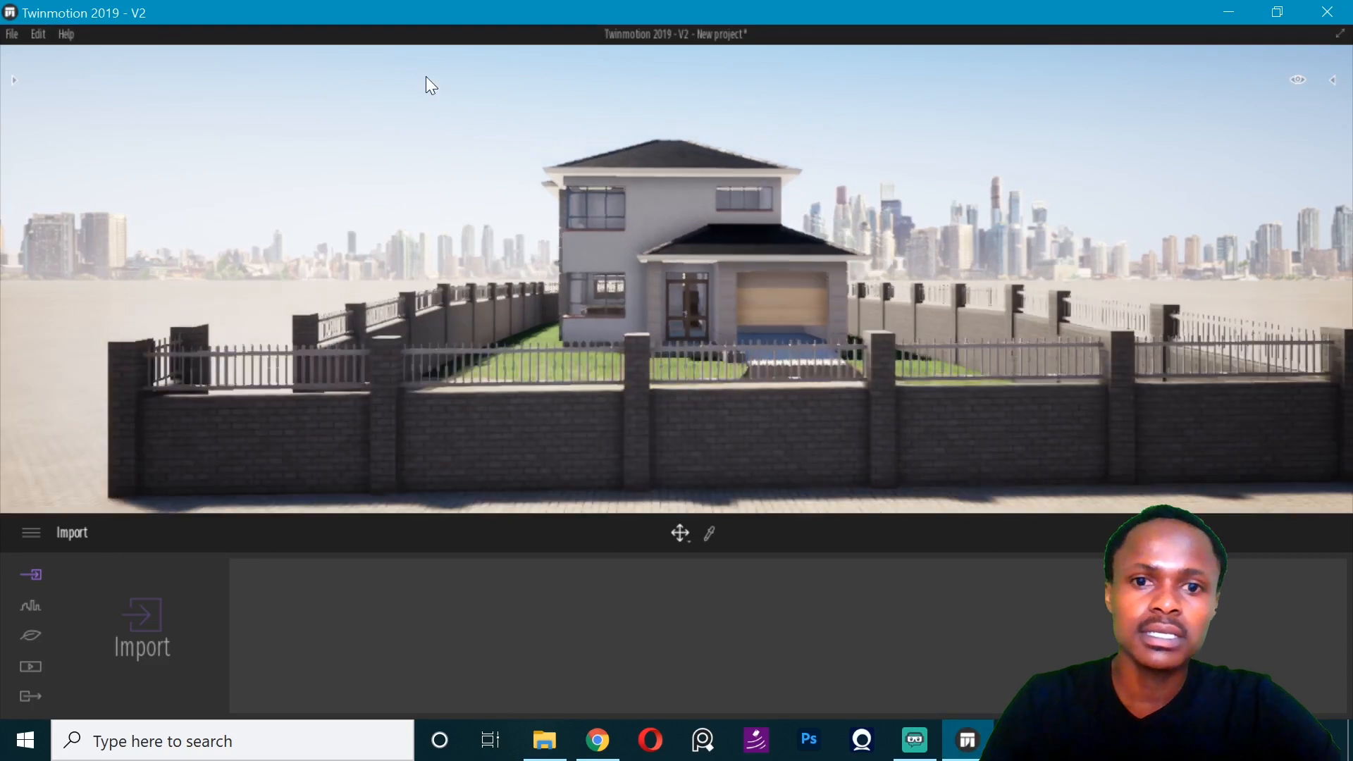
left_click(38, 35)
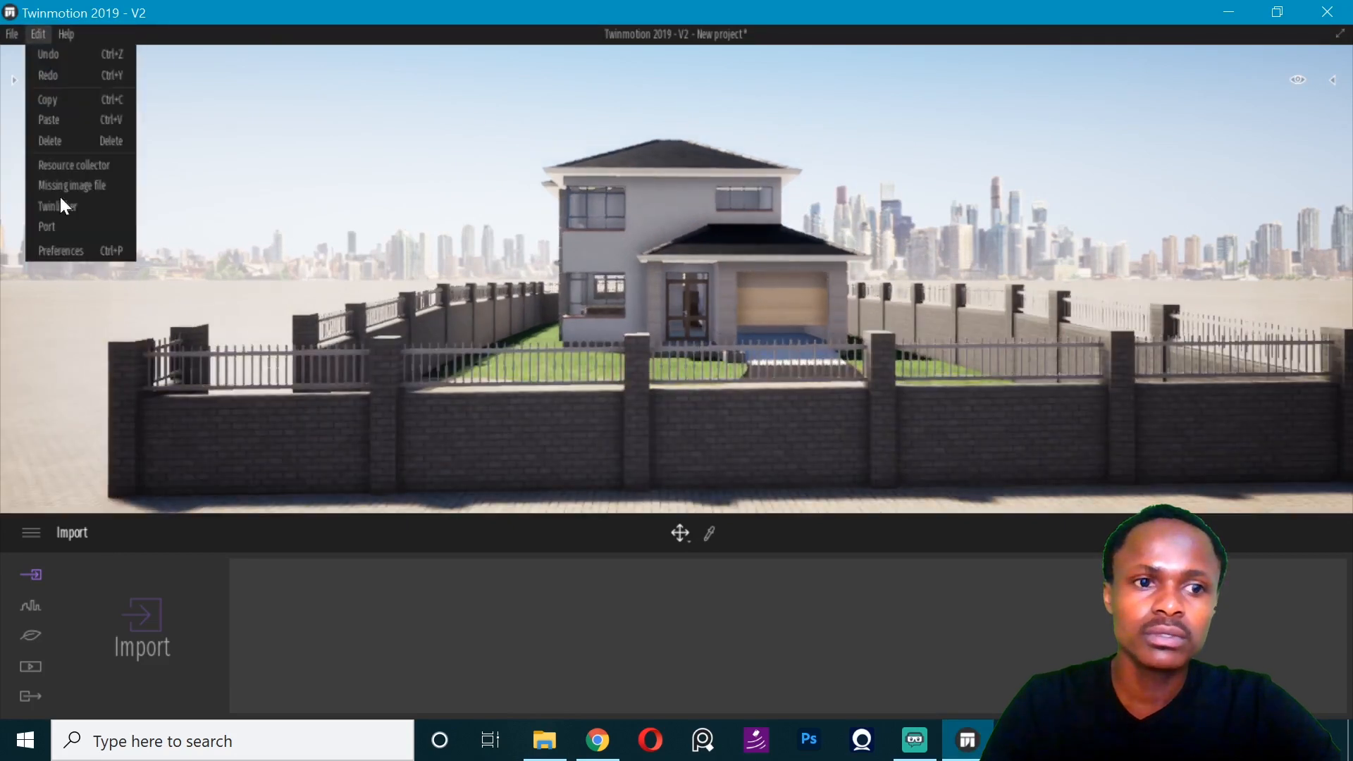
left_click(60, 251)
left_click(660, 125)
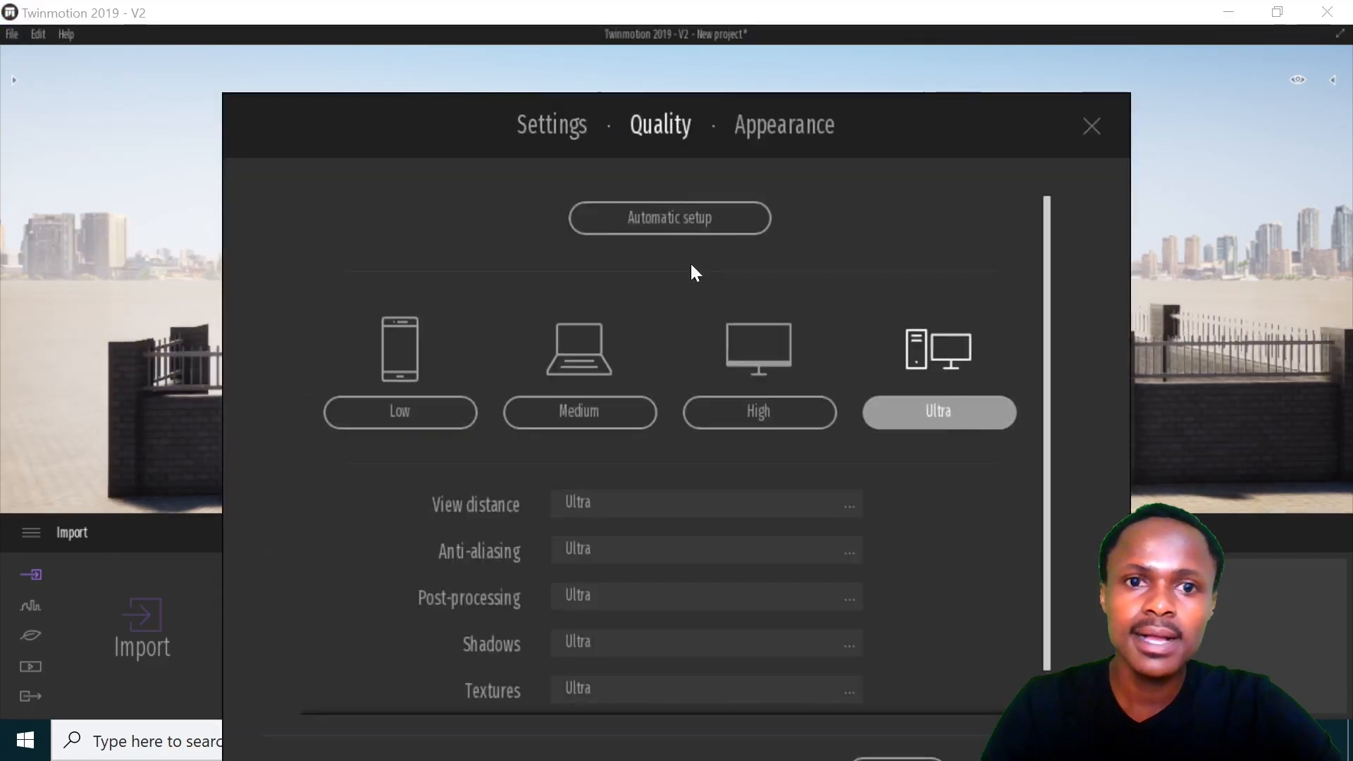
left_click(610, 422)
left_click(1092, 126)
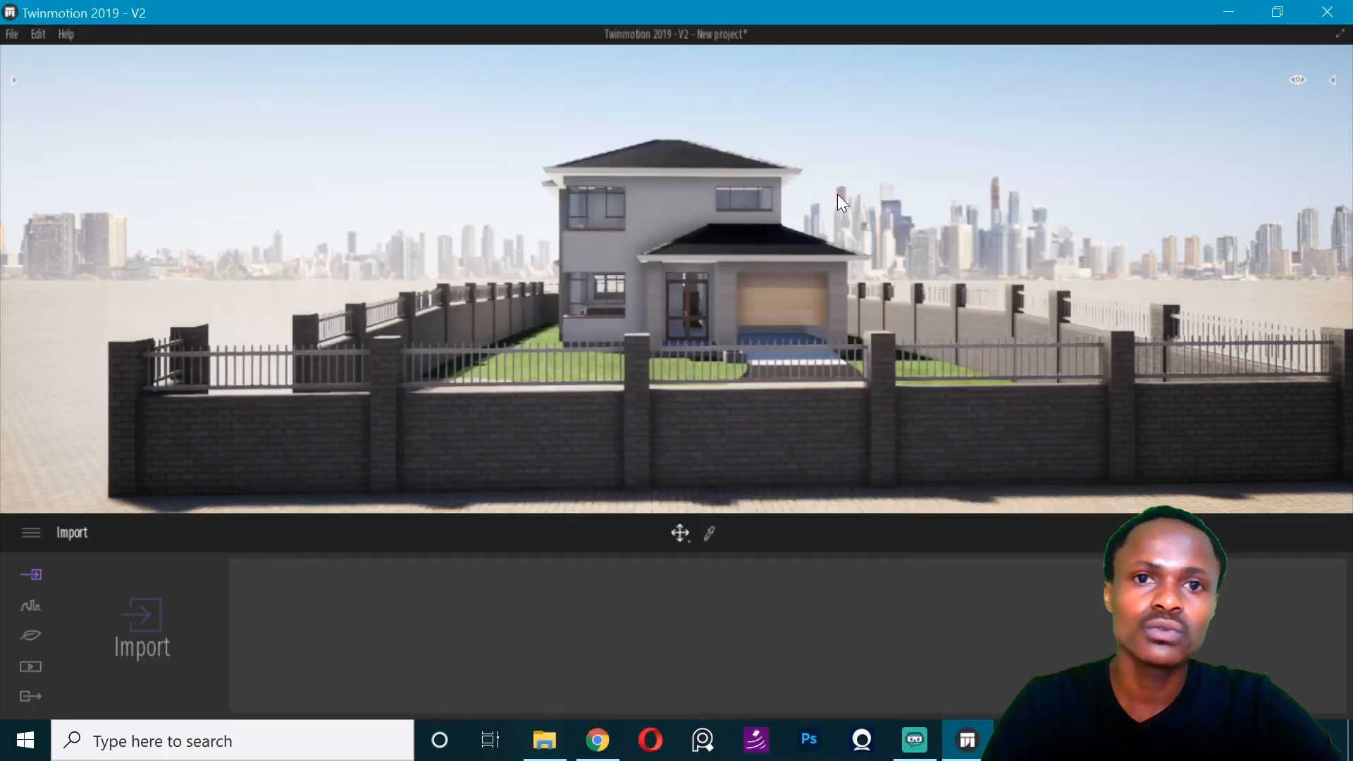
- Select the ground plane around the house and lower it to expose the base of the boundary wall
left_click(819, 463)
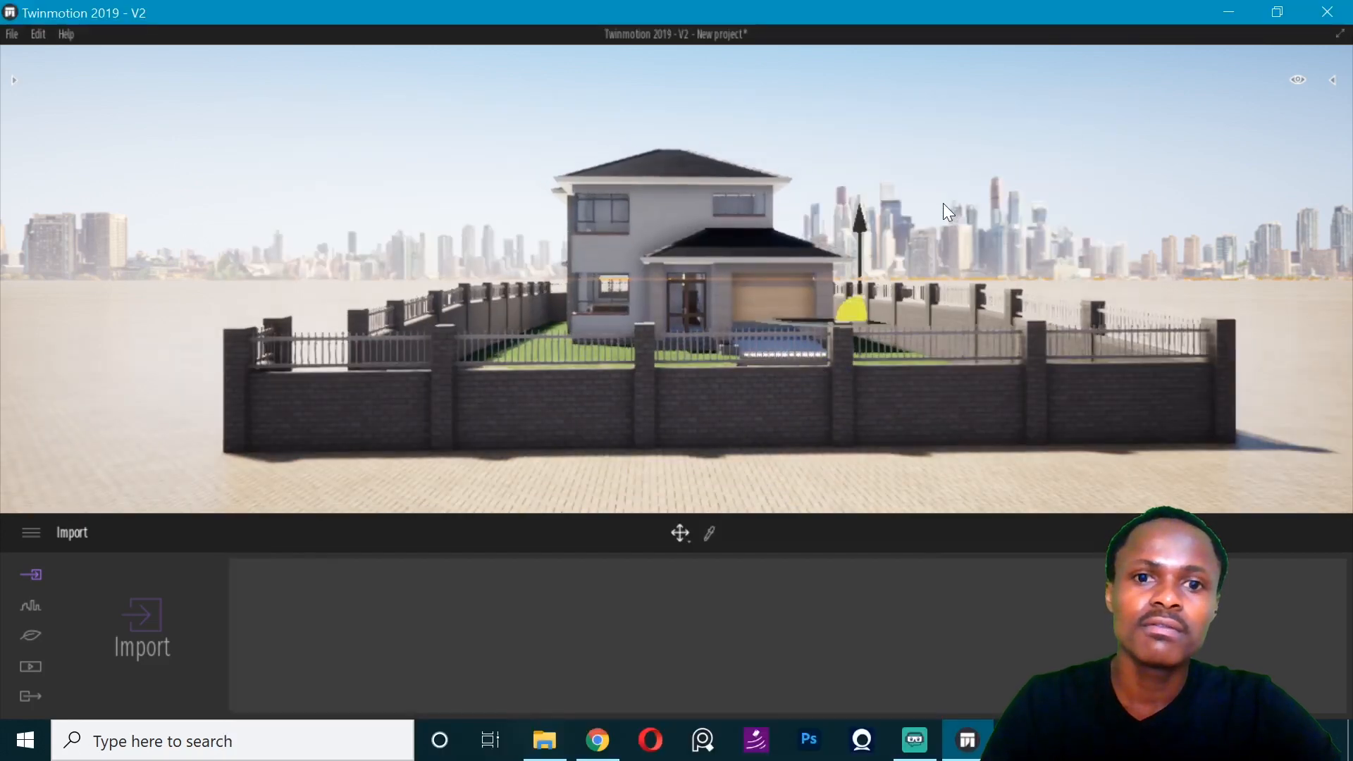
left_click_drag(800, 507, 775, 481)
- Switch to ARCHICAD and move the boundary fence straight down to a home story offset of -1450 in the 3D view
left_click(962, 735)
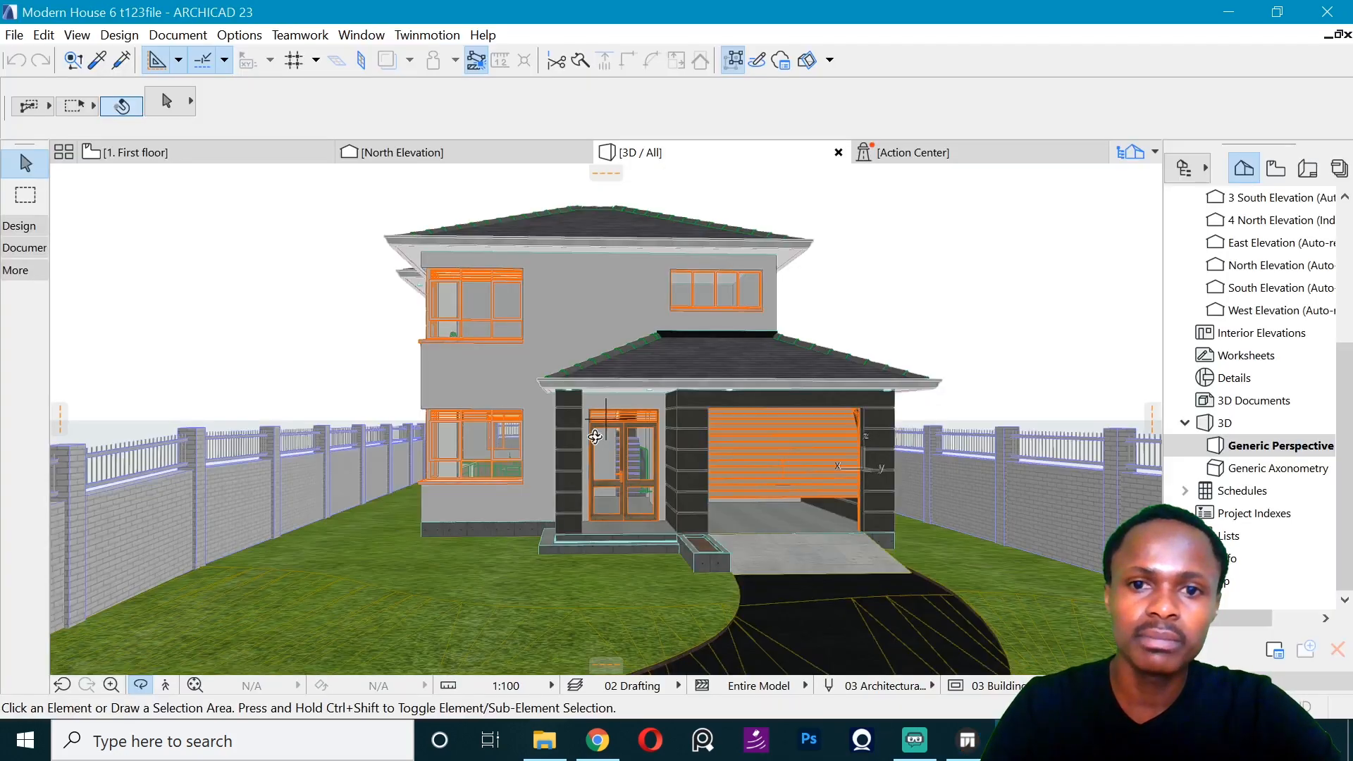
scroll(661, 374, "down", 5)
key("Escape")
left_click(1129, 417)
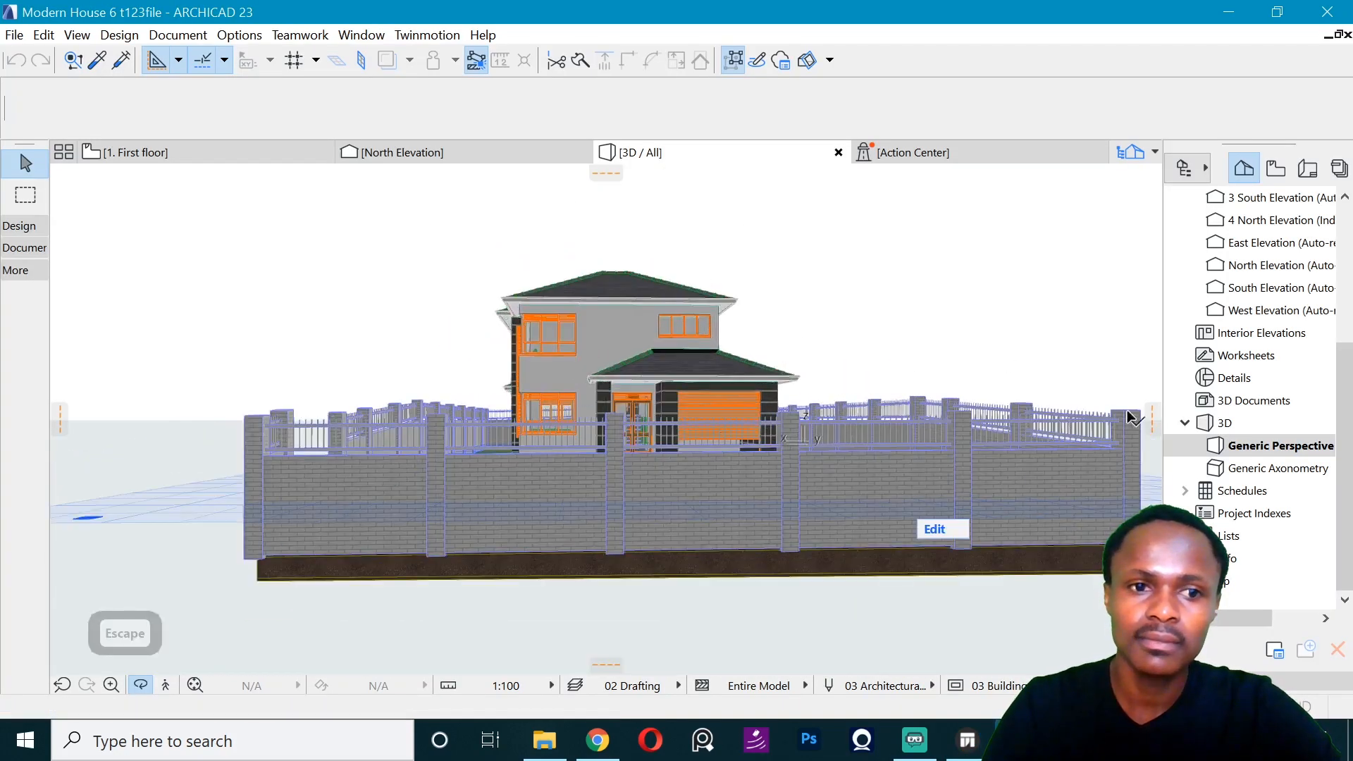
key("ctrl+d")
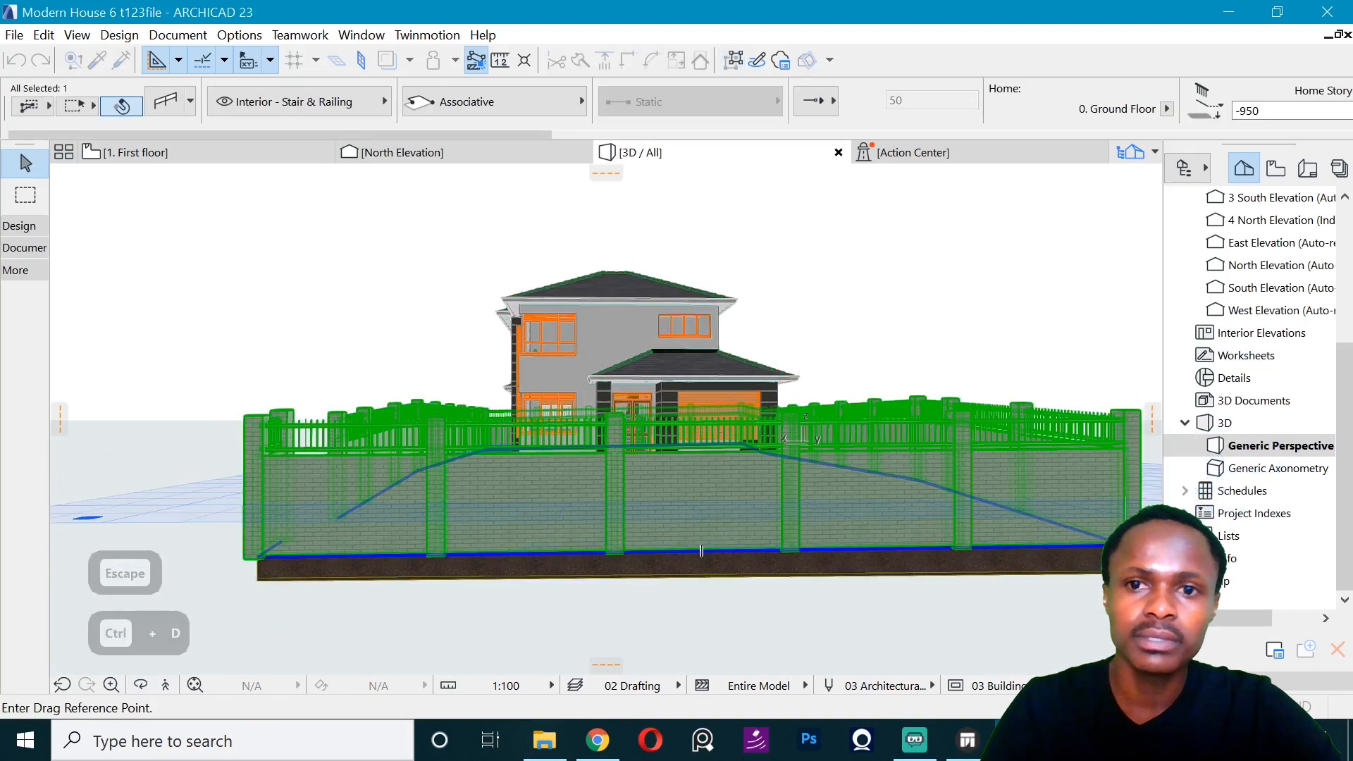
left_click(701, 550)
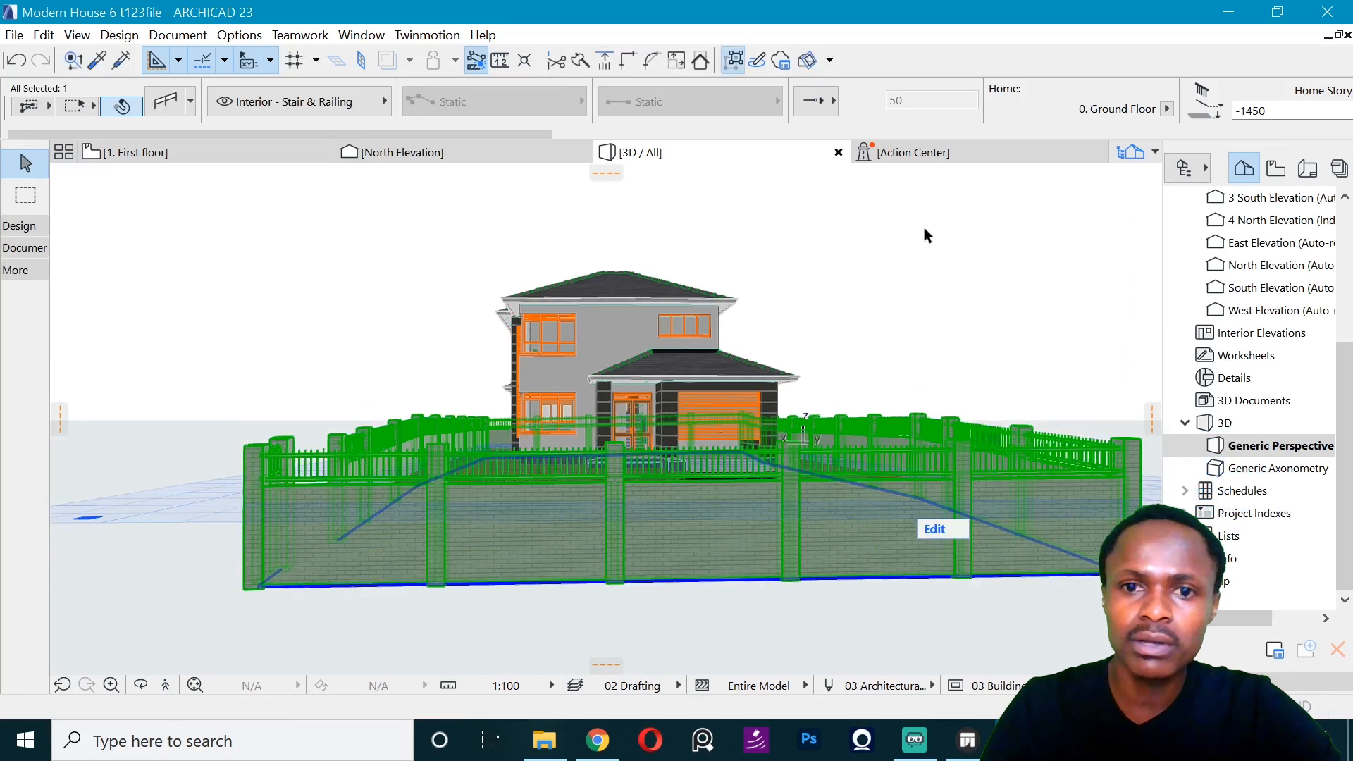
left_click(923, 226)
- Resynchronize the house model with the open Twinmotion project and deselect the ground
left_click(418, 35)
left_click(441, 62)
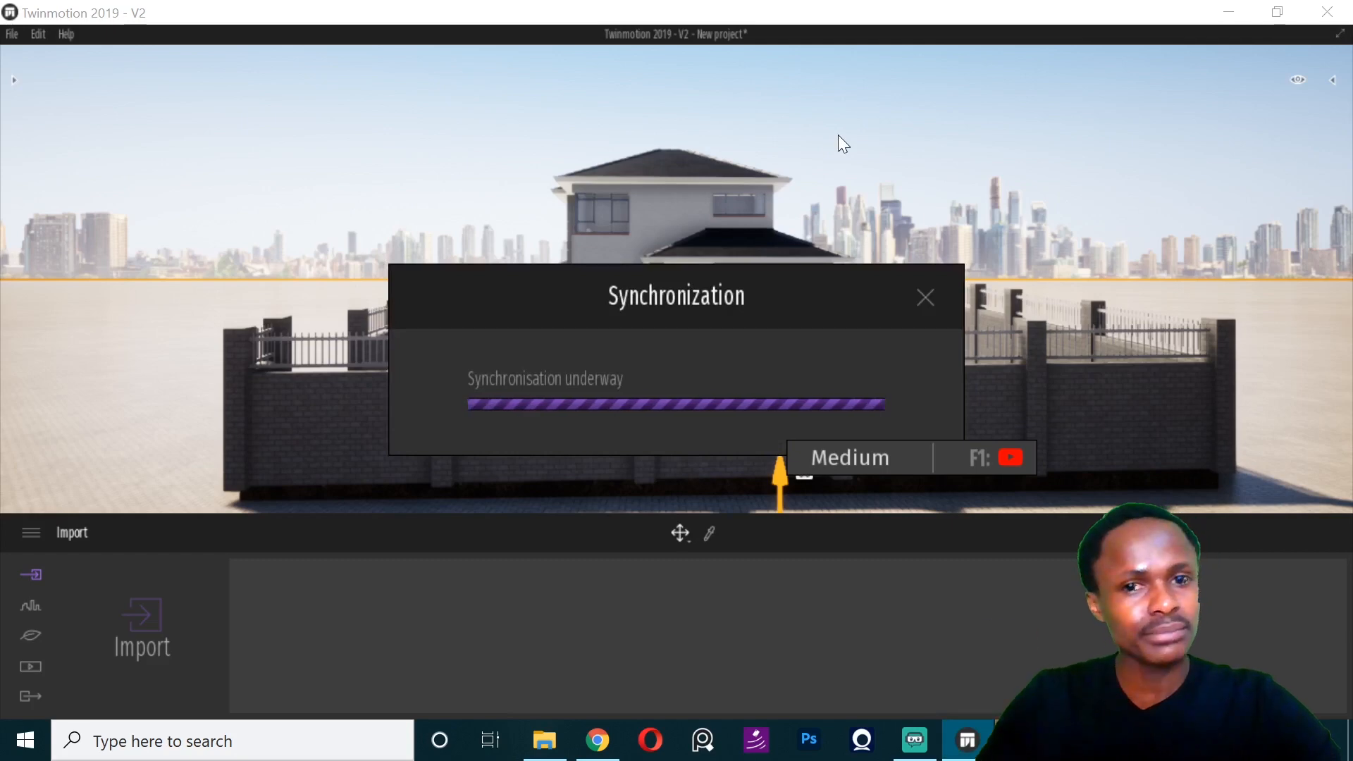
left_click(853, 108)
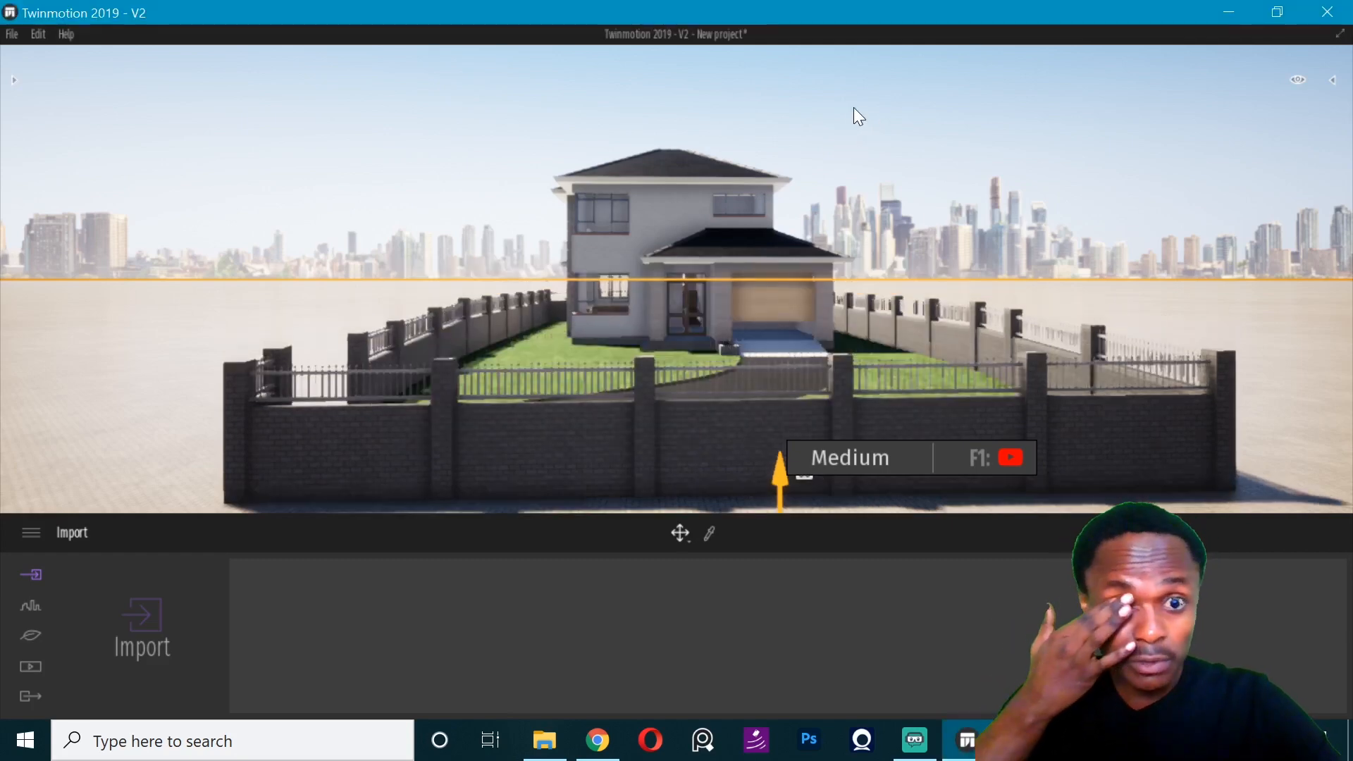
left_click(743, 148)
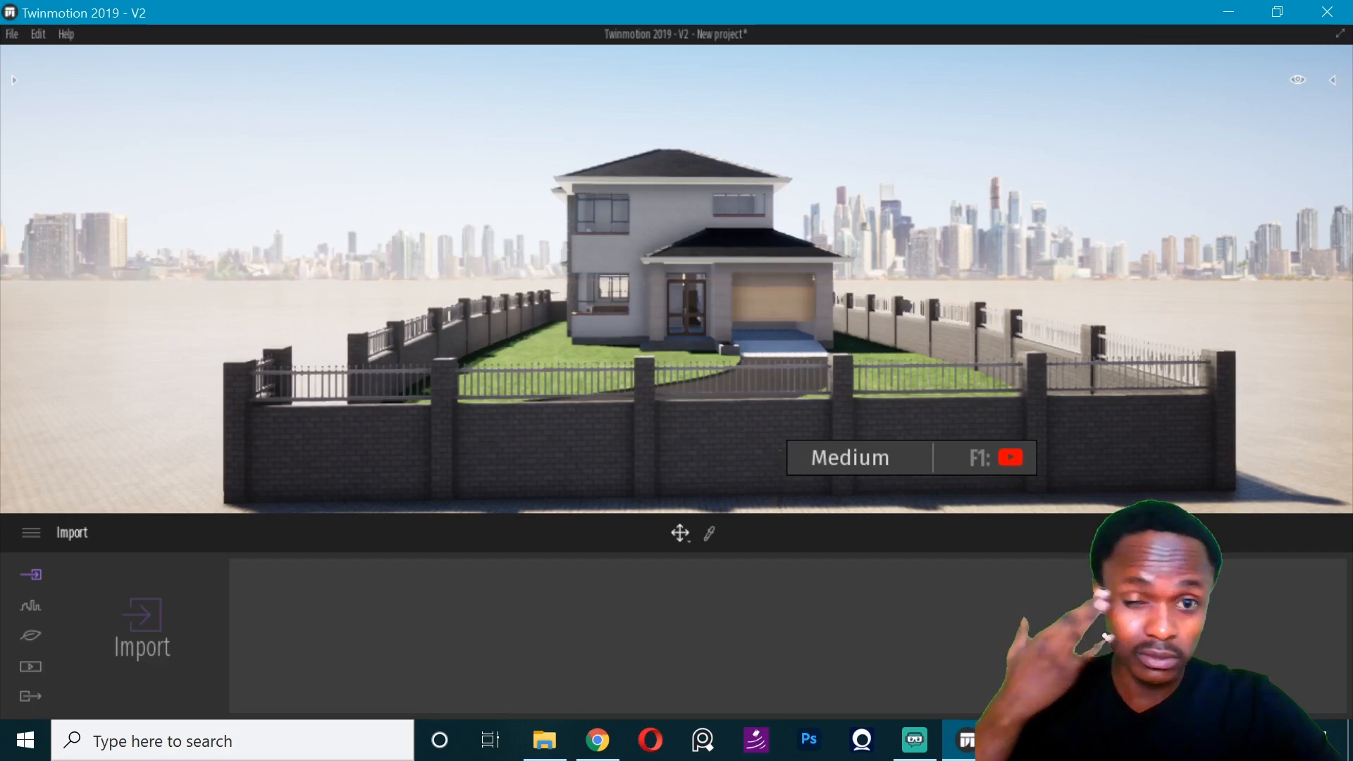
- Set the overall graphics quality preset to Medium in the preferences and apply it
key("w")
key("w")
key("w")
key("w")
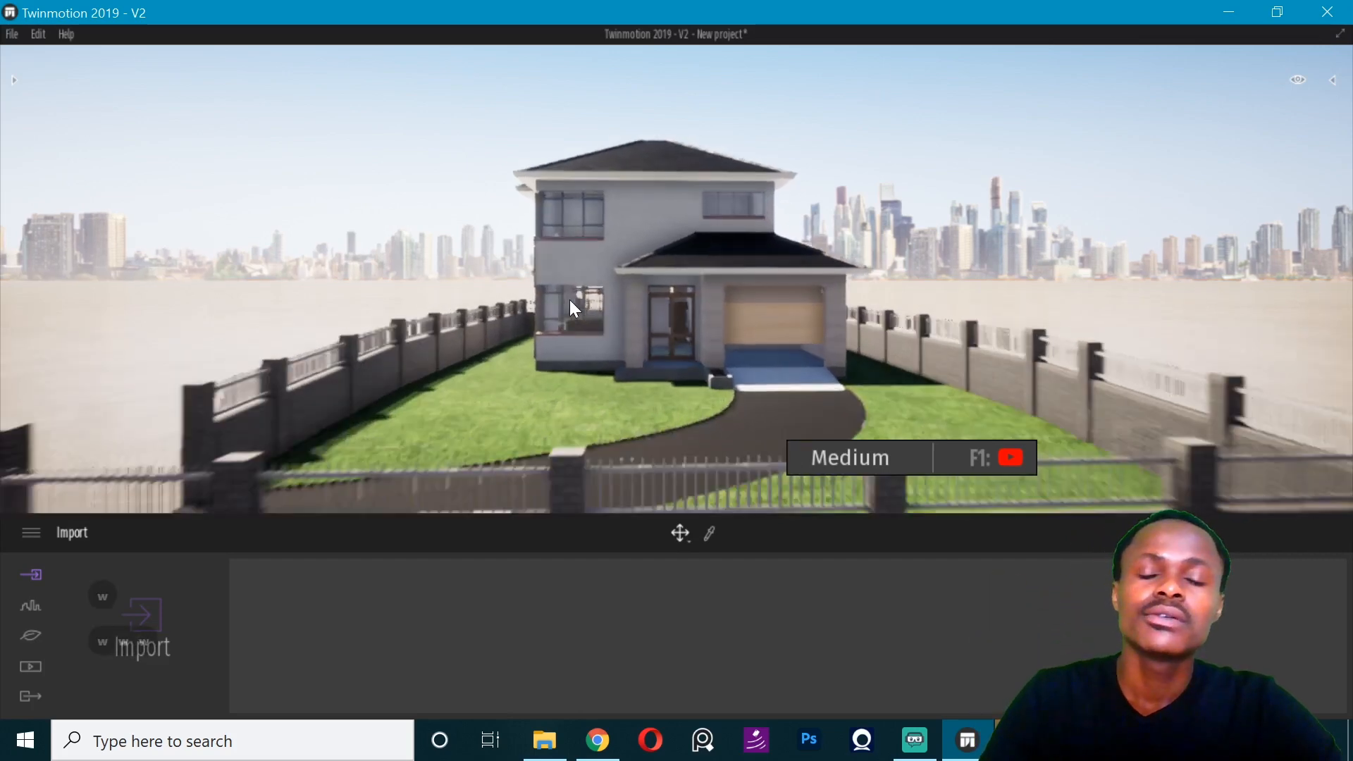
key("w")
key("w")
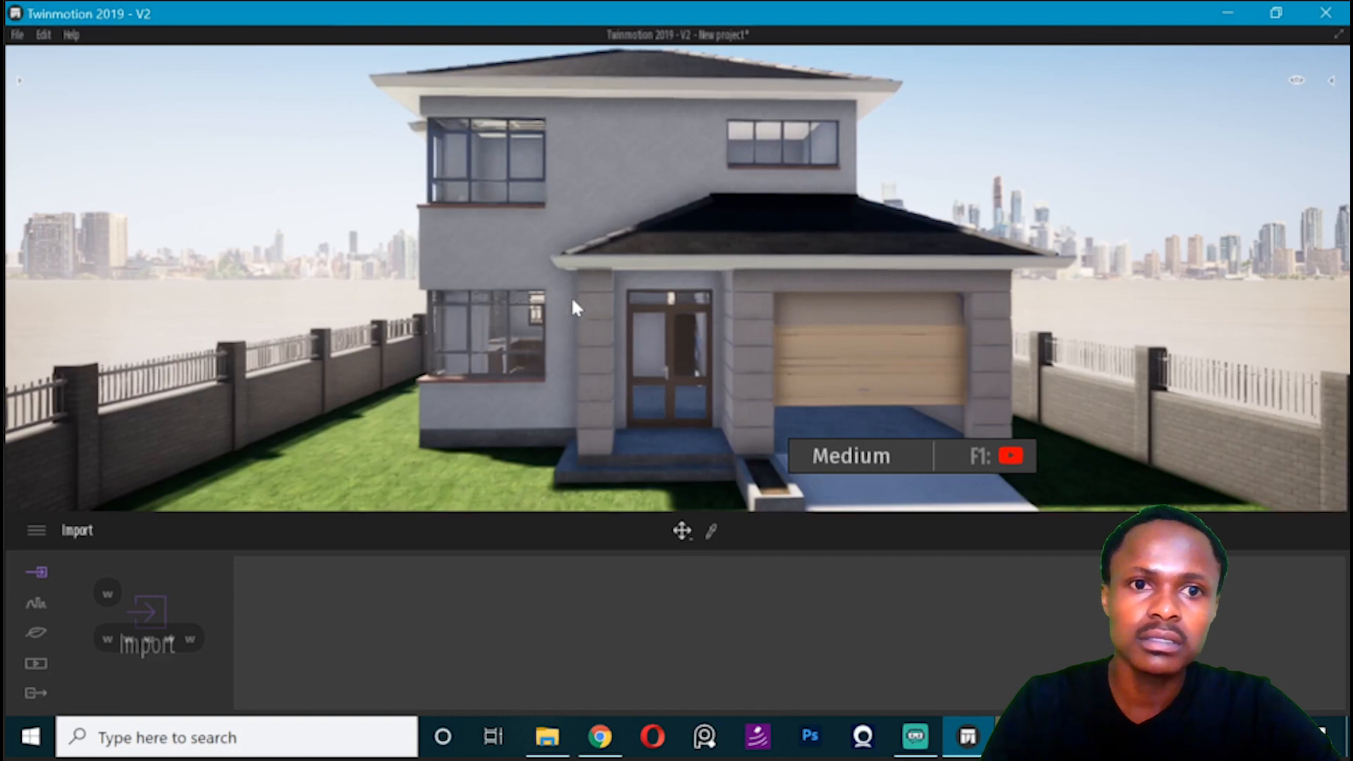
key("w")
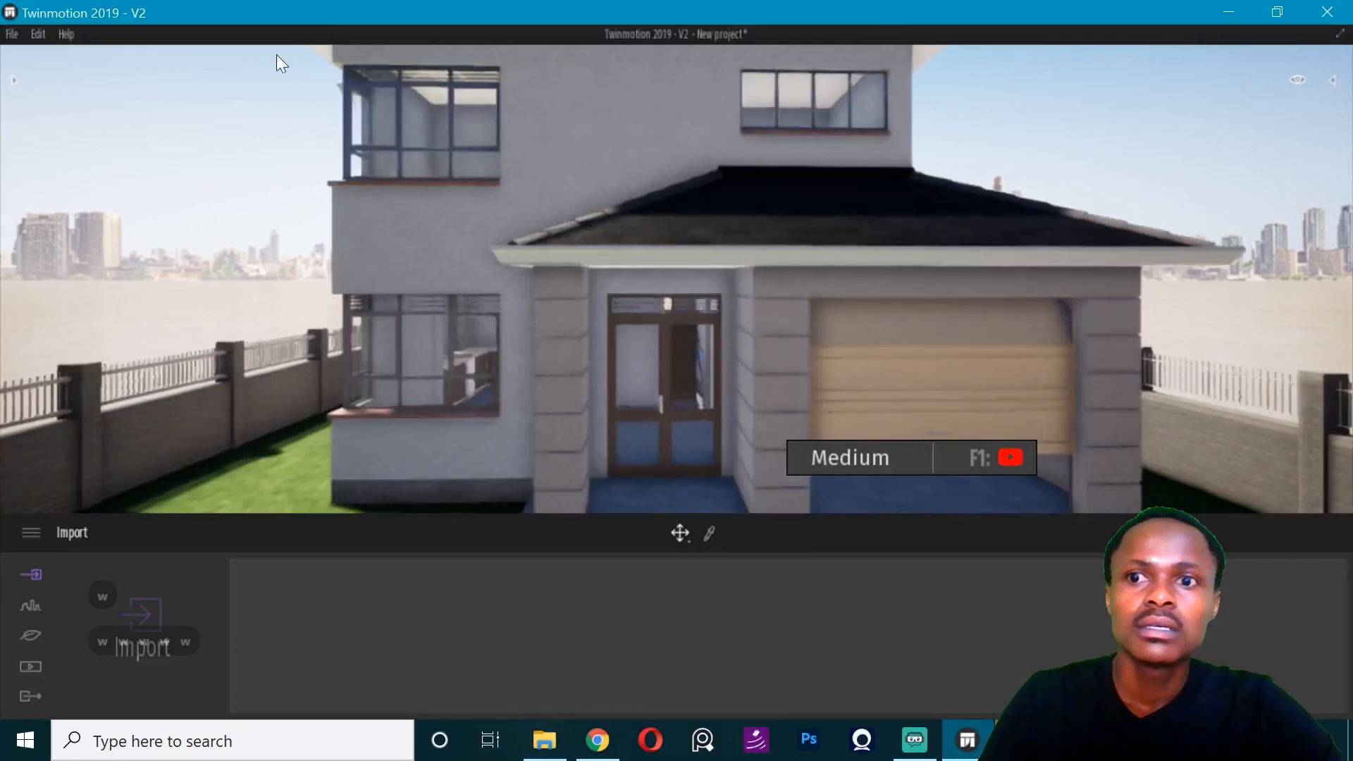
left_click(33, 34)
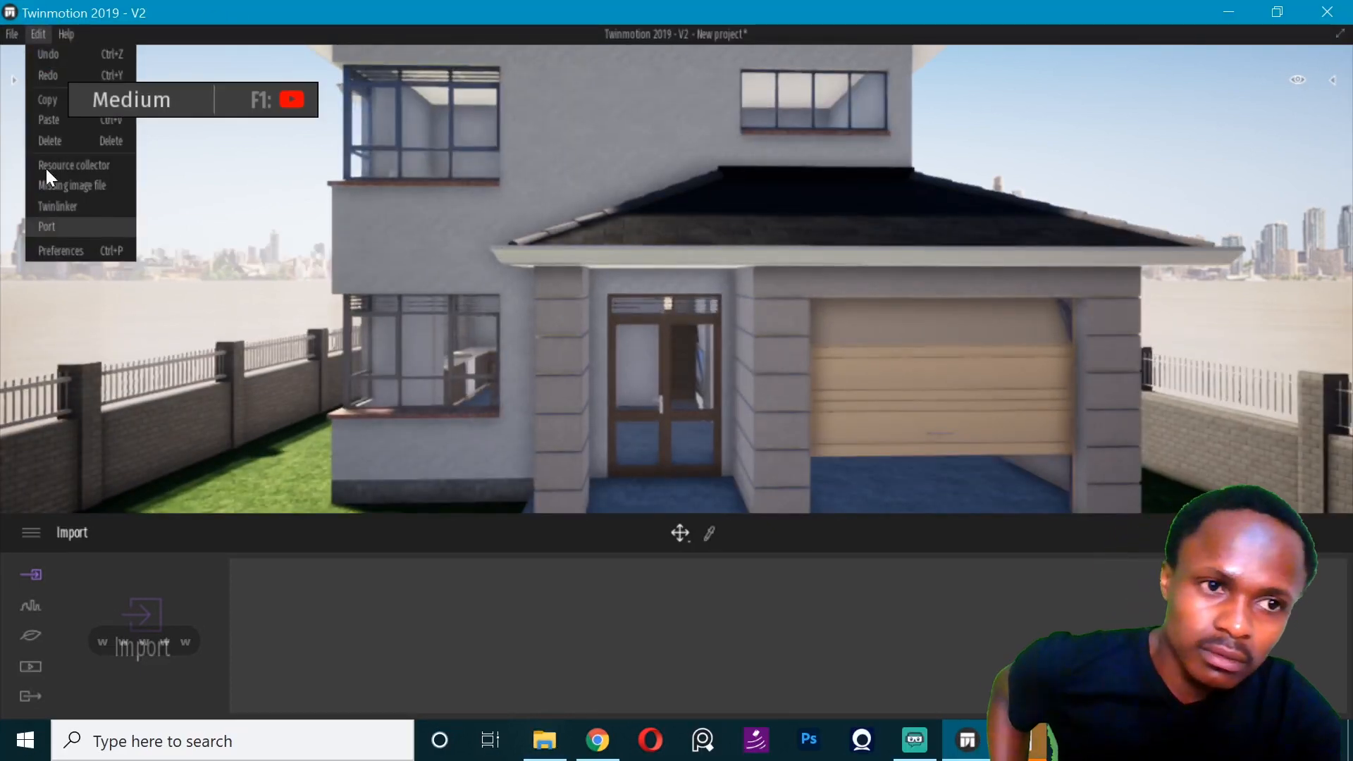
left_click(71, 248)
left_click(660, 125)
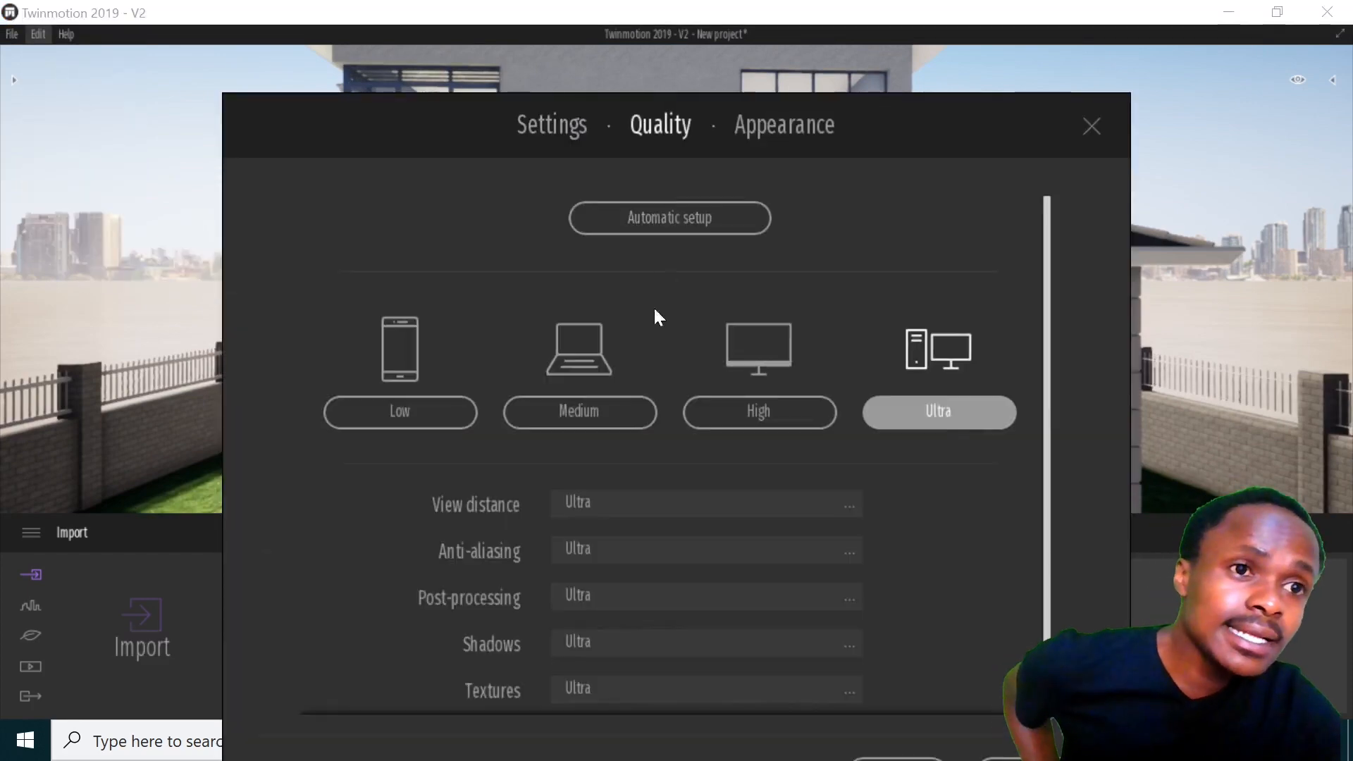
left_click(402, 414)
left_click(565, 421)
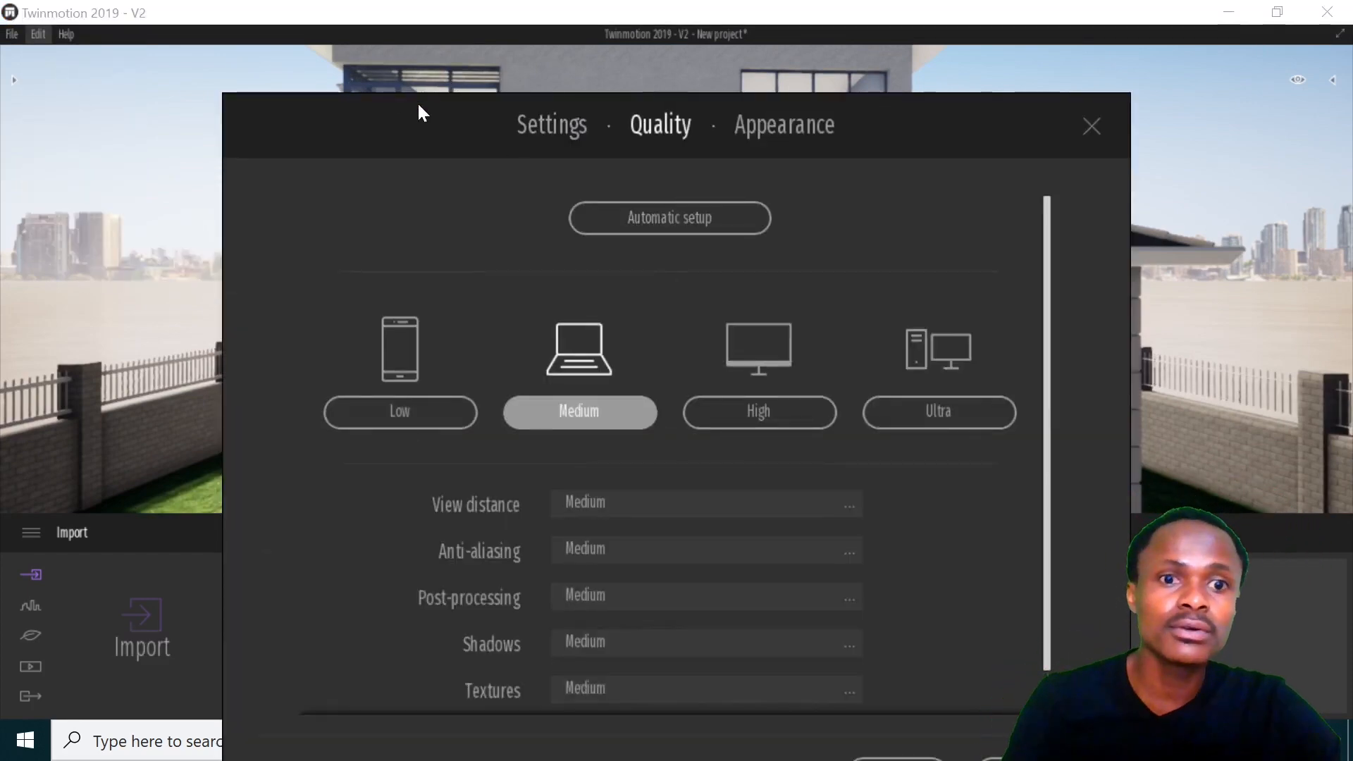
left_click(828, 681)
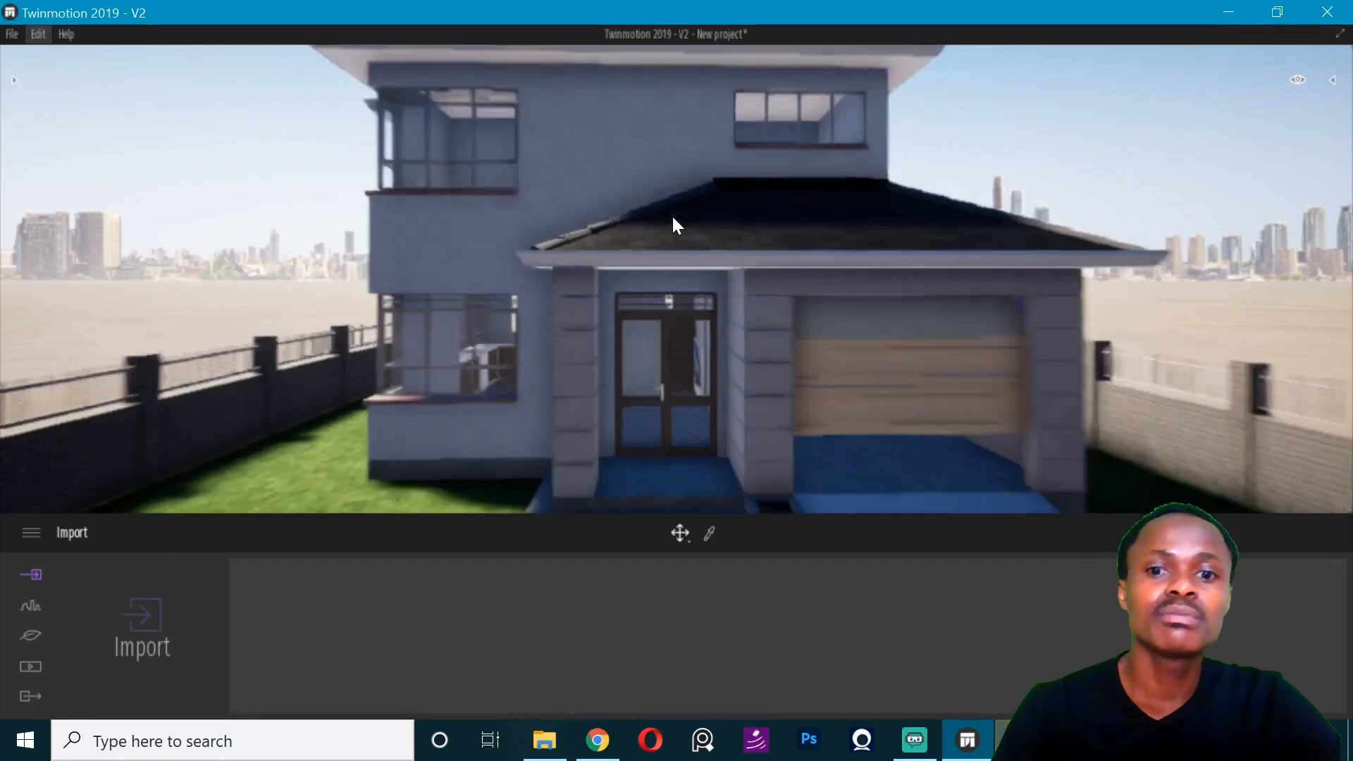
- Examine the house's front facade, ground-floor corner window and the lawn strip along the side fence
key("s")
key("w")
key("w")
key("w")
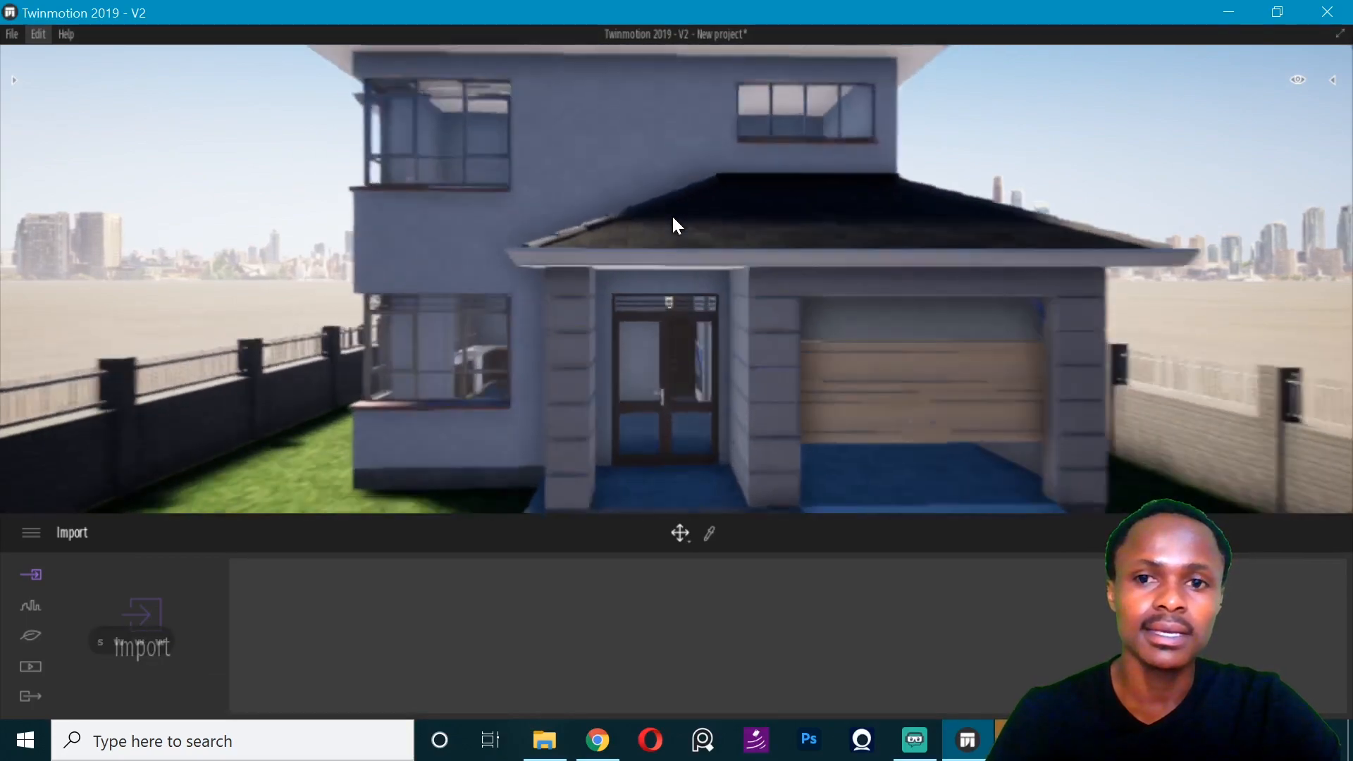
key("d")
key("d")
key("a")
key("a")
key("a")
key("a")
key("a")
key("a")
key("a")
key("a")
key("a")
key("a")
key("a")
key("a")
key("a")
key("a")
key("a")
key("a")
key("a")
key("a")
key("a")
key("a")
key("a")
key("a")
key("a")
key("a")
key("a")
key("a")
key("a")
key("a")
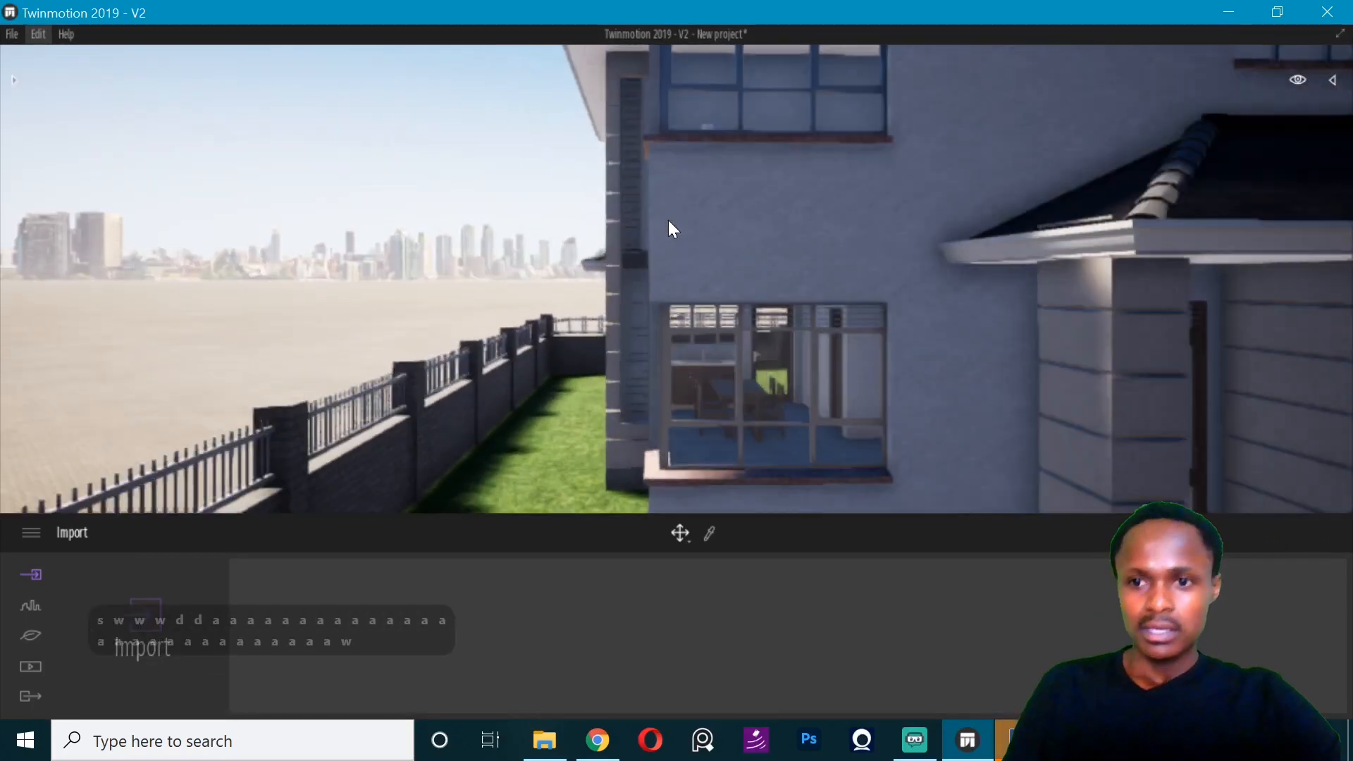
key("w")
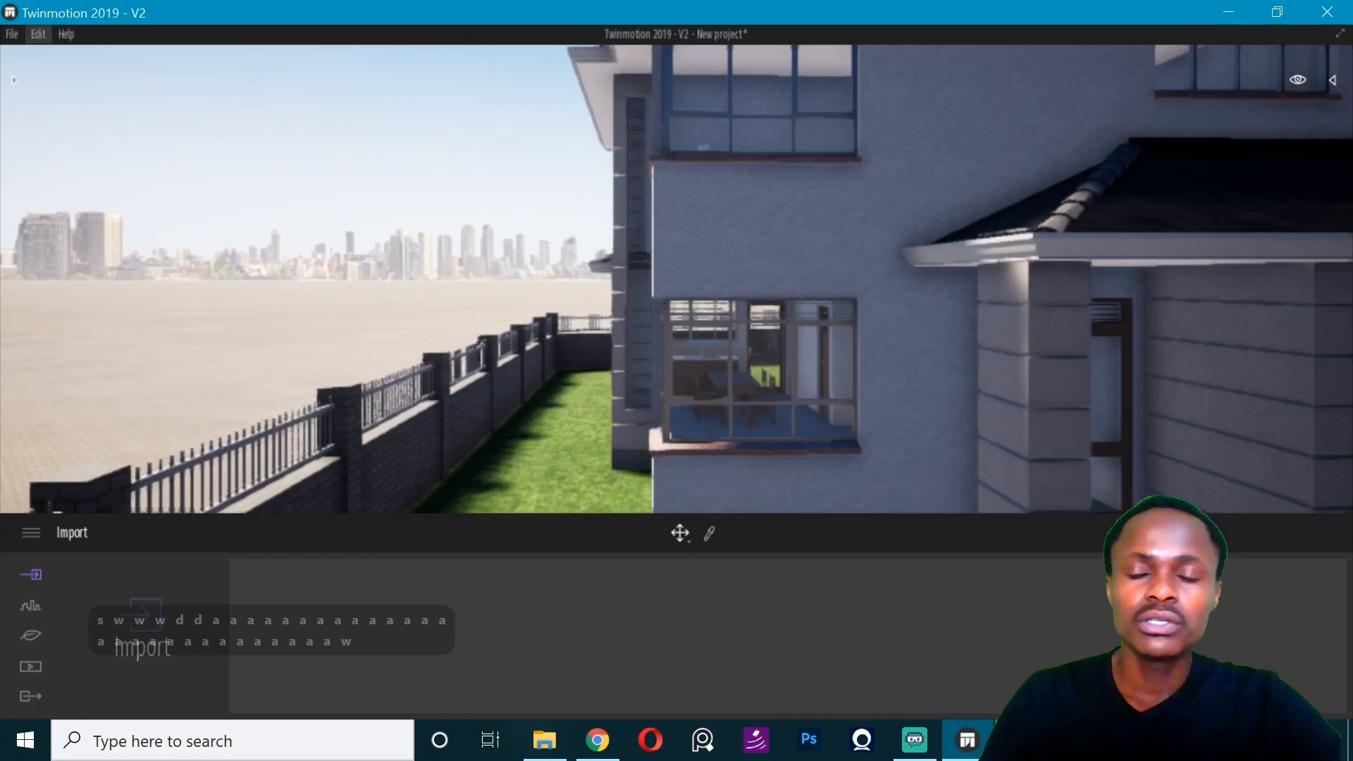
left_click(1019, 740)
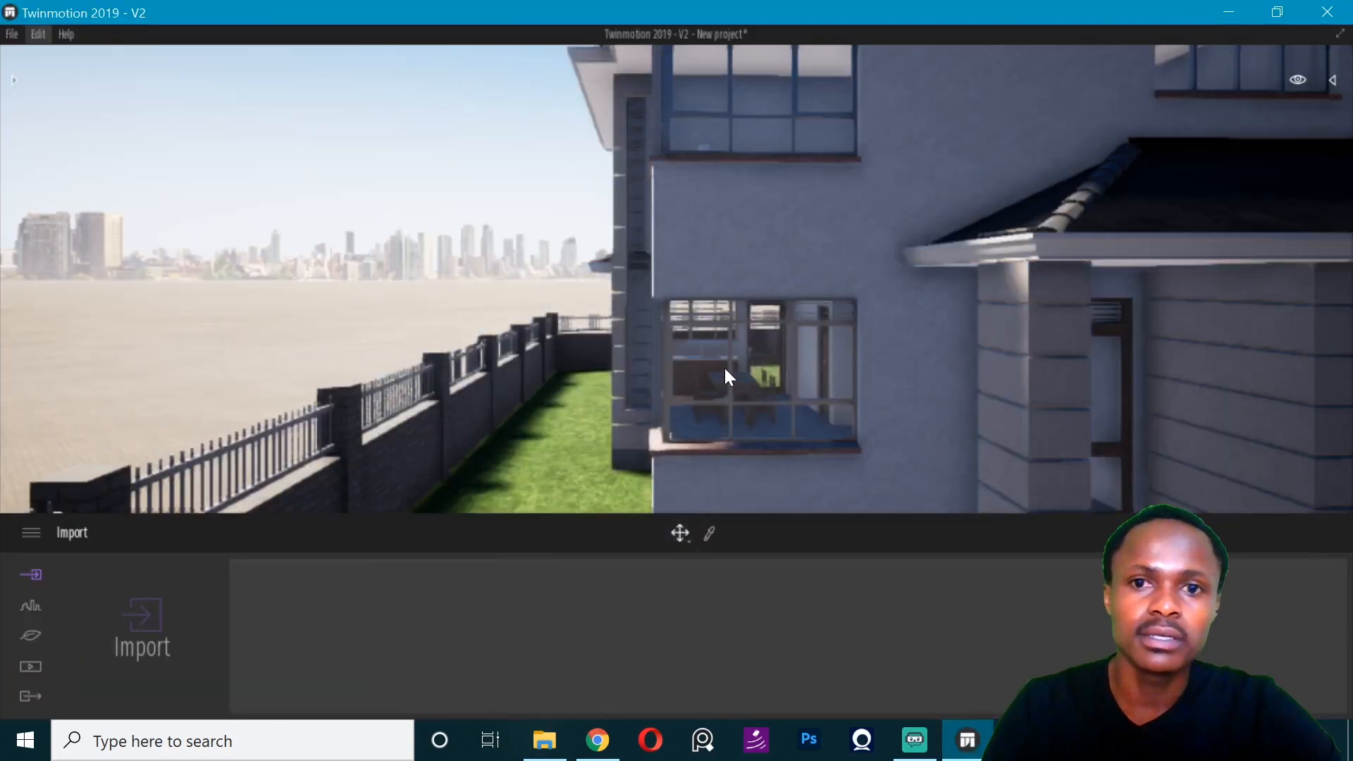
key("a")
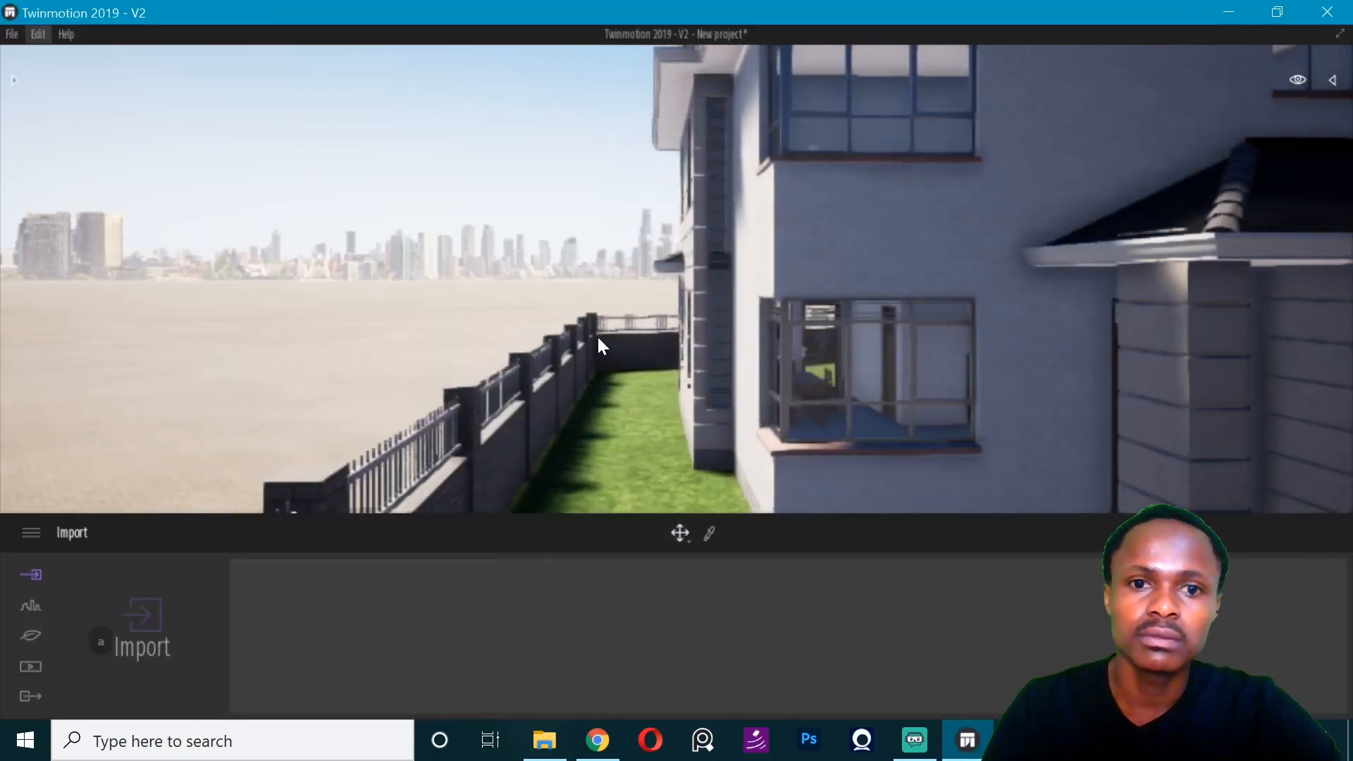
key("d")
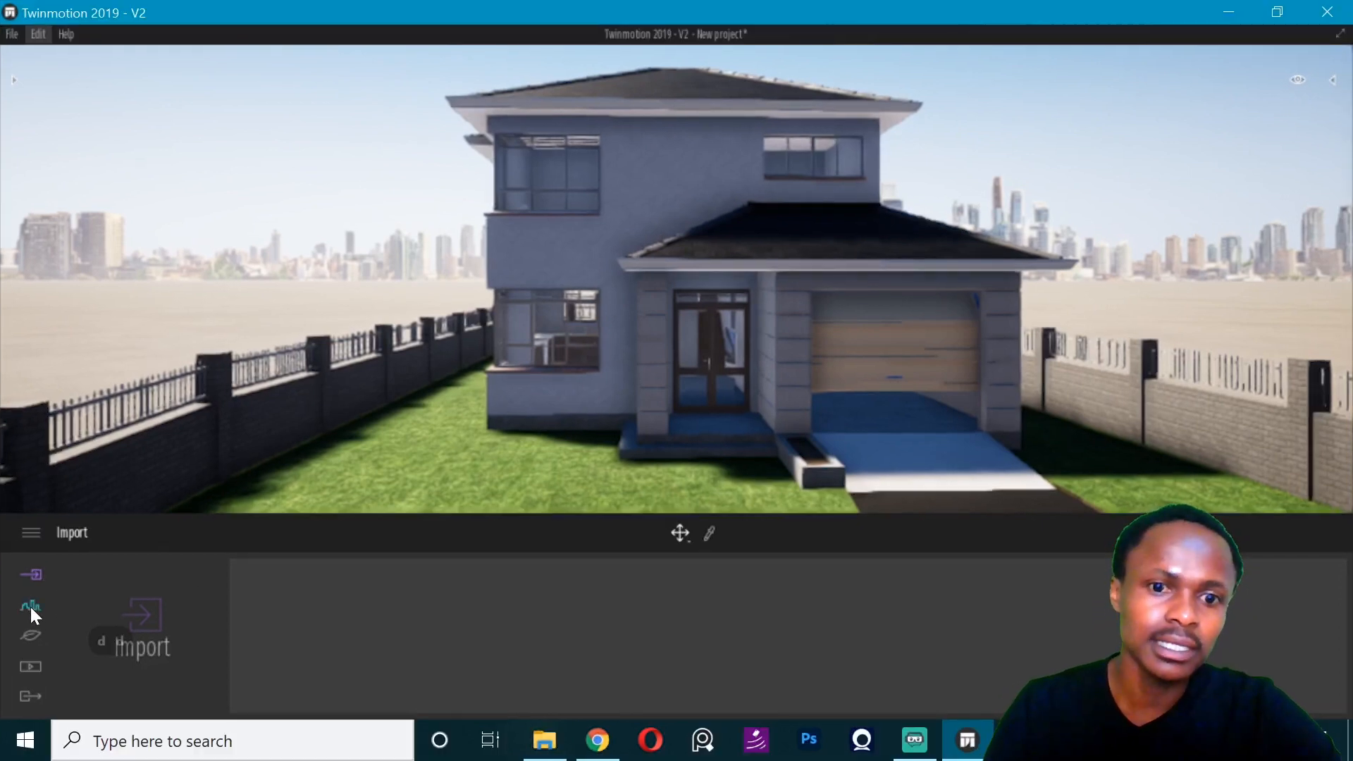
- Set the urban context background picture to Town and rotate it to 31°
left_click(40, 602)
left_click(380, 615)
left_click(631, 611)
left_click(614, 611)
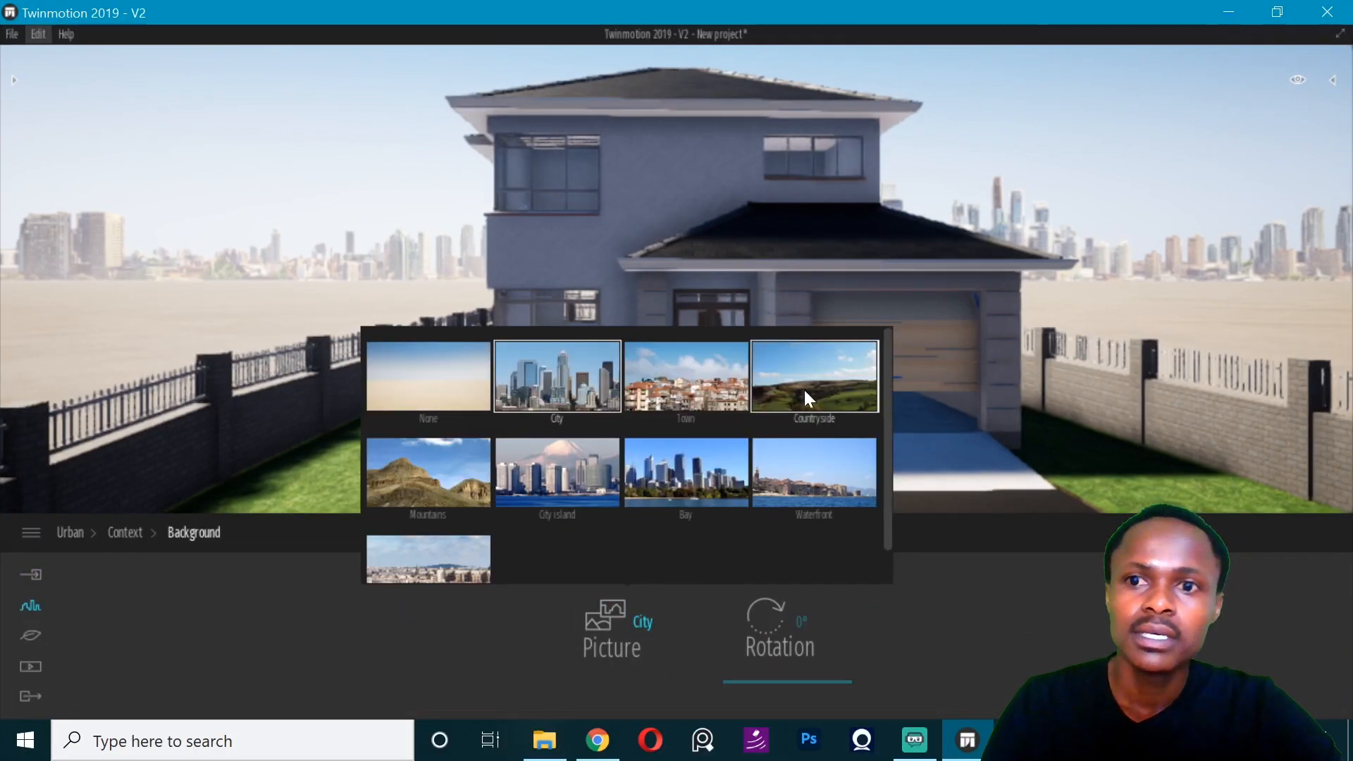
left_click(682, 380)
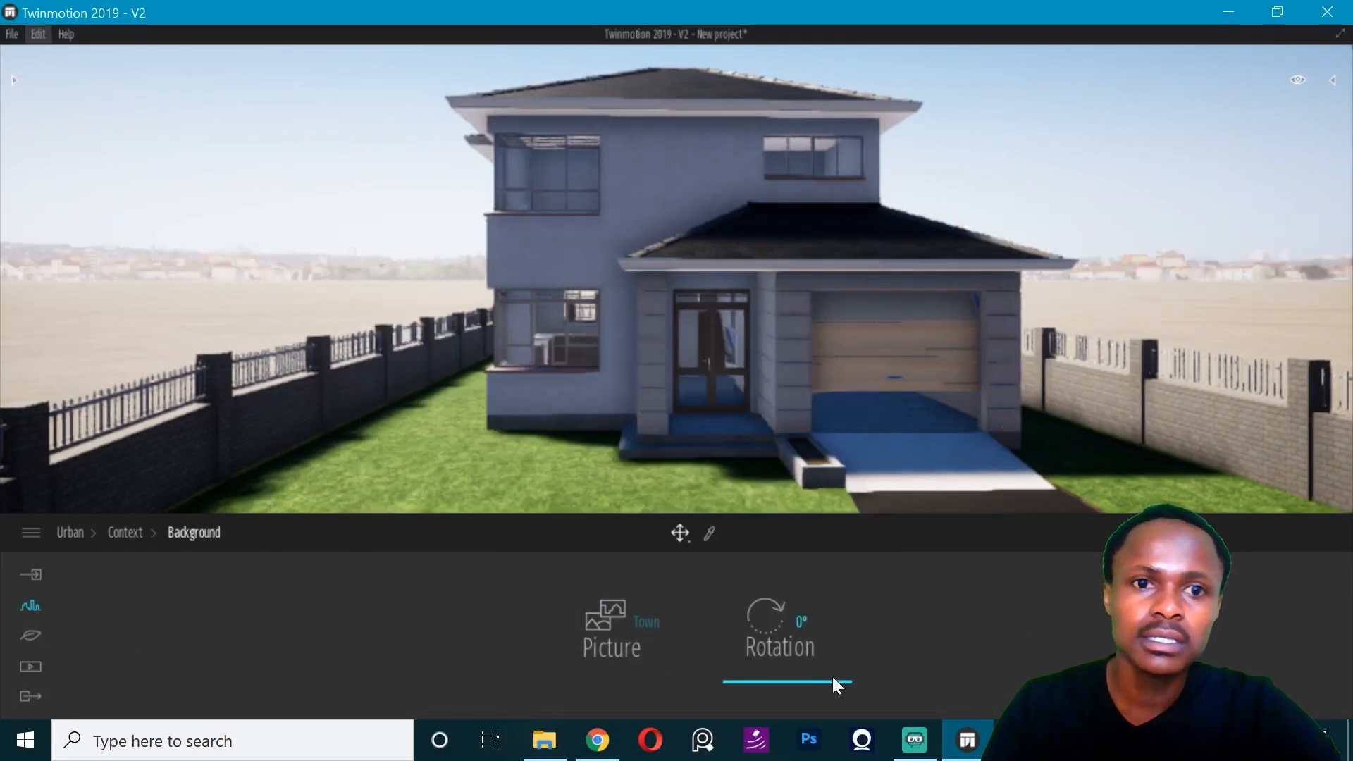
left_click_drag(832, 676, 832, 669)
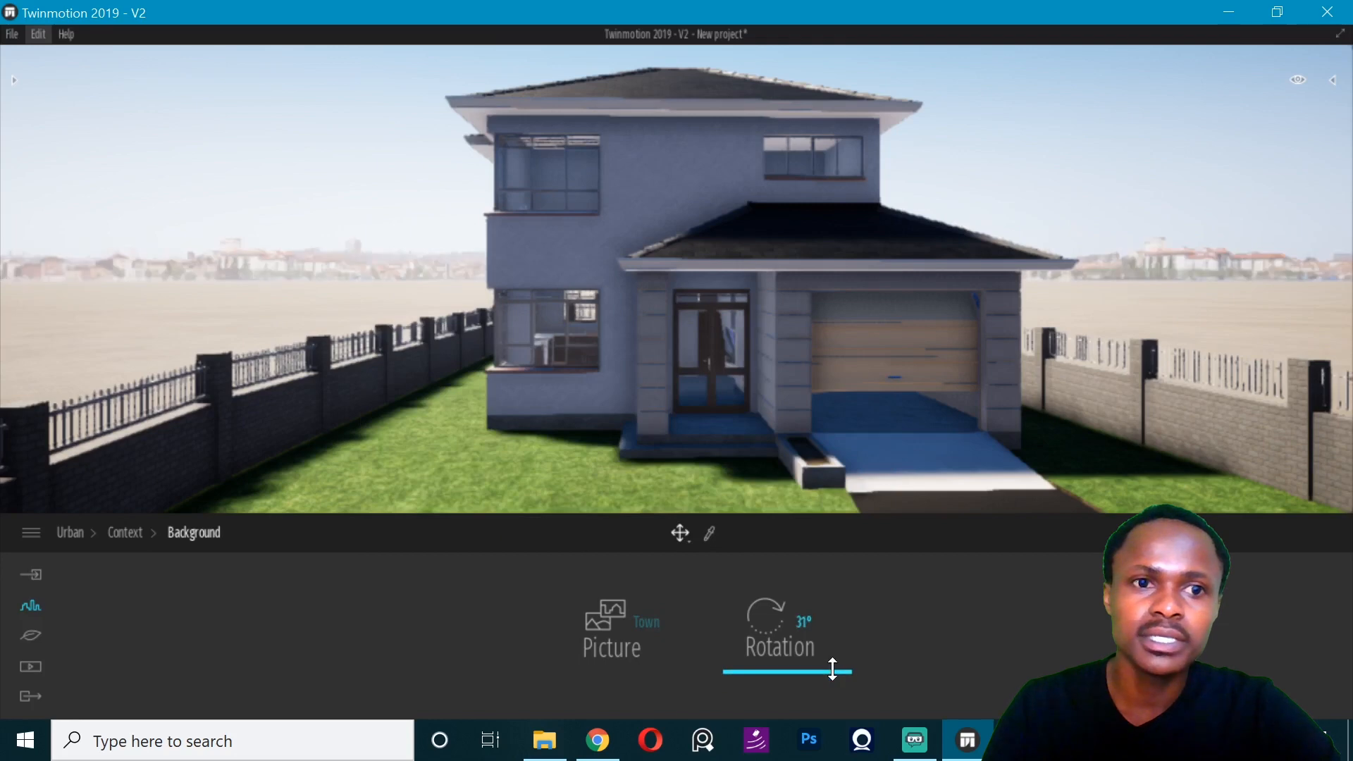
- Set the north offset in the localization settings to 222° to bring sunlight onto the front facade
left_click(32, 634)
left_click(391, 617)
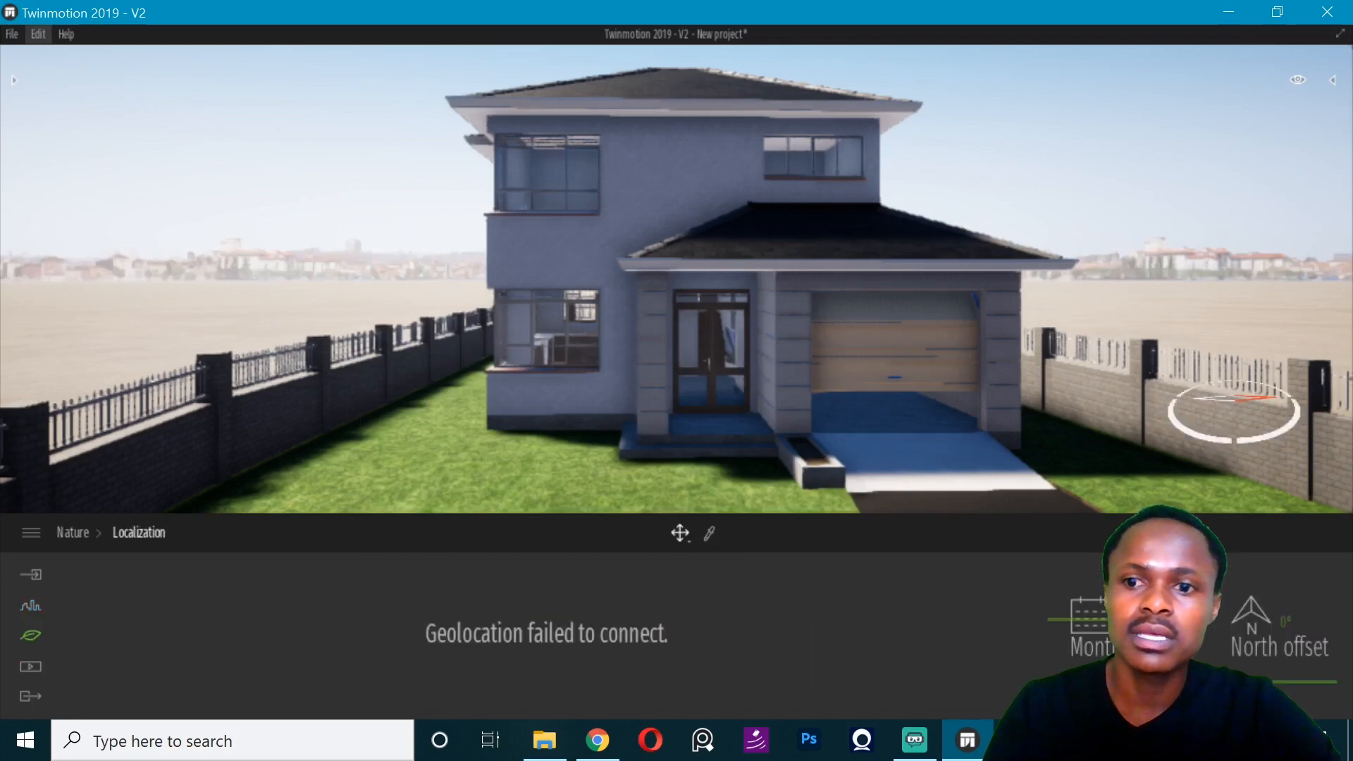
left_click_drag(1237, 681, 1237, 613)
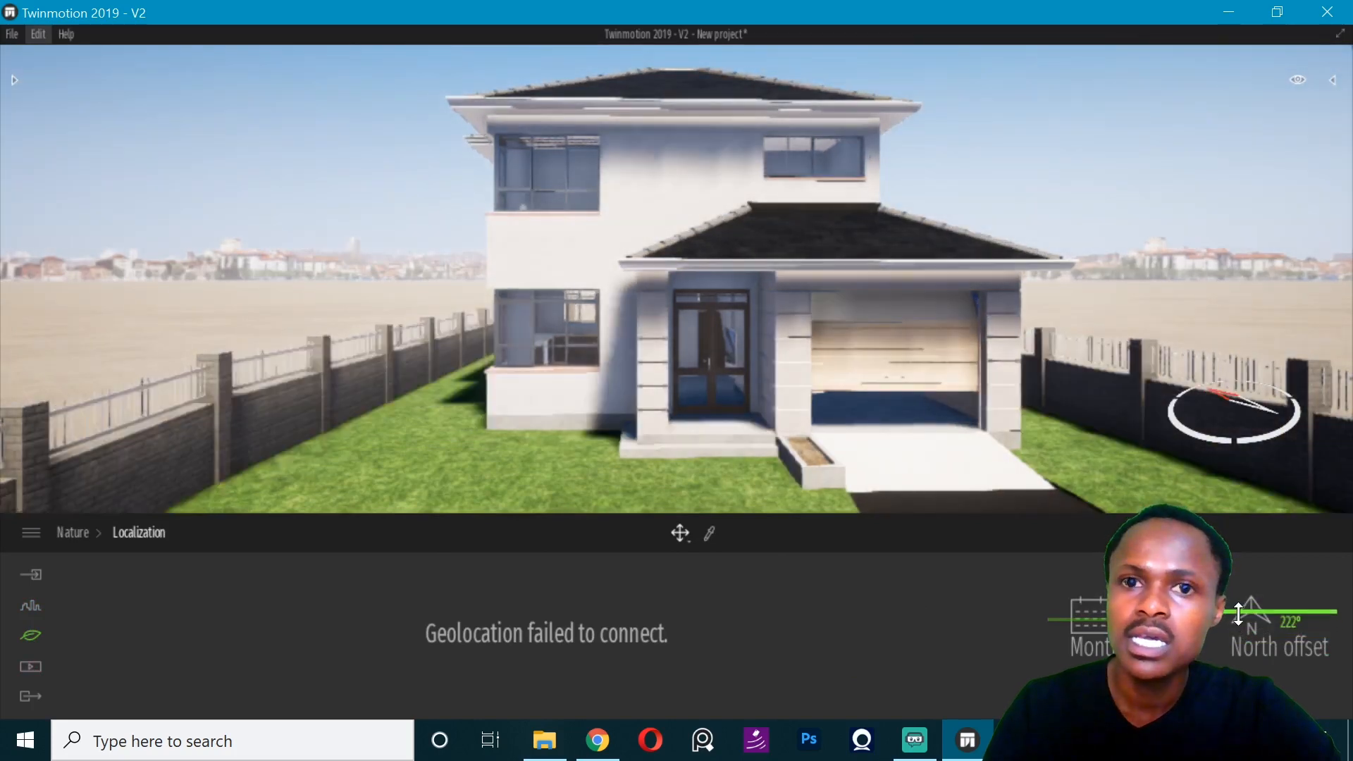
- Change the weather from clear sun to just short of the cloudy setting, then return to the nature settings
left_click(27, 639)
left_click(553, 610)
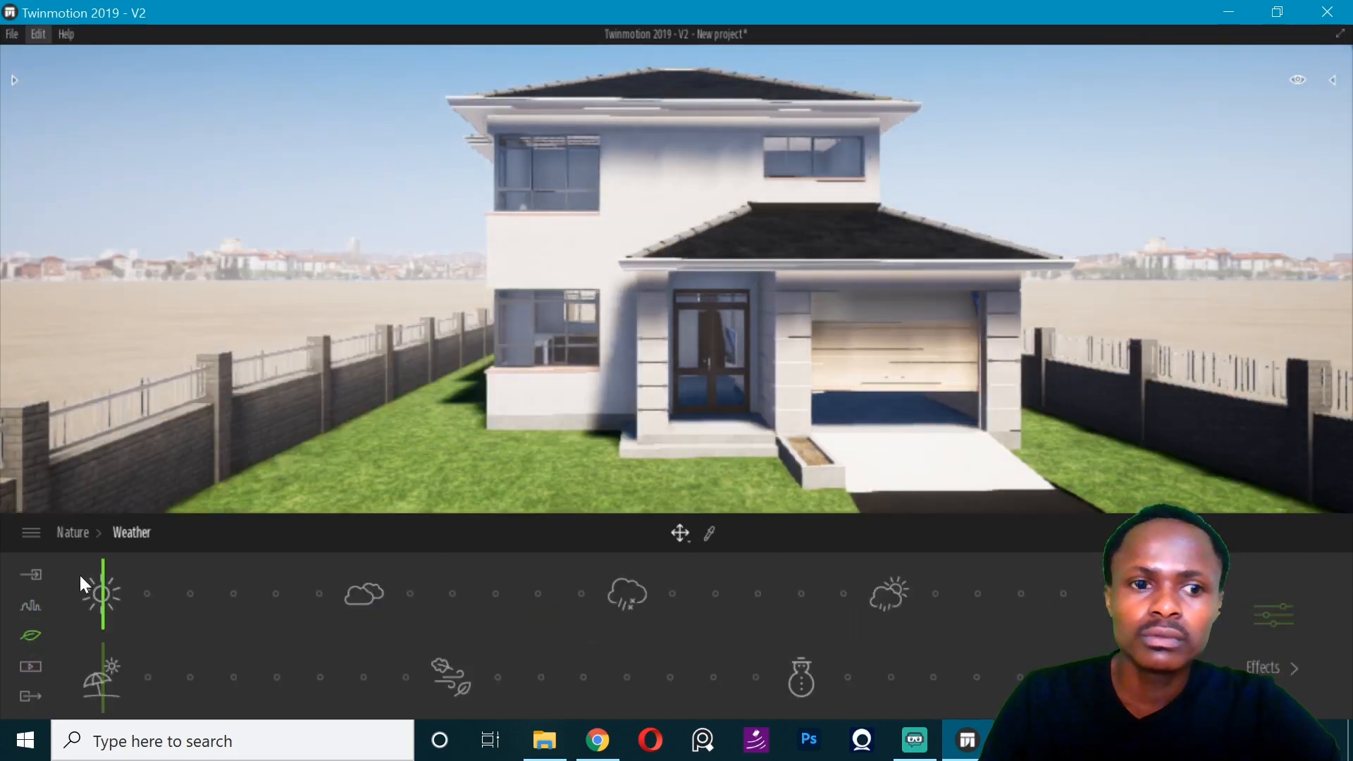
left_click(332, 582)
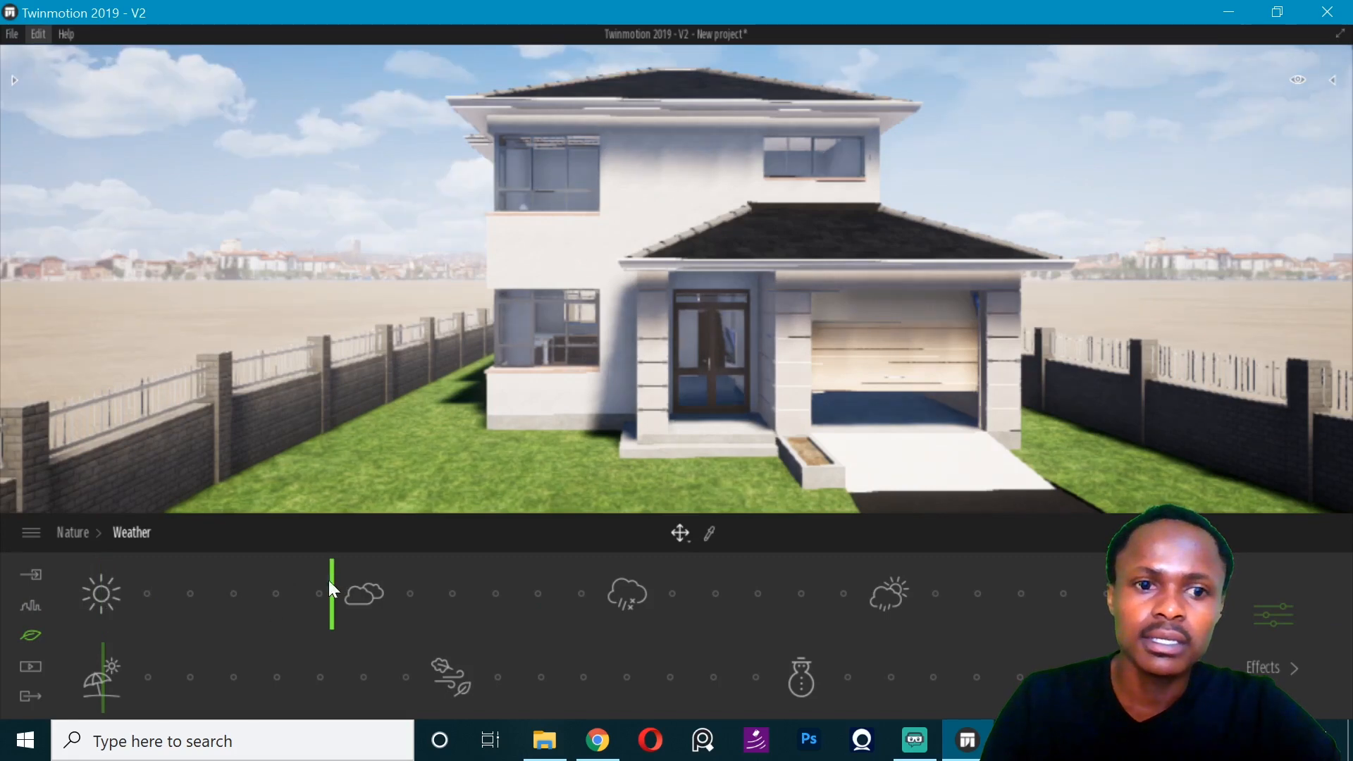
left_click(30, 636)
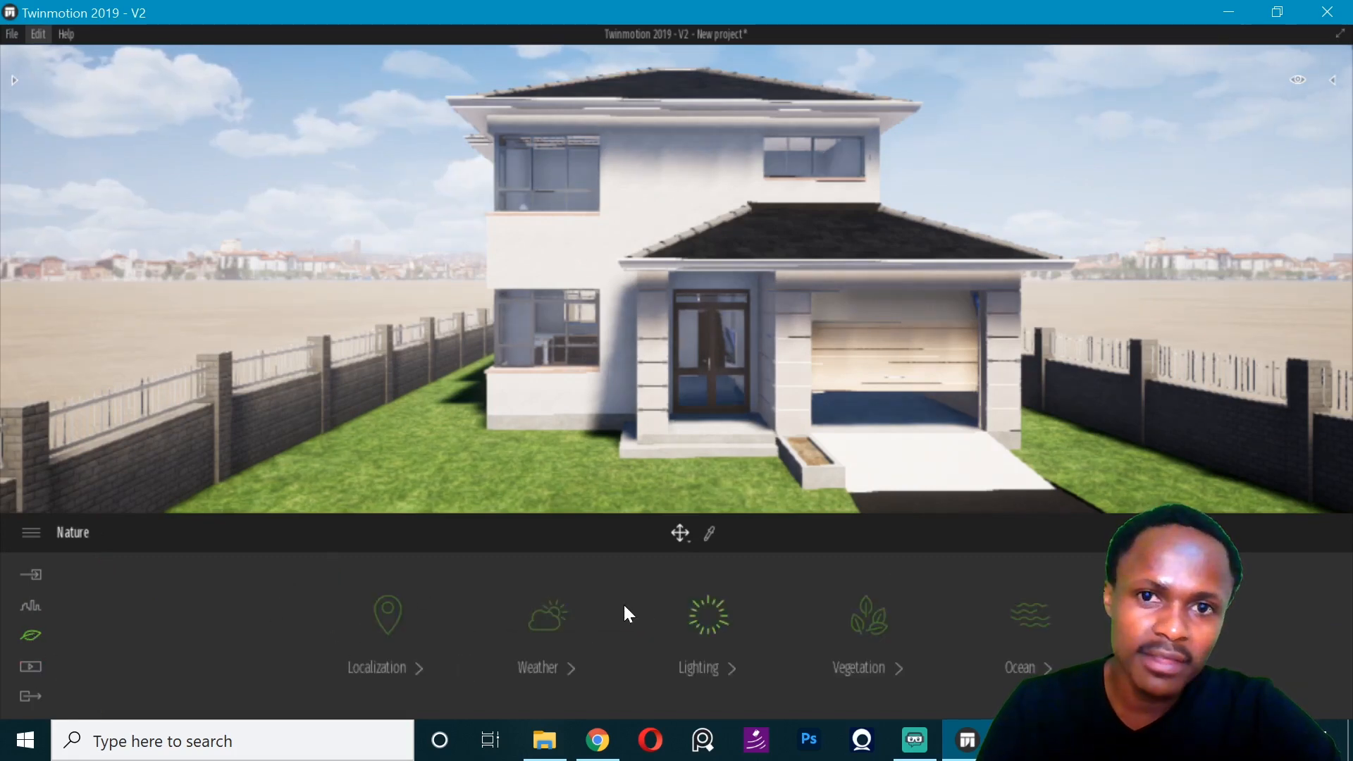
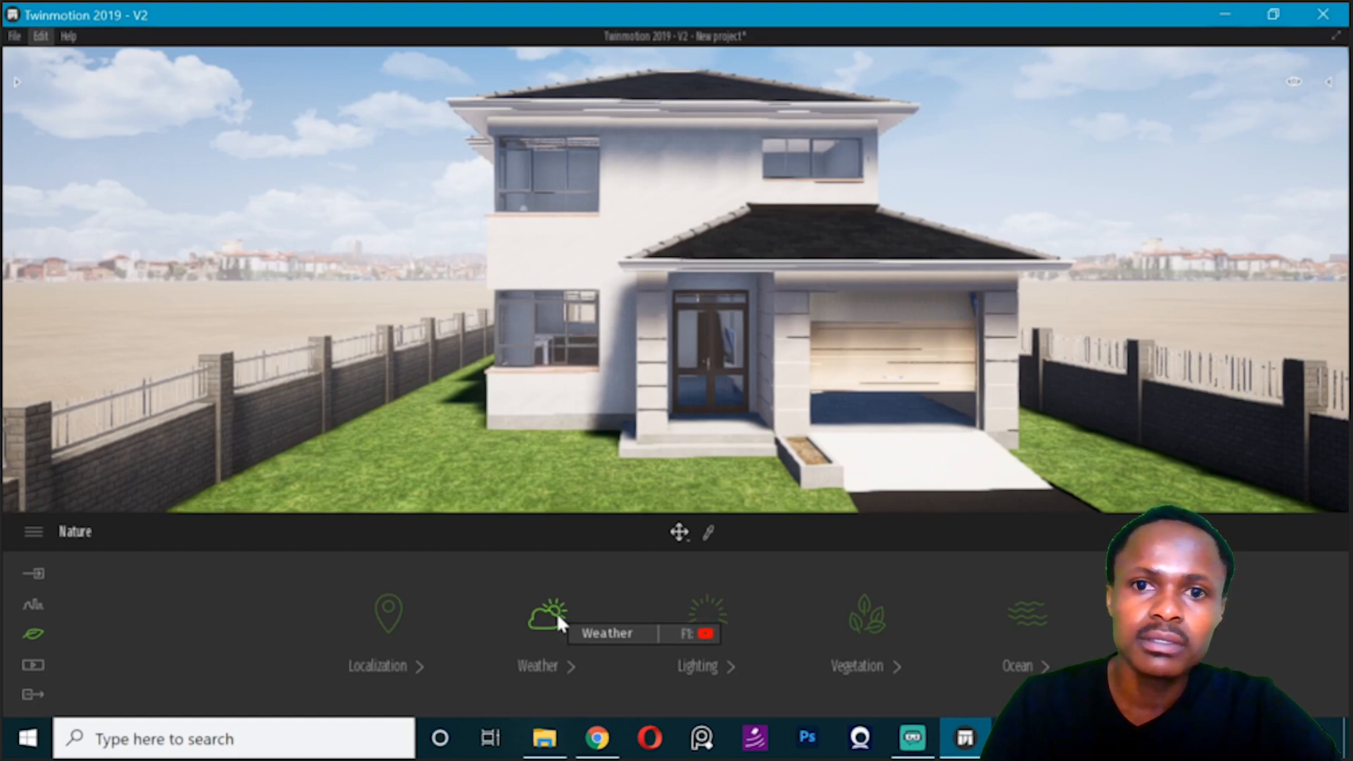
- Set the lighting to sun intensity 1.32, ambient 1.22 and white balance 8466K
left_click(709, 610)
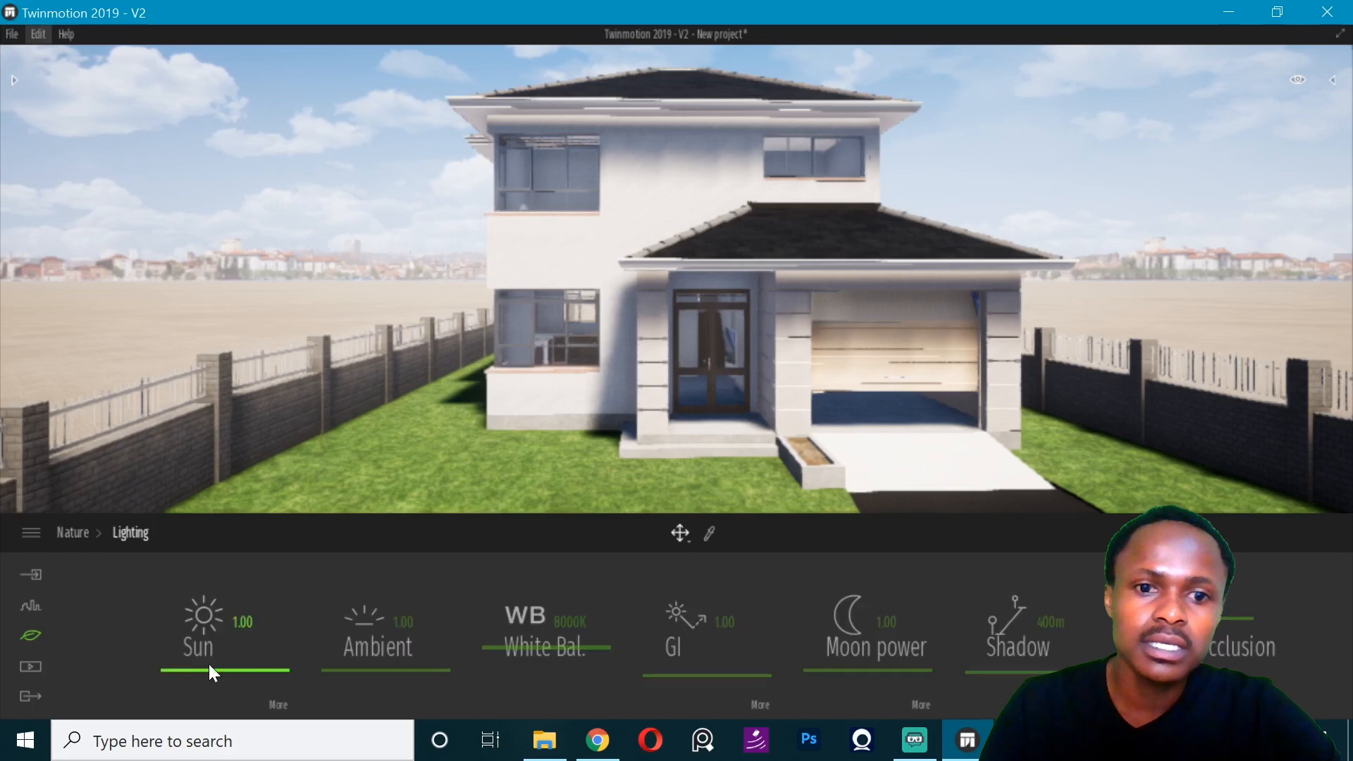
left_click(225, 665)
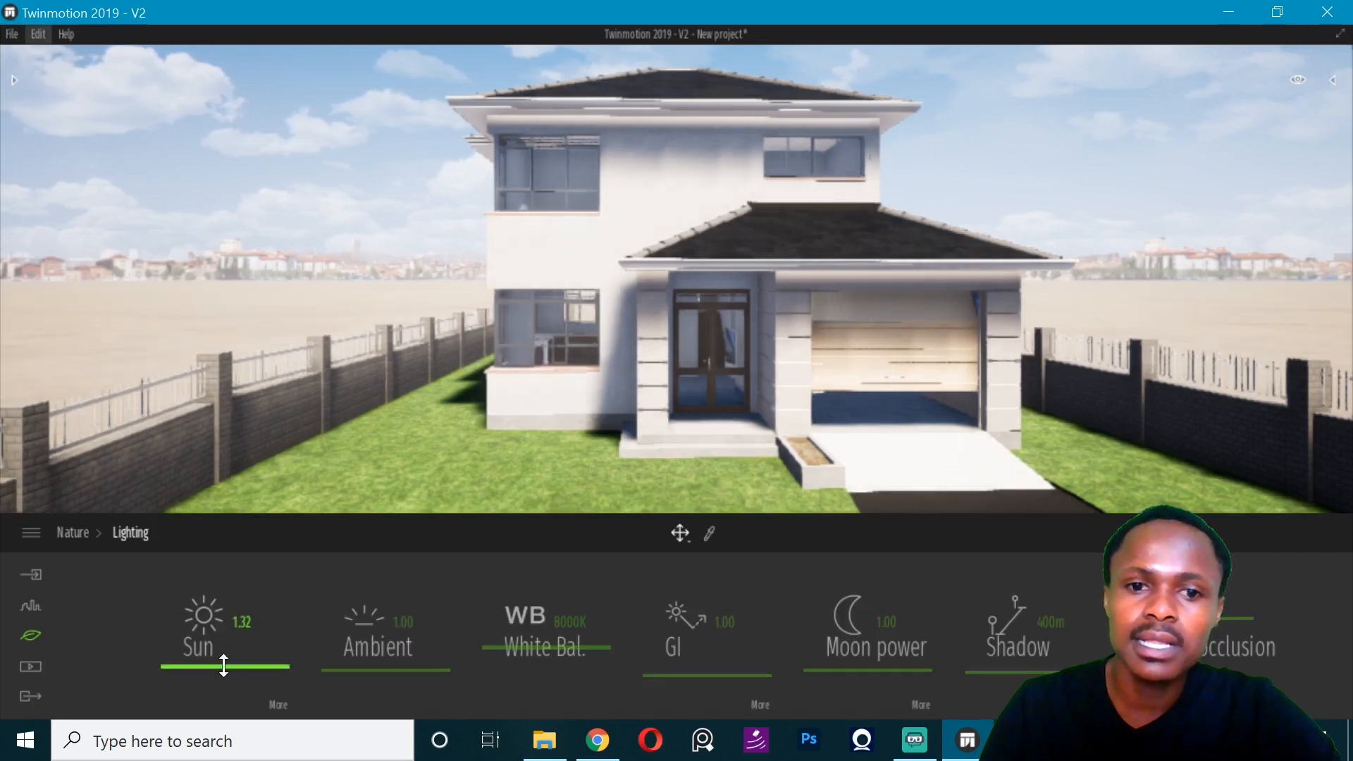
left_click(353, 668)
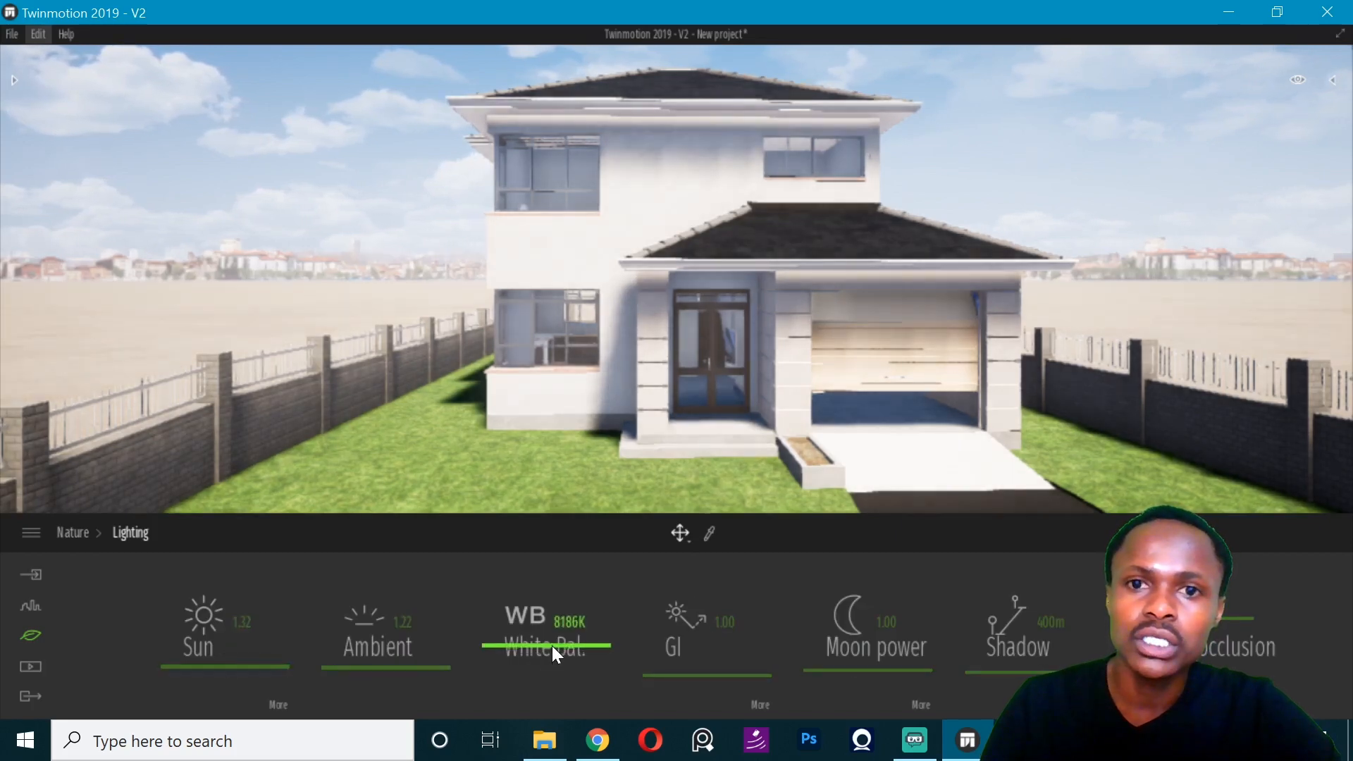
left_click_drag(552, 645, 550, 637)
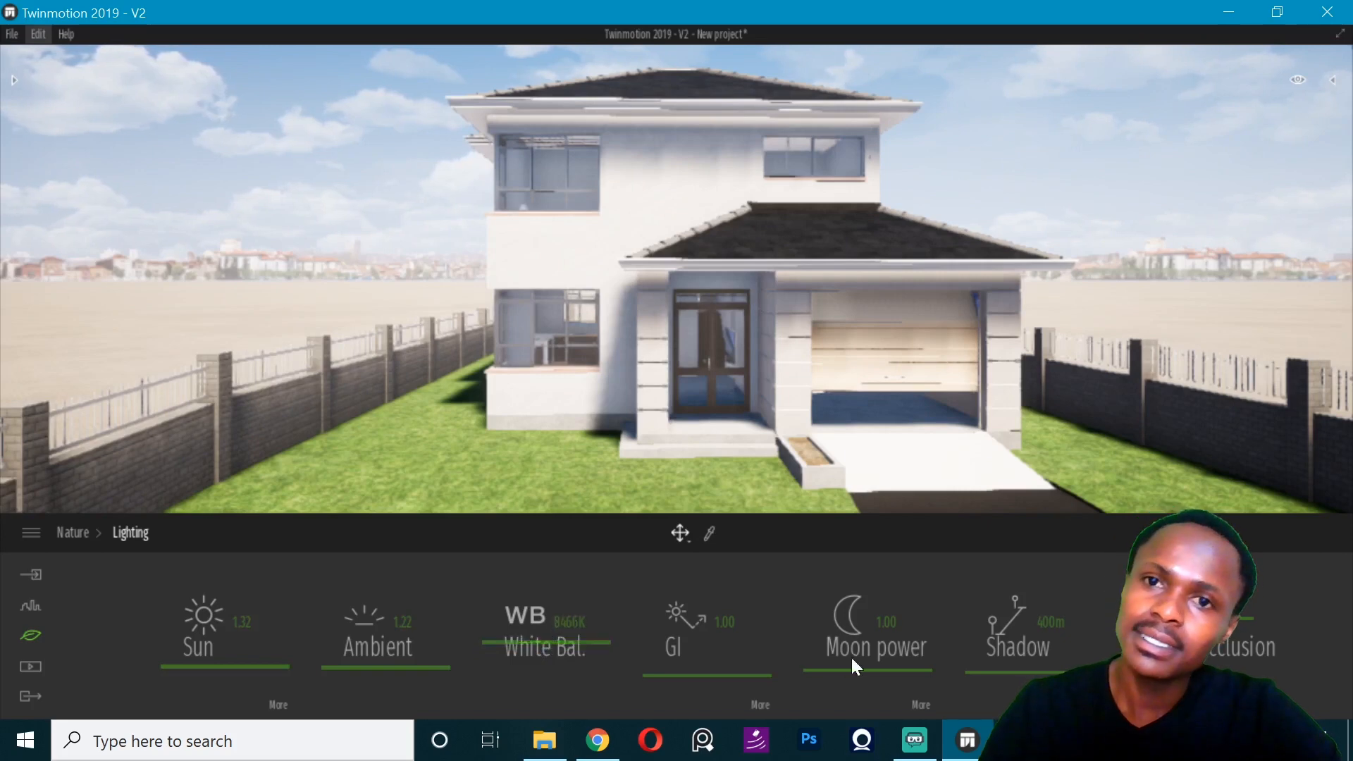
- Set the lighting's shadow distance to 435 m
left_click(997, 666)
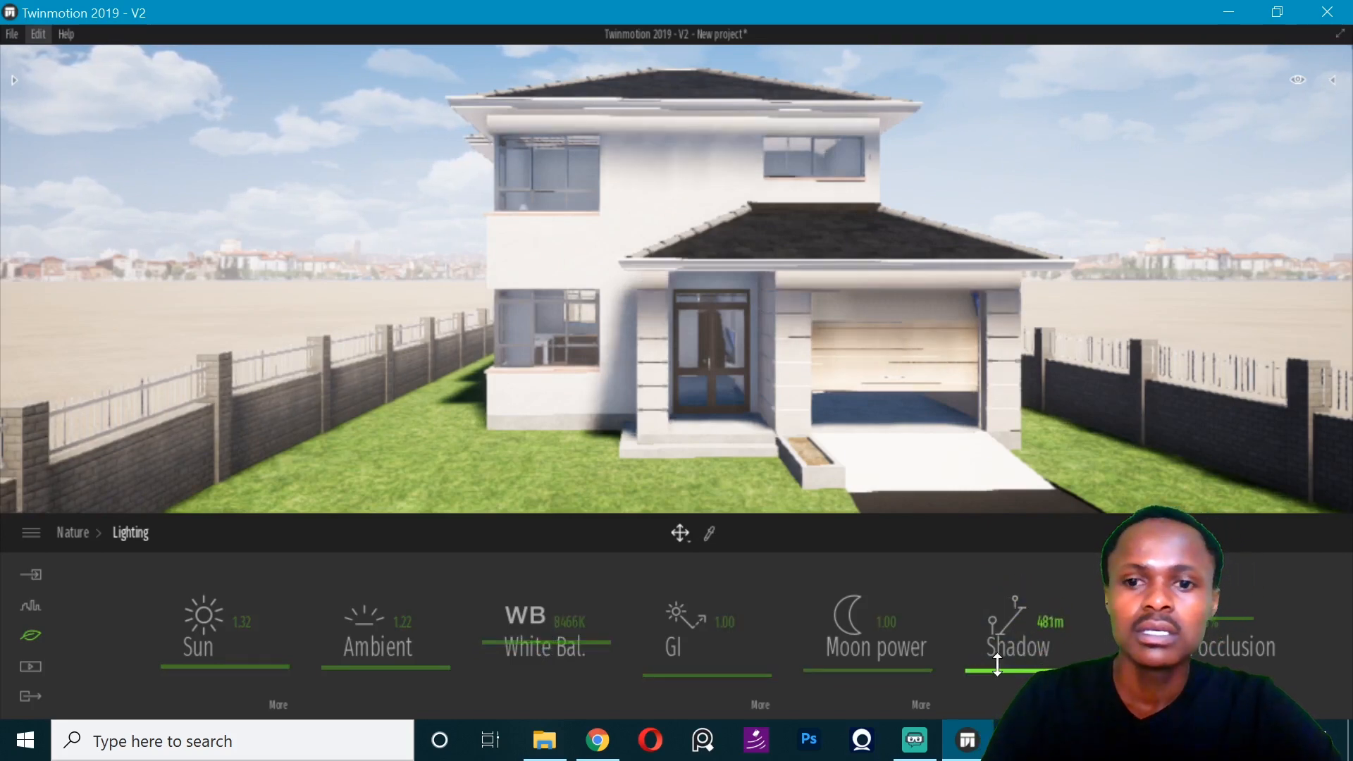
left_click_drag(997, 667, 1014, 670)
key("ctrl+z")
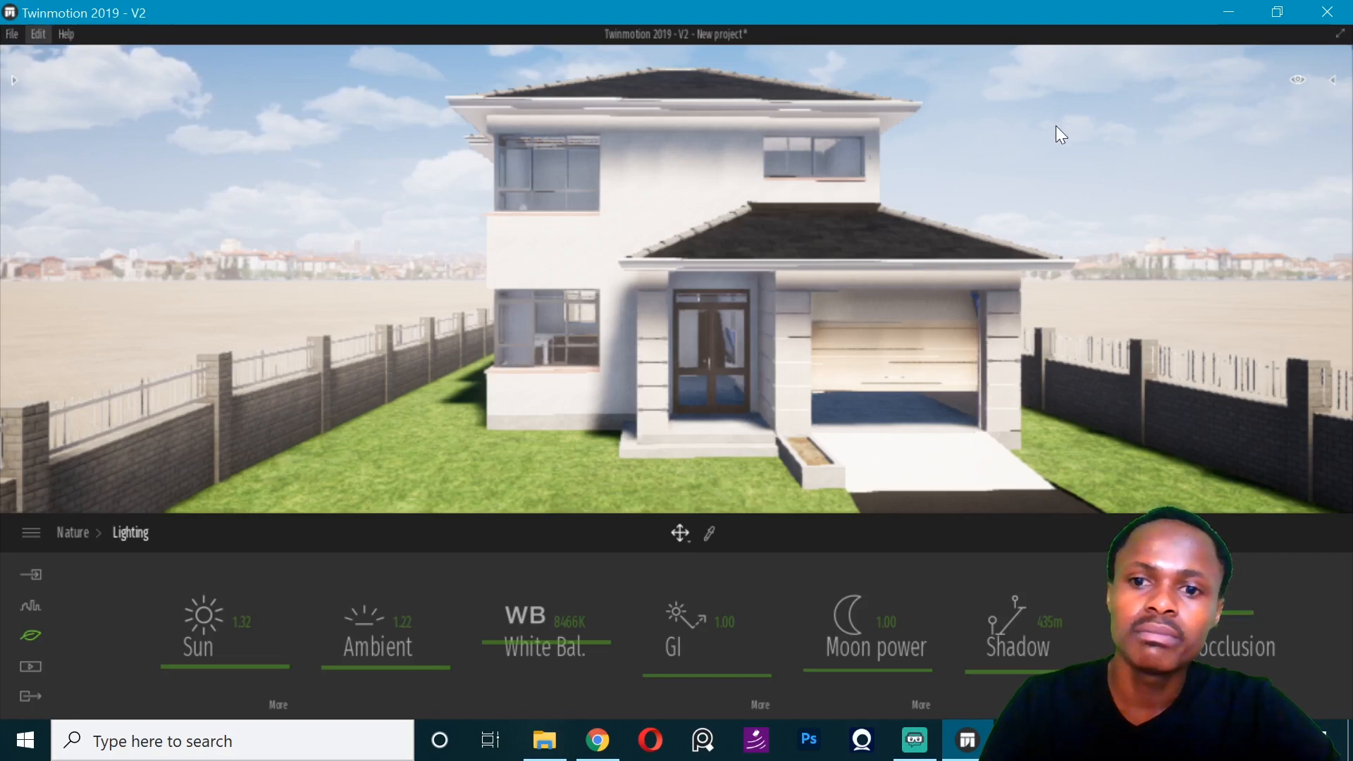
- Examine the front facade under the adjusted lighting, moving sideways and closer to the garage and driveway
key("d")
key("d")
key("d")
key("d")
key("a")
key("a")
key("a")
key("a")
key("a")
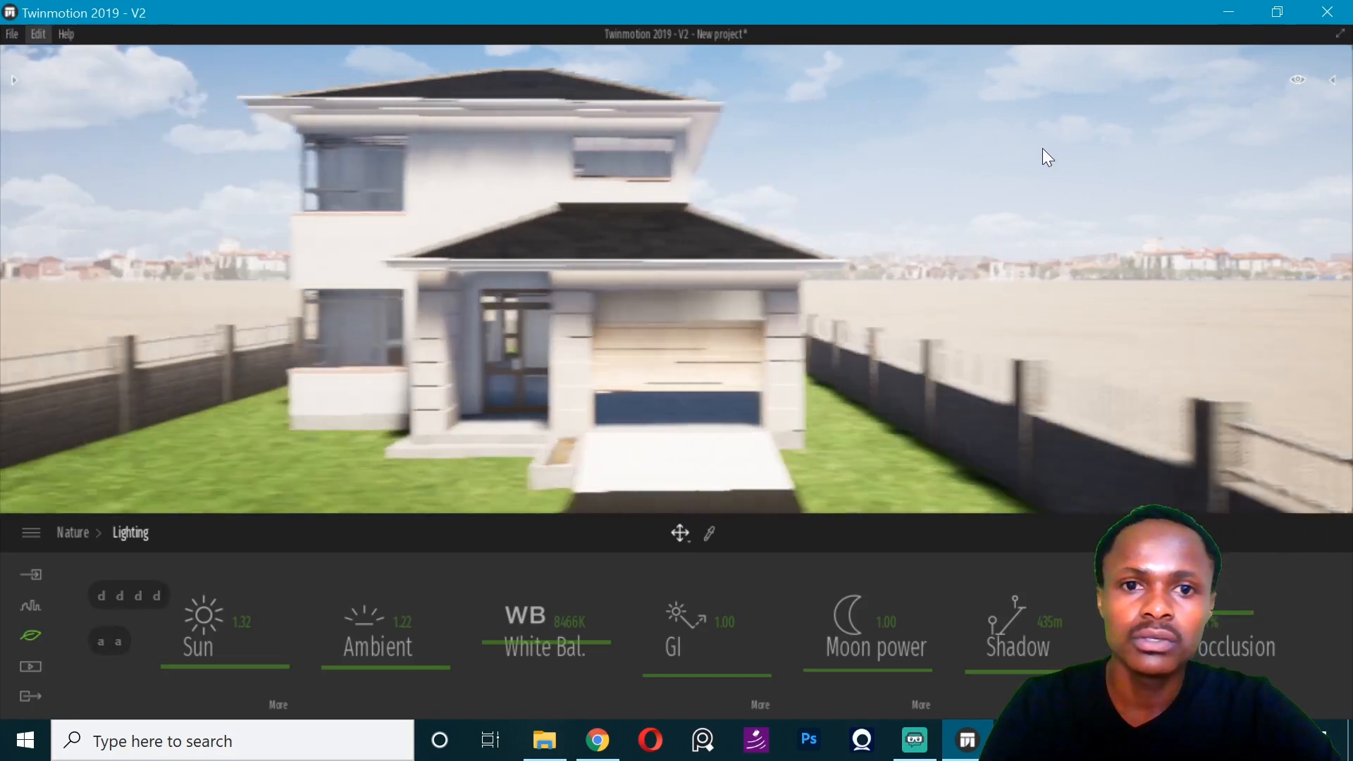
key("d")
key("d")
key("d")
key("d")
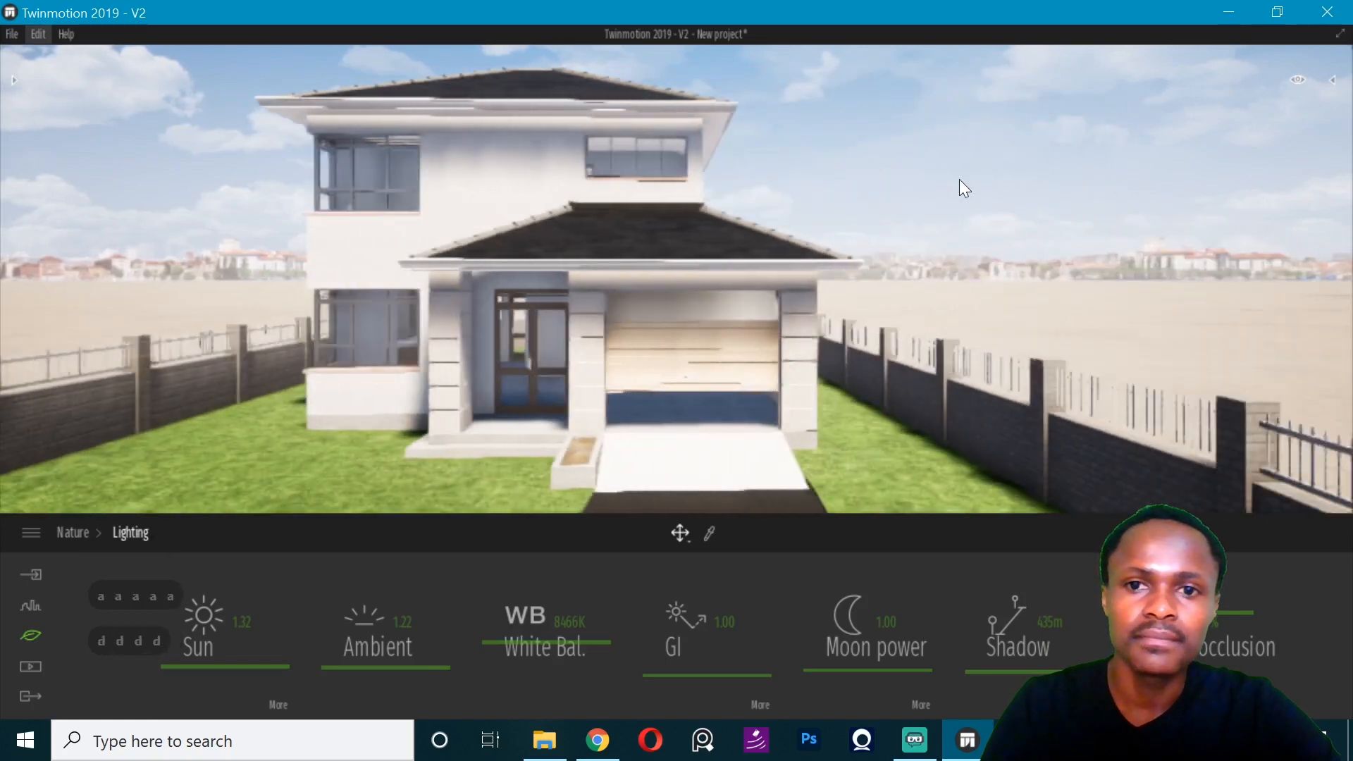
right_click_drag(1032, 223, 629, 329)
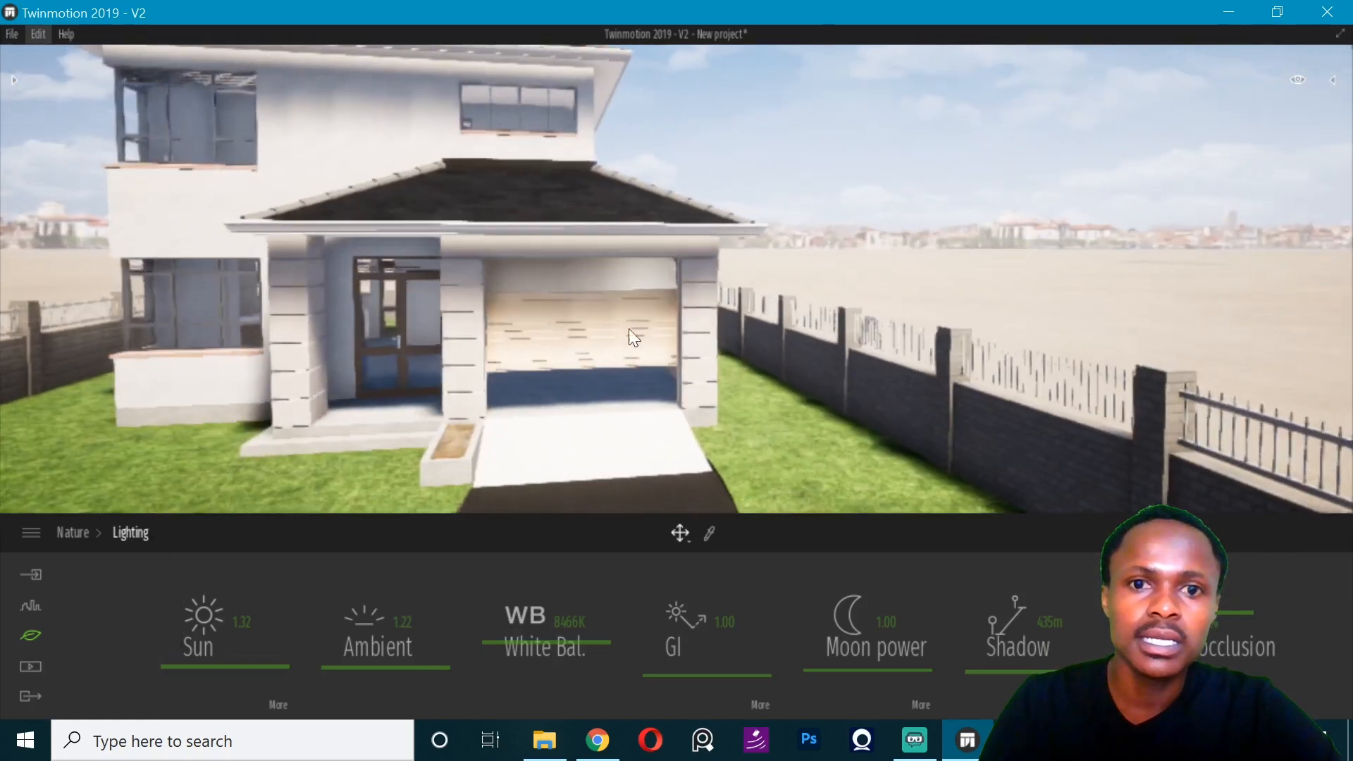
- Place the Suv 02 car from the vehicle library inside the garage
left_click(15, 81)
left_click(210, 374)
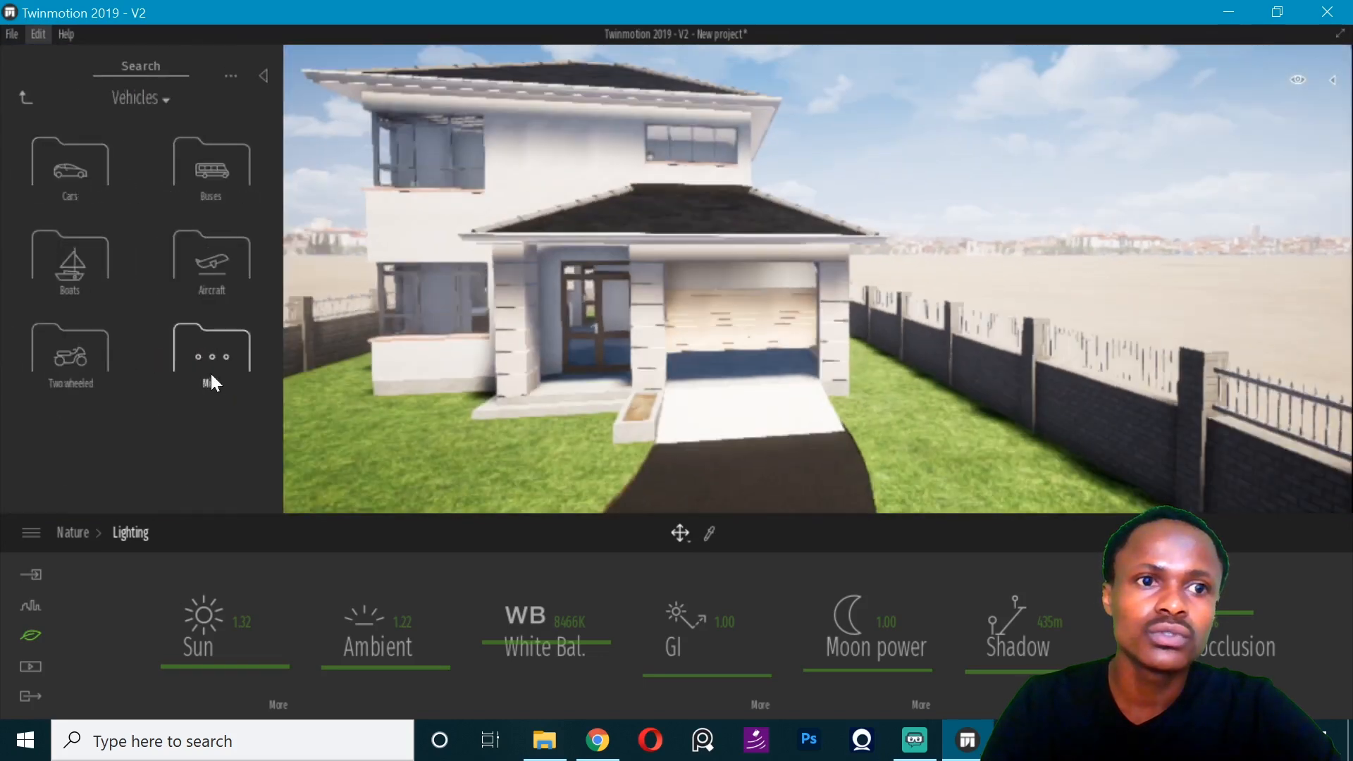
left_click(79, 191)
scroll(208, 366, "down", 3)
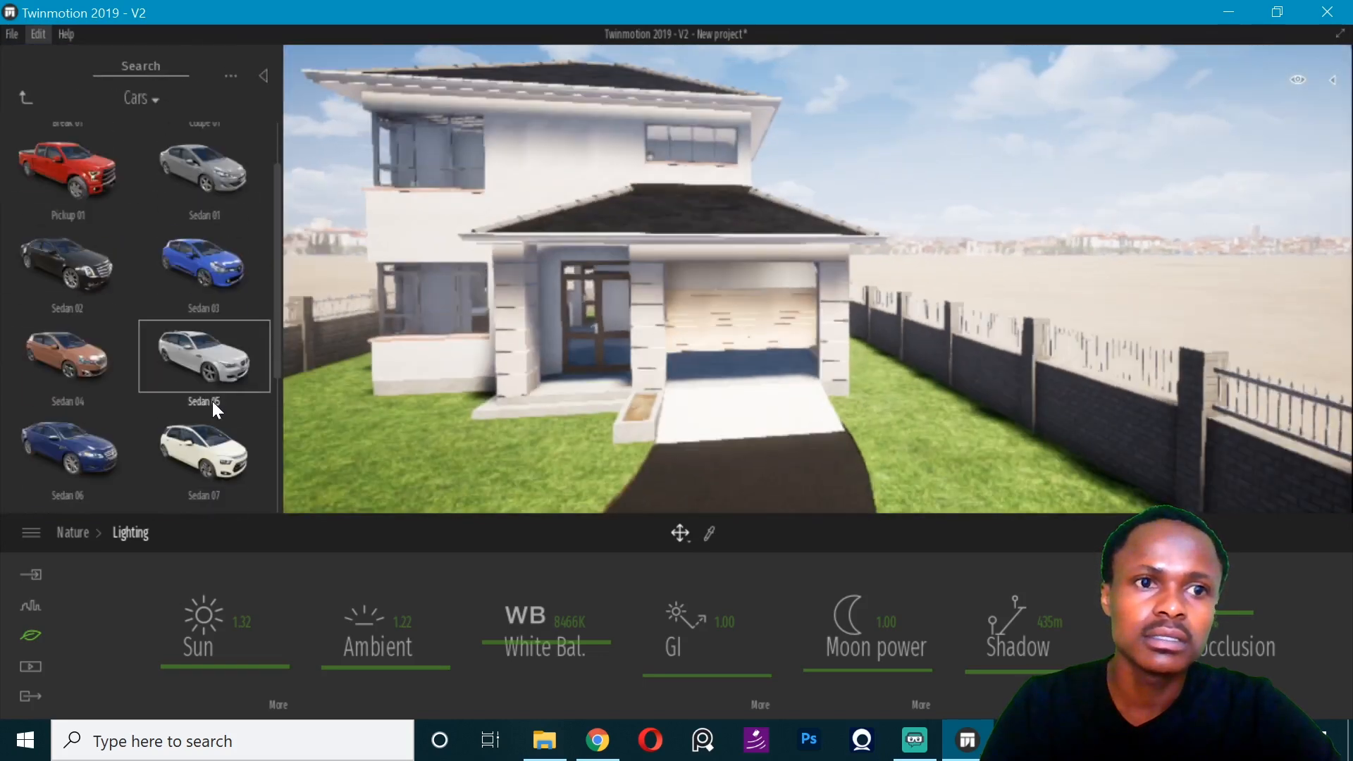
scroll(190, 416, "down", 1)
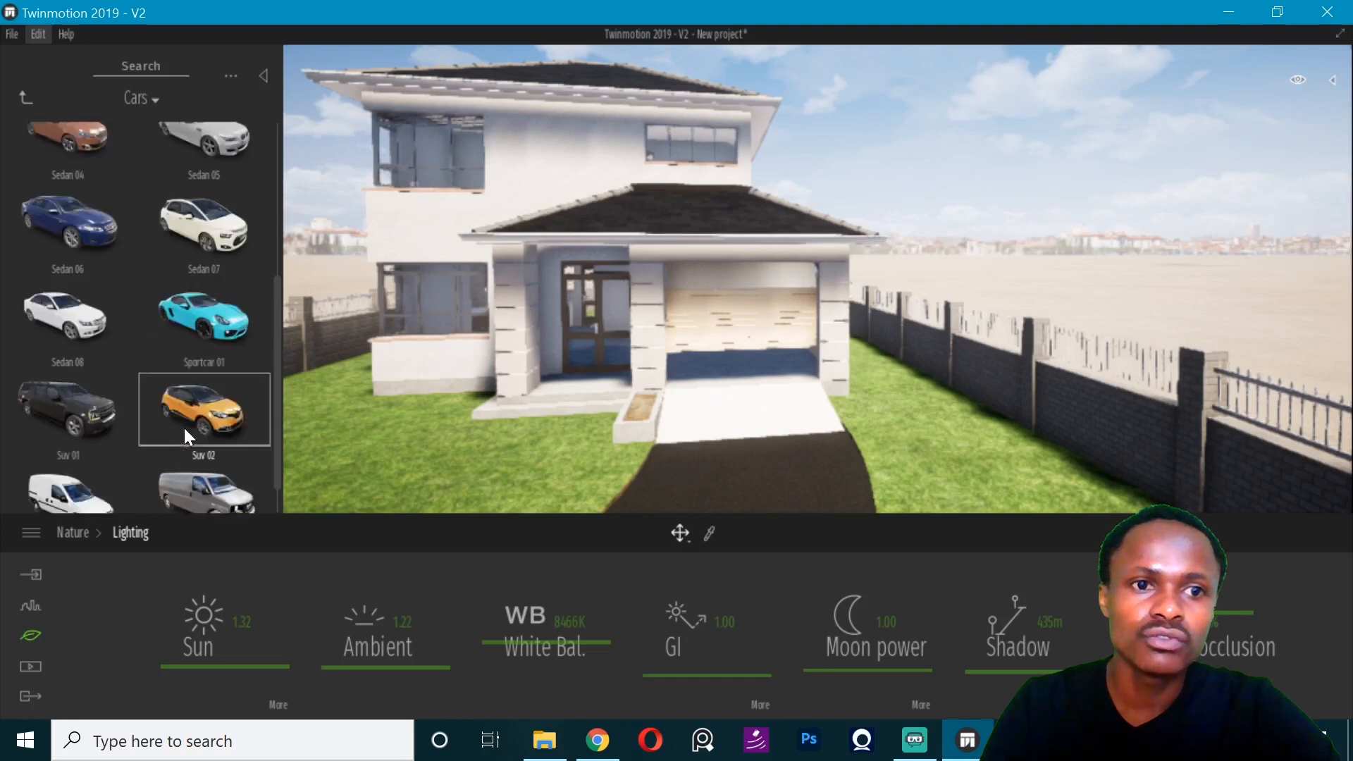
left_click_drag(696, 427, 745, 370)
left_click(737, 361)
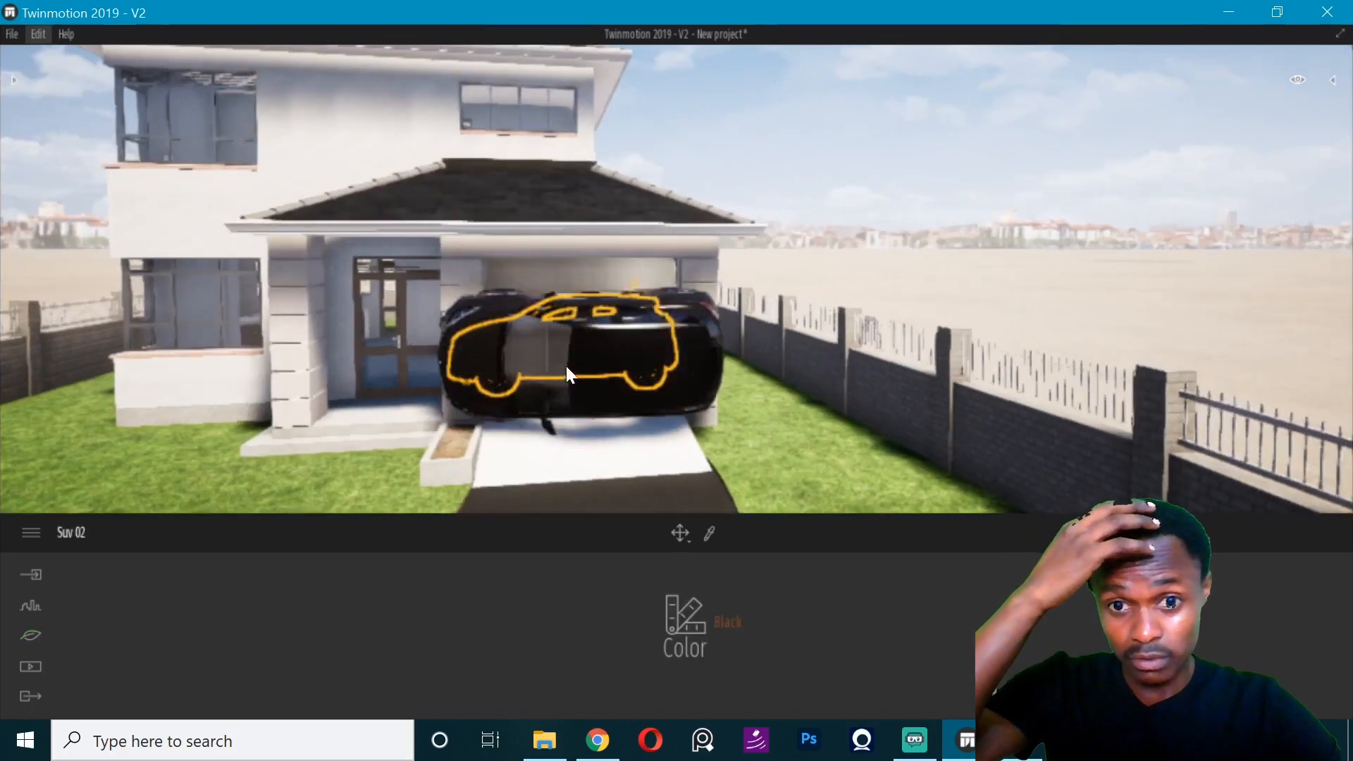
- Rotate the SUV by -90° about its vertical axis so its front faces the driveway
key("Escape")
left_click(646, 382)
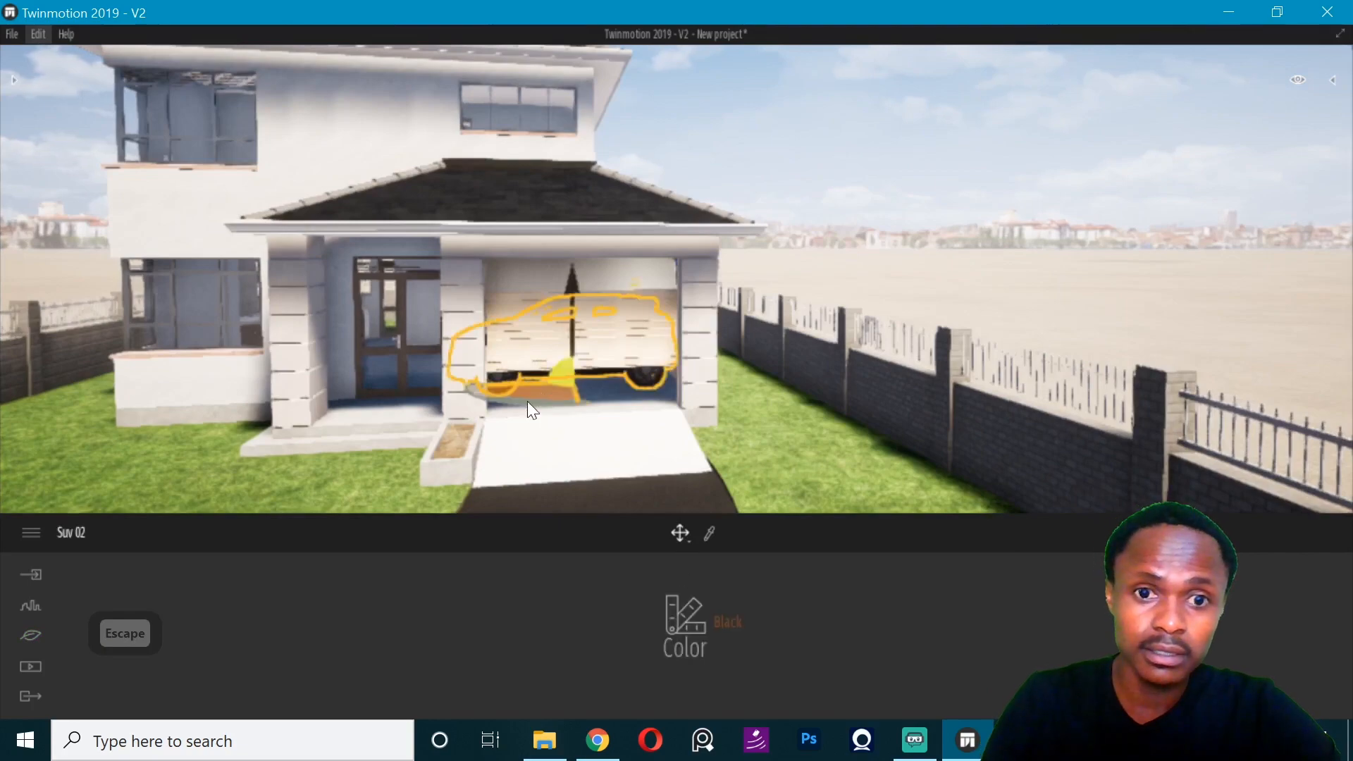
left_click_drag(500, 404, 646, 403)
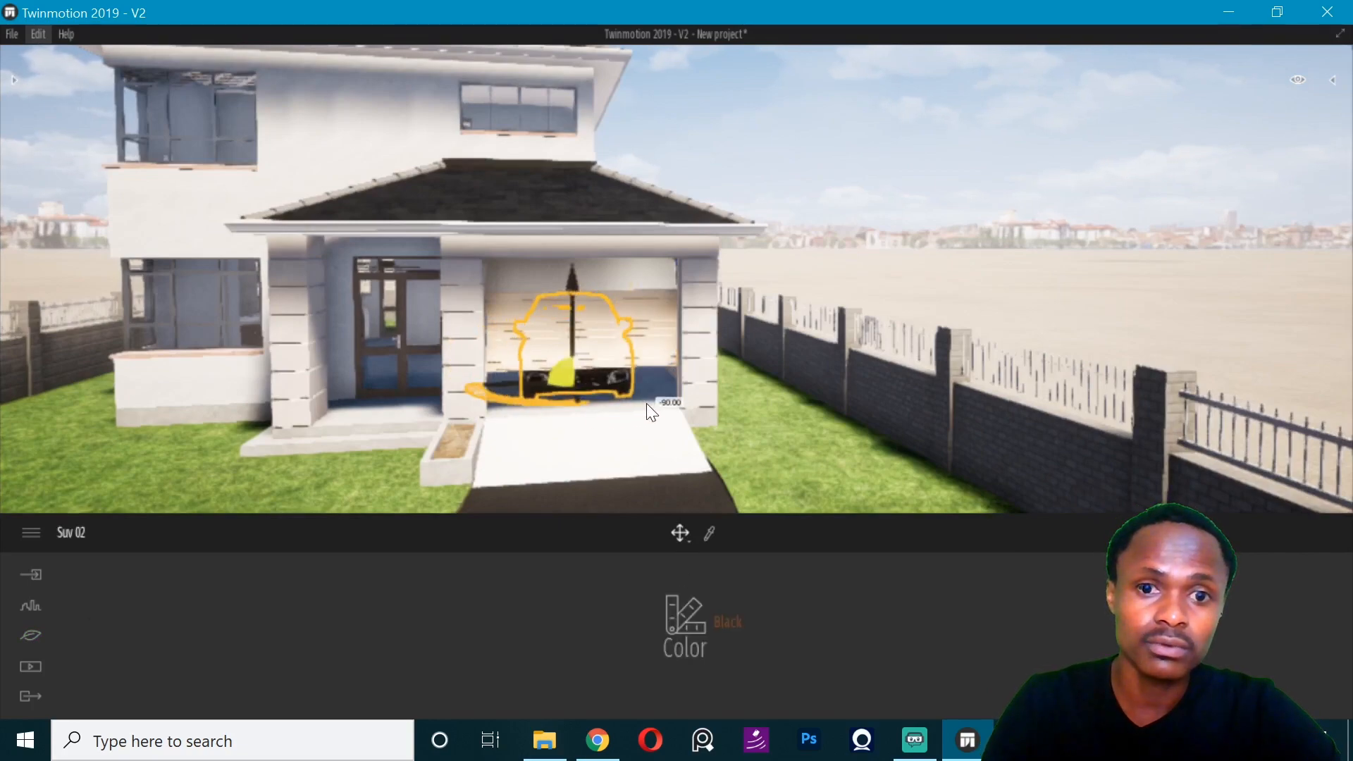
- Examine the parked SUV up close in the garage and the lawn strip between the house and the fence
right_click_drag(806, 282, 719, 292)
scroll(937, 382, "up", 3)
right_click_drag(937, 382, 1043, 352)
key("e")
key("w")
key("w")
key("w")
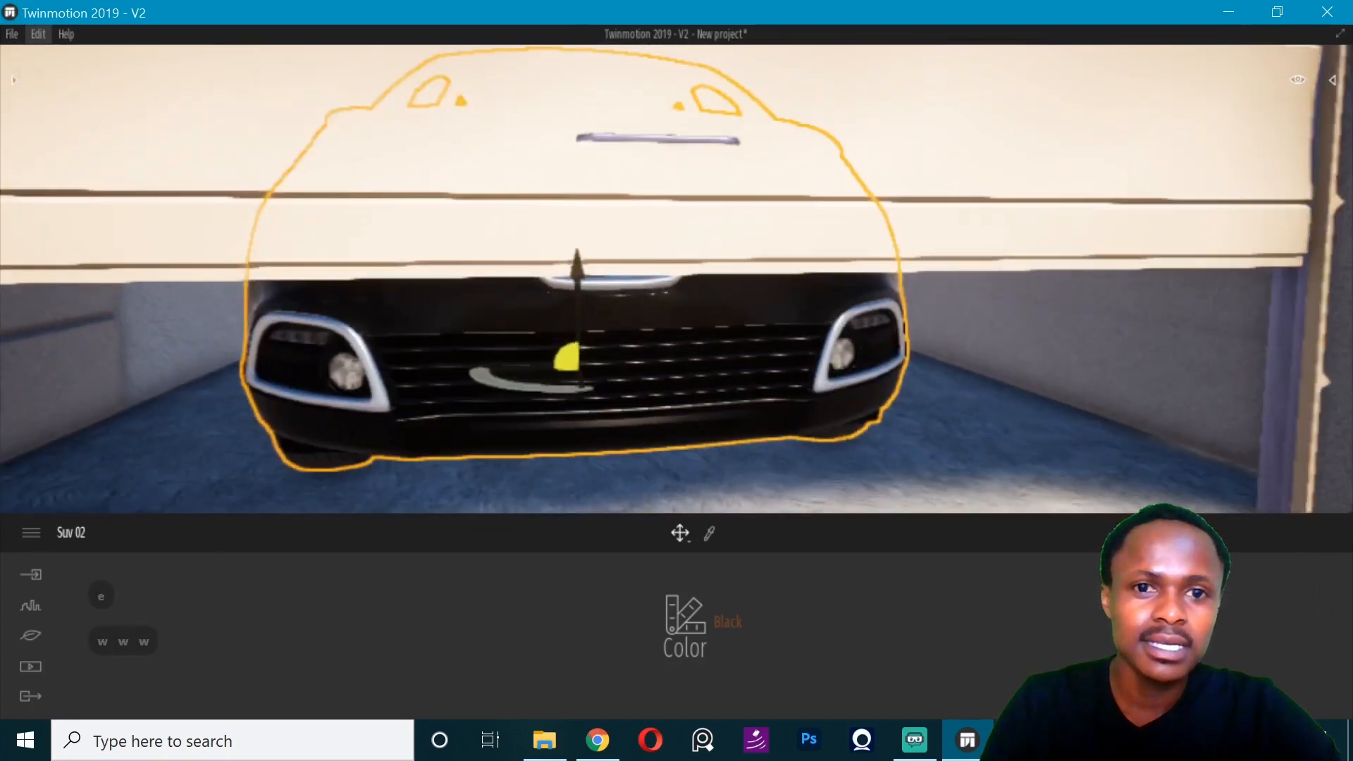
key("d")
key("d")
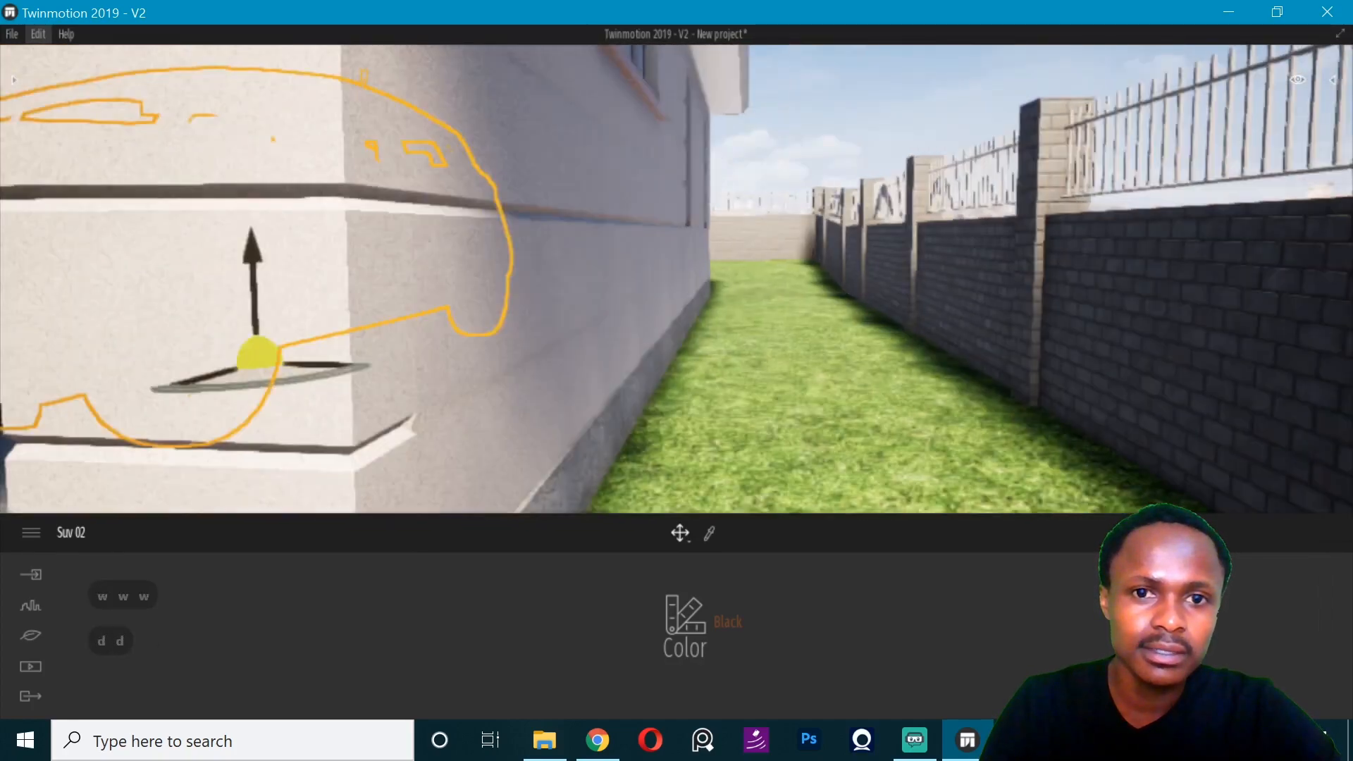
scroll(1078, 328, "down", 5)
key("Left")
key("Left")
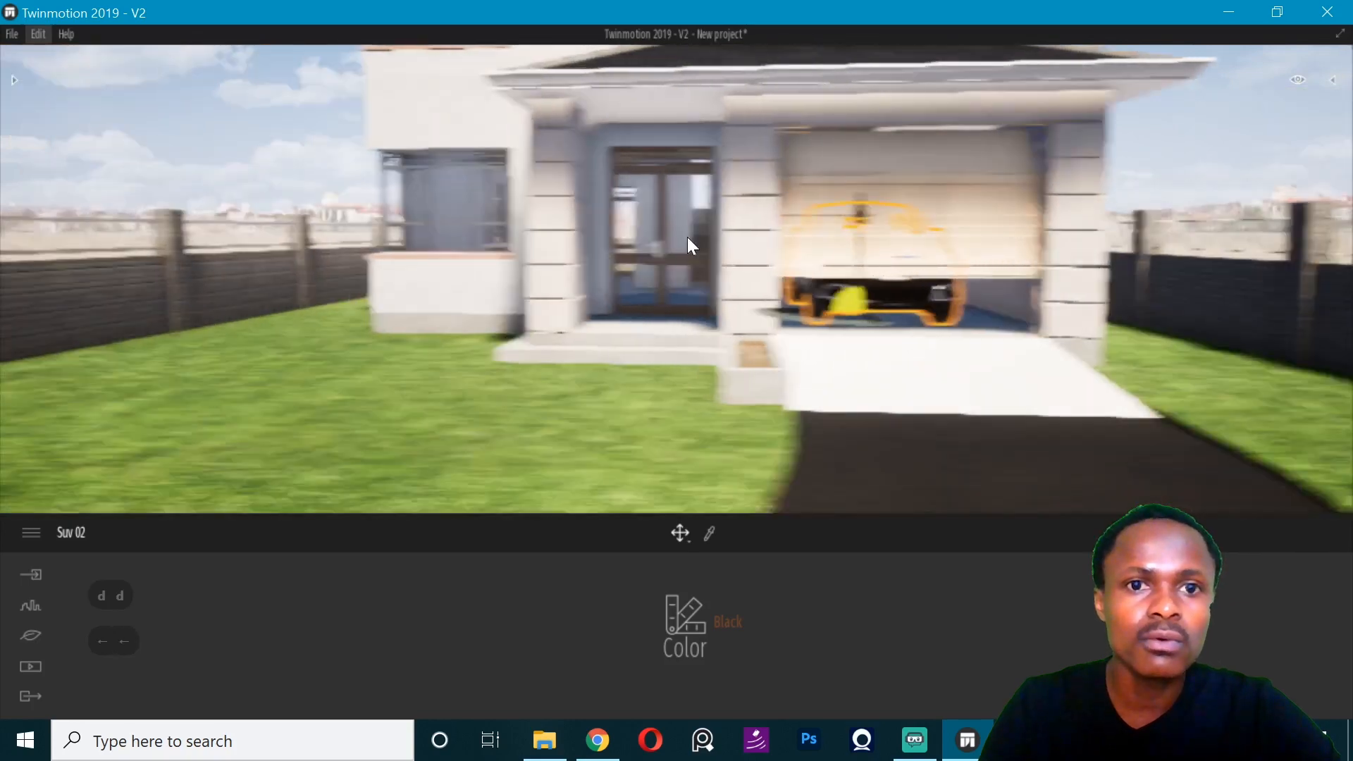
- Place the Vitra modular right sofa from the living room furniture library on the ground-floor living room floor
key("Up")
key("Up")
key("Up")
key("Up")
key("Up")
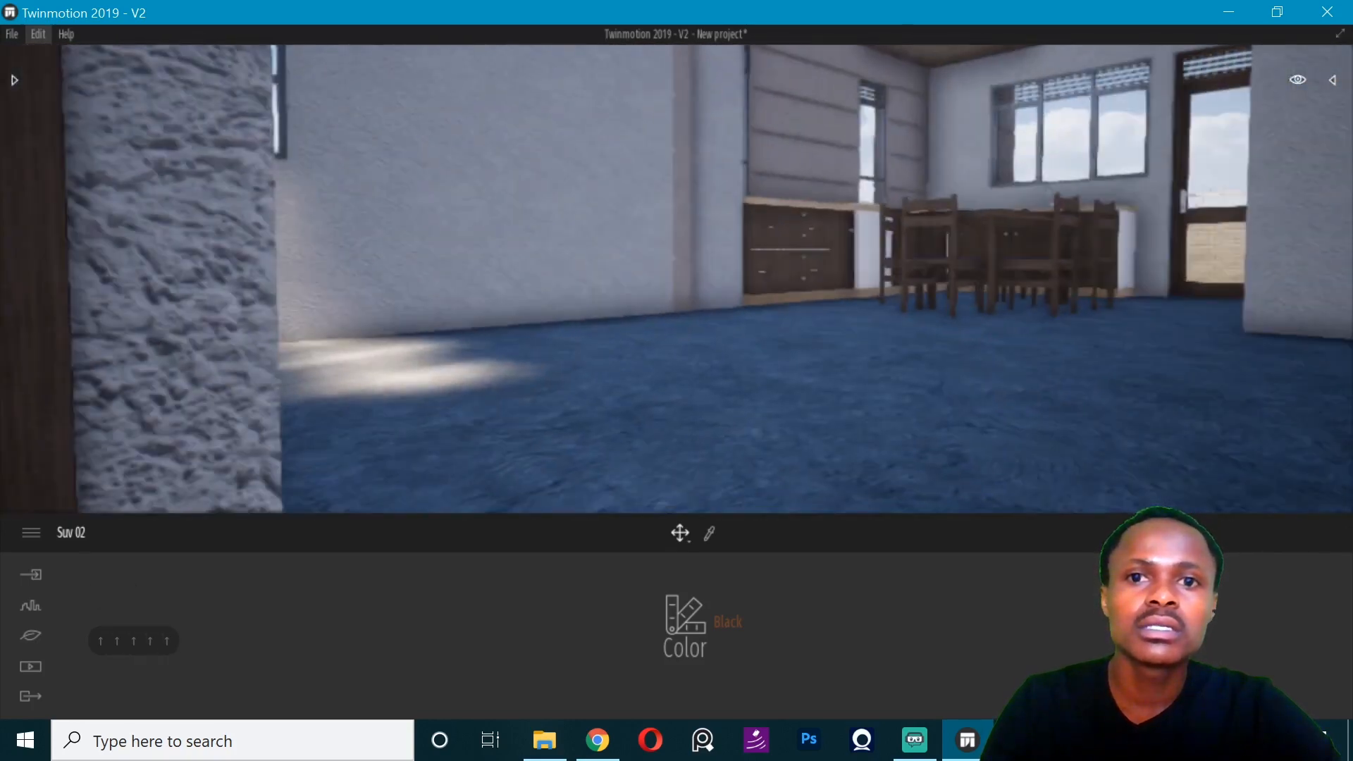
right_click_drag(676, 279, 792, 250)
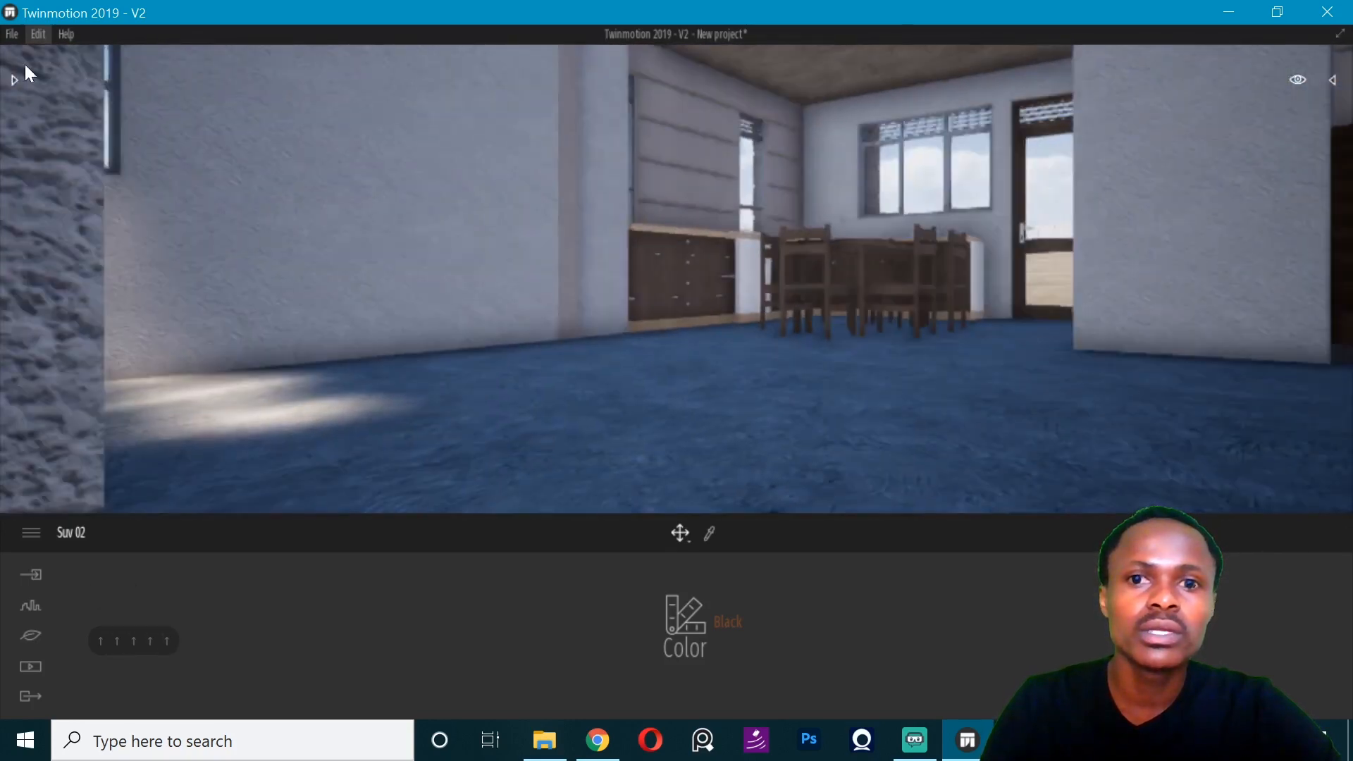
left_click(26, 97)
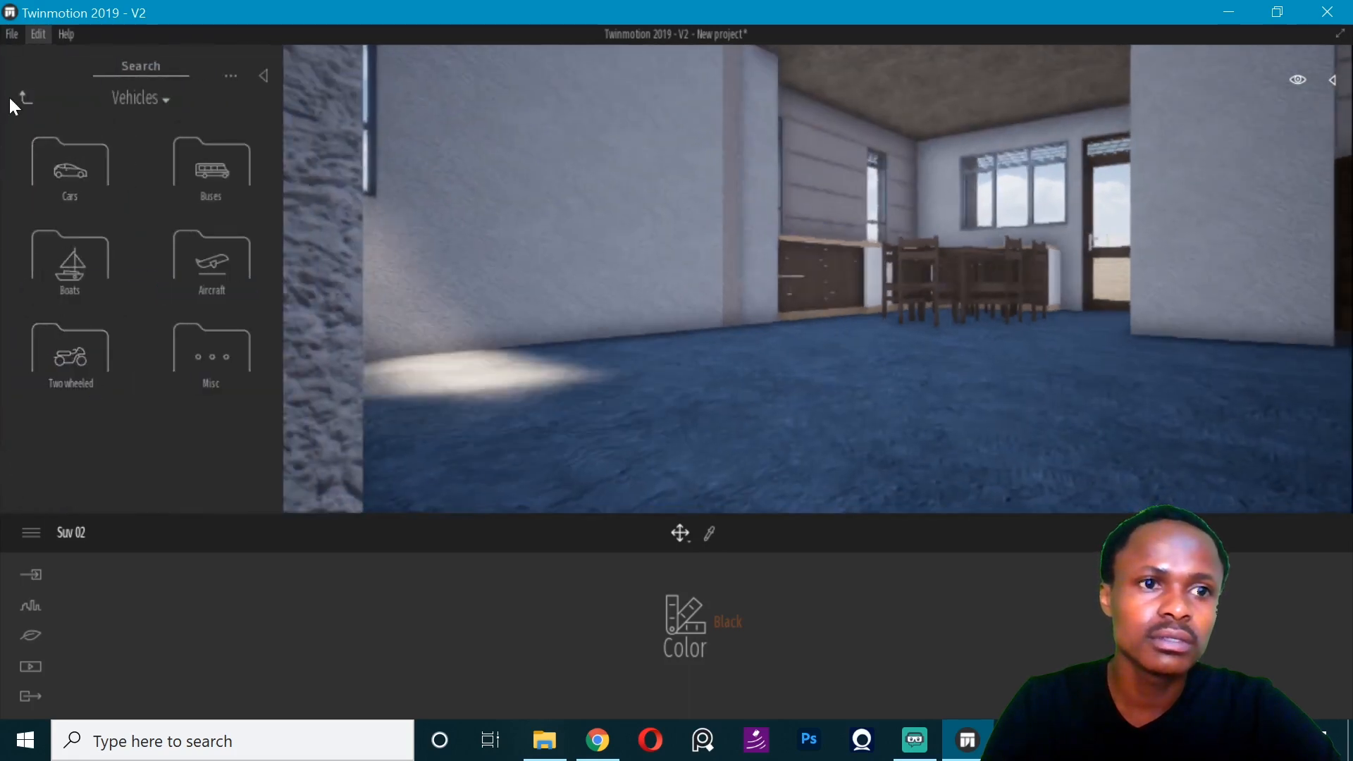
left_click(26, 98)
left_click(65, 276)
left_click(71, 185)
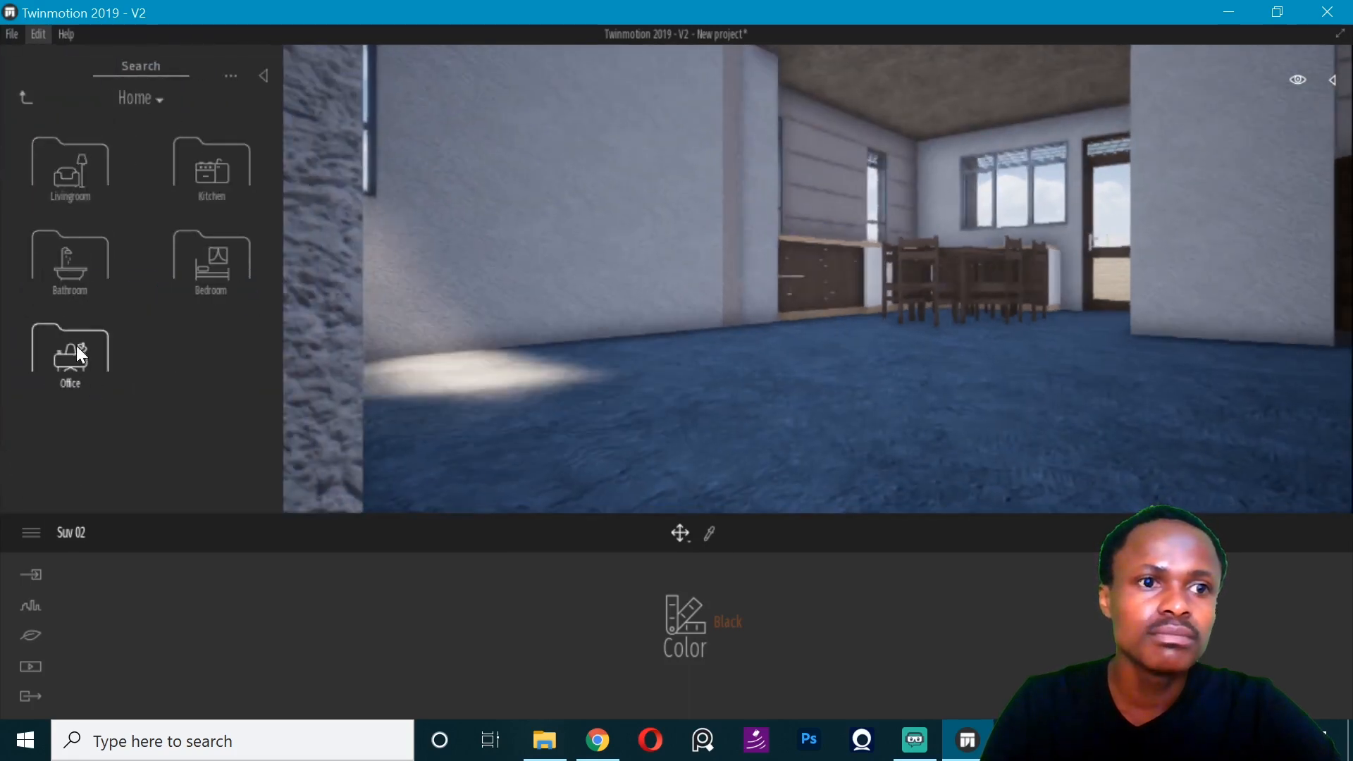
left_click(73, 180)
left_click(61, 360)
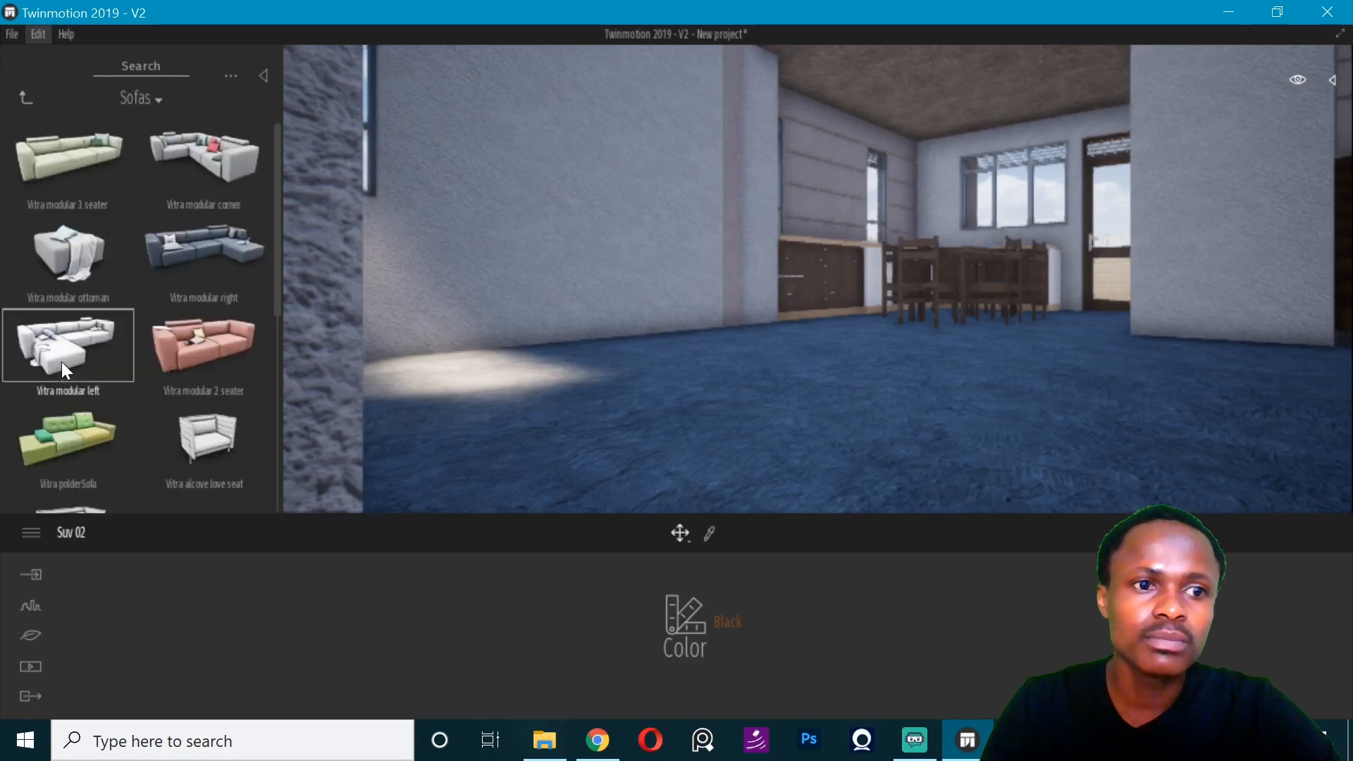
left_click_drag(200, 271, 477, 403)
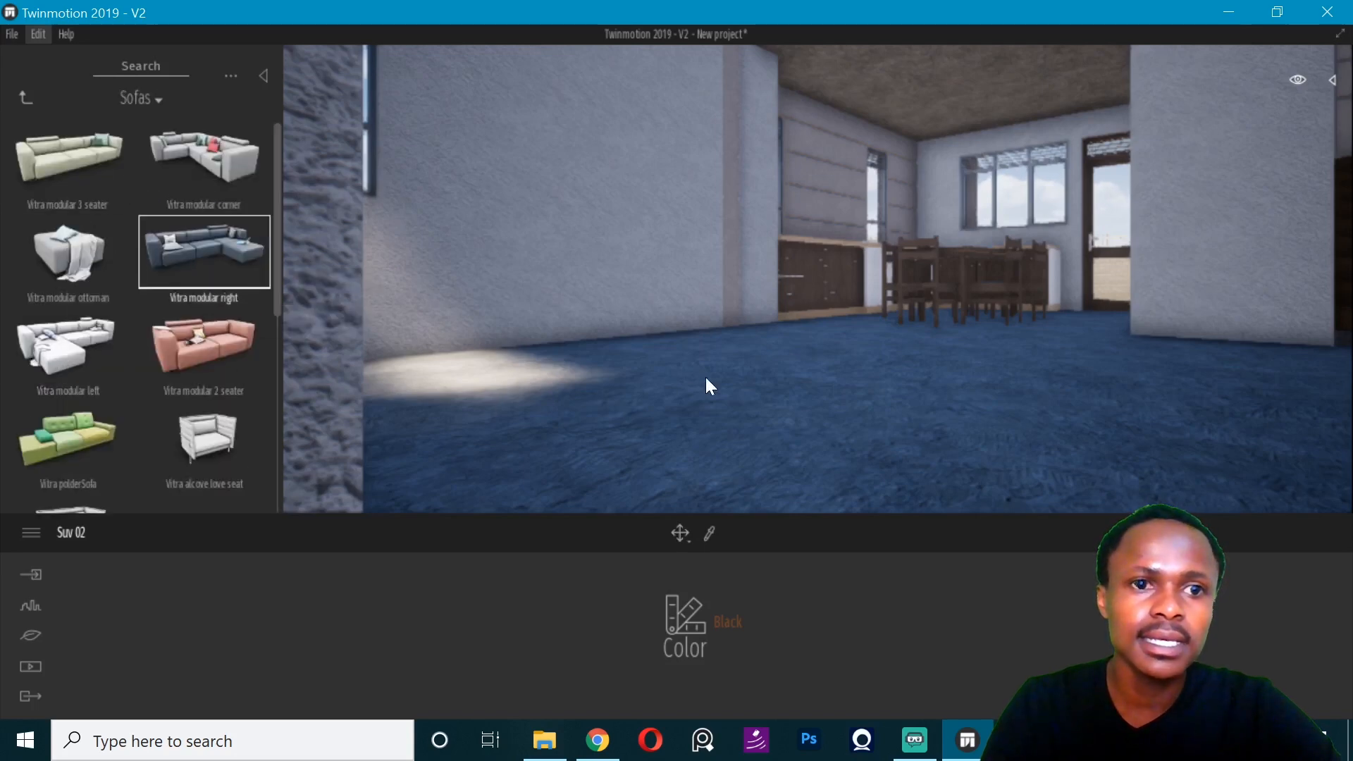
left_click_drag(704, 377, 778, 362)
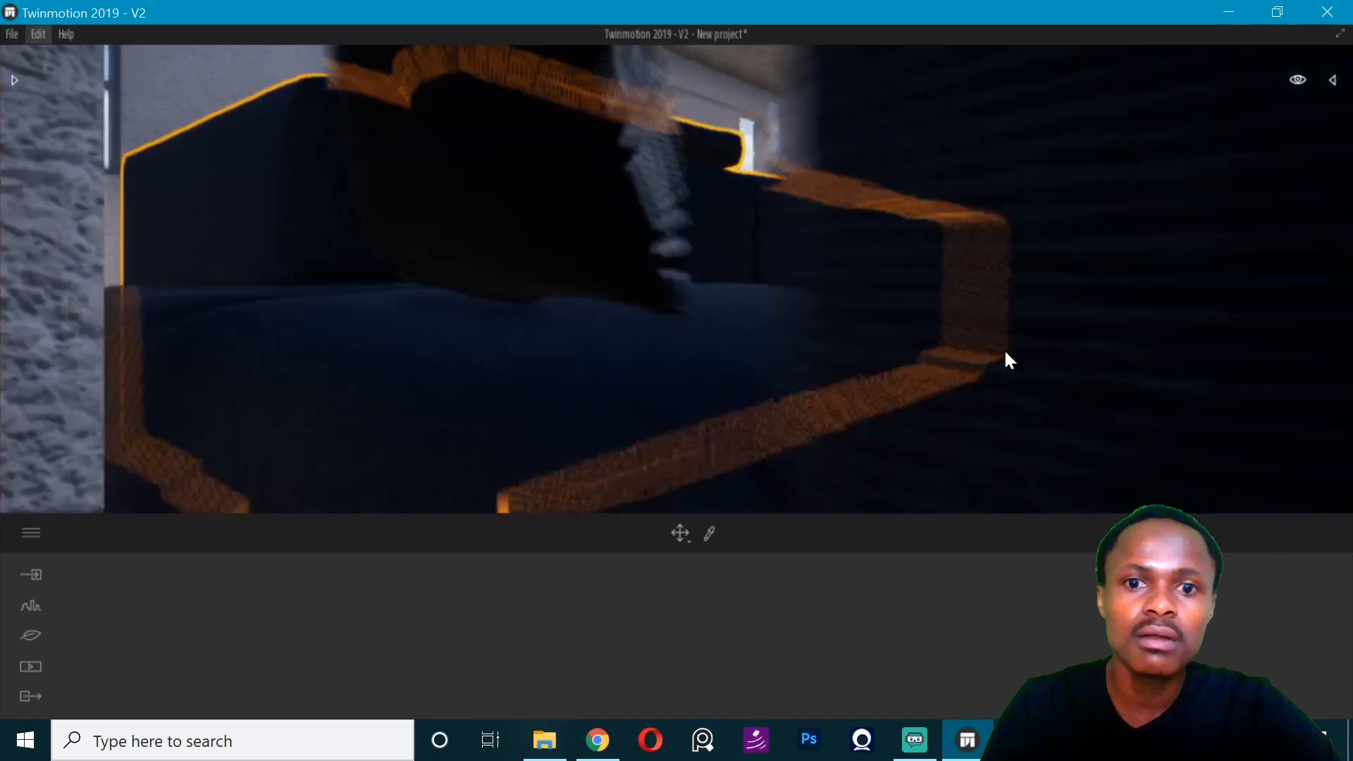
key("Escape")
- Rotate the sofa by 180° so its seating side faces into the living room
left_click(787, 338)
left_click_drag(558, 403, 443, 374)
key("ctrl+z")
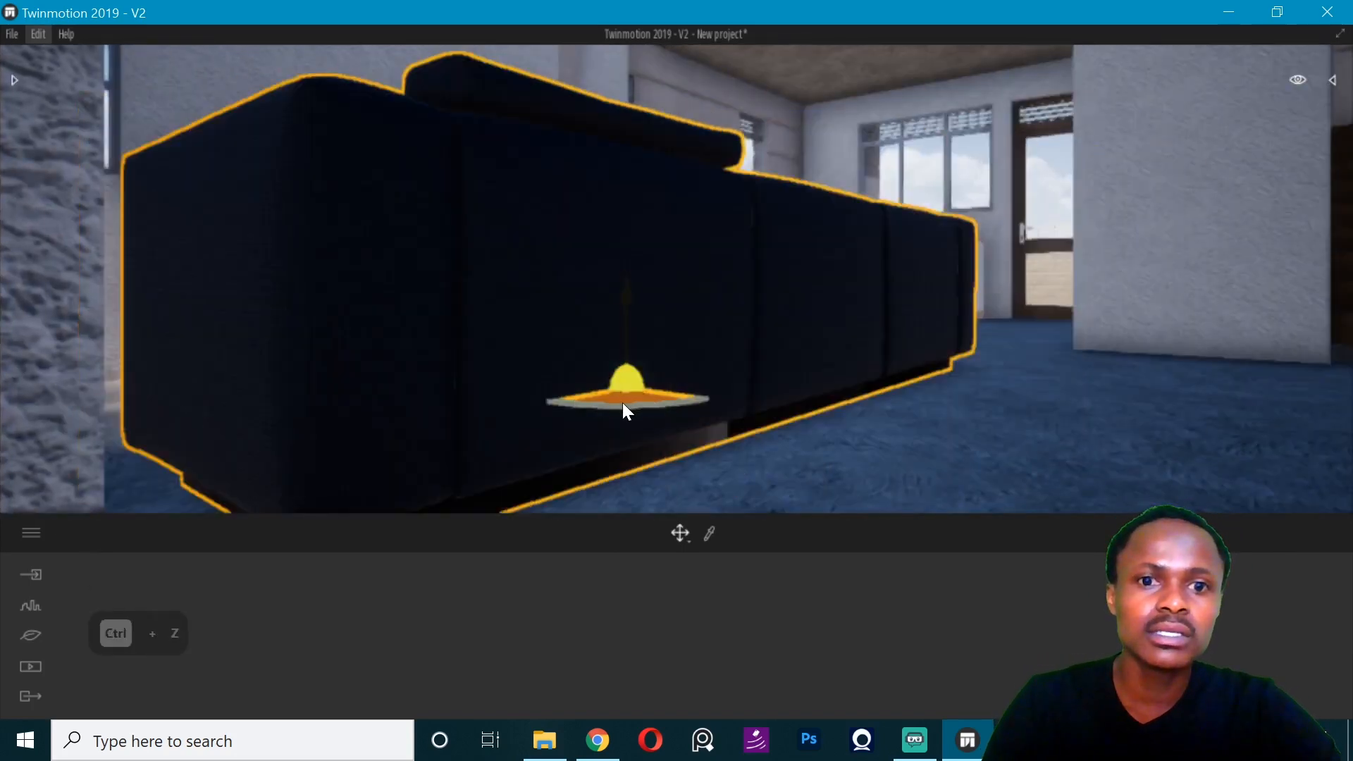
left_click_drag(623, 408, 691, 175)
type("180")
key("Return")
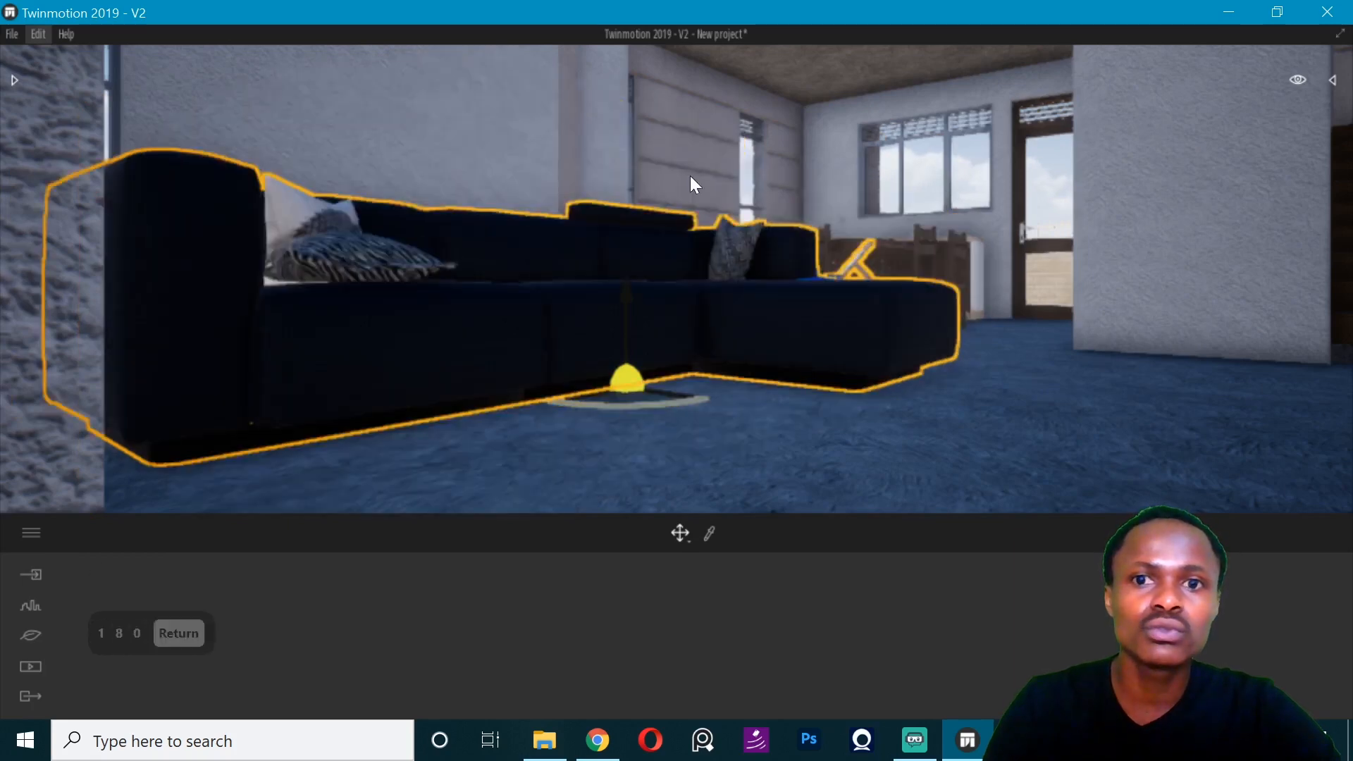
- Set the global illumination (GI) in the lighting settings to 5.06 to brighten the living room
middle_click_drag(691, 175, 768, 213)
scroll(767, 209, "down", 3)
scroll(665, 159, "down", 4)
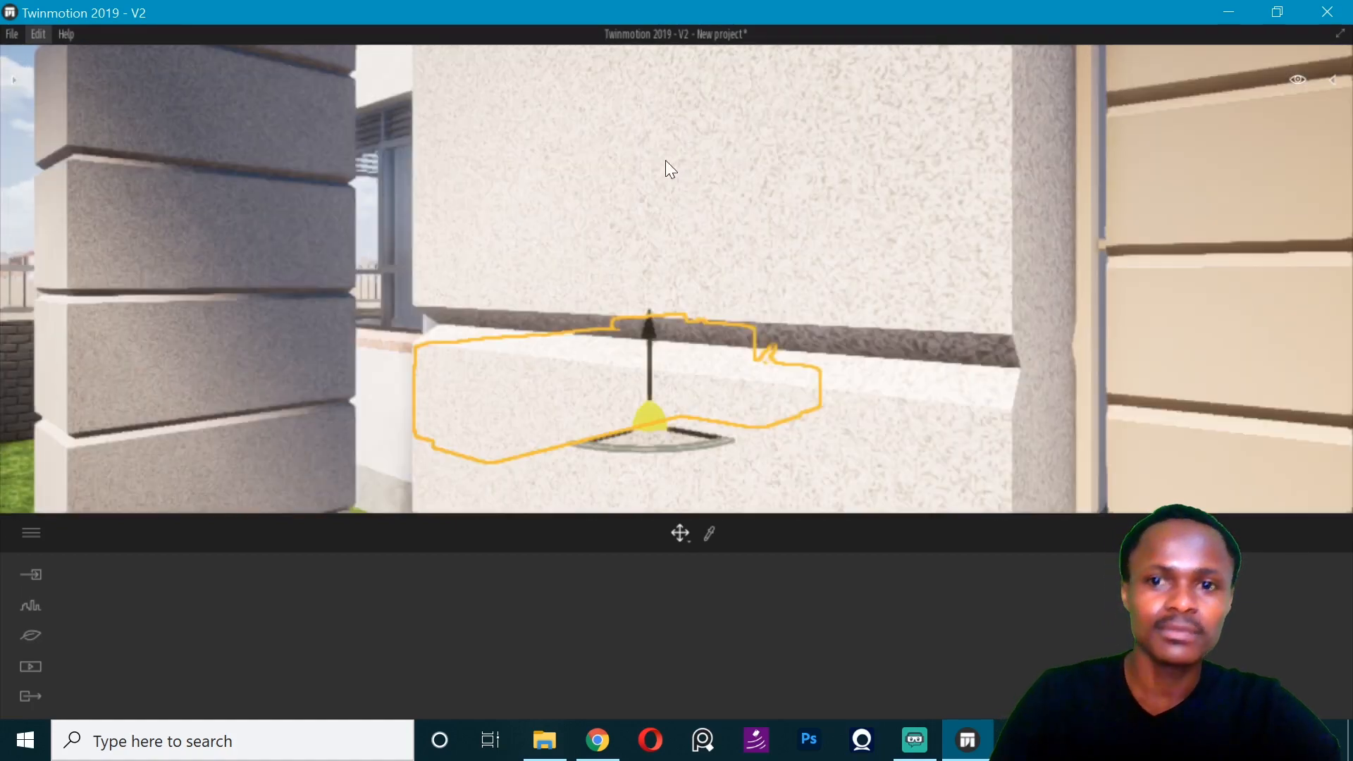
right_click_drag(665, 159, 619, 146)
scroll(619, 146, "down", 3)
scroll(449, 248, "up", 5)
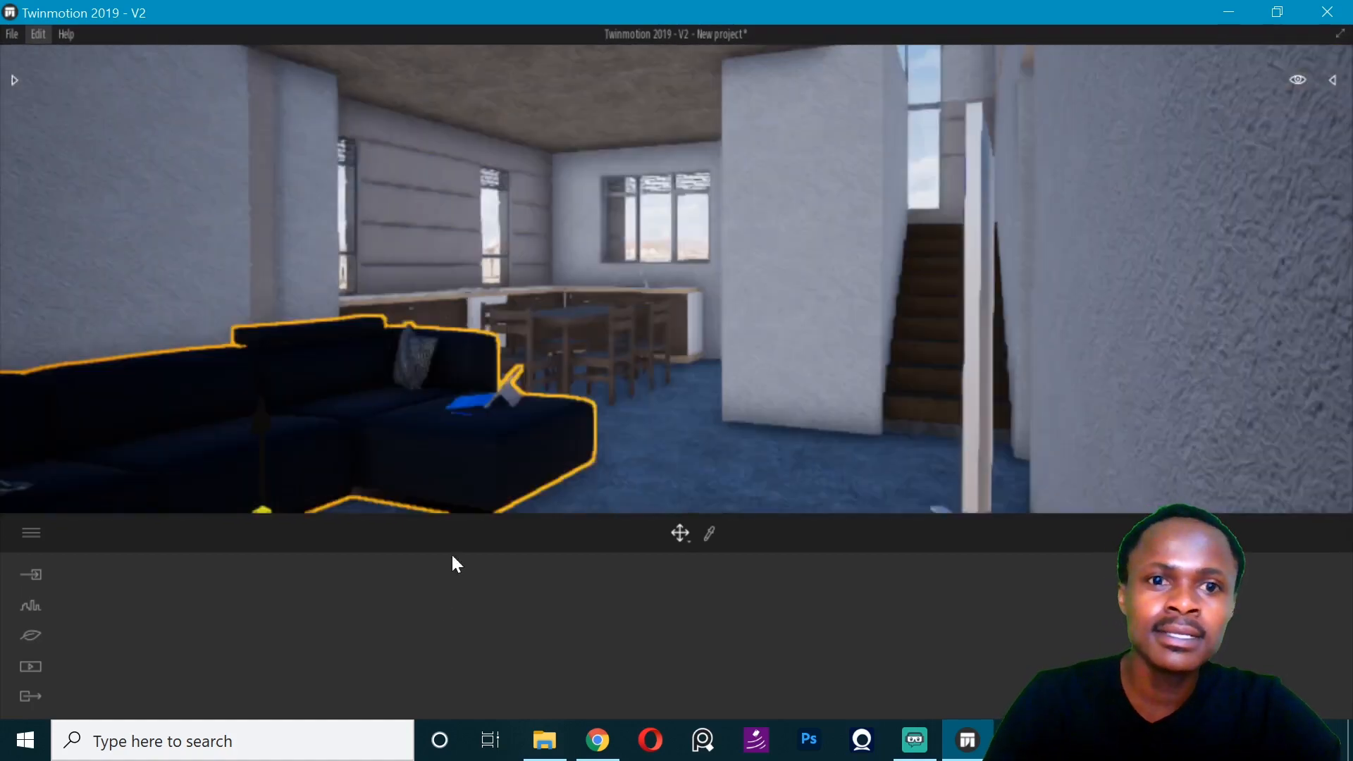
left_click(31, 636)
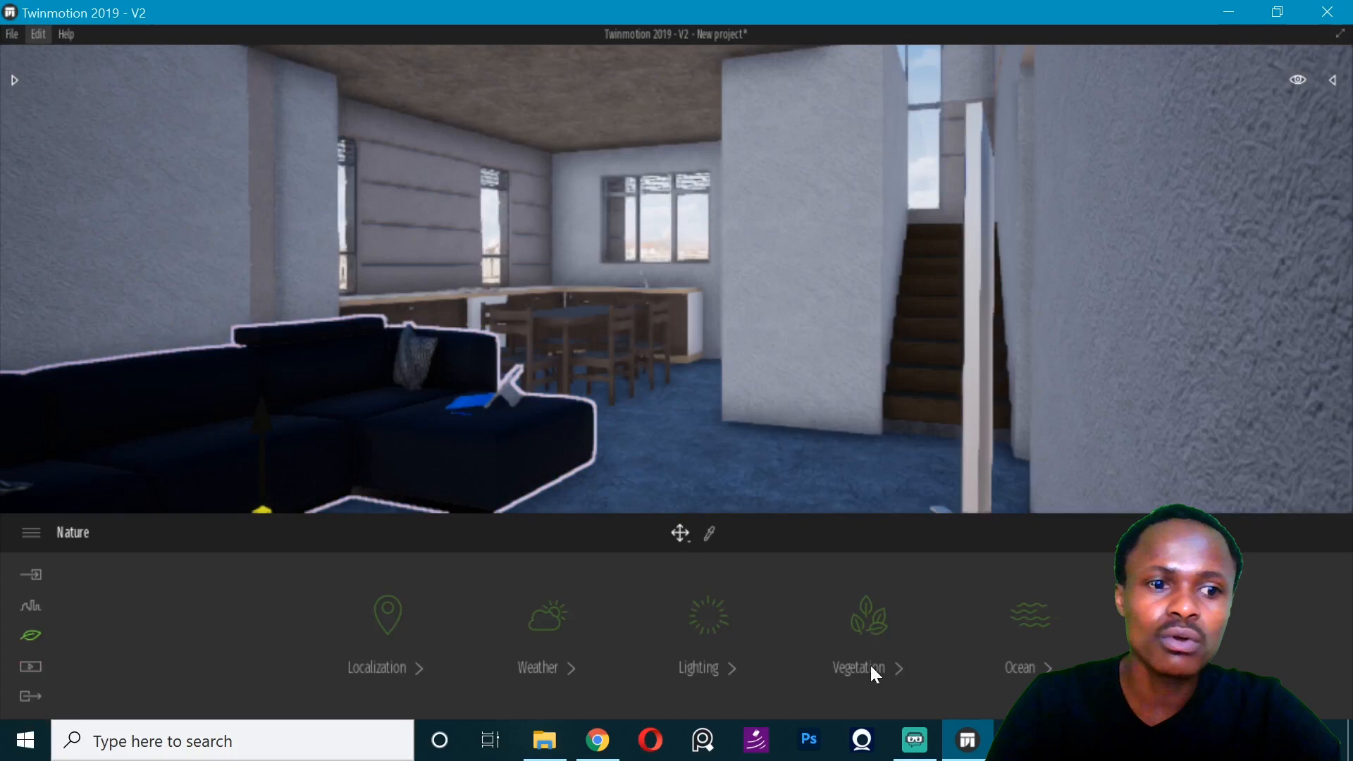
left_click(705, 620)
left_click_drag(724, 643, 723, 653)
- Deselect the sofa and examine the living room's stairs, television wall and entrance doors
right_click_drag(549, 295, 655, 295)
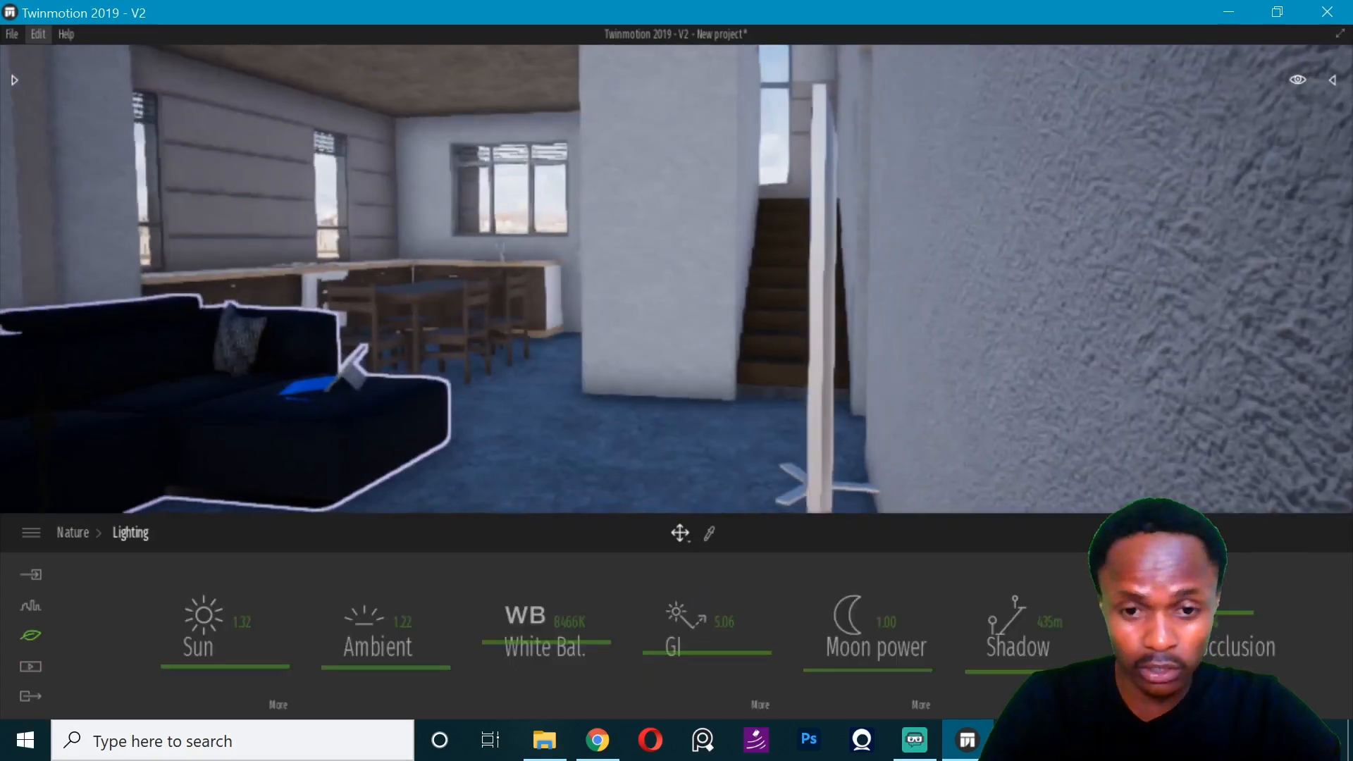
key("Left")
key("Left")
key("Up")
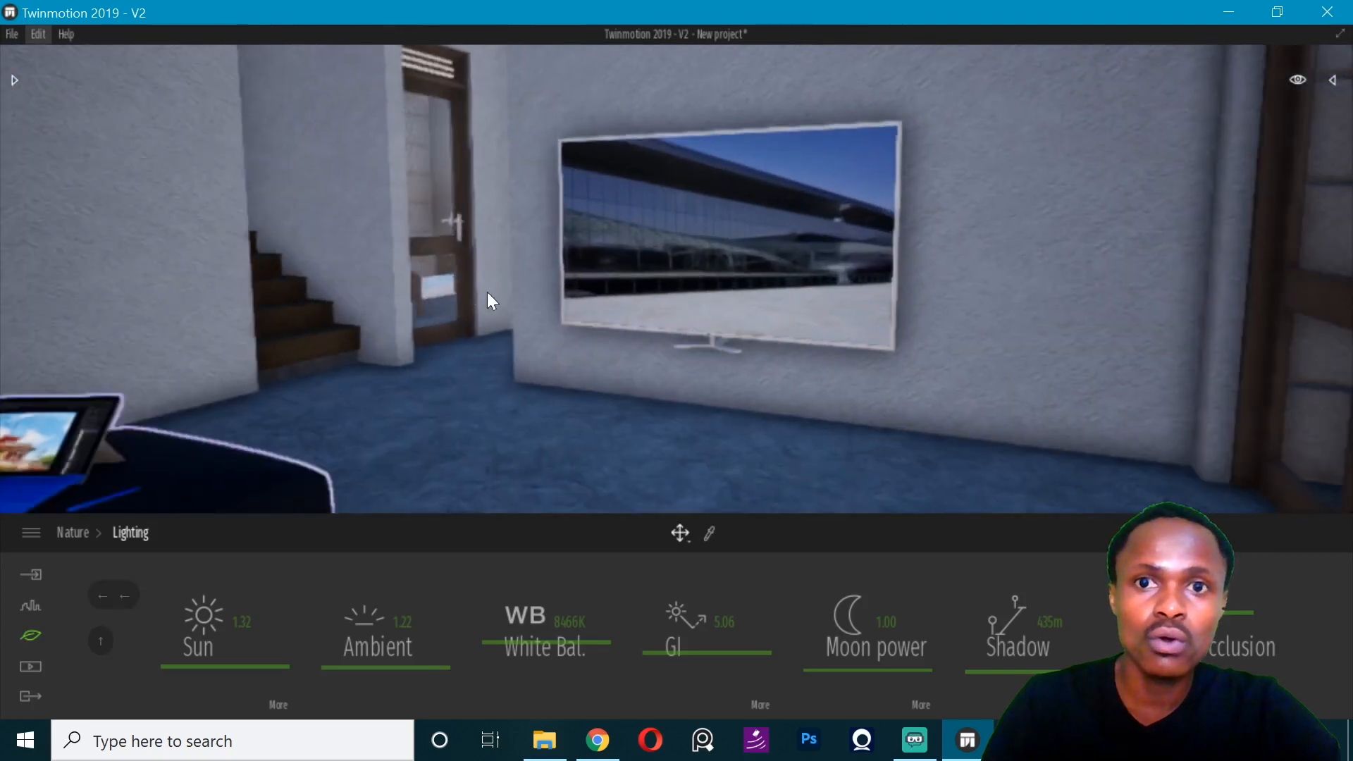
key("Escape")
key("Escape")
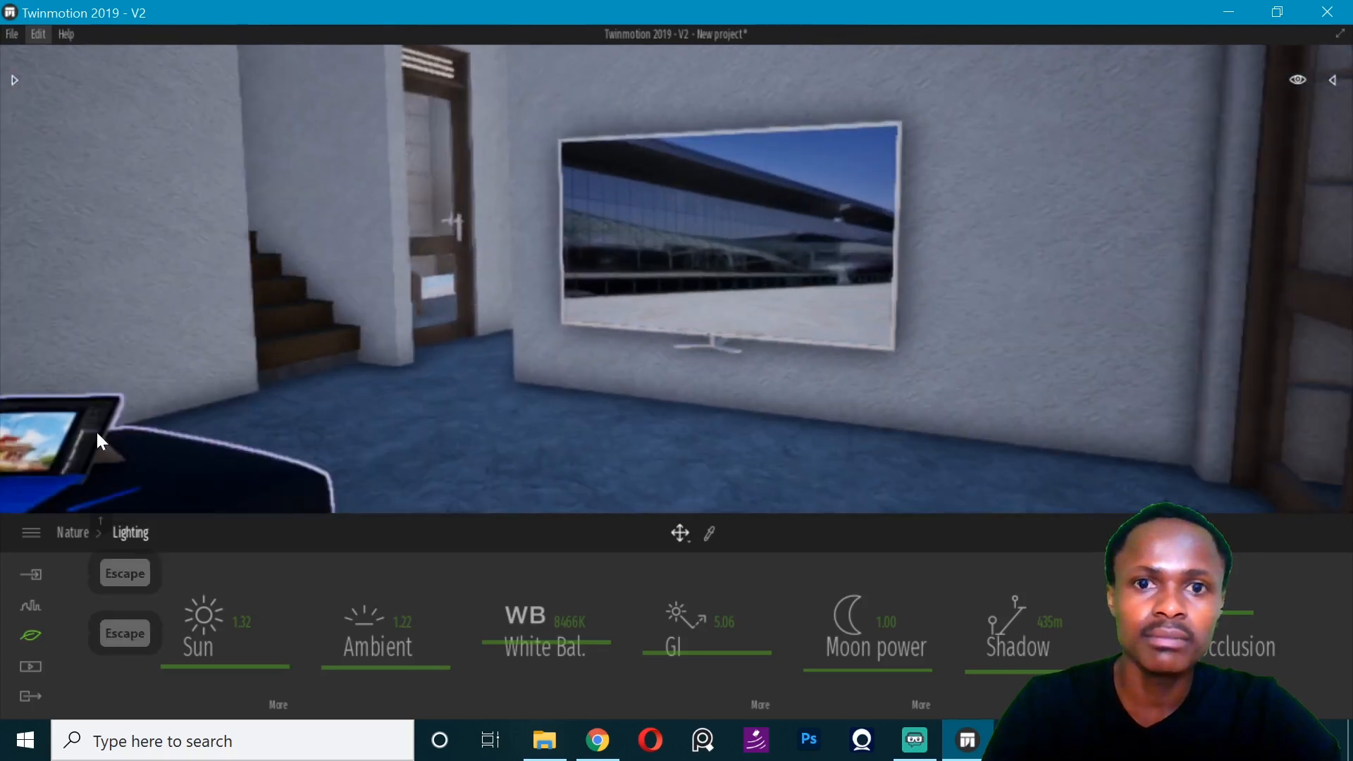
key("Escape")
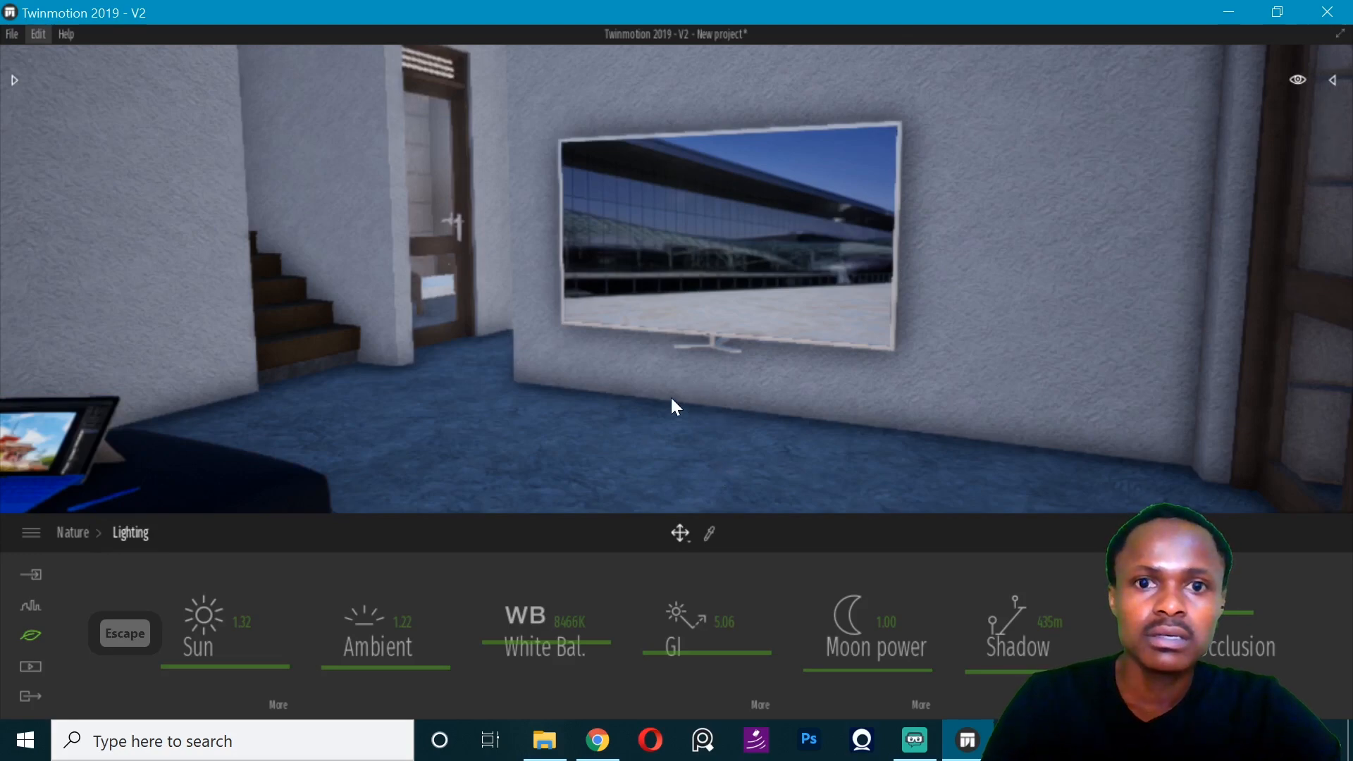
mouse_move(641, 366)
right_mouse_down()
mouse_move(267, 363)
mouse_move(760, 366)
mouse_move(718, 370)
mouse_move(811, 354)
mouse_move(649, 353)
right_mouse_up()
key("Left")
key("Right")
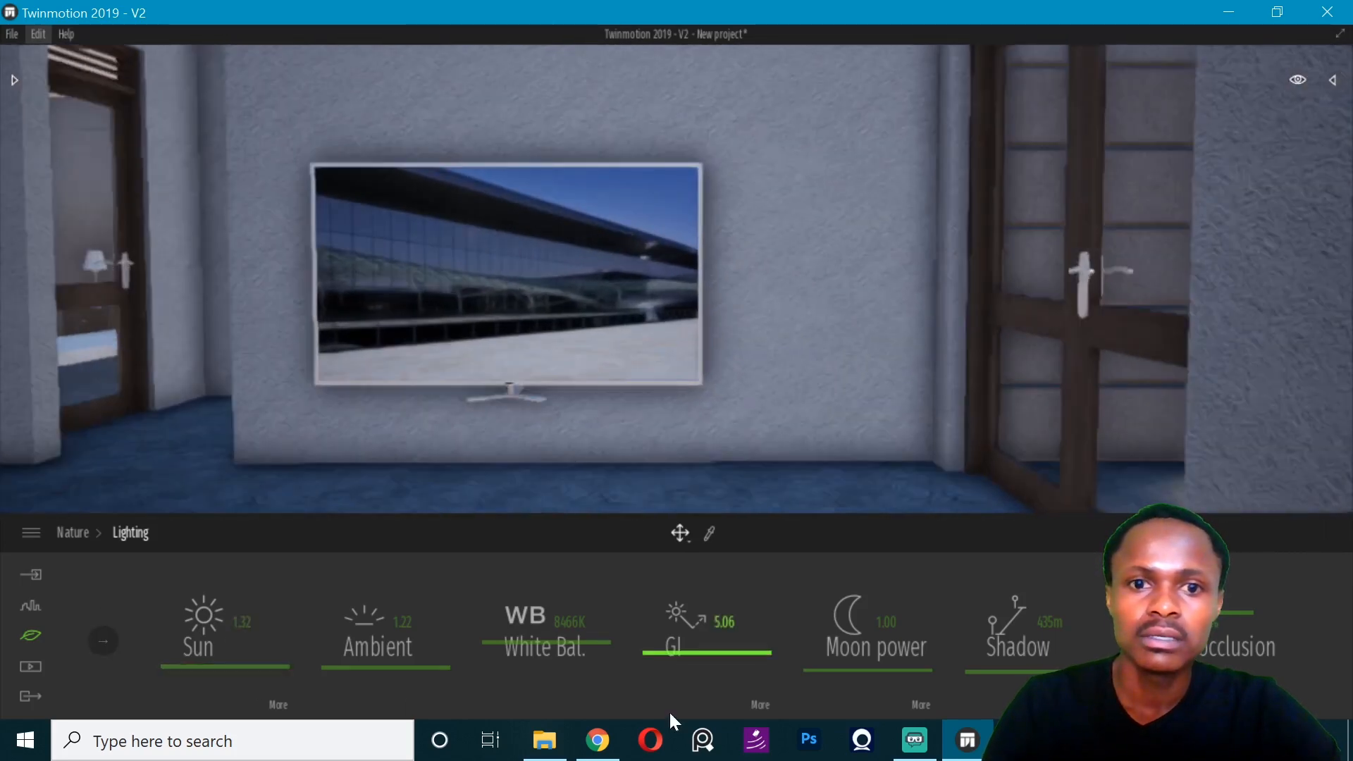
- Start importing a geometry file and open the browser for choosing it
left_click(11, 34)
key("Escape")
left_click(31, 579)
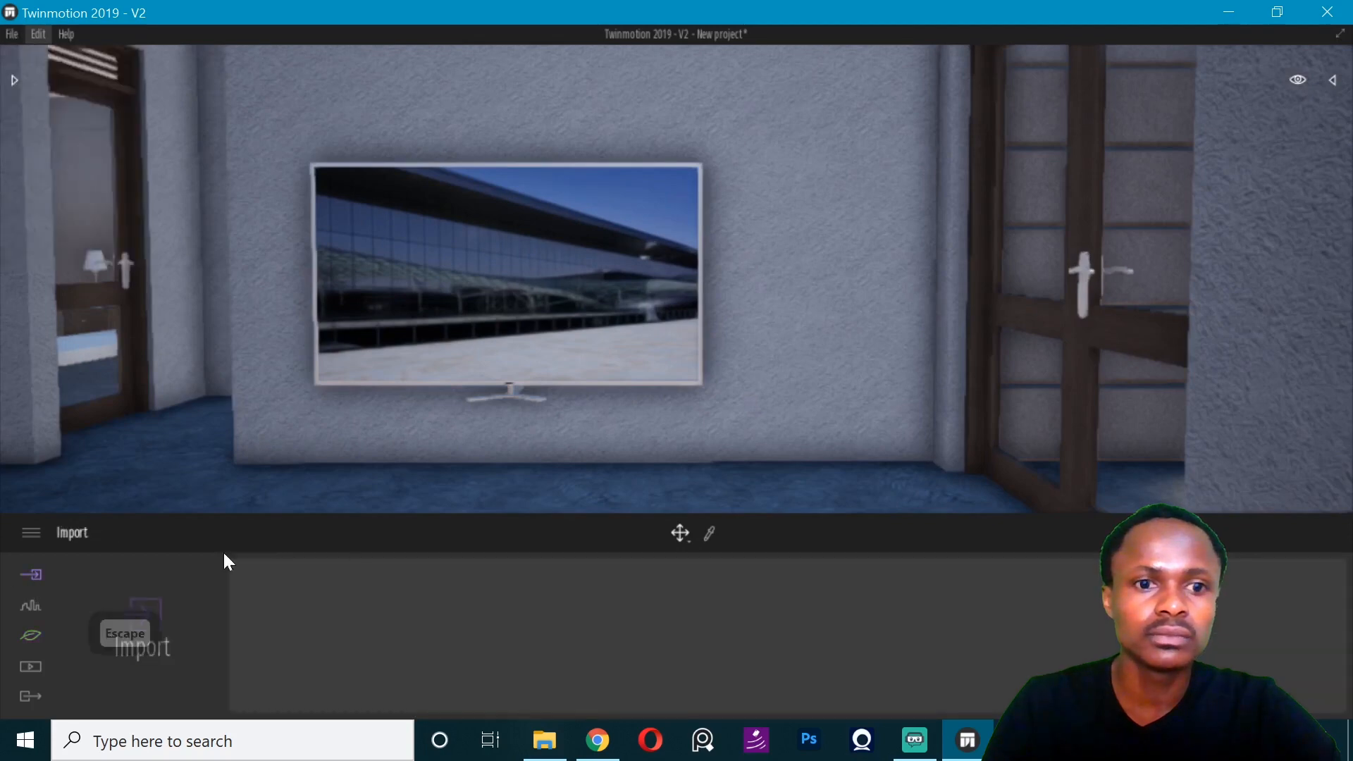
left_click(144, 619)
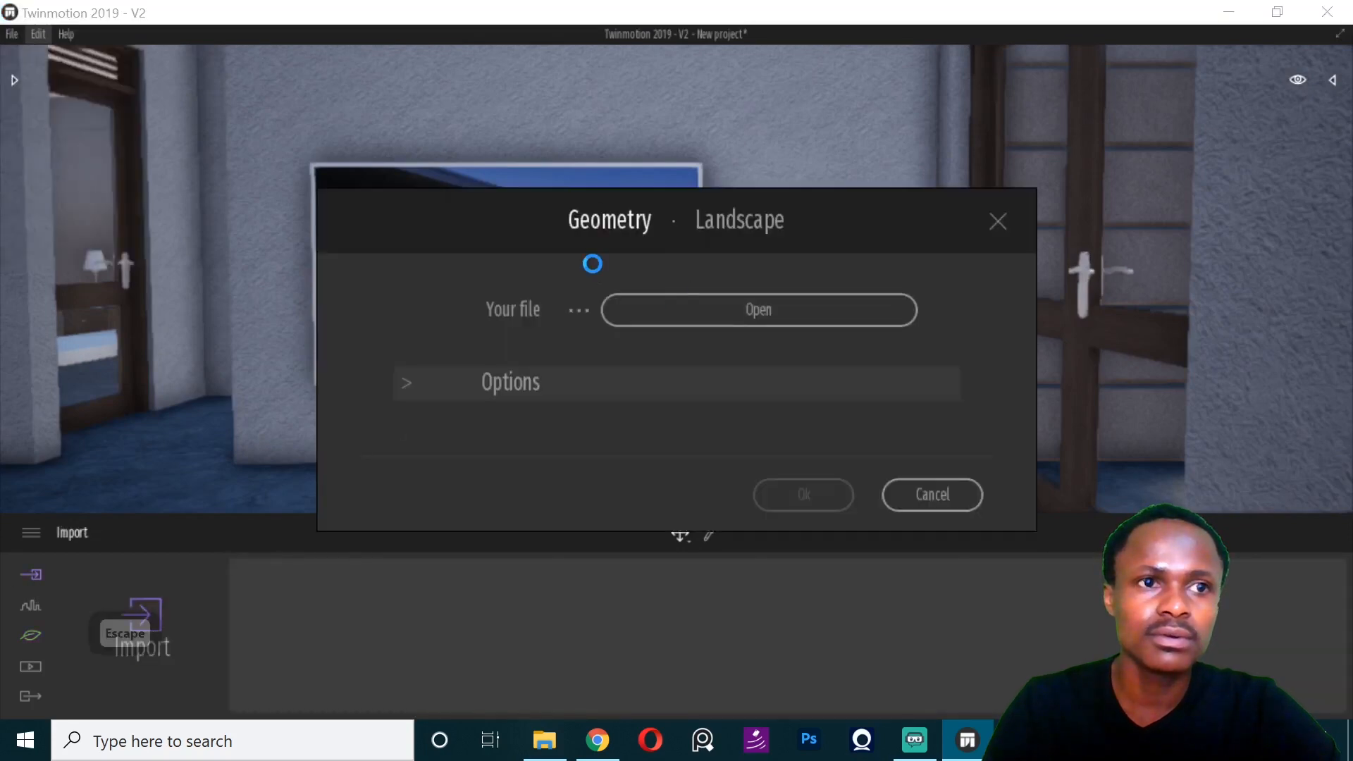
- Browse to the Ref folder under Youtube, Tutorial Projects, Modern House on drive D to find the model
scroll(366, 334, "down", 2)
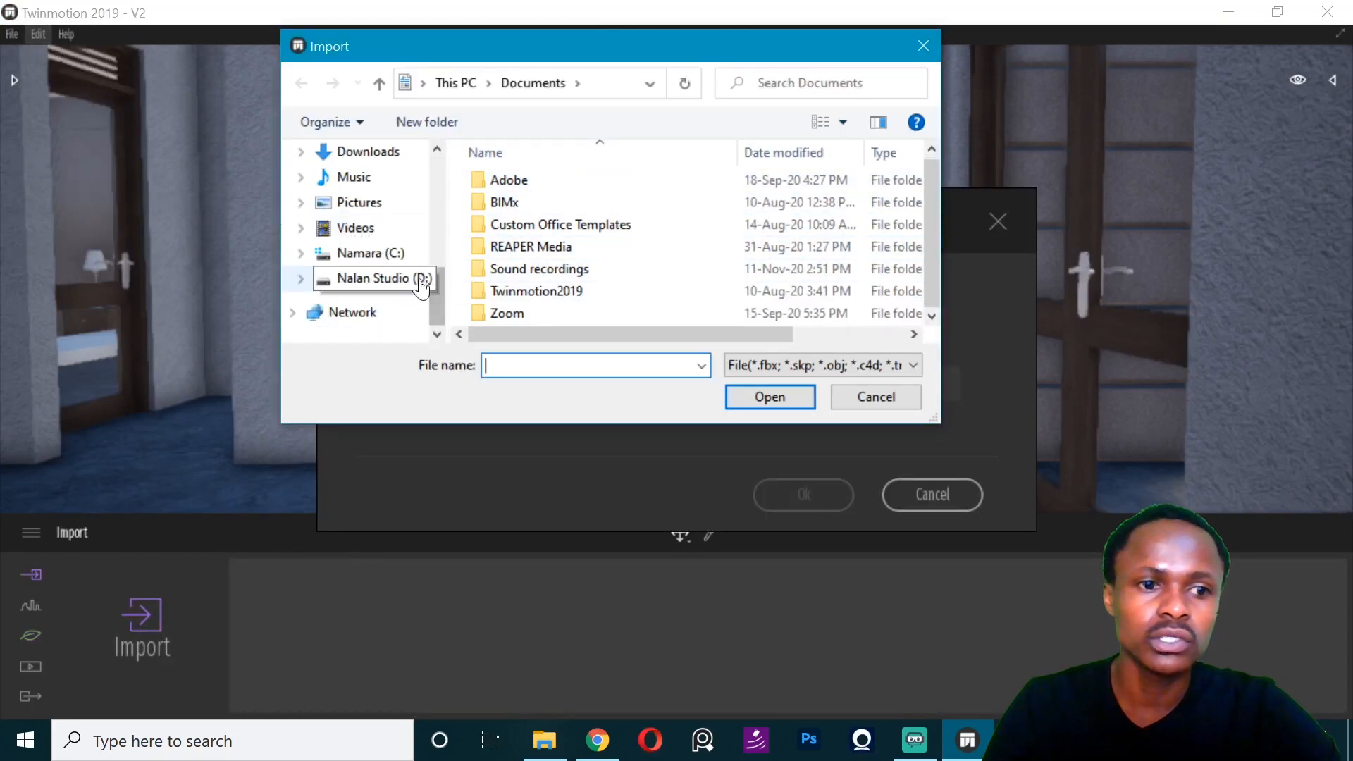
left_click(394, 279)
scroll(557, 310, "down", 2)
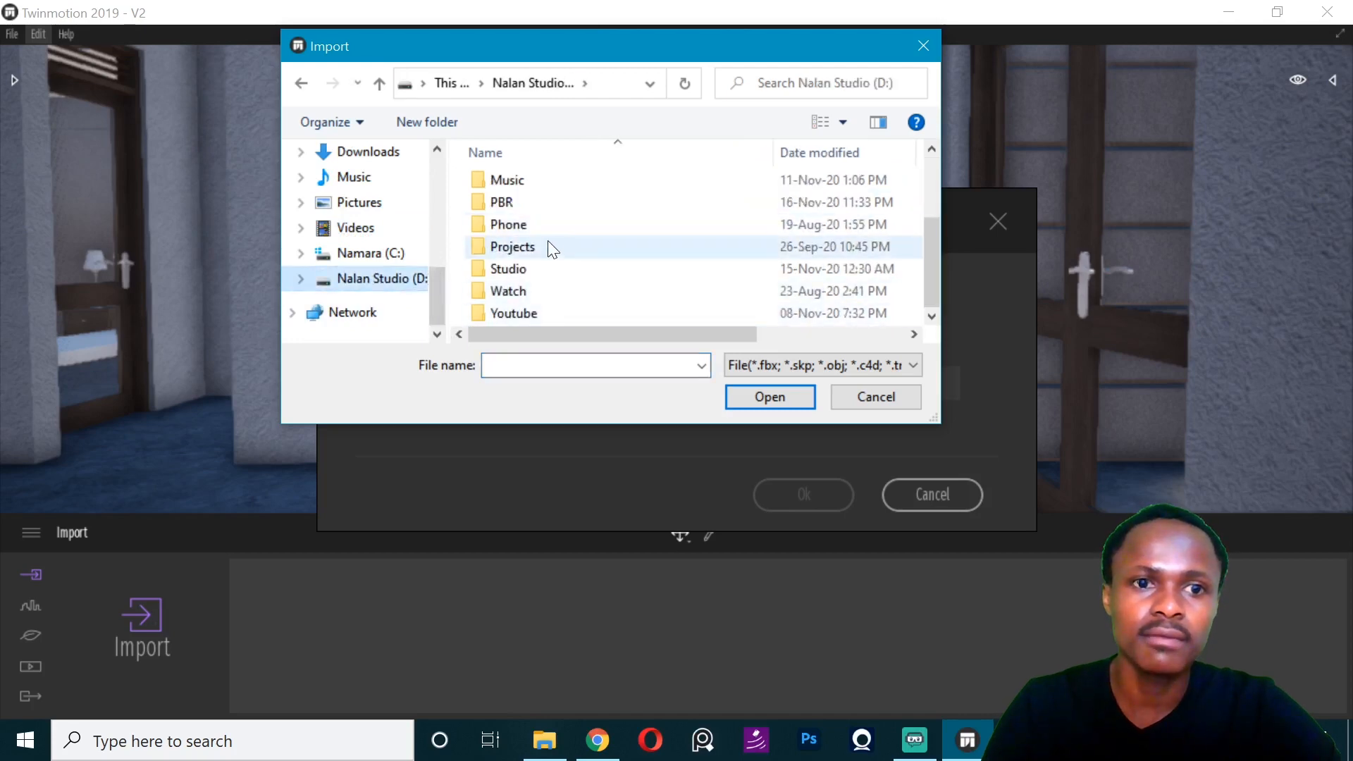
double_click(531, 317)
scroll(535, 298, "down", 1)
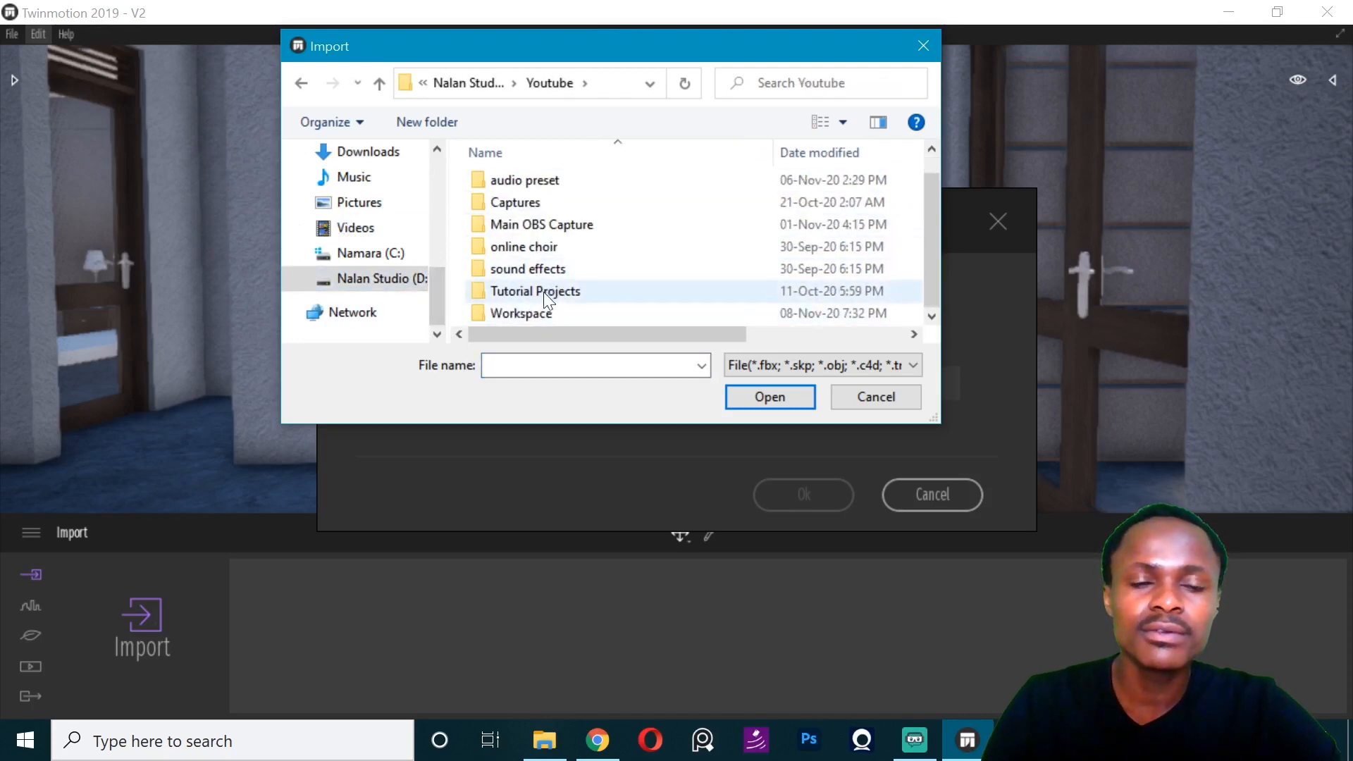
double_click(530, 289)
double_click(550, 237)
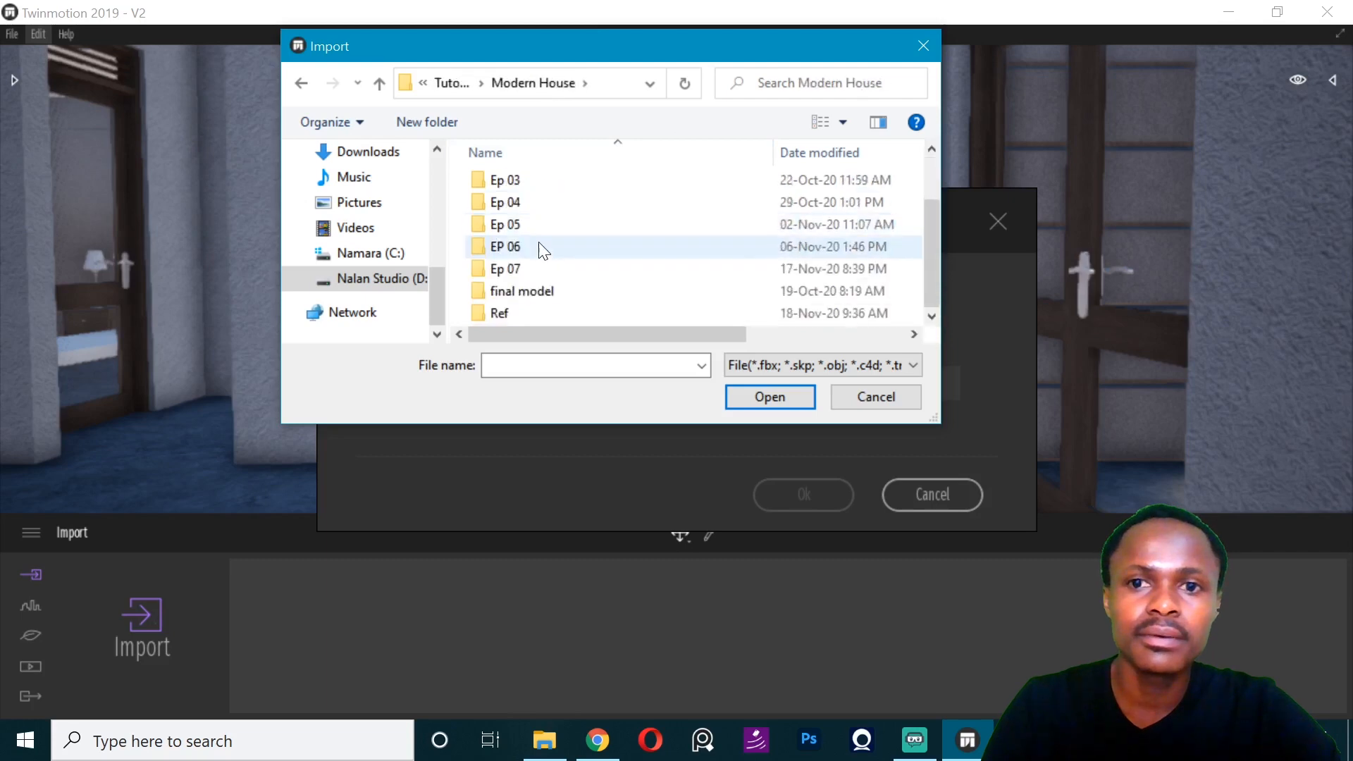
double_click(530, 303)
double_click(540, 225)
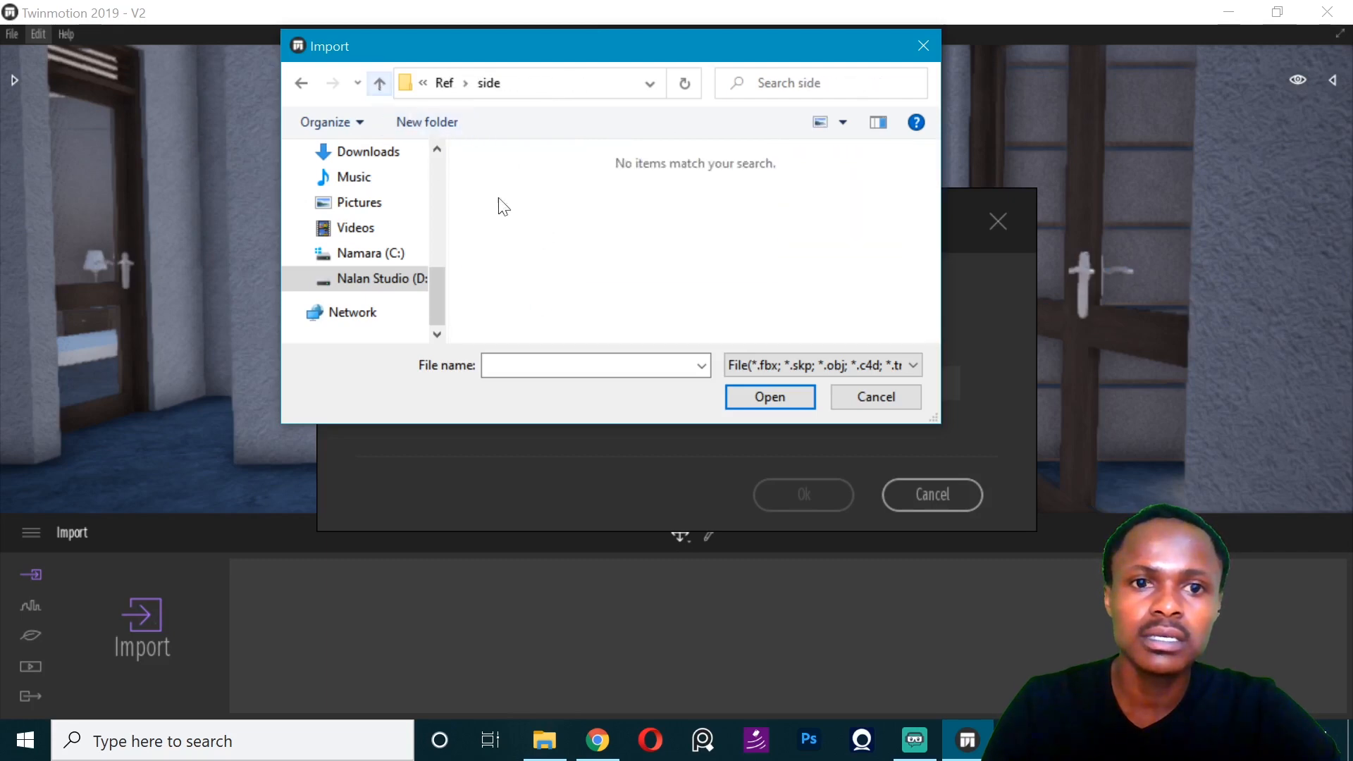
key("BackSpace")
- Switch to File Explorer and open the Ref folder inside the Modern House project folder
left_click(544, 740)
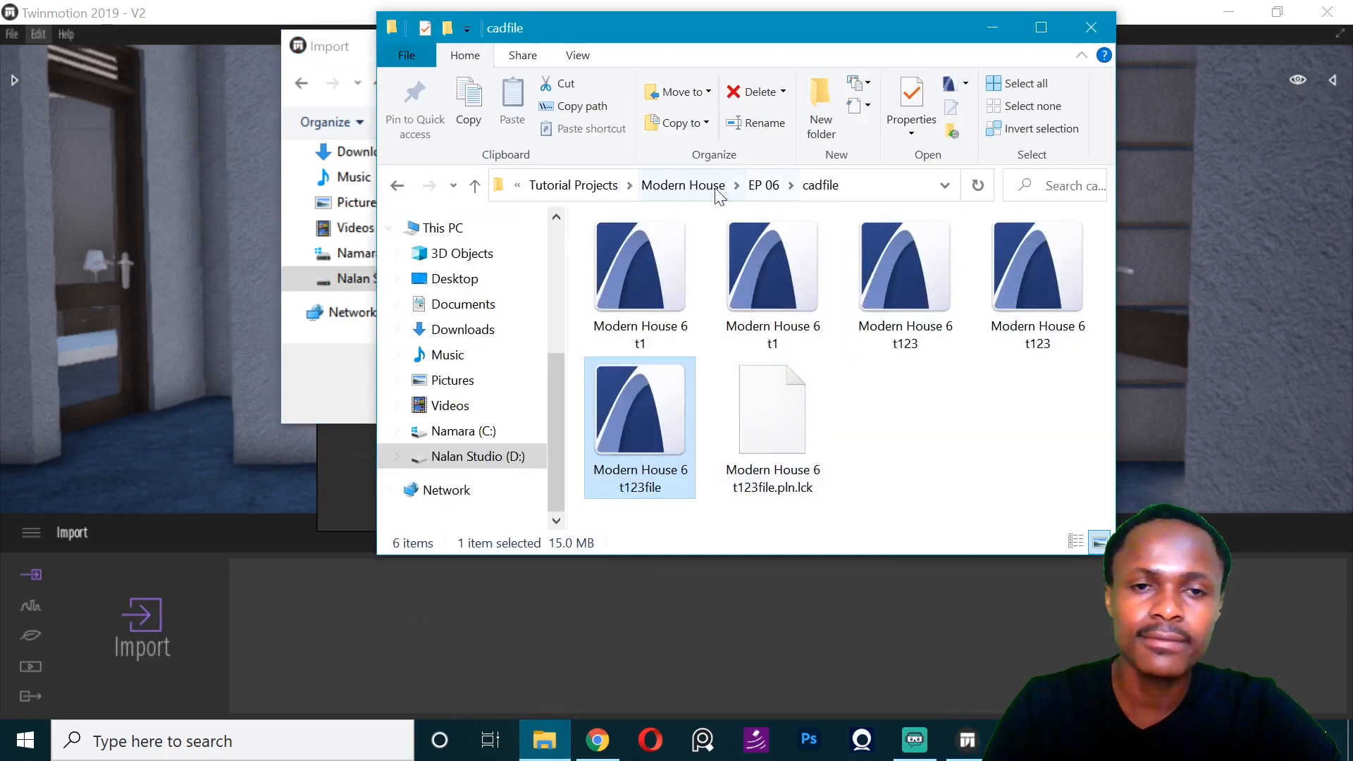
left_click(686, 185)
left_click(624, 200)
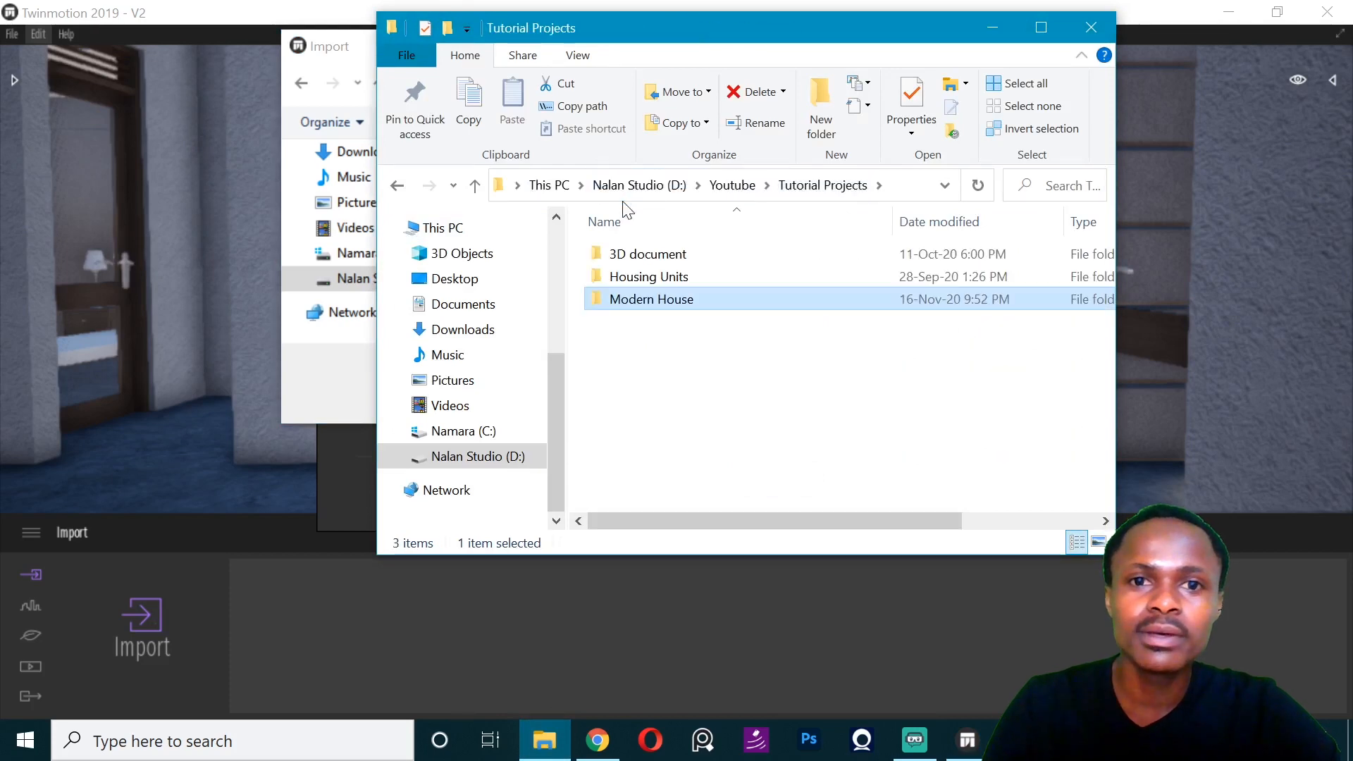
double_click(640, 298)
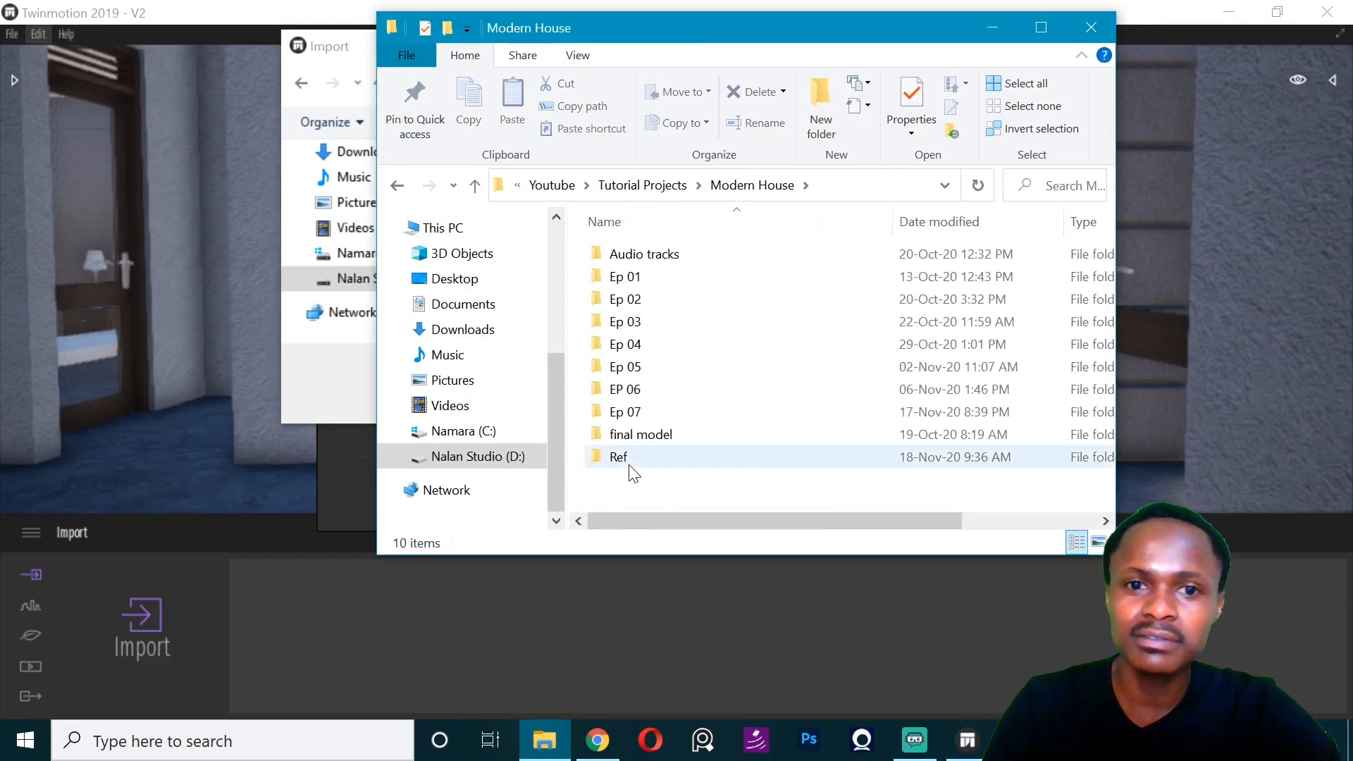
double_click(627, 459)
scroll(655, 395, "down", 3)
- Extract the Stand archive into the Ref folder and return to the import file browser
left_click(644, 472)
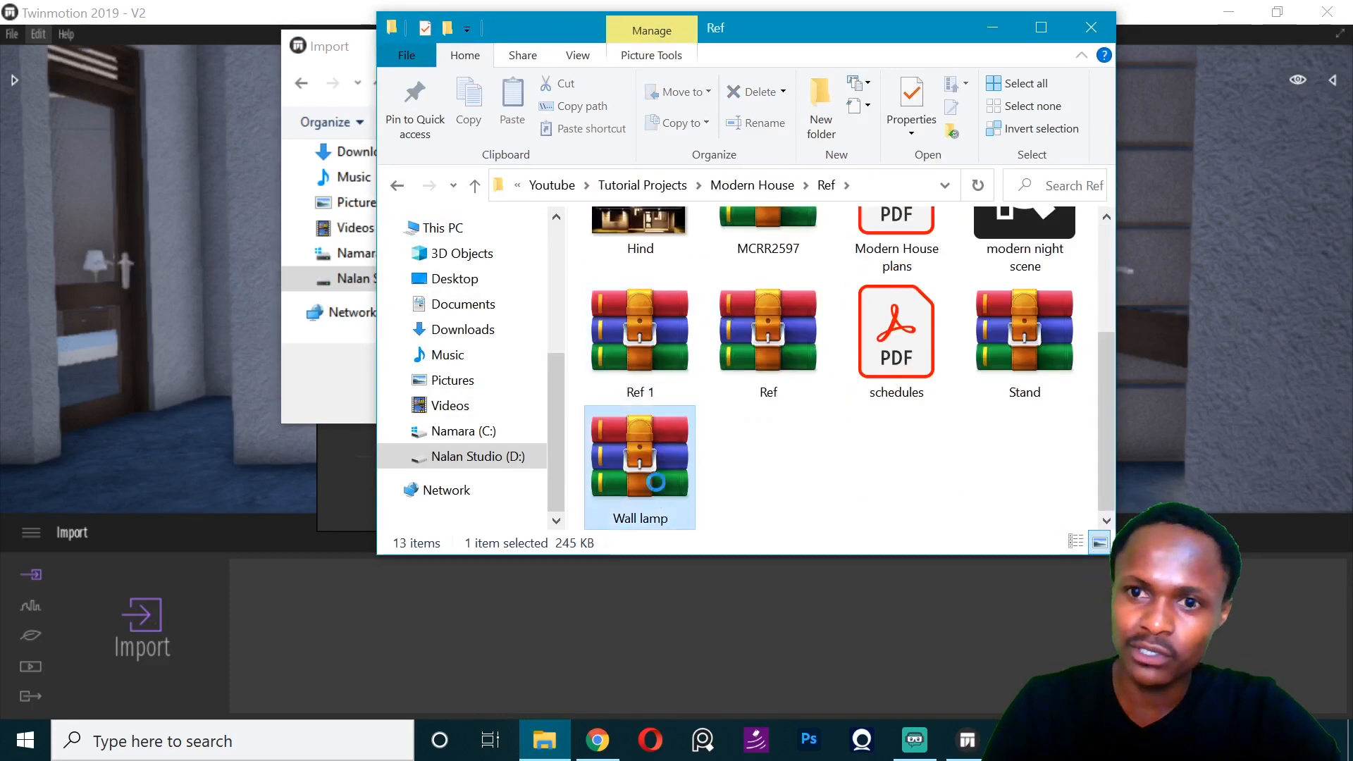
left_click(972, 378)
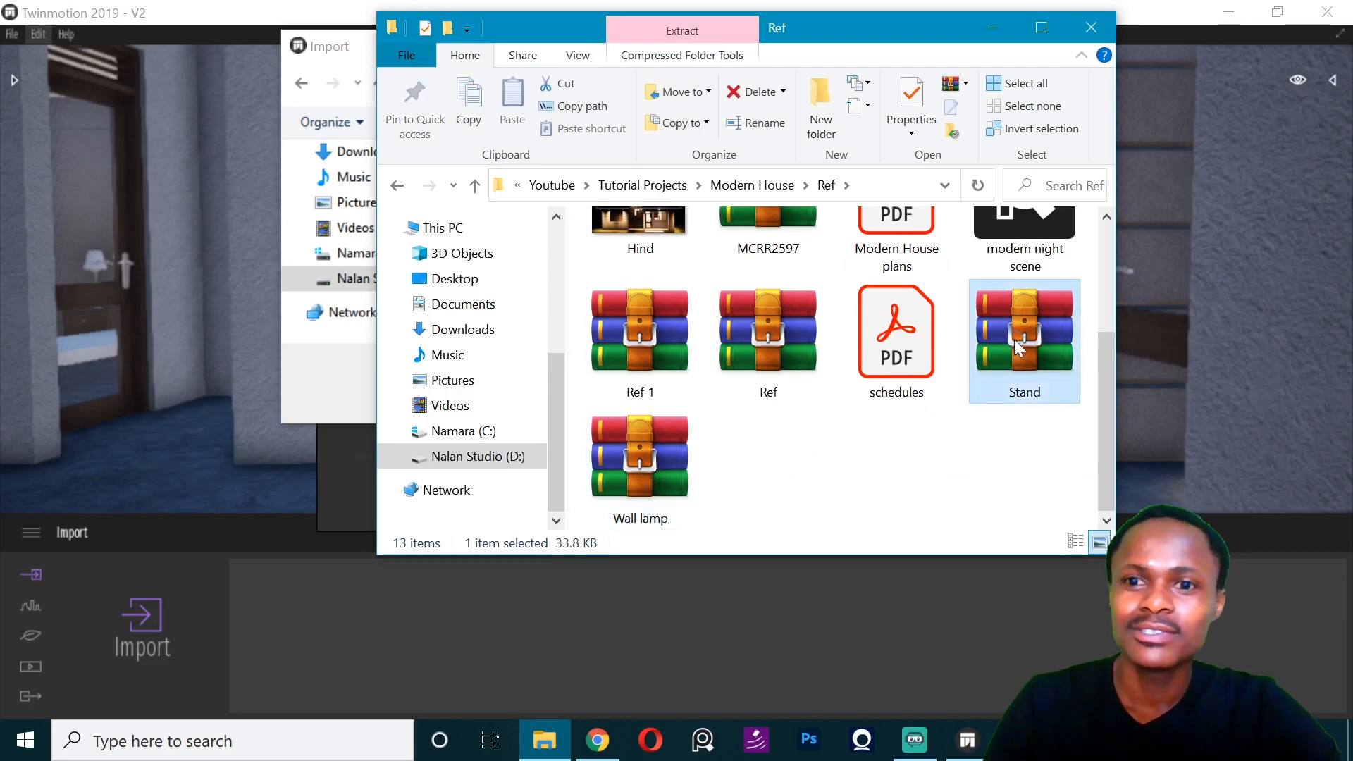
right_click(1020, 345)
left_click(1097, 328)
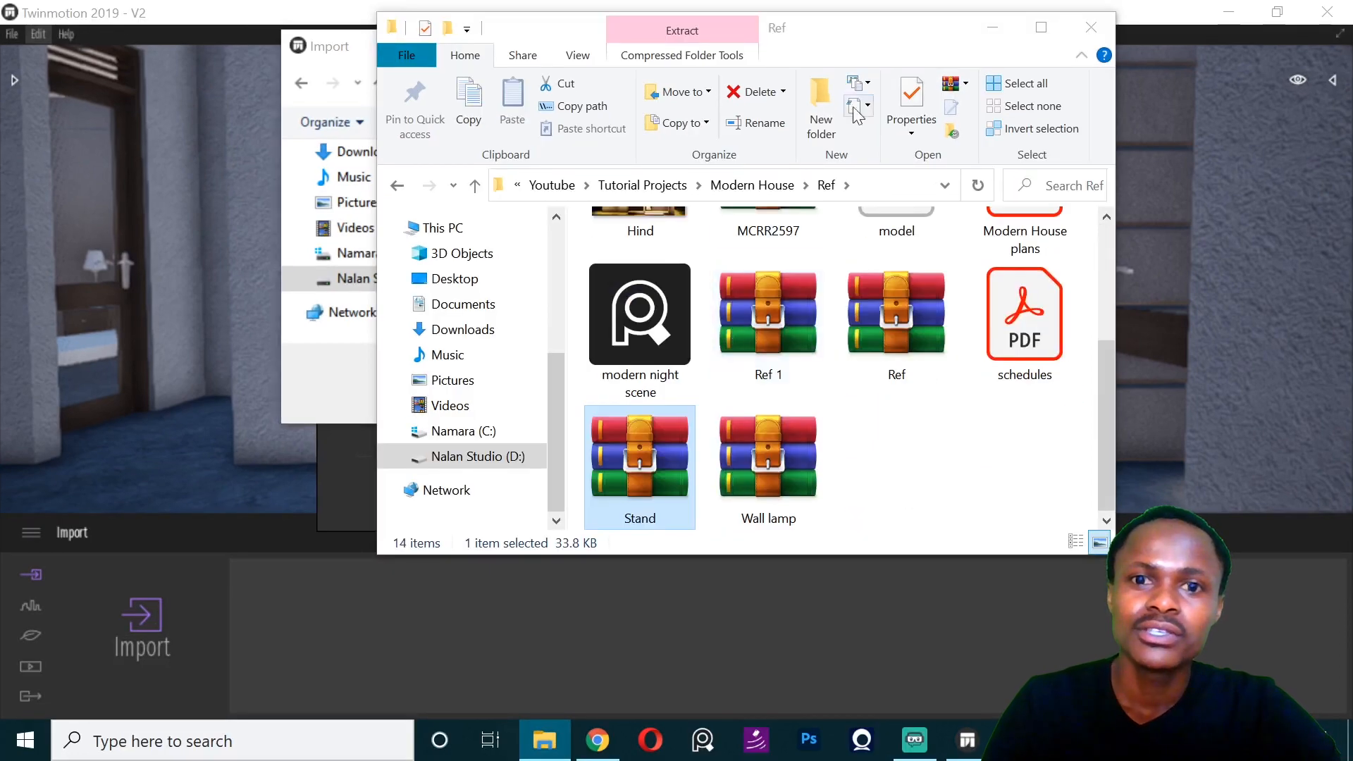
left_click(991, 29)
- Import the extracted DAE file named model from the Ref folder, using the Other file type filter
left_click(379, 83)
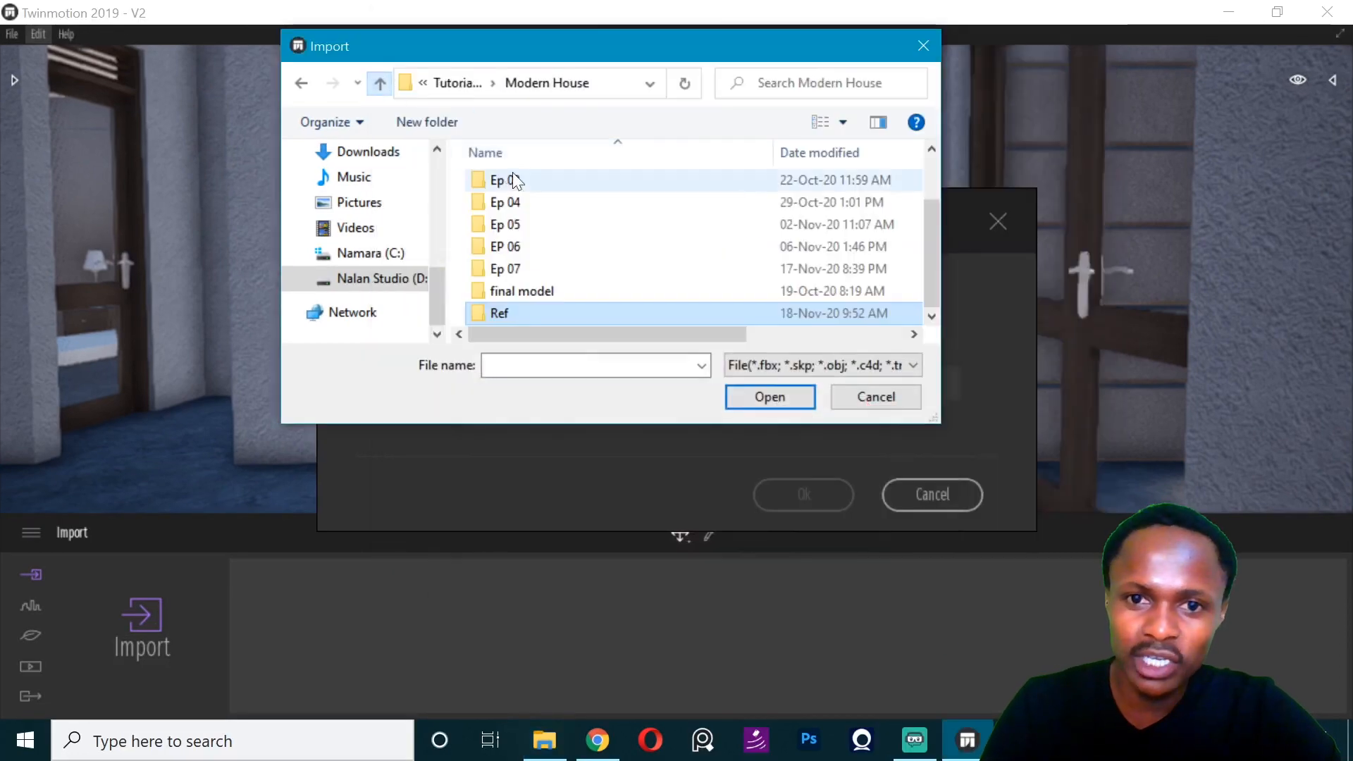
double_click(543, 315)
left_click(912, 365)
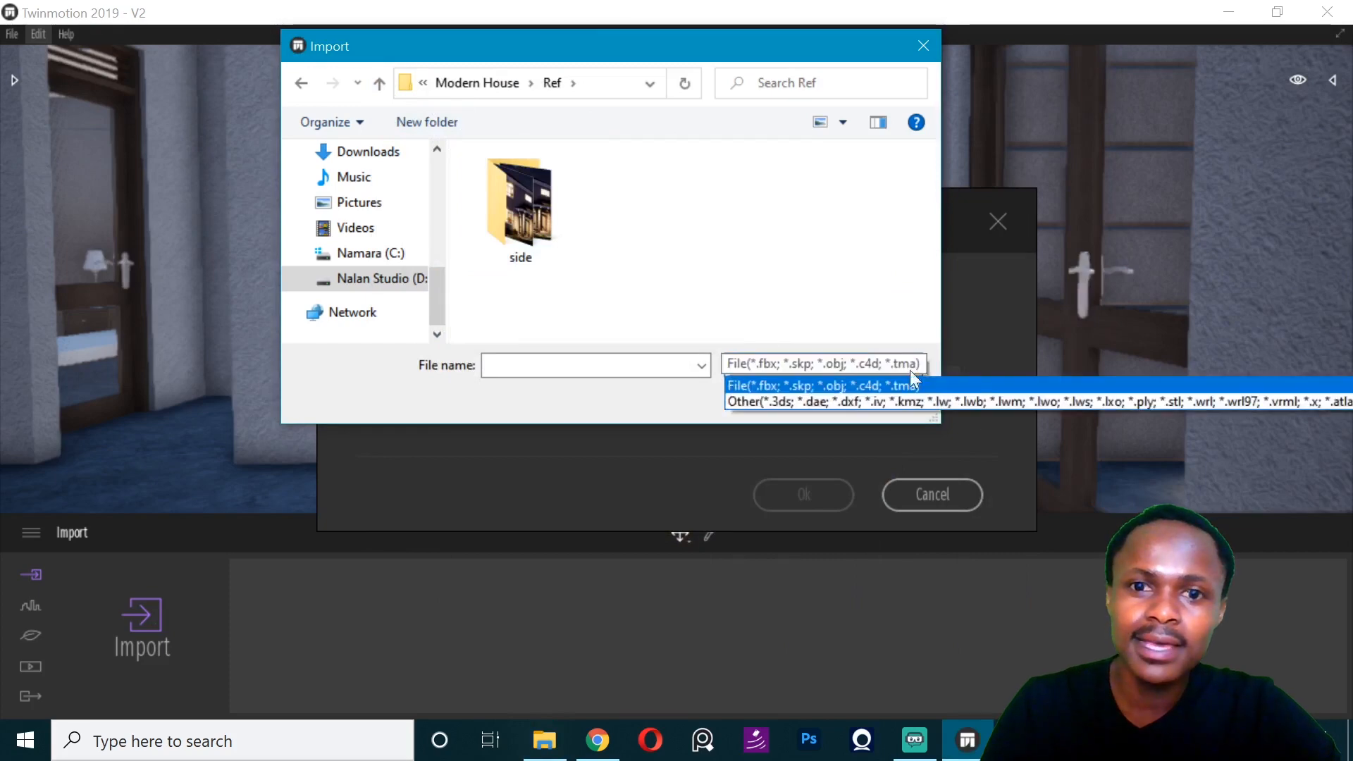
left_click(845, 404)
left_click(643, 239)
left_click(769, 396)
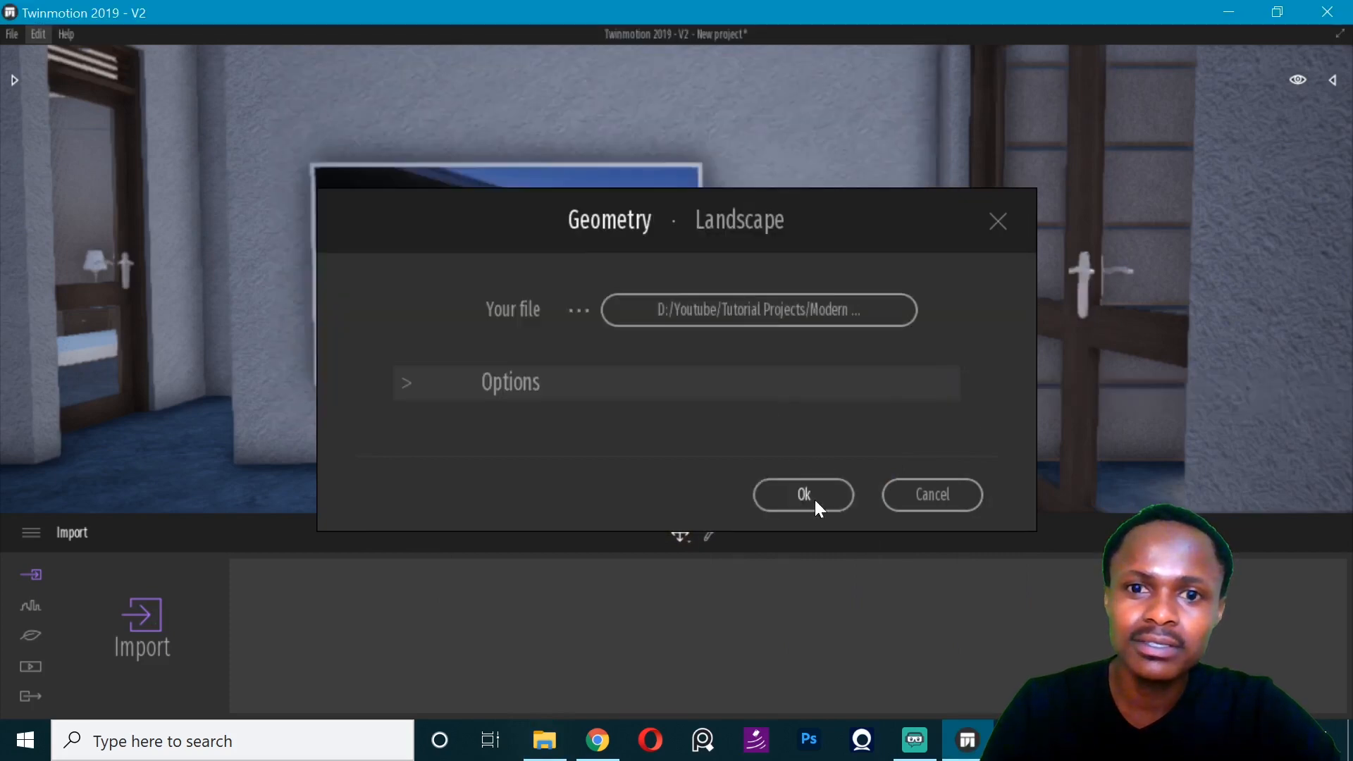
left_click(809, 494)
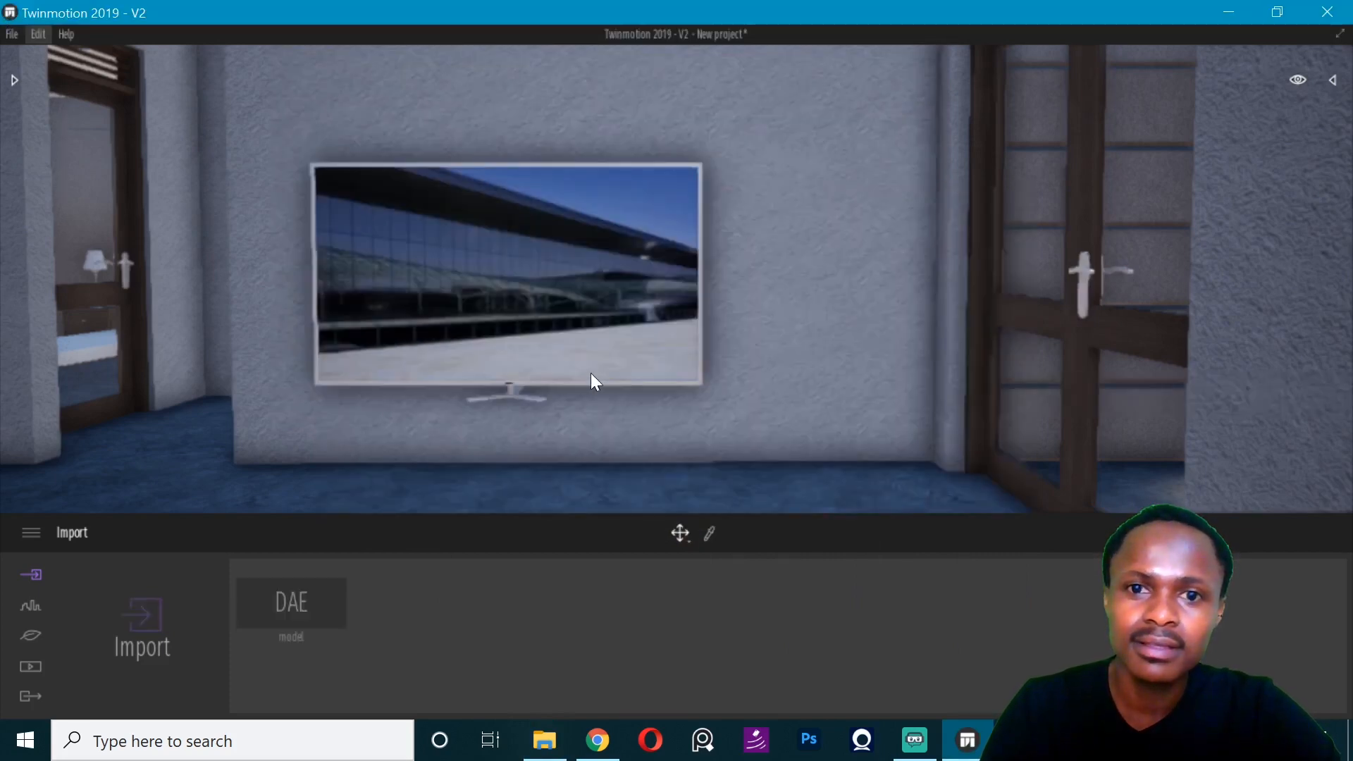
- Move out of the house and look around the compound for the imported model
scroll(378, 431, "down", 10)
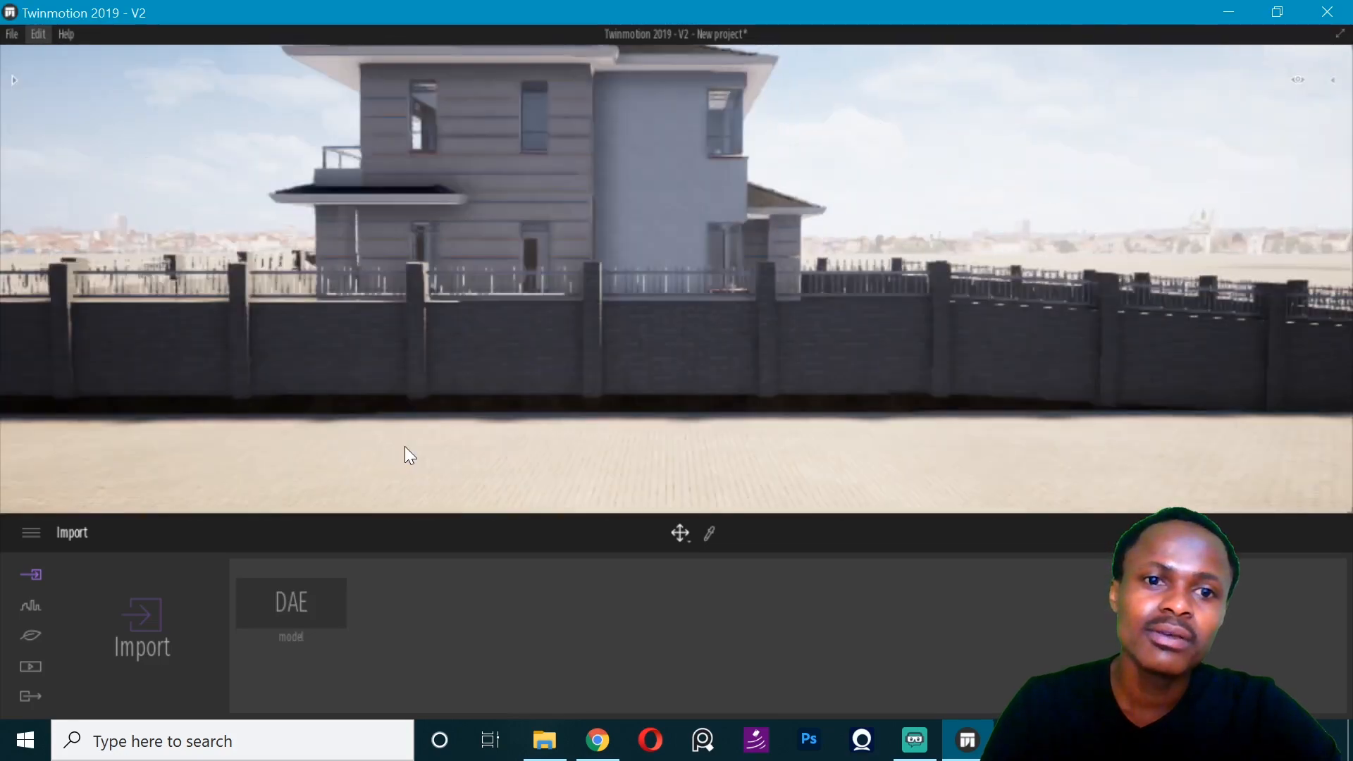
scroll(404, 446, "down", 3)
right_click_drag(405, 446, 530, 293)
key("d")
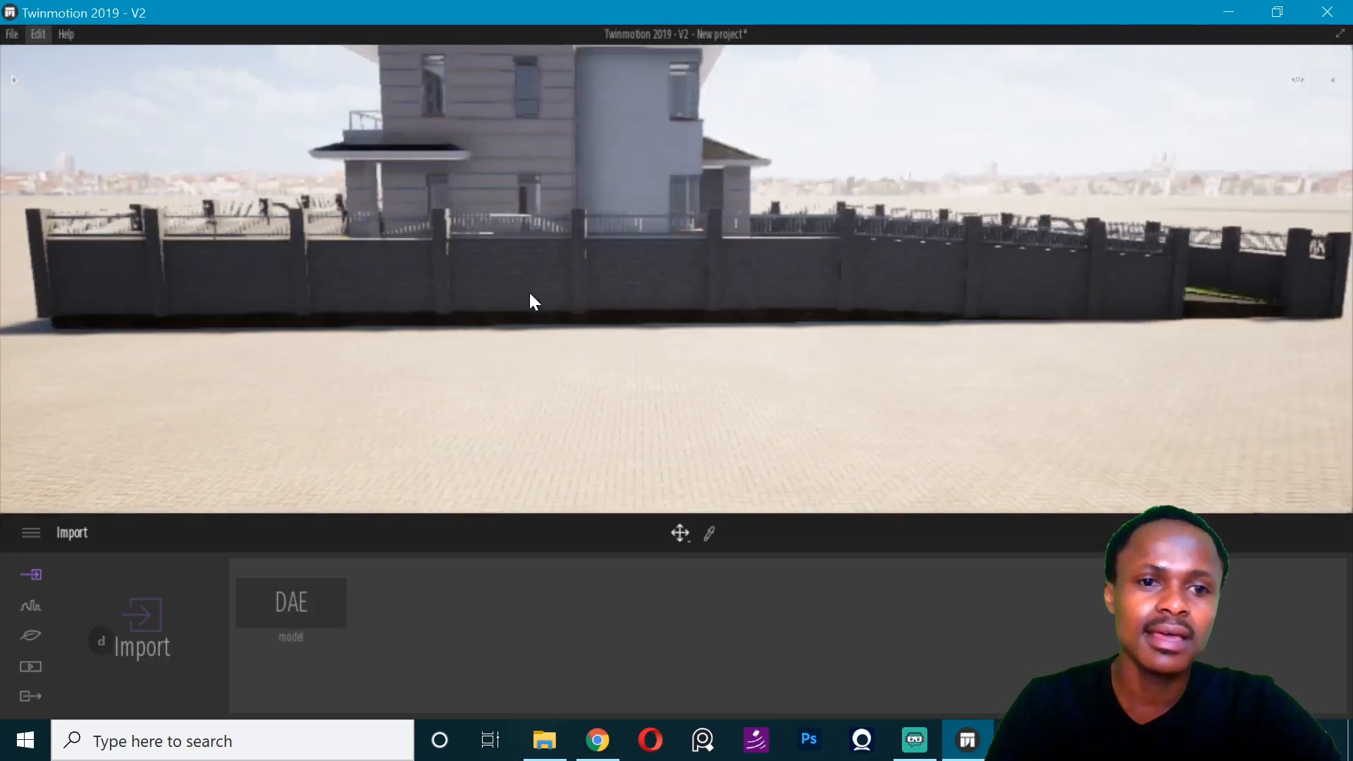
key("d")
right_click_drag(708, 232, 667, 250)
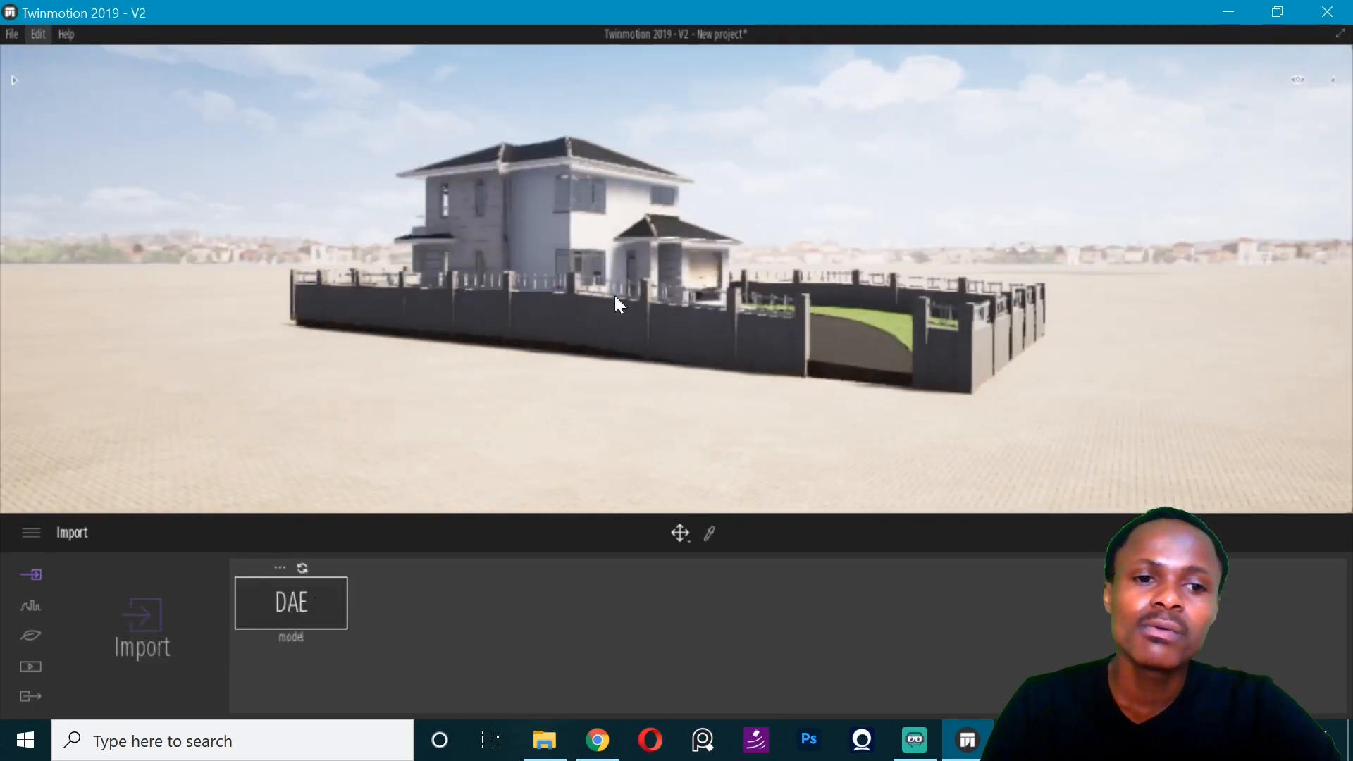
right_click_drag(437, 395, 99, 370)
key("d")
key("d")
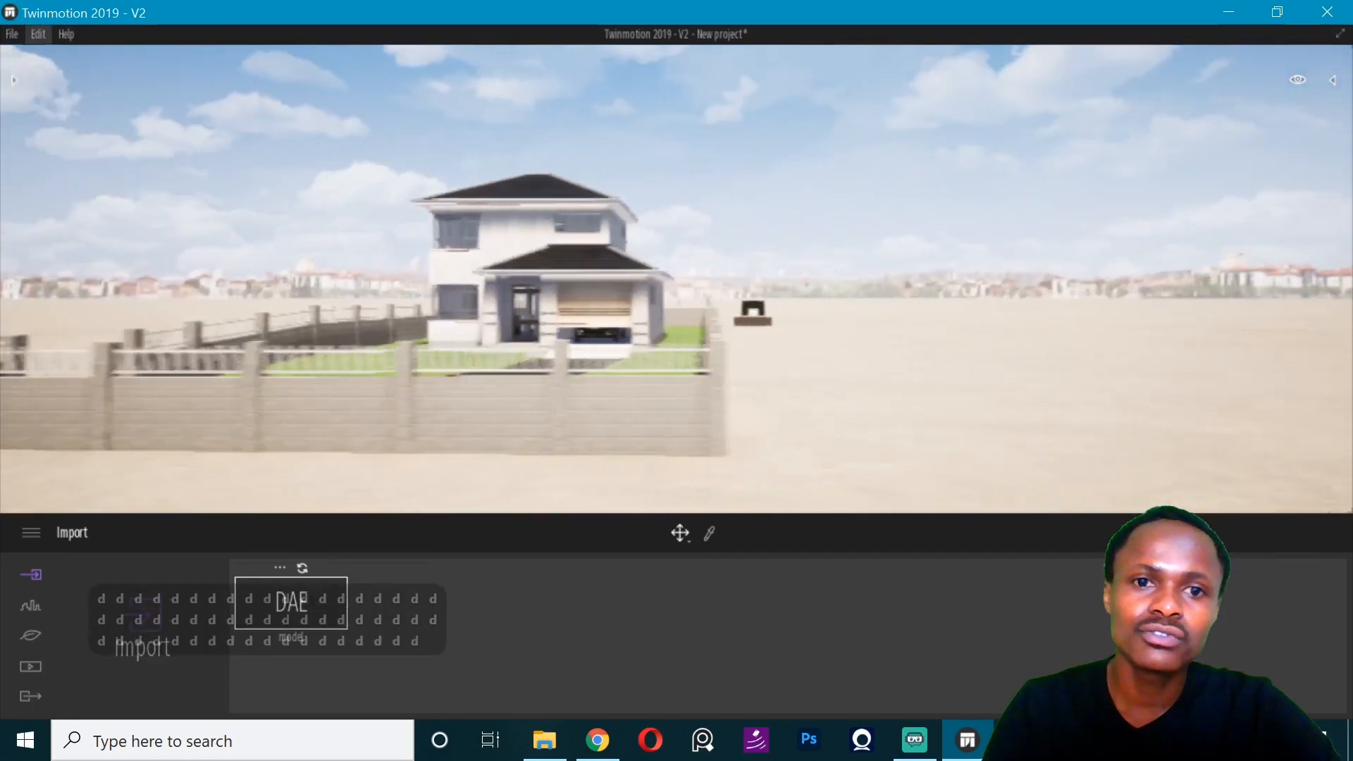
- Try to move the imported television stand in front of the house entrance, and undo the move
left_click(682, 318)
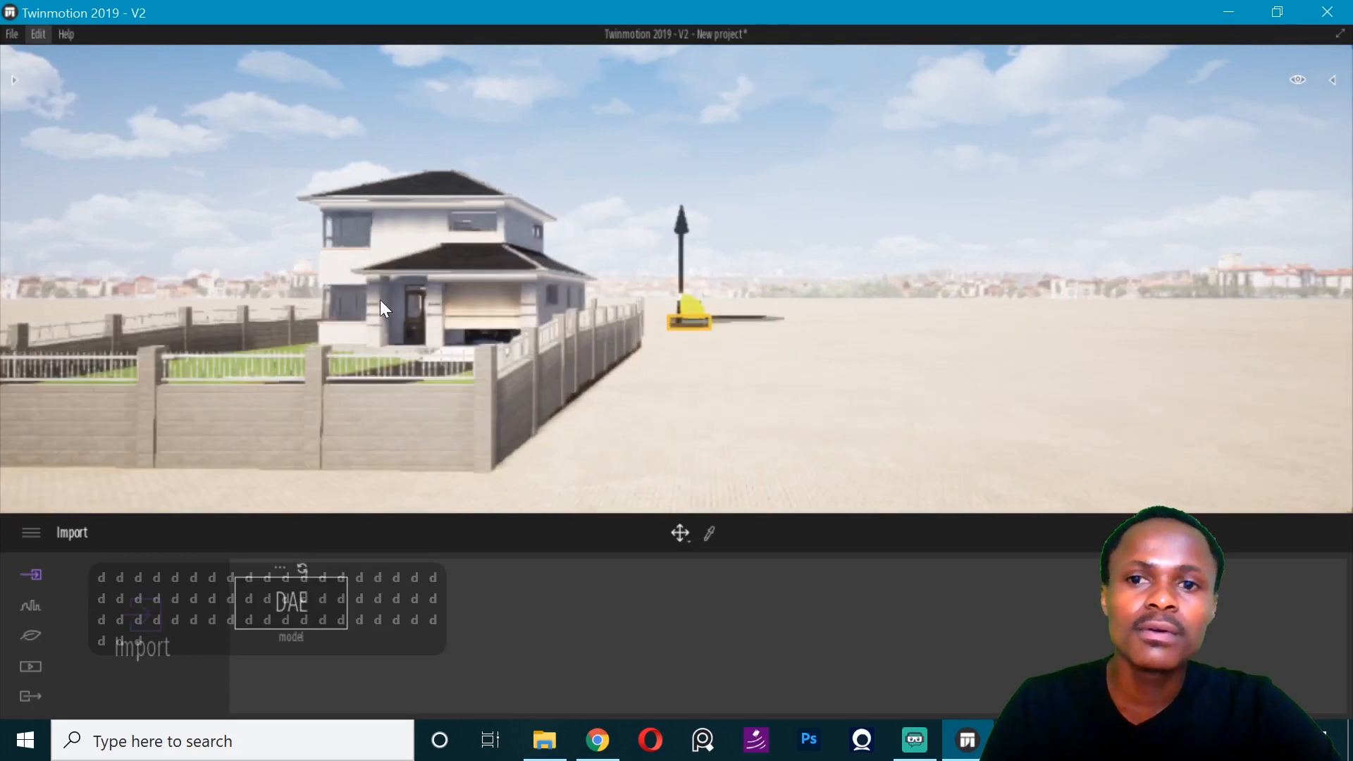
right_click_drag(379, 298, 212, 299)
left_click_drag(1070, 320, 1067, 324)
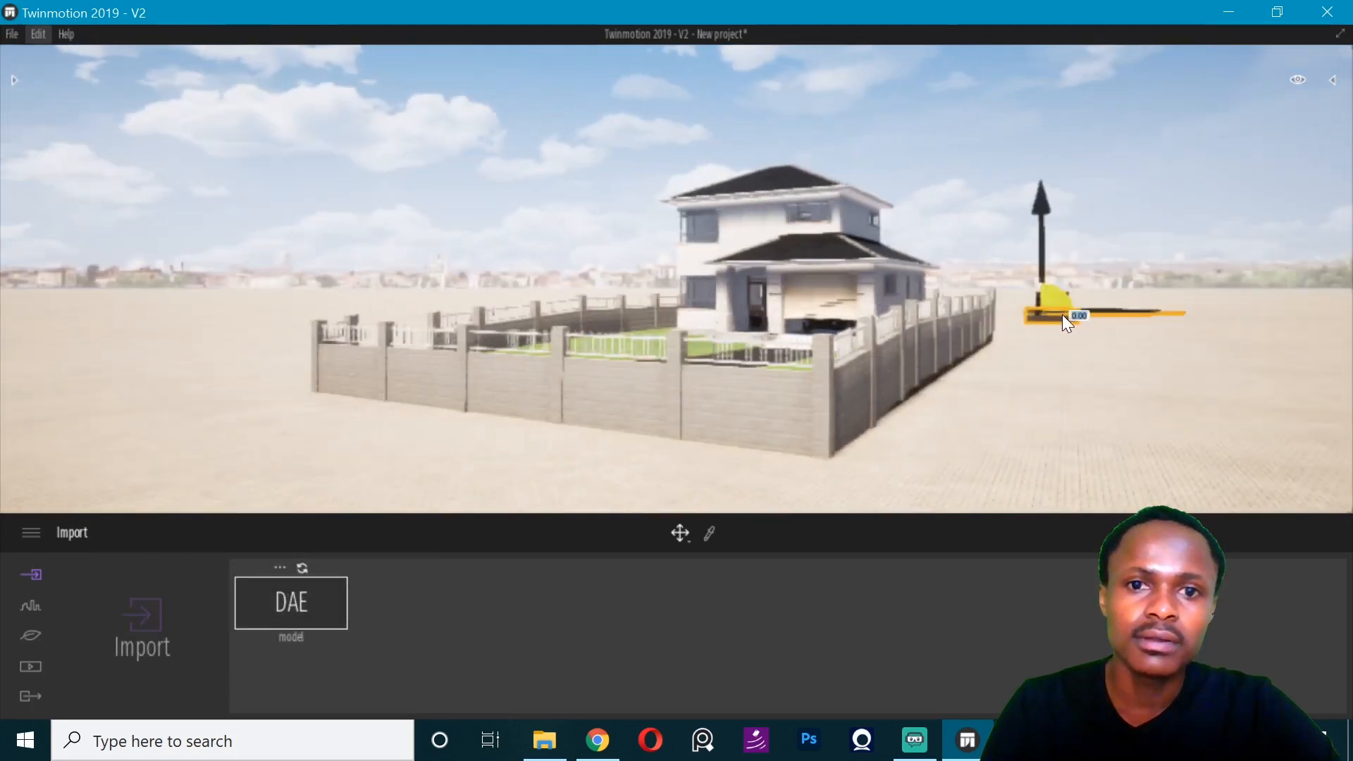
scroll(1086, 274, "up", 1)
left_click_drag(1103, 313, 722, 347)
scroll(717, 292, "up", 2)
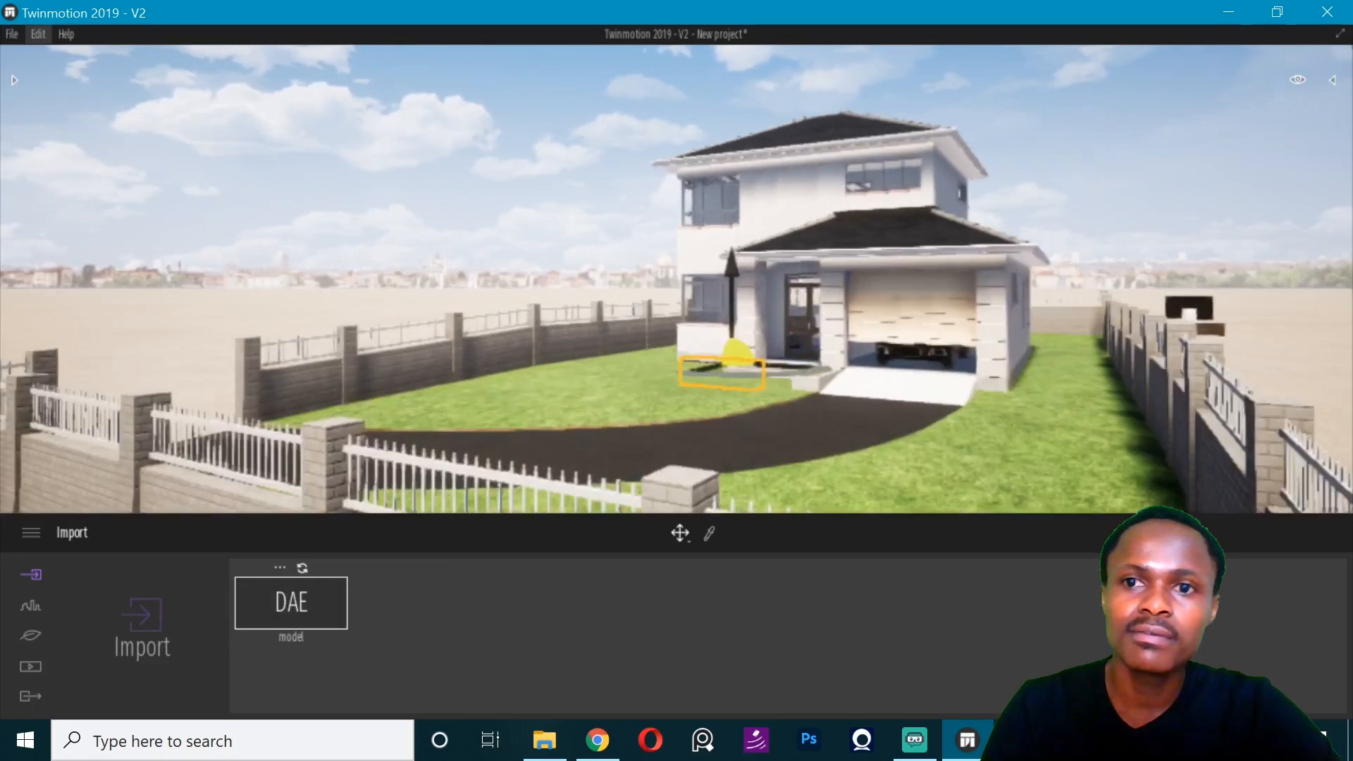
key("ctrl+z")
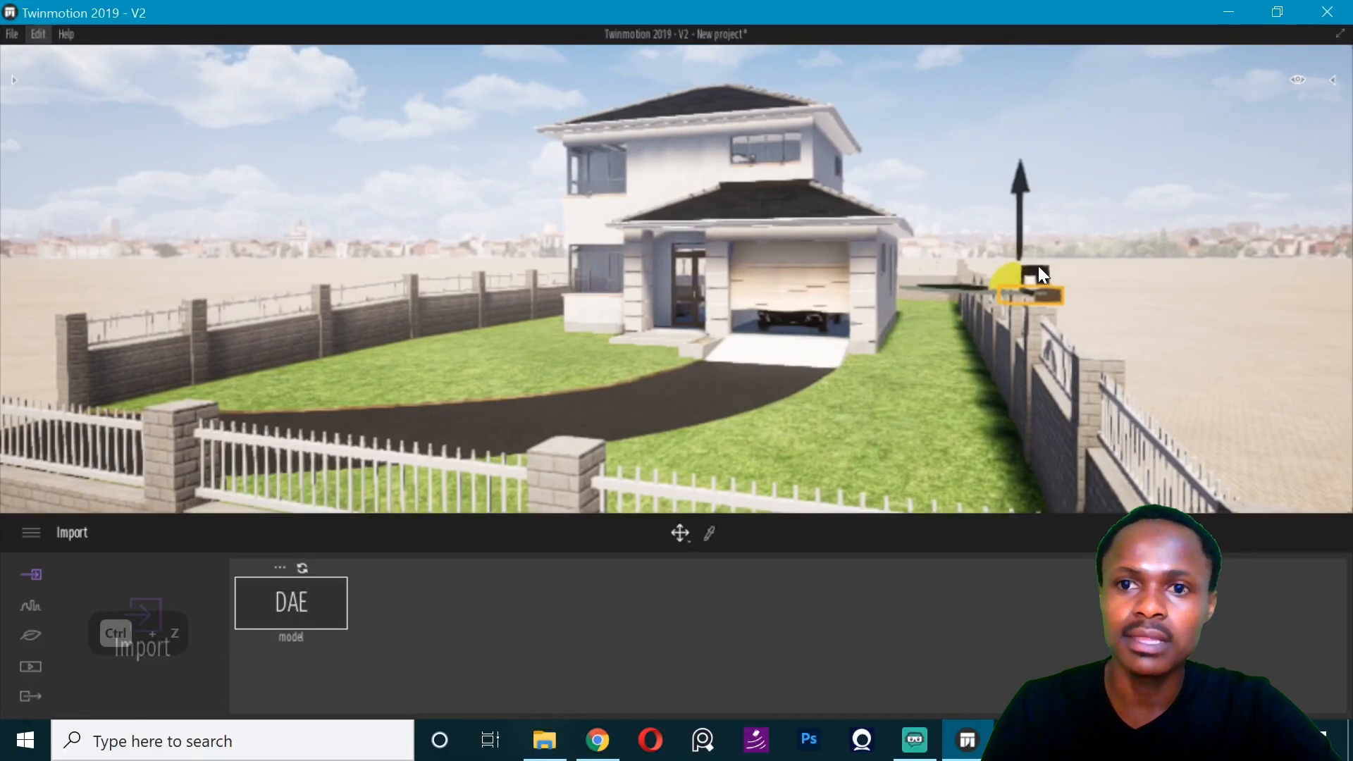
- Examine the imported television unit beside the compound wall up close, from its back and its front
right_click_drag(1038, 265, 1064, 265)
key("s")
key("s")
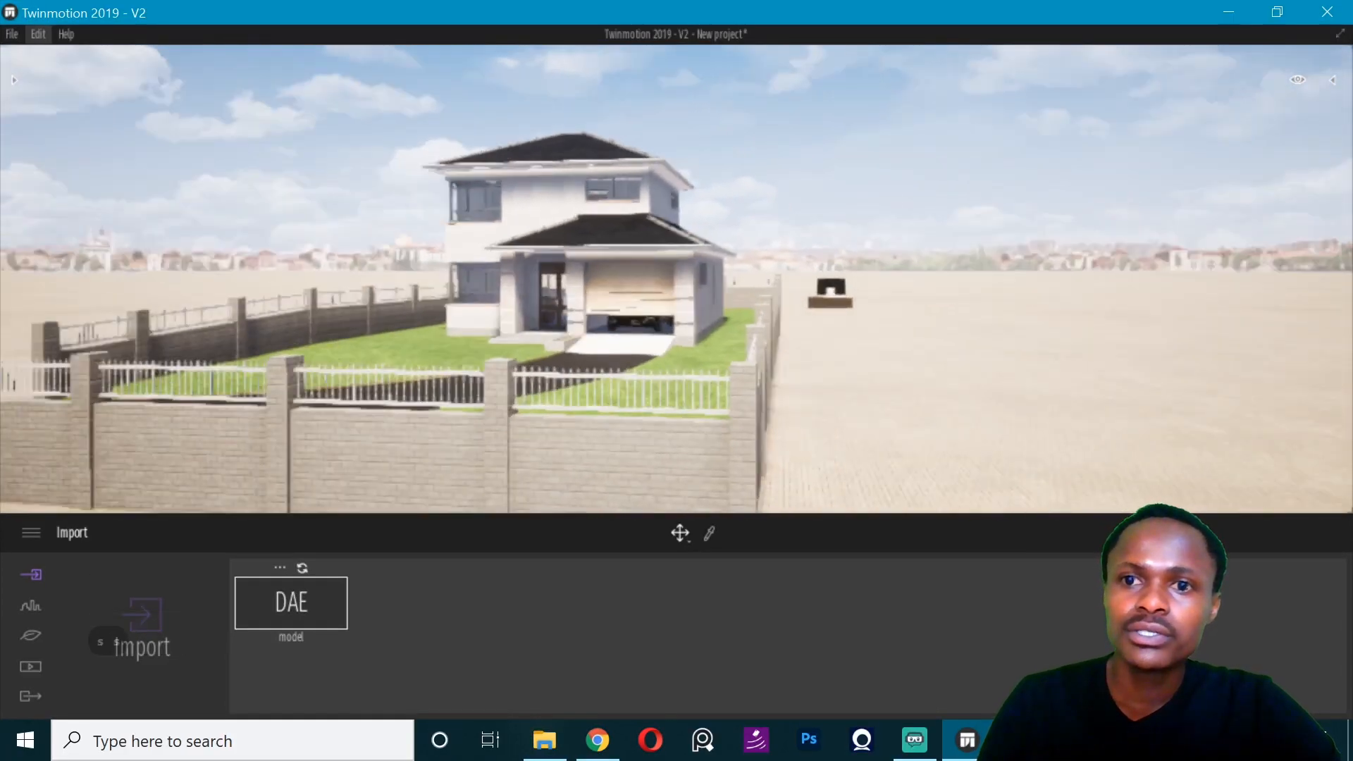
key("w")
key("w")
key("w")
key("w")
key("w")
key("w")
key("w")
key("w")
key("w")
key("w")
key("w")
key("w")
key("w")
key("w")
key("w")
key("w")
key("w")
key("w")
key("w")
key("w")
key("w")
key("w")
key("w")
key("w")
key("w")
key("w")
key("w")
key("w")
key("w")
key("w")
key("w")
key("w")
key("w")
key("w")
key("w")
key("w")
key("w")
key("w")
key("w")
key("w")
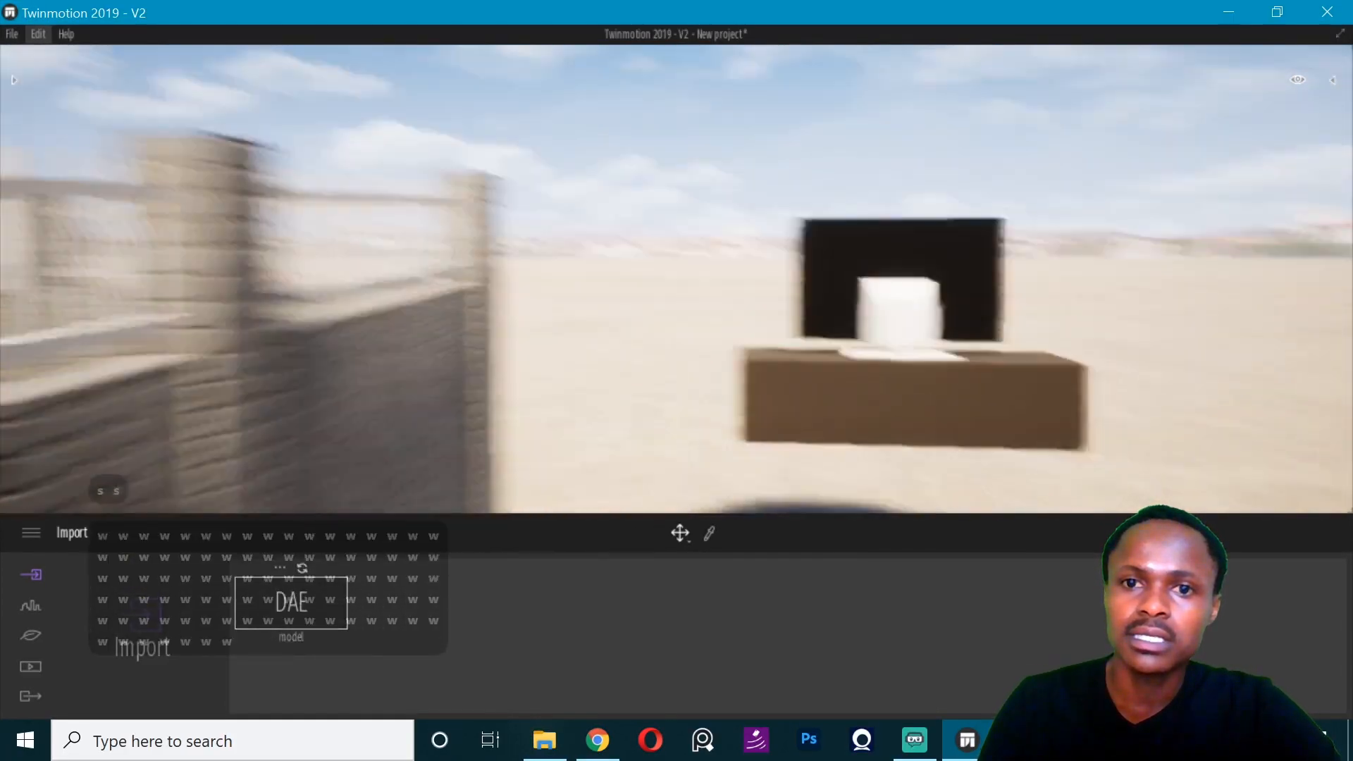
key("w")
key("w")
key("w")
key("w")
key("w")
key("w")
key("w")
key("w")
key("w")
key("w")
key("w")
key("w")
key("w")
key("w")
key("w")
key("w")
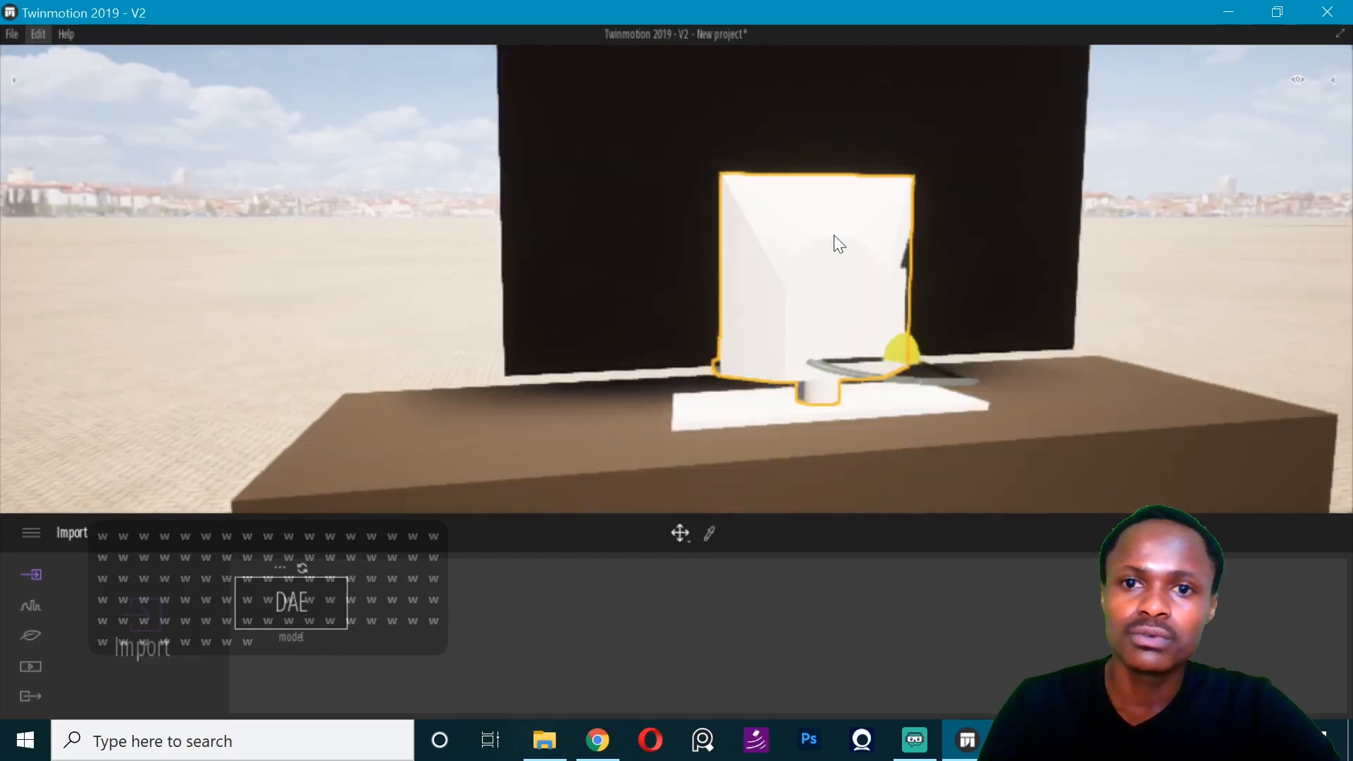
key("Left")
key("Left")
key("Left")
key("Left")
key("Left")
right_click_drag(656, 389, 458, 204)
- Delete the television's screen, back casing and foot from the imported model, keeping only the stand
left_click(471, 193)
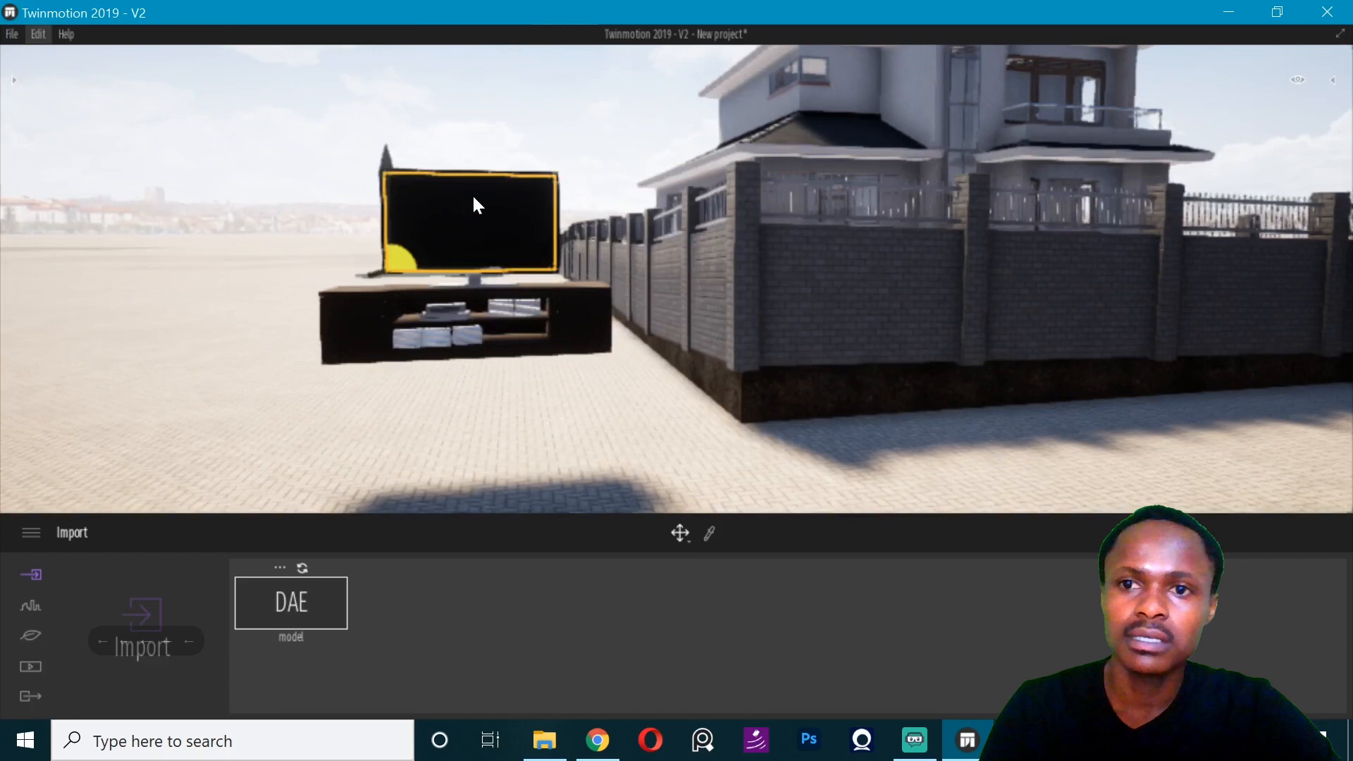
left_click(547, 266)
left_click(473, 264)
key("Delete")
key("Delete")
key("Delete")
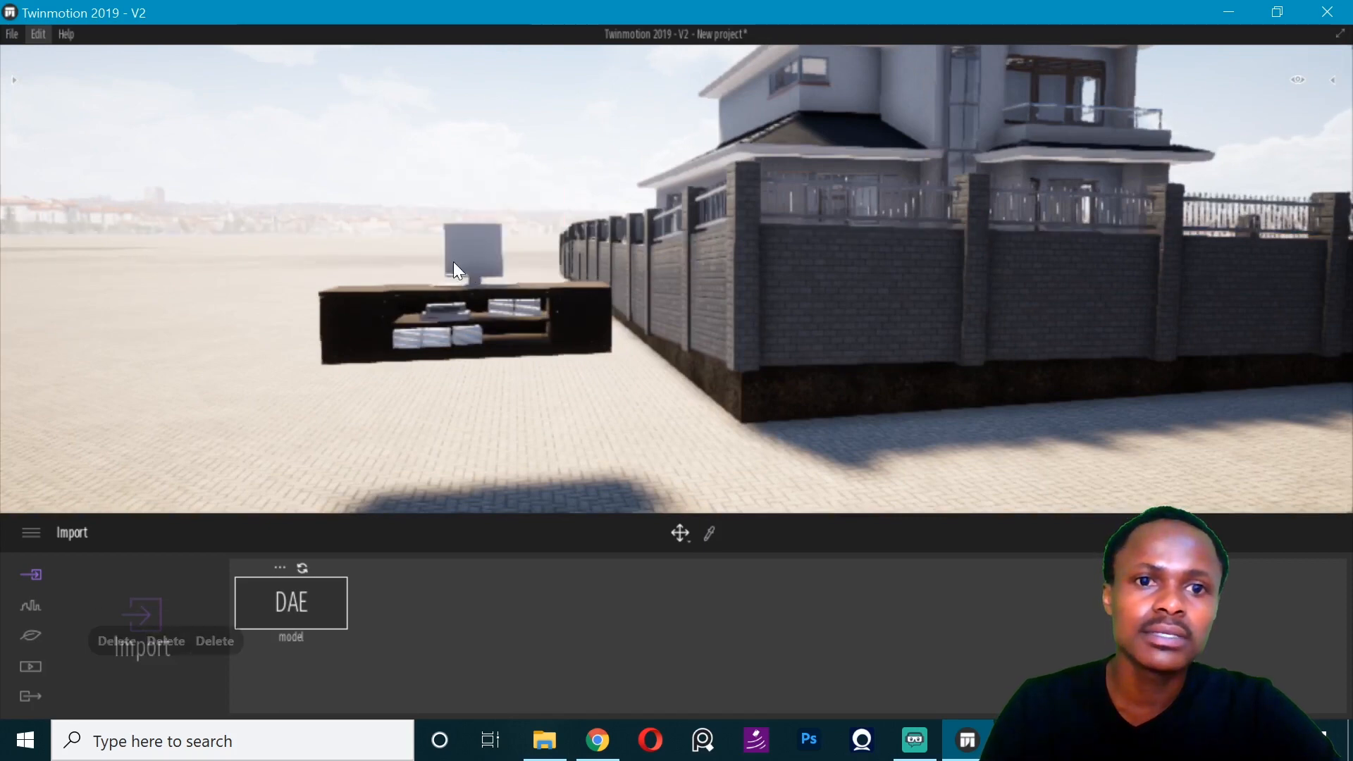
key("Delete")
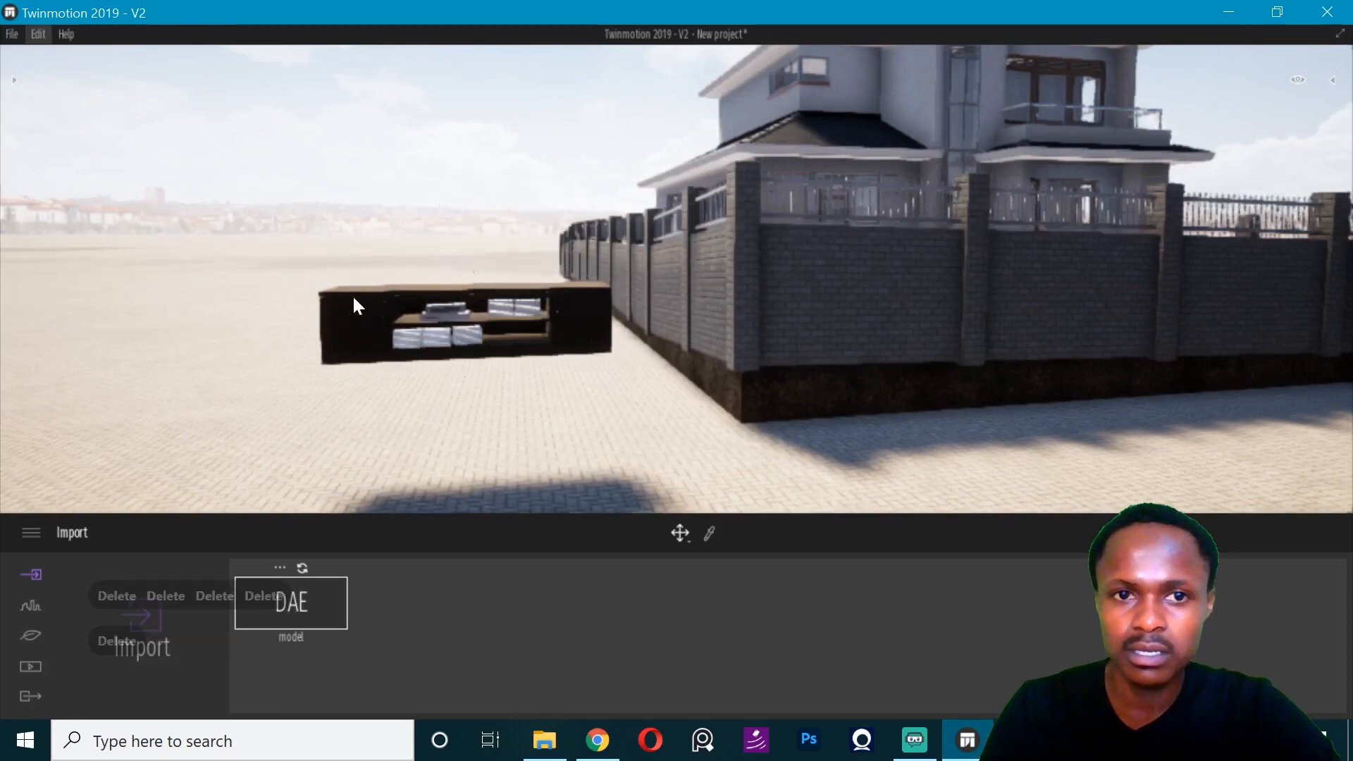
- Find the imported stand's parent model.dae in the scene hierarchy and select it as a whole
left_click(352, 317)
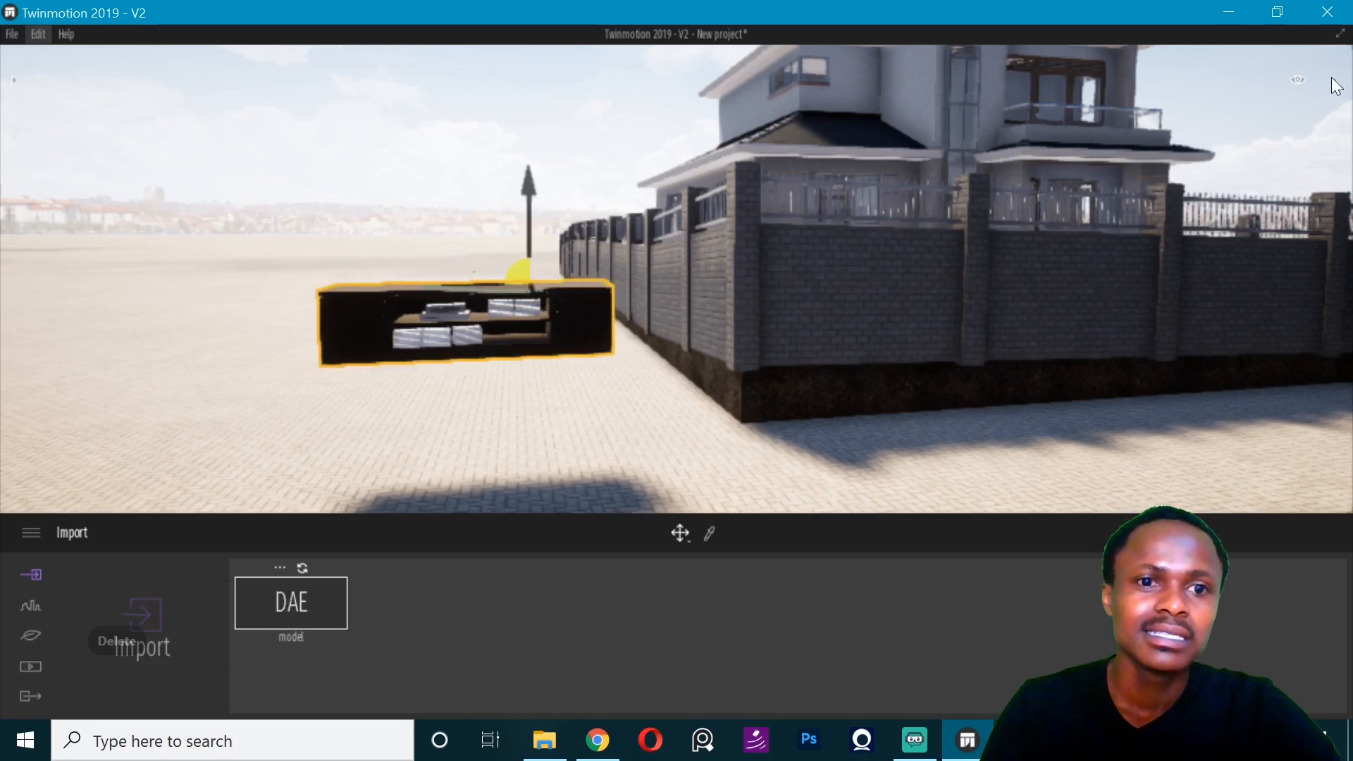
left_click(1336, 83)
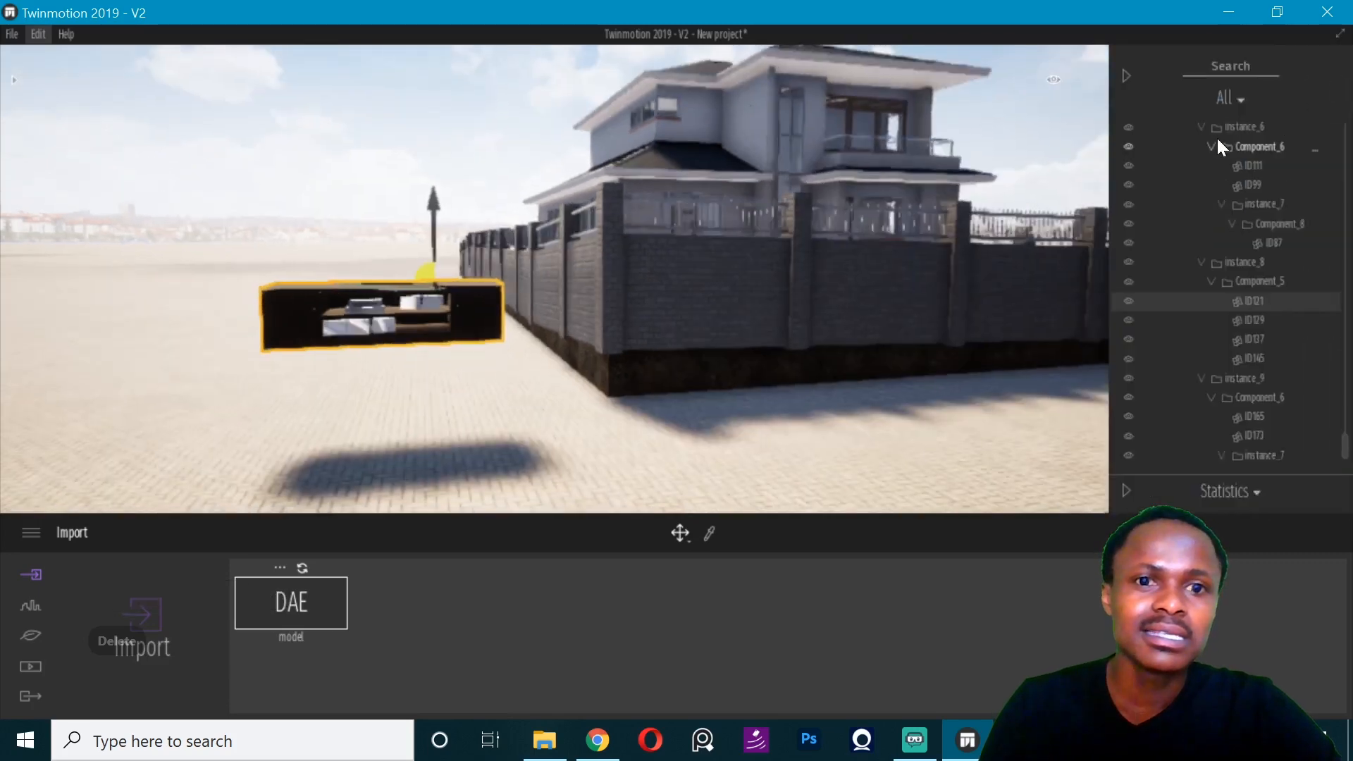
left_click(1246, 320)
left_click(1257, 339)
left_click(1260, 268)
scroll(1260, 269, "up", 6)
left_click(1260, 269)
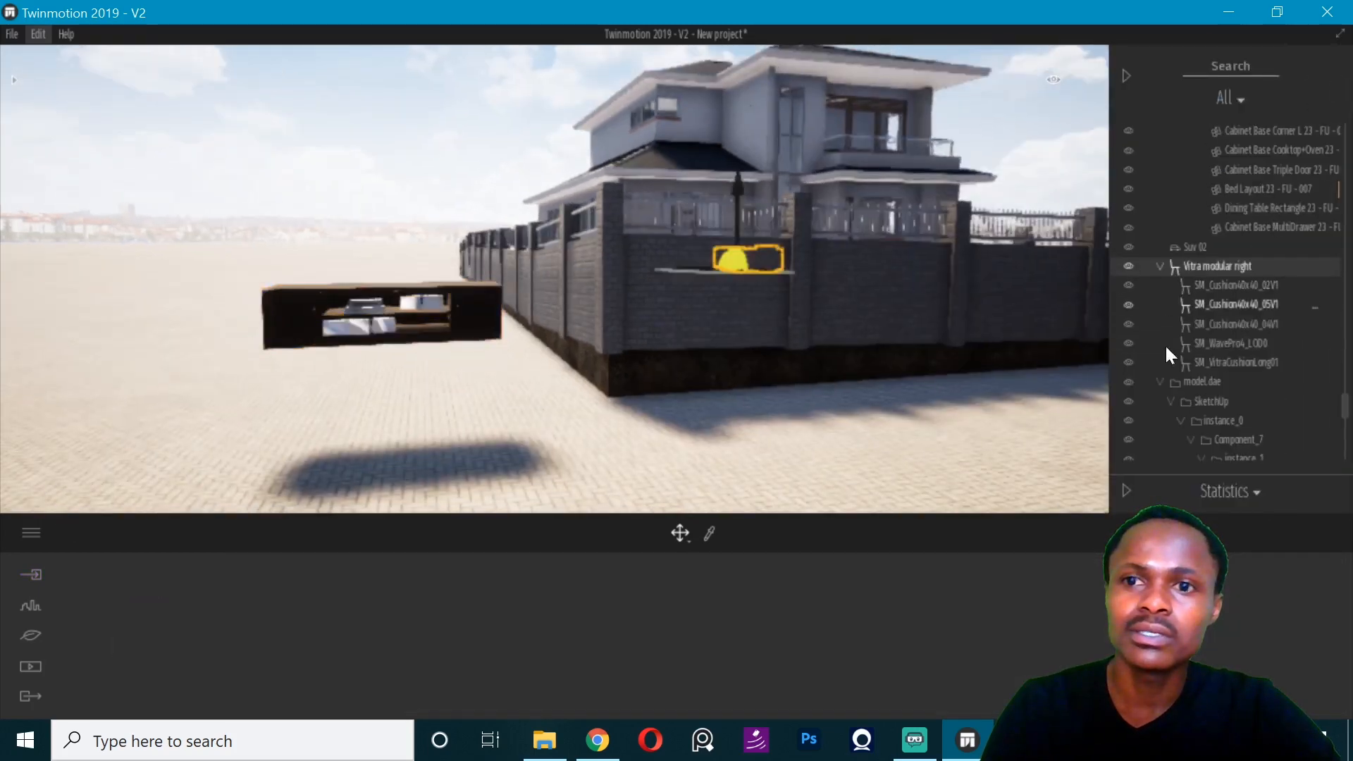
left_click(1166, 386)
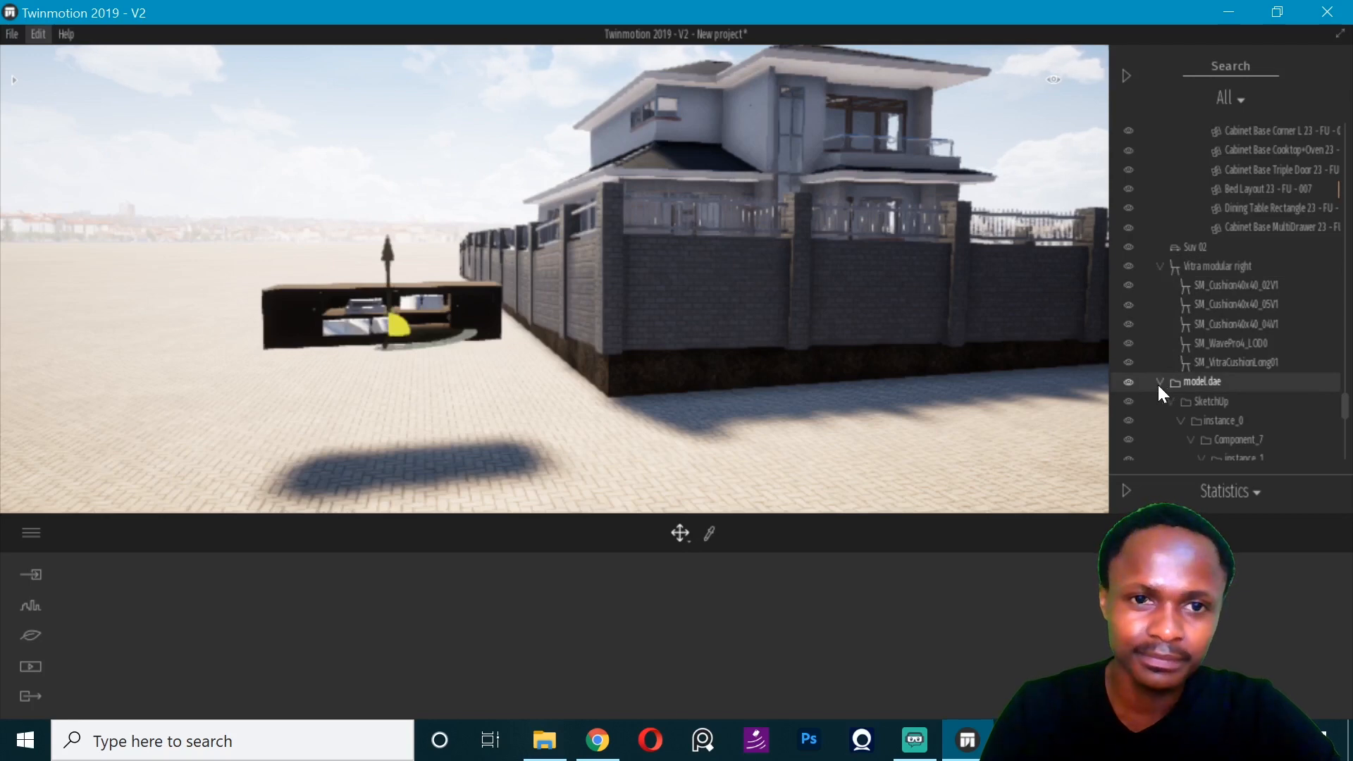
- Toggle the imported model.dae's visibility off and on to check which geometry it holds, and collapse its hierarchy
left_click(1129, 382)
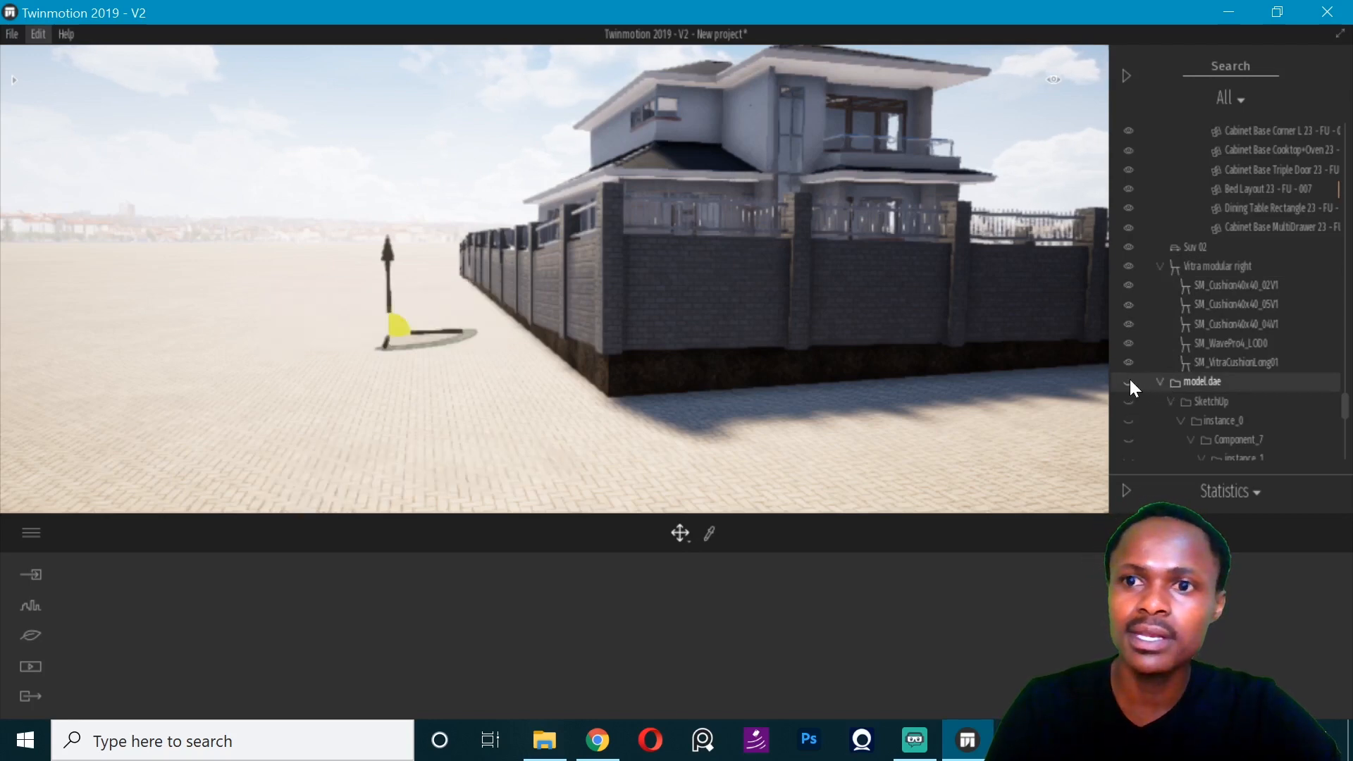
left_click(1129, 381)
left_click(1159, 382)
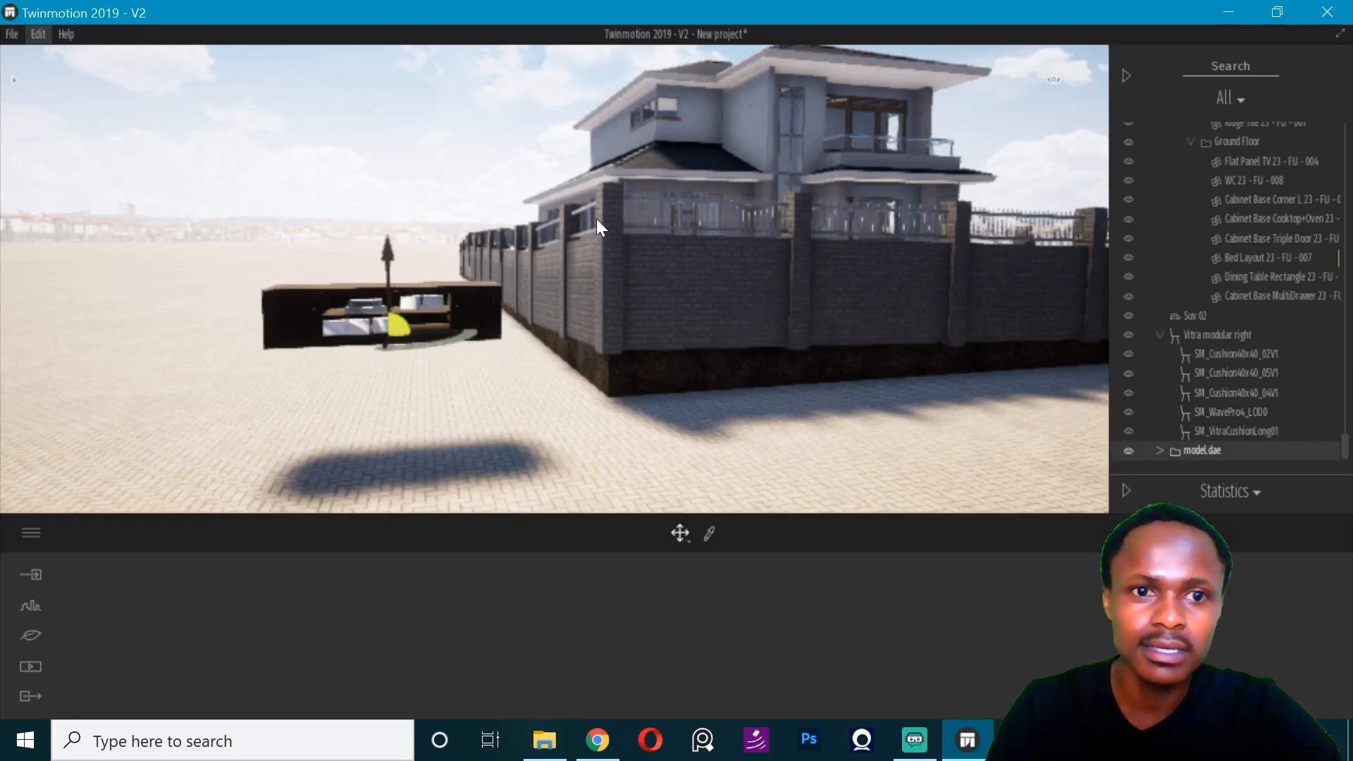
- Move the imported TV stand inside the house, onto the living room floor in front of the wall television
middle_click_drag(596, 219, 399, 222)
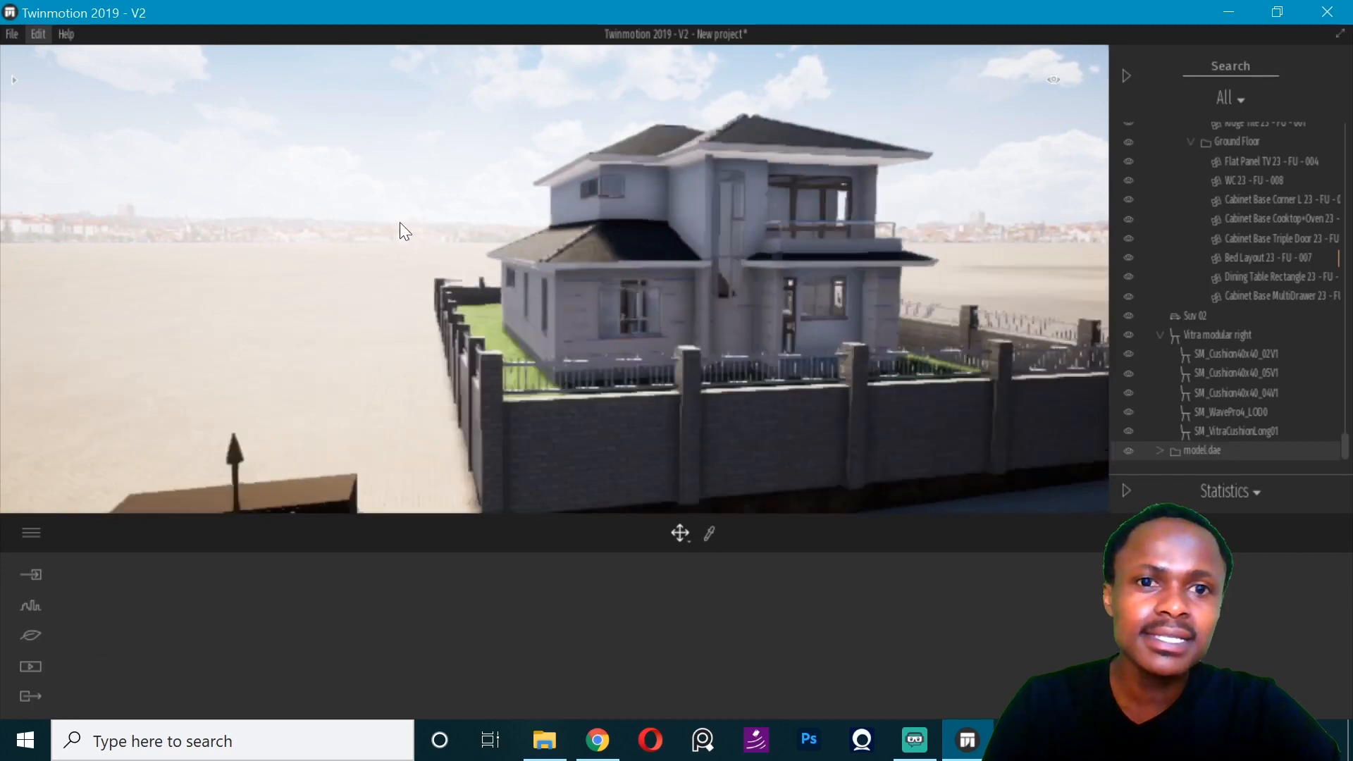
key("w")
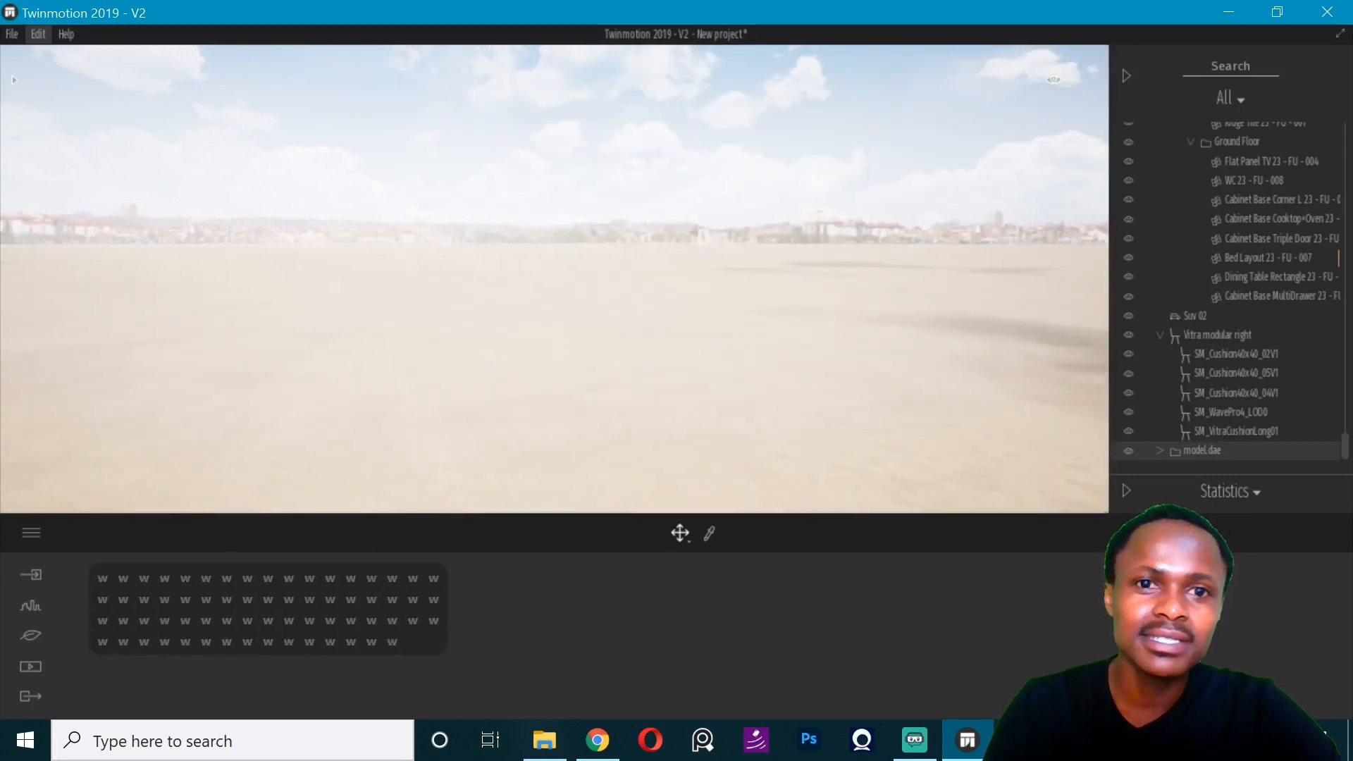
scroll(523, 246, "down", 5)
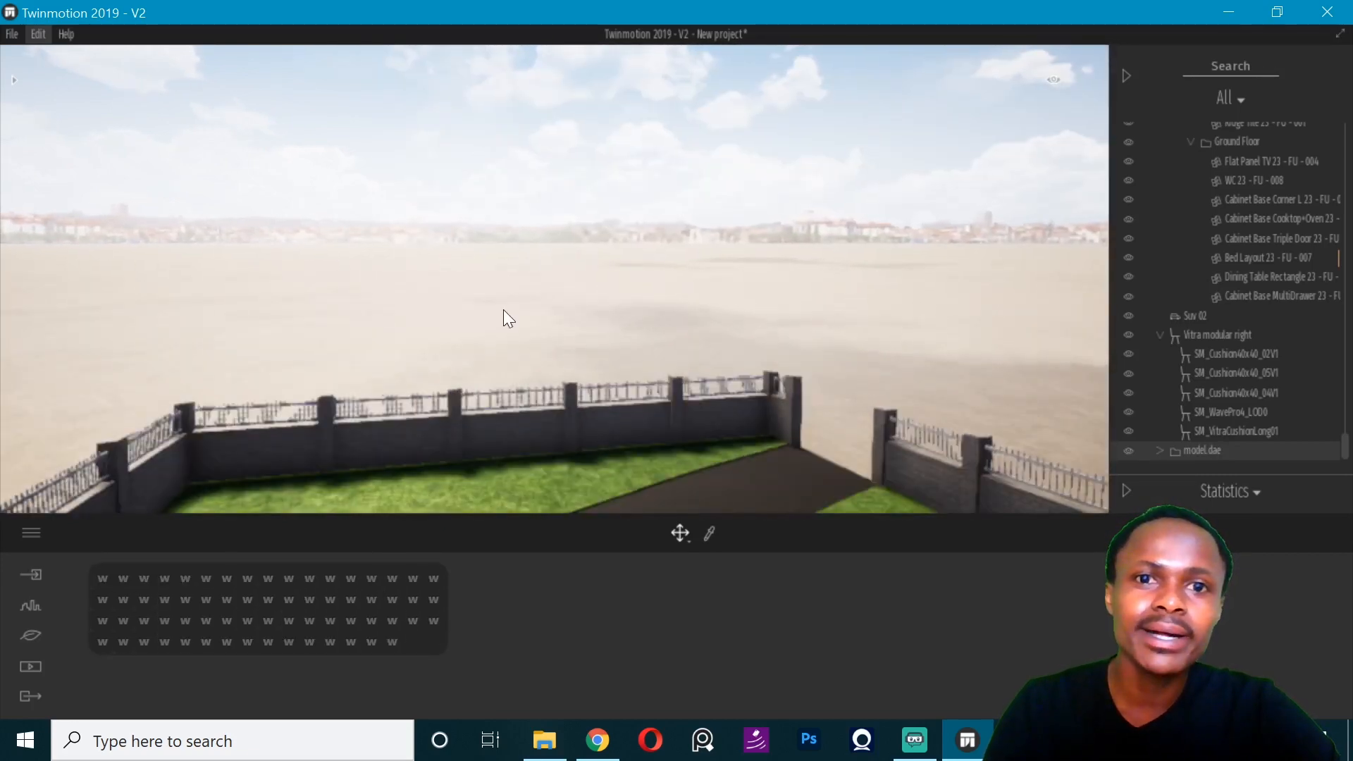
scroll(503, 310, "down", 1)
middle_click_drag(513, 310, 341, 335)
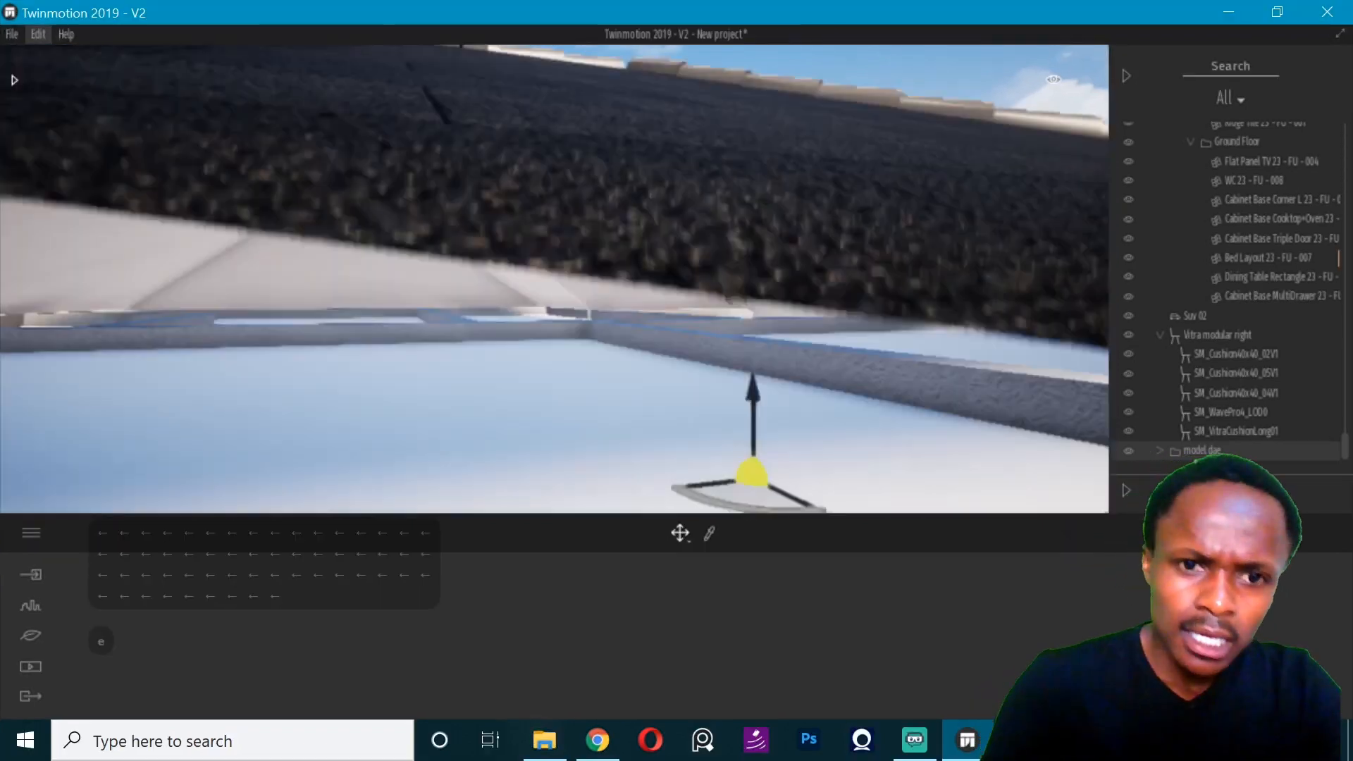
key("e")
key("e")
key("e")
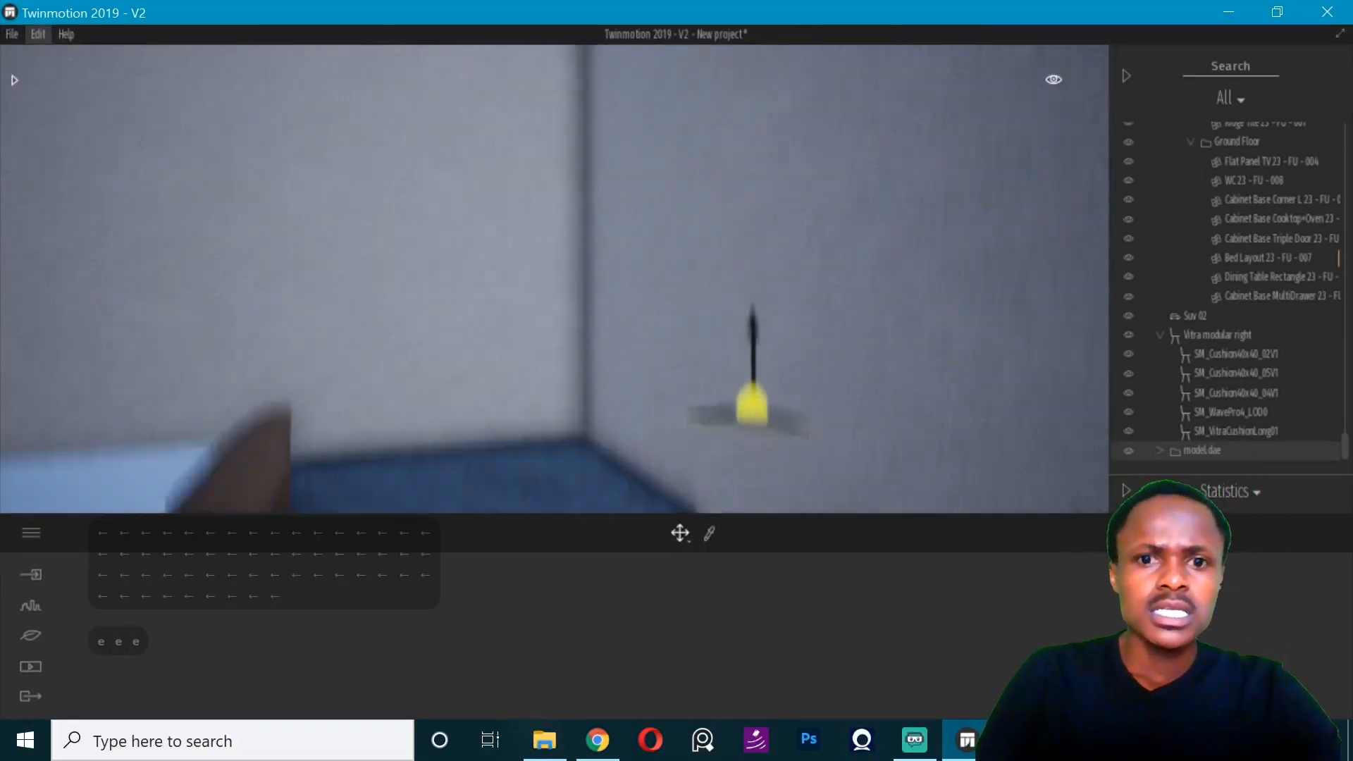
key("s")
key("s")
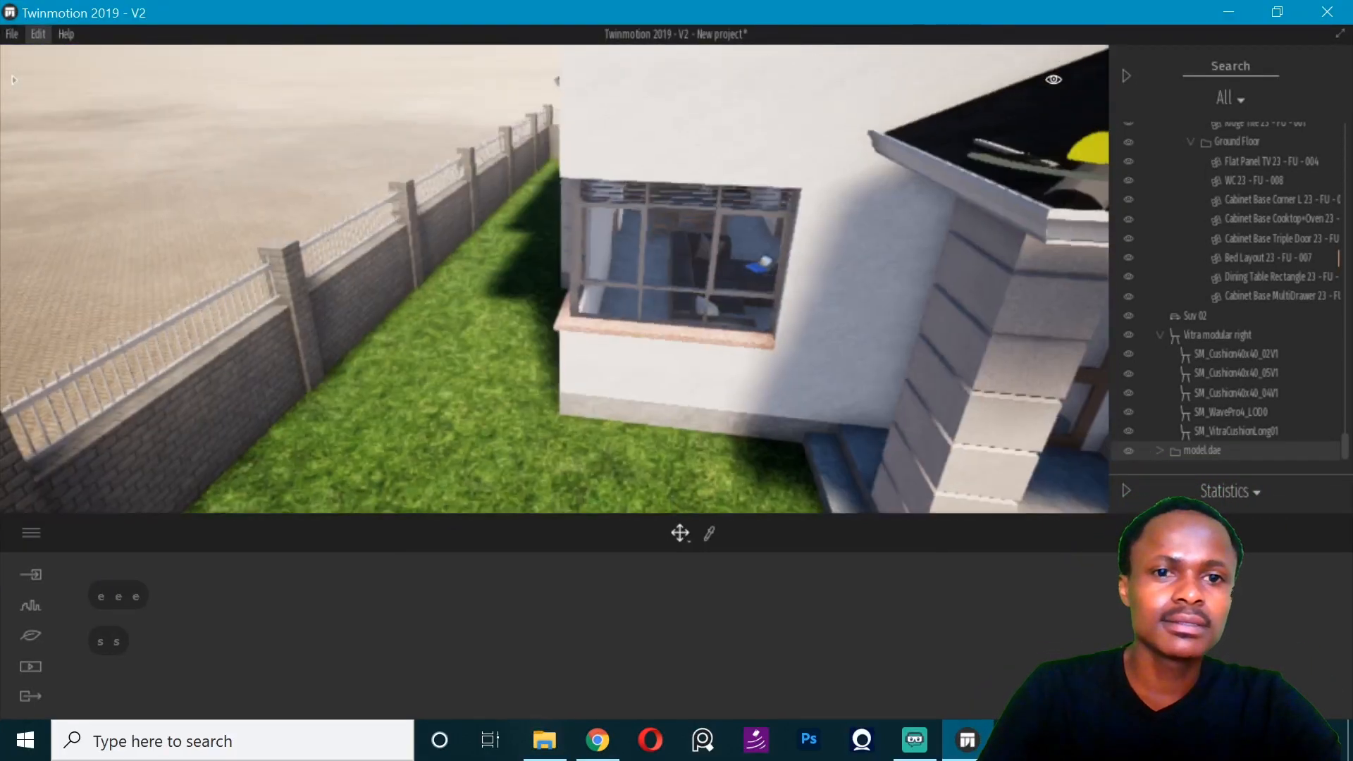
key("w")
key("w")
key("w")
key("w")
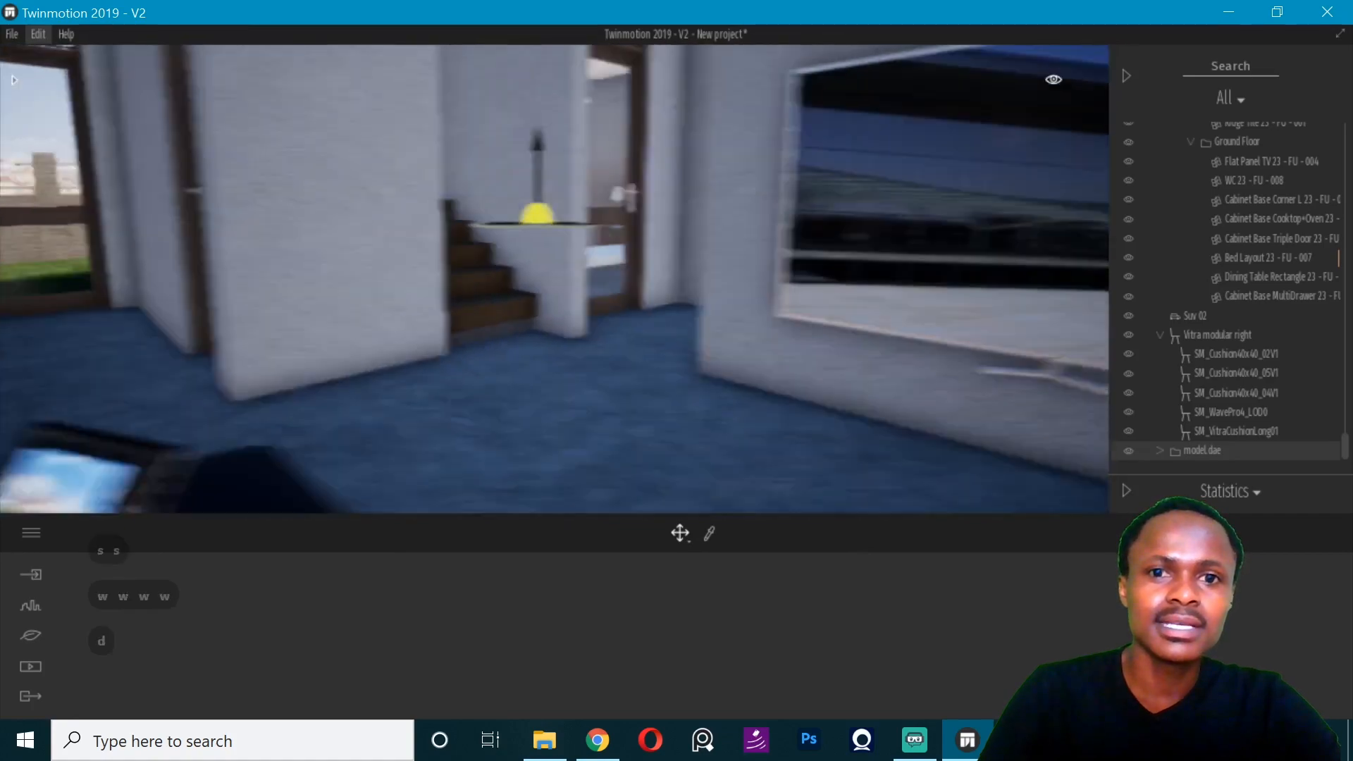
key("d")
key("d")
key("Left")
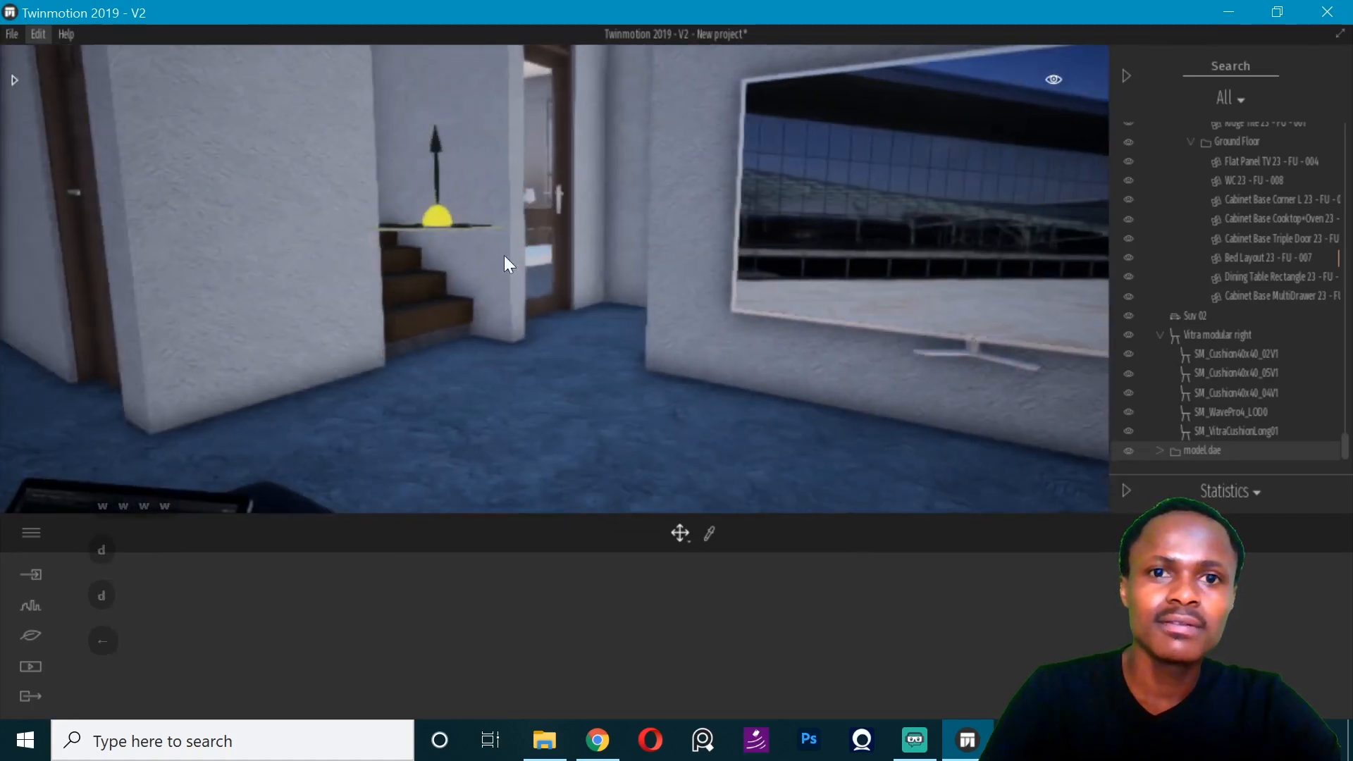
left_click_drag(441, 212, 572, 455)
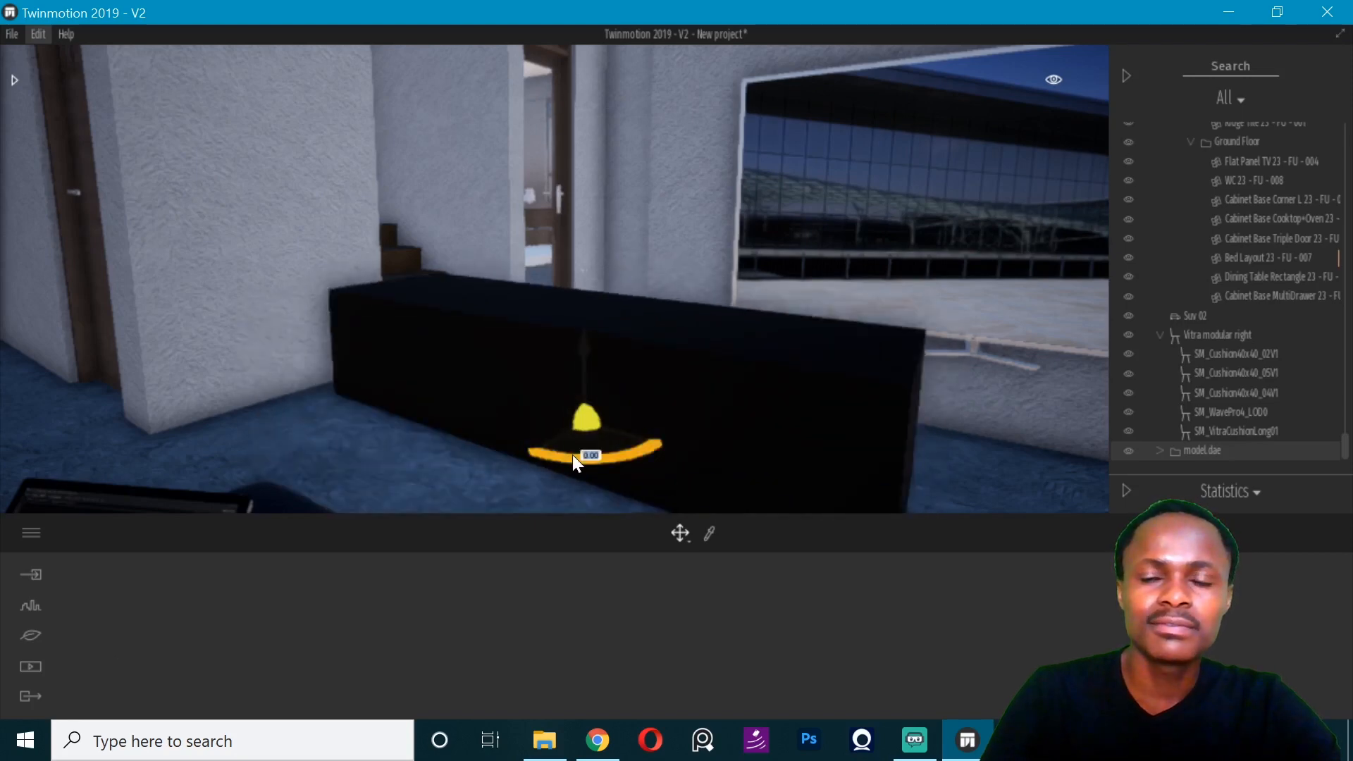
- Rotate the TV stand by 180 degrees and slide it into position under the wall television
type("180")
key("Return")
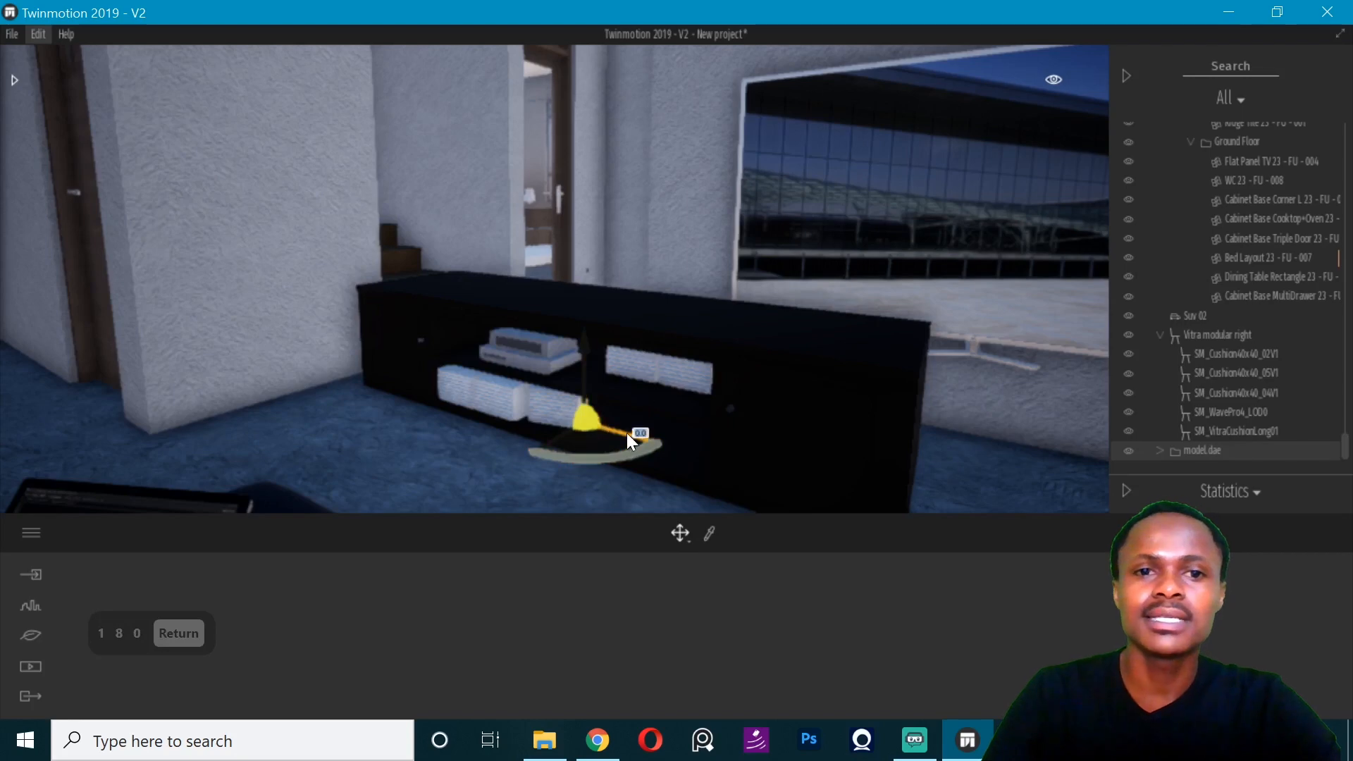
left_click_drag(627, 433, 896, 458)
right_click_drag(897, 458, 680, 482)
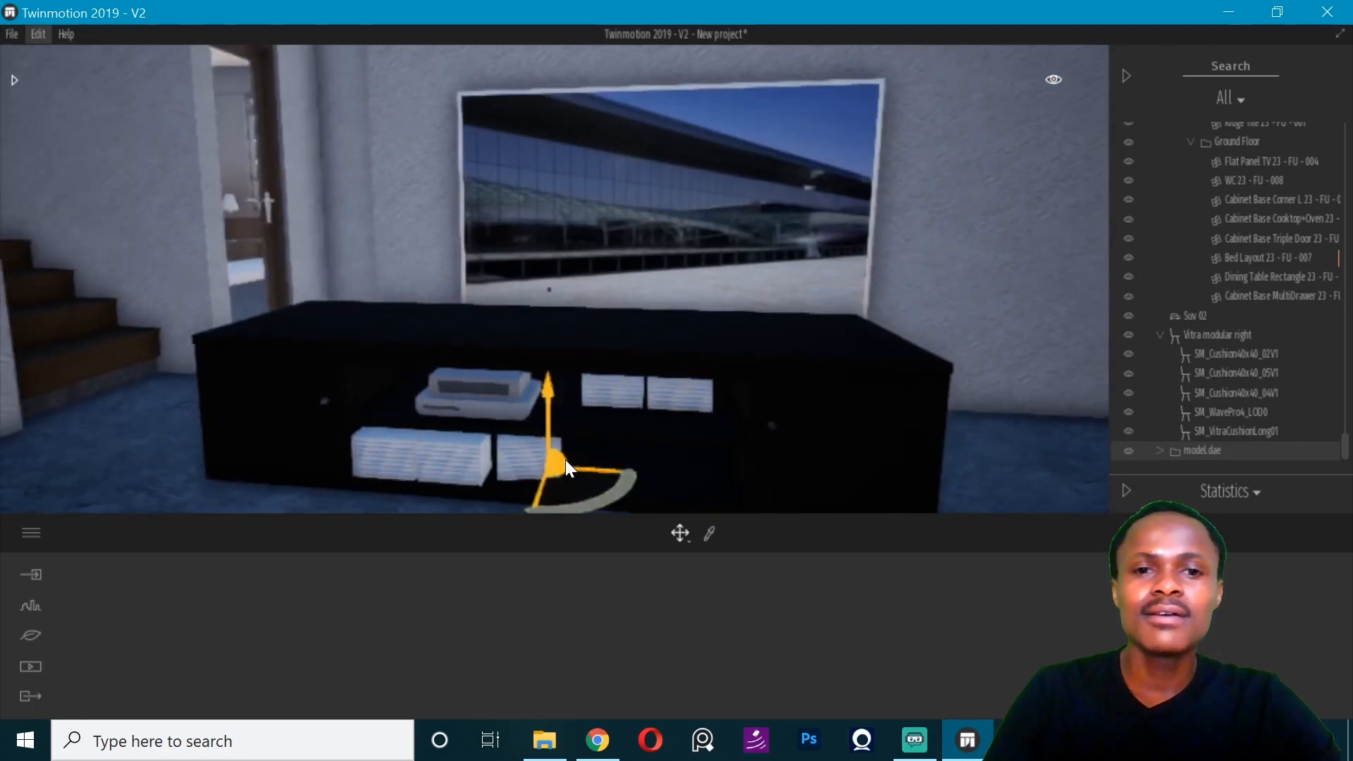
right_click_drag(574, 458, 641, 468)
left_click_drag(641, 467, 661, 459)
right_click_drag(662, 458, 730, 246)
- Try scaling the TV stand's height to about 0.85, undo it, and rescale the height to about 0.90
key("d")
key("d")
left_click(731, 245)
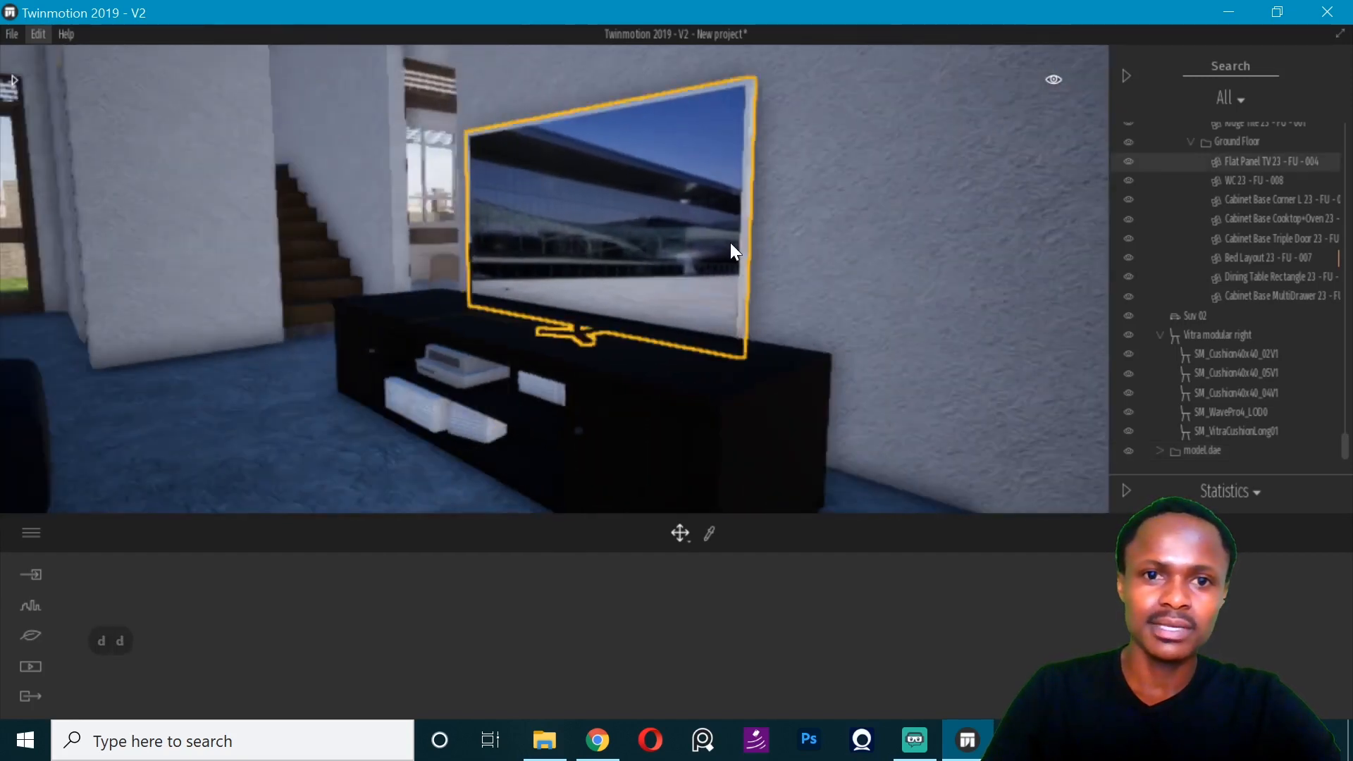
left_click(603, 381)
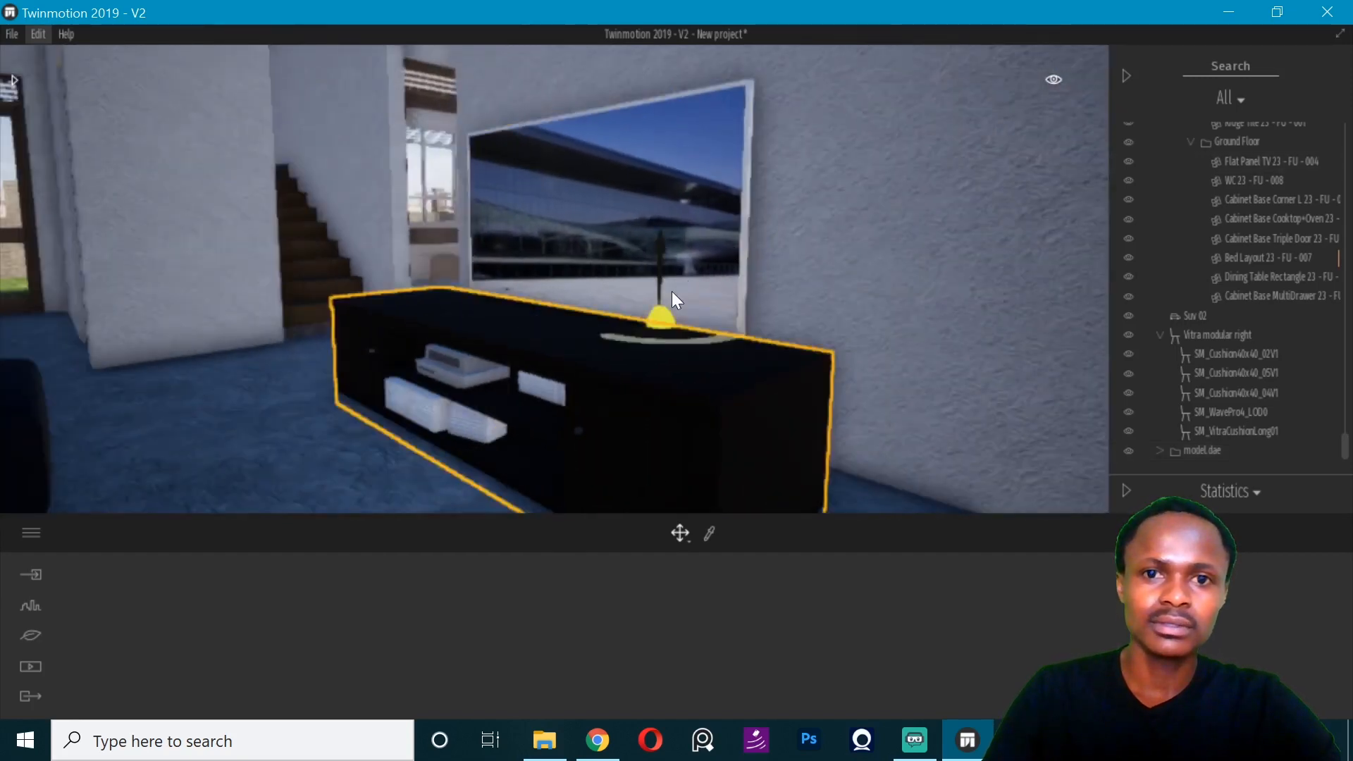
left_click(682, 529)
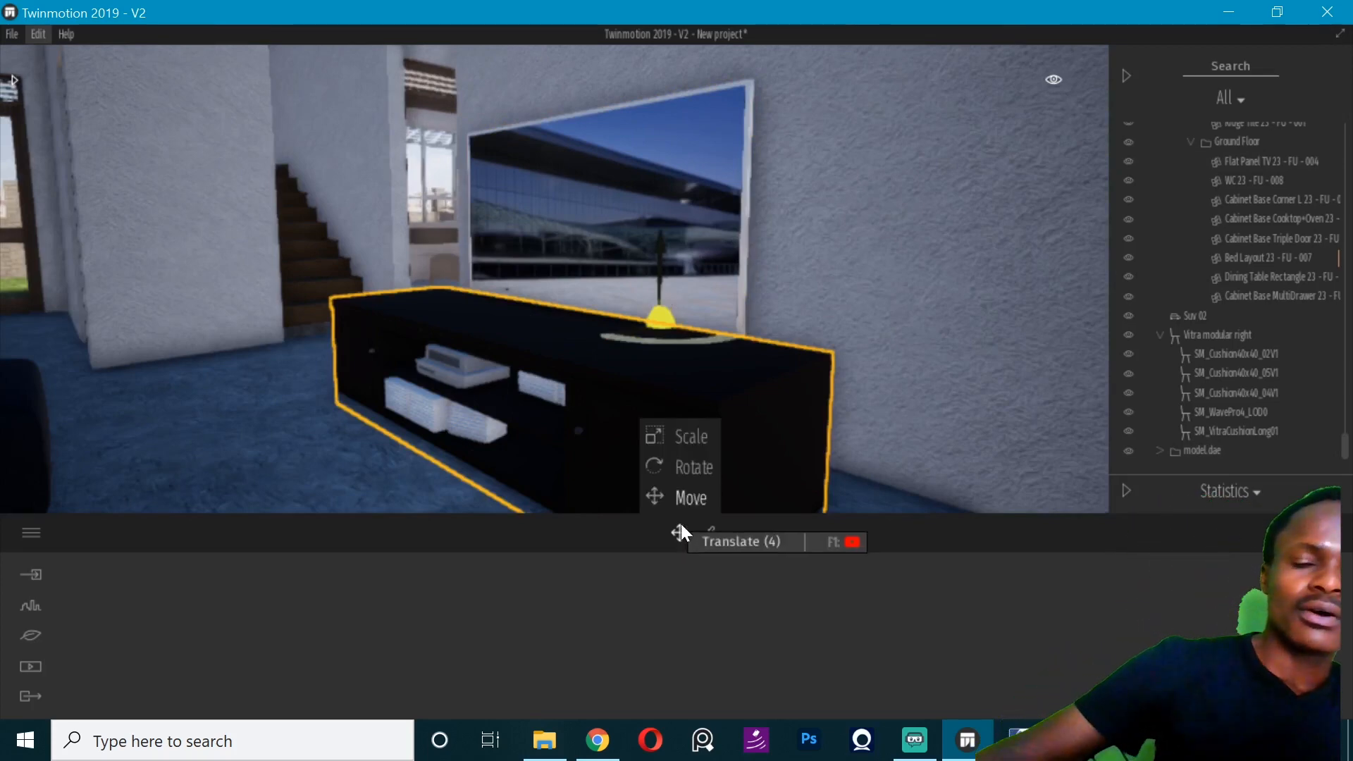
left_click(686, 435)
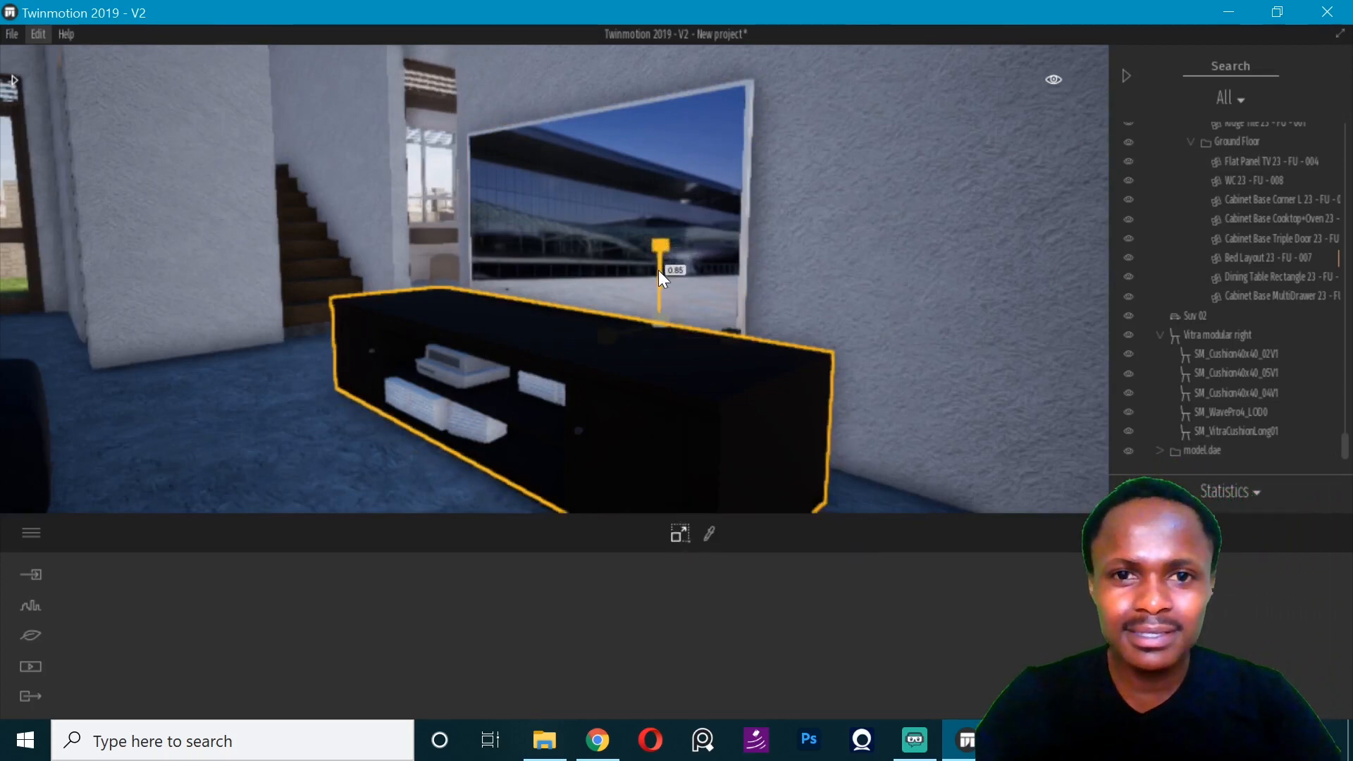
key("ctrl+z")
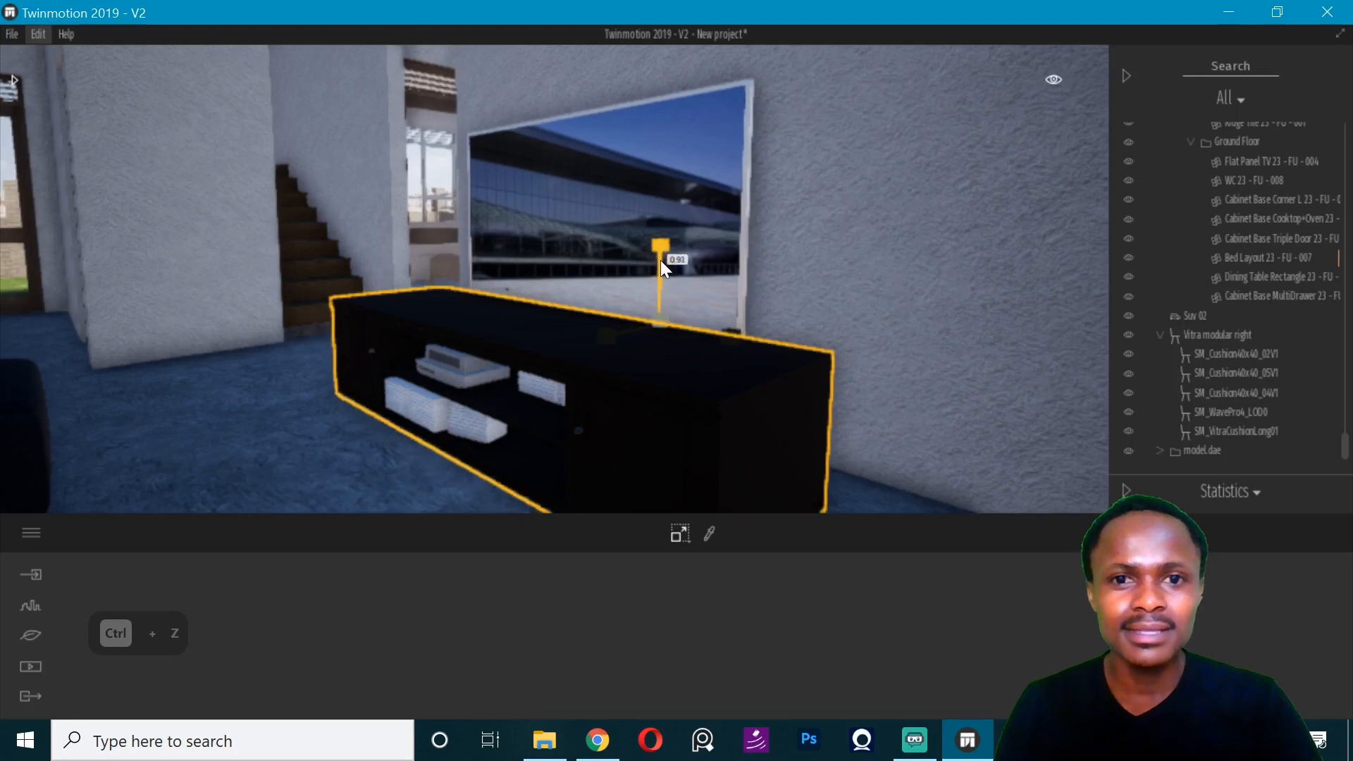
right_click_drag(606, 355, 594, 300)
- Move the whole TV stand back until it sits against the wall beneath the television
key("q")
key("e")
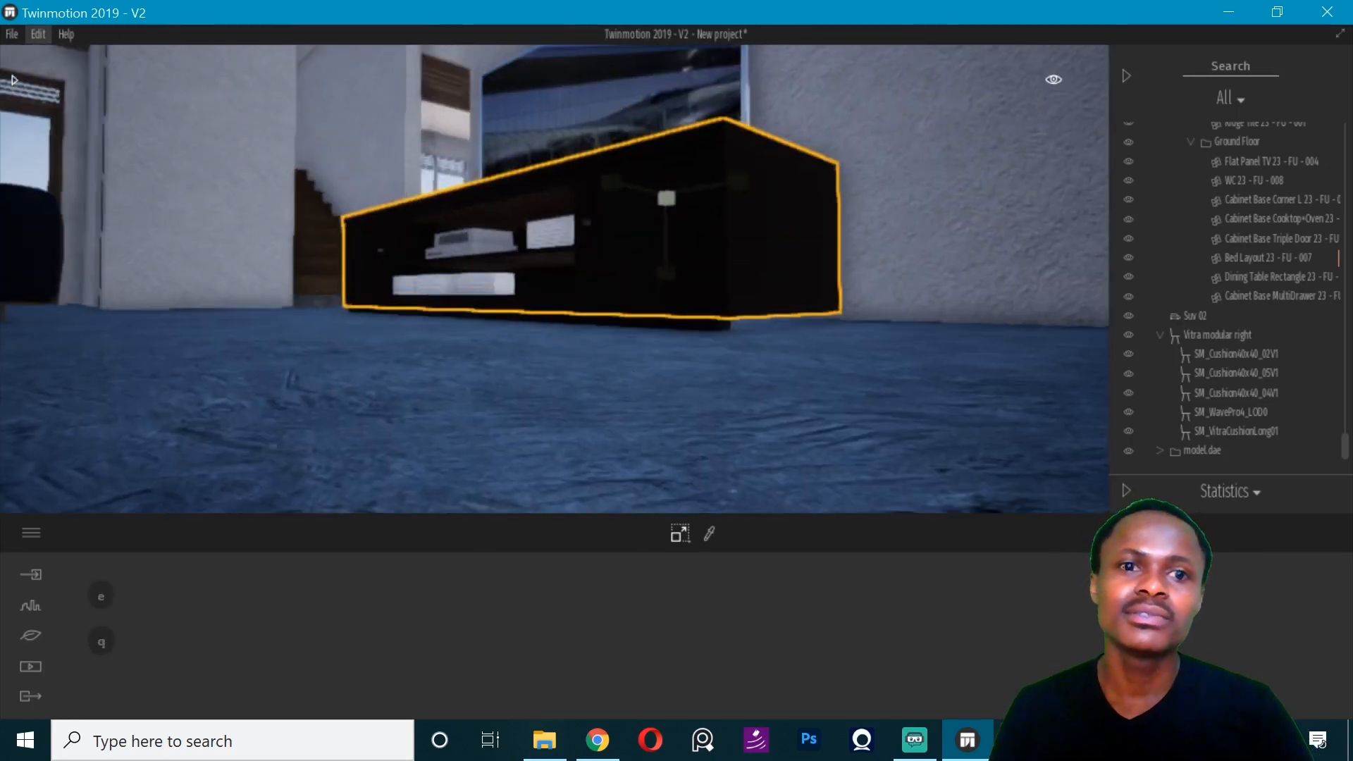
key("w")
key("d")
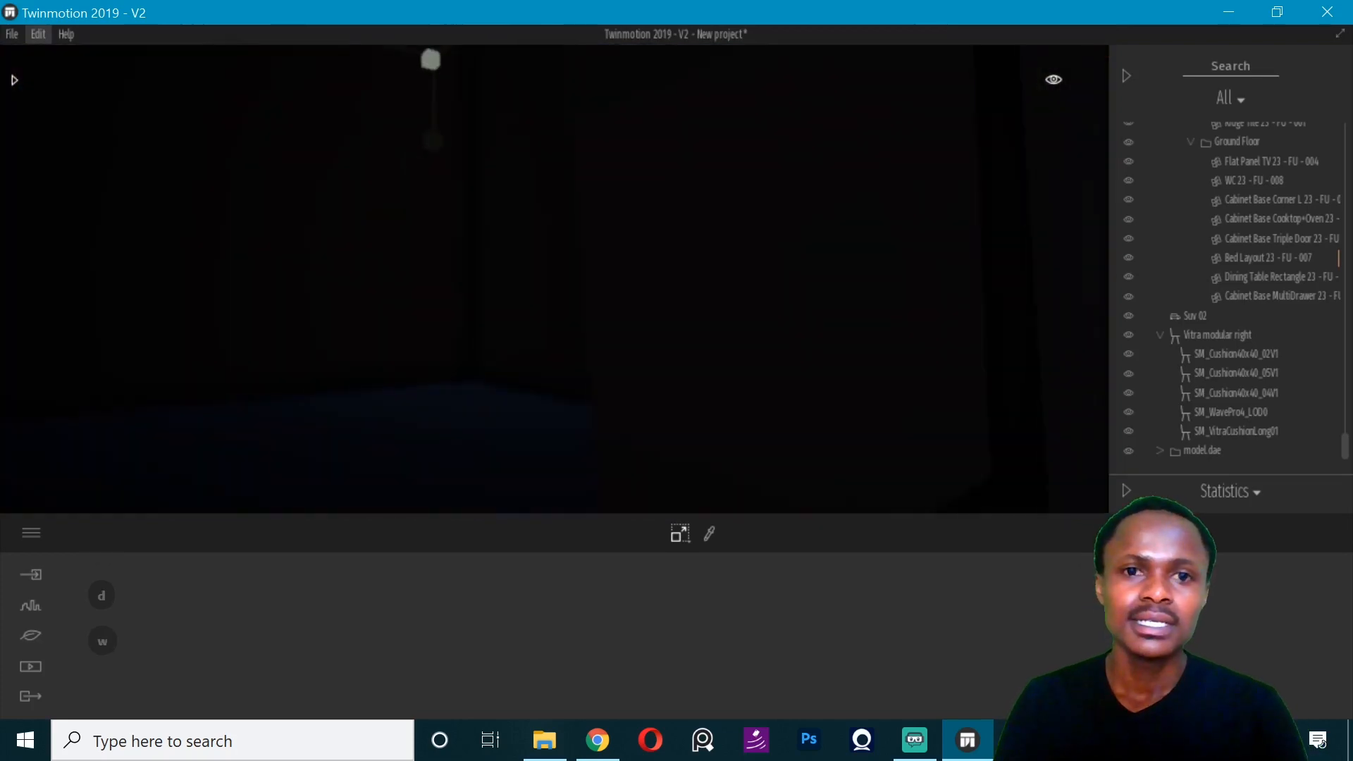
key("w")
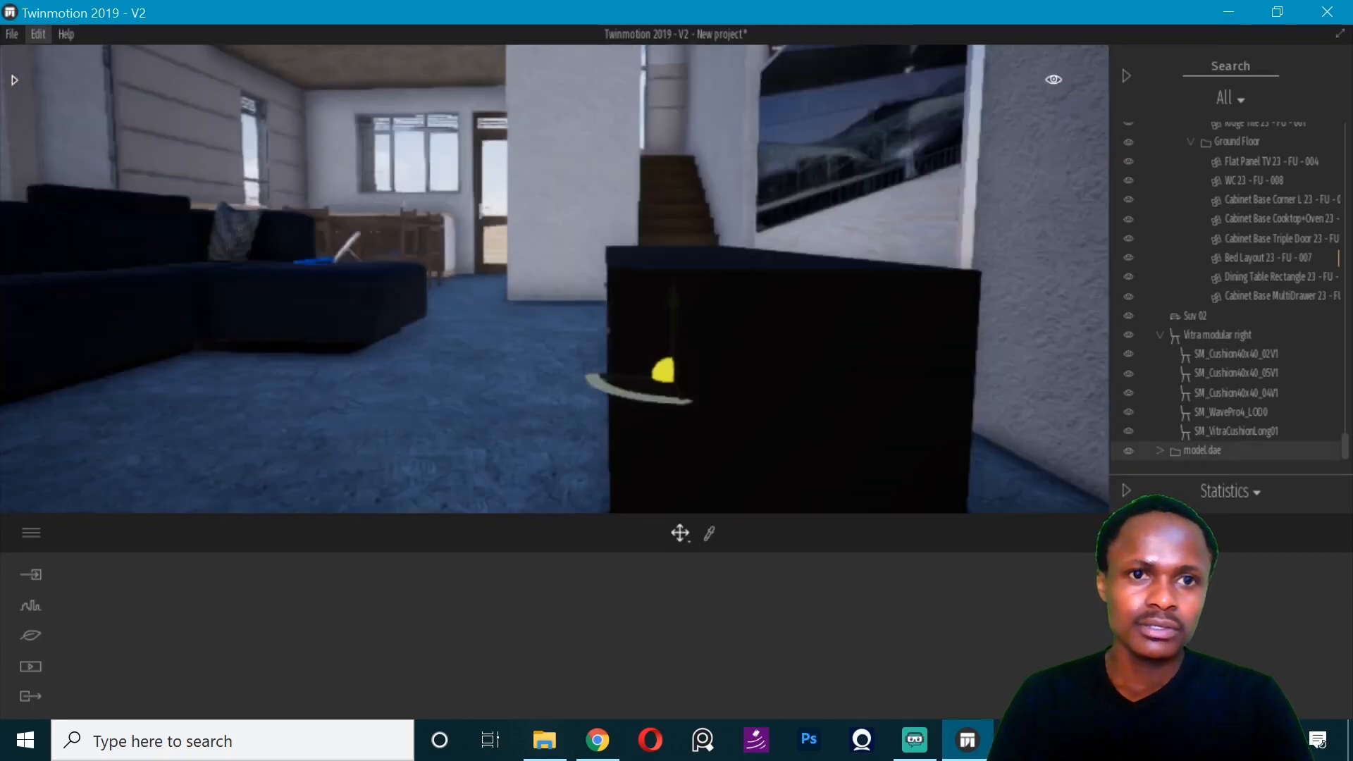
key("d")
key("d")
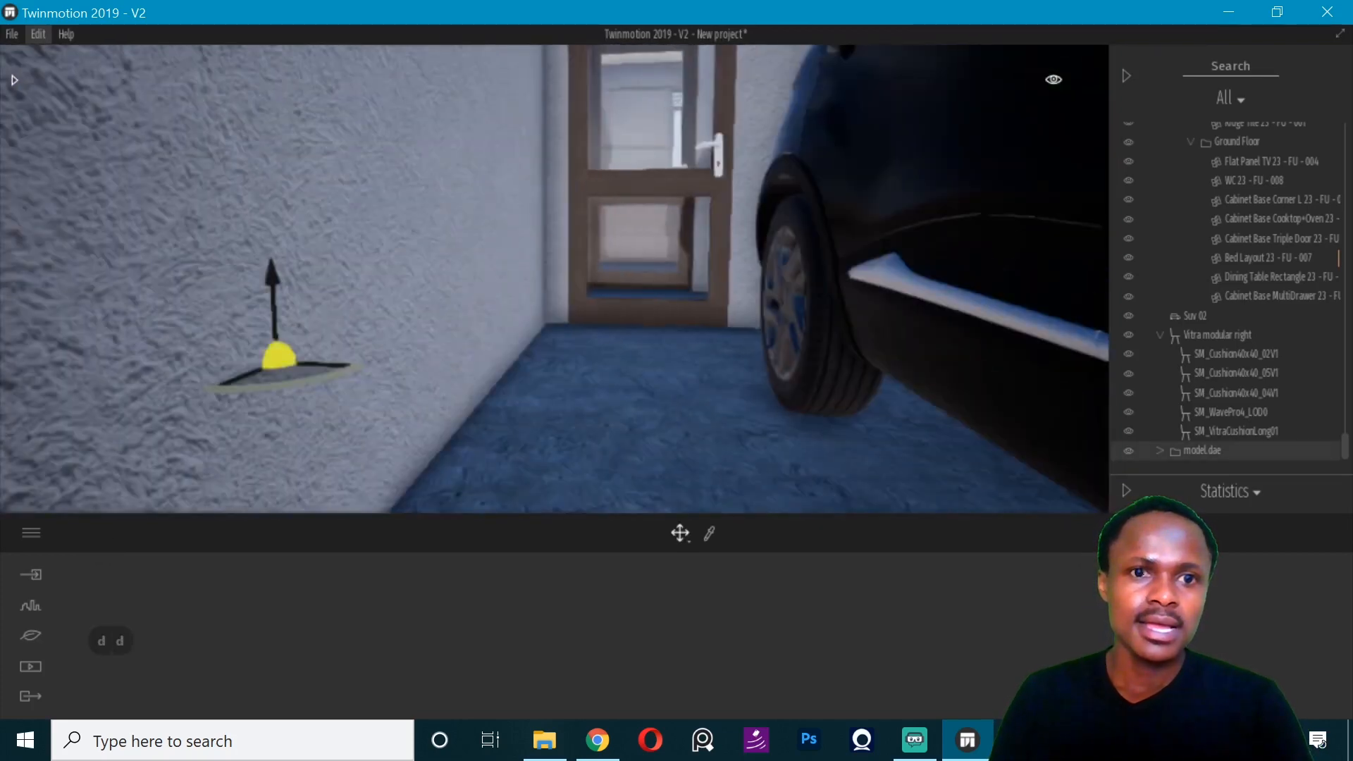
key("Left")
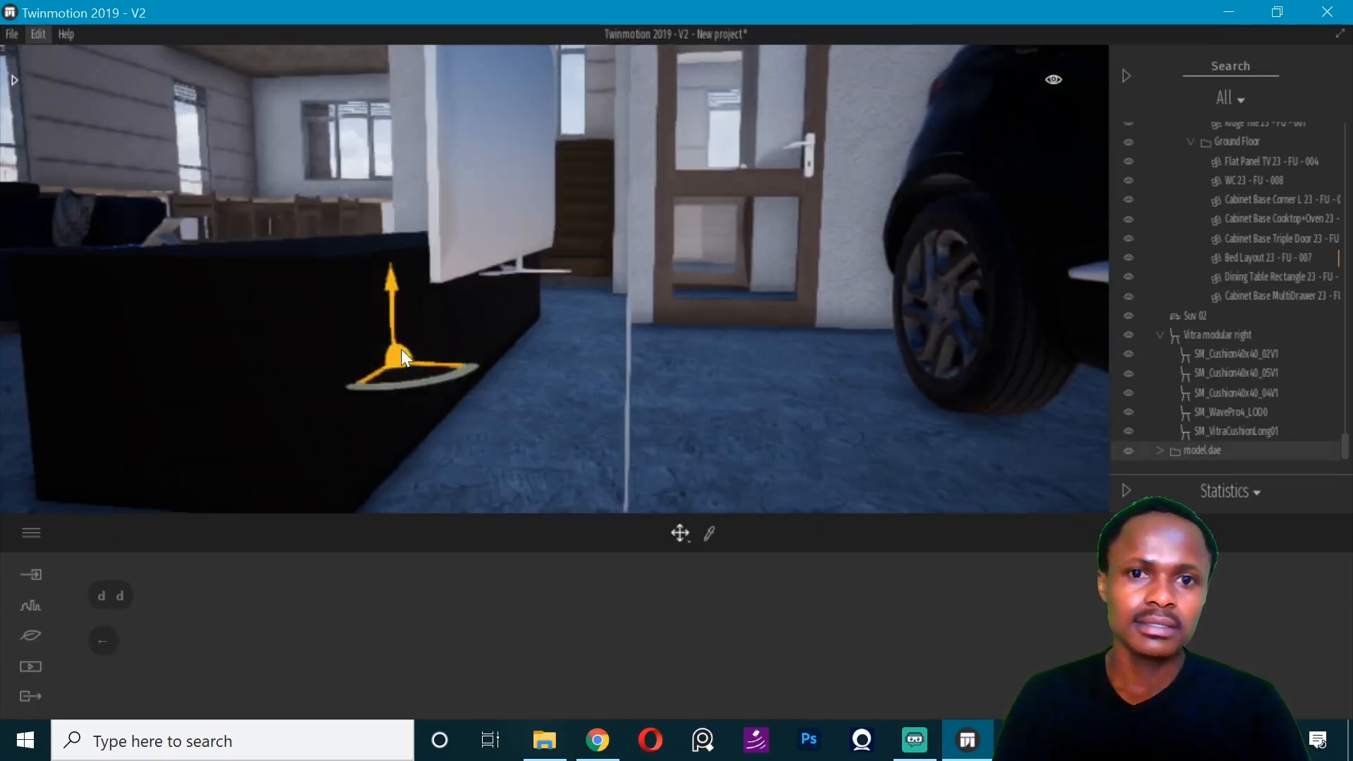
left_click_drag(437, 370, 552, 386)
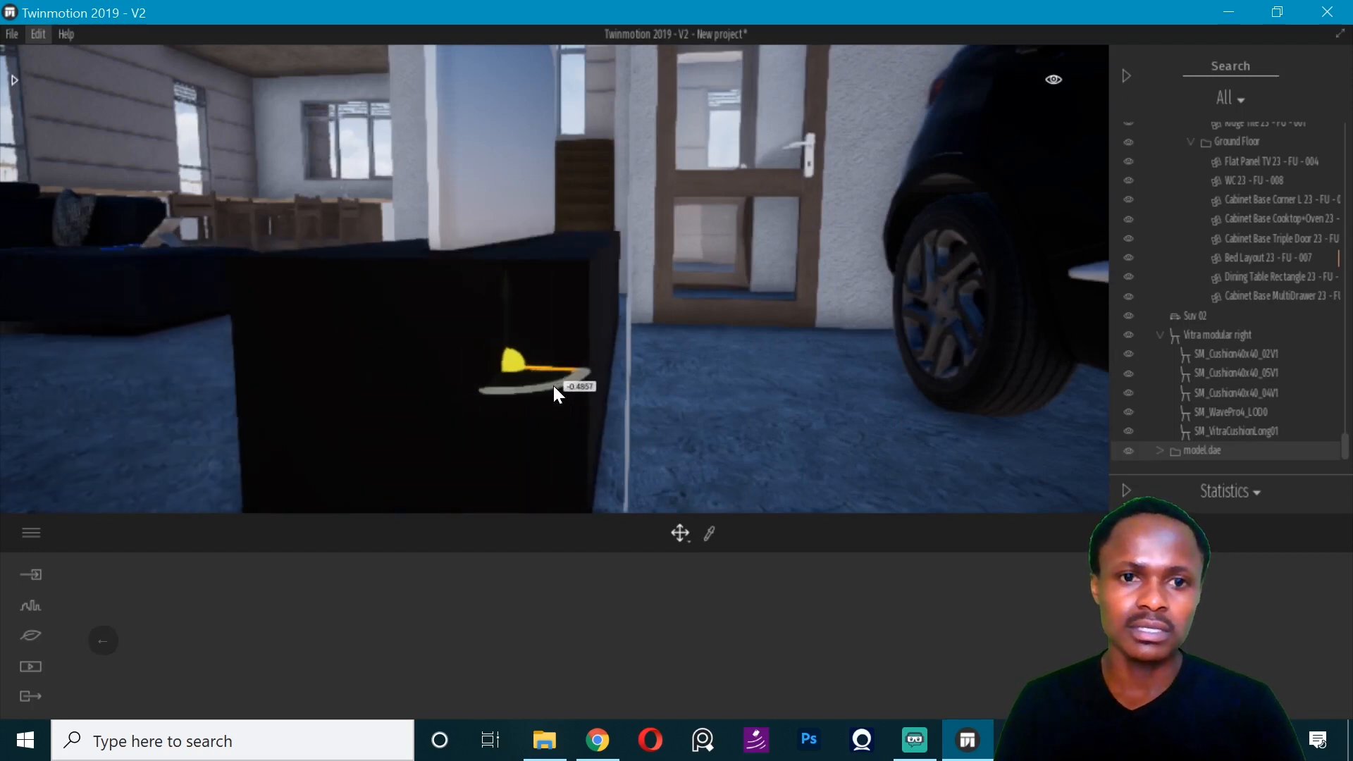
key("Left")
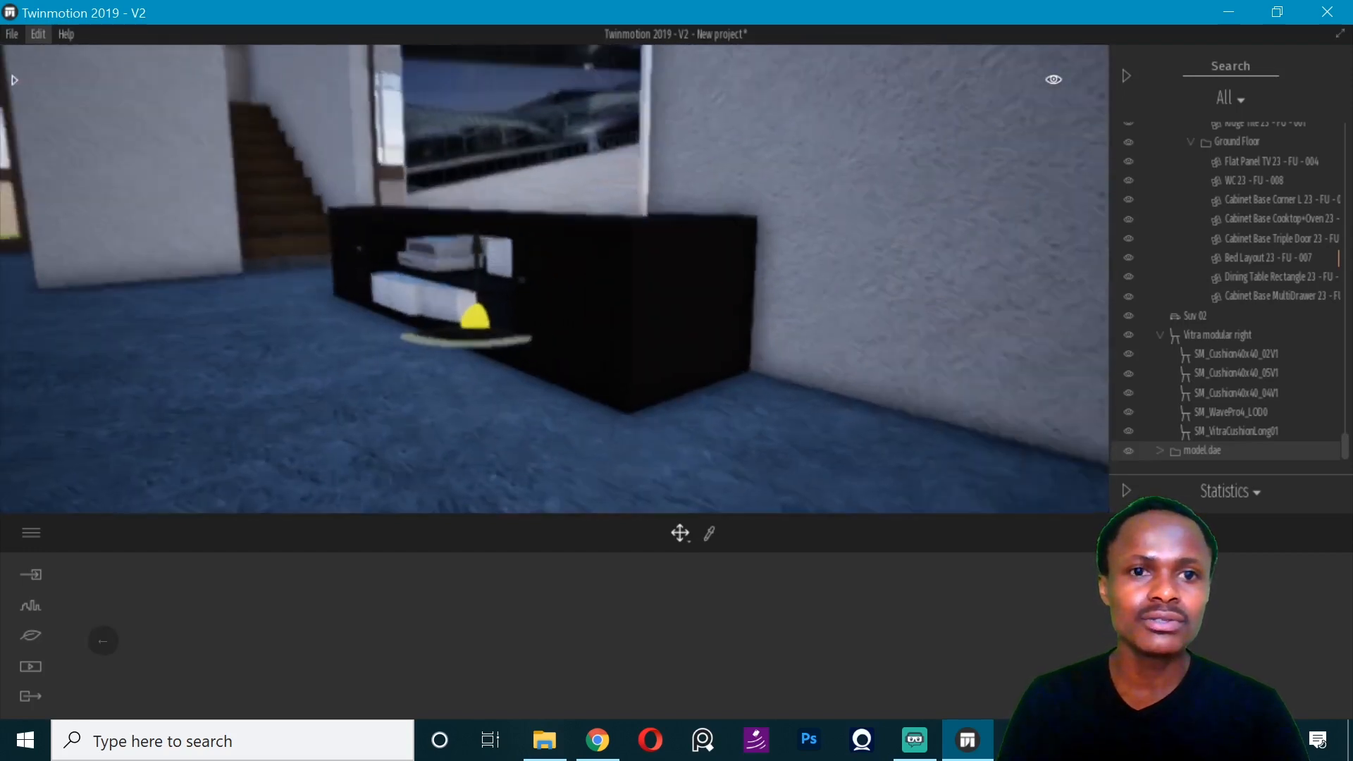
- Switch to ARCHICAD and set the living room Flat Panel TV's base elevation to 600
left_click(501, 112)
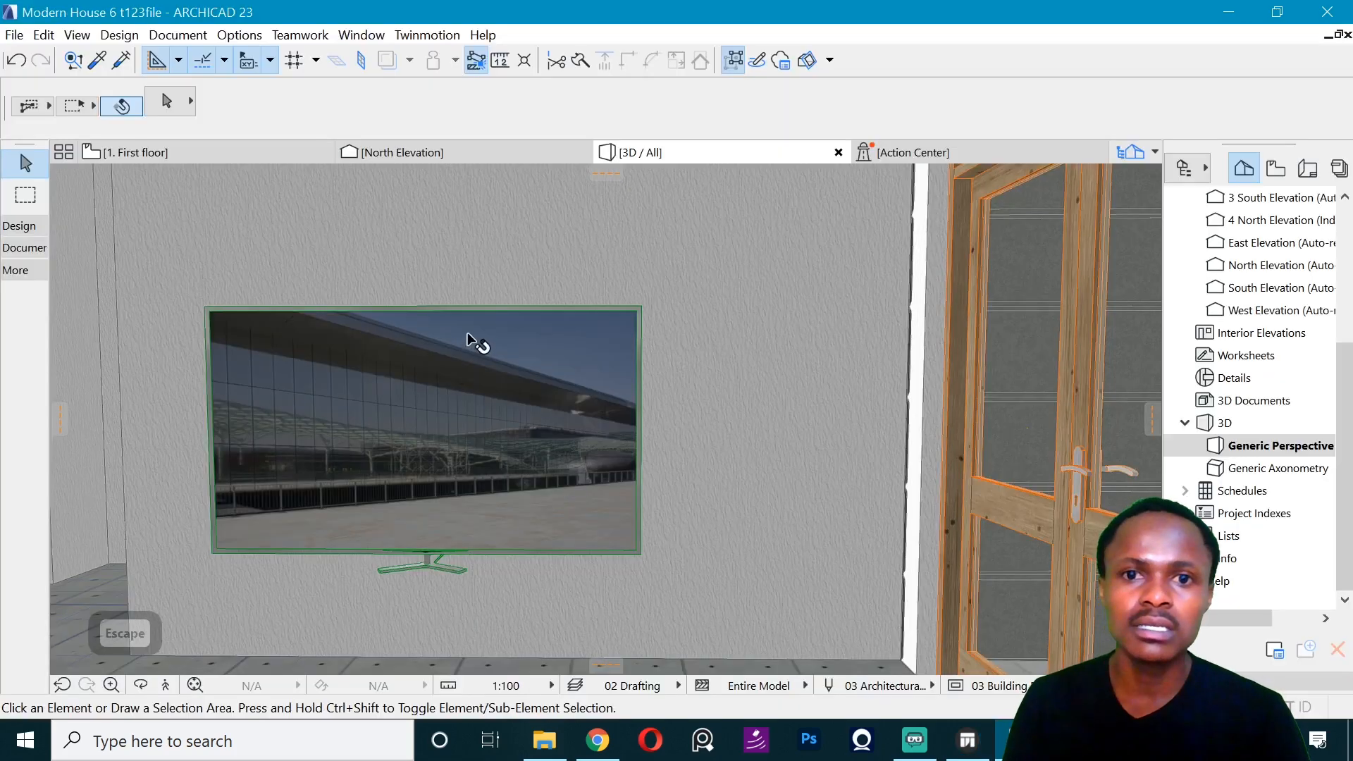
left_click(470, 340)
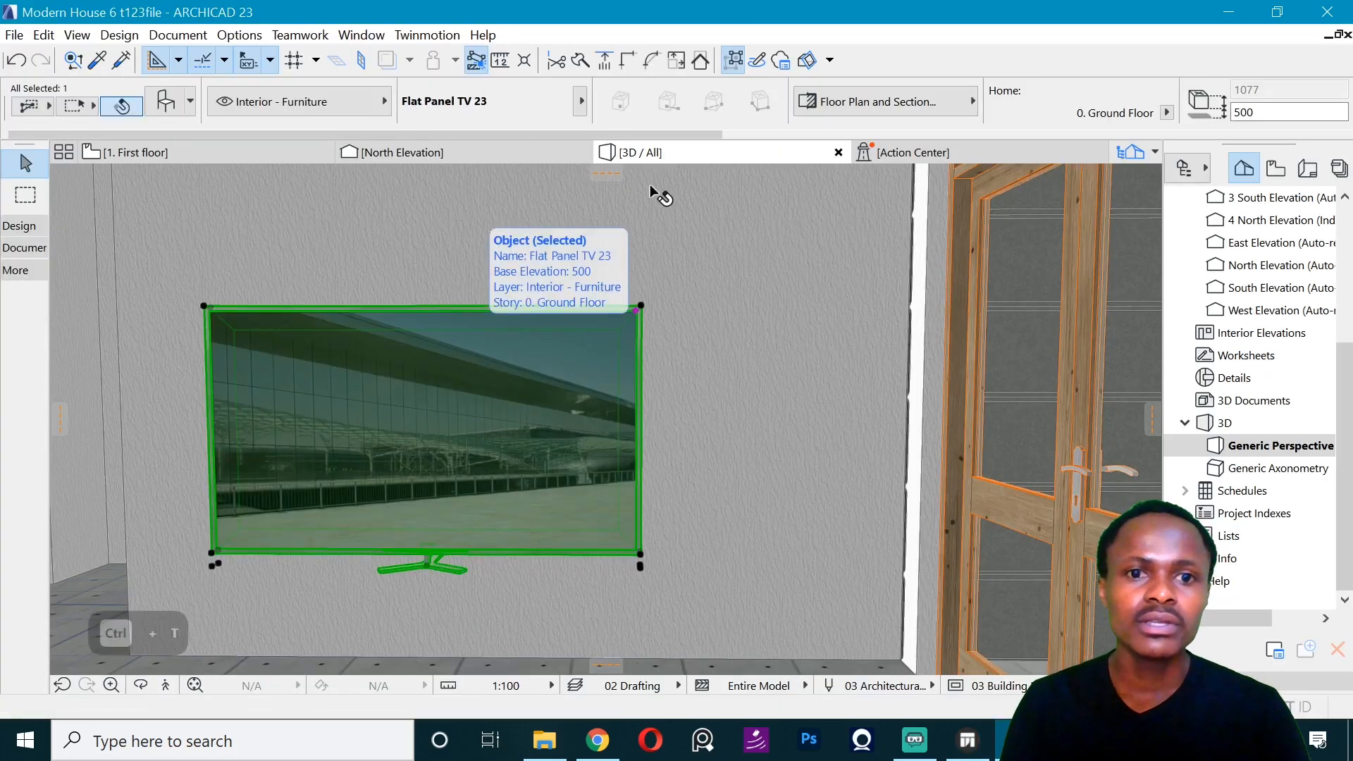
key("ctrl+t")
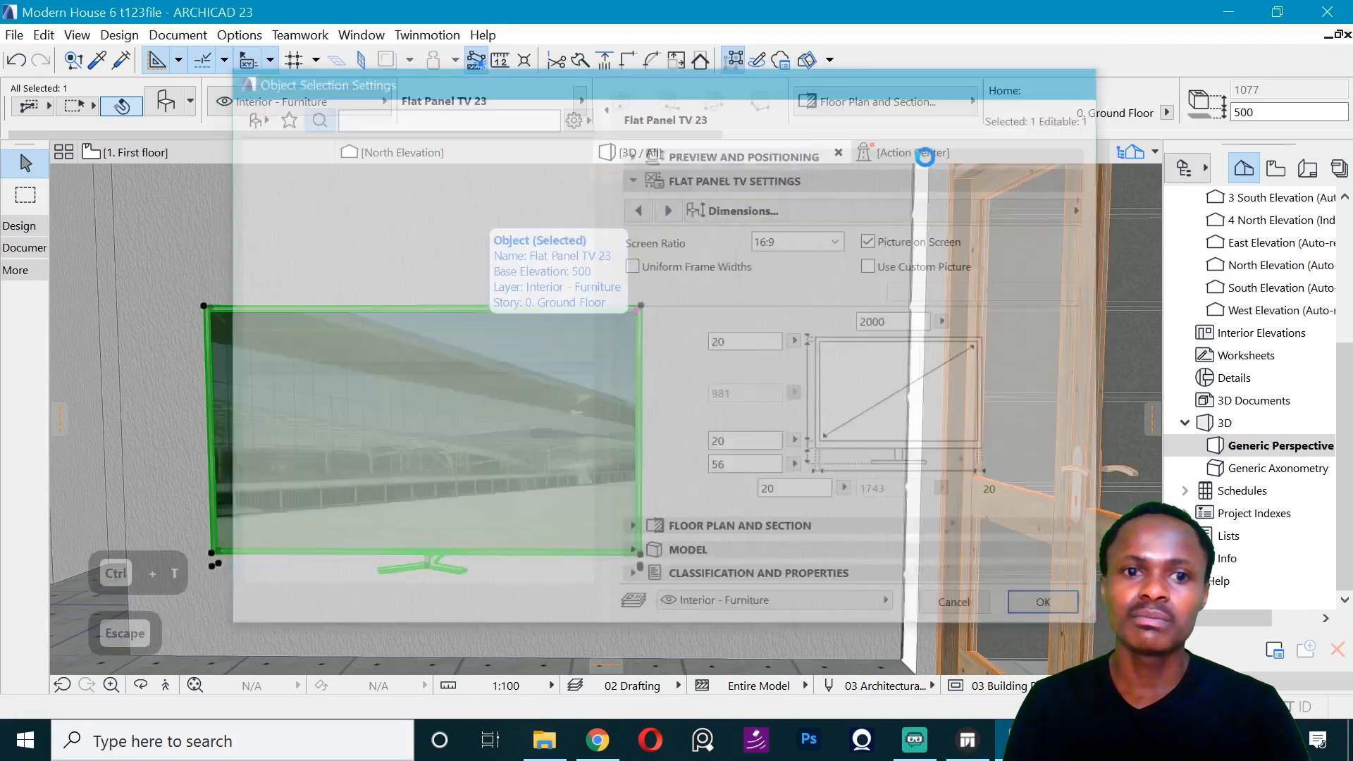
key("Escape")
type("600")
key("Return")
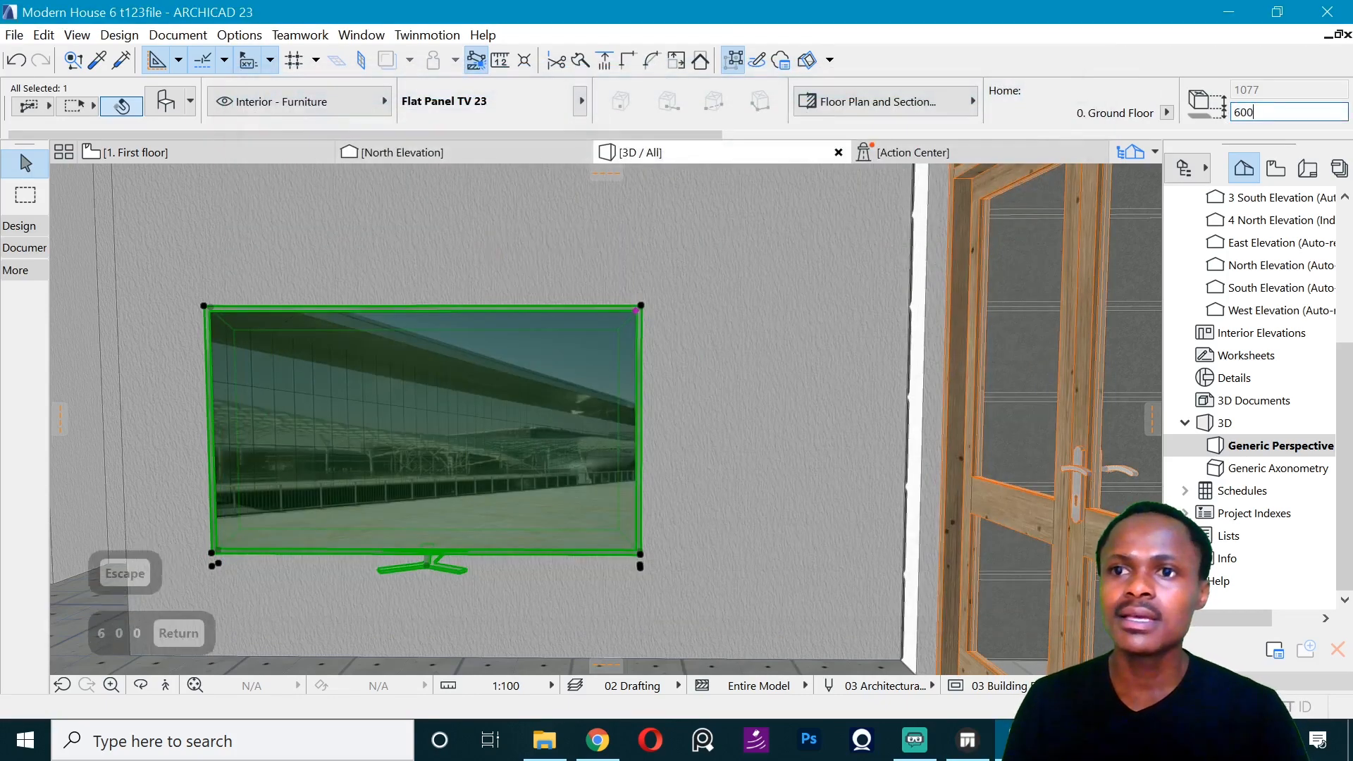
key("Escape")
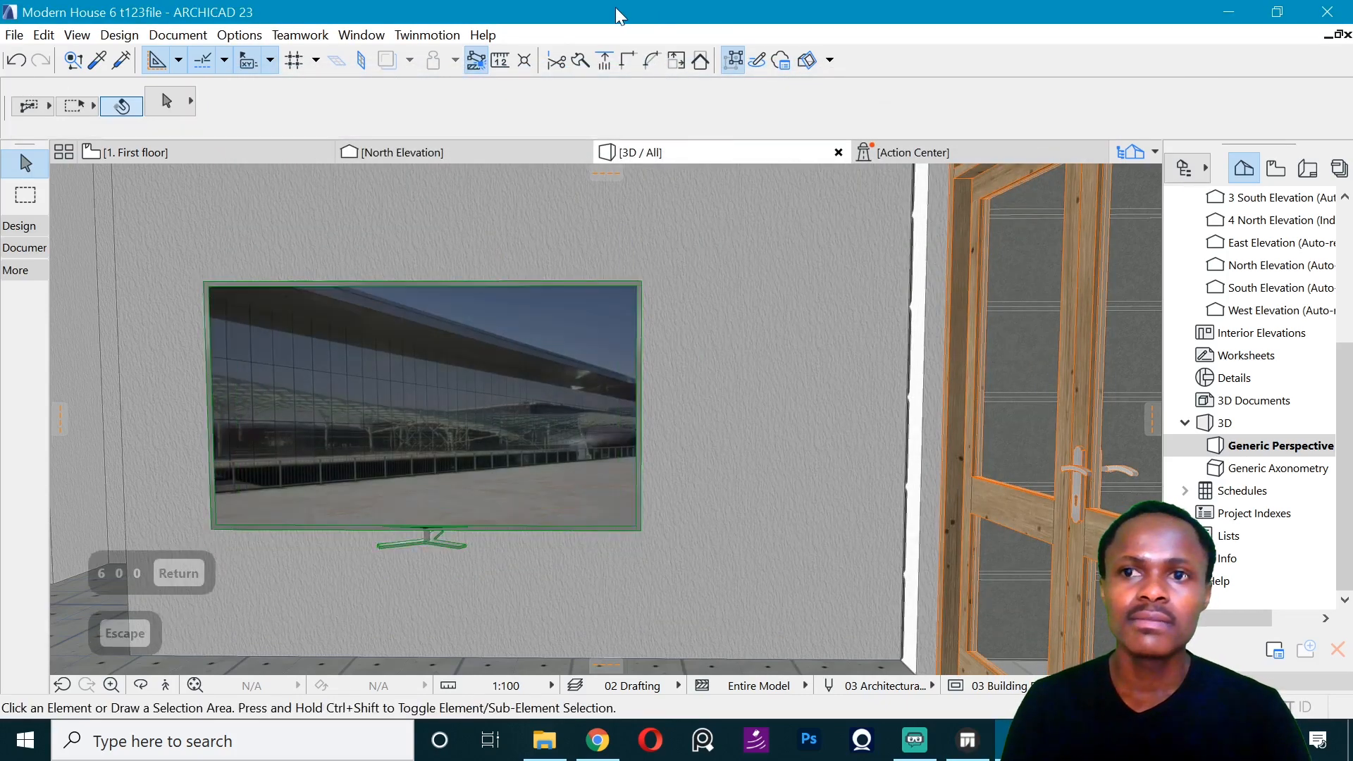
- Save the ARCHICAD project and synchronize the change with the Twinmotion scene
key("ctrl+s")
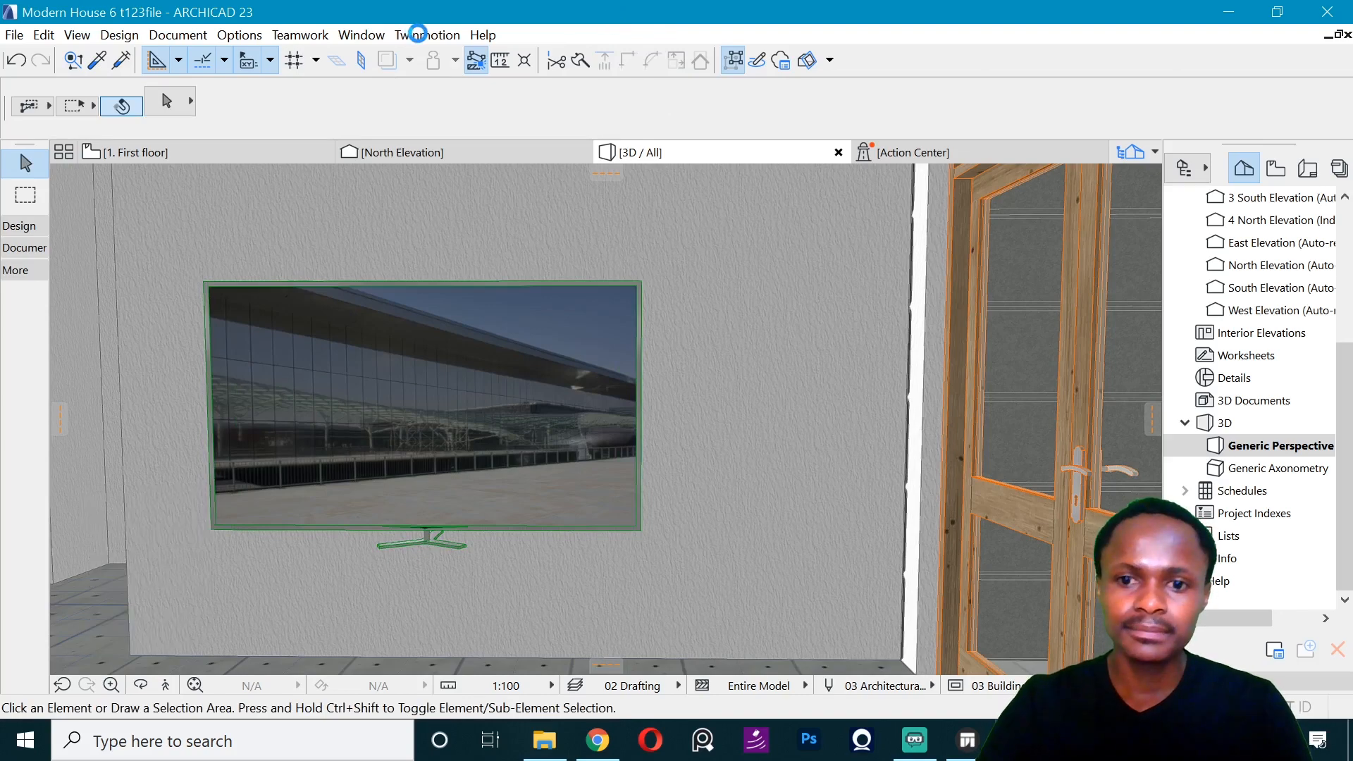
left_click(422, 35)
left_click(431, 54)
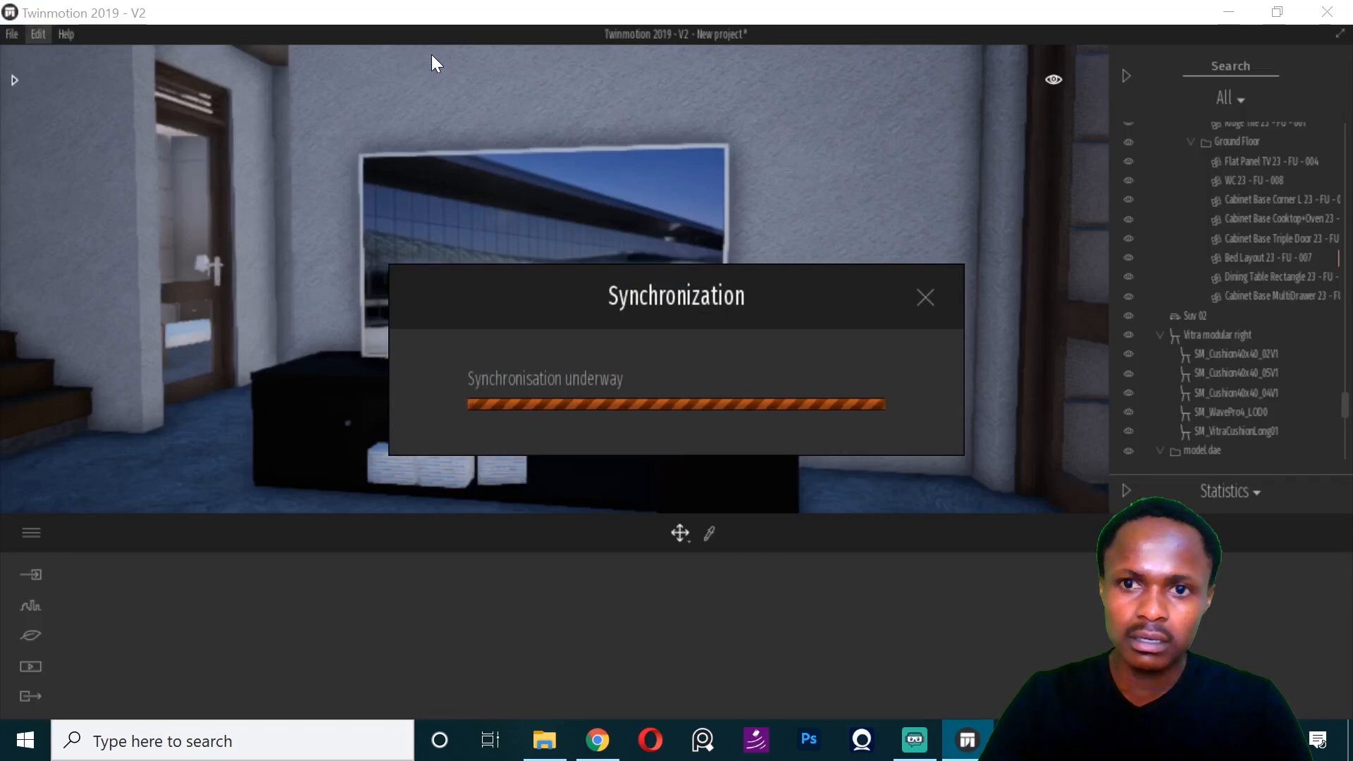
- Examine the height of the television's foot above the TV stand from close up in Twinmotion
left_click(469, 327)
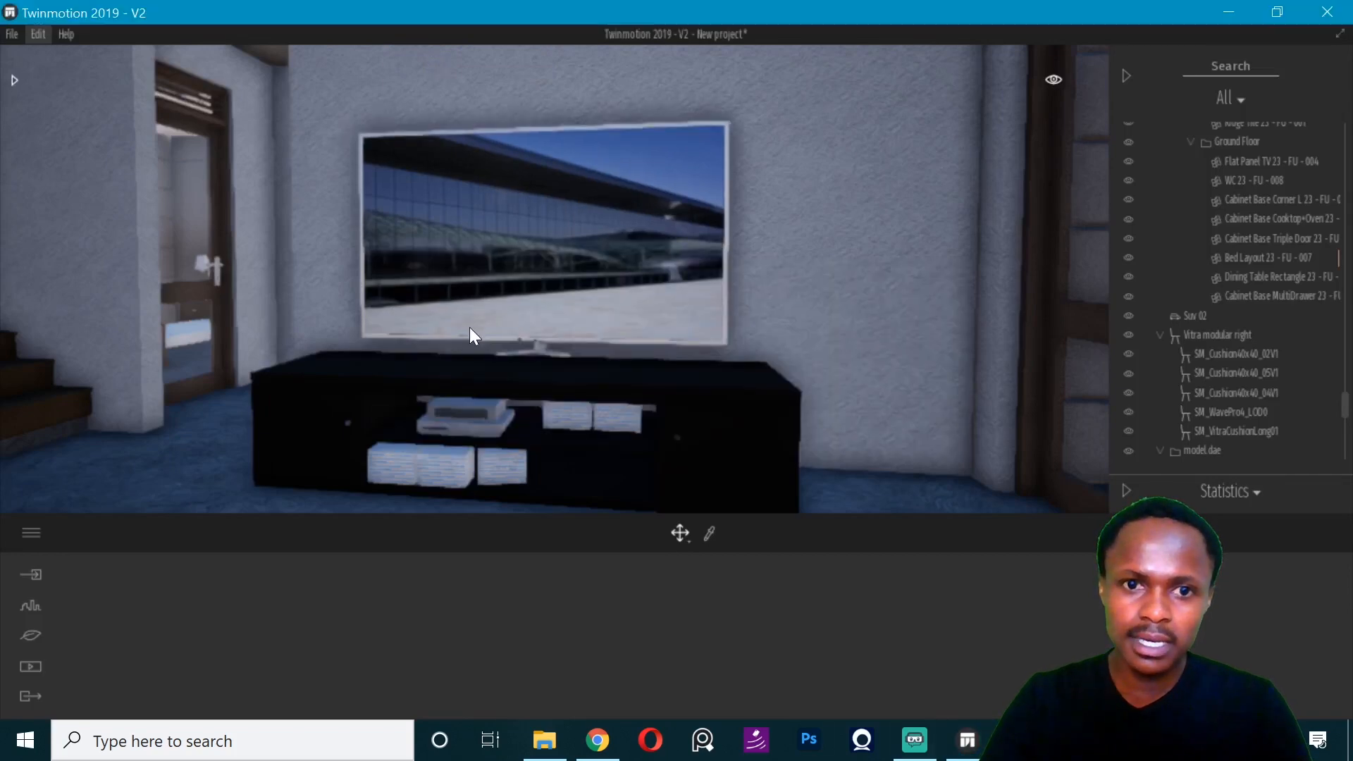
middle_click_drag(469, 327, 557, 423)
scroll(573, 441, "up", 3)
right_click_drag(574, 441, 554, 382)
key("q")
key("e")
key("e")
key("e")
key("q")
key("s")
- Switch to ARCHICAD and set the living room Flat Panel TV's base elevation to 550
left_click(983, 729)
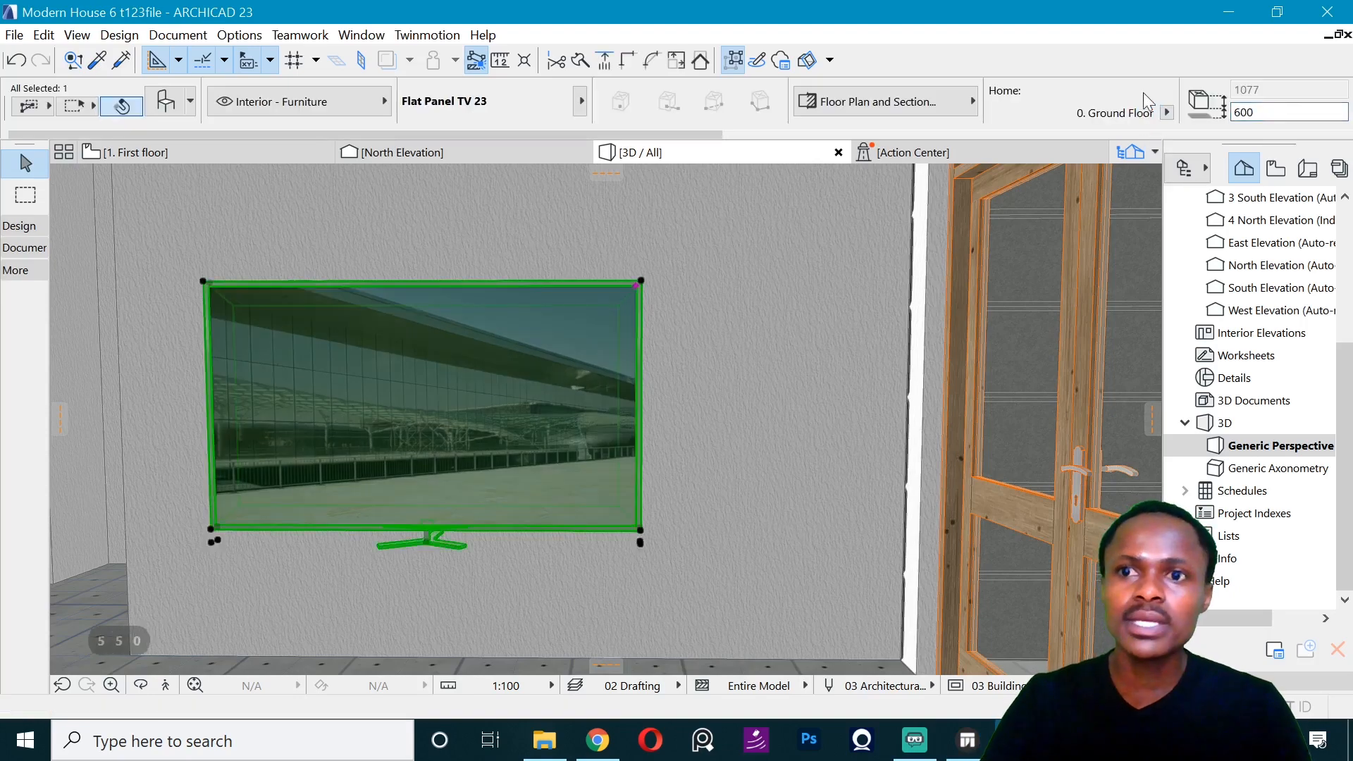
key("Return")
key("Escape")
type("55")
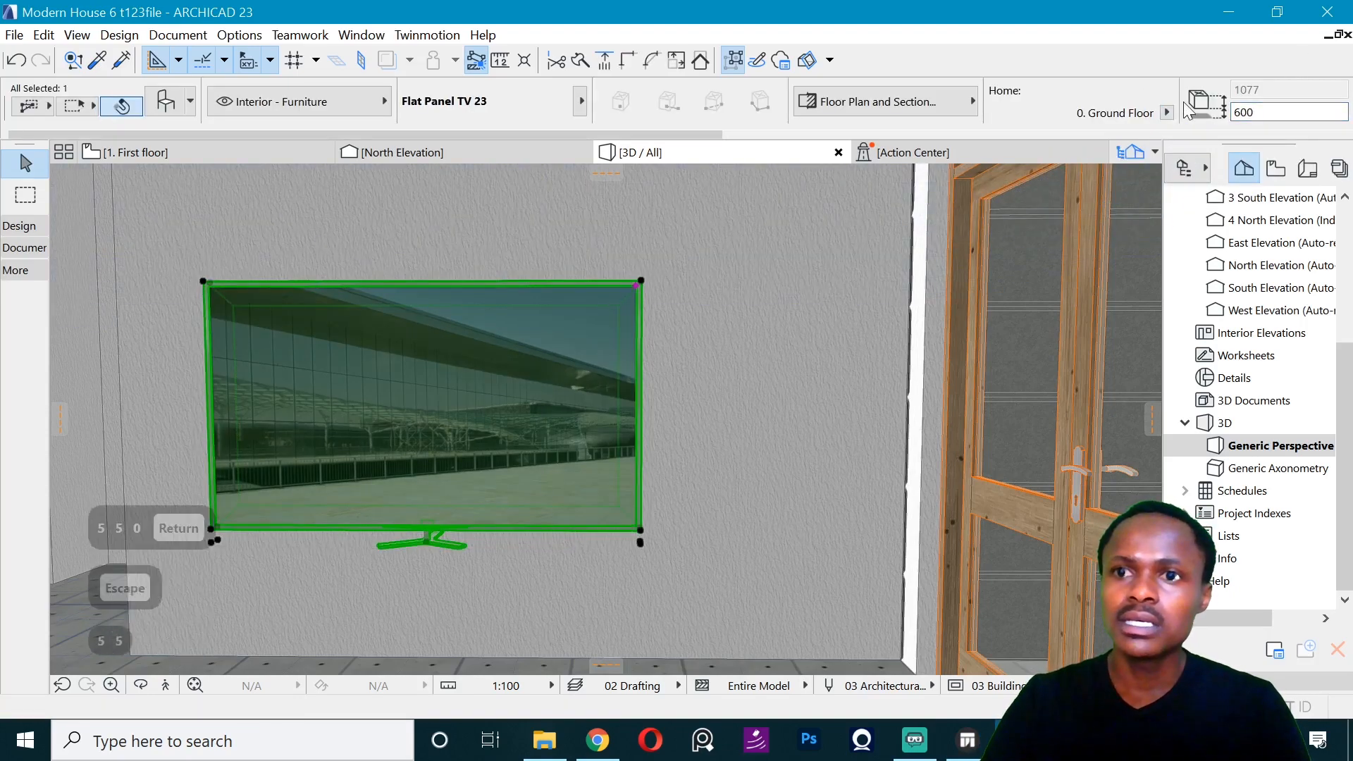
type("0")
left_click_drag(1263, 113, 1218, 111)
type("550")
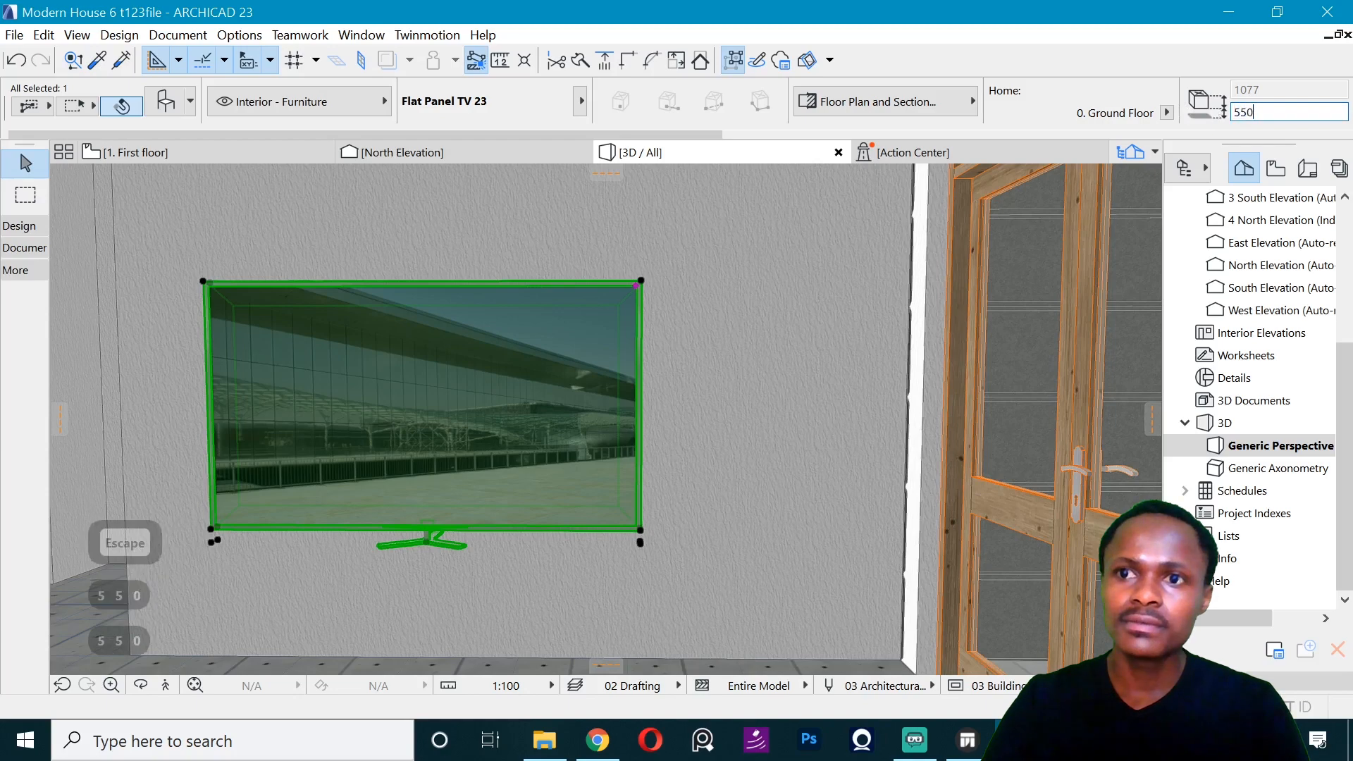
key("Return")
key("Escape")
- Save the ARCHICAD project and synchronize the lowered television with the Twinmotion scene
key("ctrl+s")
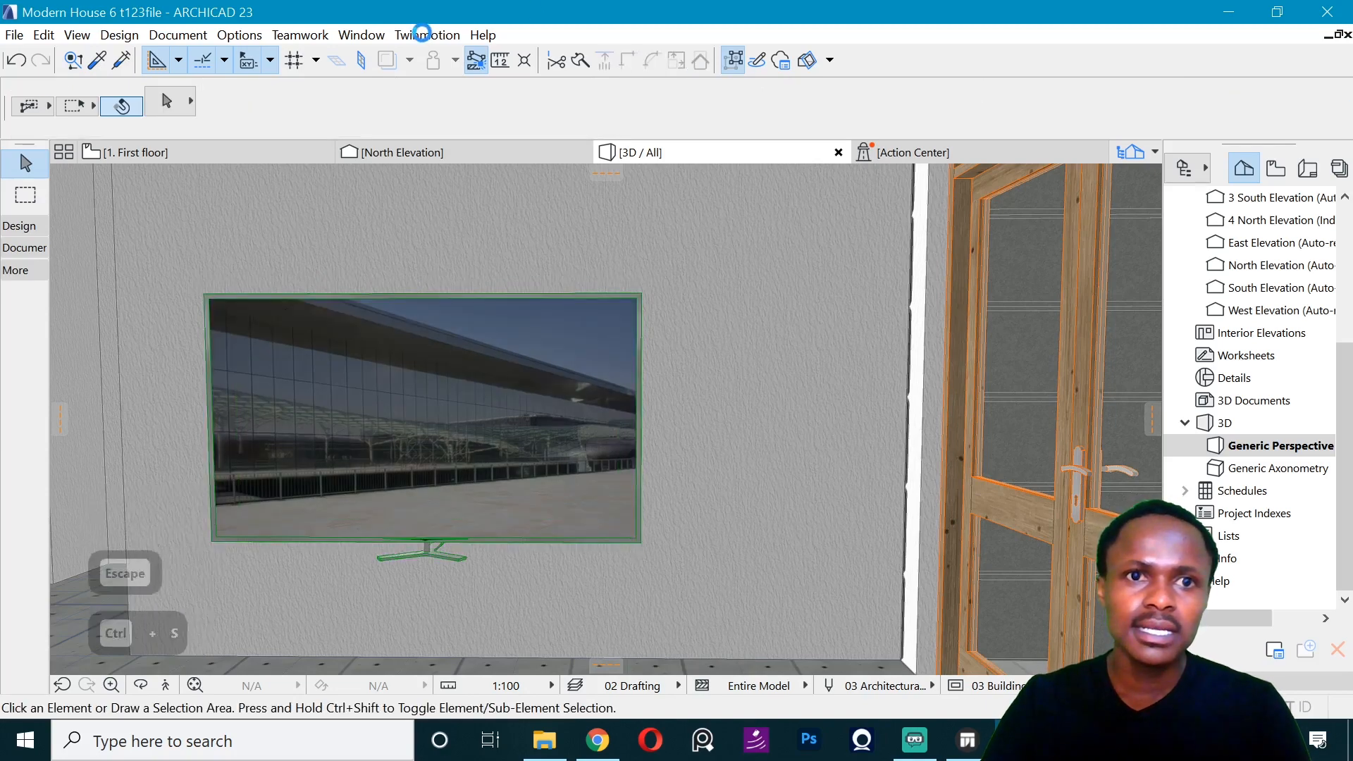
left_click(426, 35)
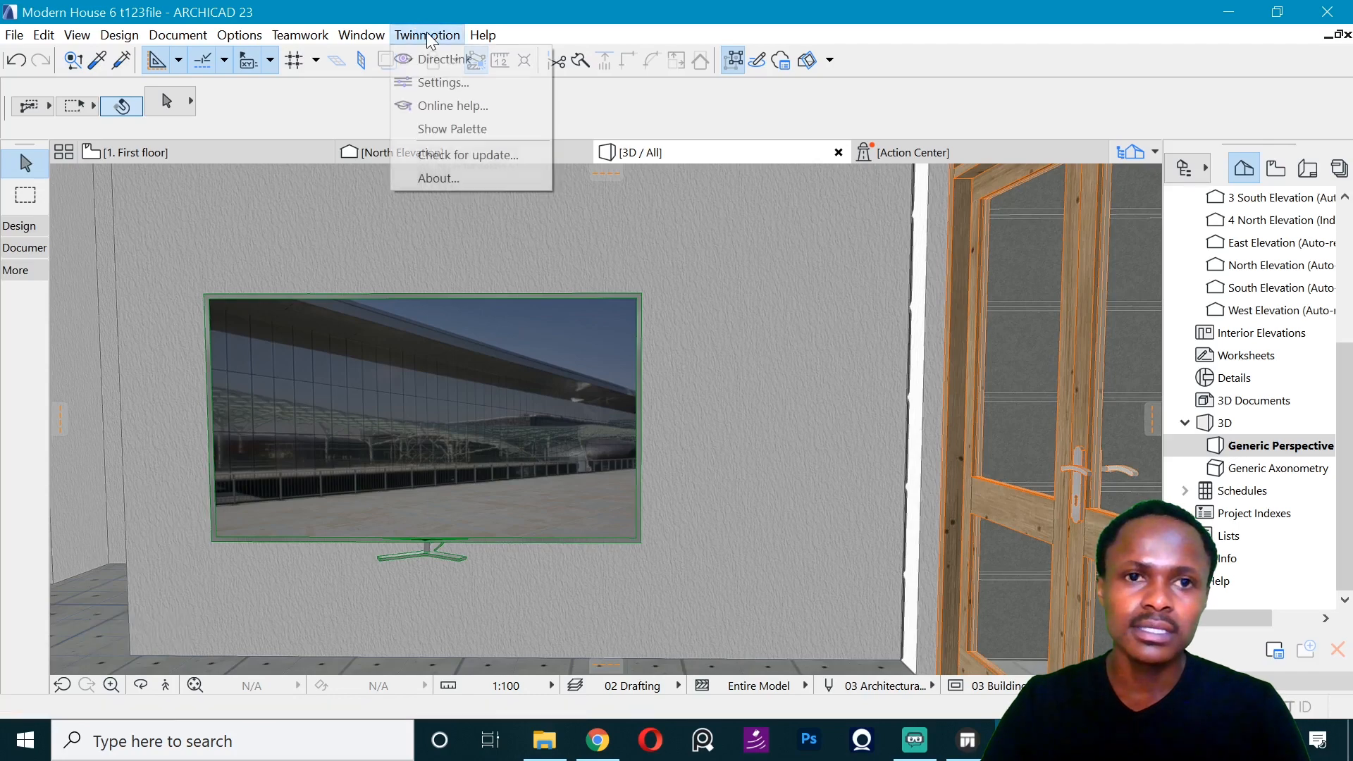
left_click(446, 56)
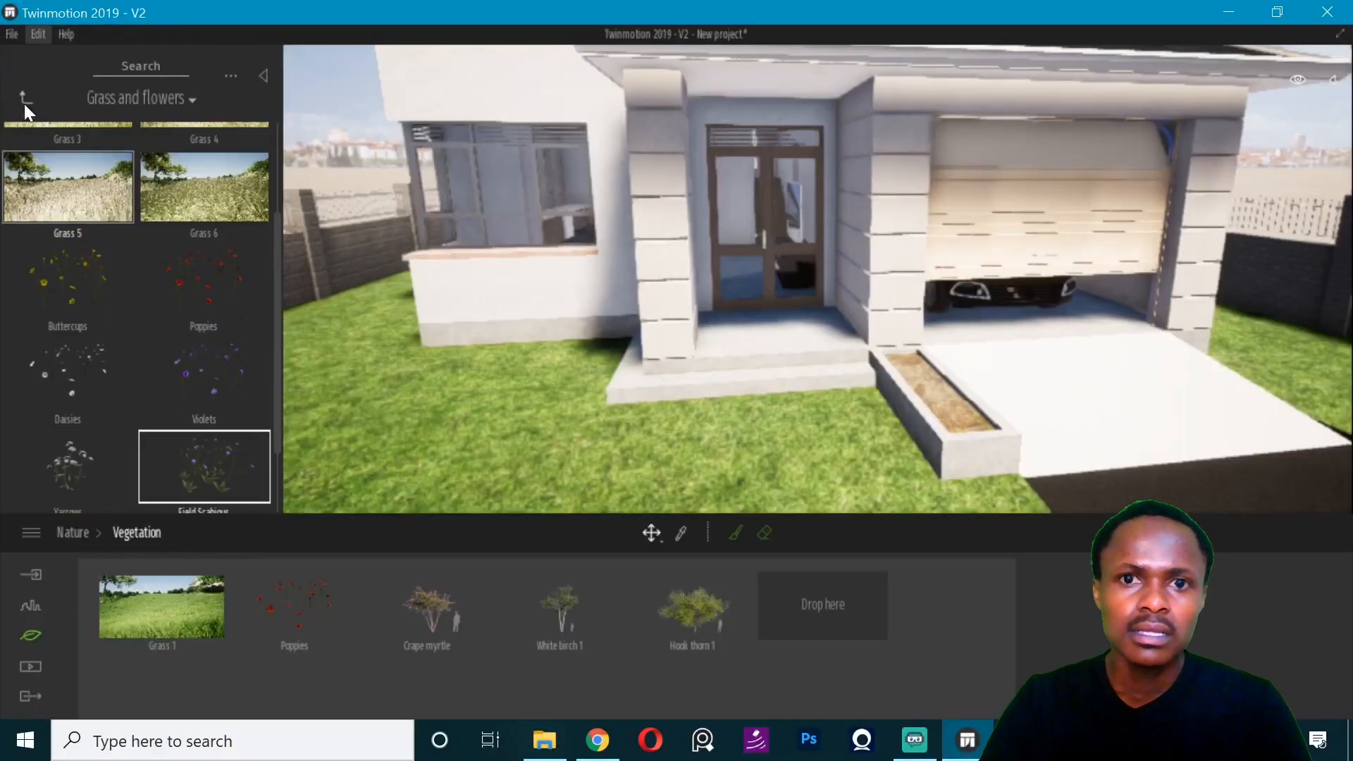
- Place a Cinnamon fern in the planter box beside the entrance steps and set its size to 0%
left_click(24, 104)
left_click(163, 262)
left_click_drag(84, 162, 747, 506)
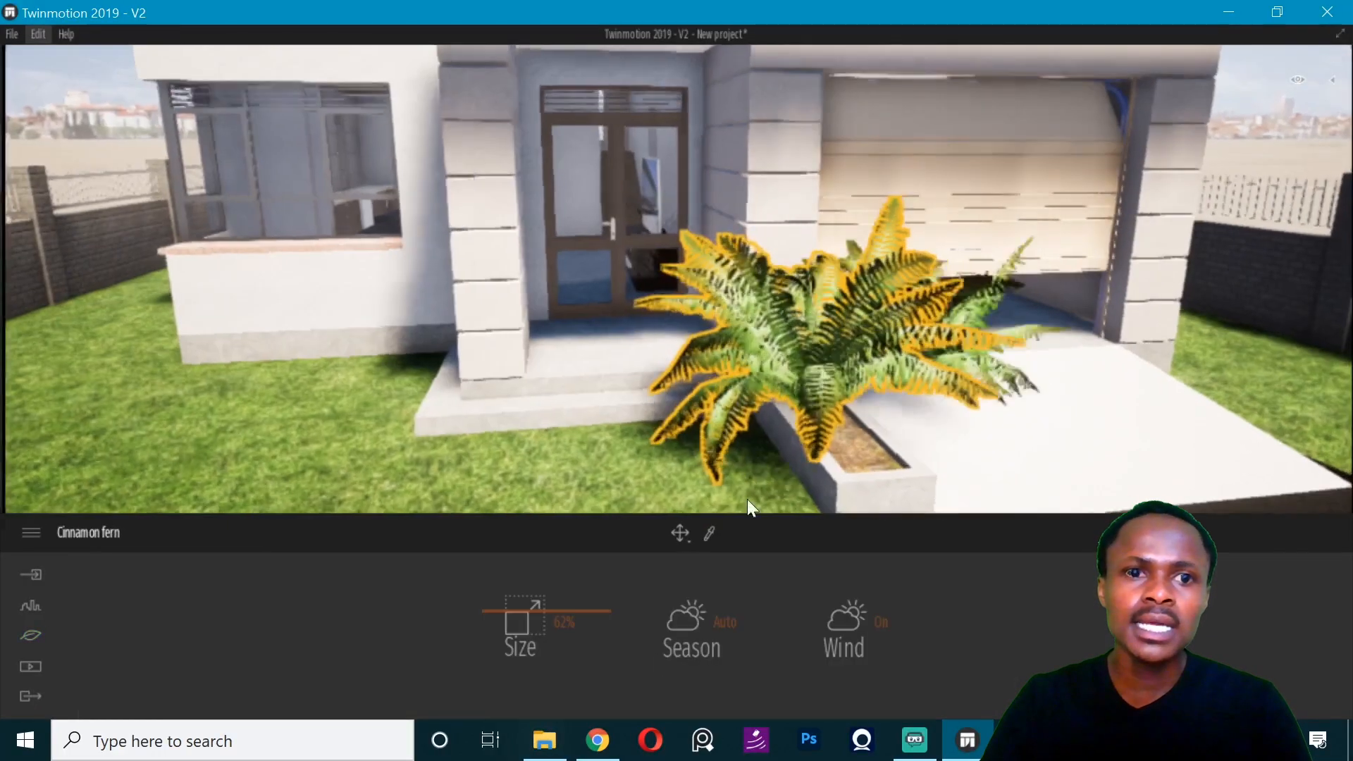
left_click_drag(520, 623, 518, 699)
- Add Dogrose 1 bushes in front of and behind the fern in the entrance planter box
left_click(14, 77)
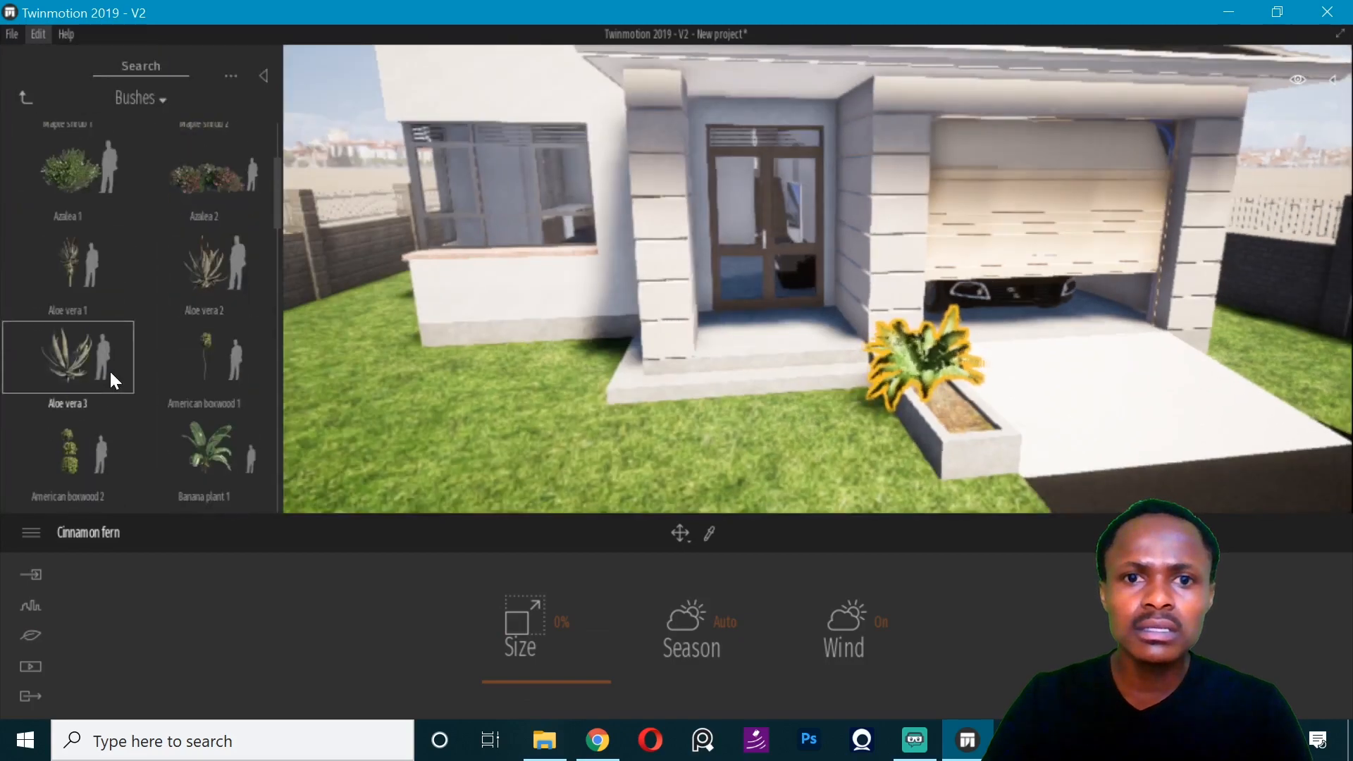
scroll(108, 369, "down", 5)
left_click(265, 374)
left_click(959, 432)
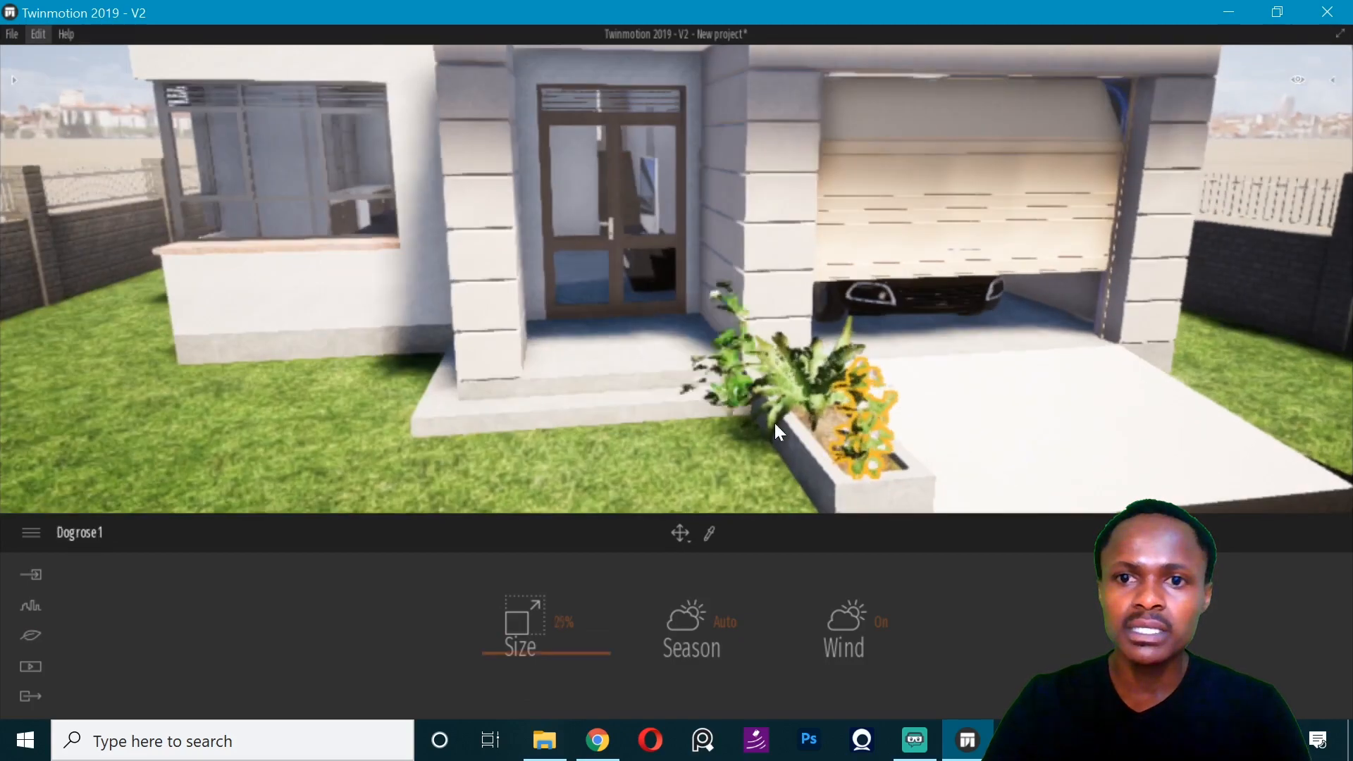
scroll(845, 352, "up", 3)
left_click(842, 255)
right_click_drag(899, 271, 810, 239)
key("Escape")
scroll(857, 281, "down", 5)
- Paint Grass 1 vegetation over the large front lawn between the curved driveway, the boundary wall and the entrance
left_click(863, 620)
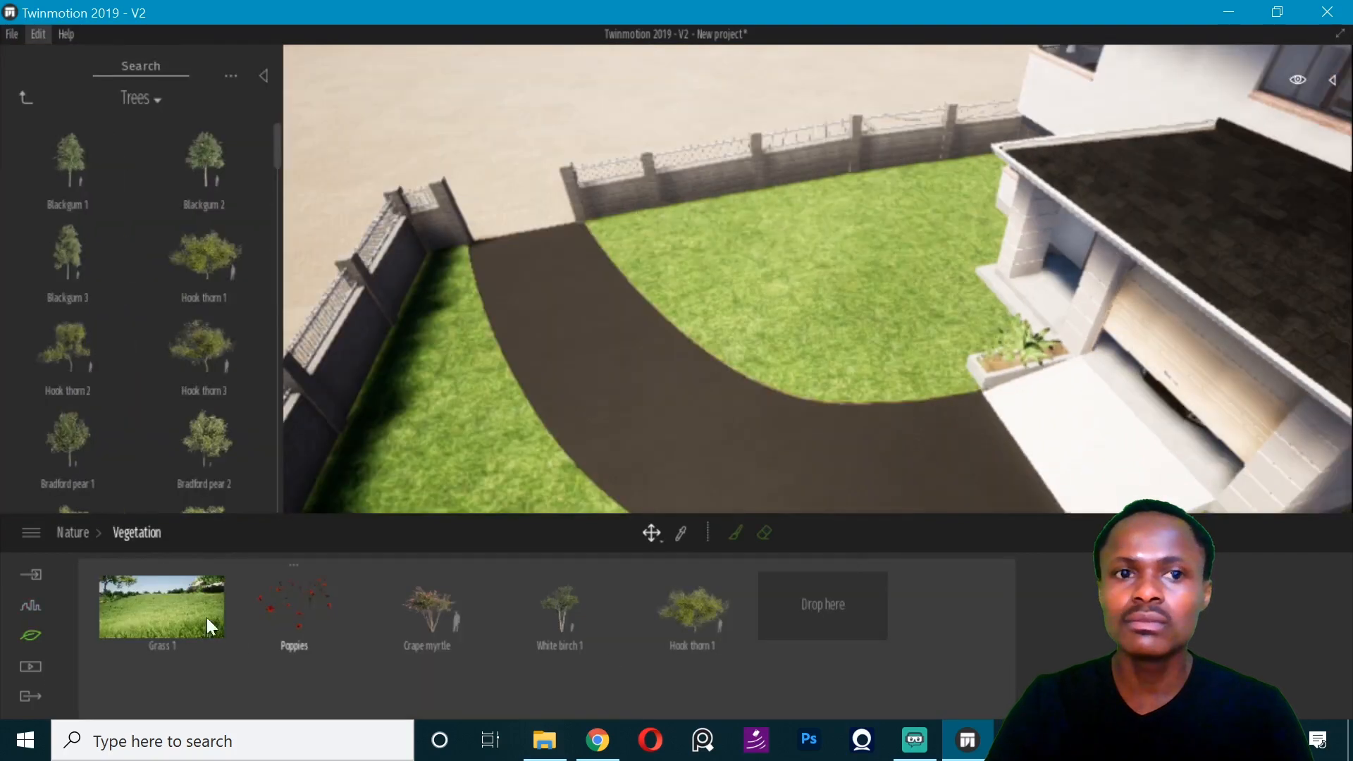
left_click(204, 615)
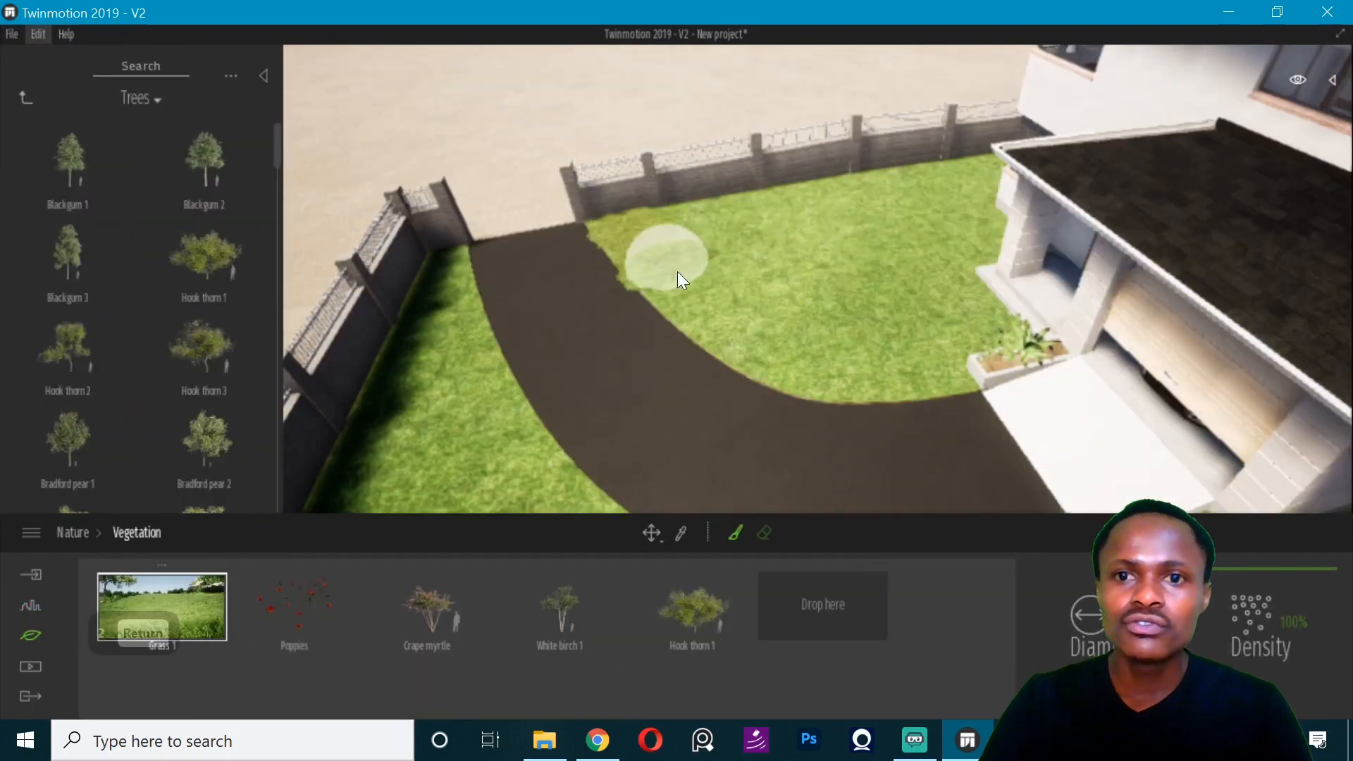
right_click_drag(861, 238, 929, 257)
scroll(928, 257, "up", 3)
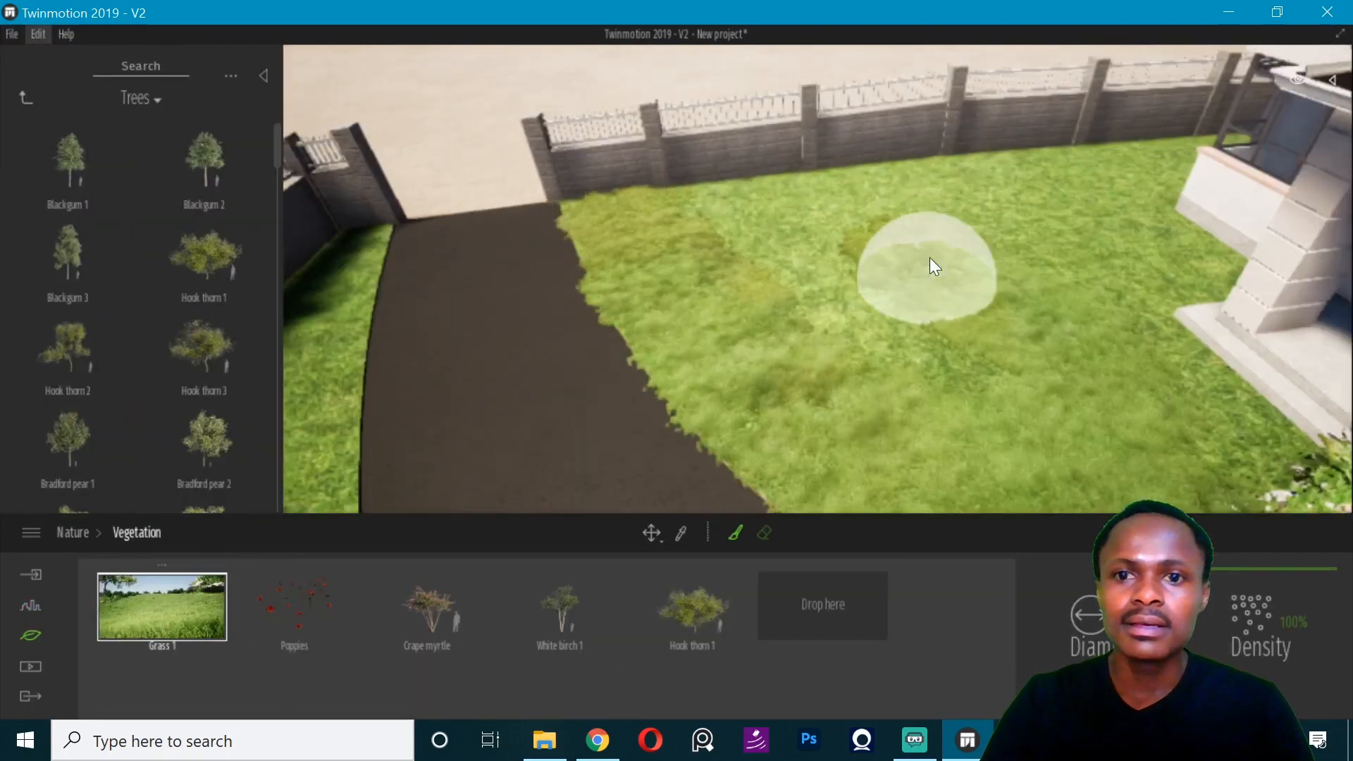
right_click_drag(979, 194, 585, 252)
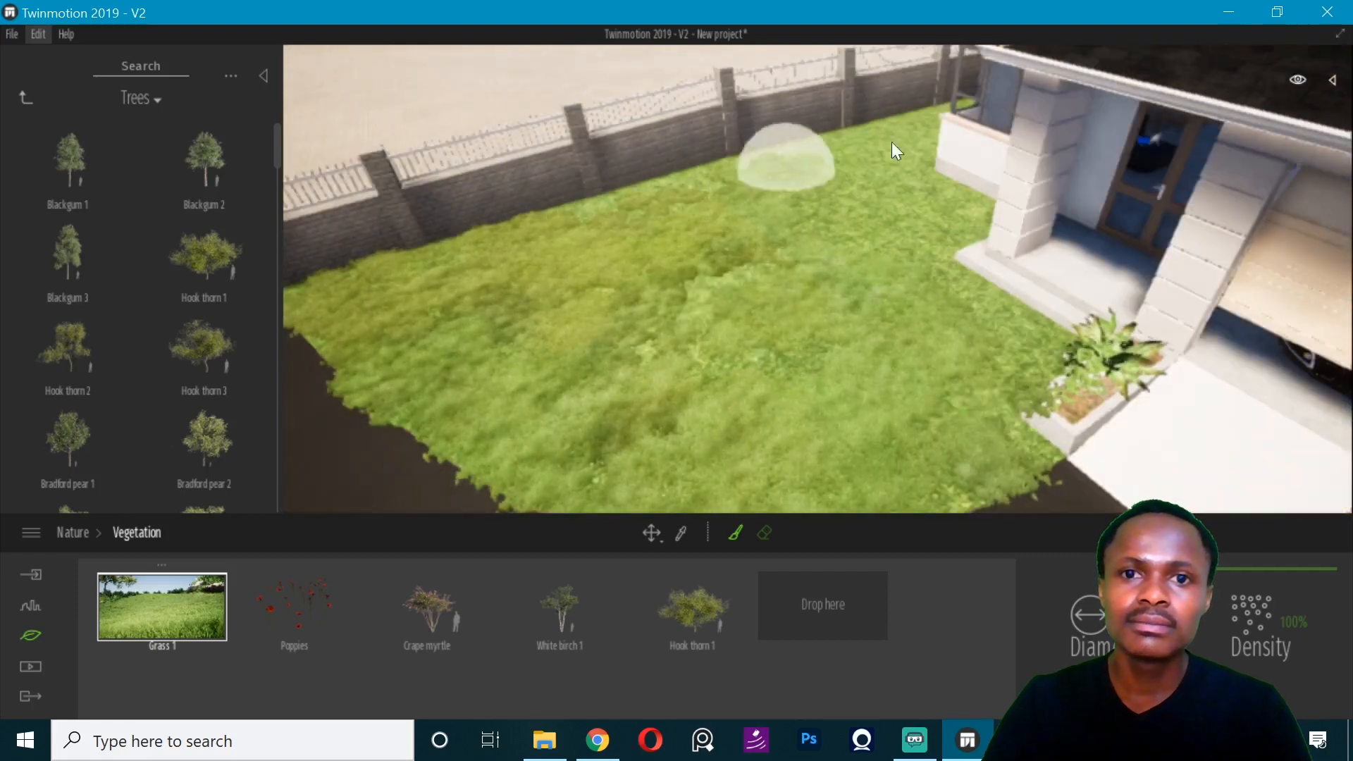
mouse_move(740, 204)
right_mouse_down()
mouse_move(716, 302)
mouse_move(780, 348)
mouse_move(759, 421)
right_mouse_up()
scroll(779, 348, "up", 3)
right_click_drag(691, 352, 797, 320)
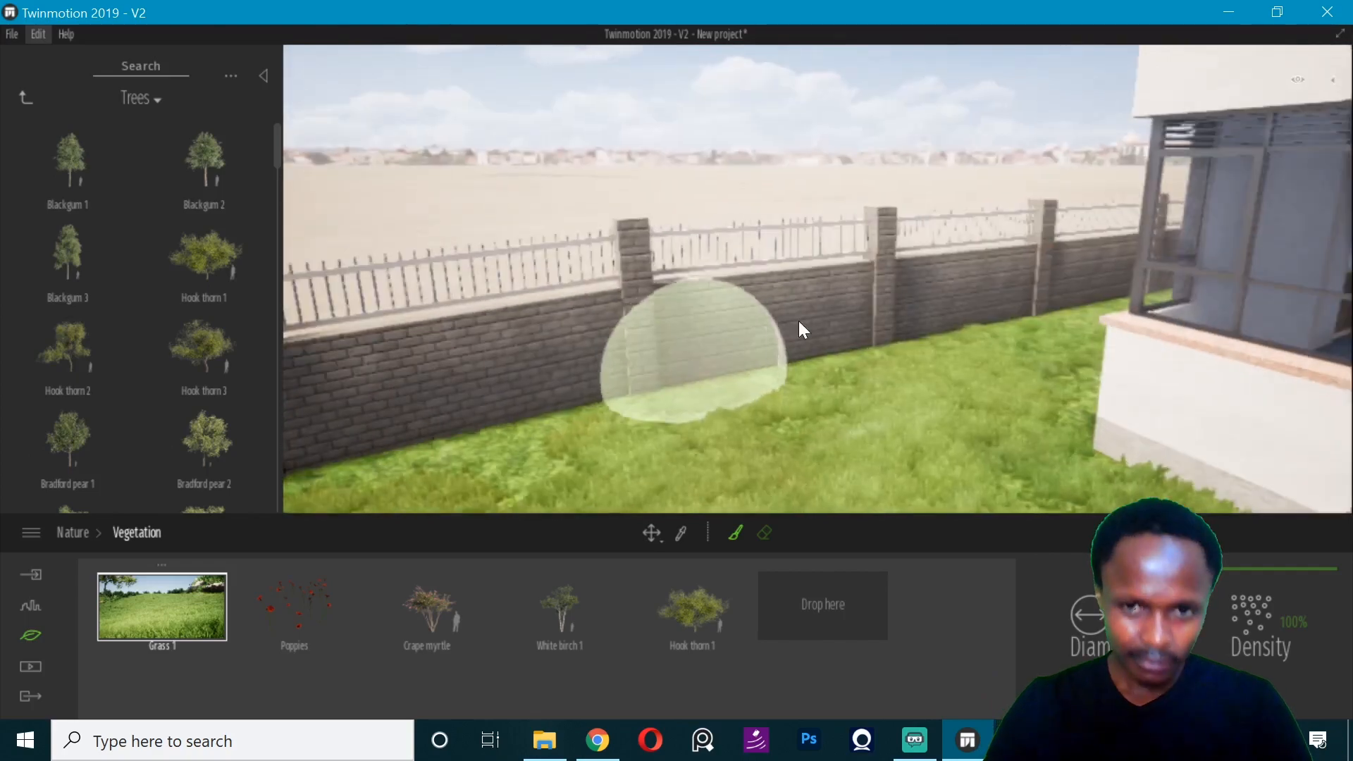
- Continue painting Grass 1 along the narrow strip between the house's side wall and the boundary wall
mouse_move(711, 389)
right_mouse_down()
mouse_move(682, 388)
mouse_move(745, 402)
right_mouse_up()
scroll(745, 402, "down", 3)
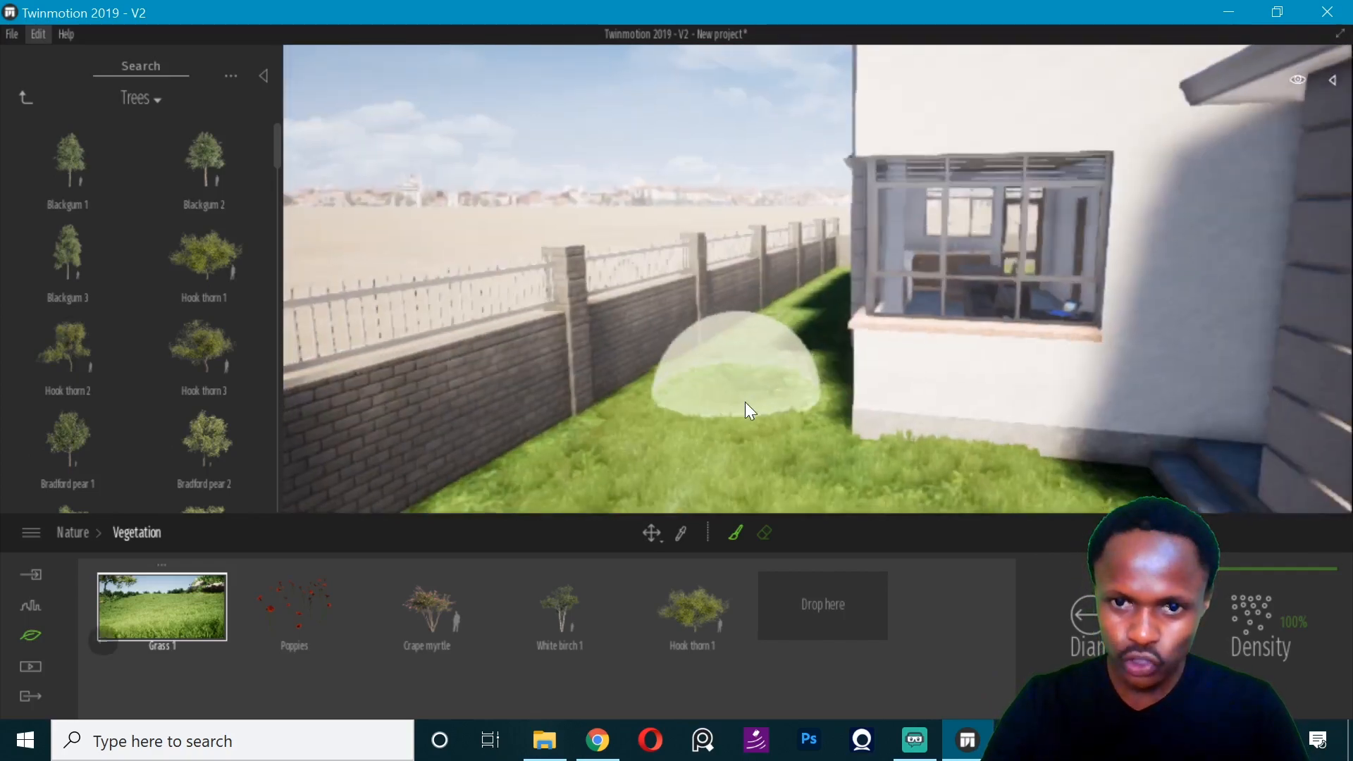
scroll(795, 392, "up", 5)
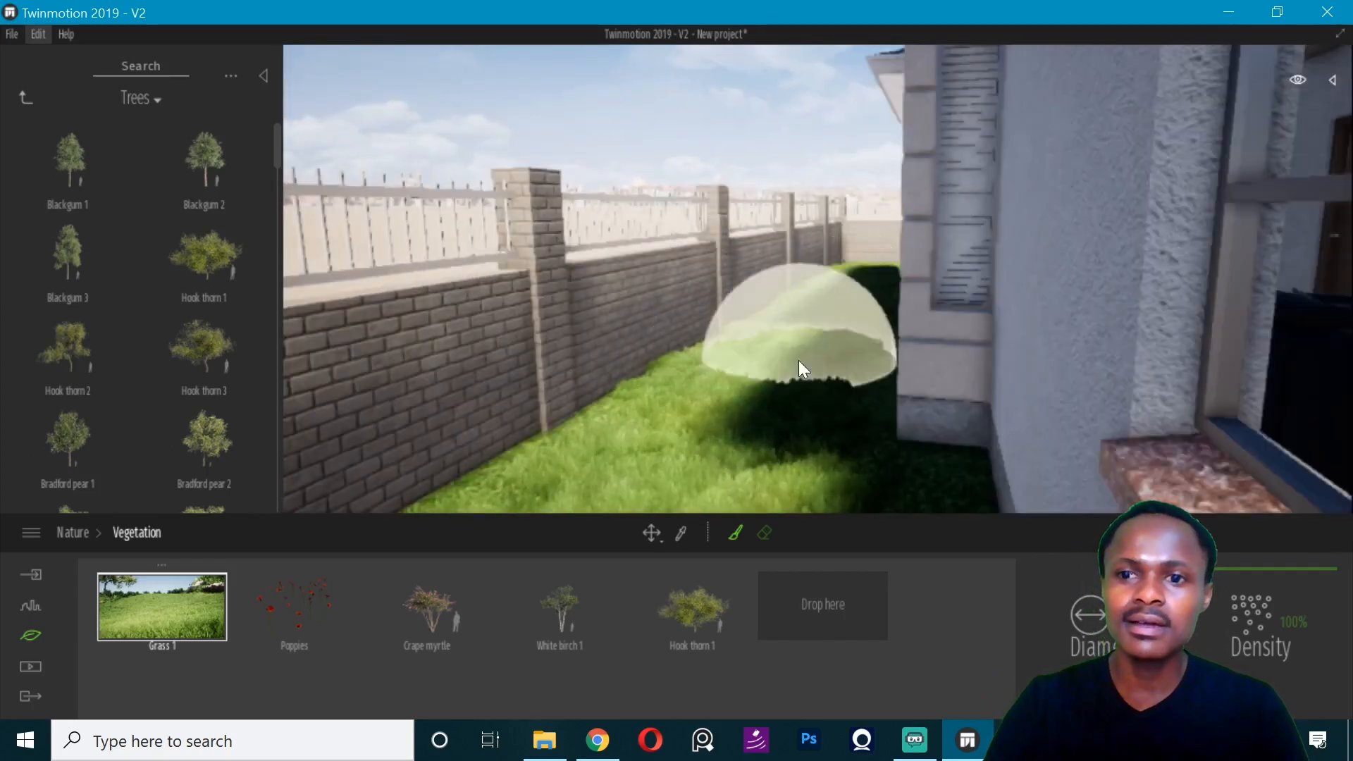
scroll(798, 361, "down", 5)
right_click_drag(786, 345, 817, 352)
- Paint Grass 1 over the lawn on the garage side, between the driveway and the boundary fence
key("d")
key("d")
key("d")
scroll(945, 446, "down", 5)
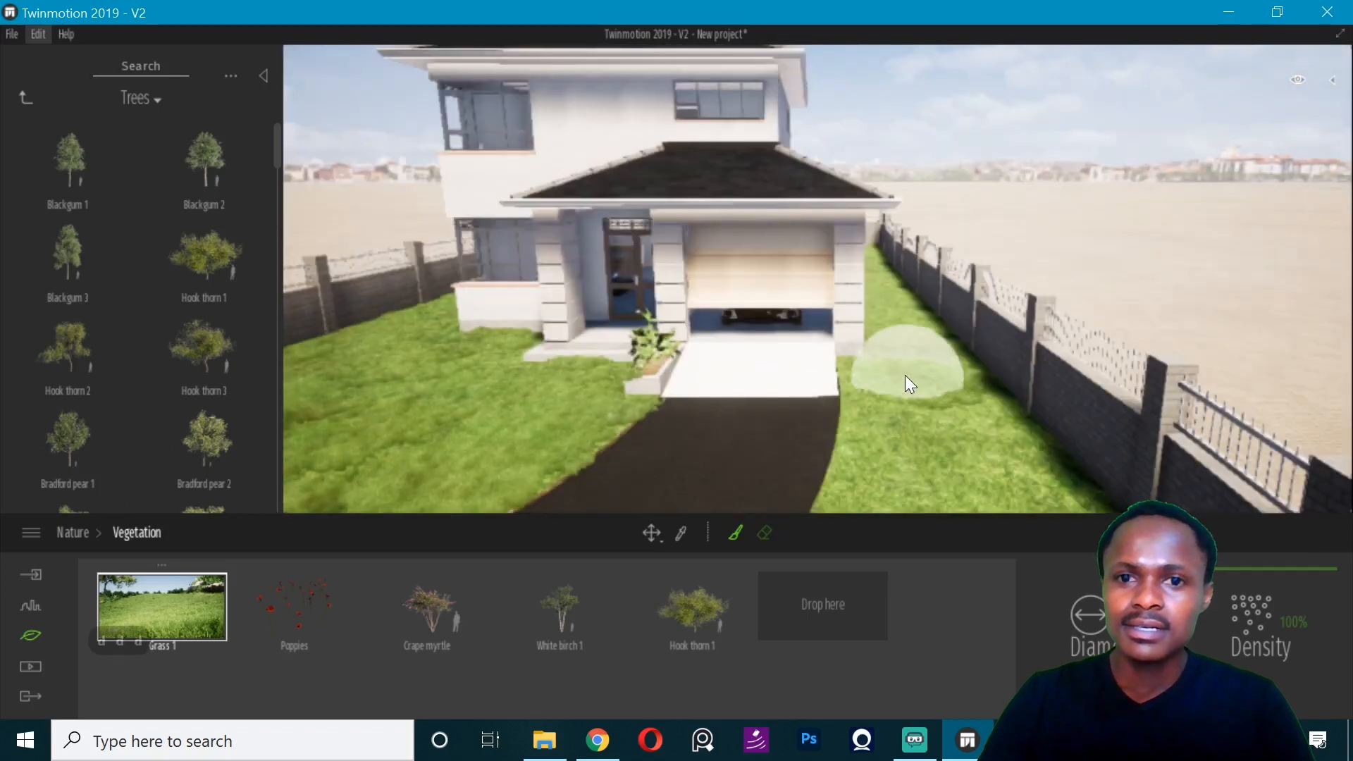
mouse_move(947, 338)
right_mouse_down()
mouse_move(951, 354)
mouse_move(927, 339)
right_mouse_up()
left_click_drag(928, 339, 951, 288)
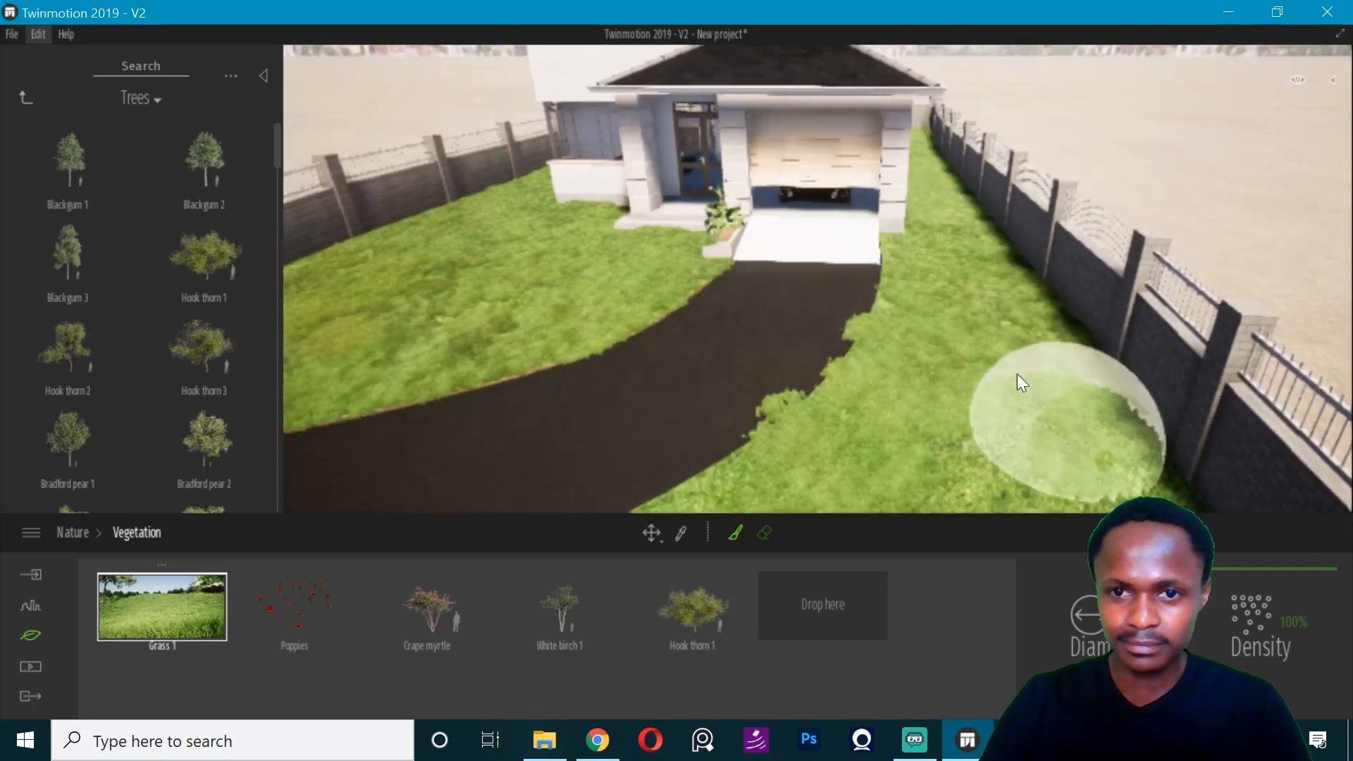
scroll(958, 429, "down", 5)
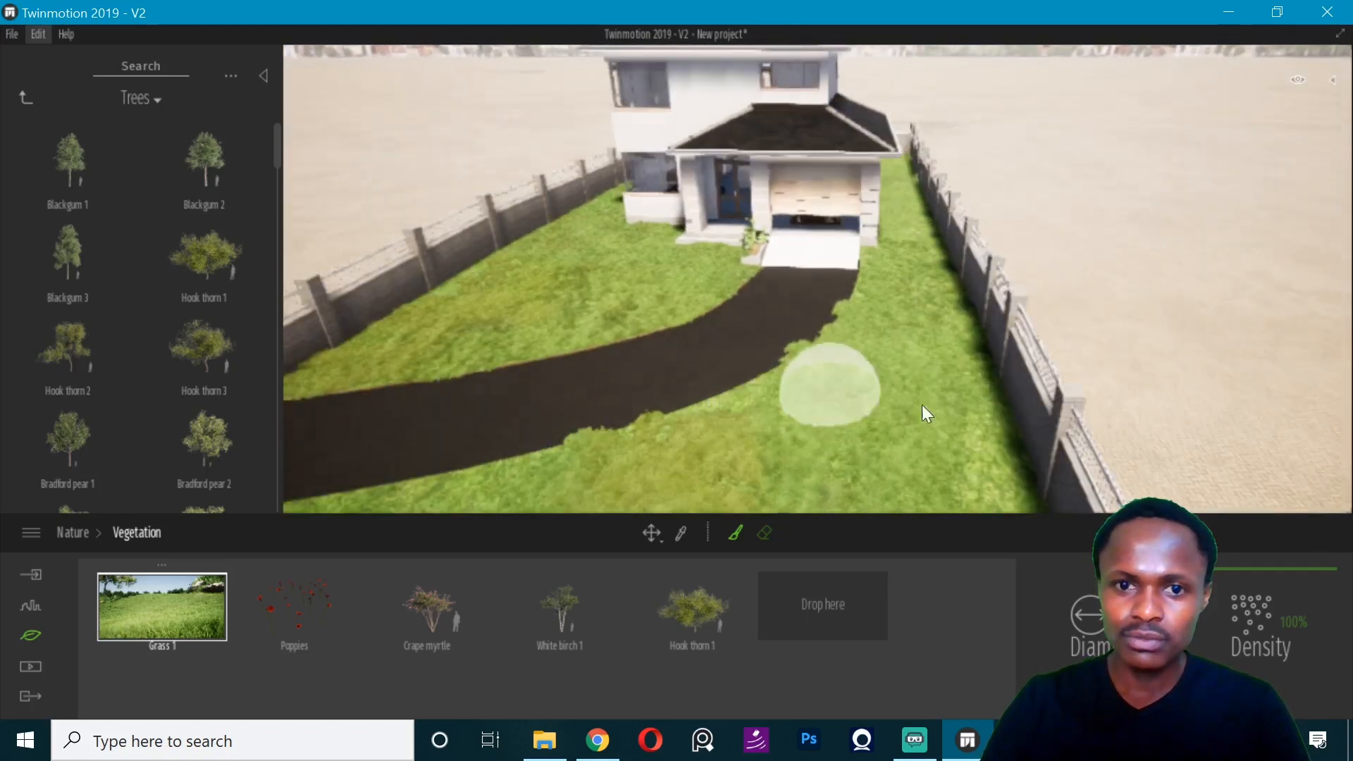
right_click_drag(941, 414, 917, 307)
- Erase the painted grass that spilled over the driveway's edges in front of the garage
key("w")
key("w")
key("w")
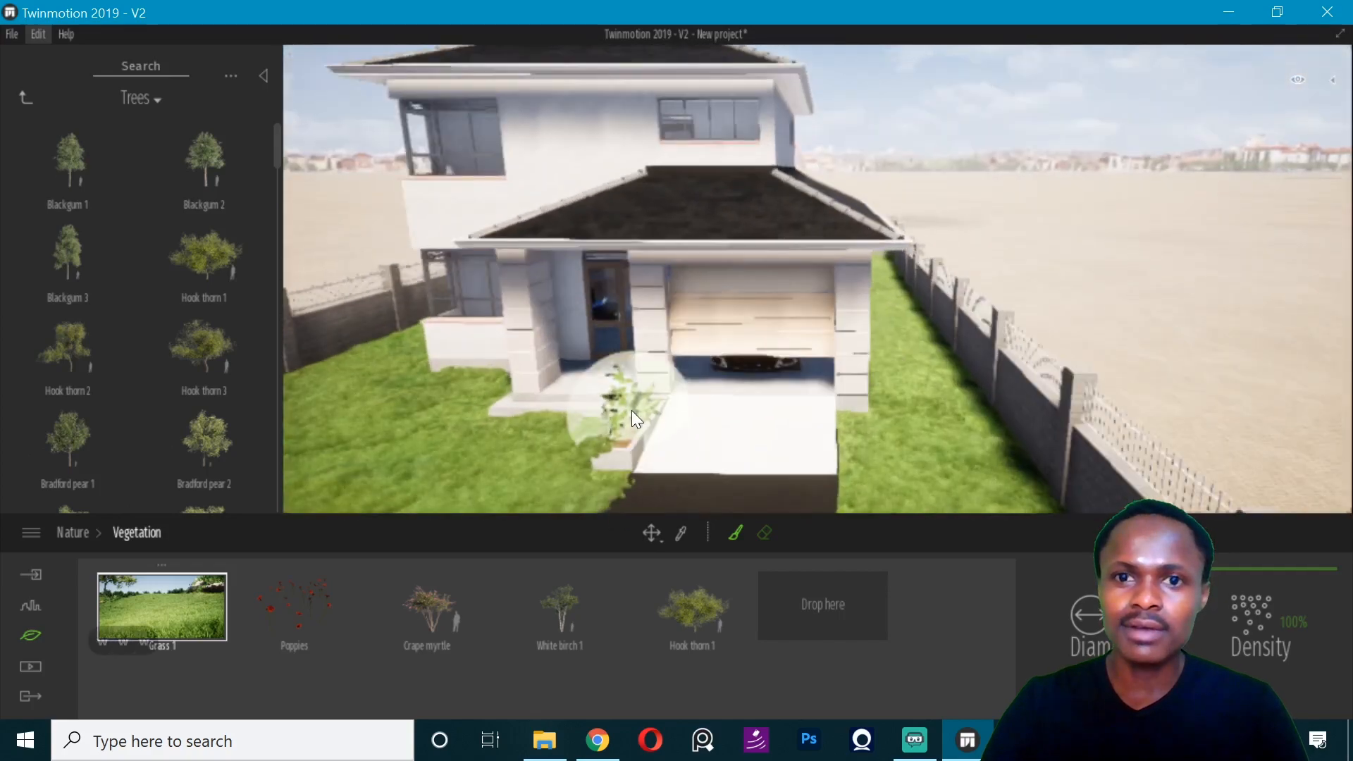
left_click(764, 533)
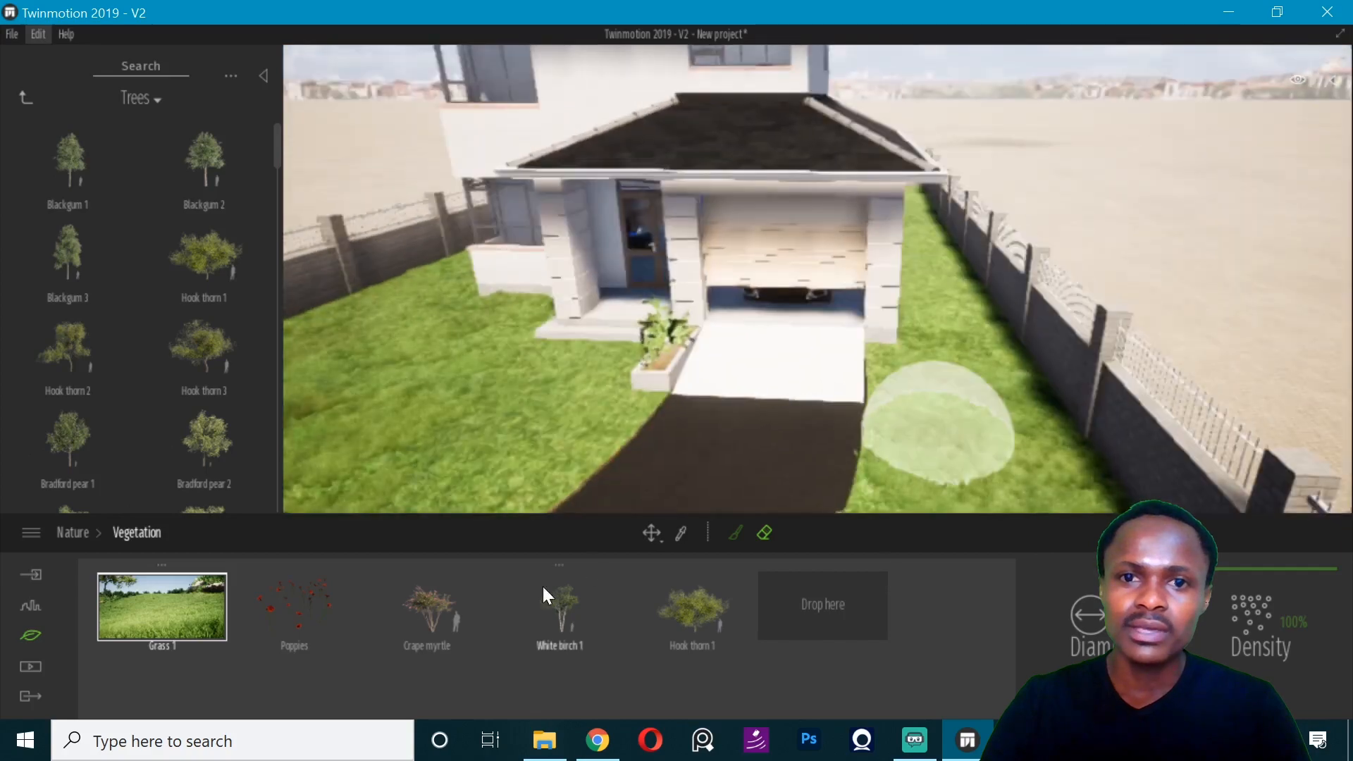
- Resume painting with Grass 1 to fill the garage-side lawn along the fence
left_click(734, 534)
right_click_drag(868, 272, 817, 210)
key("d")
key("d")
key("d")
key("d")
key("d")
key("d")
key("d")
key("d")
key("d")
key("d")
key("d")
key("e")
key("q")
key("w")
key("d")
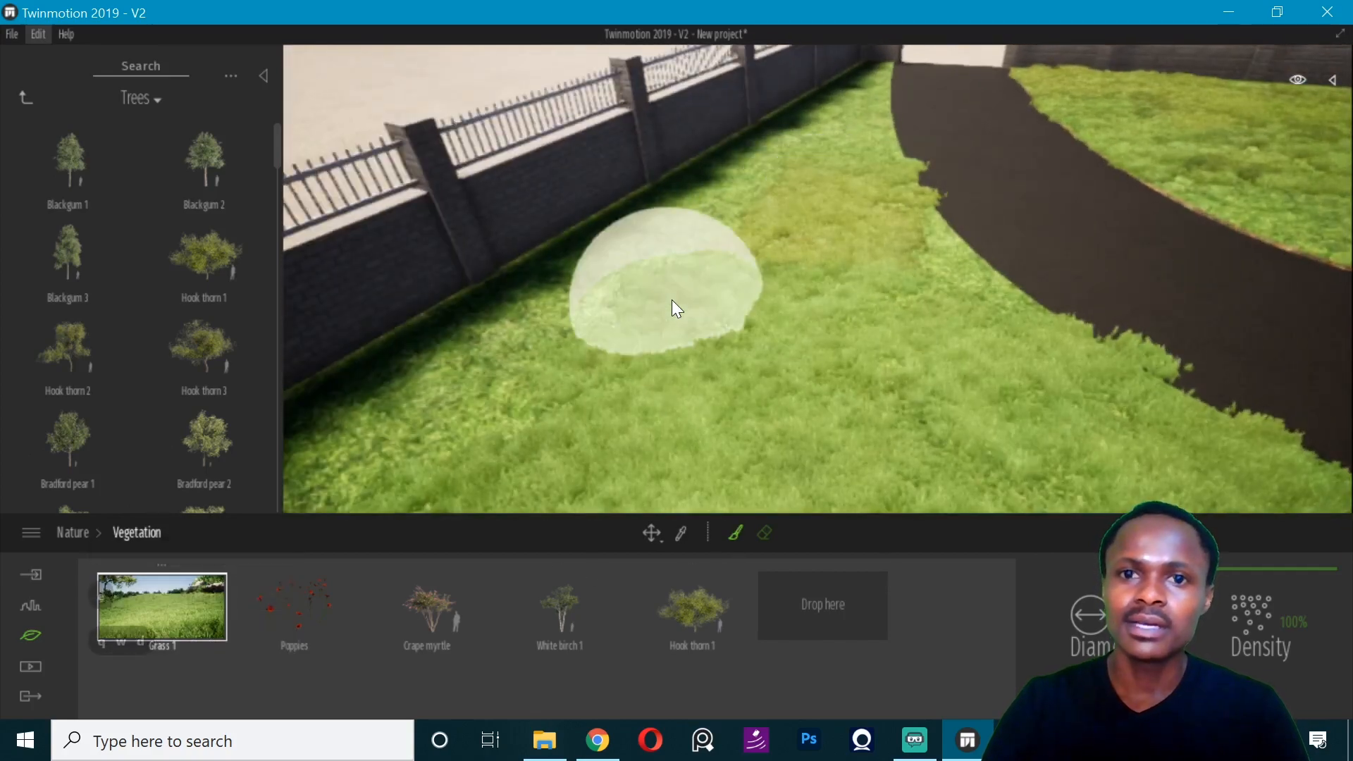
key("d")
right_click_drag(550, 386, 708, 373)
key("d")
key("d")
key("d")
key("d")
key("d")
- Try painting Grass 1 on the strip between the garage's side wall and the fence, and undo the strokes
right_click_drag(801, 341, 1065, 375)
key("ctrl+z")
key("ctrl+z")
key("ctrl+z")
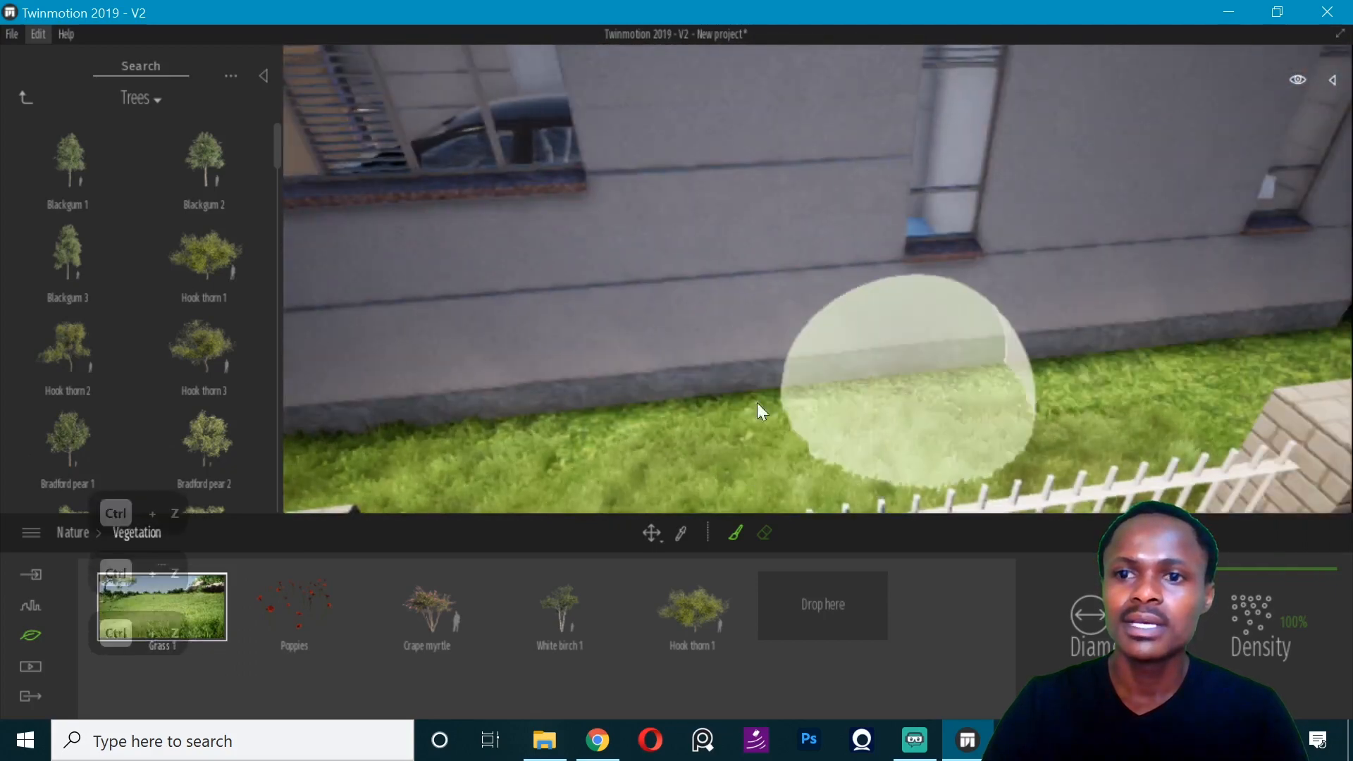
right_click_drag(757, 403, 836, 335)
scroll(835, 335, "down", 3)
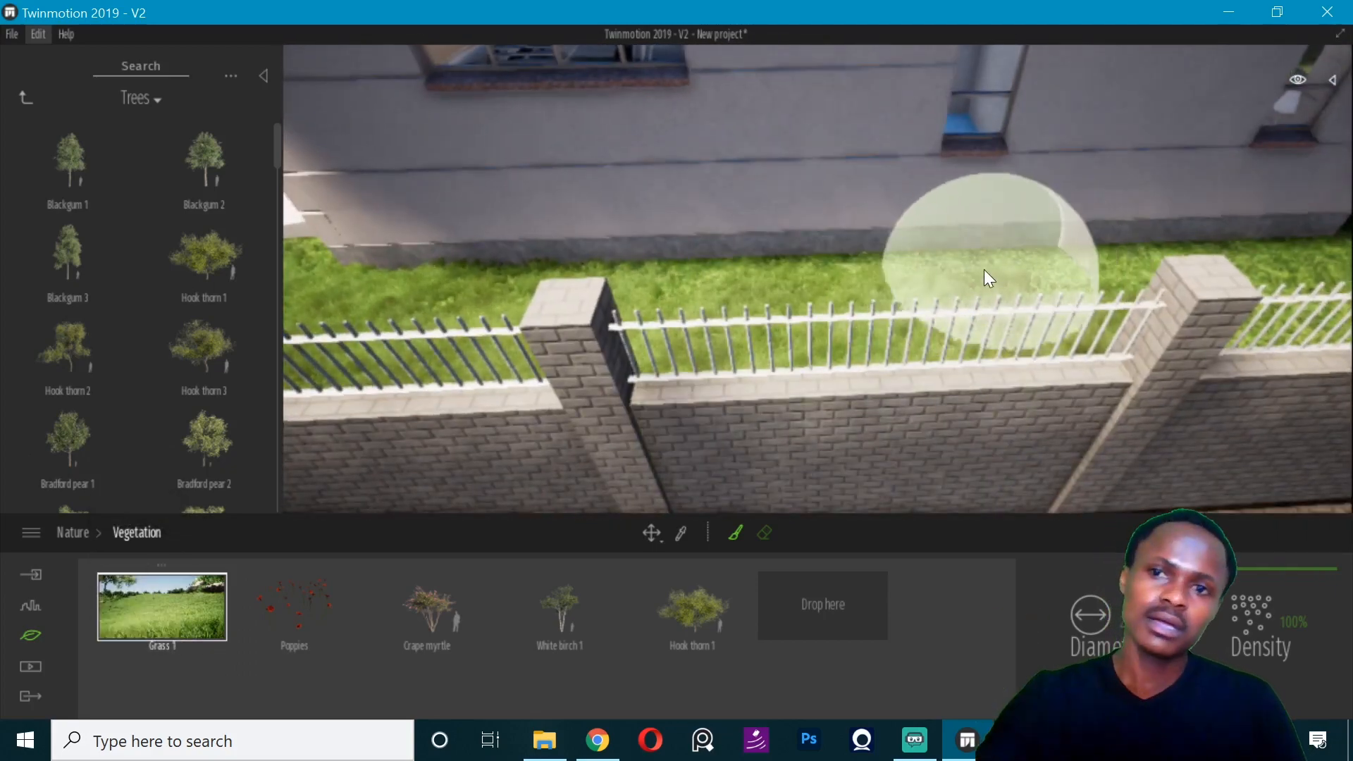
right_click_drag(984, 269, 996, 234)
scroll(996, 234, "up", 3)
- Select the ground floor terrain TR - 001 in the scene hierarchy and unlink it
left_click(1332, 81)
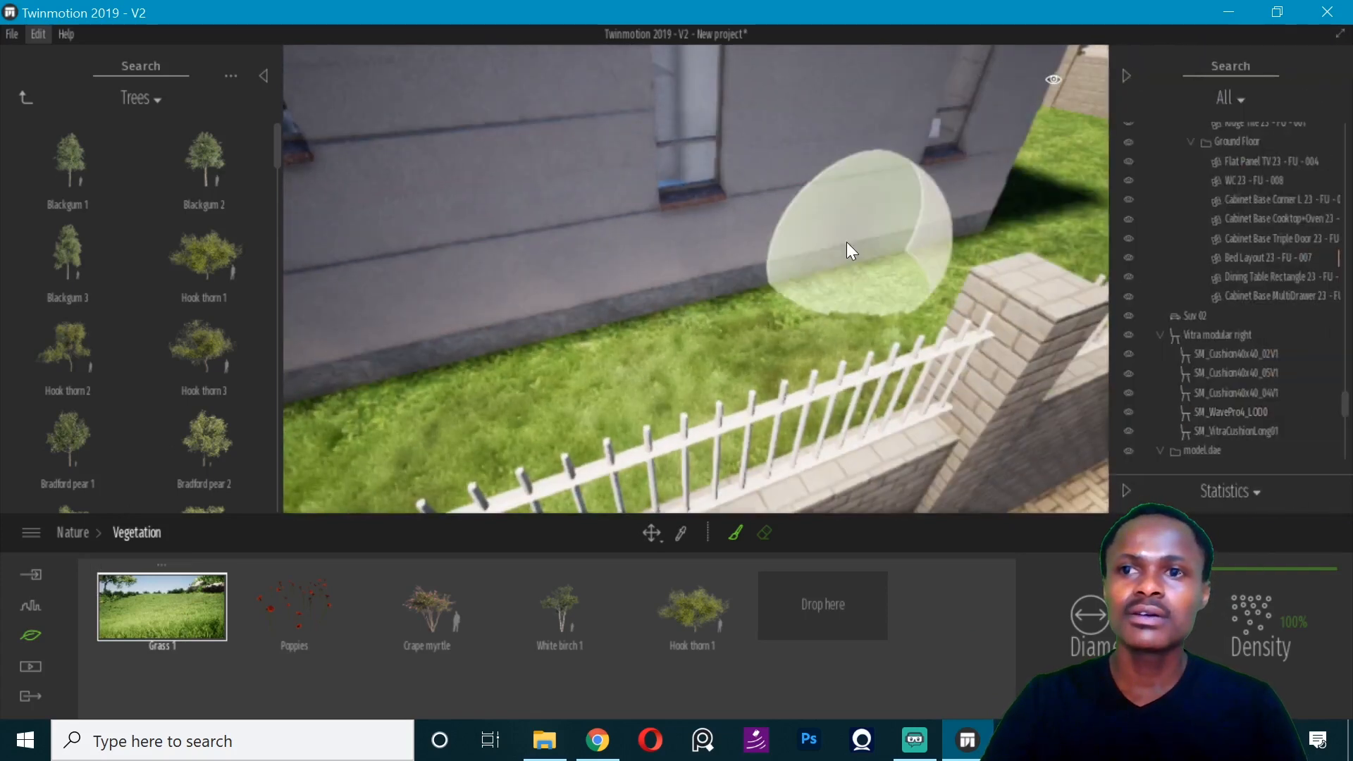
key("Escape")
mouse_move(1345, 414)
left_mouse_down()
mouse_move(1338, 472)
mouse_move(1337, 106)
left_mouse_up()
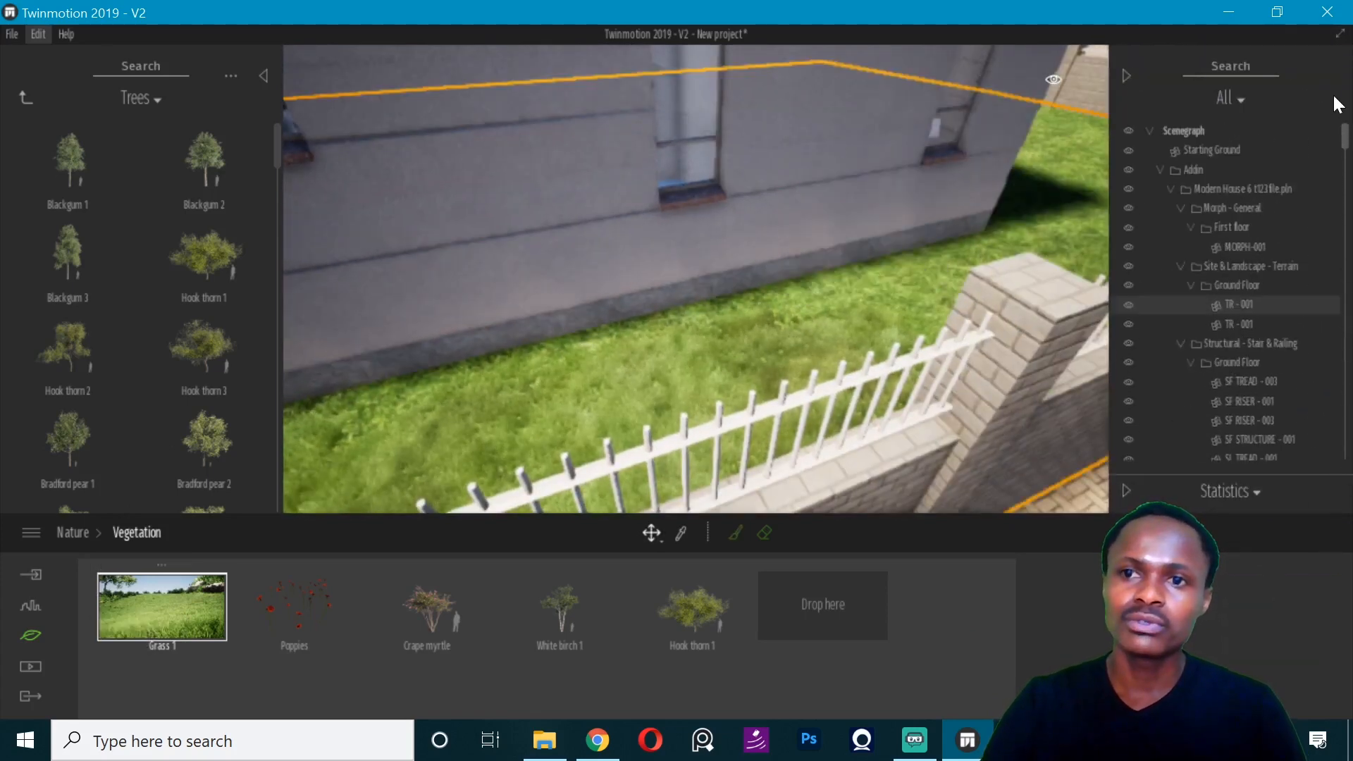
left_click(735, 532)
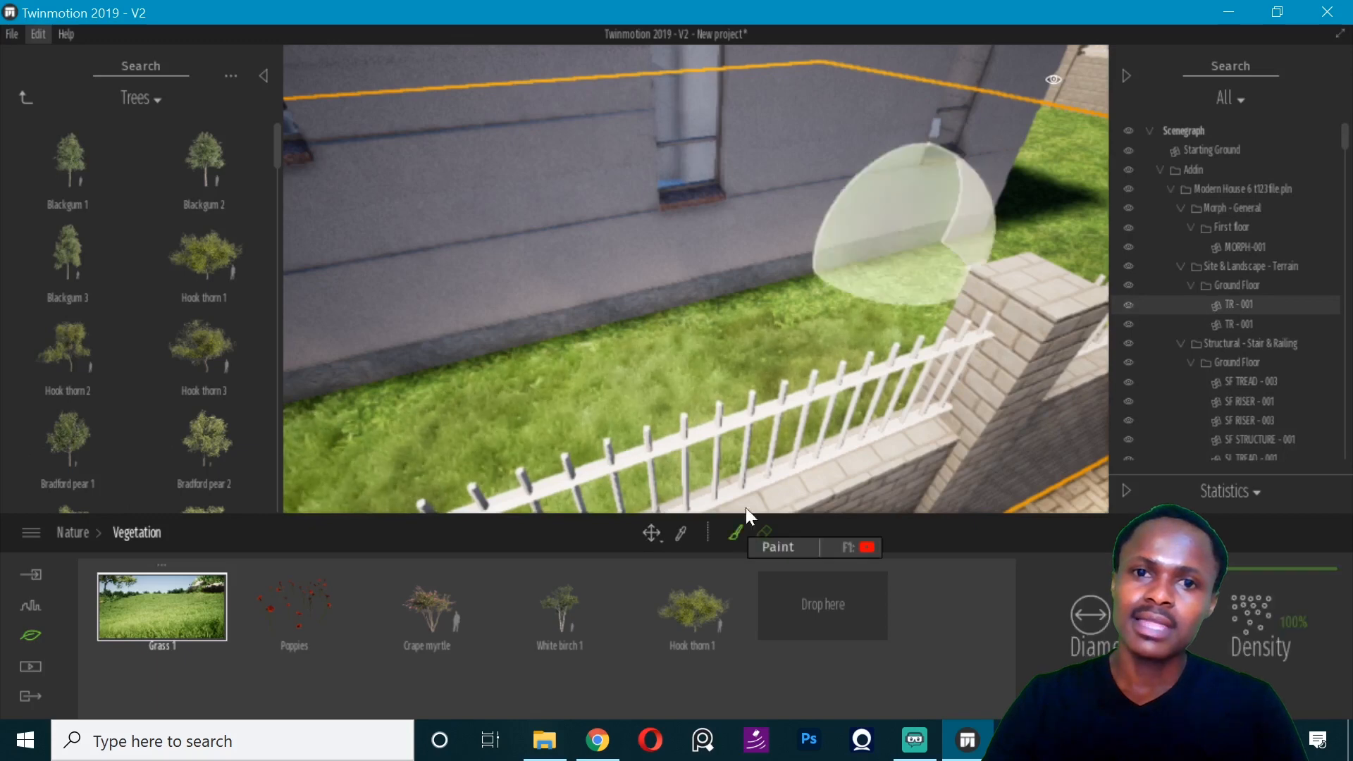
key("ctrl+z")
right_click(1176, 311)
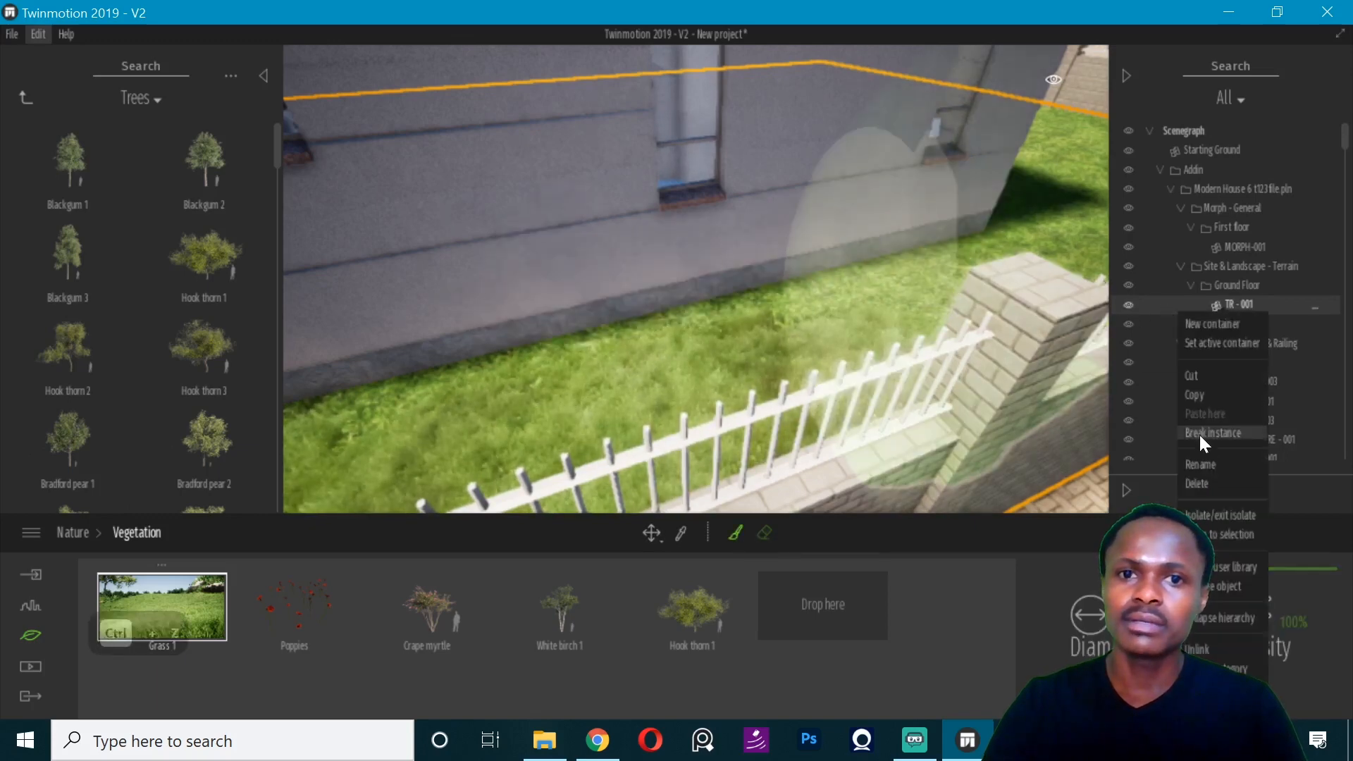
left_click(1210, 652)
- Test a Grass 1 stroke beside the side wall, and undo it together with the terrain unlinking
left_click(847, 300)
key("ctrl+z")
key("ctrl+z")
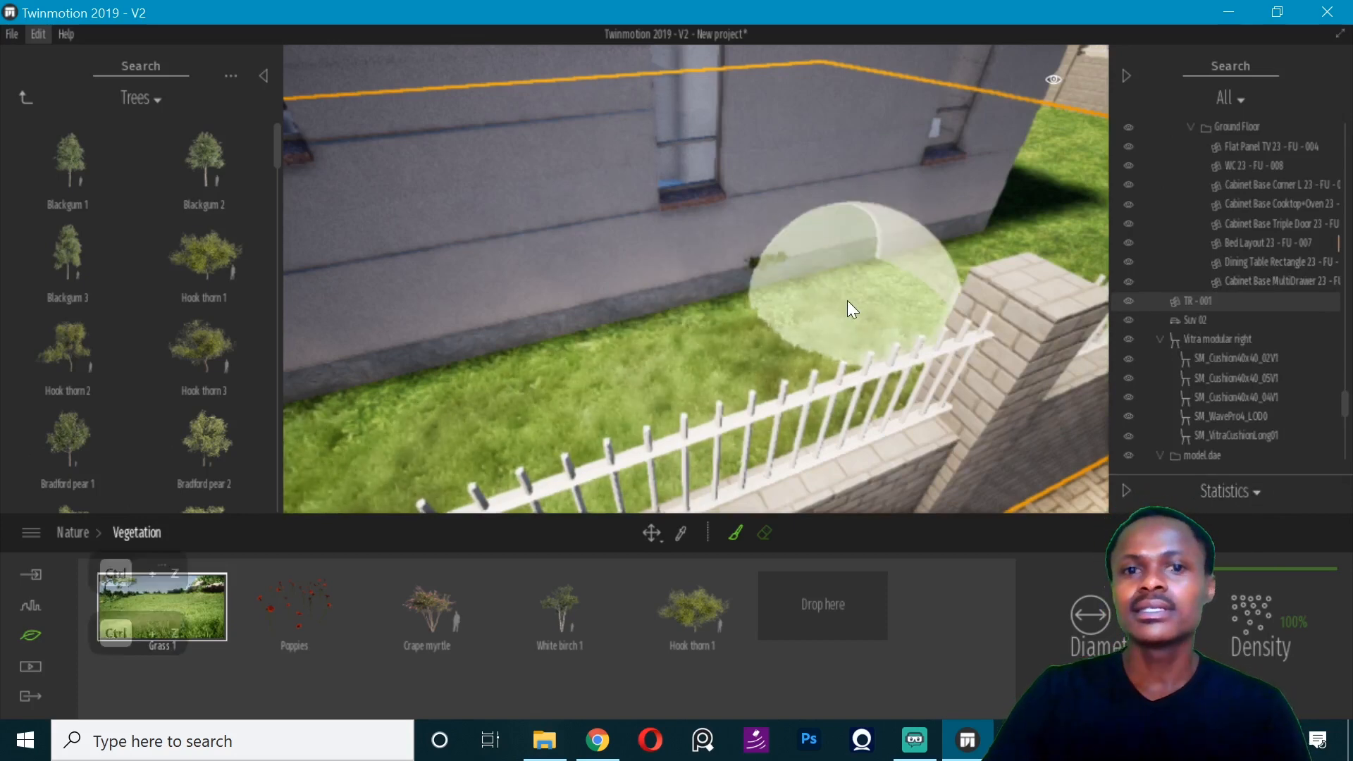
key("ctrl+z")
key("ctrl+z")
key("ctrl+z")
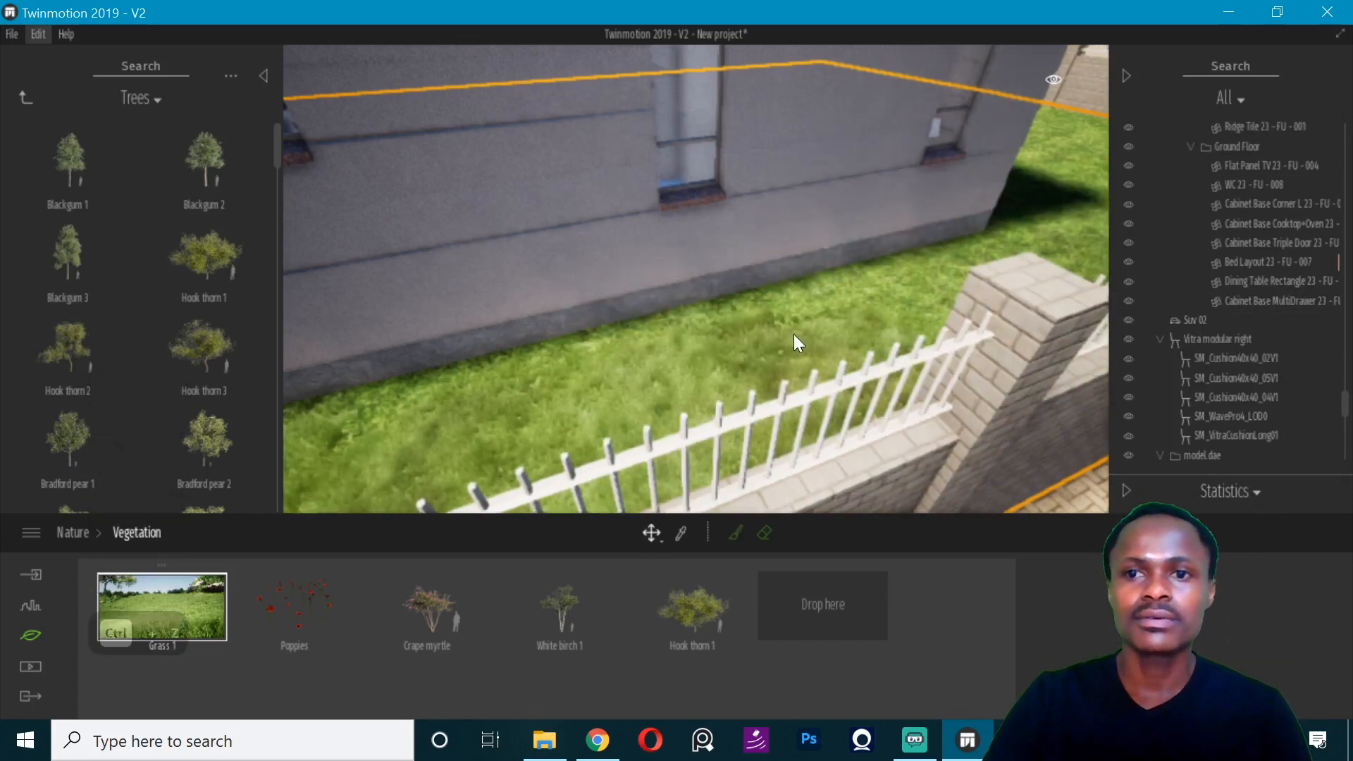
- Paint Grass 1 along the side yard towards the back of the house, undoing the misplaced strokes
scroll(948, 314, "up", 3)
left_click_drag(948, 314, 948, 289)
right_click_drag(948, 314, 1001, 303)
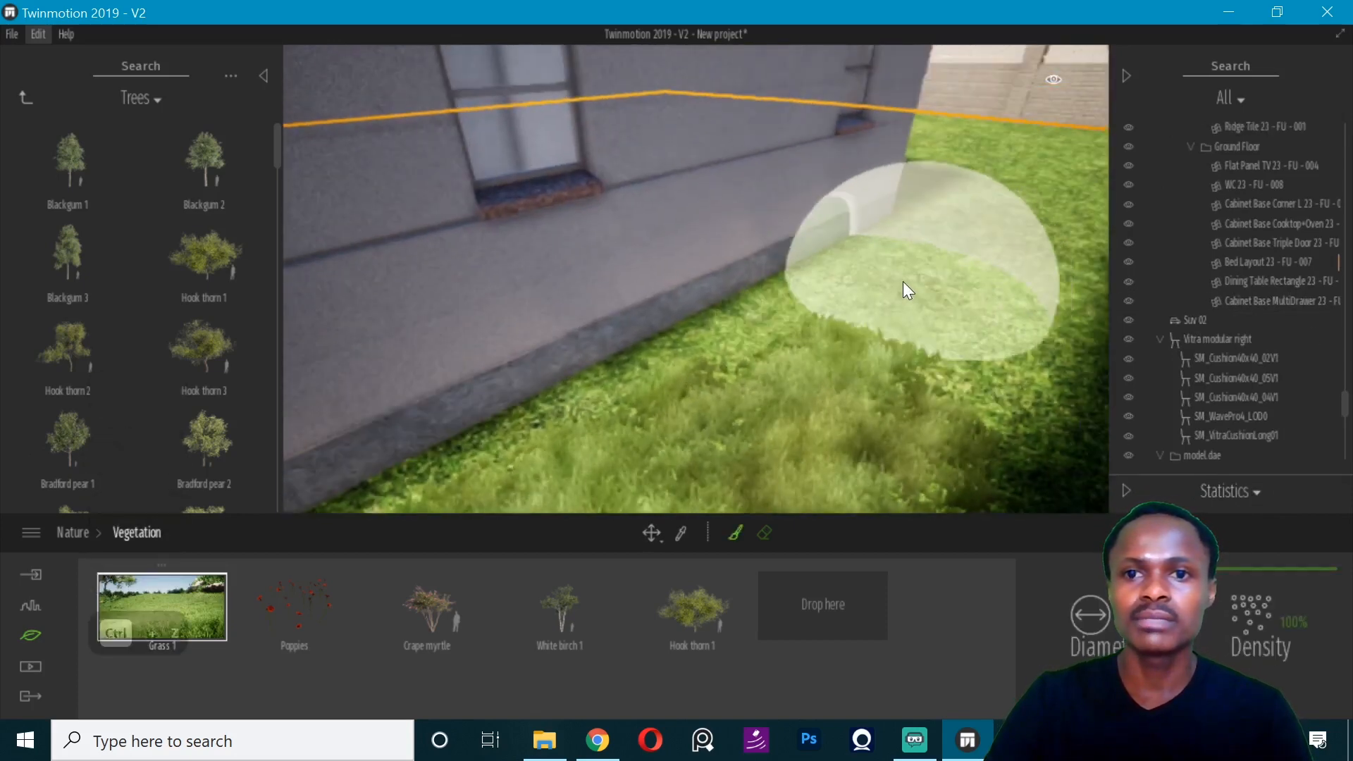
key("ctrl+z")
scroll(903, 281, "down", 2)
mouse_move(958, 151)
right_mouse_down()
mouse_move(880, 159)
mouse_move(820, 210)
mouse_move(773, 134)
right_mouse_up()
key("d")
key("d")
key("d")
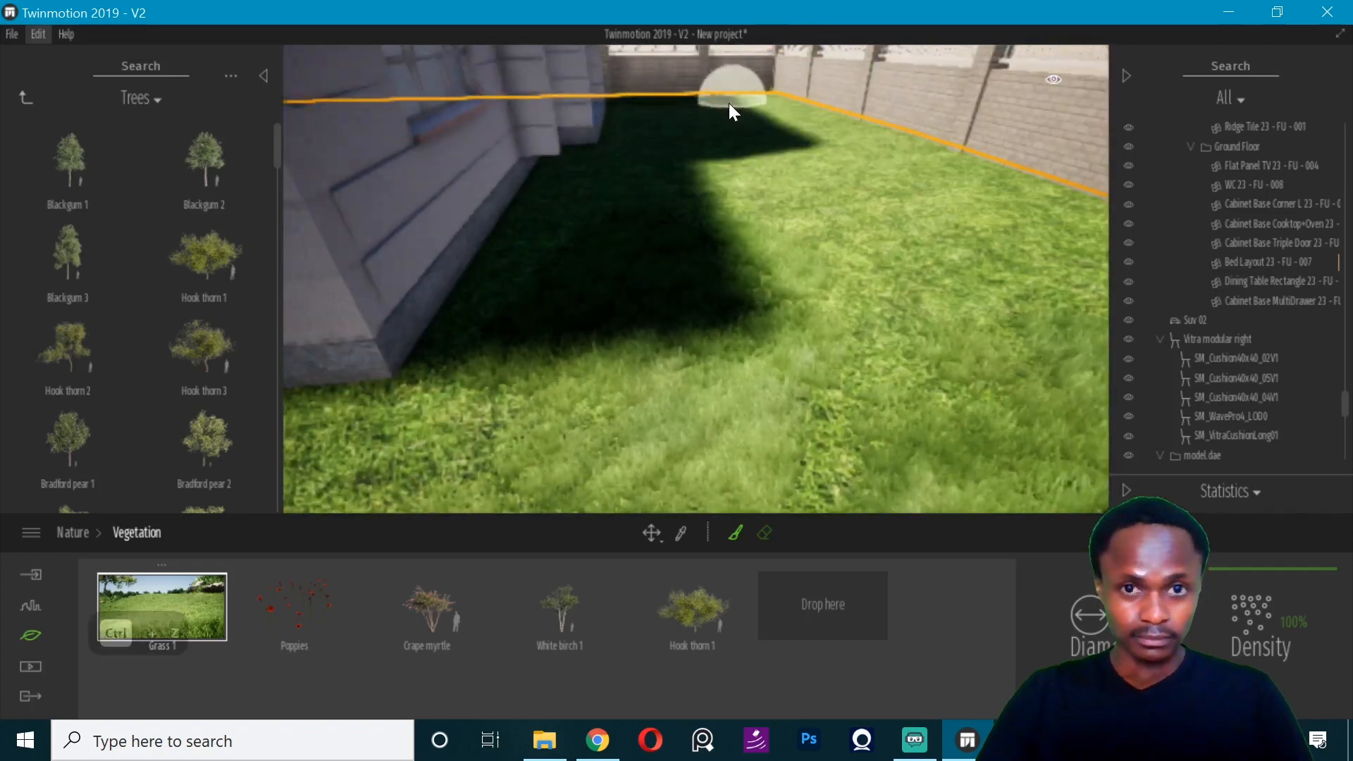
key("ctrl+z")
key("ctrl+z")
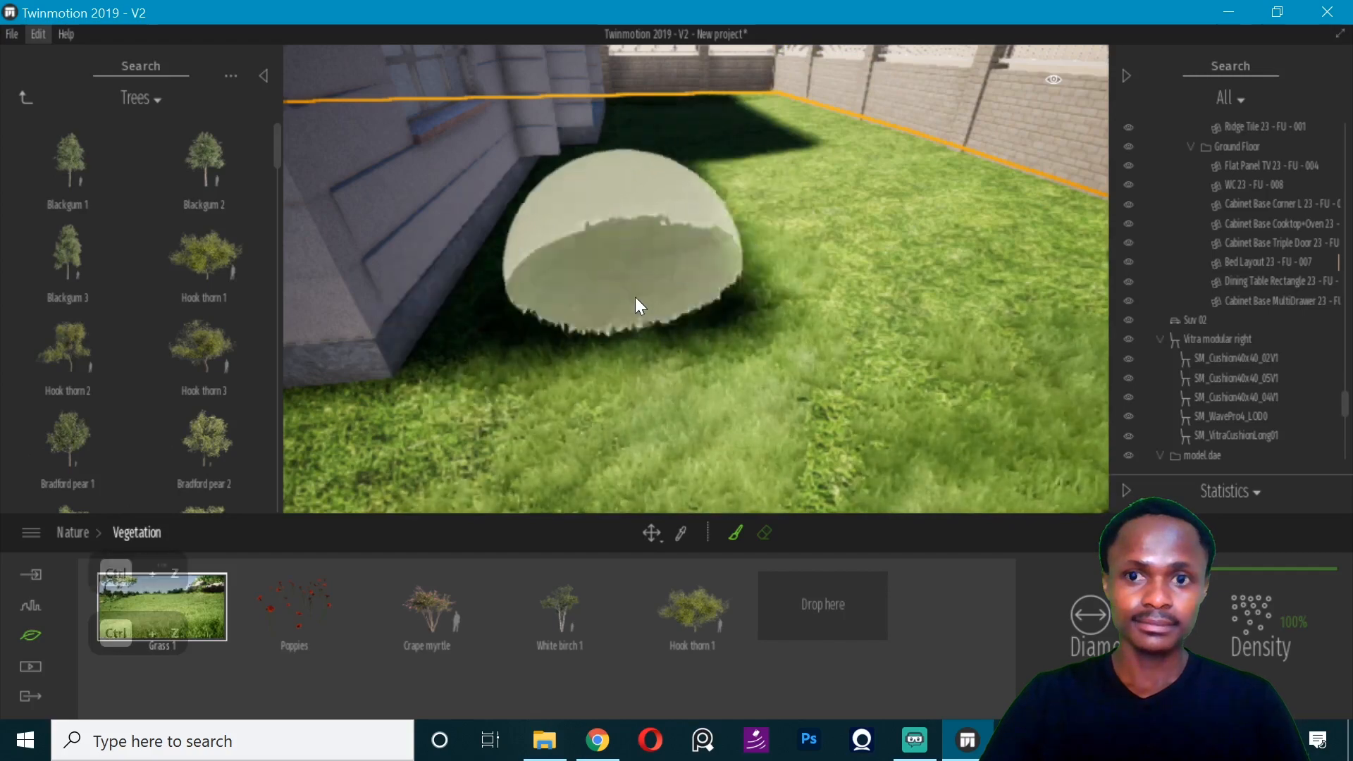
mouse_move(736, 147)
right_mouse_down()
mouse_move(648, 145)
mouse_move(606, 105)
mouse_move(815, 174)
right_mouse_up()
- Erase the painted grass overlapping the driveway along the lawn's edge near the boundary wall
key("w")
key("w")
key("w")
key("w")
key("w")
key("w")
key("w")
left_click(766, 539)
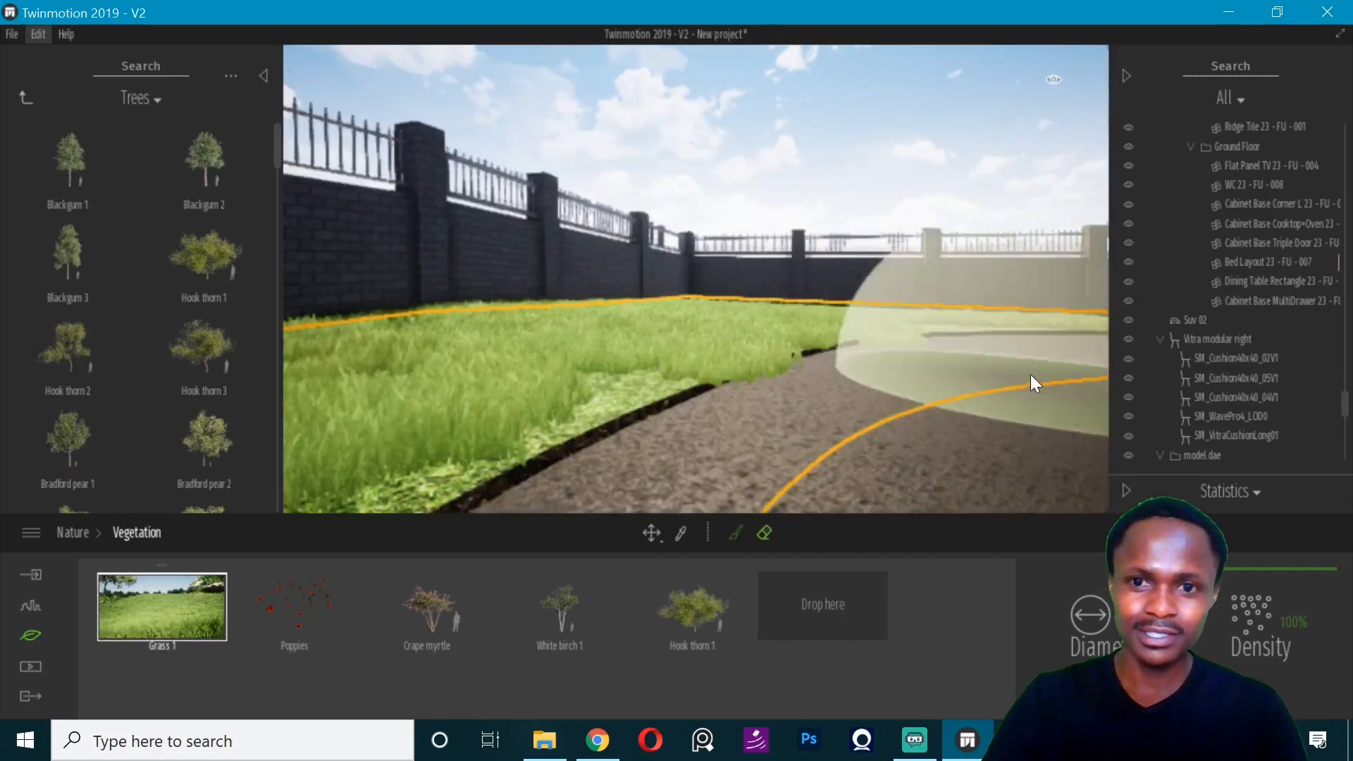
mouse_move(951, 387)
right_mouse_down()
mouse_move(886, 344)
mouse_move(805, 323)
mouse_move(480, 310)
mouse_move(485, 285)
mouse_move(504, 310)
right_mouse_up()
key("s")
key("s")
key("s")
- Switch to ARCHICAD and open the Ground Floor plan at the main entrance steps
left_click(985, 741)
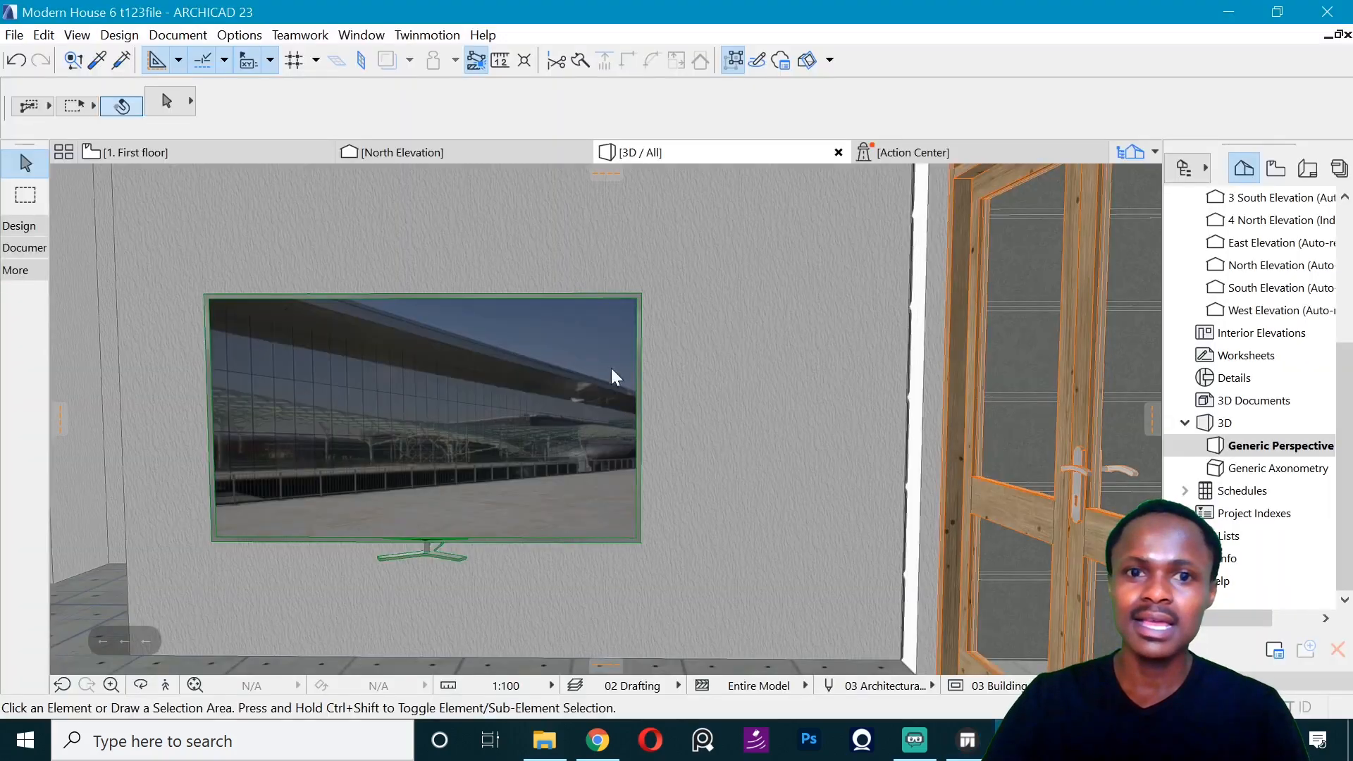
left_click_drag(458, 525, 594, 631)
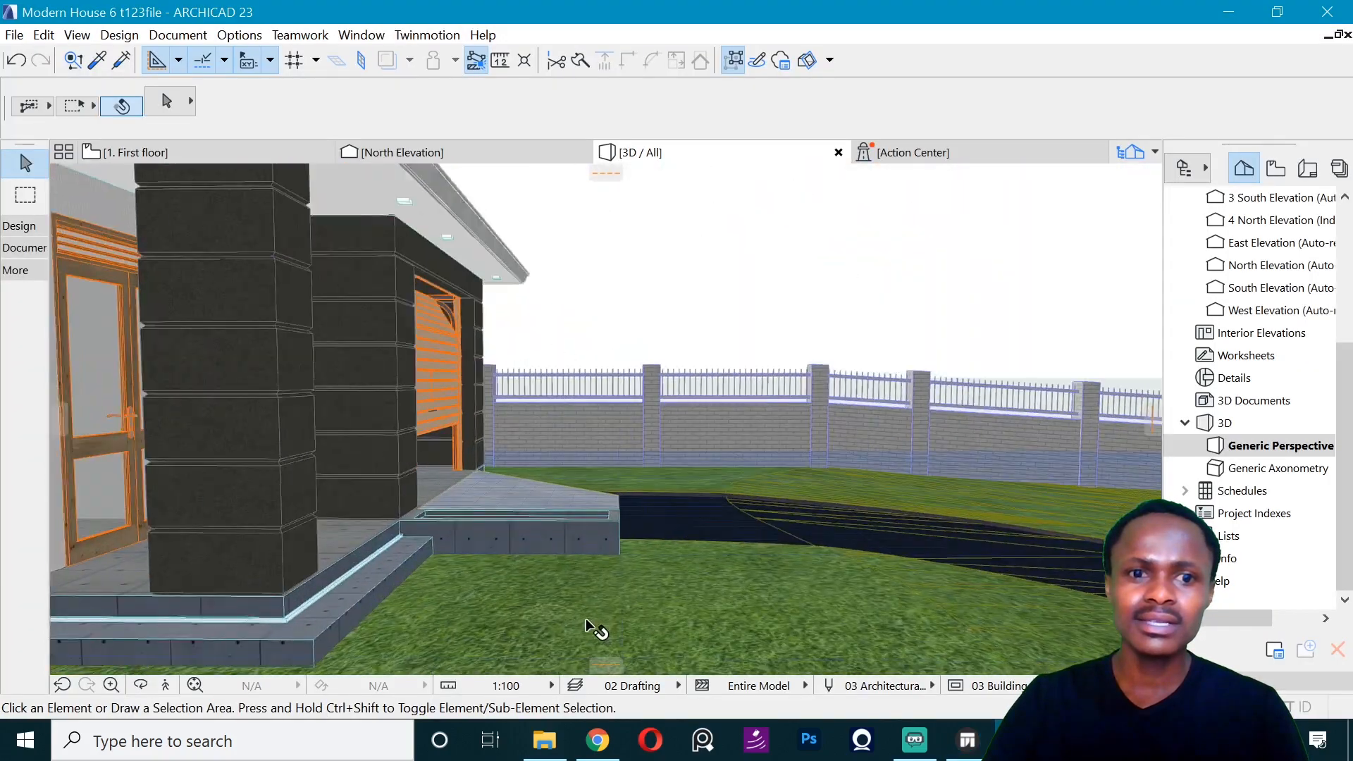
left_click(144, 157)
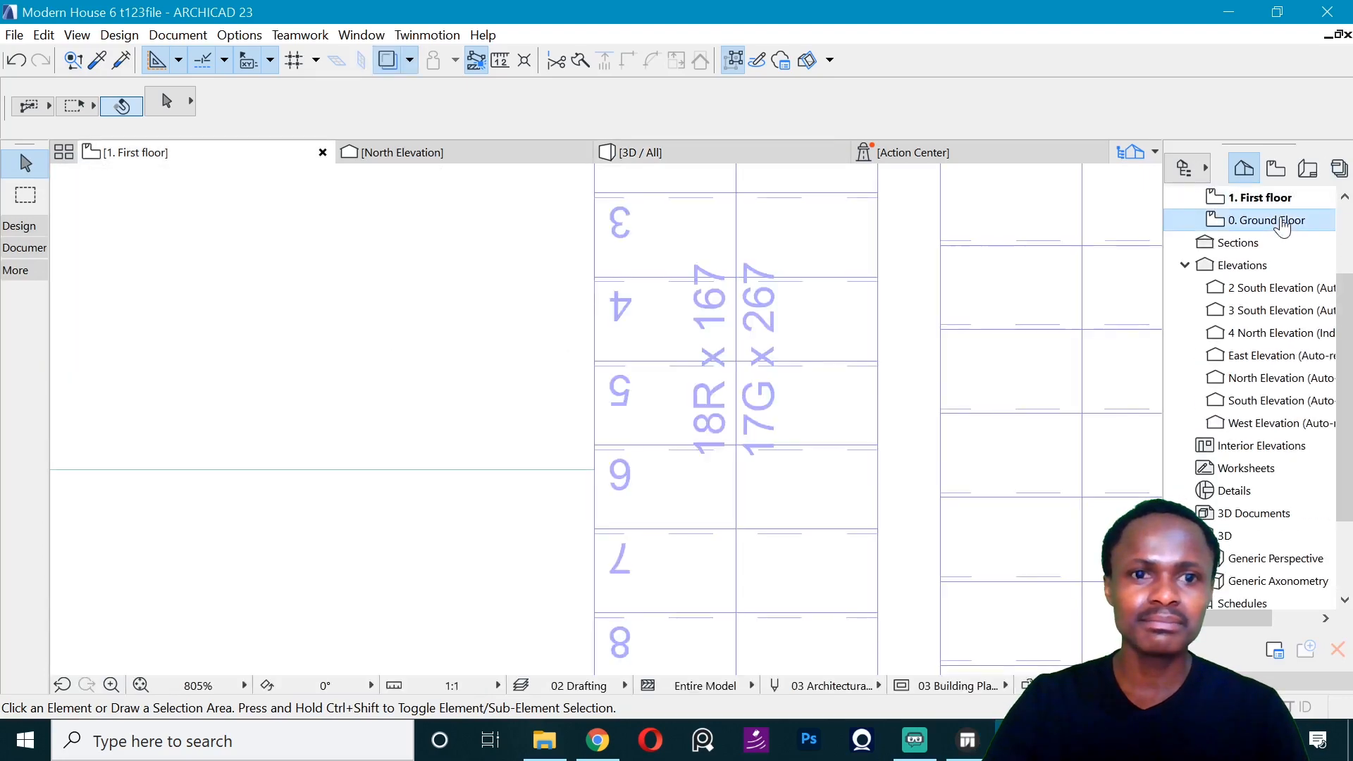
scroll(483, 416, "down", 10)
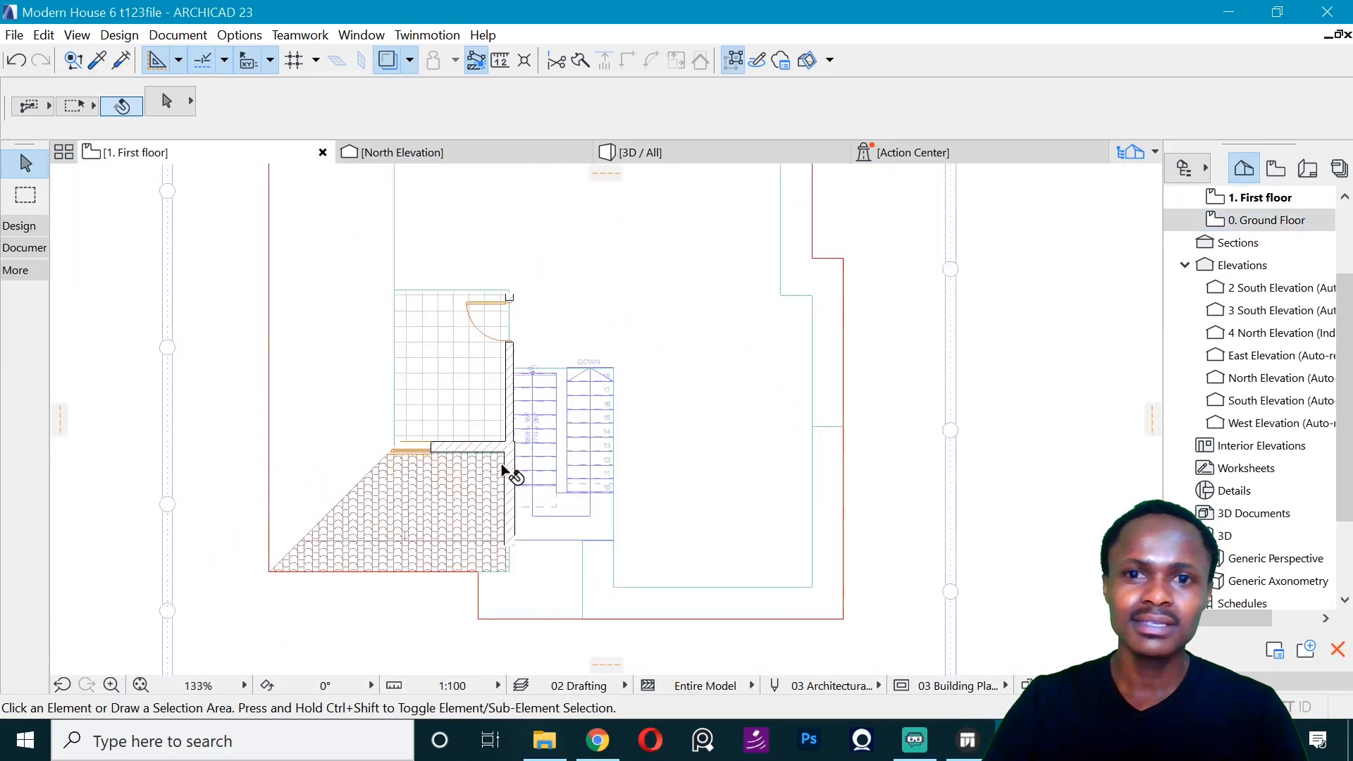
scroll(538, 308, "up", 5)
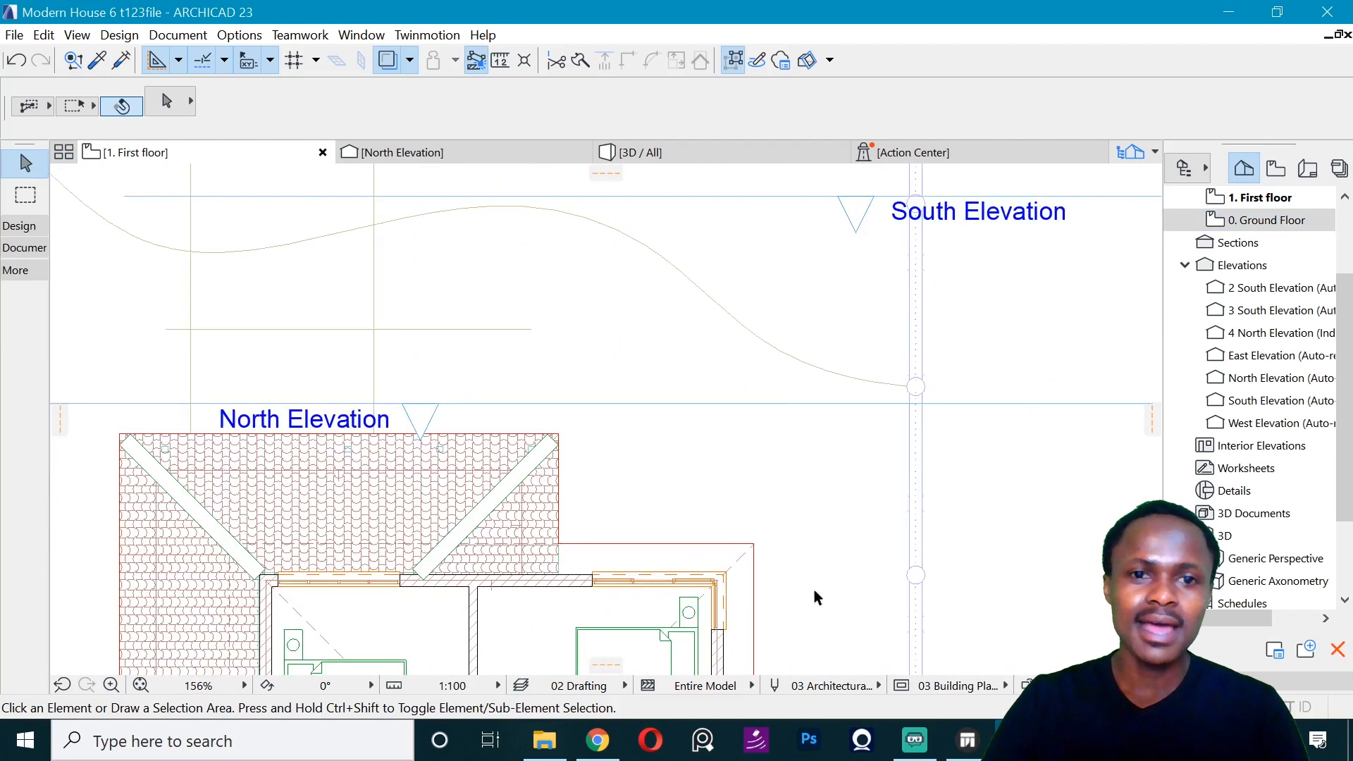
scroll(344, 395, "up", 1)
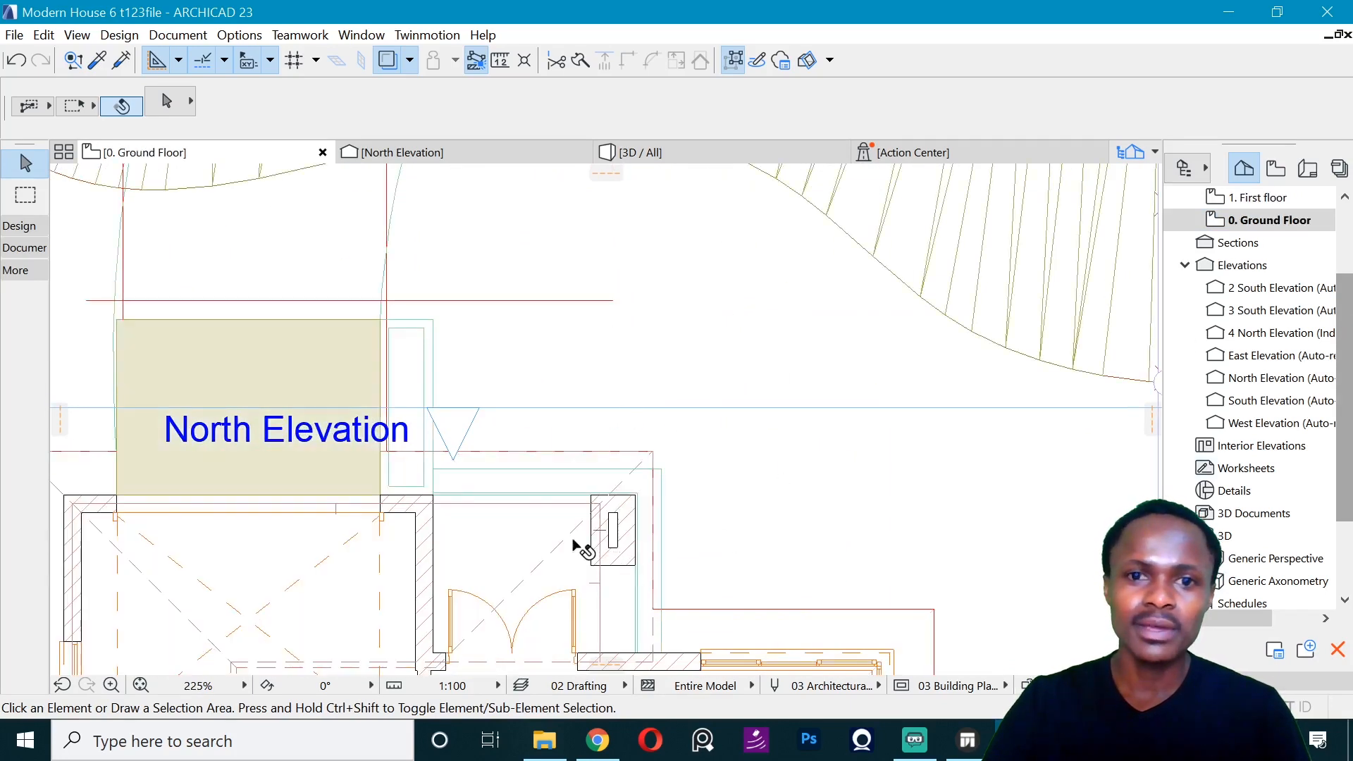
scroll(570, 539, "up", 2)
- Draw a 1200 by 1500 mm rectangular slab outward from the corner where the entrance step meets the planter
left_click(547, 505, "alt")
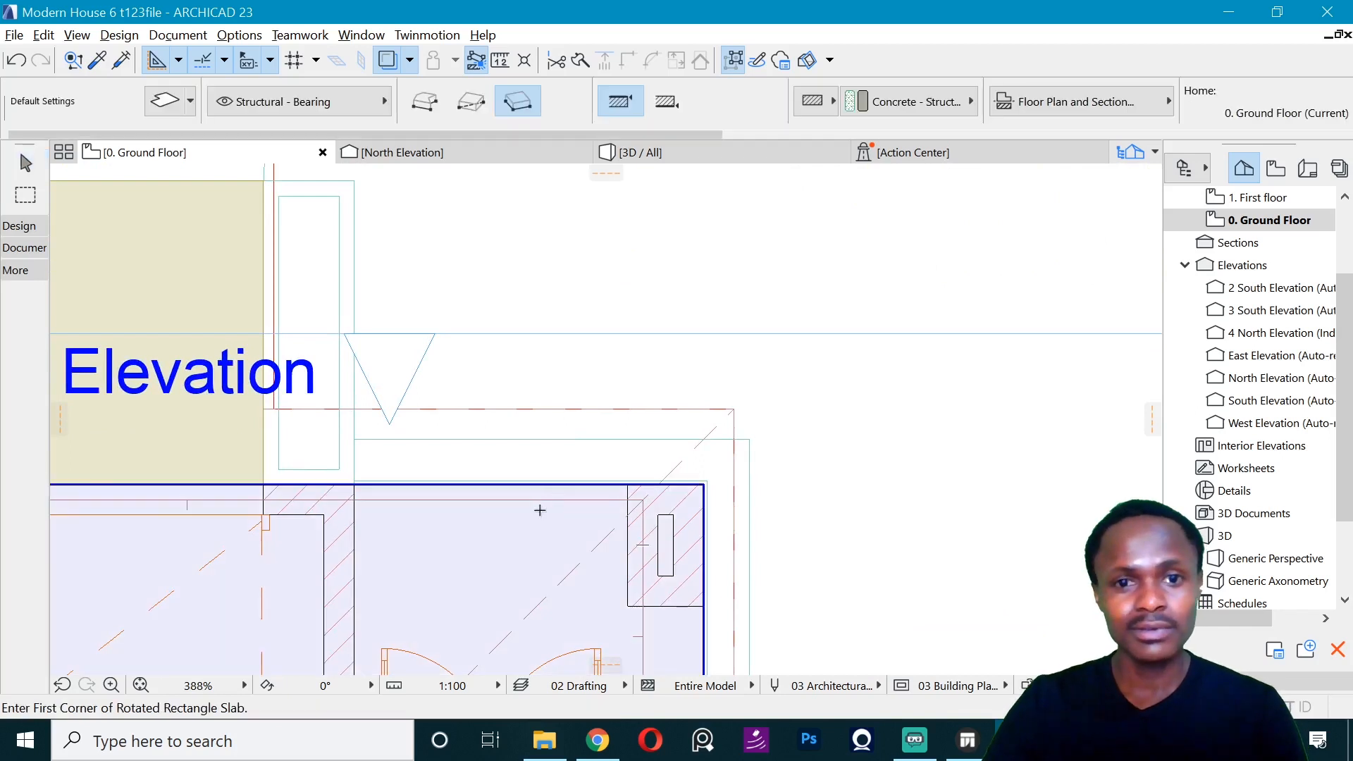
left_click(355, 439)
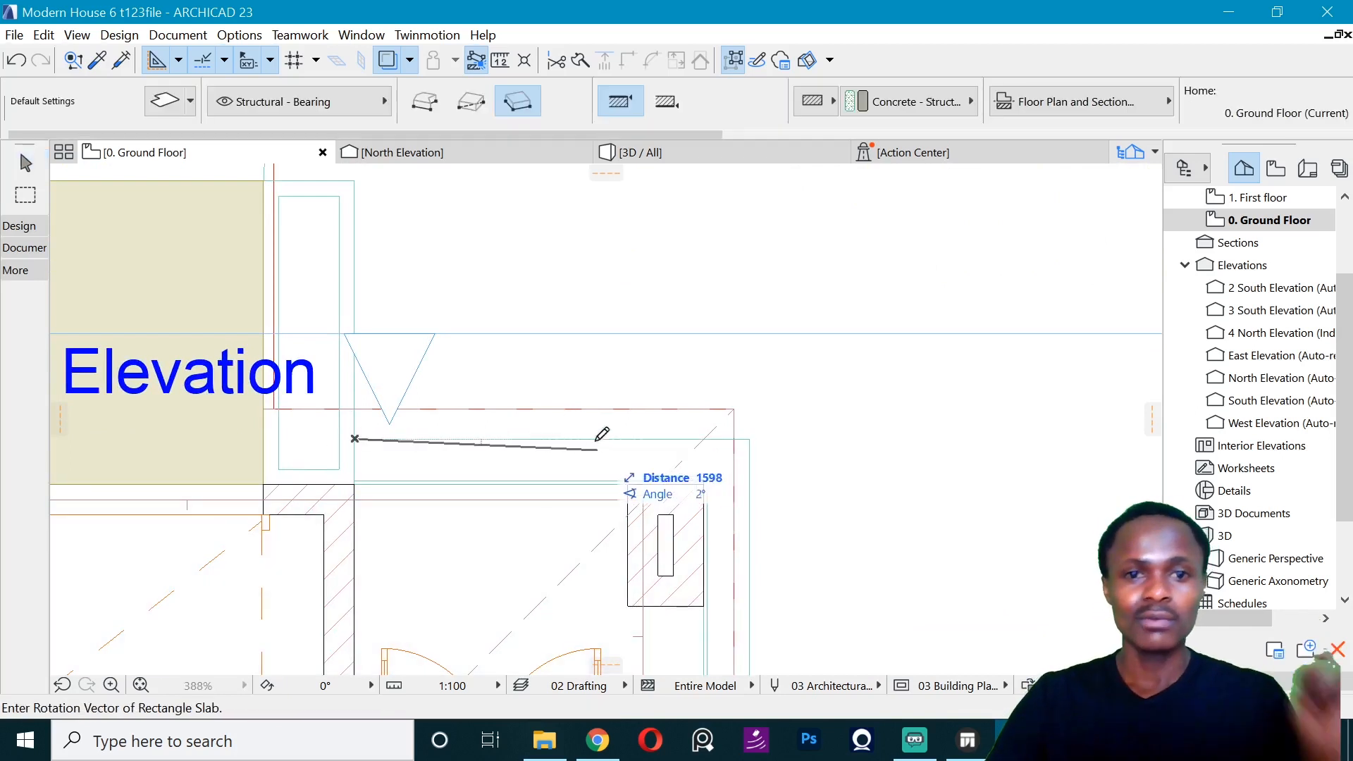
type("1200")
key("Return")
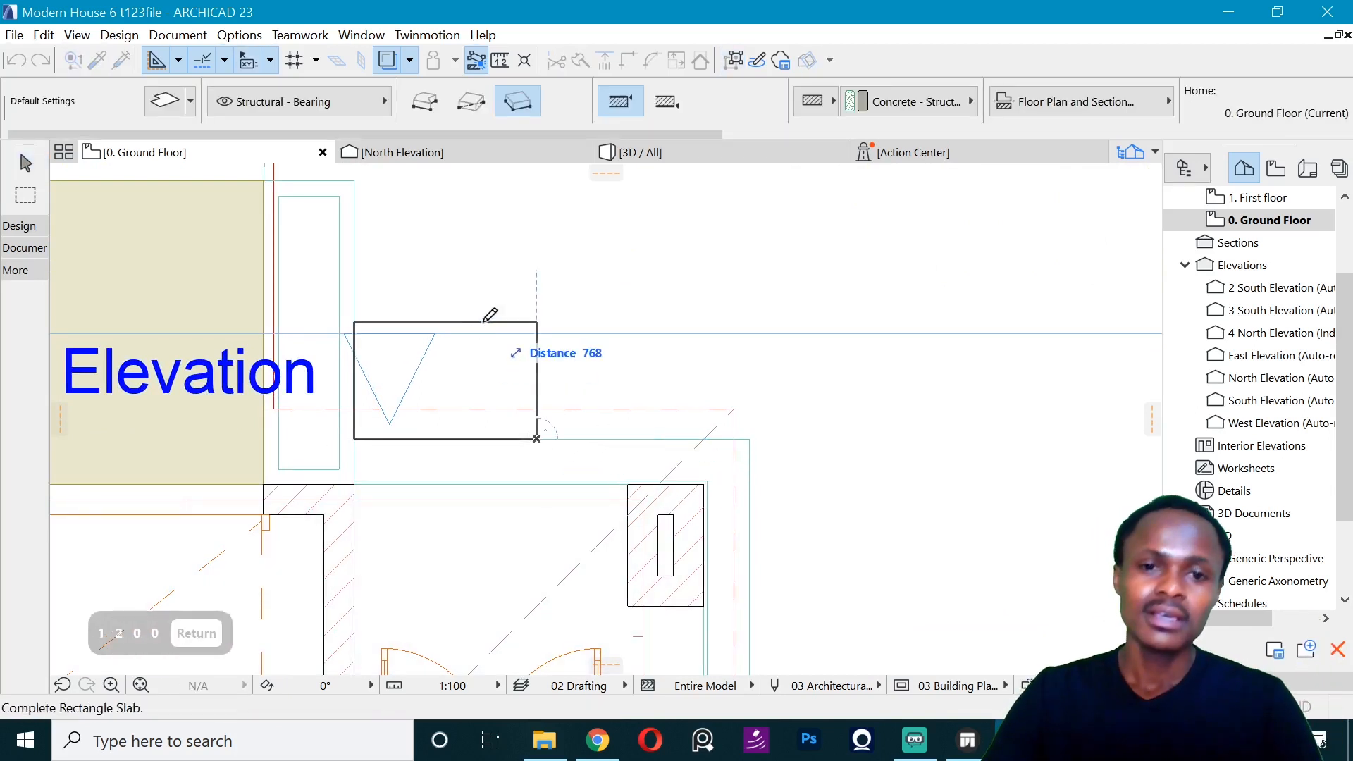
type("1500")
key("Return")
- Move the new slab about 455 mm sideways along the step edge, away from the planter, in front of the double door
scroll(565, 382, "down", 3)
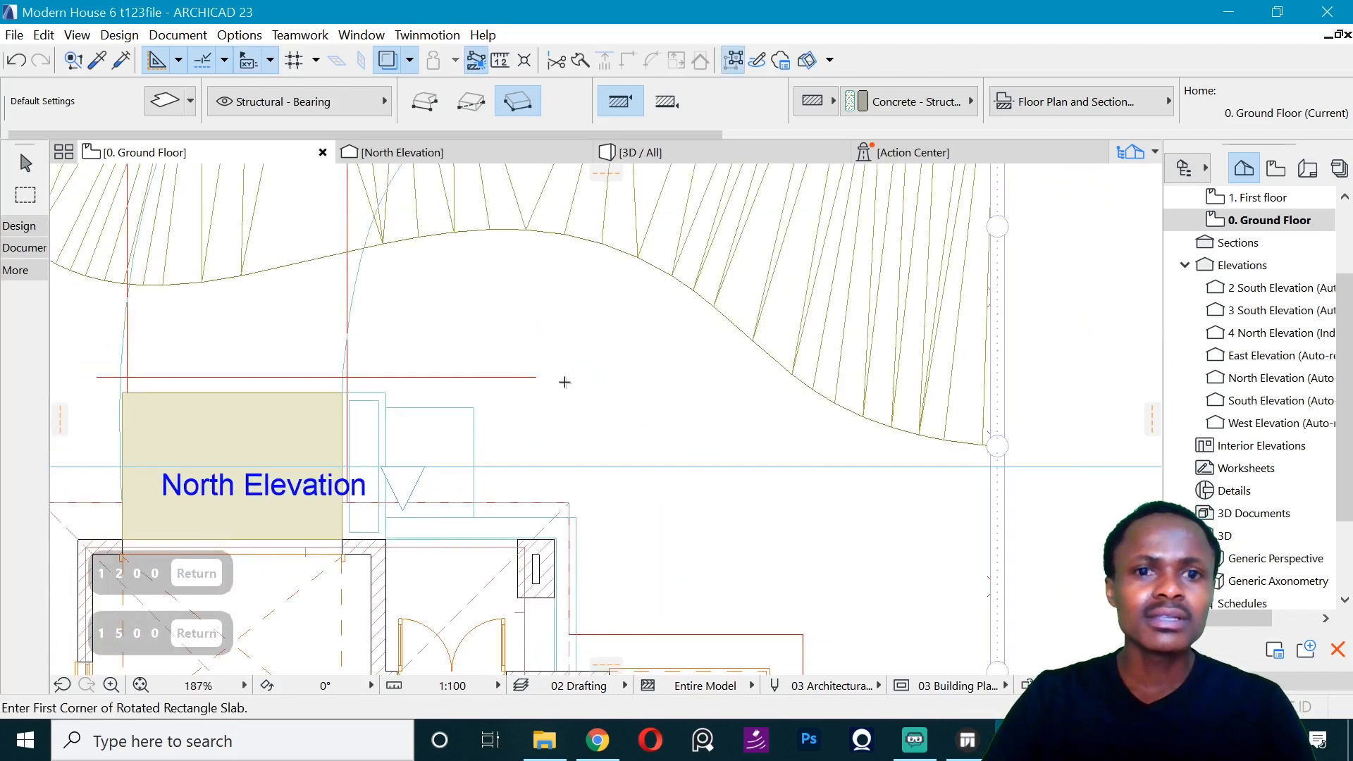
left_click(474, 415, "shift")
key("ctrl+d")
left_click(472, 517)
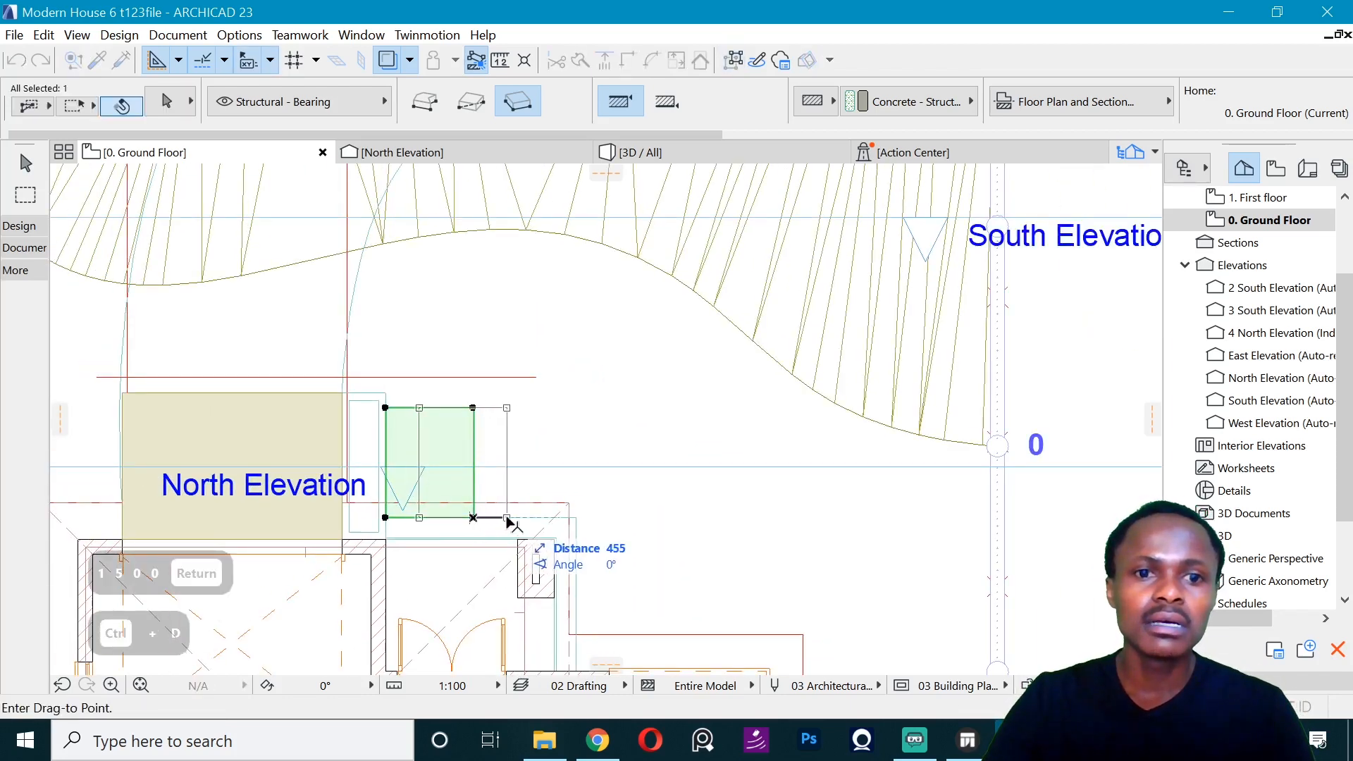
left_click(506, 517)
key("ctrl+d")
left_click(506, 517)
key("Escape")
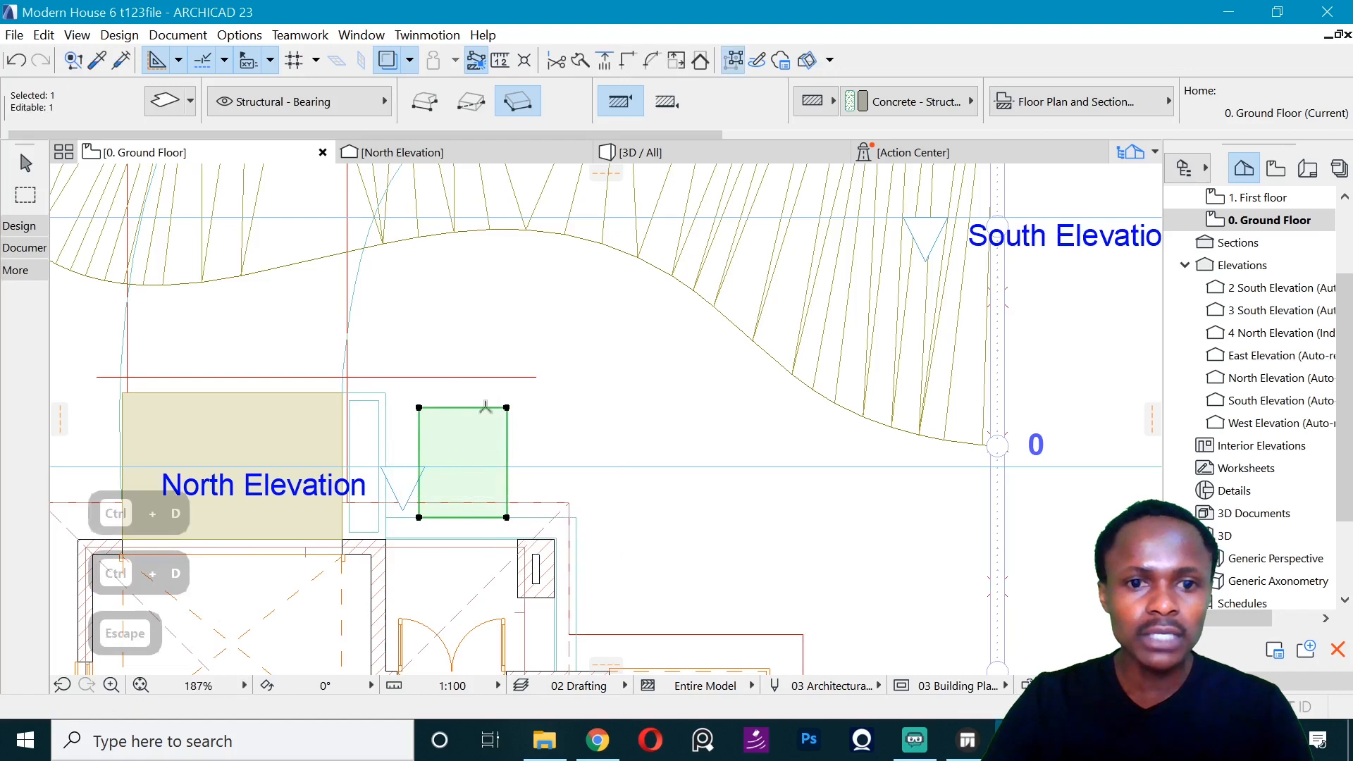
- Offset the slab's outer edge inward by 300 mm and move the slab 50 mm away from the entrance step
left_click(486, 407)
left_click(581, 543)
left_click(151, 182)
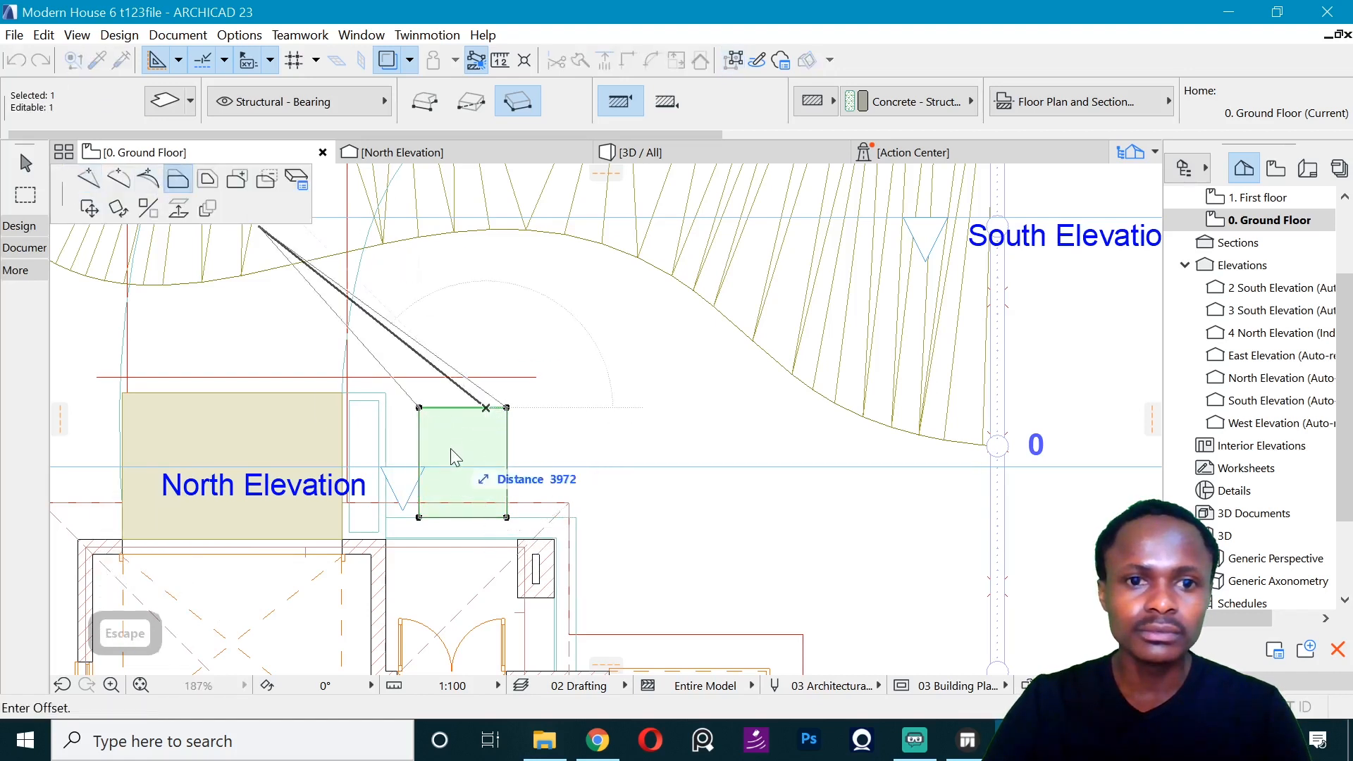
type("300")
key("Return")
left_click(506, 517)
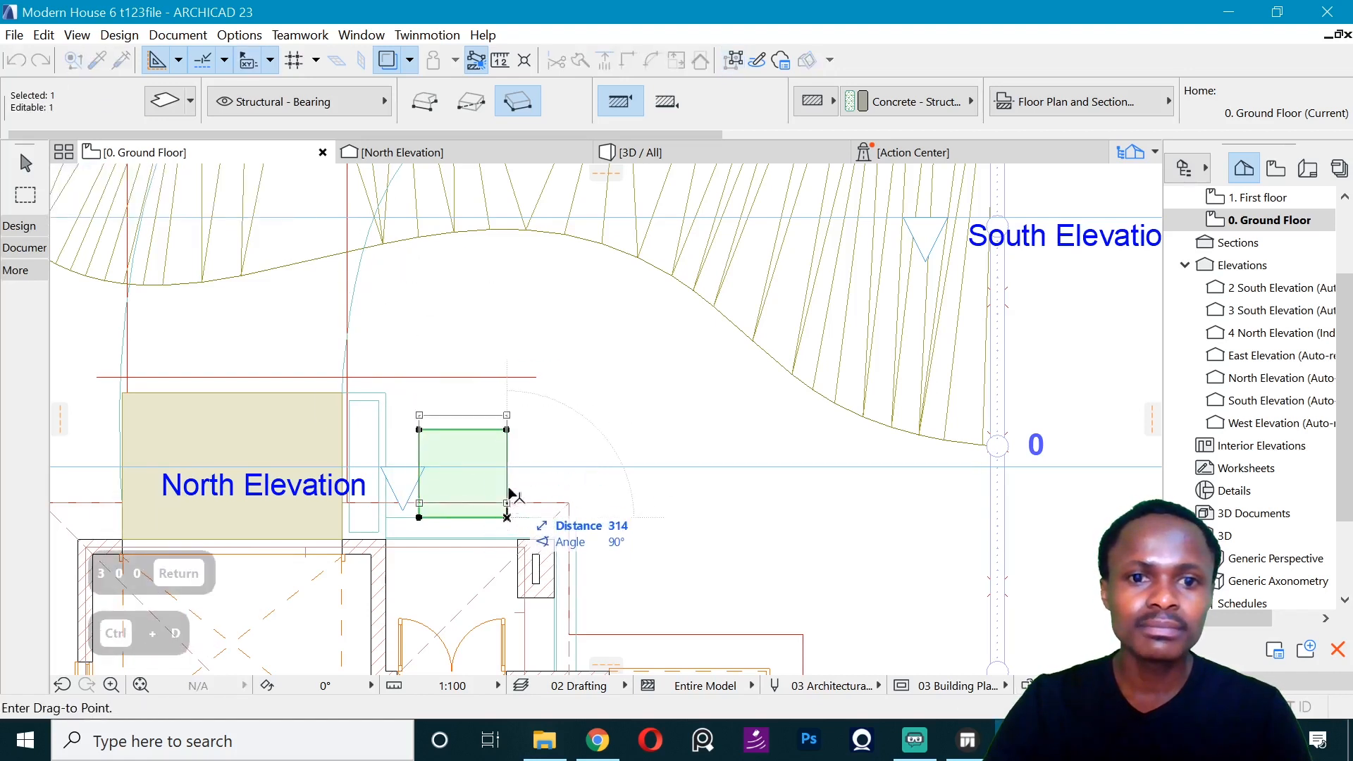
key("shift+Tab")
type("50")
key("Return")
- Copy the slab twice in a row outward from the entrance, leaving narrow gaps between slabs and undoing the misplaced copy
key("ctrl+d")
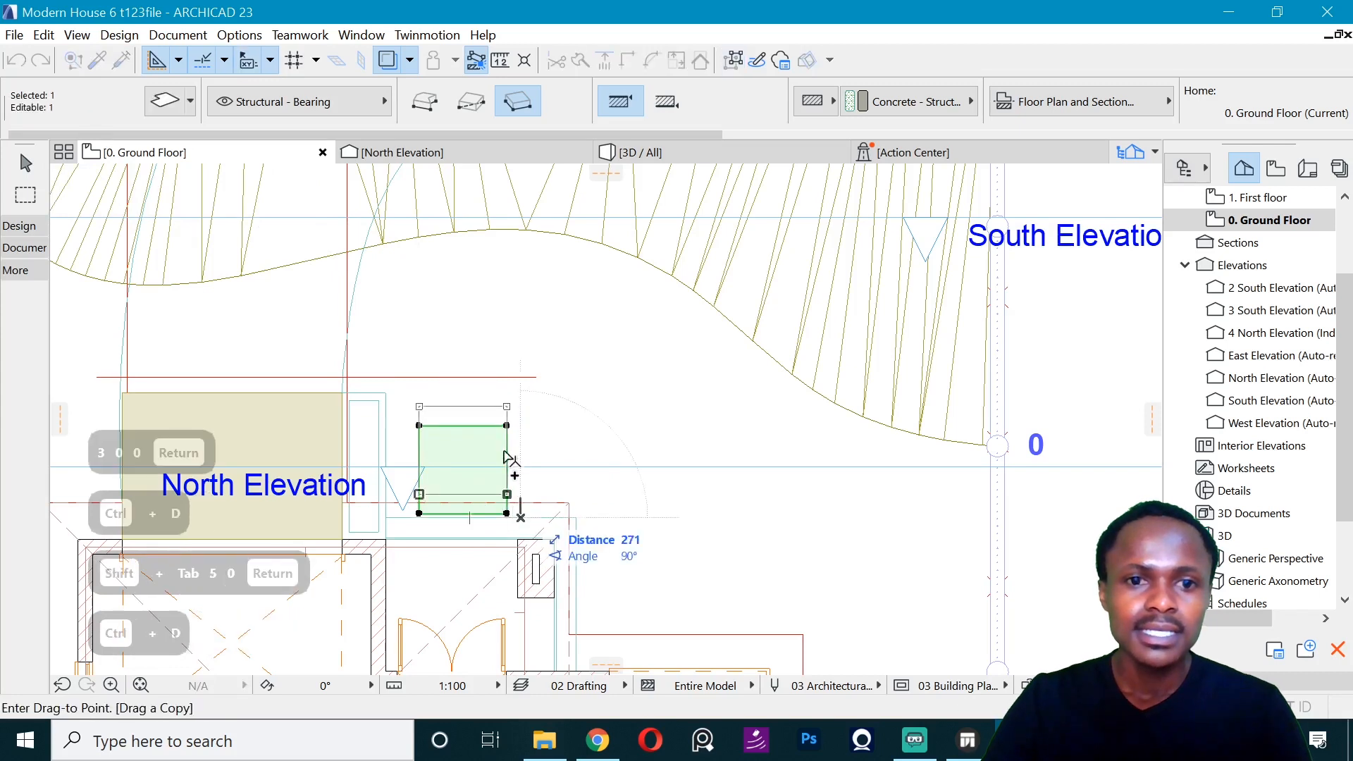
key("ctrl+z")
key("ctrl+d")
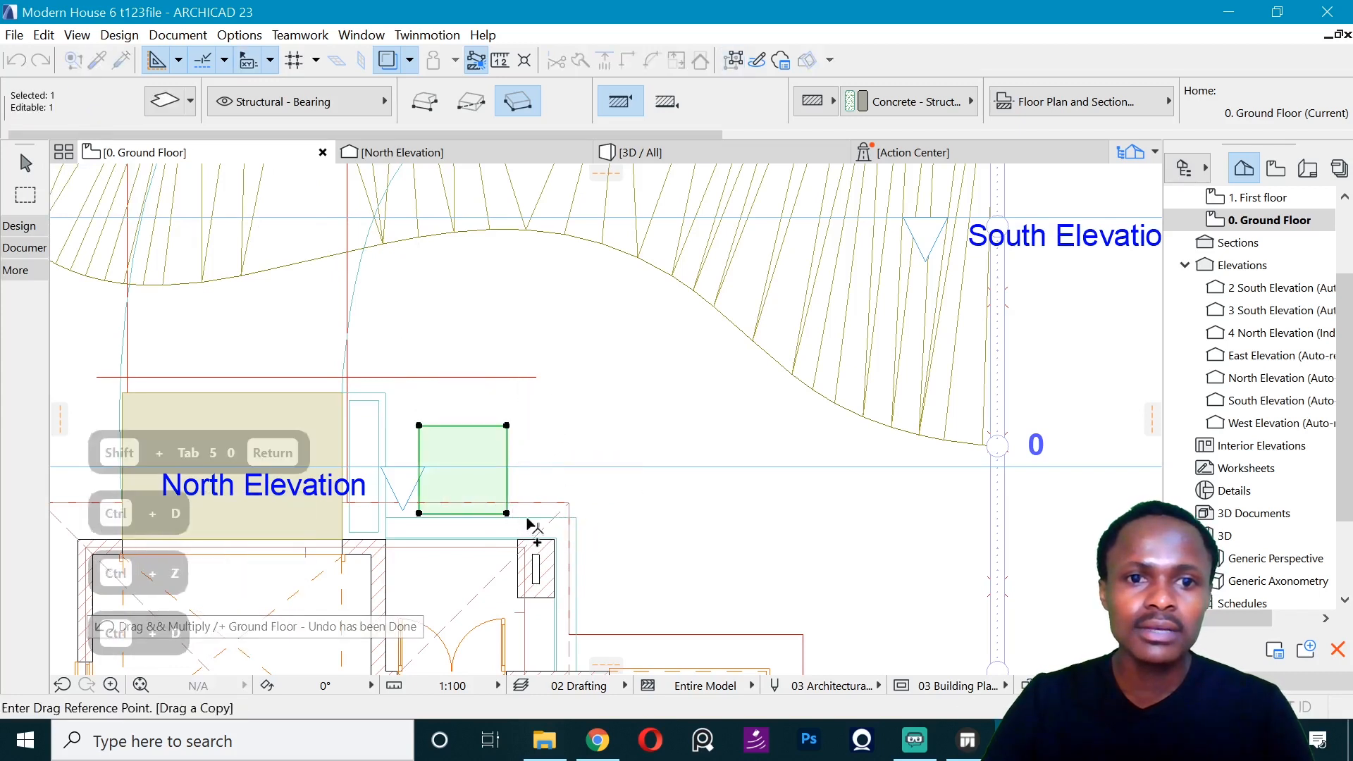
left_click(506, 513)
left_click(506, 423)
key("ctrl+d")
left_click(543, 517)
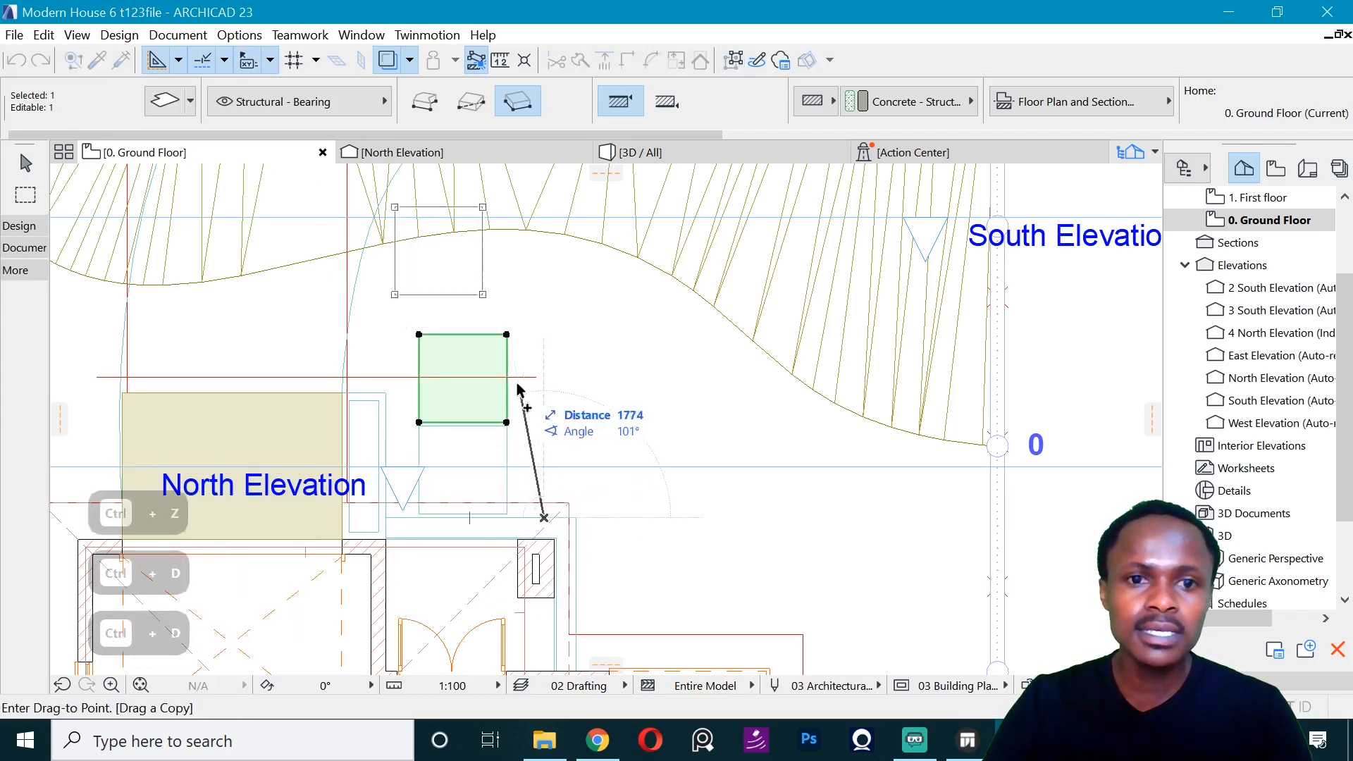
left_click(508, 423)
key("Escape")
scroll(568, 404, "down", 4)
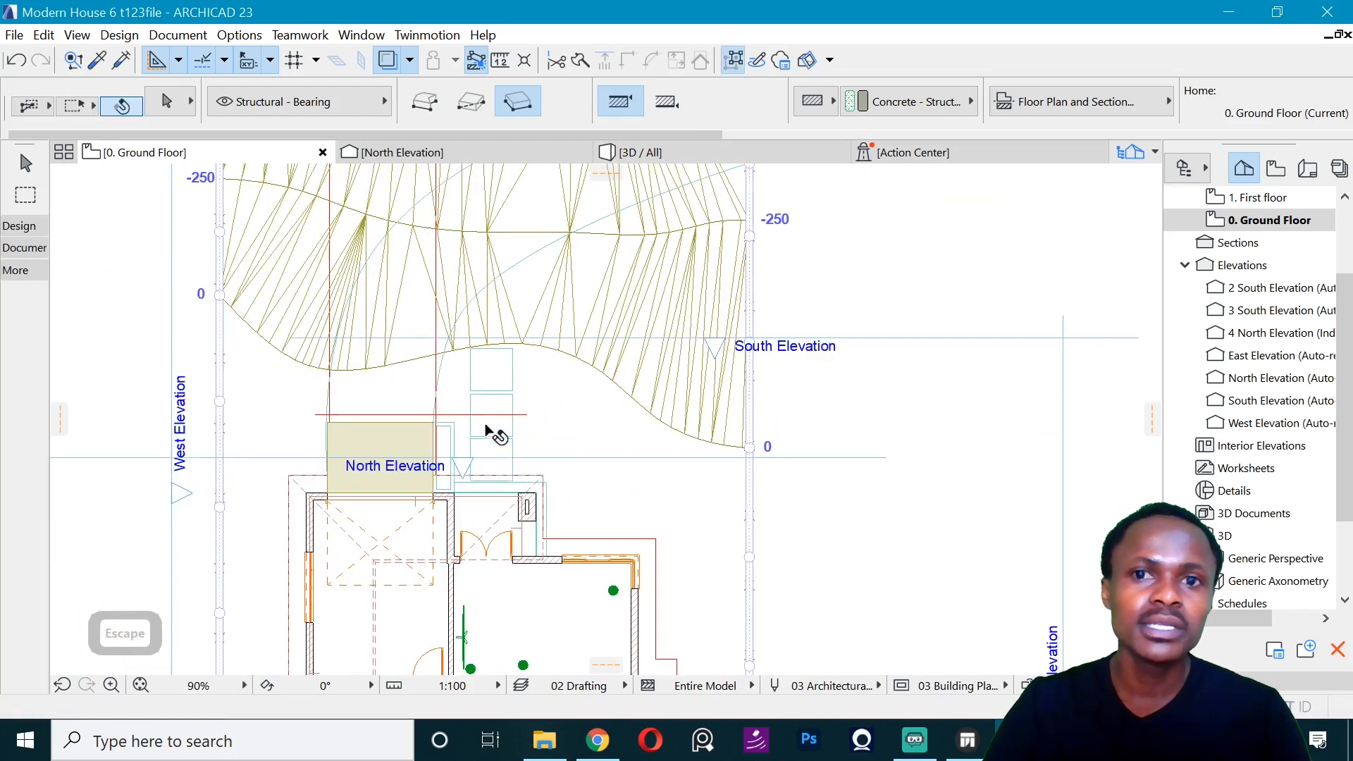
- Set the three entrance paving slabs to 25 mm thickness and -300 mm elevation from the Ground Floor
left_click(491, 440, "shift")
left_click(491, 427, "shift")
left_click(491, 391, "shift")
scroll(635, 113, "right", 3)
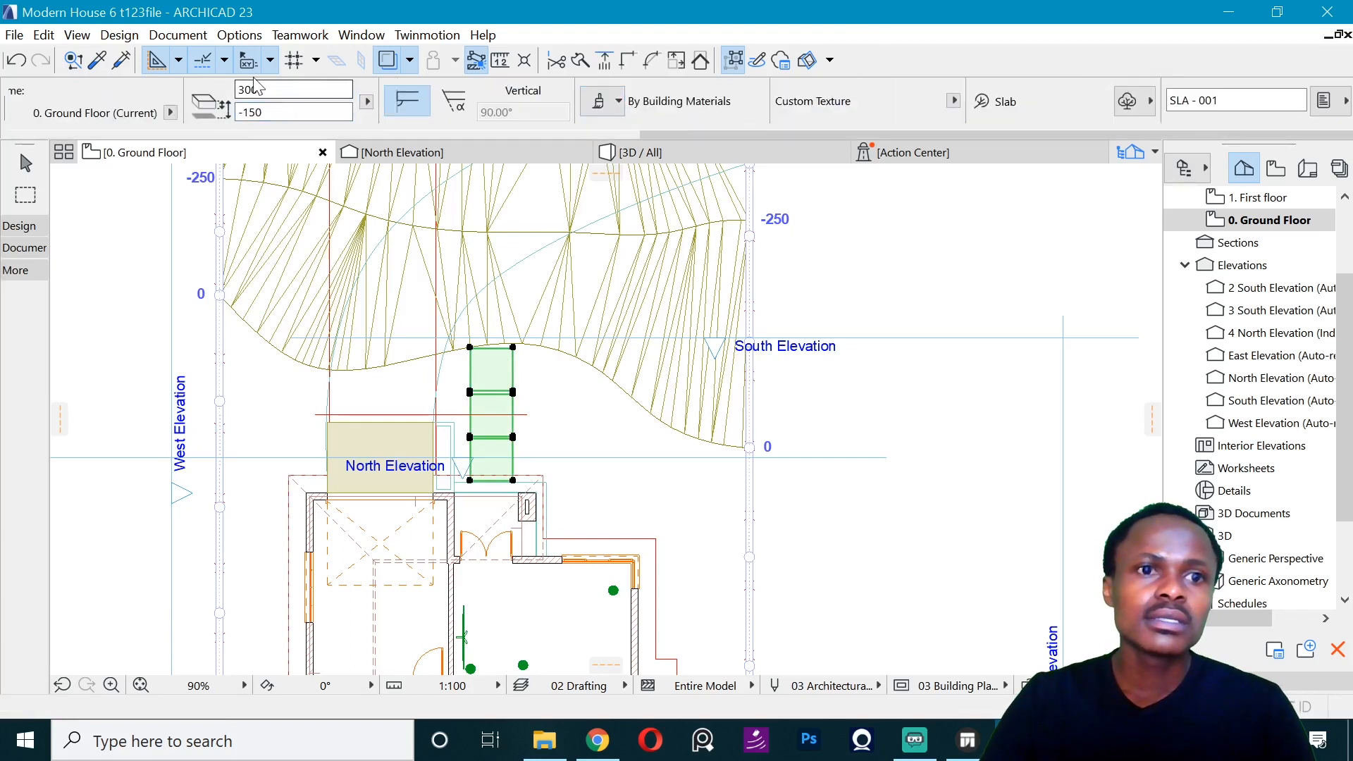
key("ctrl+t")
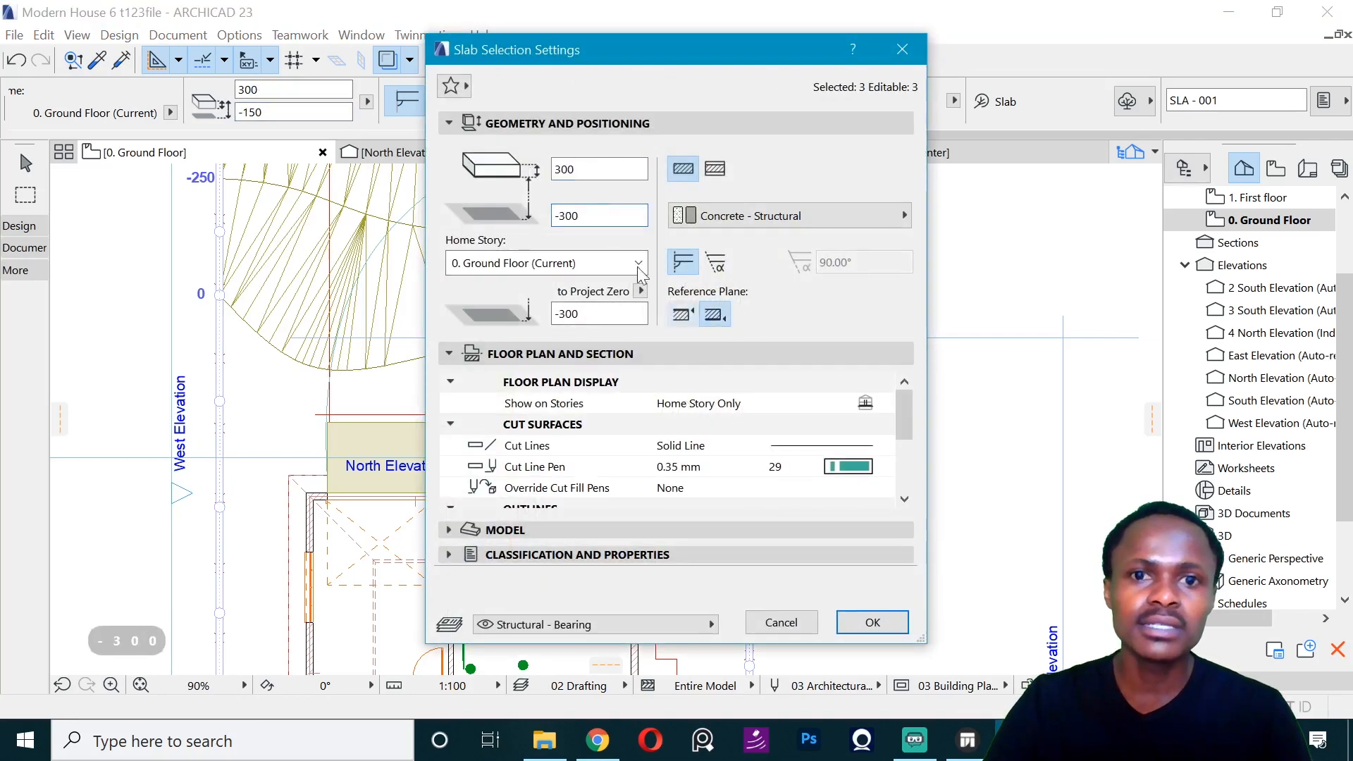
type("25")
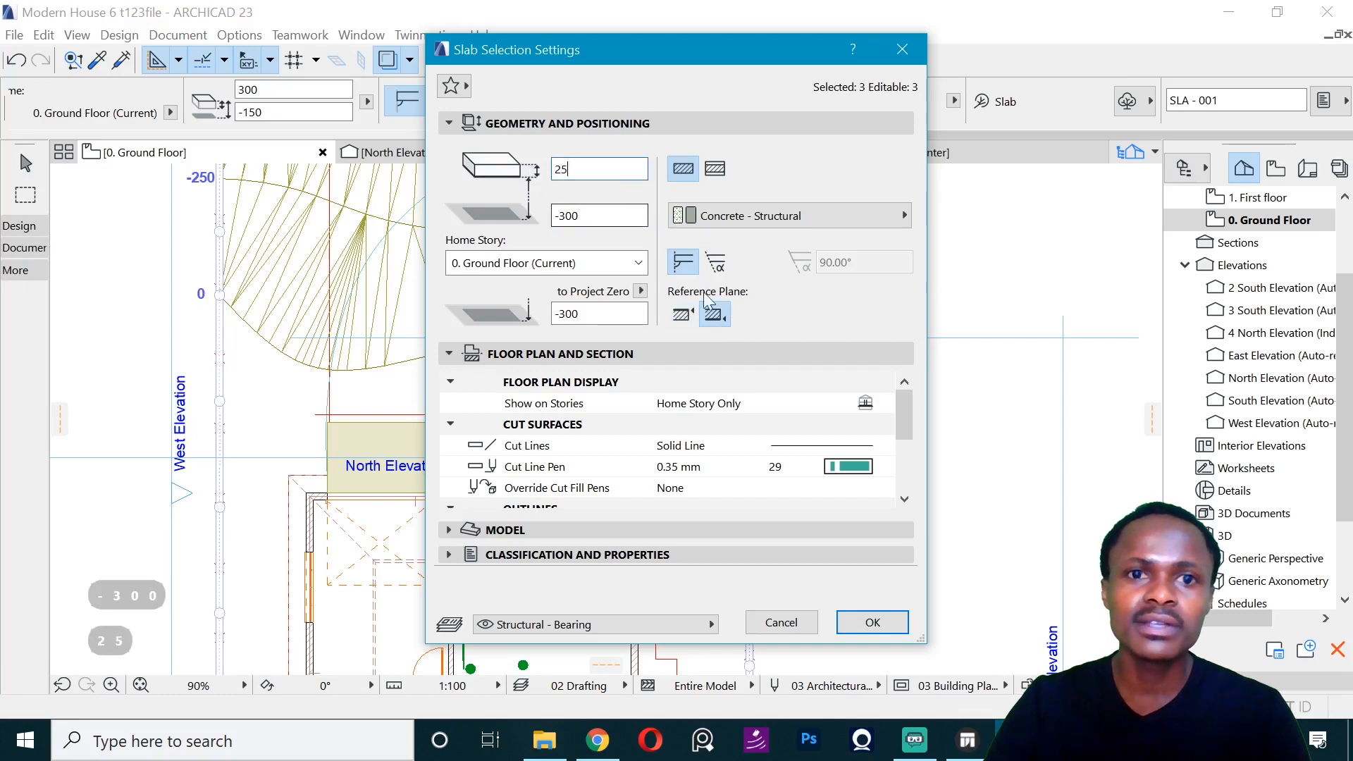
key("Return")
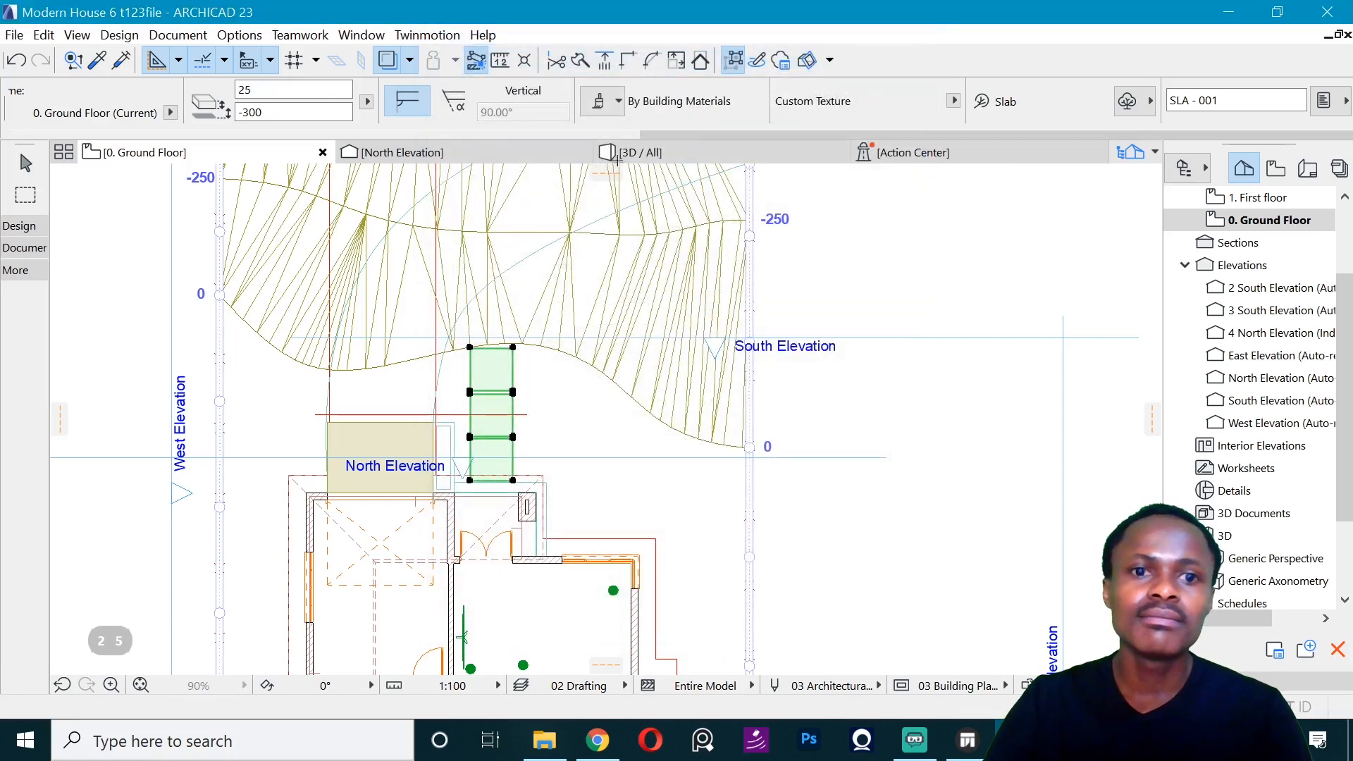
- Check the paving slabs in the 3D view and send the updated model to Twinmotion through DirectLink
left_click(616, 158)
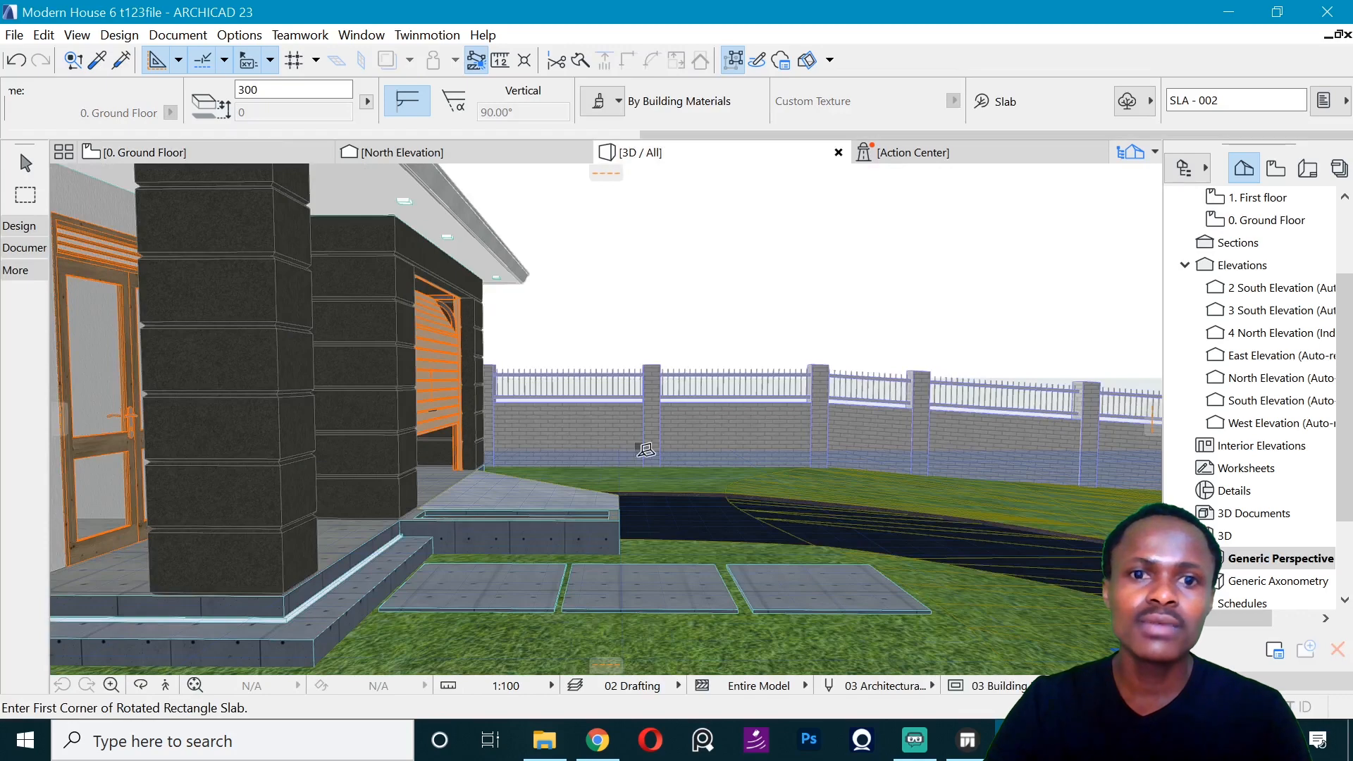
key("Escape")
middle_click_drag(692, 427, 543, 439)
left_click(427, 35)
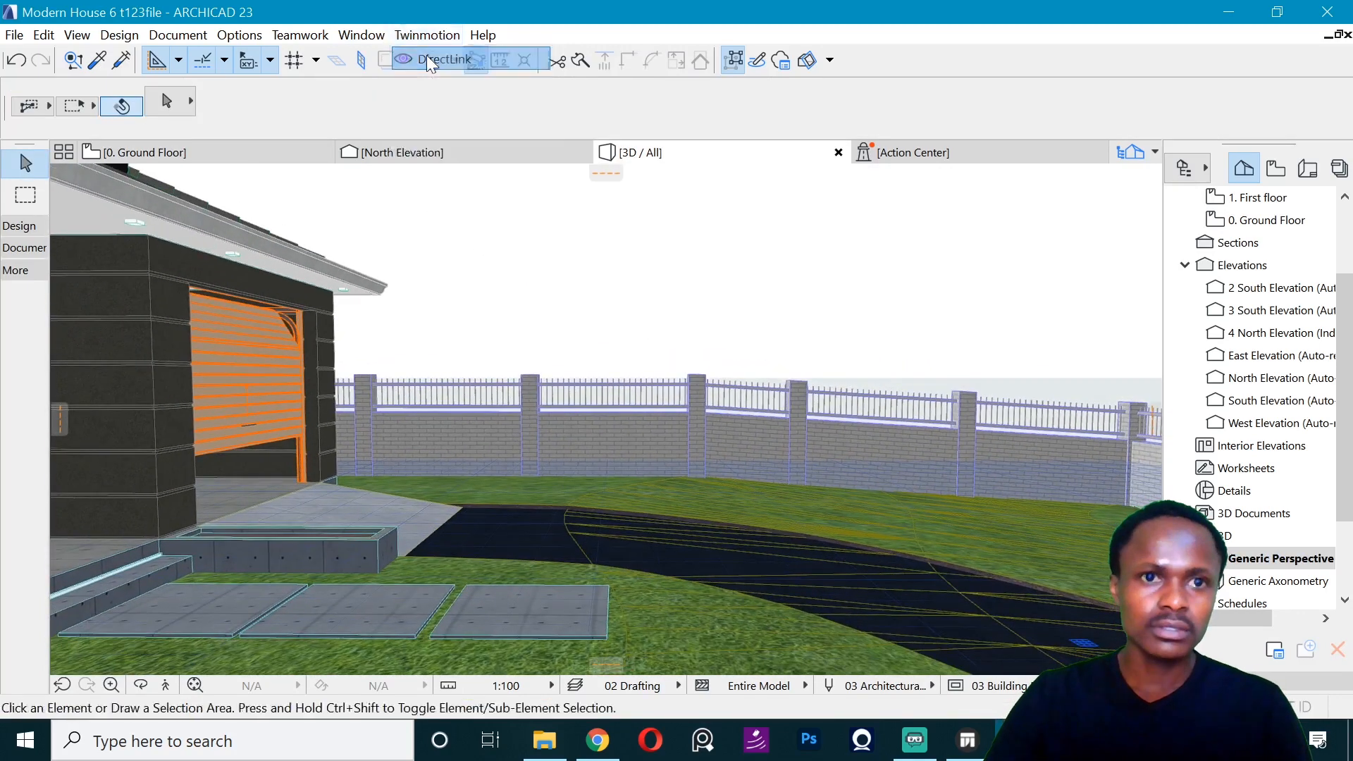
left_click(425, 55)
key("Escape")
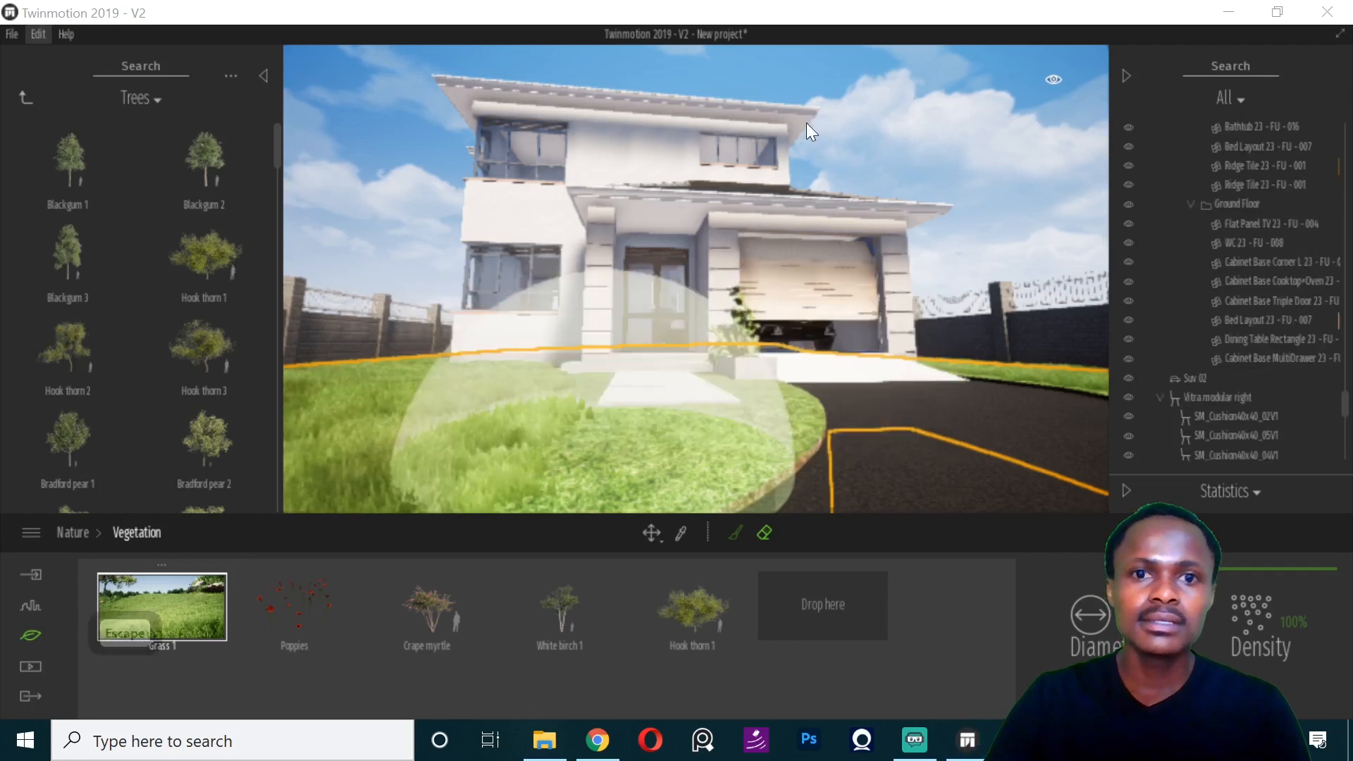
- View the house in the preset standard views and return to the perspective view
key("6")
key("5")
key("4")
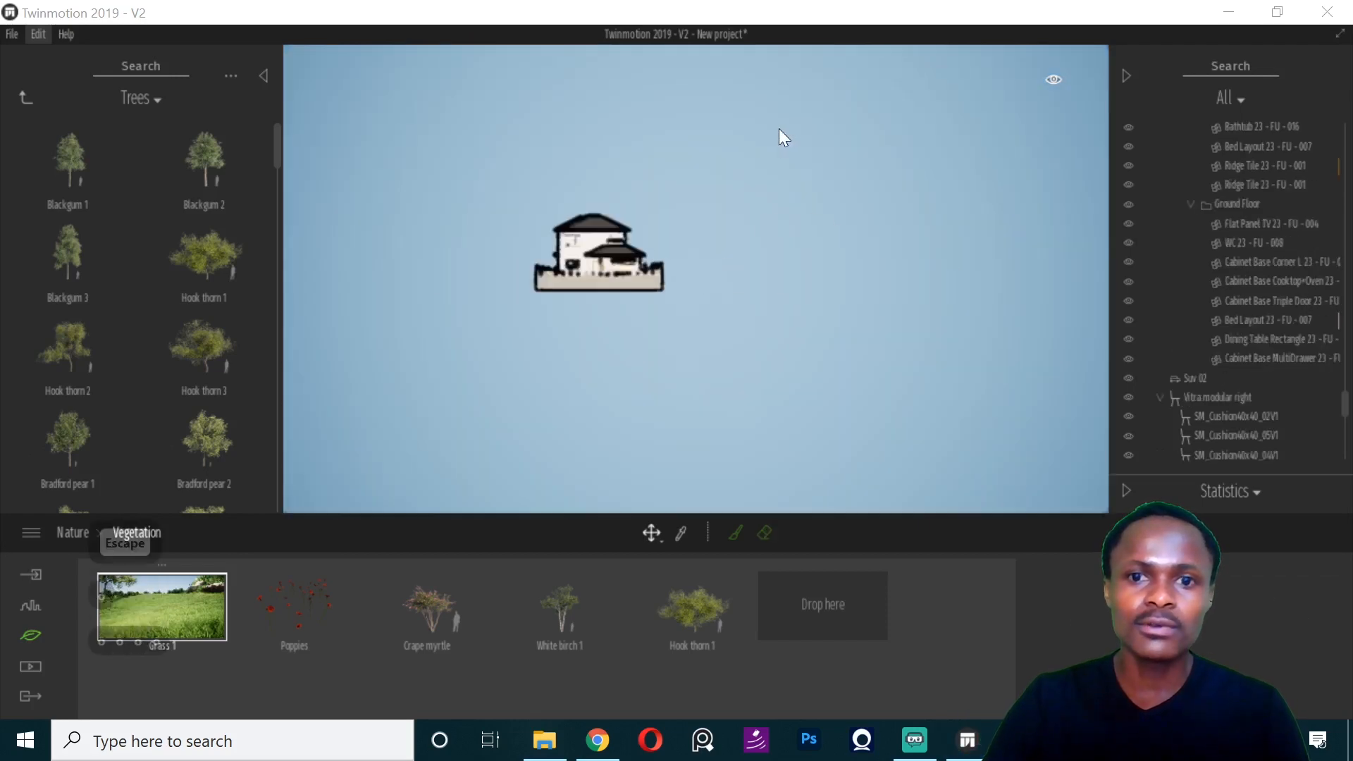
key("3")
key("2")
key("1")
key("1")
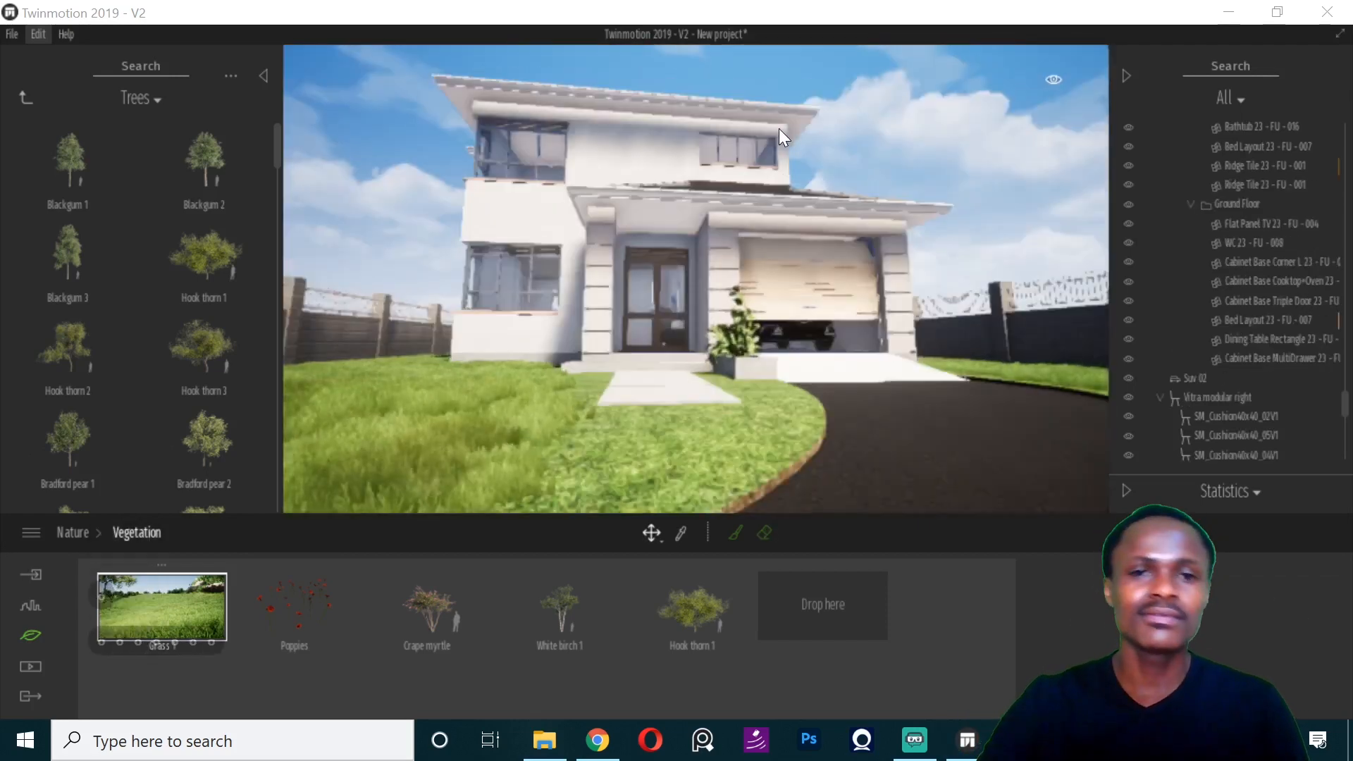
- Collapse both side panels and examine the front facade and entrance paving from a higher viewpoint
left_click(737, 146)
left_click(1125, 73)
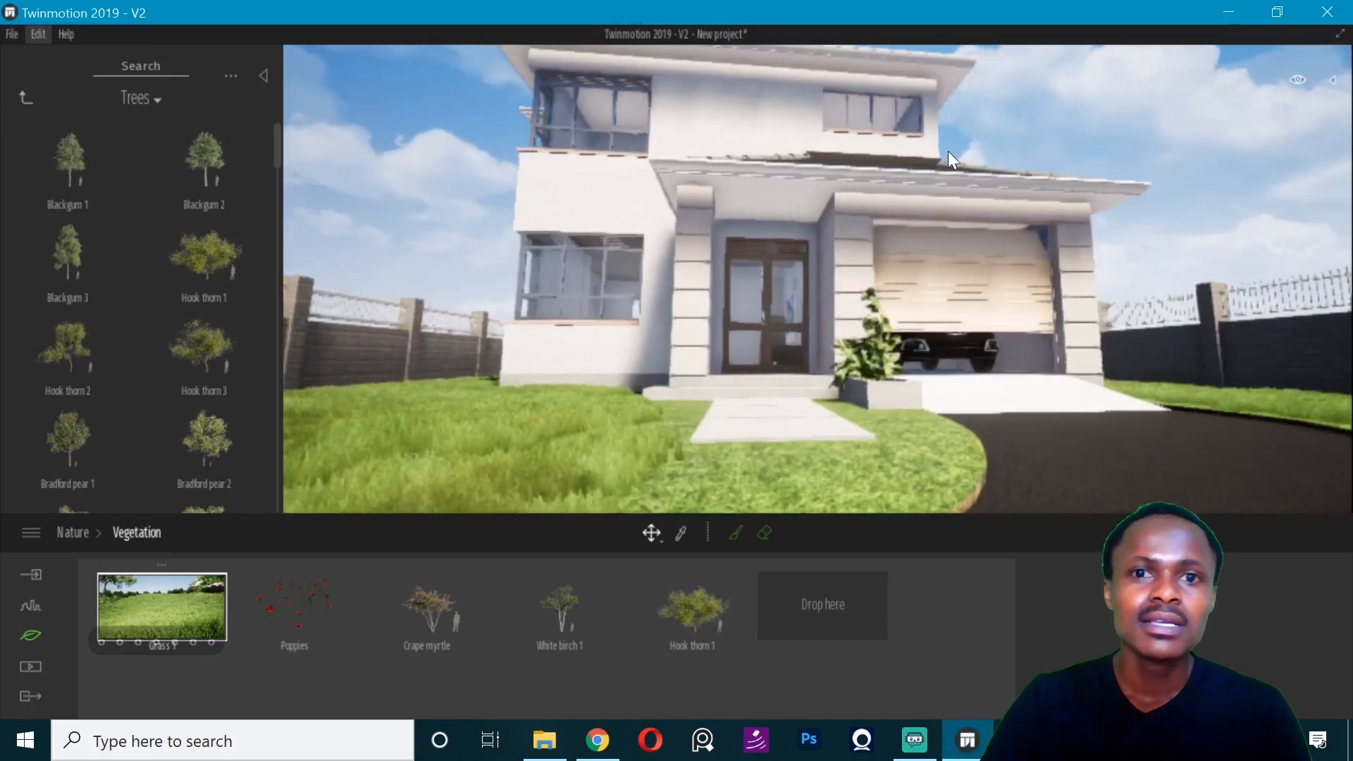
middle_click_drag(949, 151, 946, 296)
scroll(913, 146, "down", 2)
mouse_move(913, 146)
middle_mouse_down()
mouse_move(913, 211)
mouse_move(913, 158)
middle_mouse_up()
left_click(263, 73)
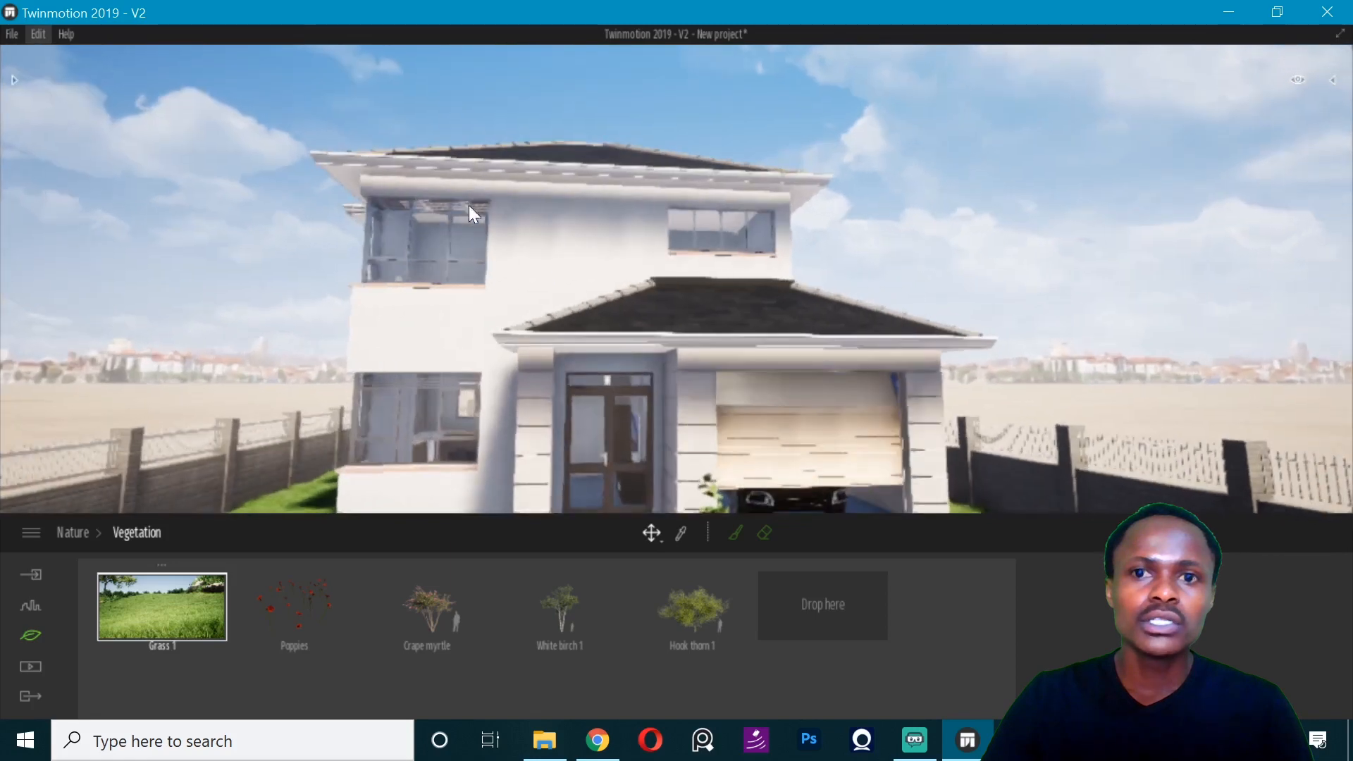
scroll(488, 188, "down", 2)
key("q")
middle_click_drag(529, 238, 607, 289)
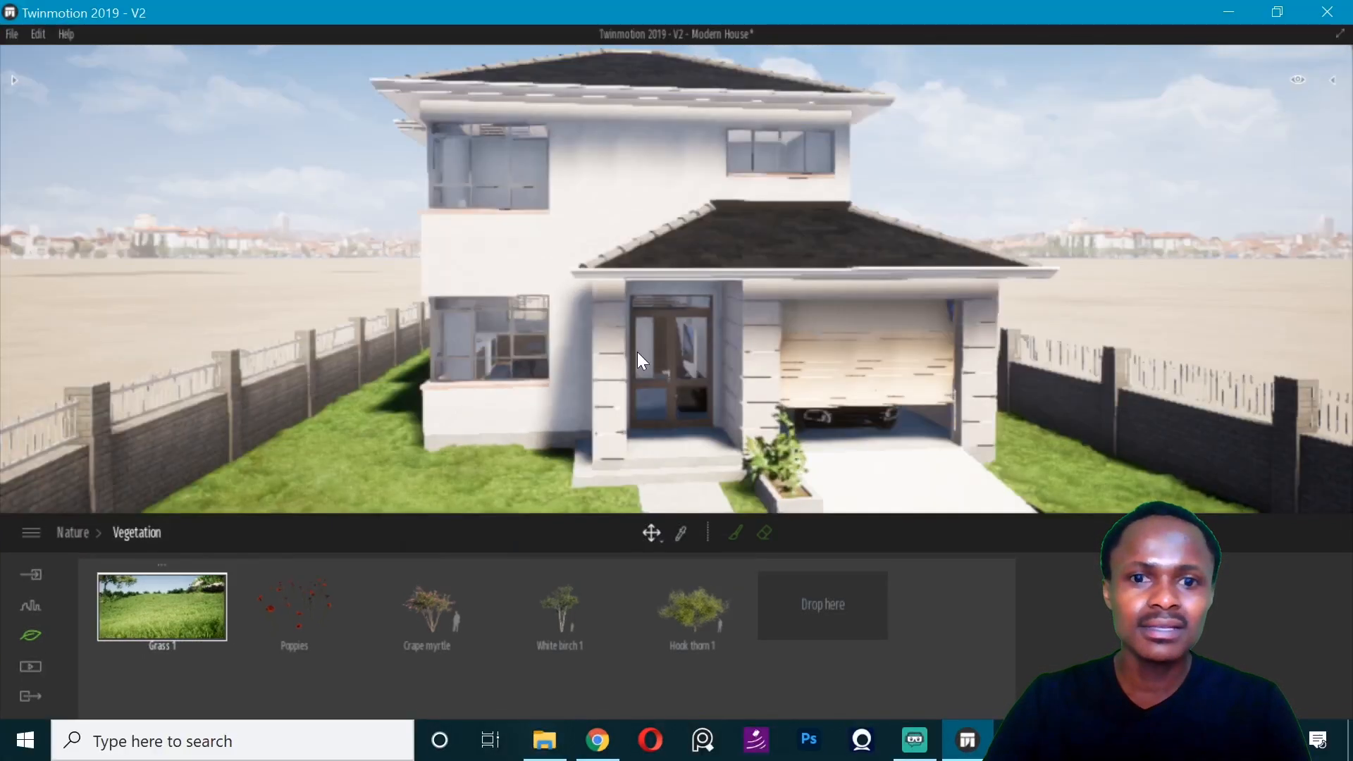
scroll(645, 341, "up", 3)
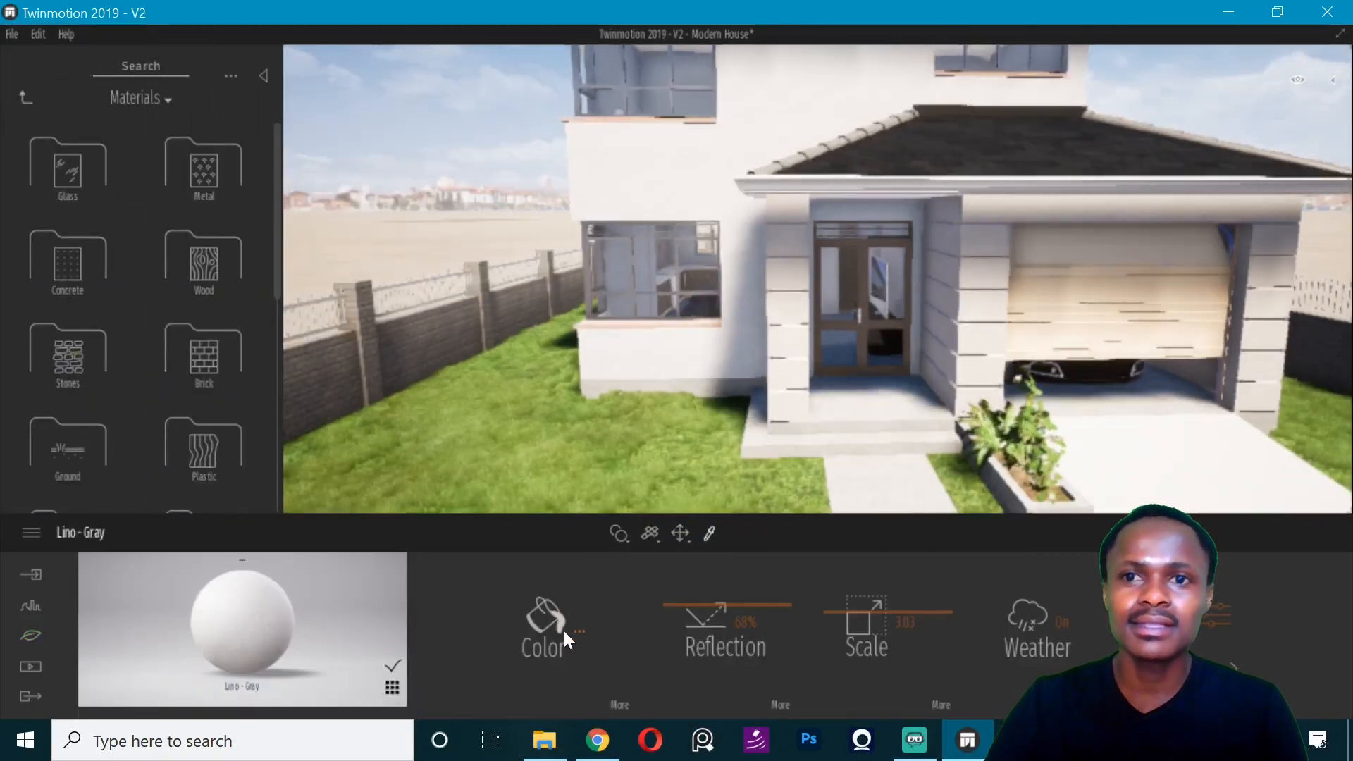
left_click(556, 631)
left_click_drag(663, 256, 669, 284)
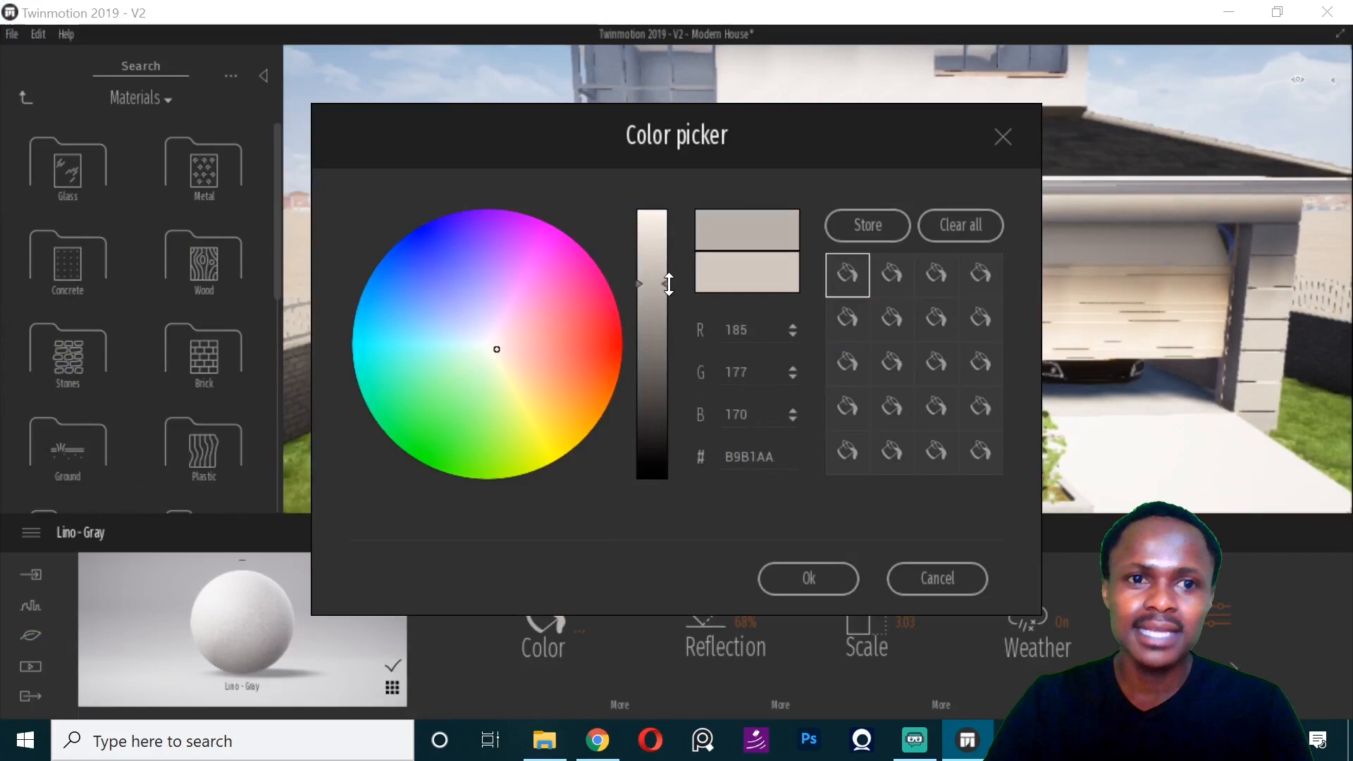
left_click(1001, 139)
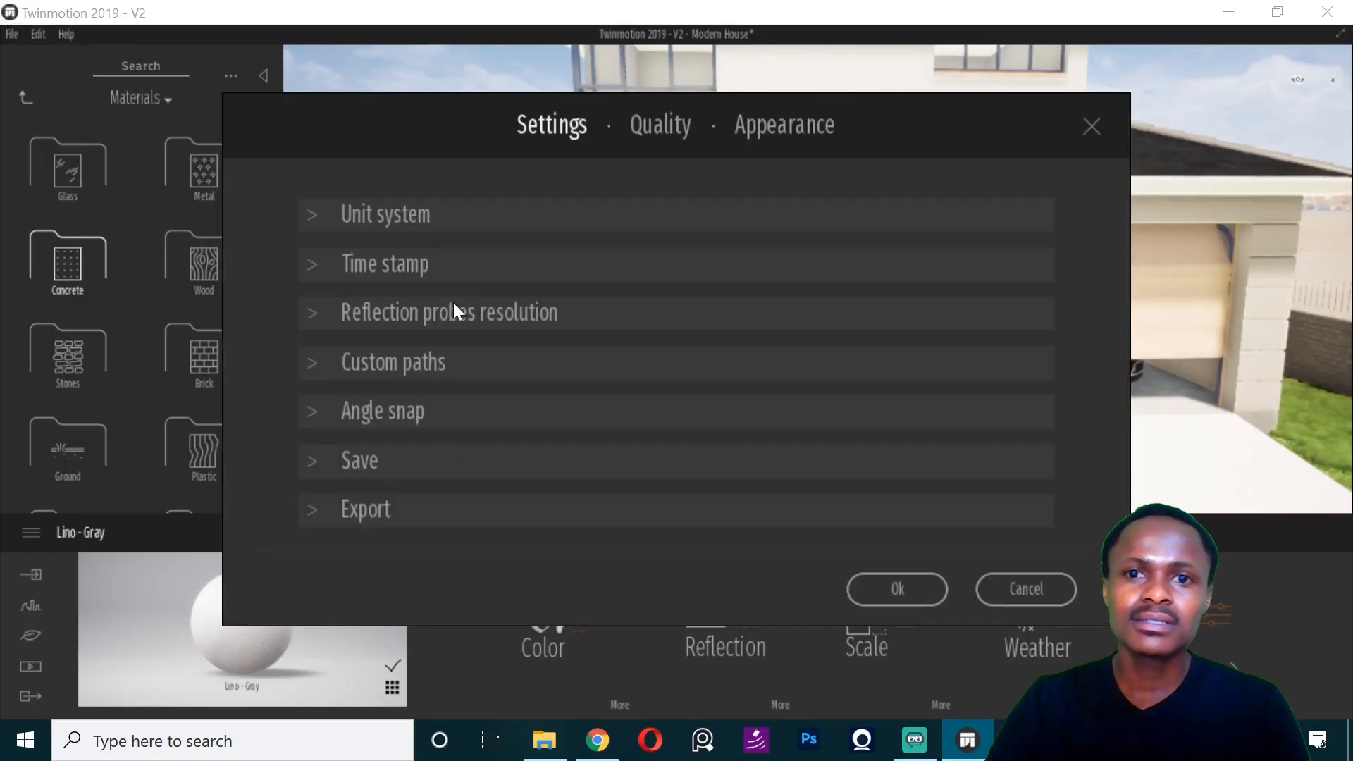
- Open the Quality settings in the preferences
left_click(659, 125)
left_click(517, 415)
left_click(916, 753)
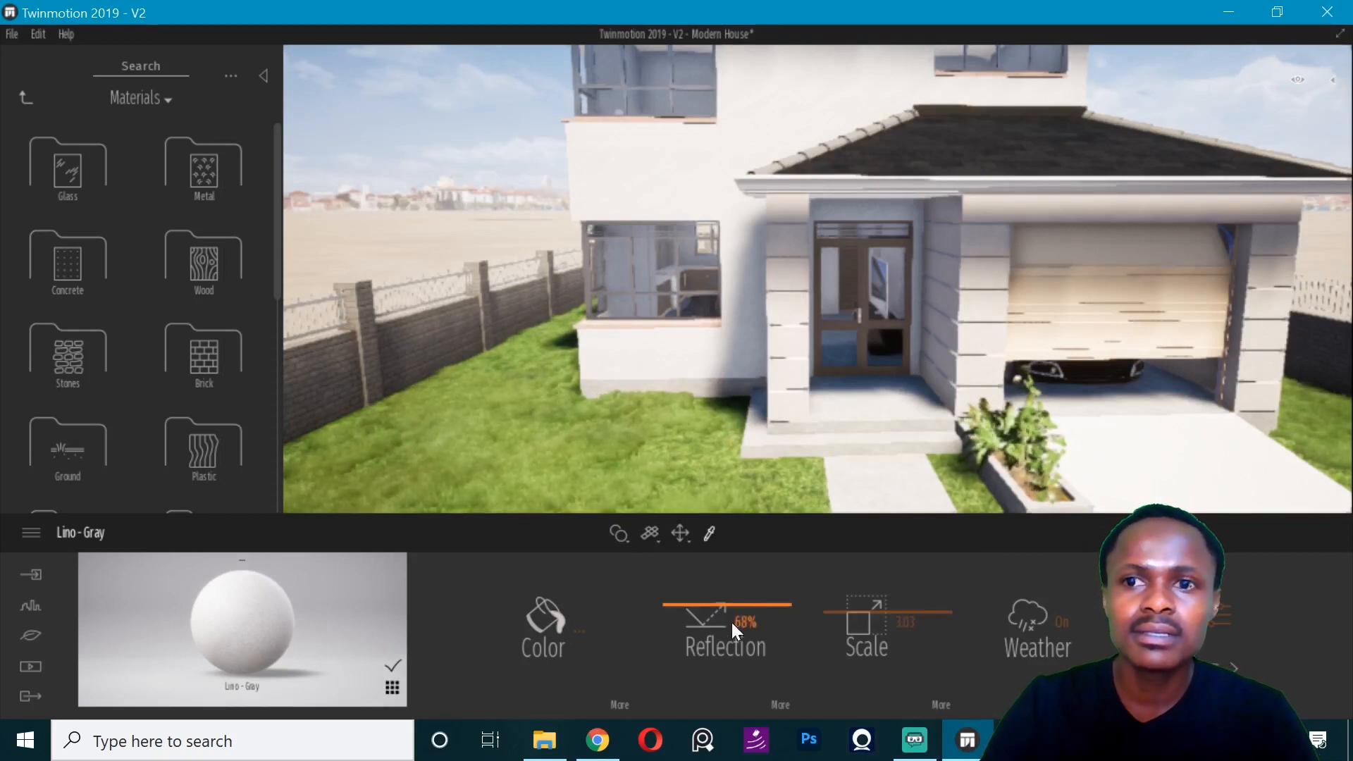
- Darken the Lino - Gray cladding on the entrance pillars to color 97918B and set its scale to 4
left_click(593, 620)
left_click_drag(663, 282, 653, 307)
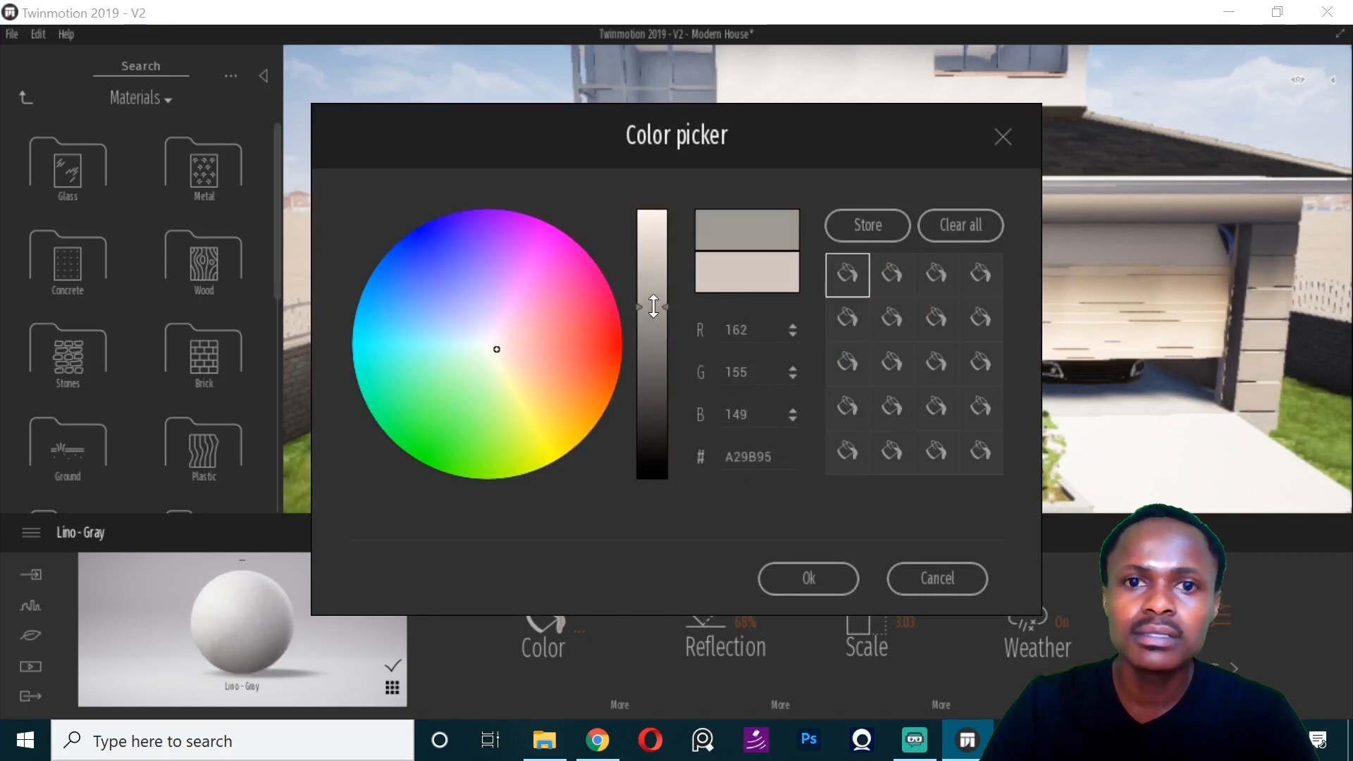
left_click(804, 579)
scroll(807, 323, "up", 5)
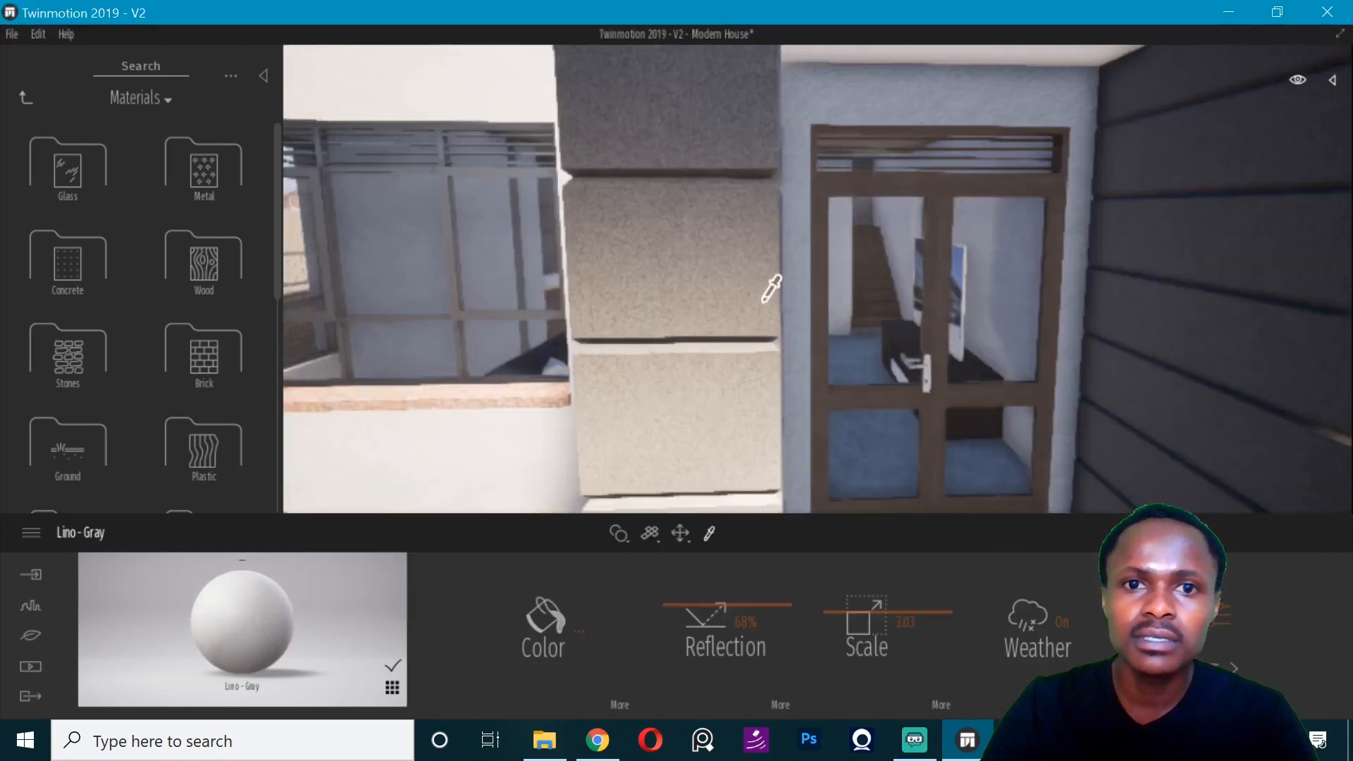
left_click_drag(845, 592, 820, 607)
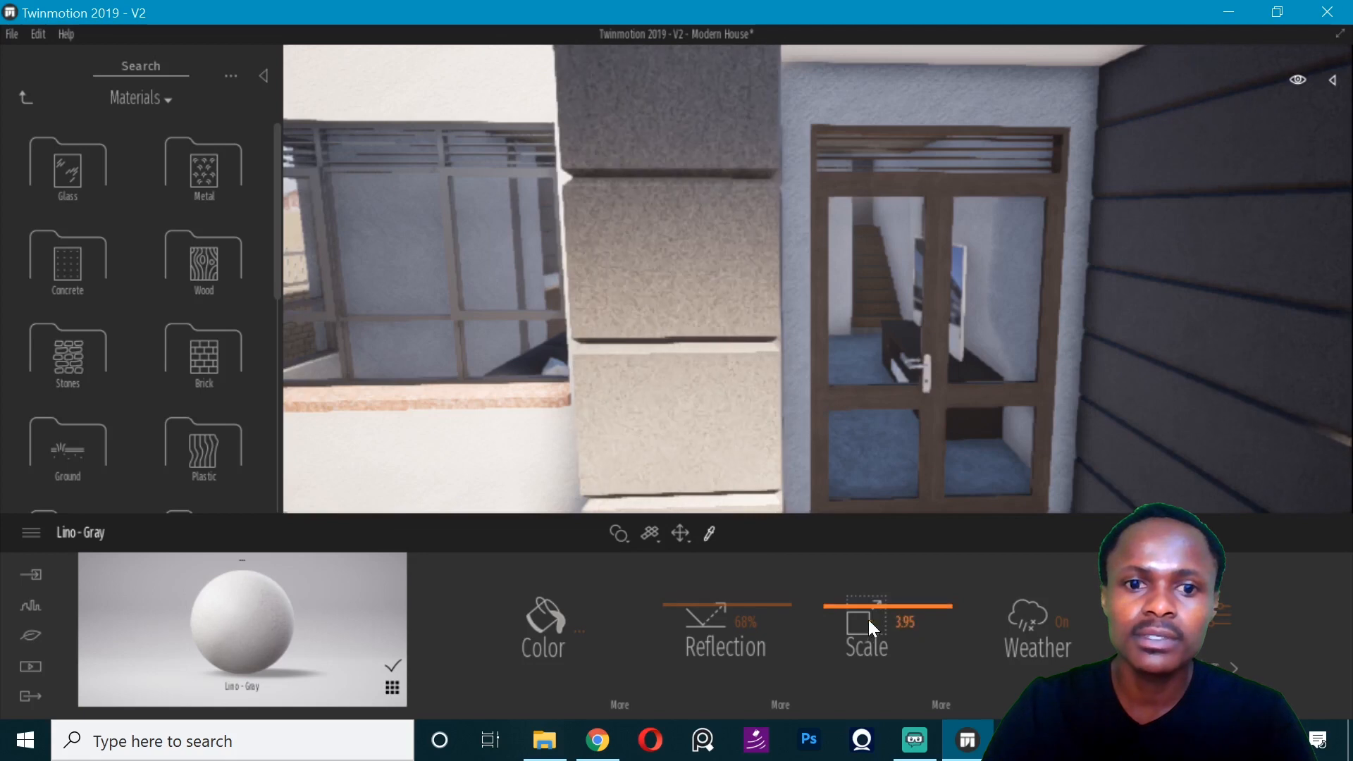
type("4")
key("Return")
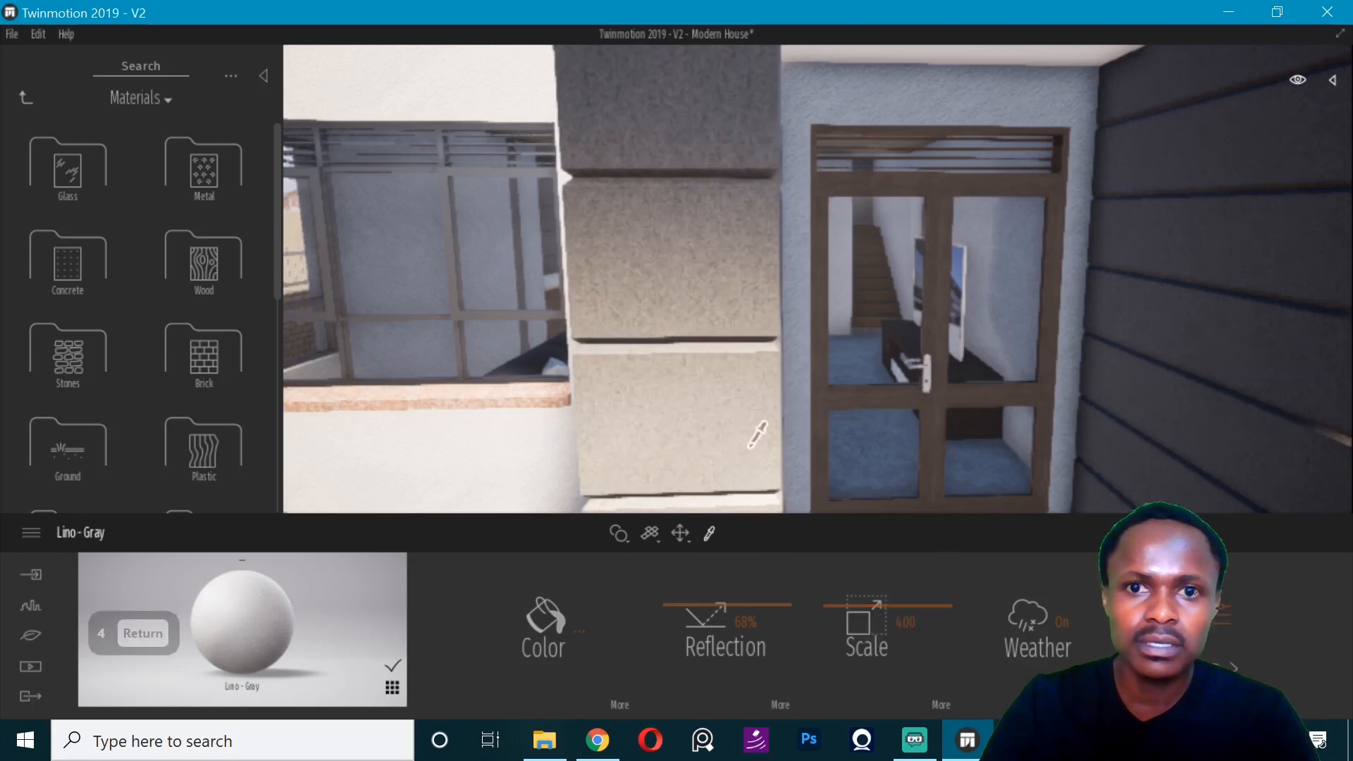
left_click(583, 630)
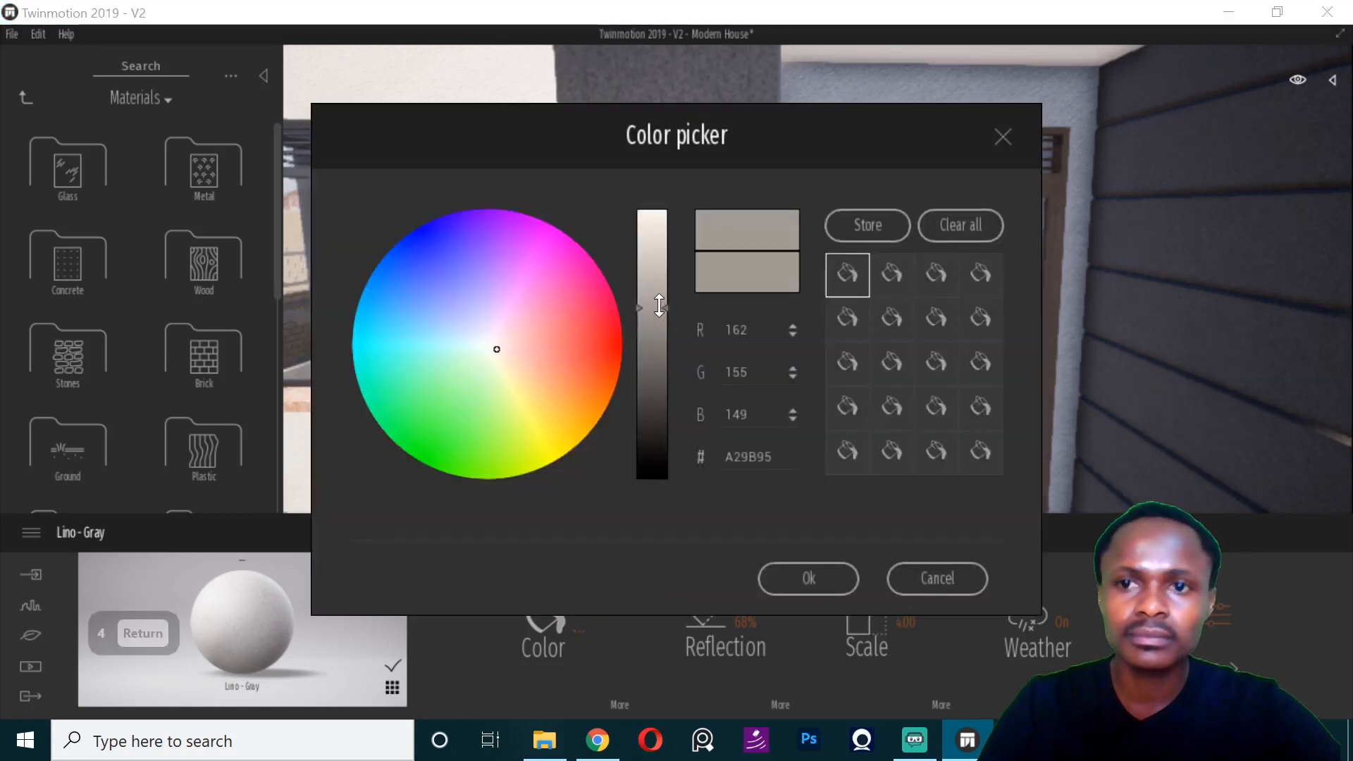
left_click_drag(660, 305, 663, 321)
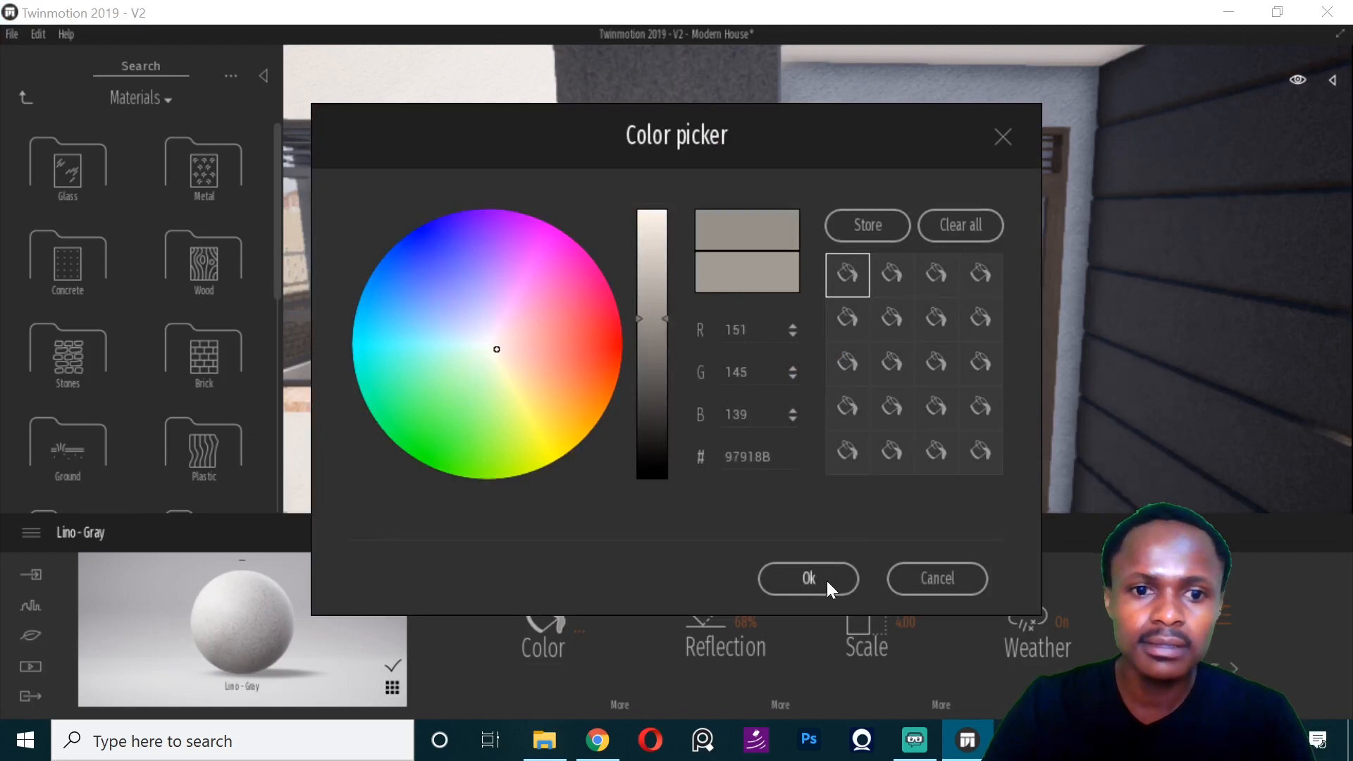
left_click(827, 582)
- Set the Stucco - White Rough material on the exterior walls to 37% reflection and a scale of 1
right_click_drag(780, 342, 789, 330)
left_click(788, 358)
scroll(761, 384, "up", 5)
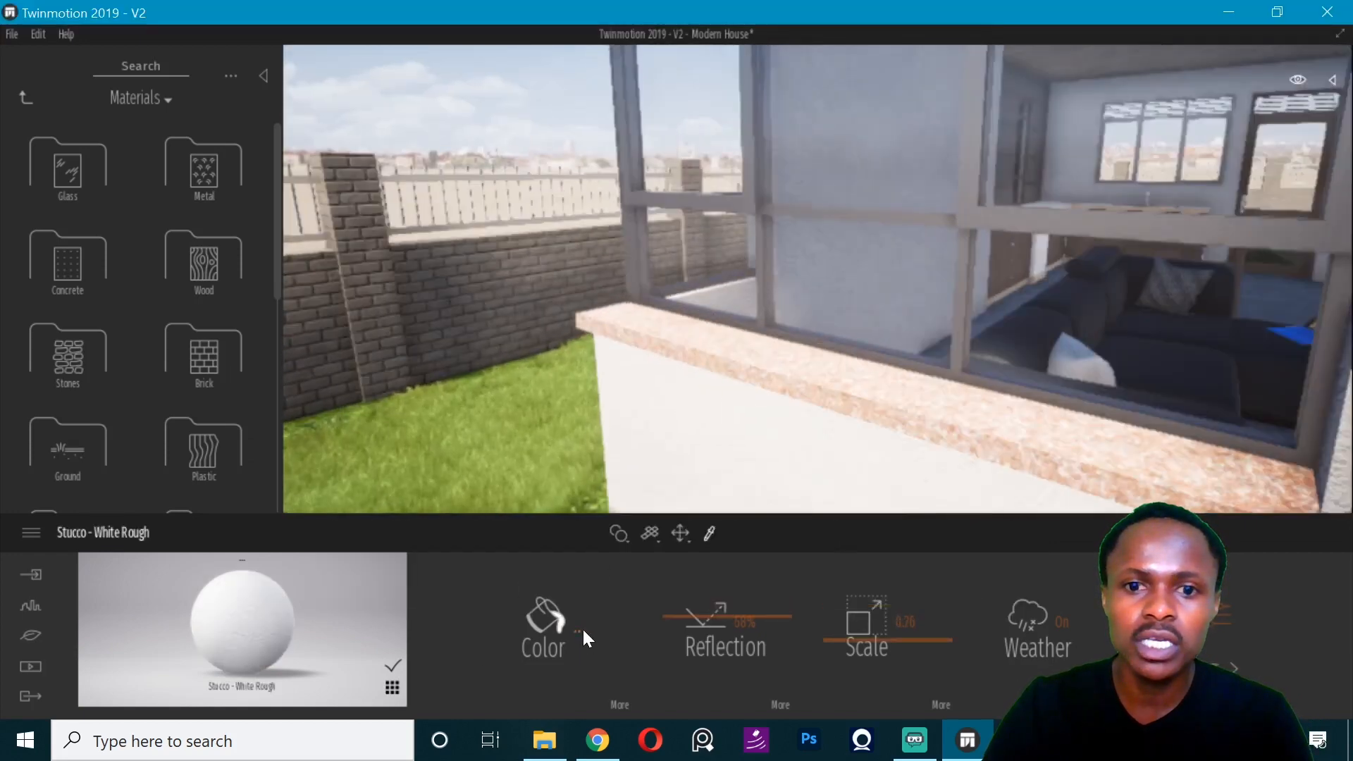
right_click_drag(578, 441, 603, 443)
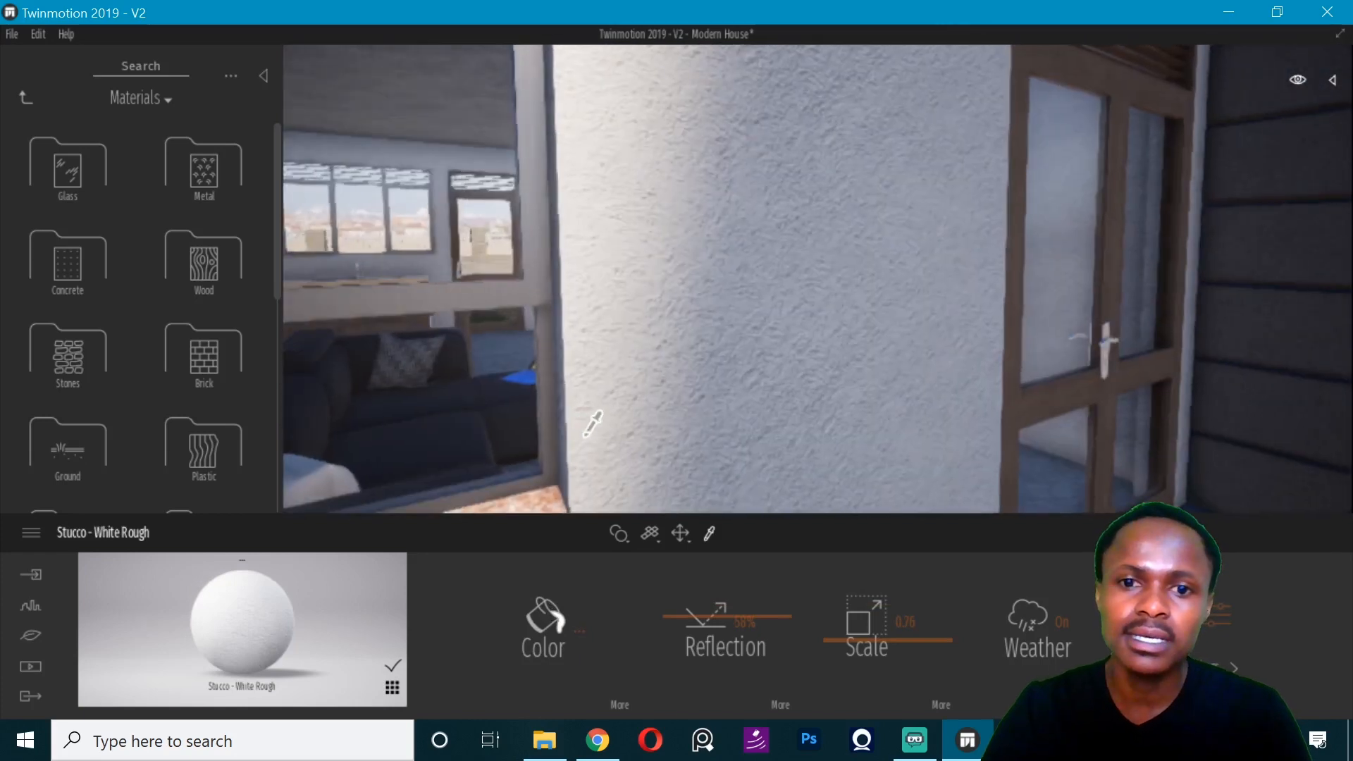
left_click_drag(683, 615, 682, 626)
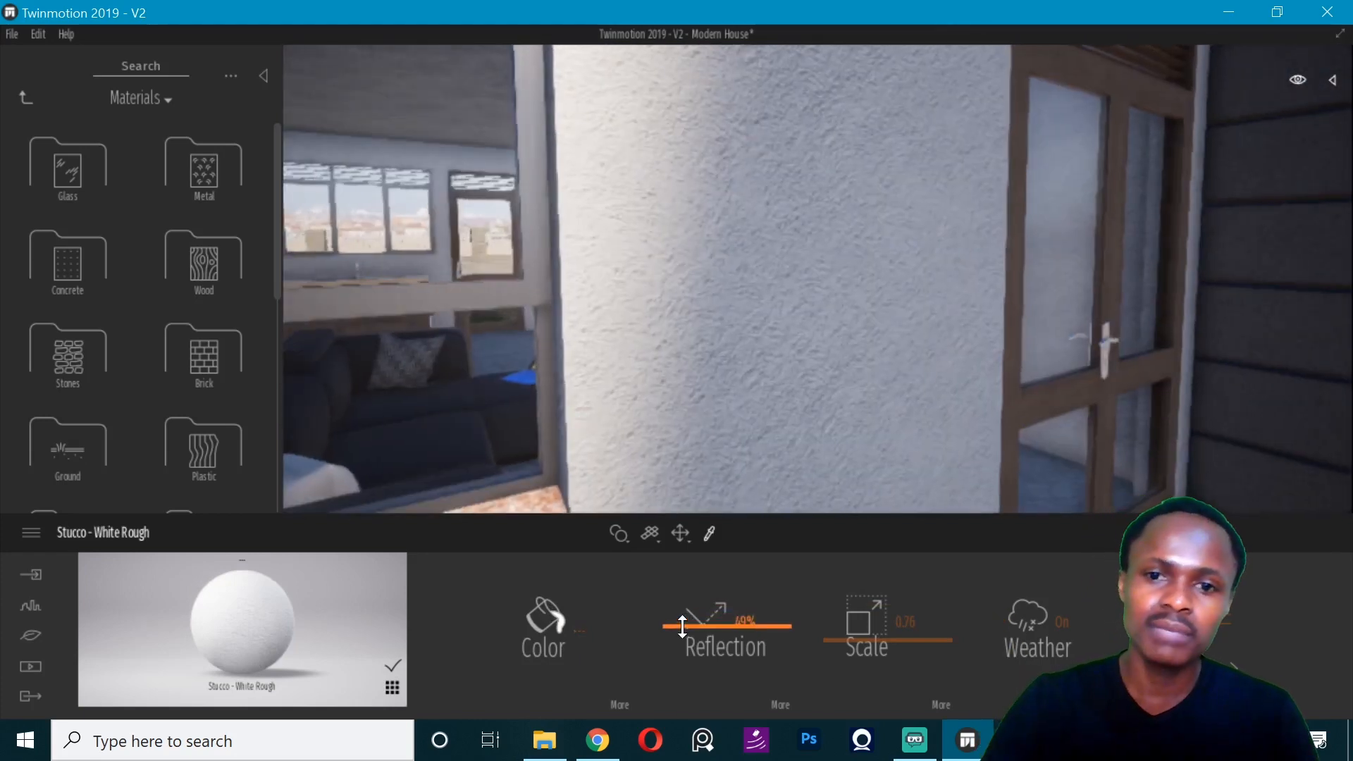
left_click_drag(869, 628, 865, 633)
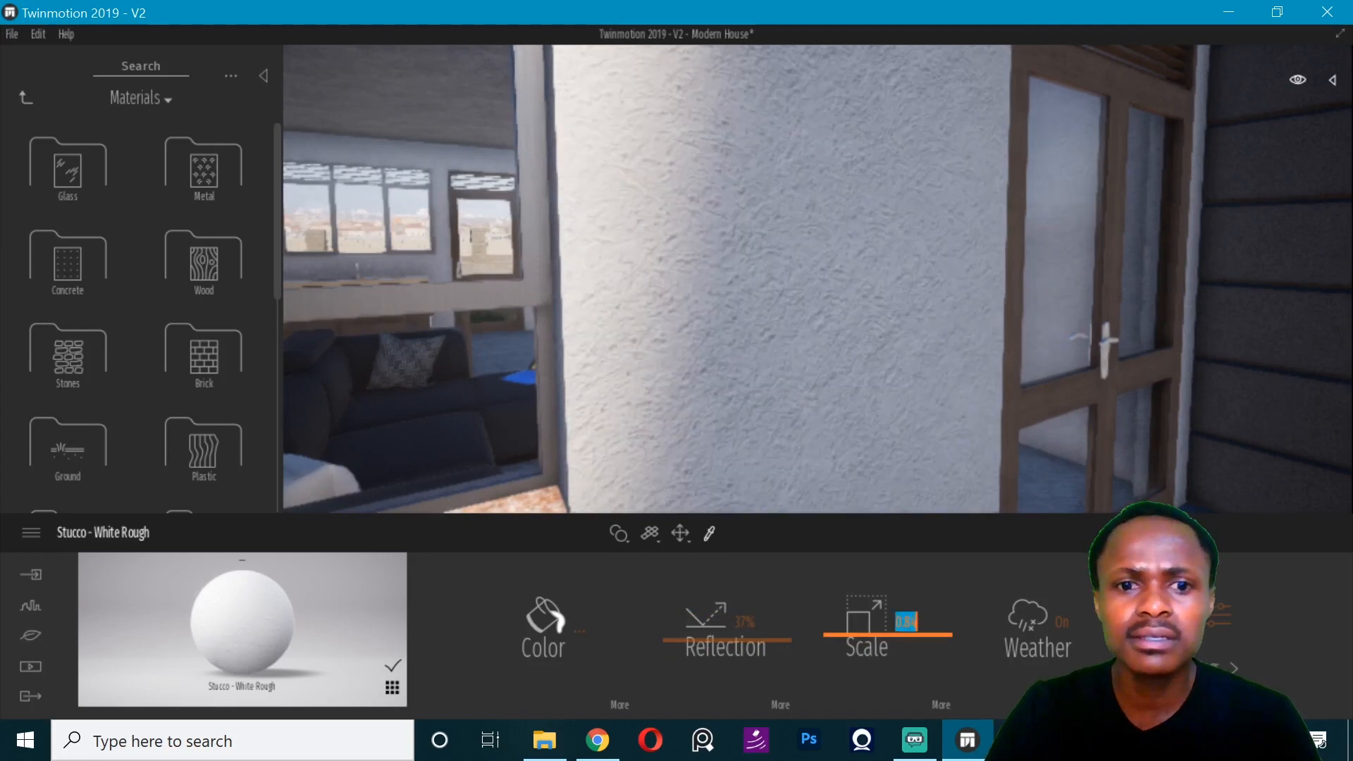
type("1")
key("Return")
scroll(686, 296, "down", 3)
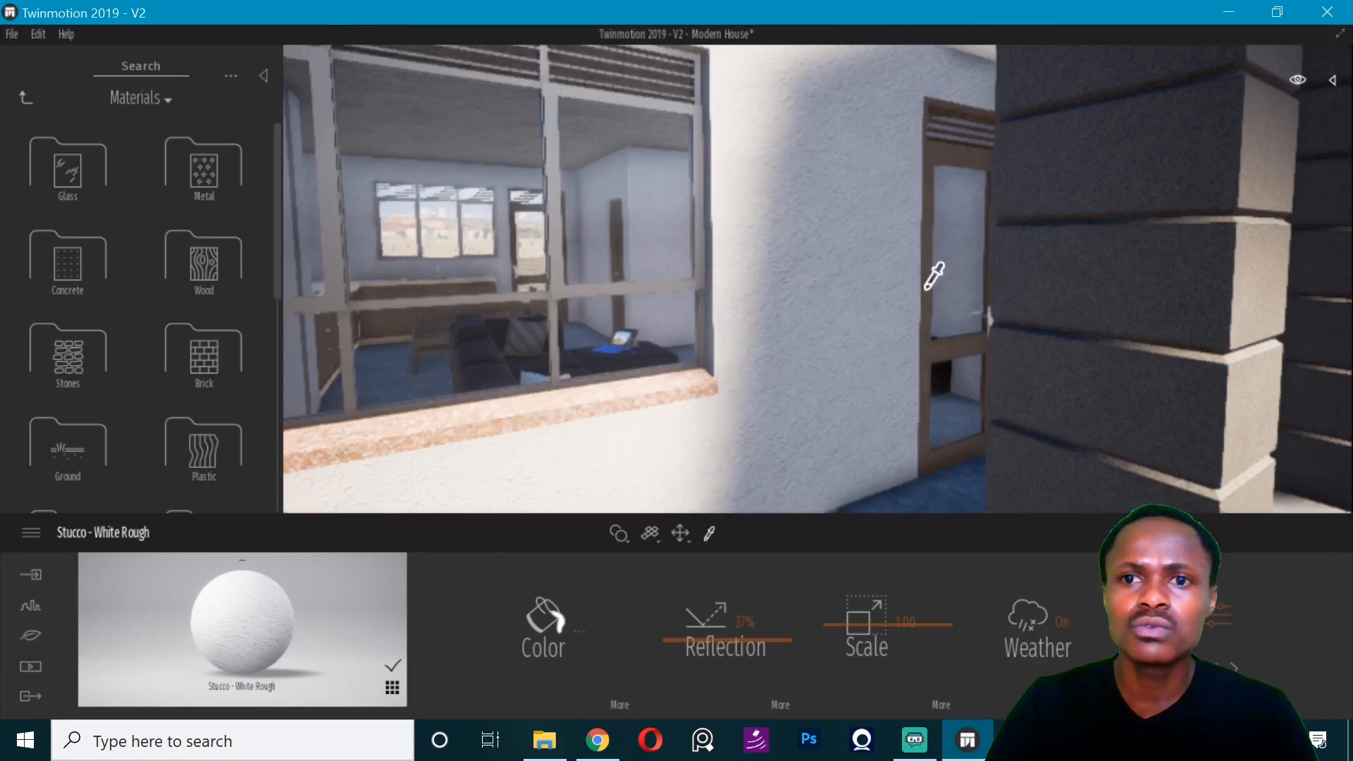
- Reduce the Lino - Gray pillar cladding's reflection to about 43% and add the material to the user library
left_click(973, 302)
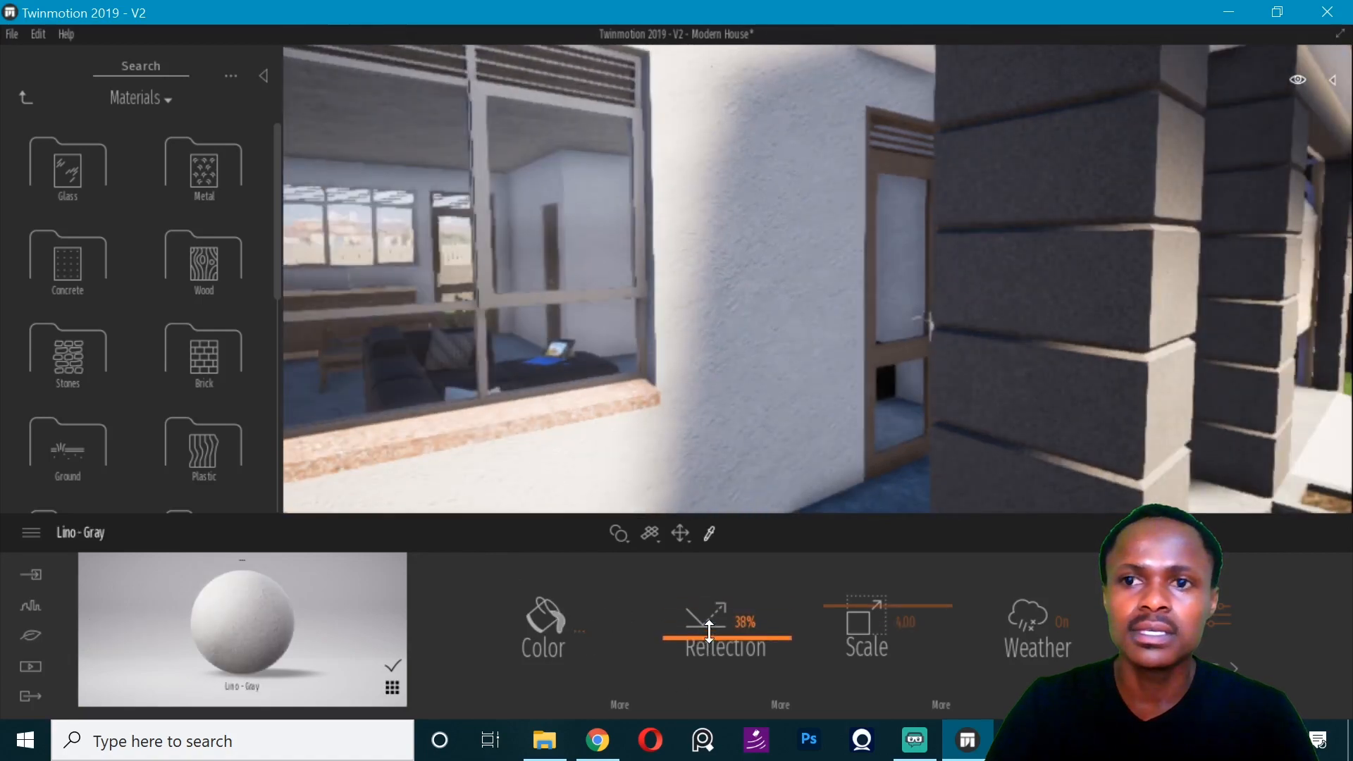
right_click_drag(790, 317, 790, 317)
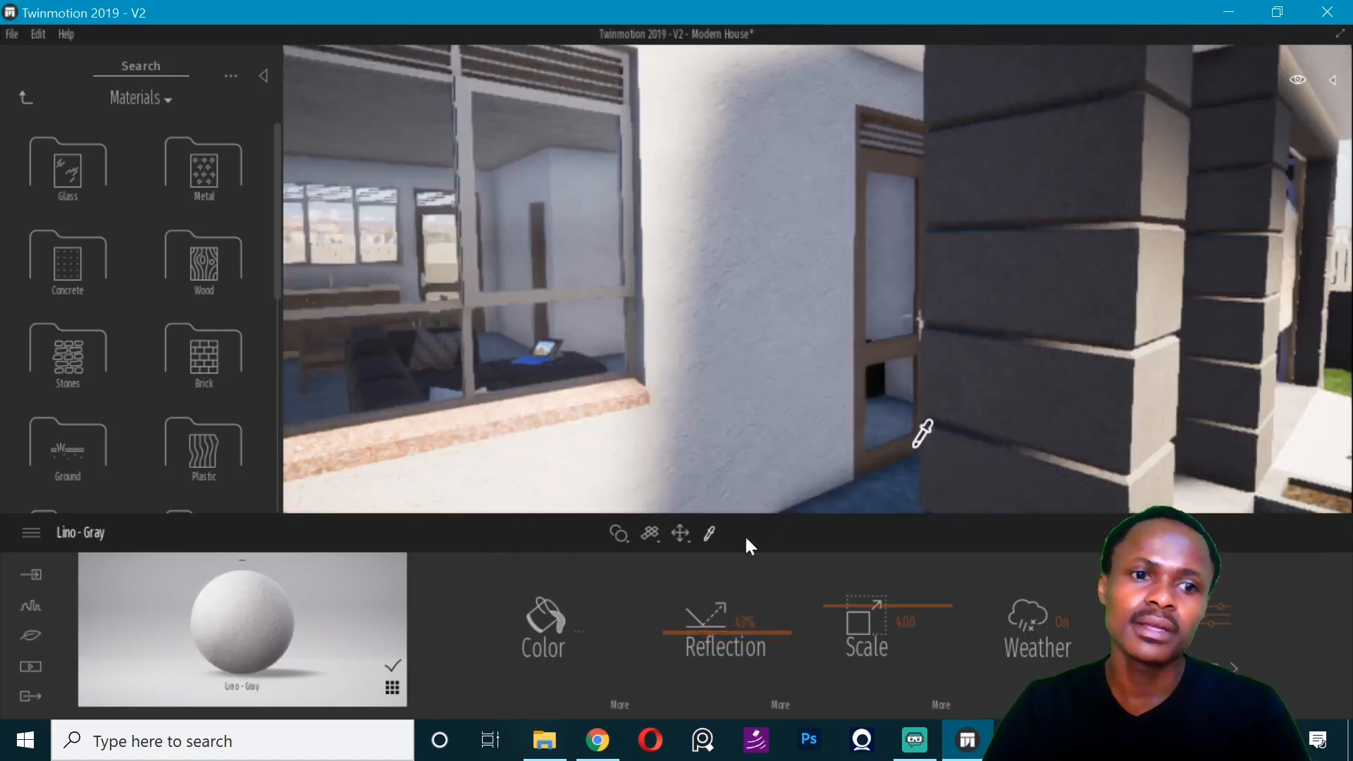
right_click(199, 458)
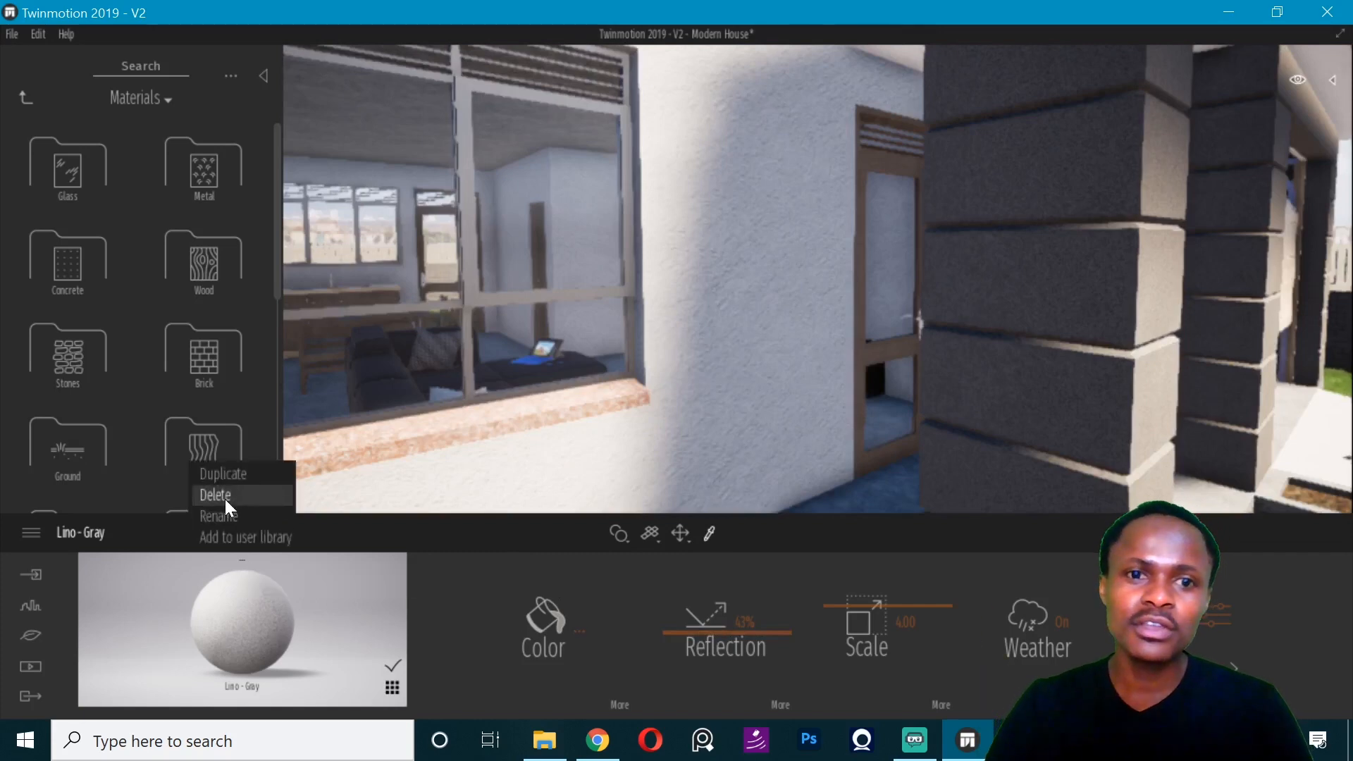
left_click(231, 538)
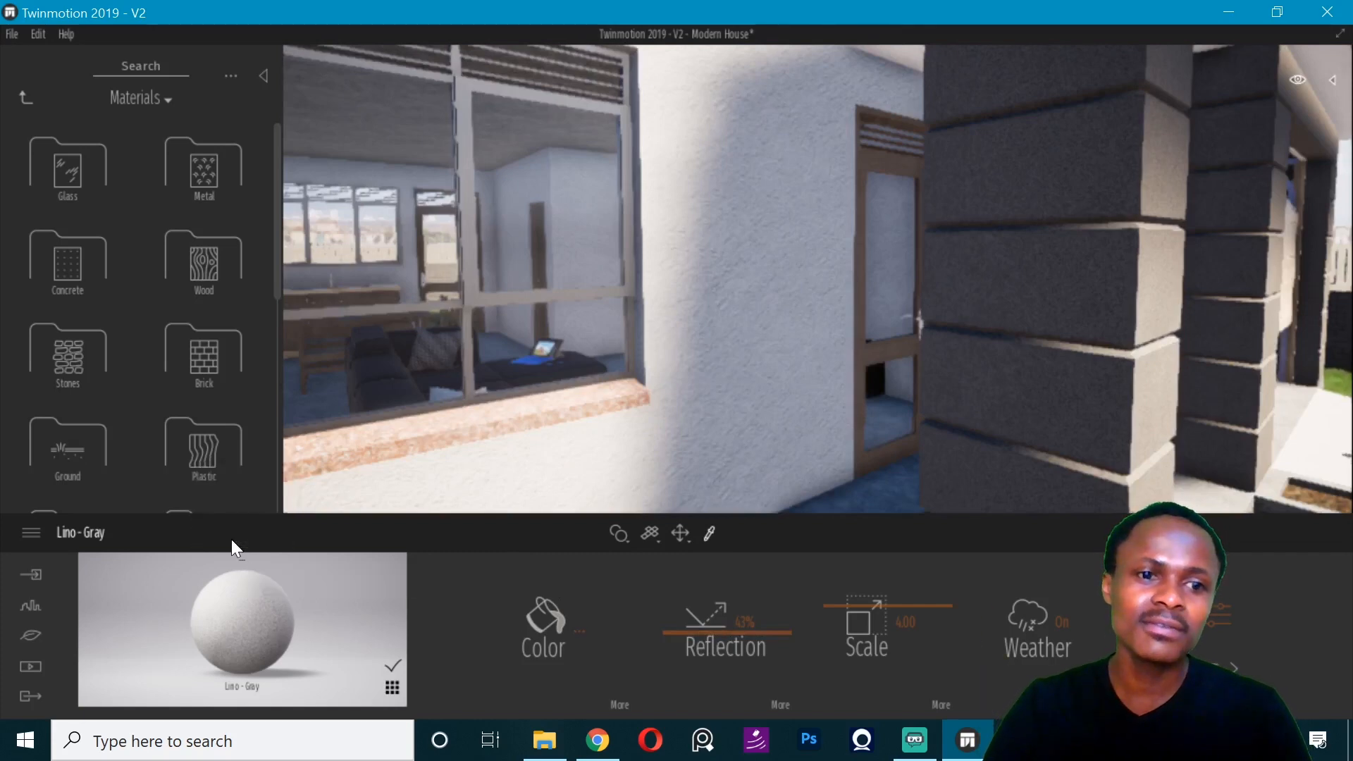
- Sample the Stucco - White Rough material from the front wall and add it to the user library
right_click_drag(933, 354, 934, 354)
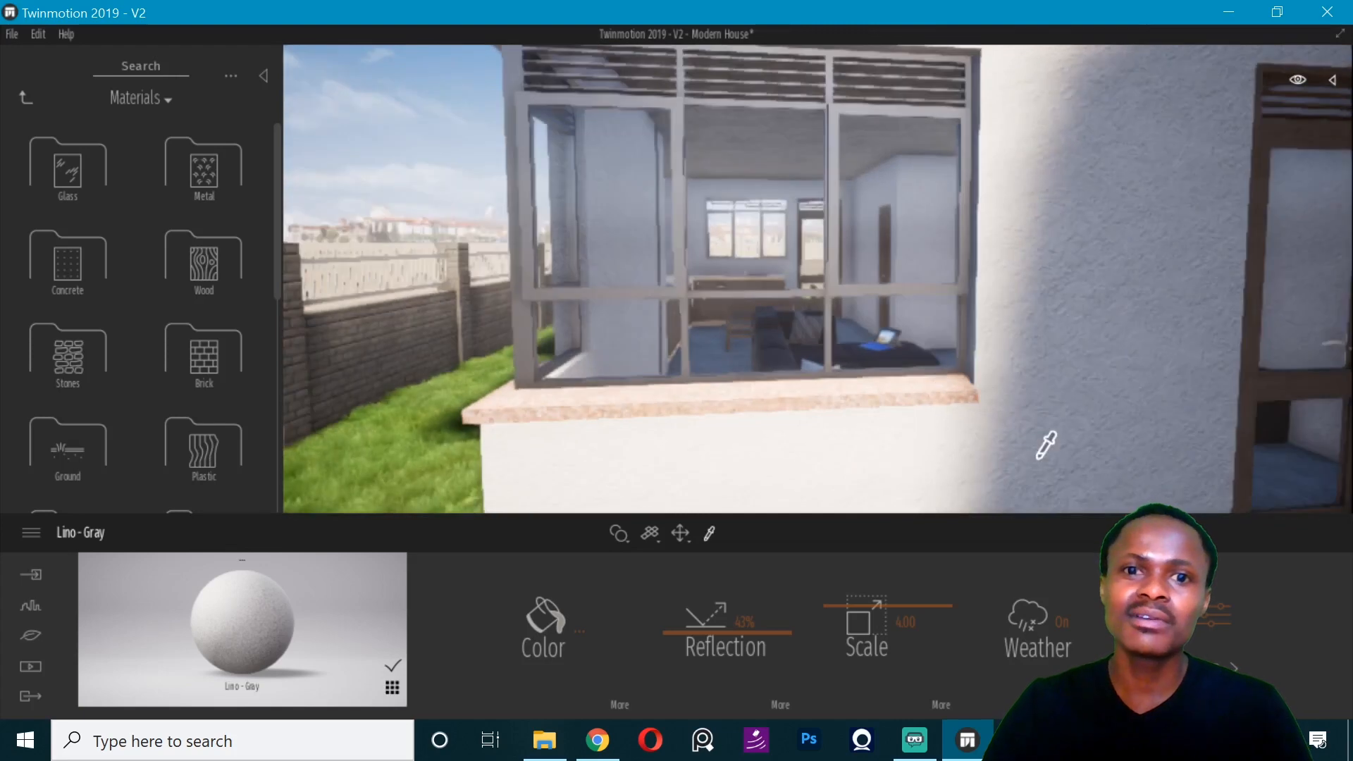
left_click(1038, 458)
right_click(244, 560)
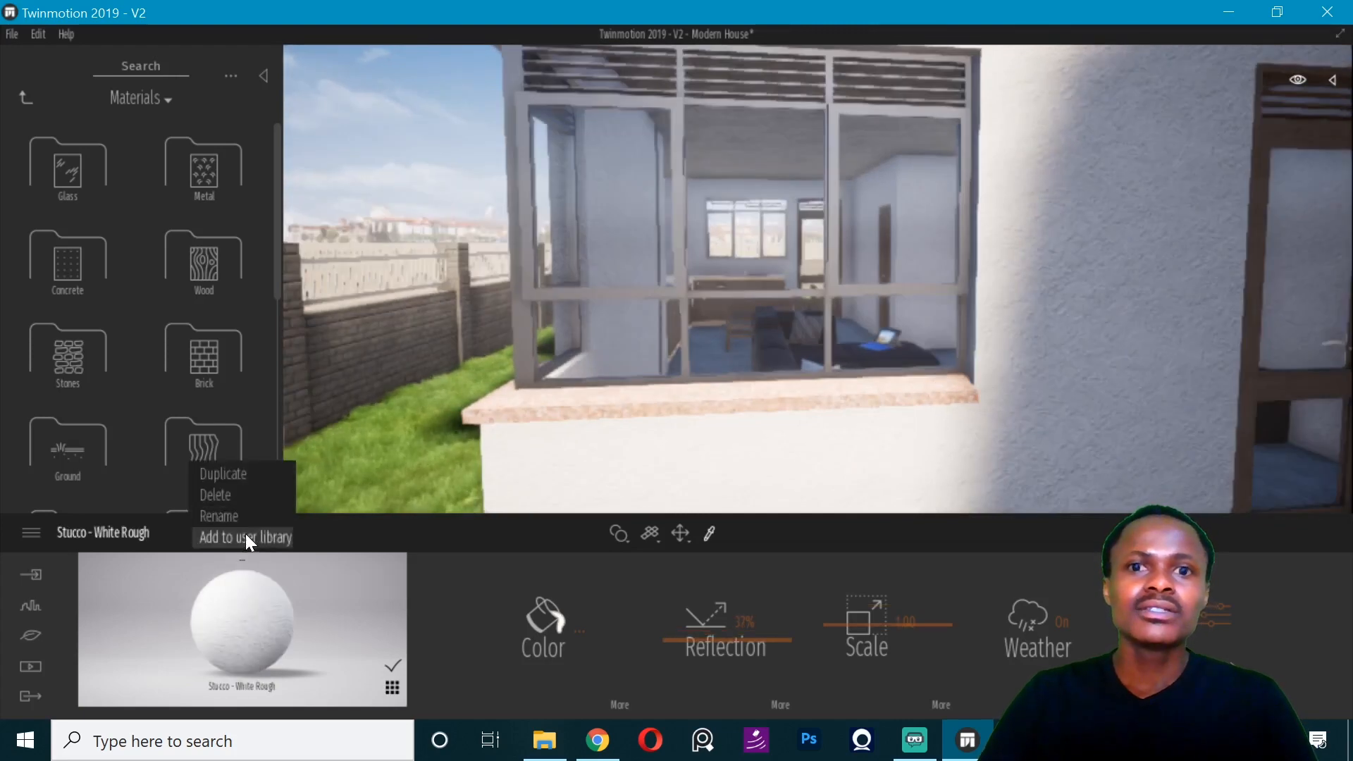
left_click(248, 537)
- Apply the Reflective glass material from the user library to the window panes
right_click_drag(600, 337, 640, 325)
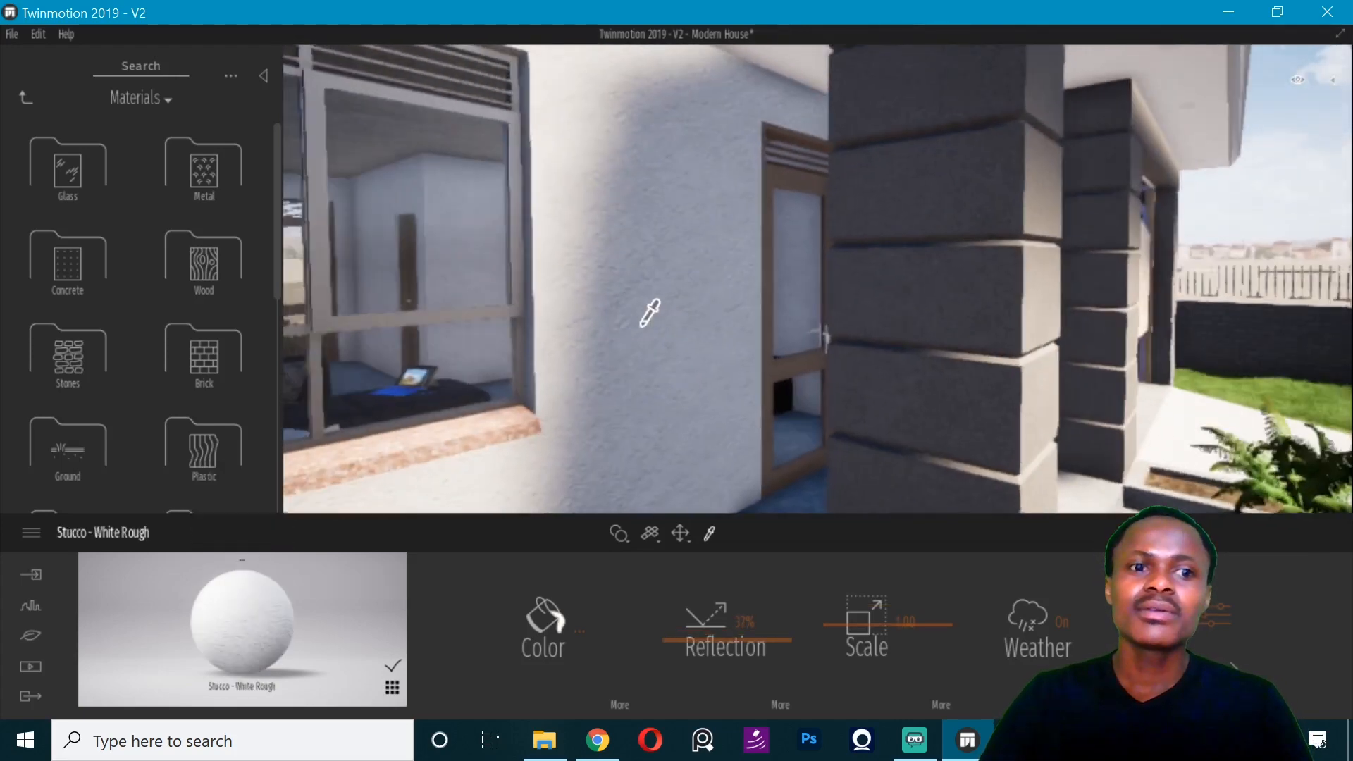
key("q")
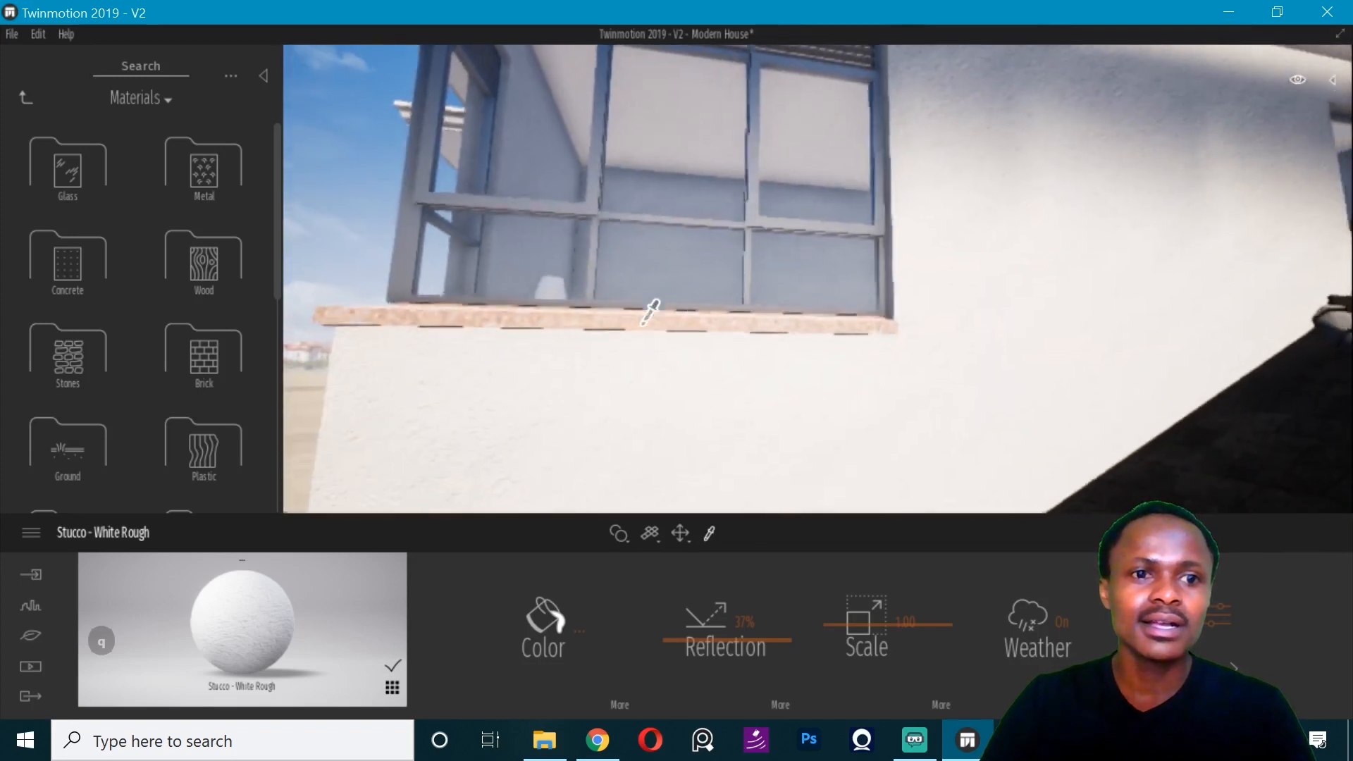
left_click(26, 97)
left_click(198, 444)
scroll(211, 352, "down", 2)
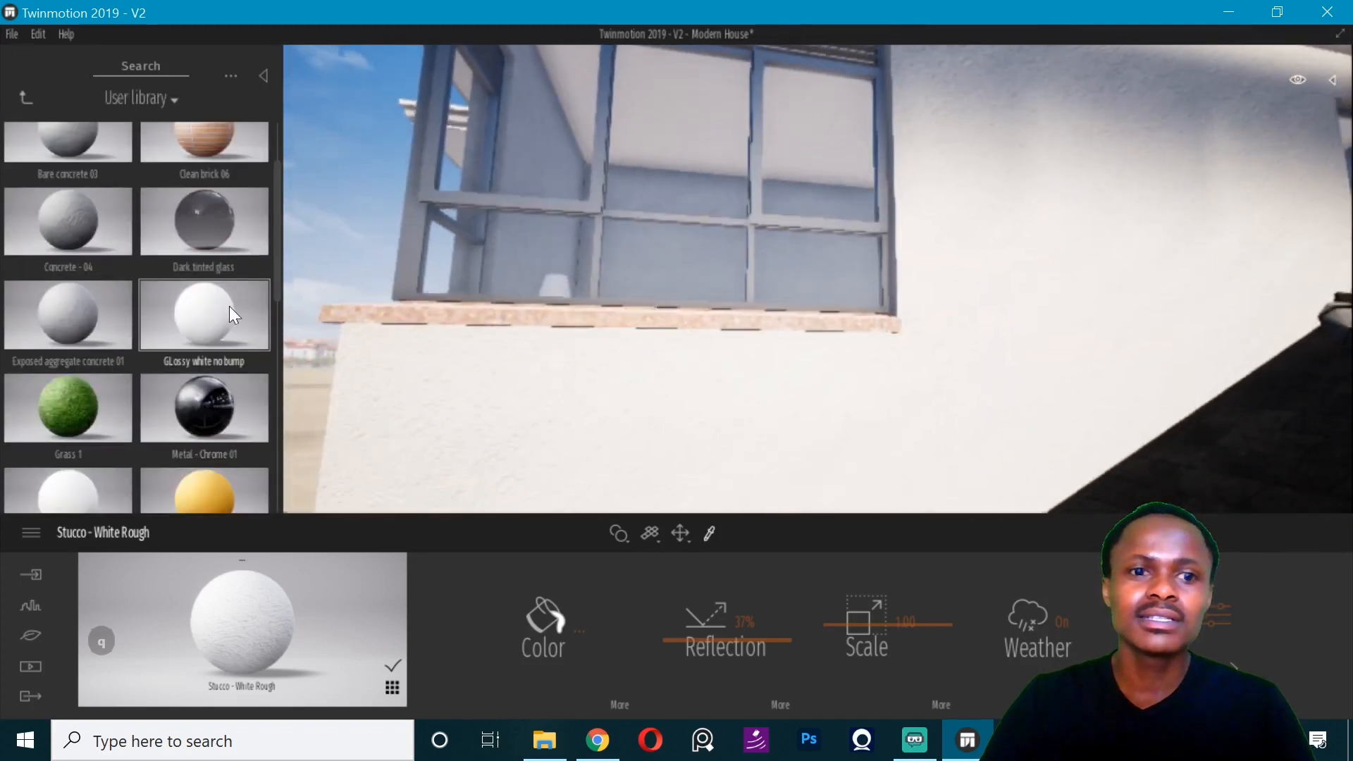
scroll(206, 380, "down", 5)
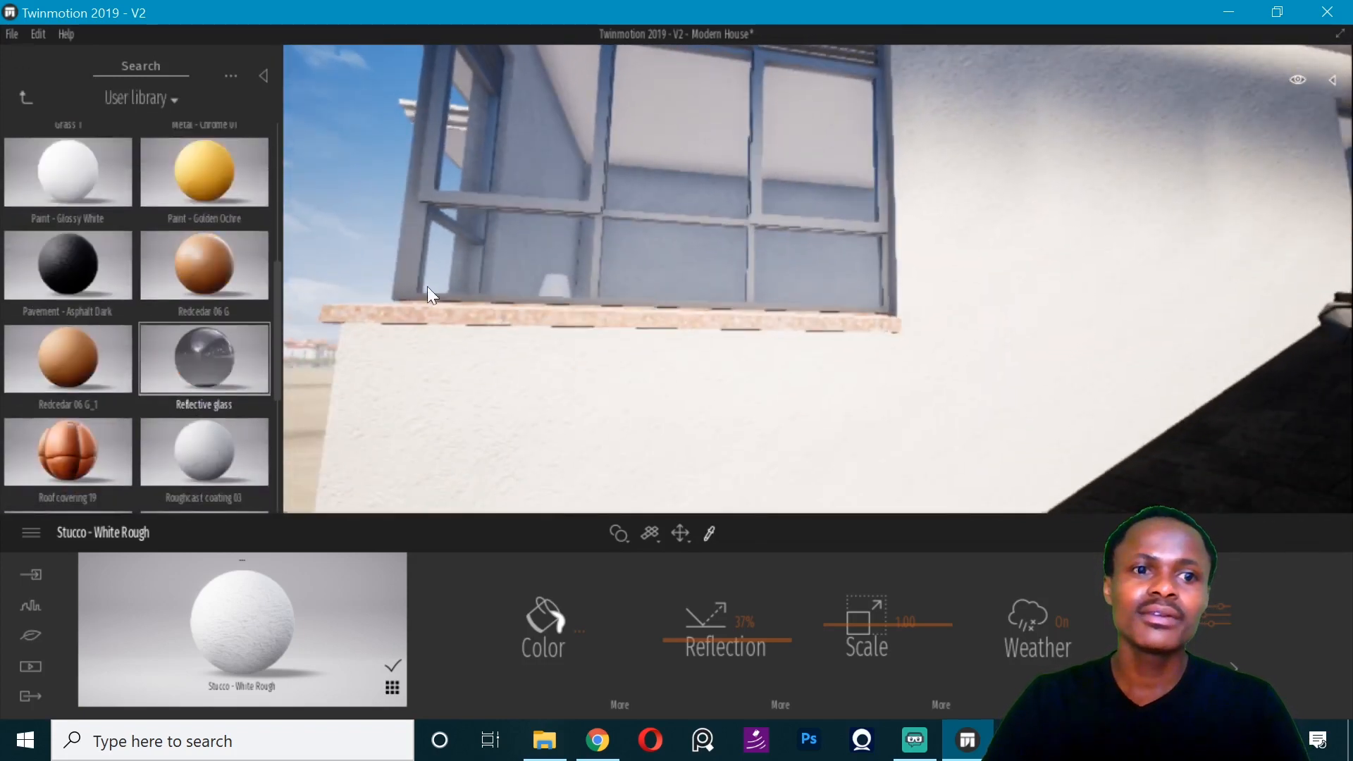
left_click_drag(427, 286, 427, 288)
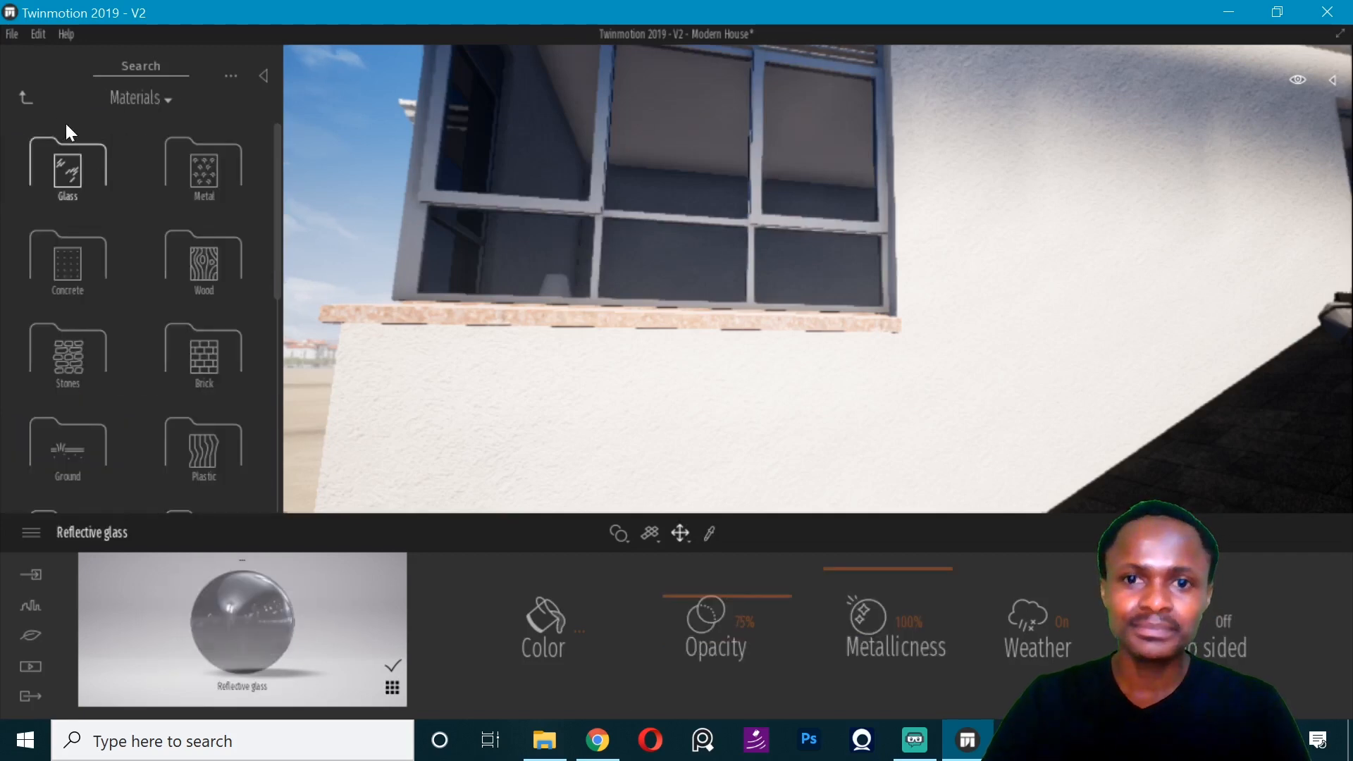
- Apply the Metal - Chrome 01 material from the user library to the window frames
left_click(27, 99)
left_click(204, 451)
left_click_drag(206, 437, 595, 207)
right_click_drag(602, 210, 741, 347)
- Use the Apply to object mode to put Metal - Chrome 01 on the entrance door's frame
key("e")
left_click(619, 533)
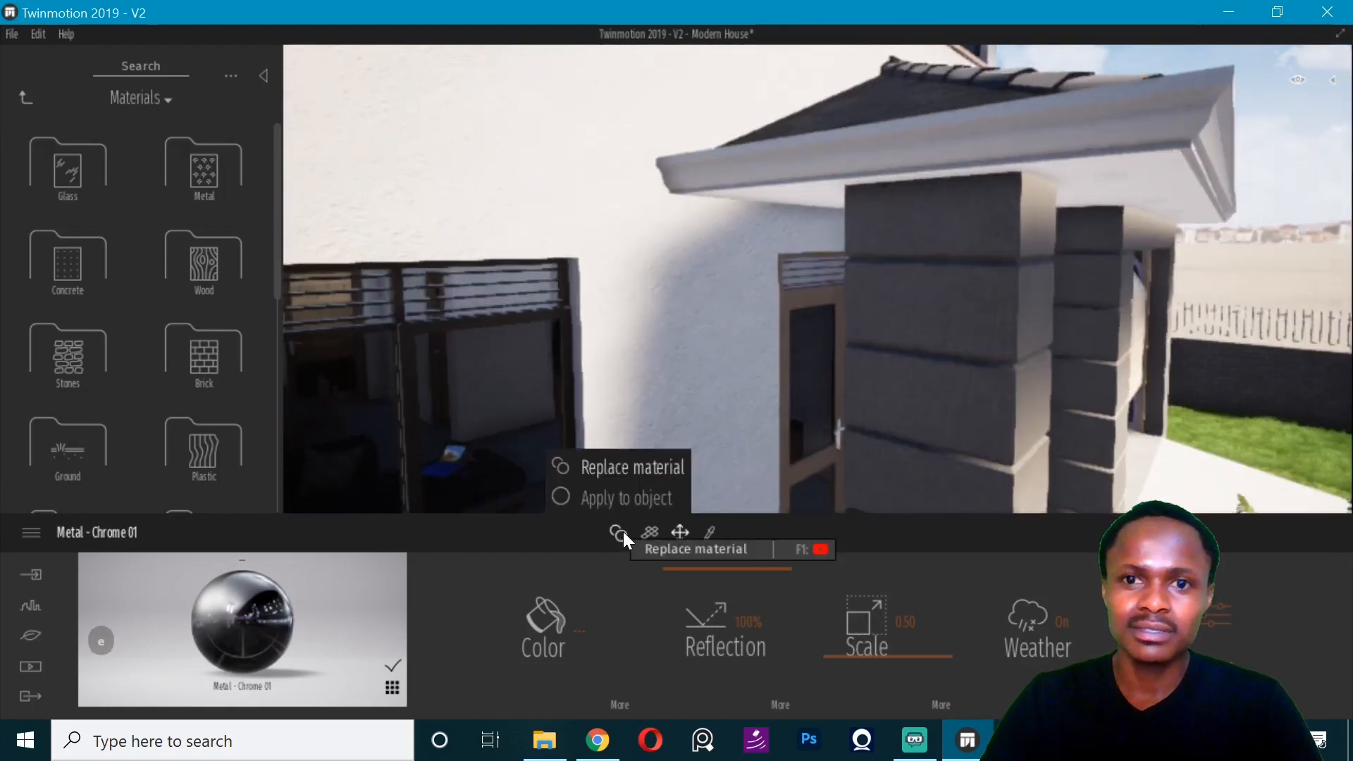
left_click(606, 498)
left_click(23, 97)
left_click(219, 468)
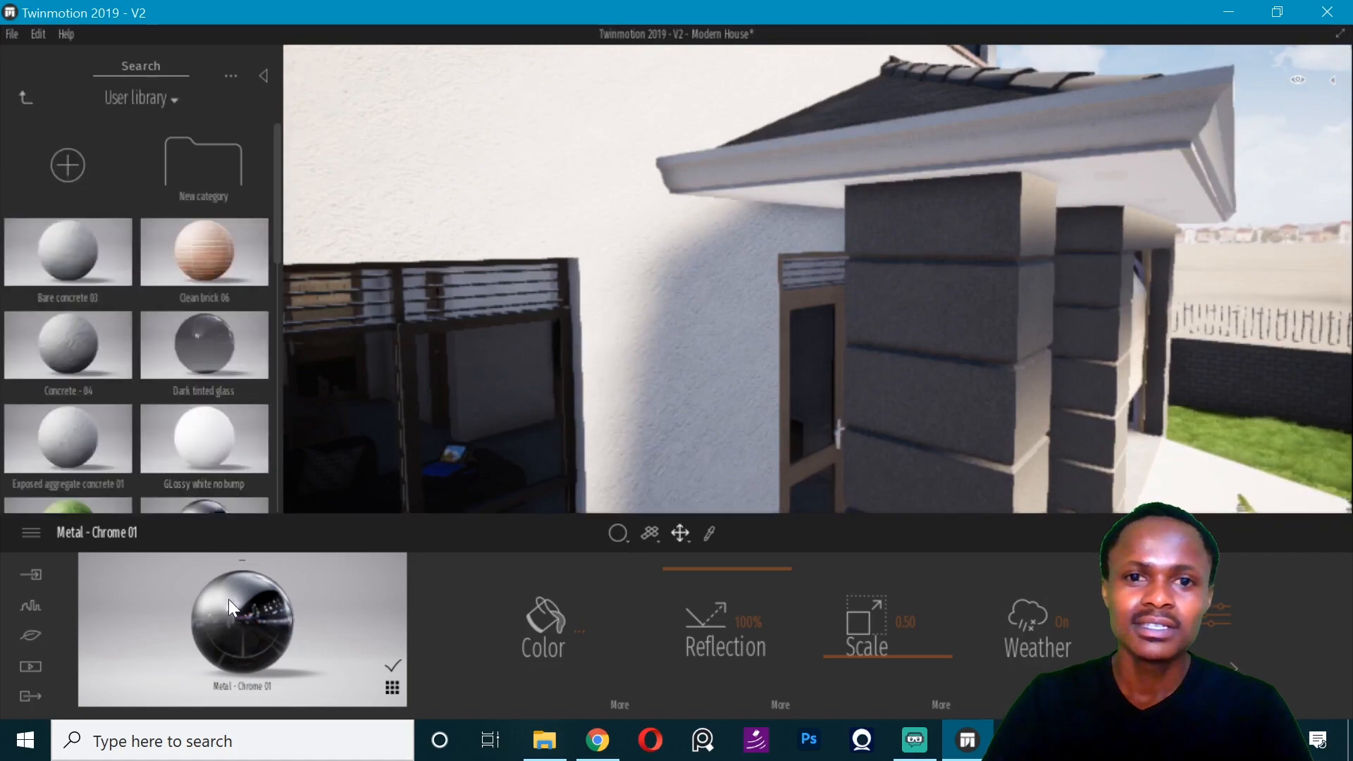
left_click(783, 424)
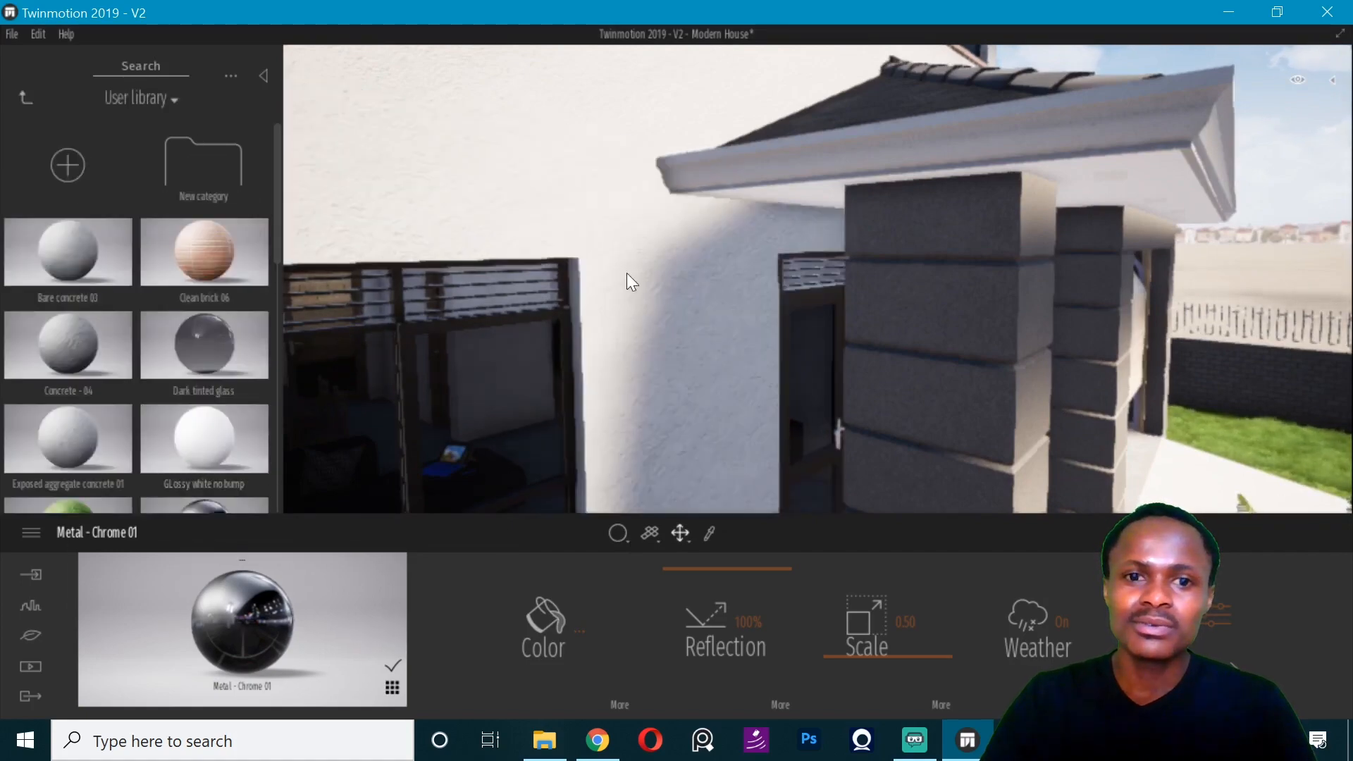
- View the entrance door from the front and switch the material application mode back to Replace material
key("d")
key("d")
right_click_drag(784, 424, 394, 577)
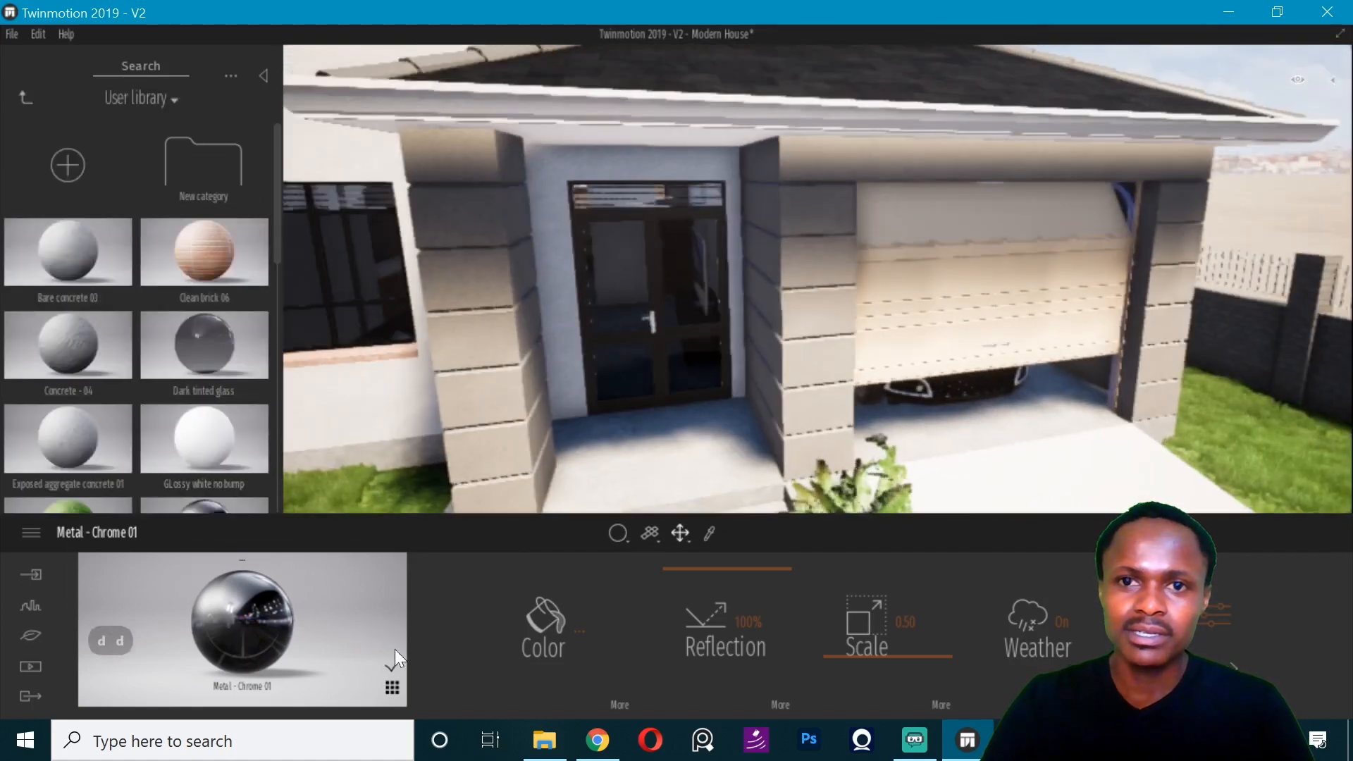
left_click(611, 533)
left_click(599, 468)
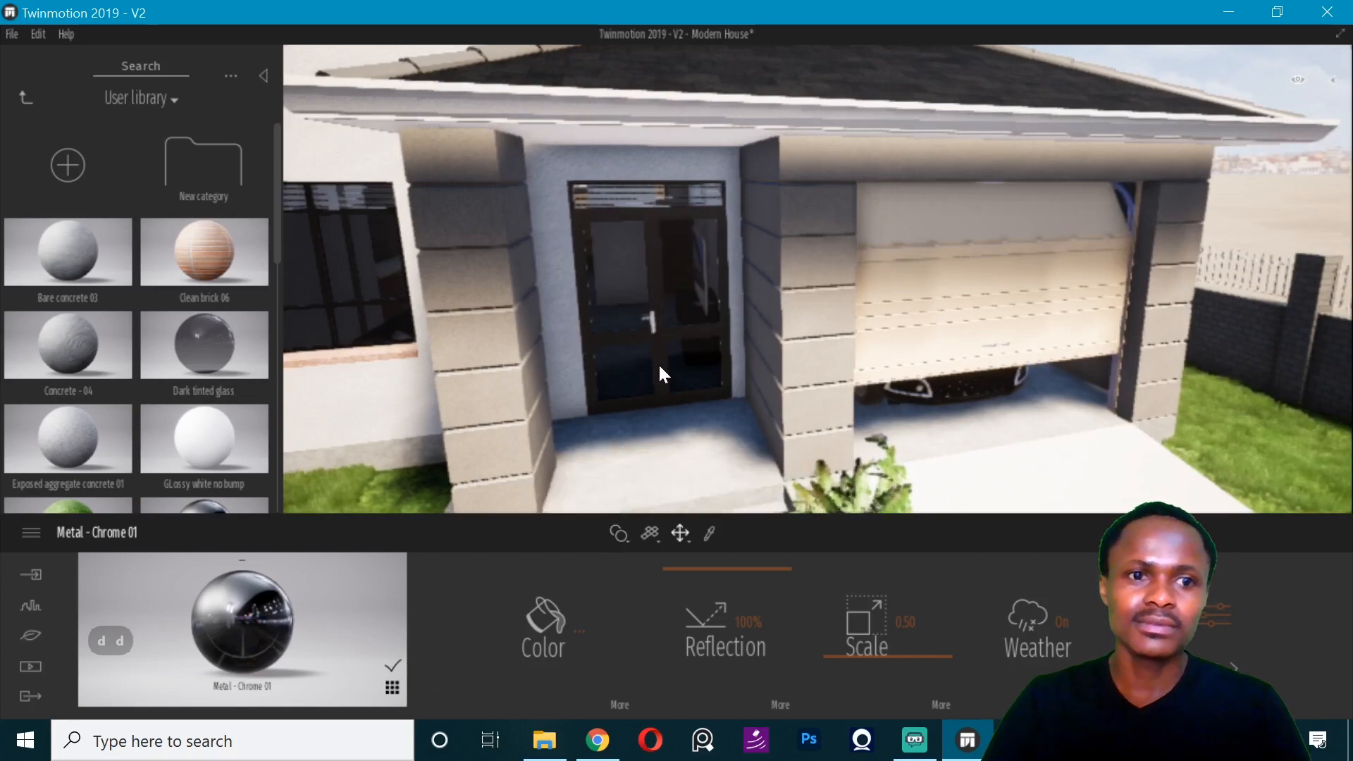
- Apply the Roof covering 19 material from the user library to the roof above the entrance and garage
right_click_drag(658, 362, 654, 204)
key("q")
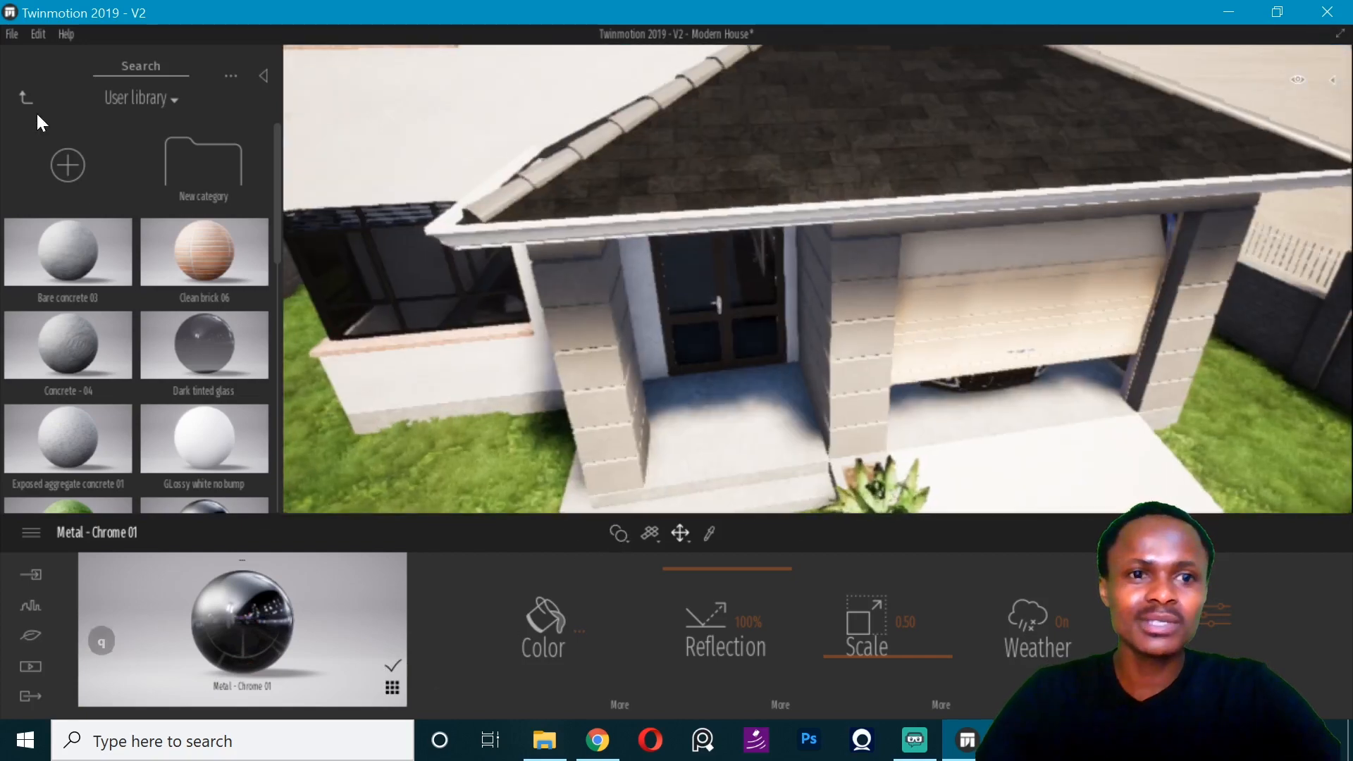
left_click(25, 100)
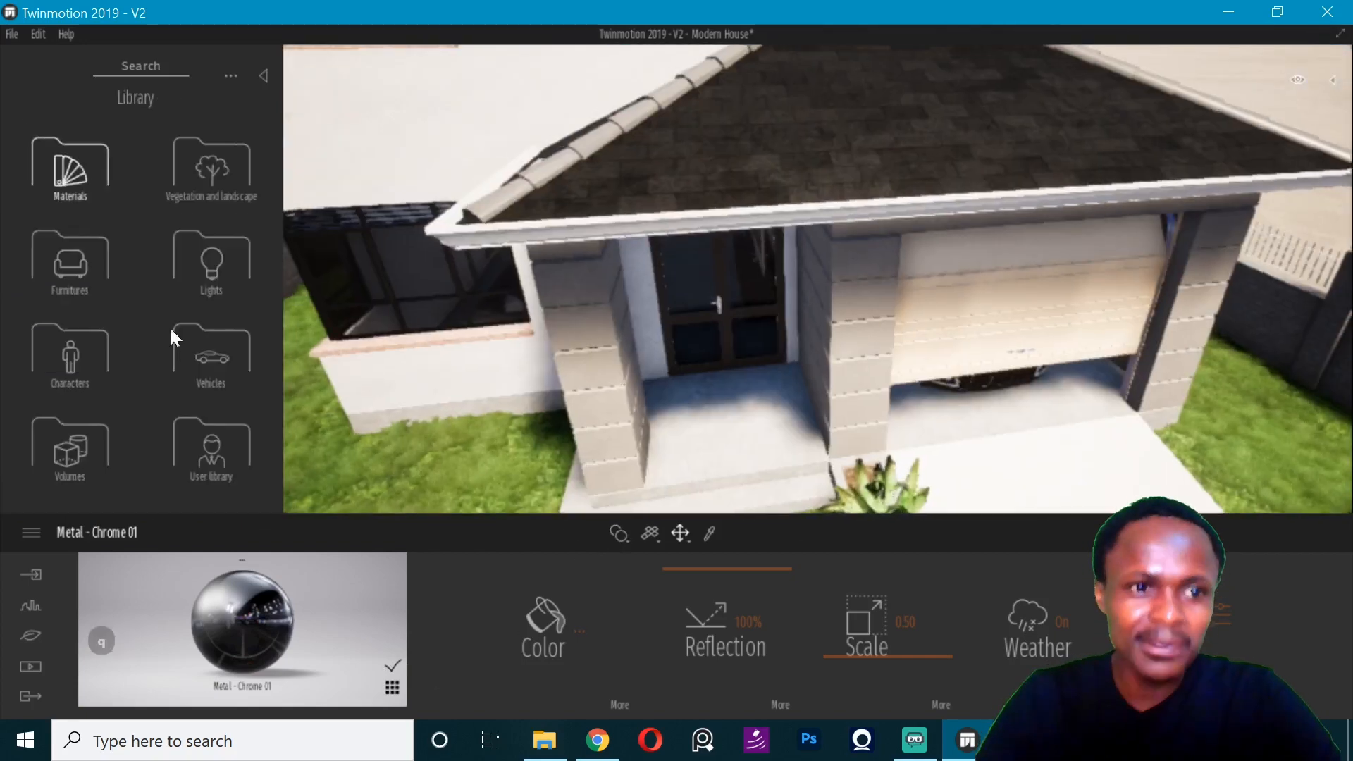
left_click(206, 447)
scroll(176, 396, "down", 5)
scroll(176, 396, "down", 5)
left_click_drag(157, 399, 716, 190)
- Recolor Roof covering 19 to a dark gray of RGB 40, 40, 40 and copy its hex code
left_click(578, 627)
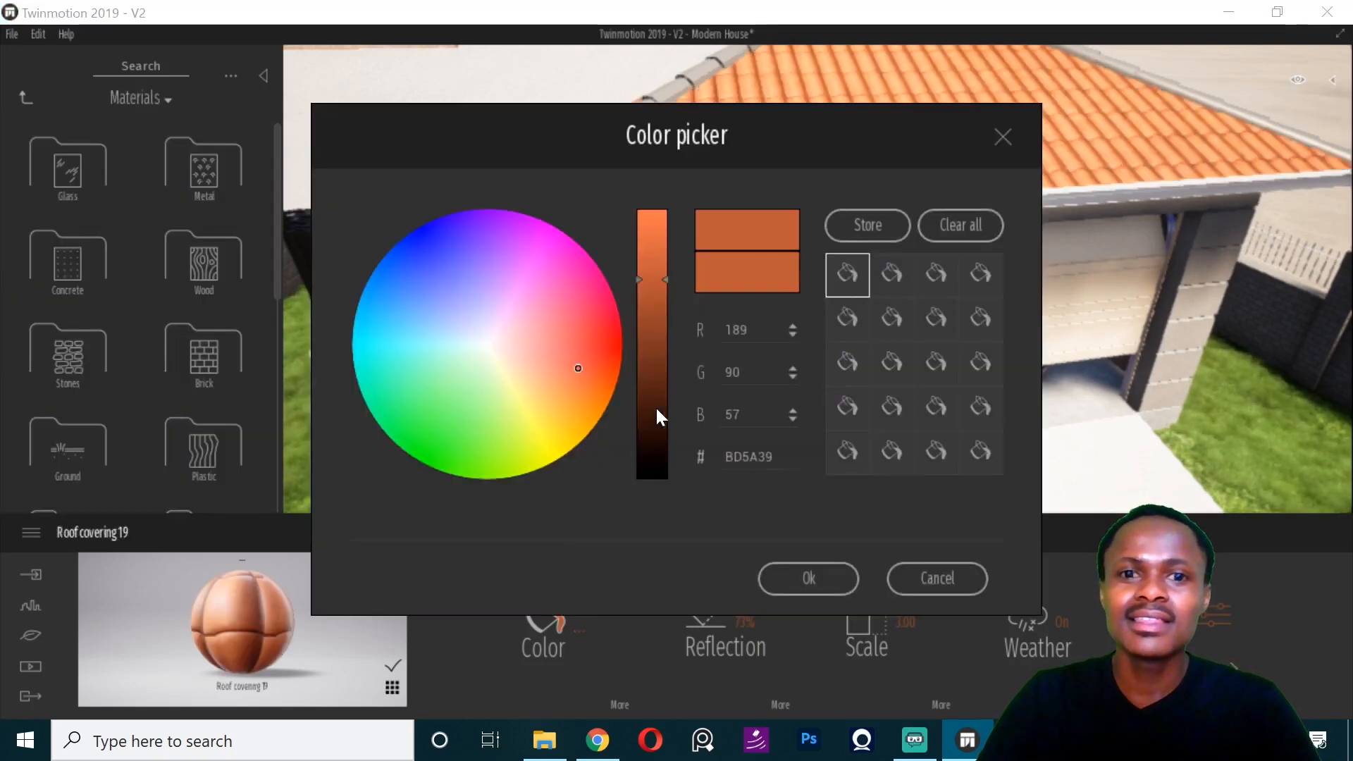
left_click(666, 478)
left_click(796, 575)
left_click(580, 629)
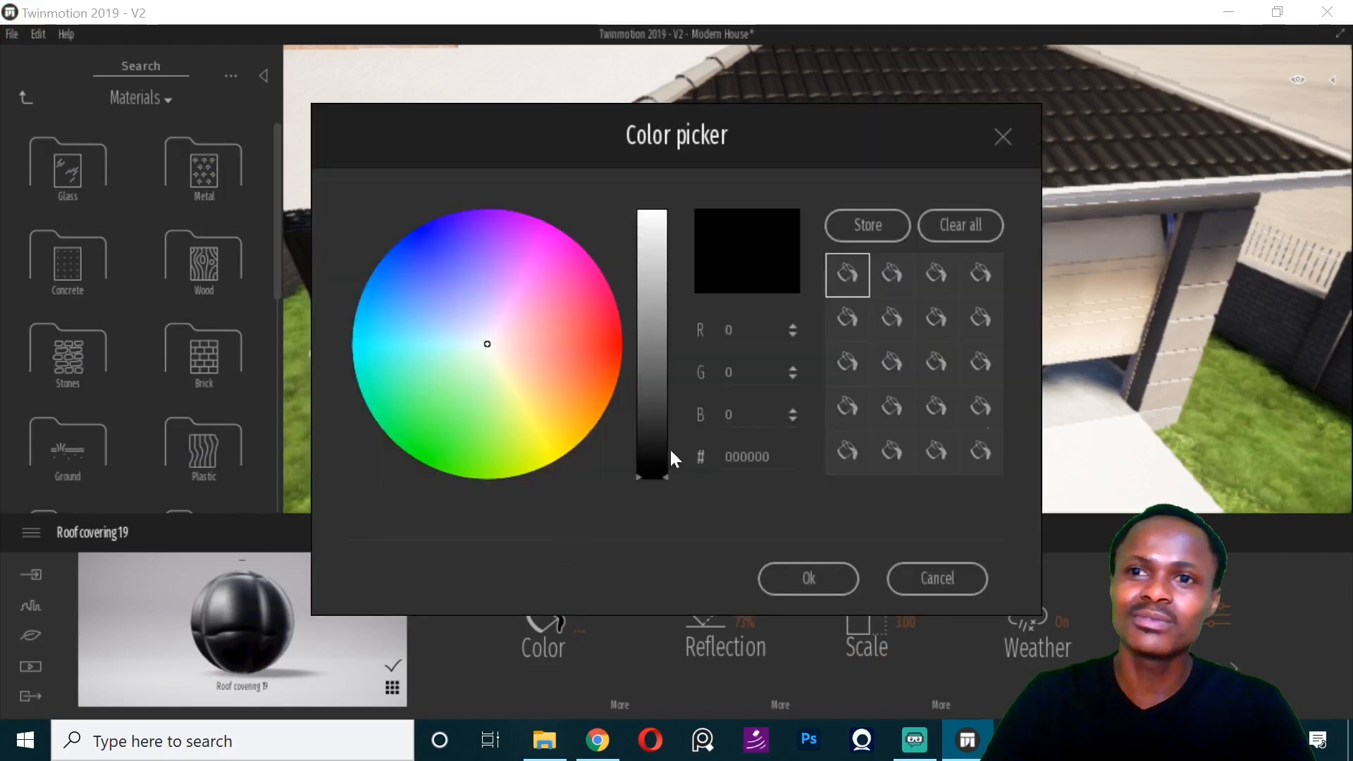
left_click_drag(662, 469, 669, 442)
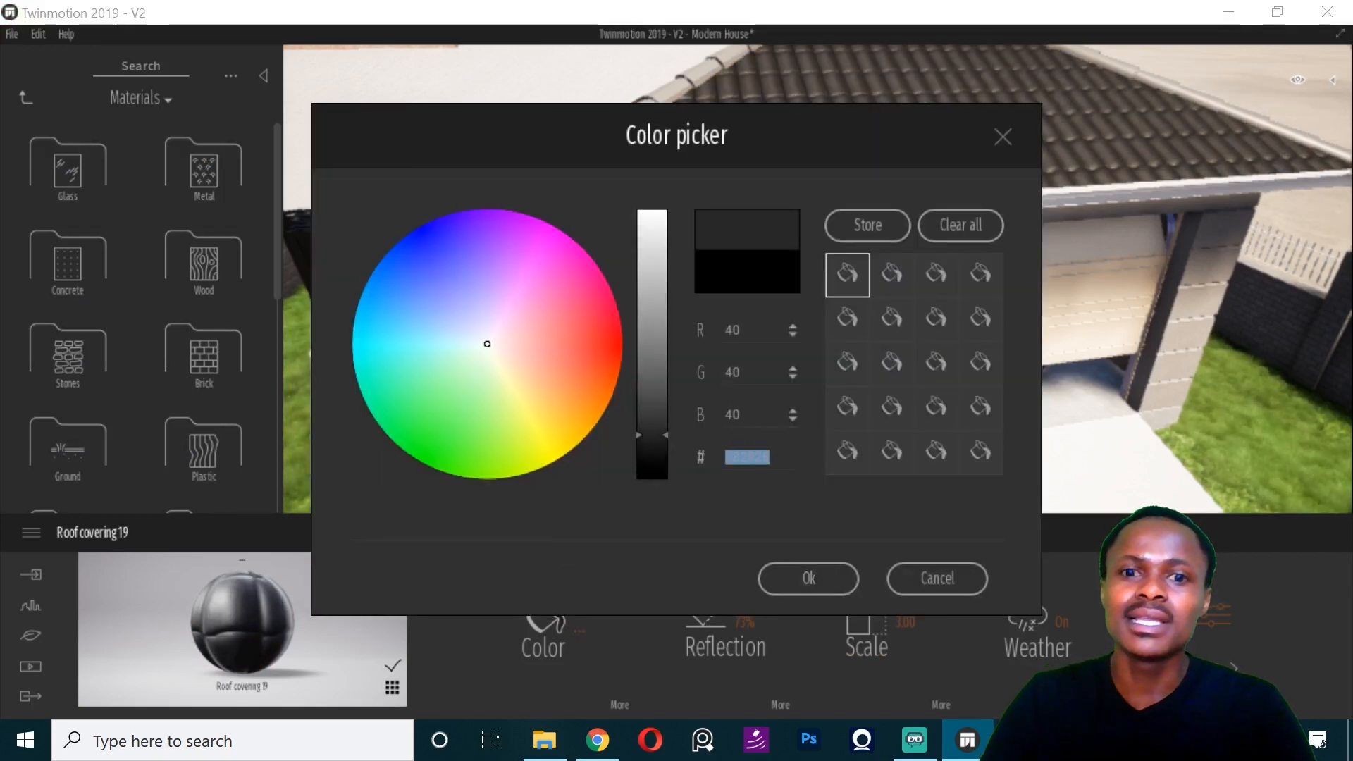
key("ctrl+c")
left_click(817, 584)
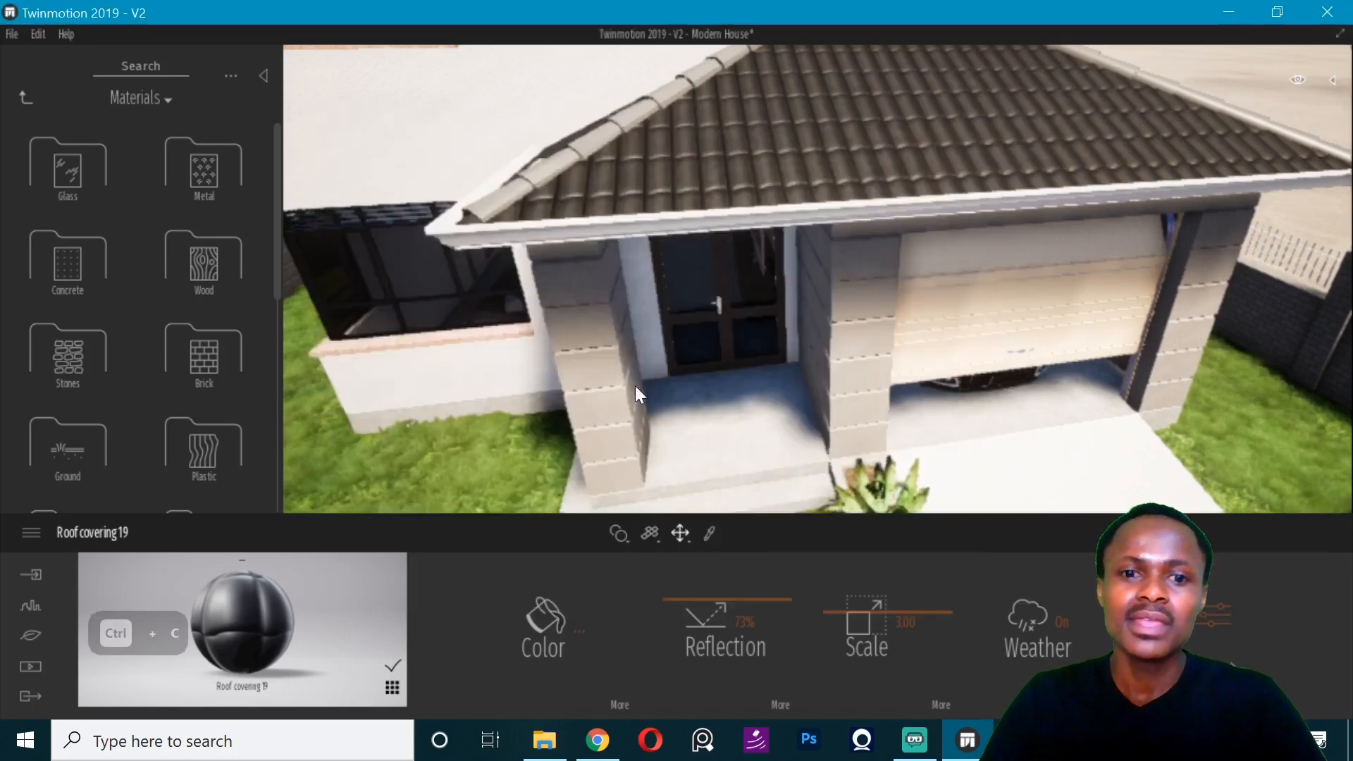
- Sample the Paint - Dark Gray material on the roof's ridge caps and recolor it with the copied dark gray hex code
left_click(708, 533)
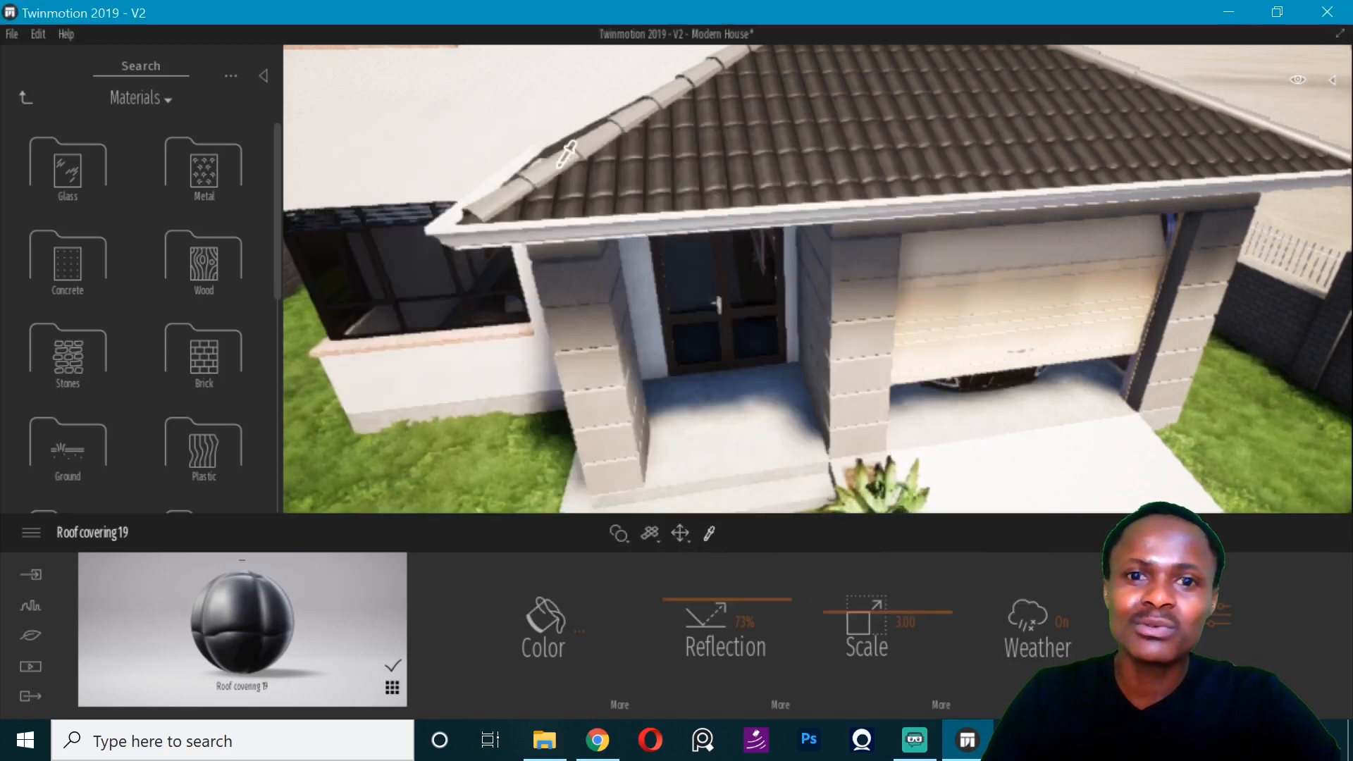
left_click(564, 278)
left_click(583, 598)
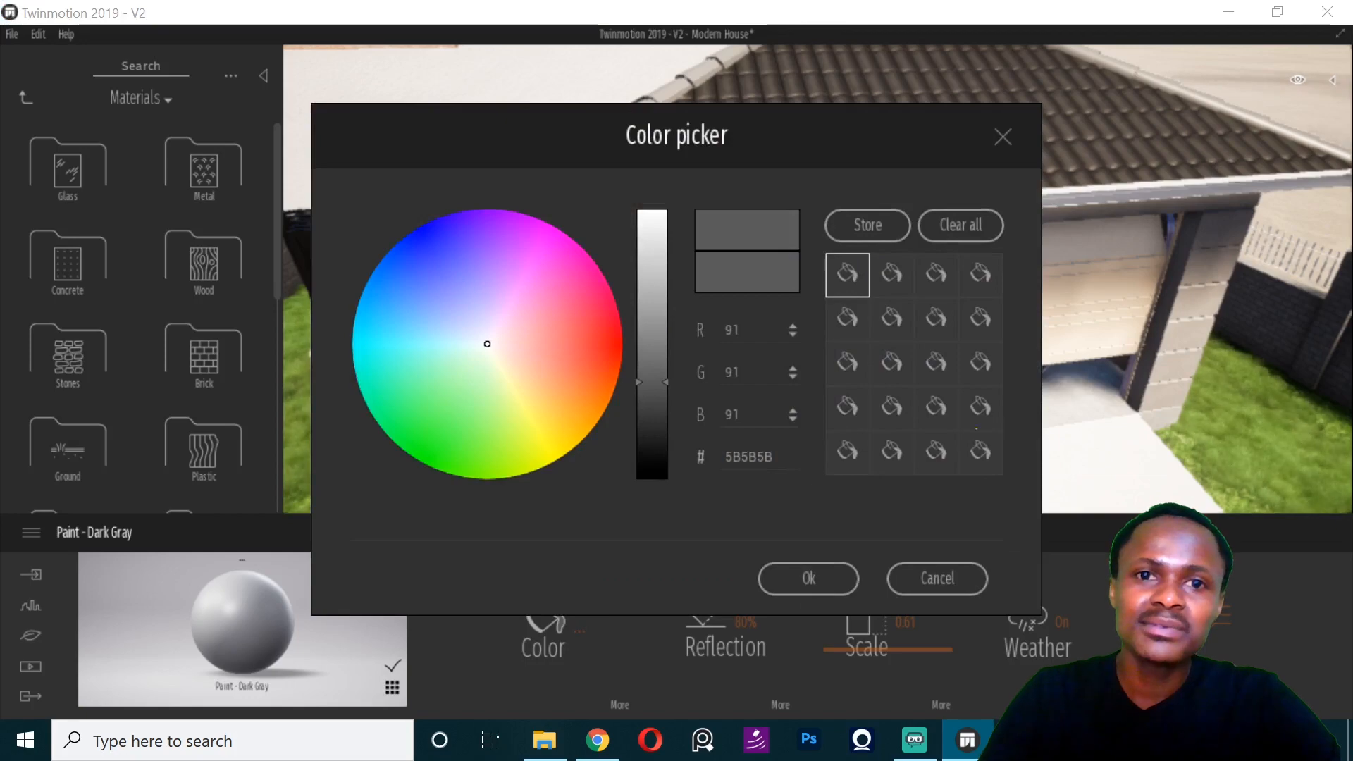
key("ctrl+v")
left_click(809, 579)
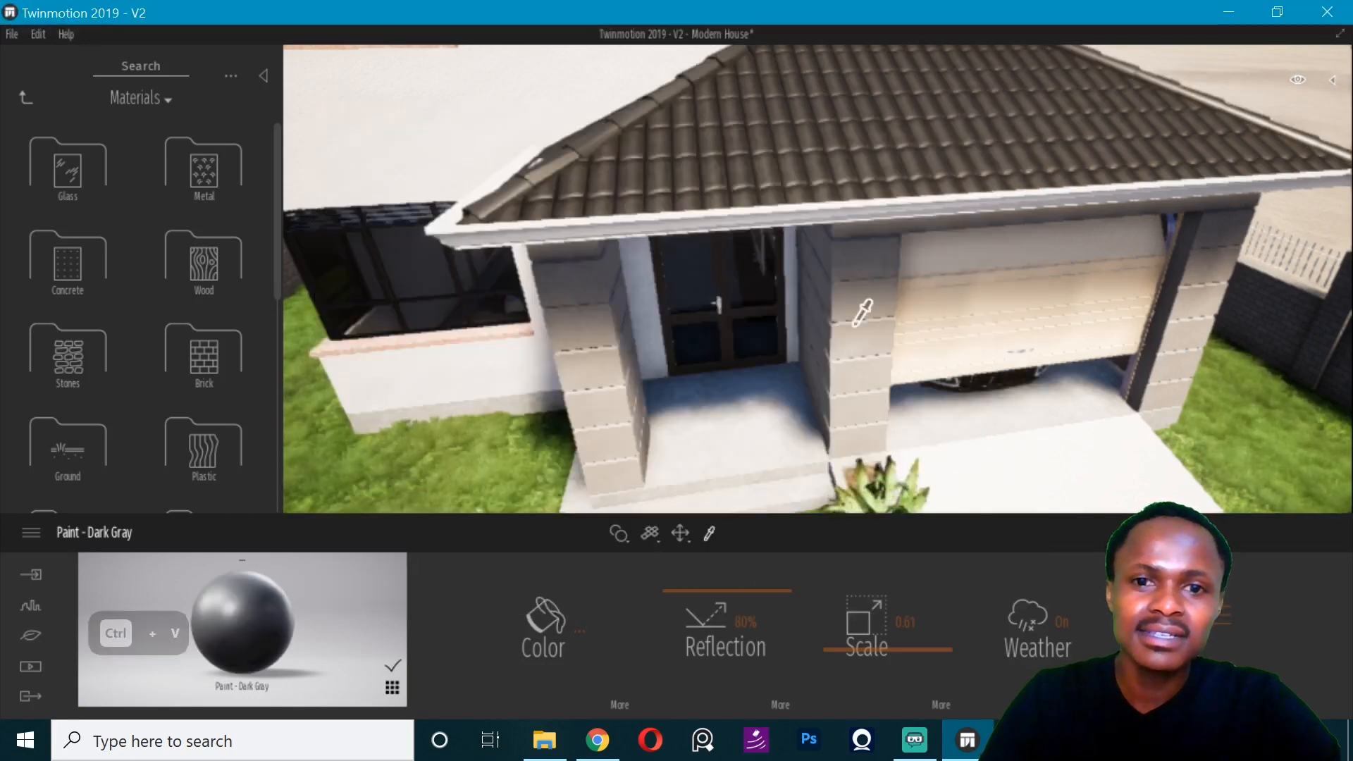
- Sample Pavement - Asphalt Dark at the top edge of the garage roof, set its reflection to about 44% and darken its color
right_click_drag(850, 270, 869, 284)
left_click(949, 212)
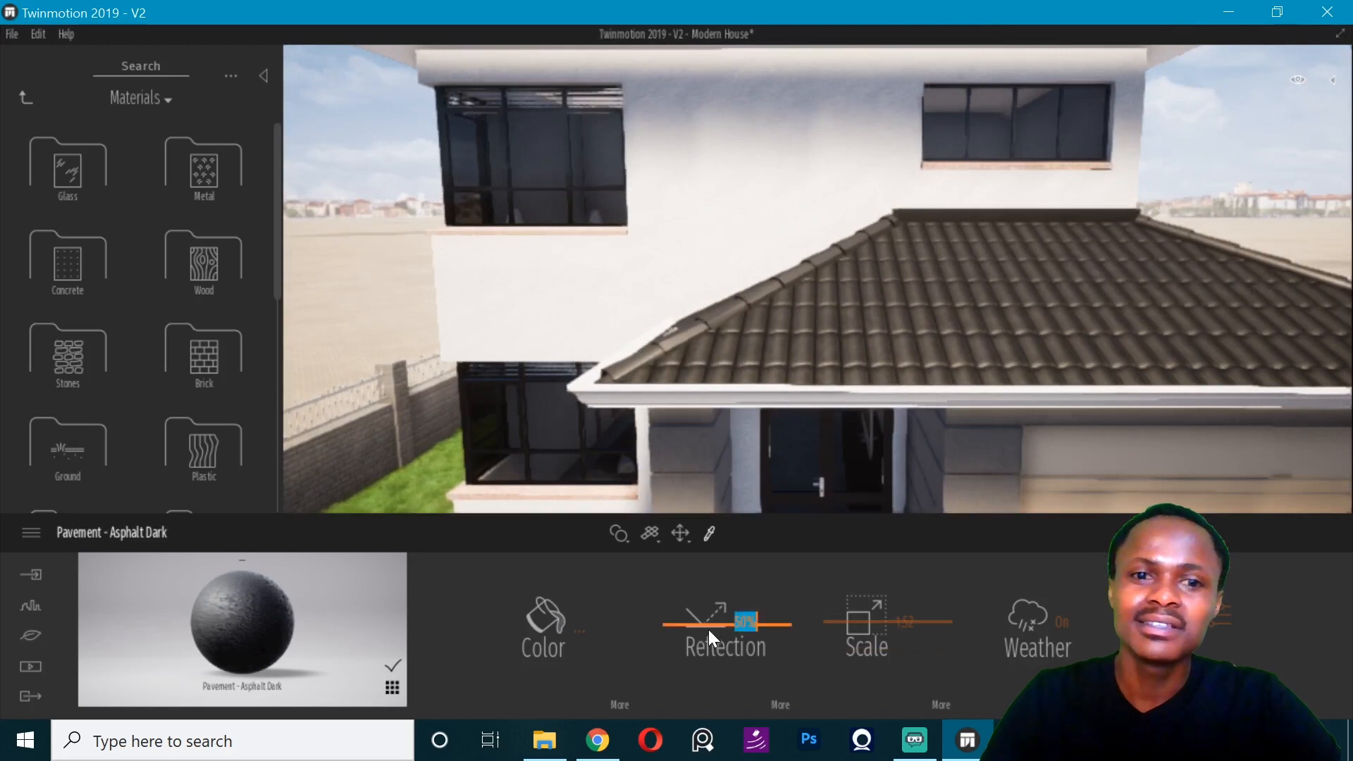
left_click_drag(707, 623, 707, 629)
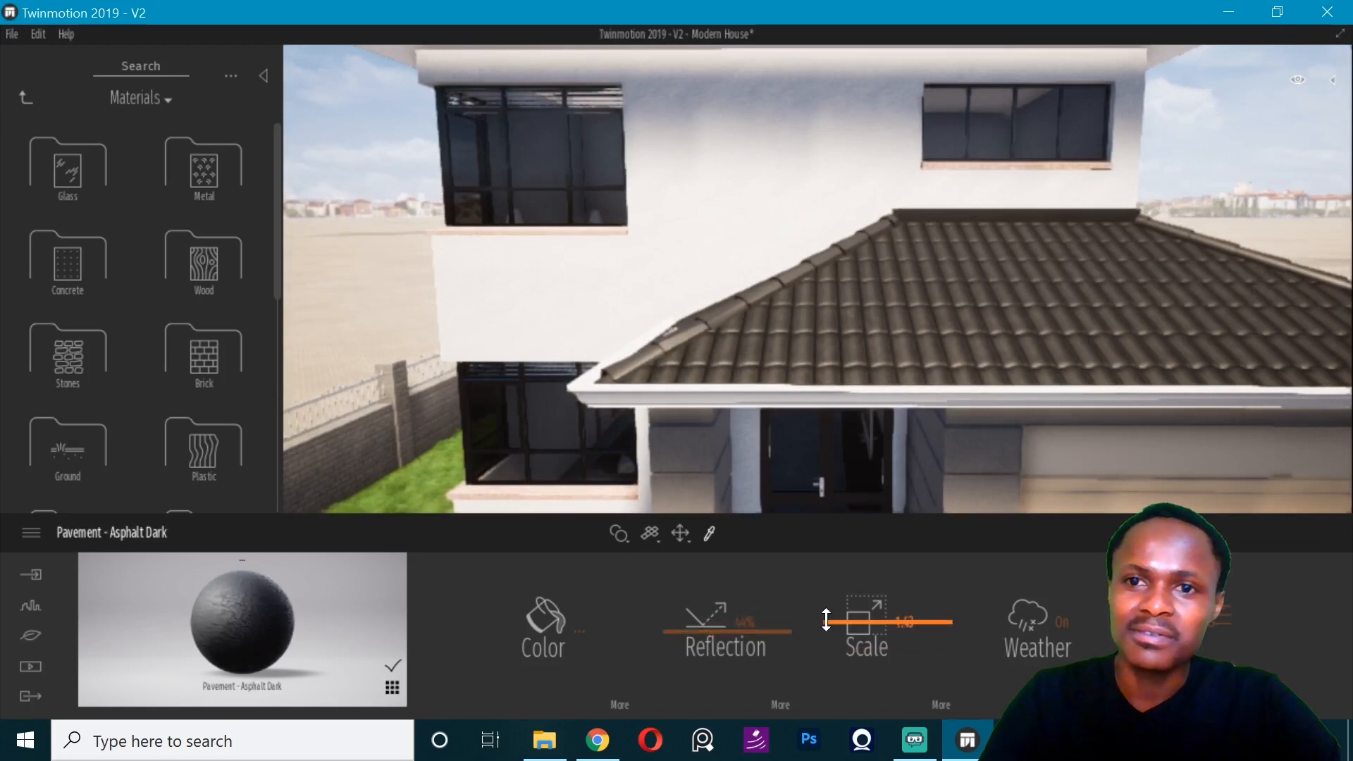
left_click(606, 637)
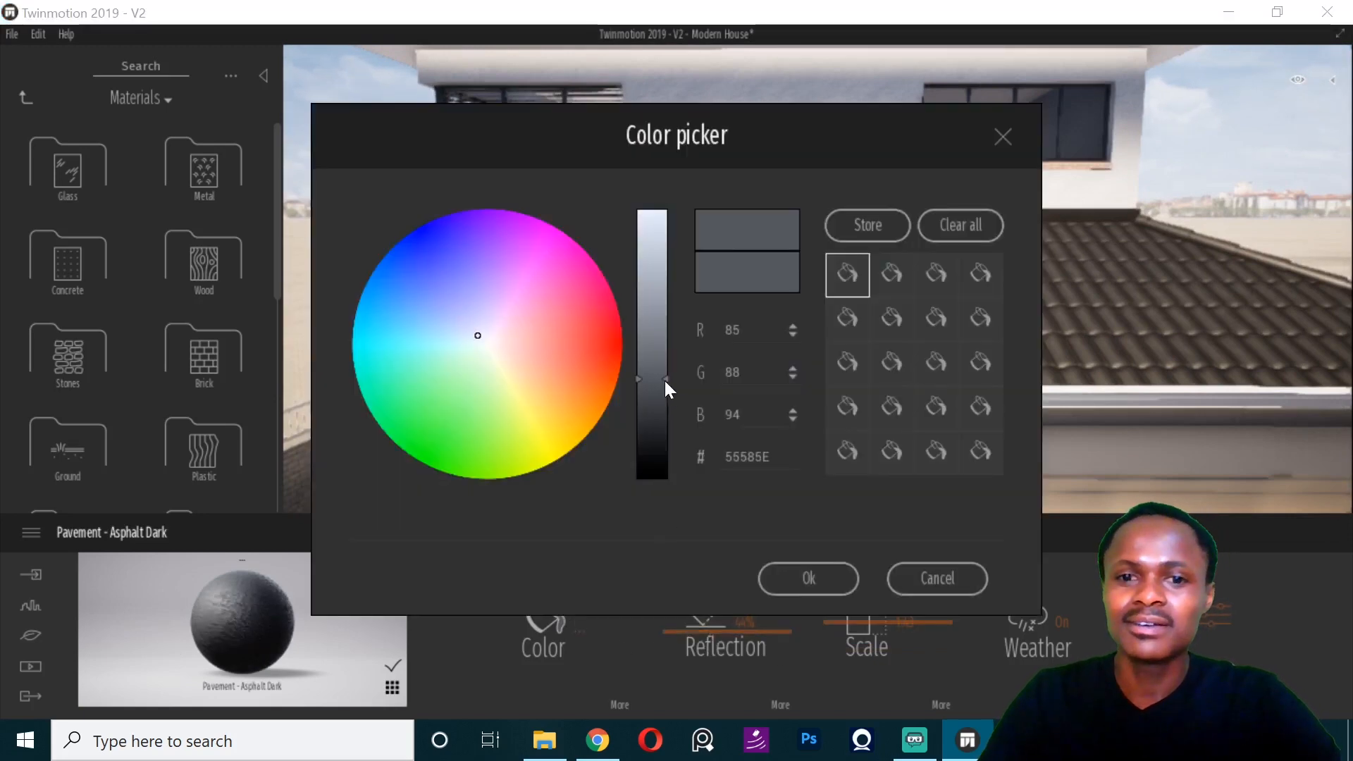
left_click_drag(665, 381, 665, 416)
left_click(832, 585)
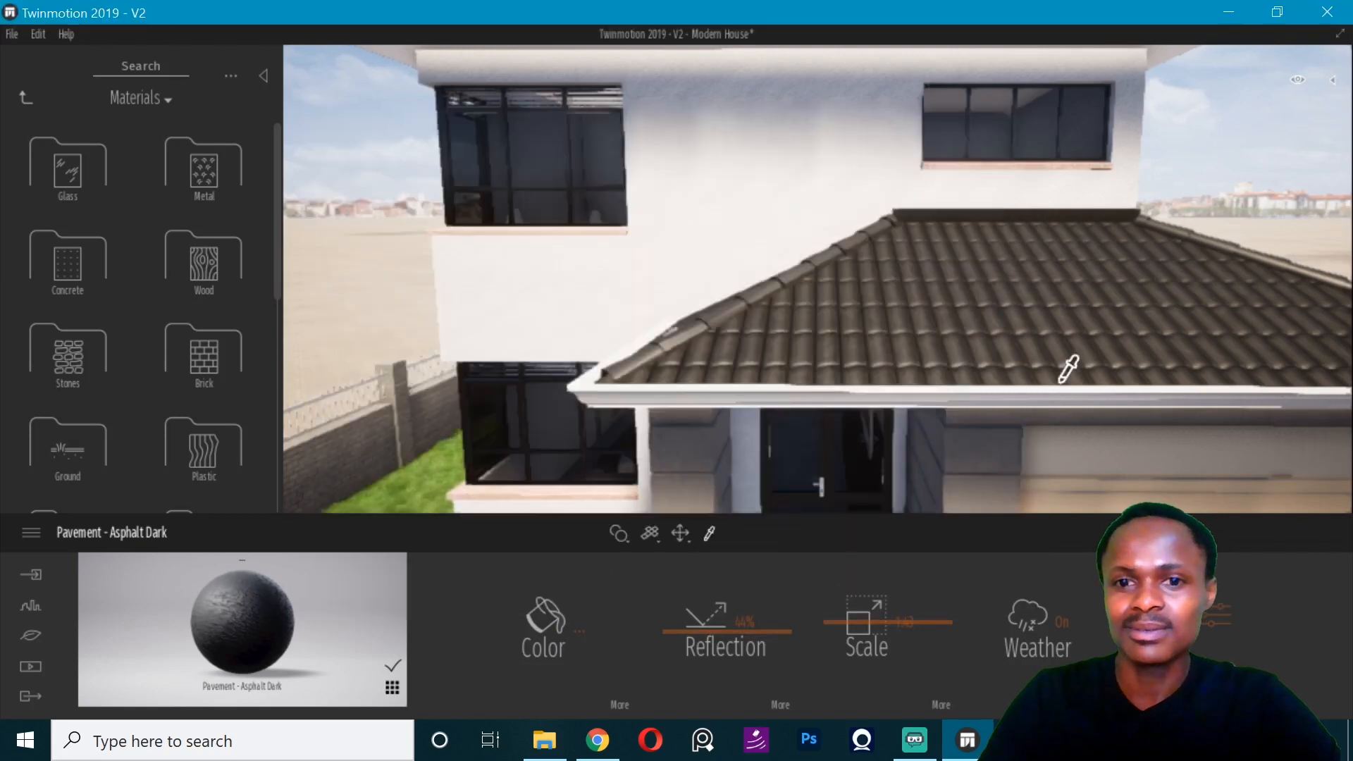
- Set Roof covering 19's reflection to 57% and adjust the reflection of the window sills' Stone - Marble Pink
left_click(1009, 330)
mouse_move(670, 606)
left_mouse_down()
mouse_move(679, 632)
mouse_move(677, 616)
left_mouse_up()
mouse_move(705, 347)
right_mouse_down()
mouse_move(656, 344)
mouse_move(706, 344)
right_mouse_up()
key("Right")
key("Right")
key("Right")
key("Right")
left_click(766, 243)
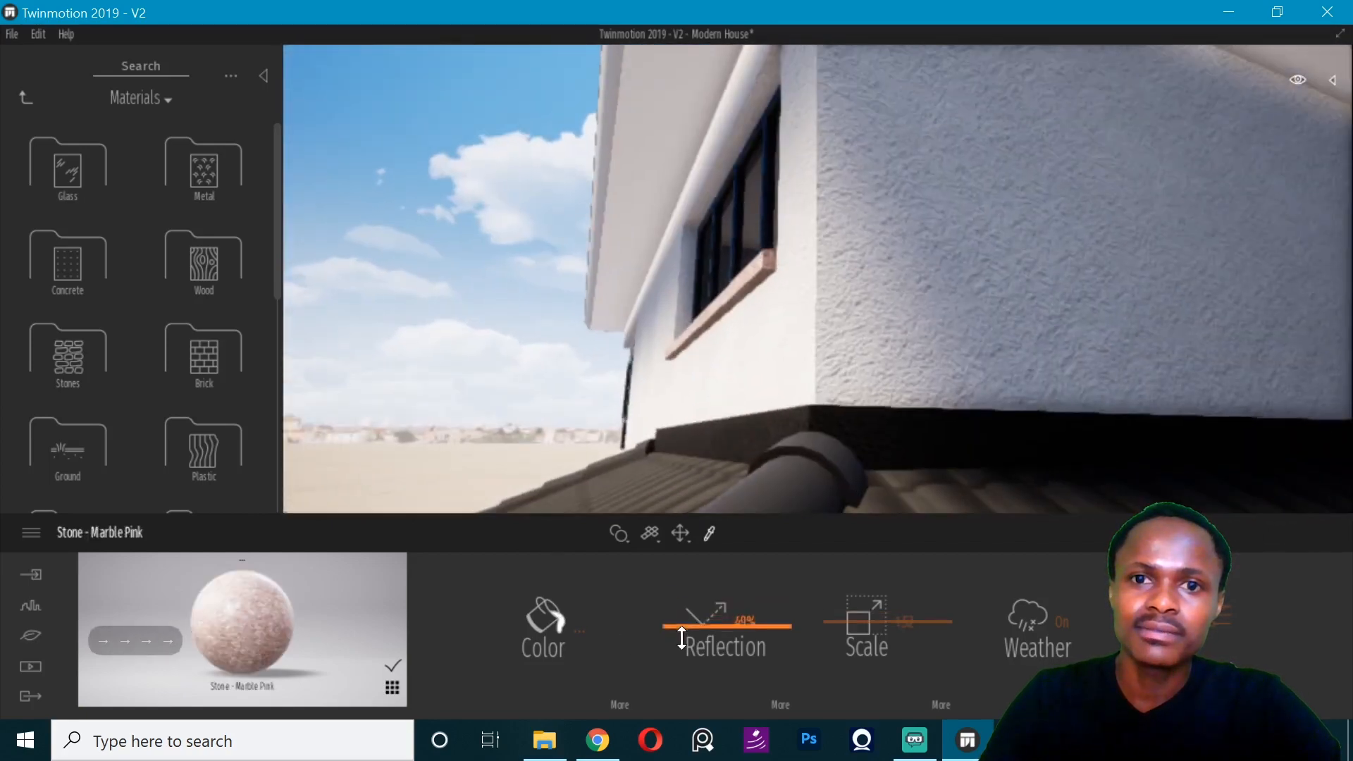
right_click_drag(673, 330, 739, 281)
- Raise the reflection of the balcony railing's Metal - Stainless Steel and set Paint - Light Gray's reflection to 100%
key("d")
key("d")
key("d")
key("d")
key("d")
key("d")
key("d")
key("d")
key("d")
key("d")
key("d")
key("d")
key("d")
key("d")
key("d")
key("d")
key("d")
key("d")
key("d")
key("d")
key("d")
key("d")
left_click(744, 283)
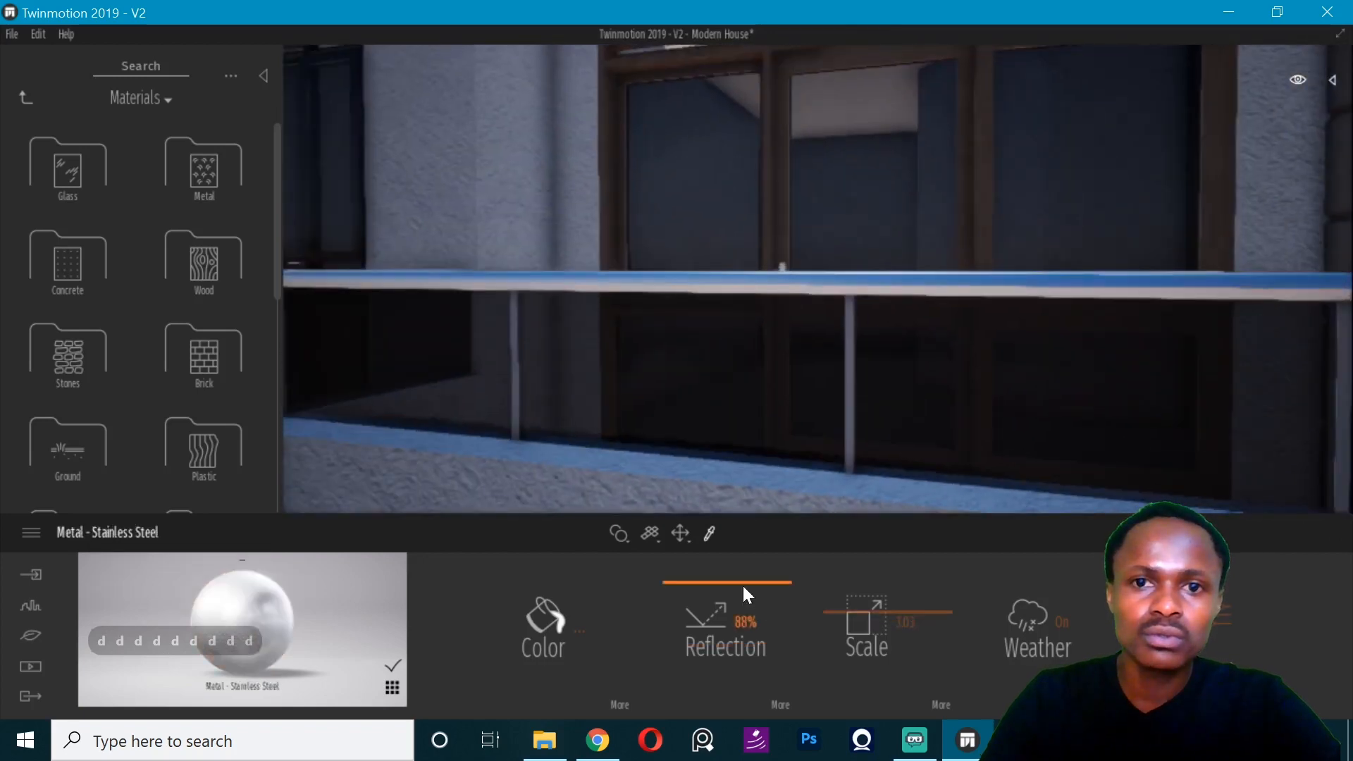
left_click_drag(743, 588, 734, 571)
left_click(848, 398)
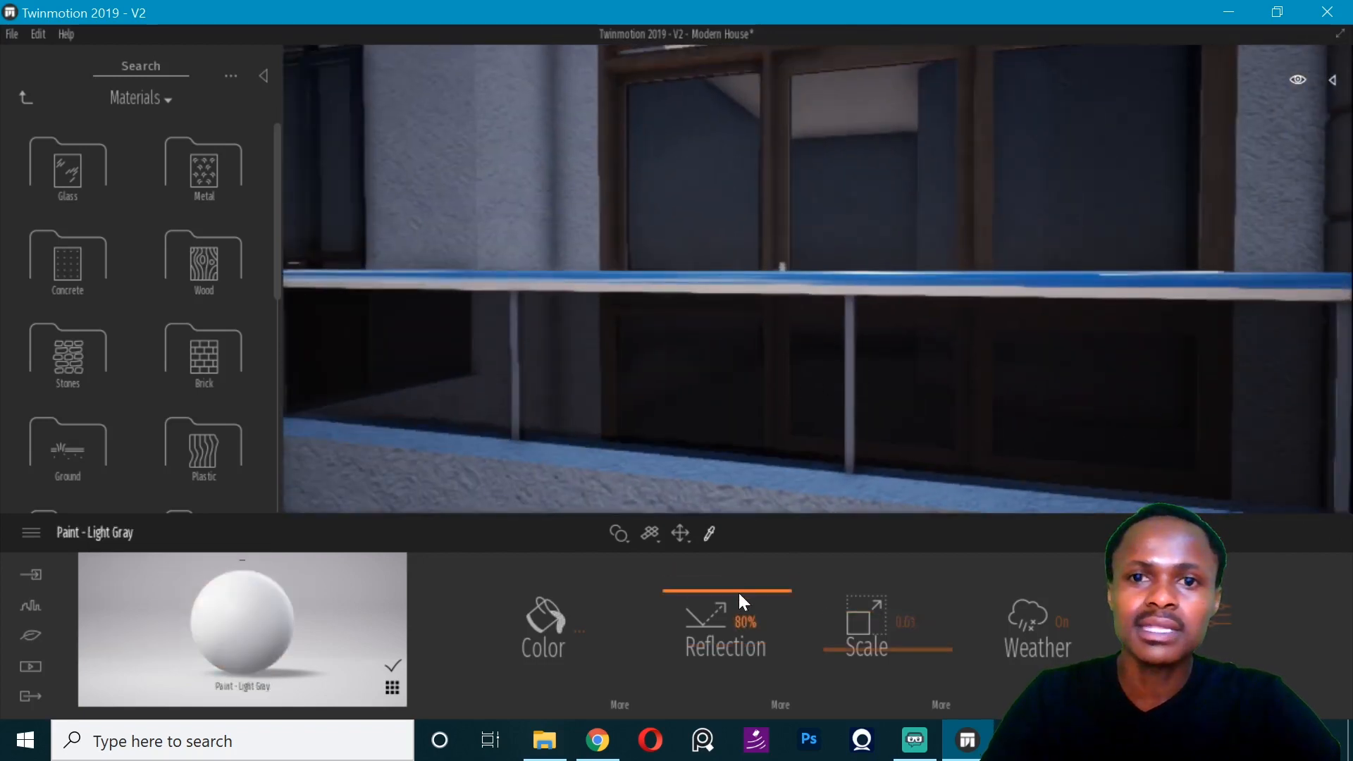
- Inspect the materials around the balcony, the side canopy and the corner windows of the house
key("d")
key("d")
key("d")
key("d")
key("d")
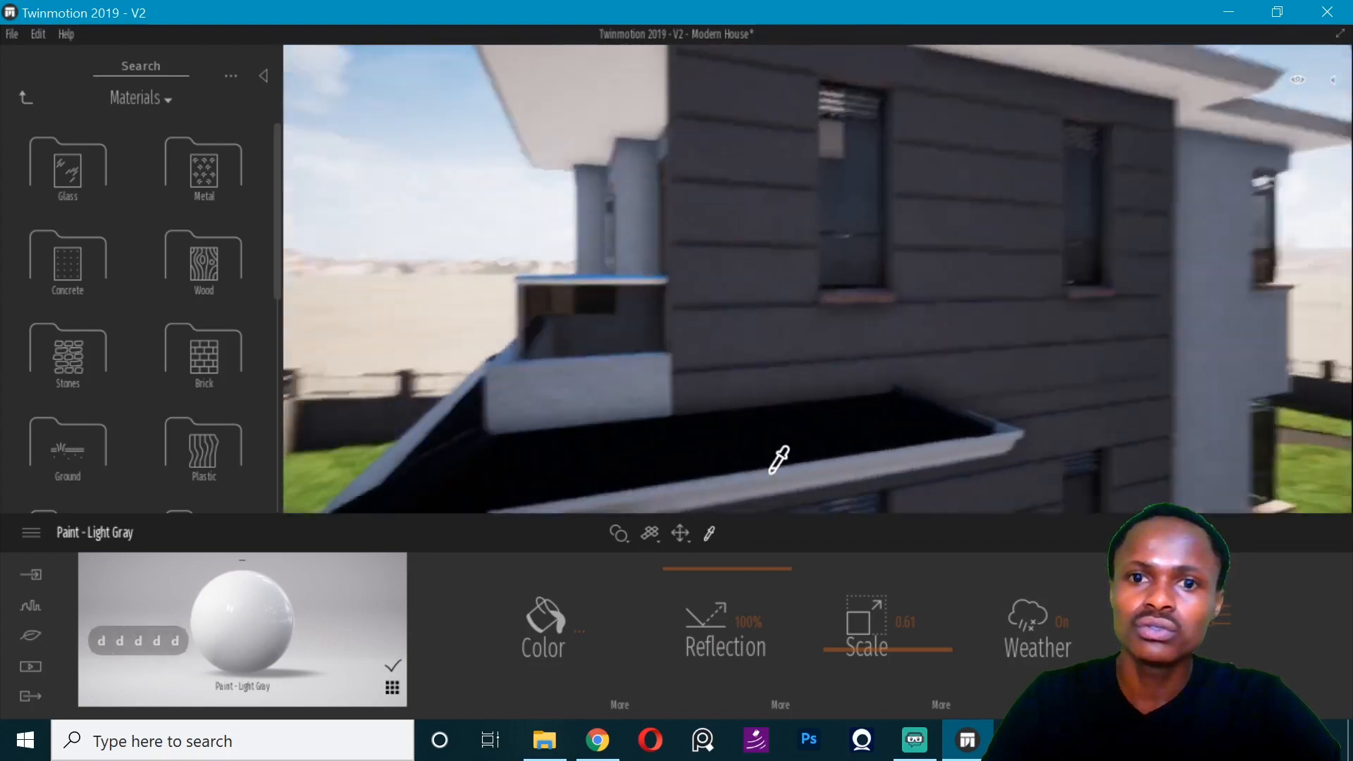
left_click(779, 459)
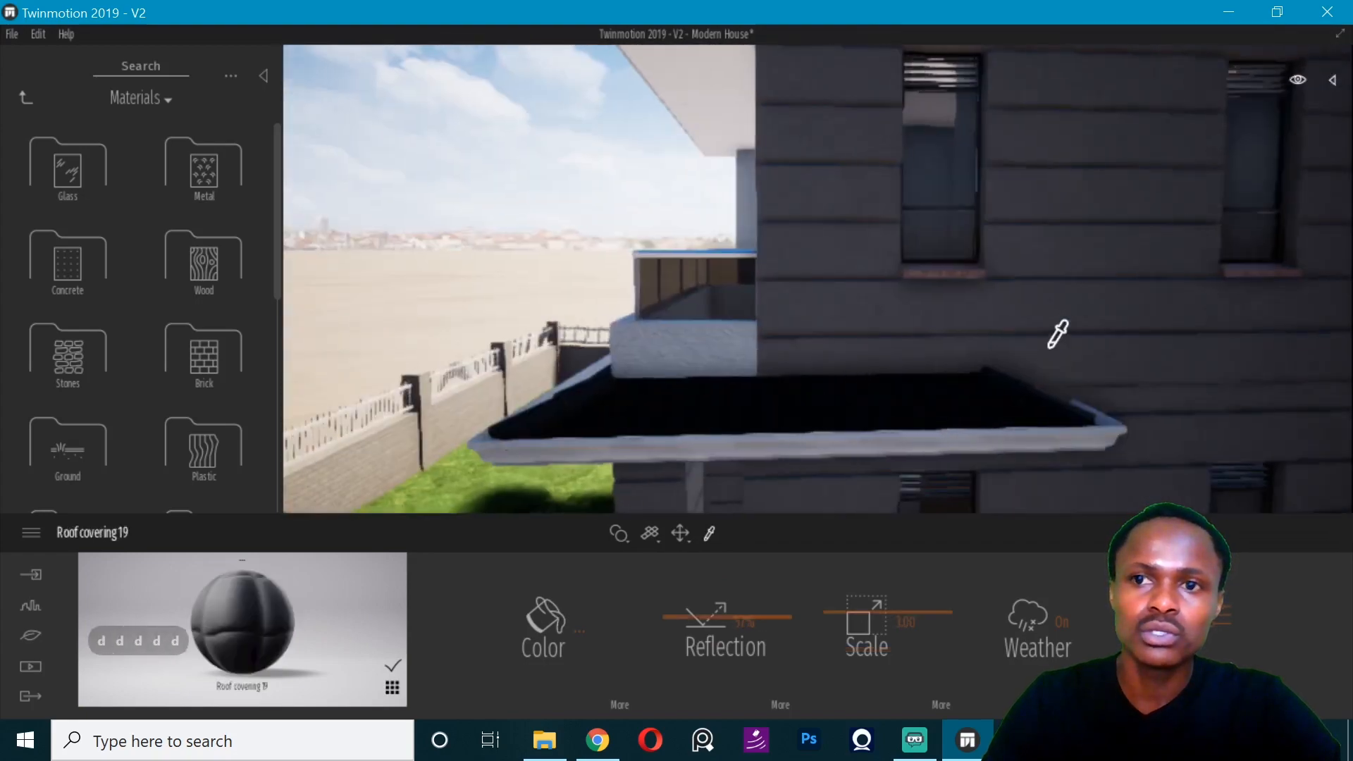
key("d")
key("d")
key("d")
key("d")
key("d")
key("d")
key("d")
key("d")
key("d")
key("d")
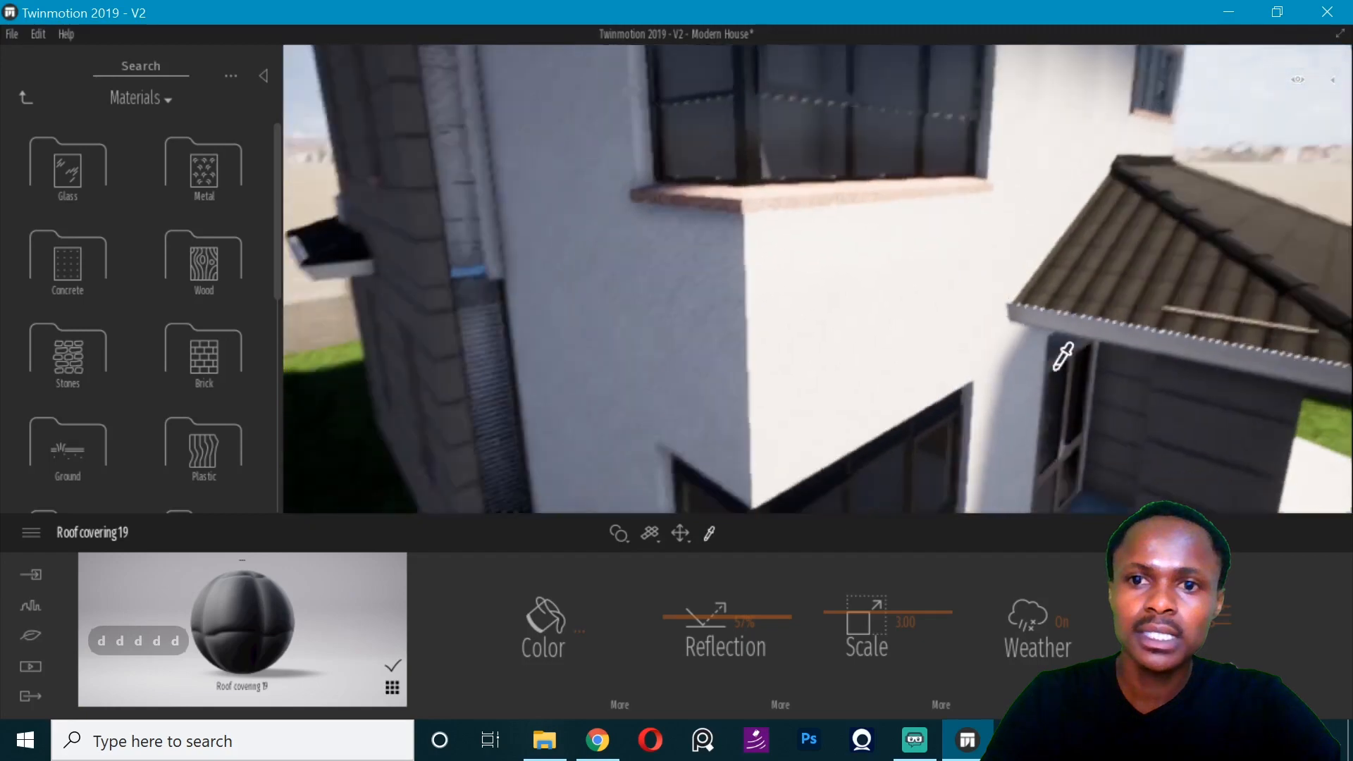
right_click_drag(1063, 357, 1074, 333)
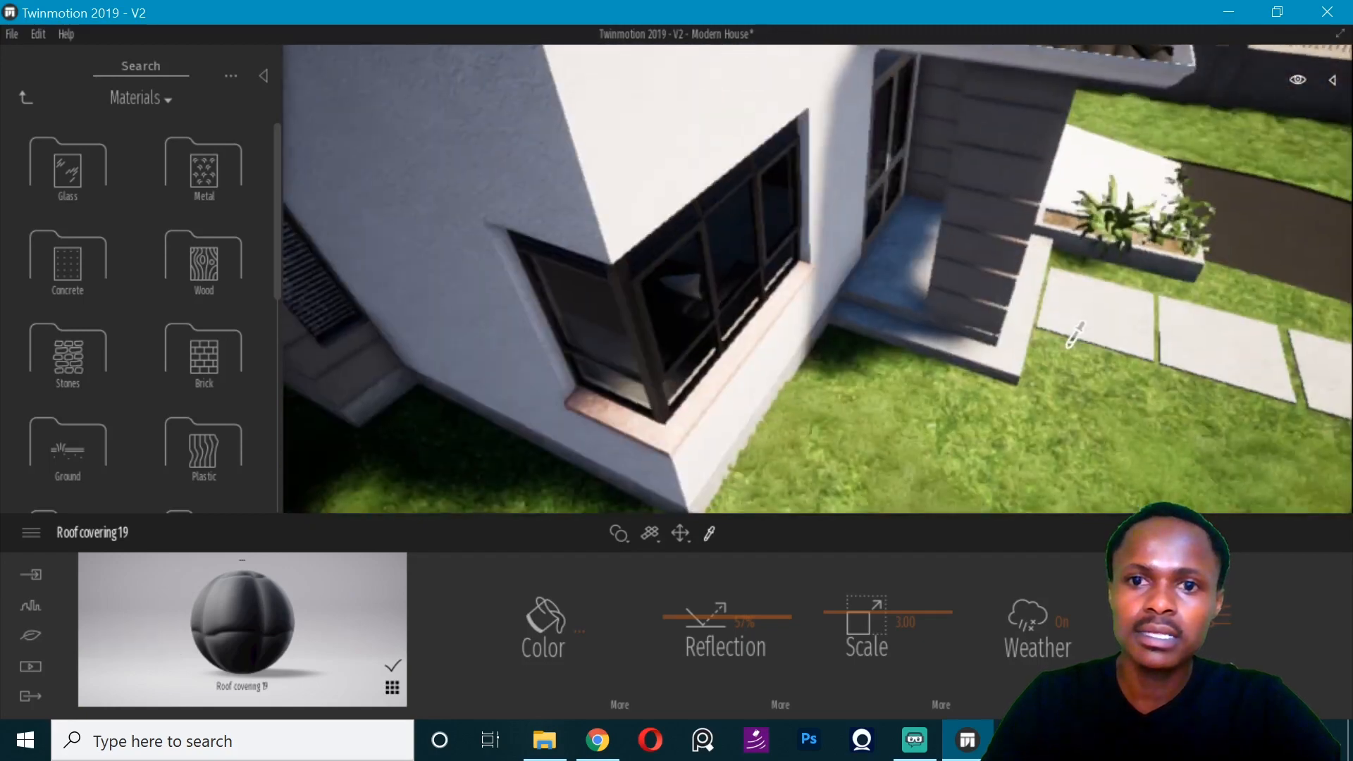
- Apply Exposed aggregate concrete 01 from the user library to the entrance porch steps
left_click(29, 96)
left_click(50, 184)
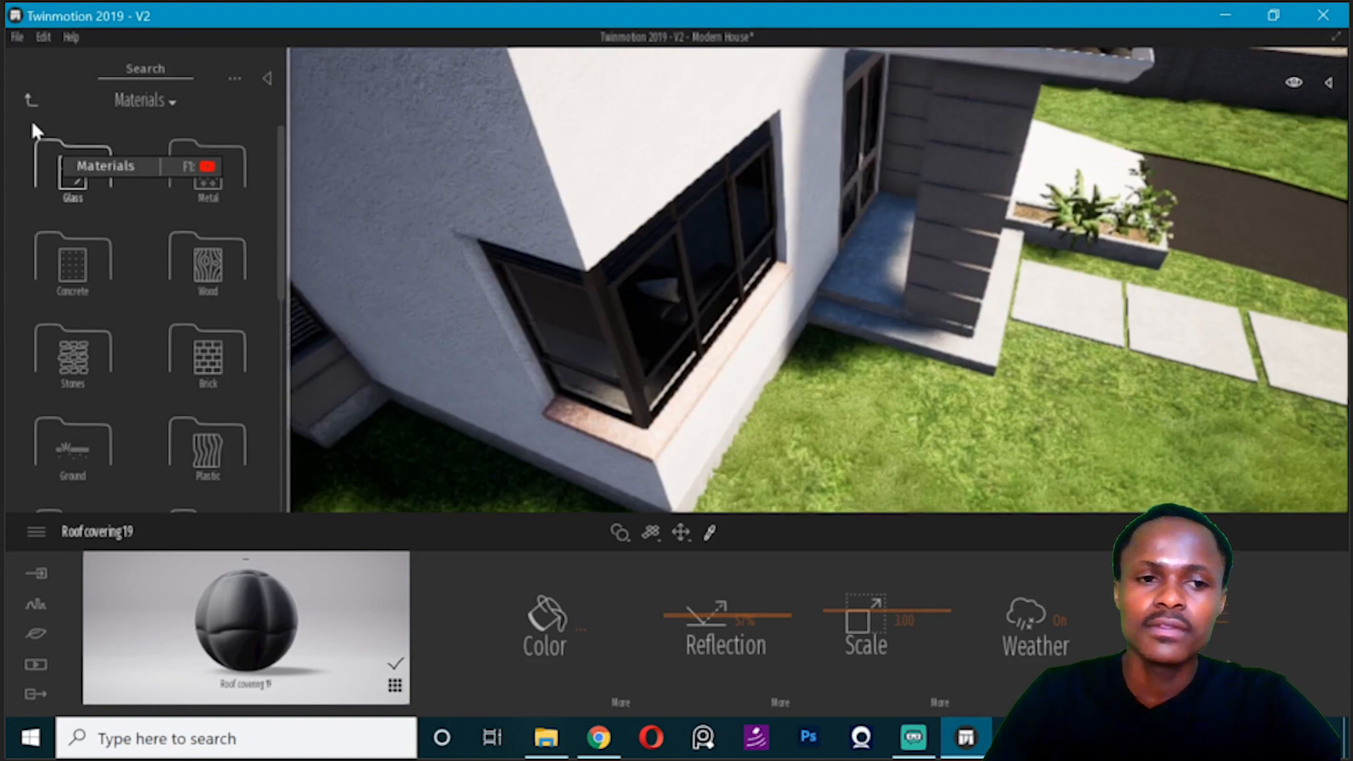
left_click(31, 118)
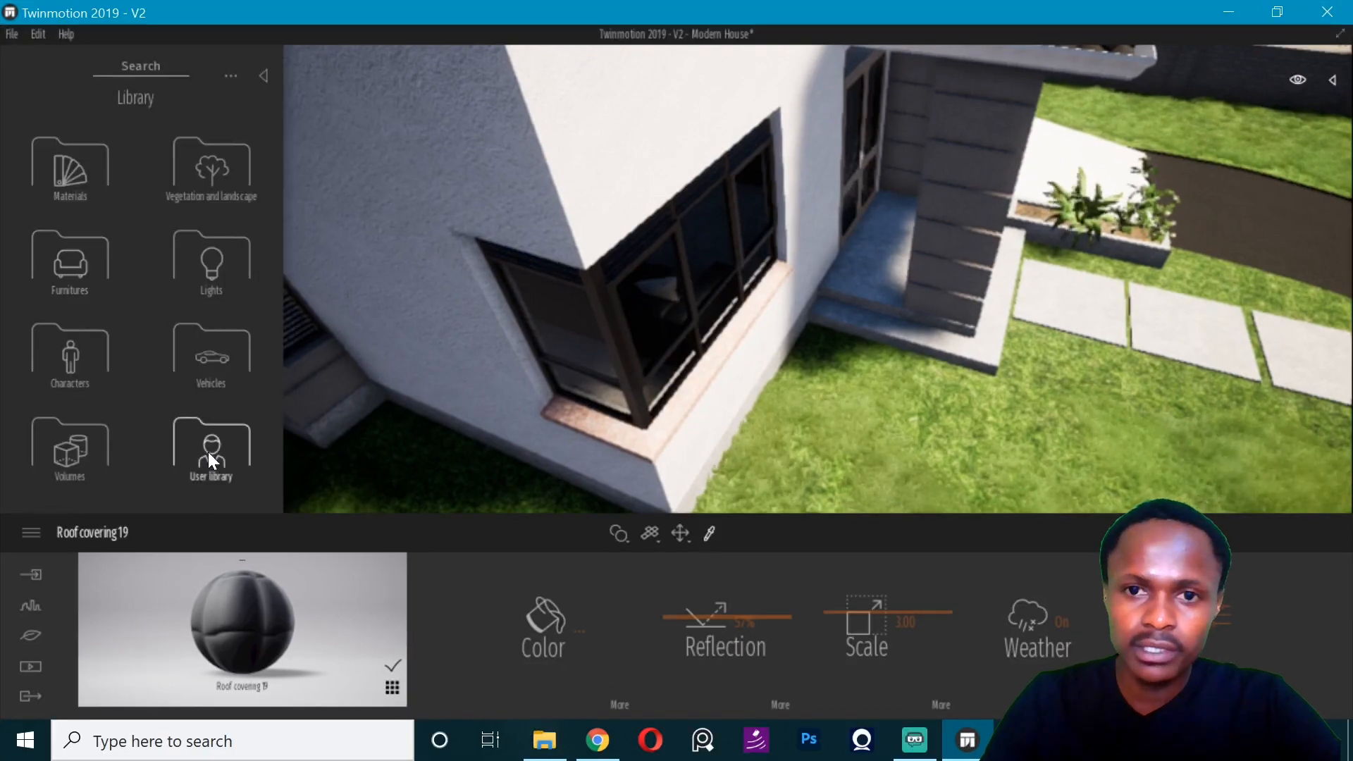
left_click(209, 451)
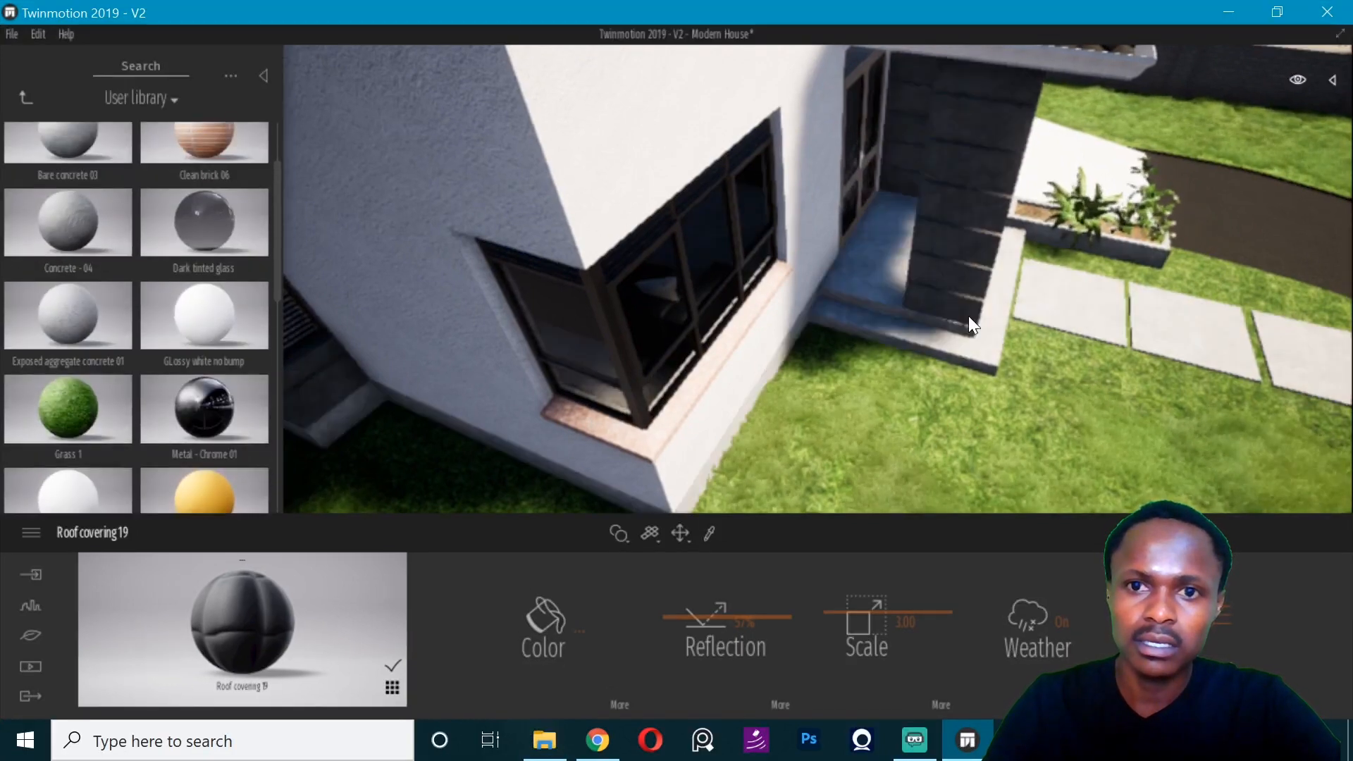
scroll(62, 241, "up", 2)
left_click_drag(69, 436, 851, 295)
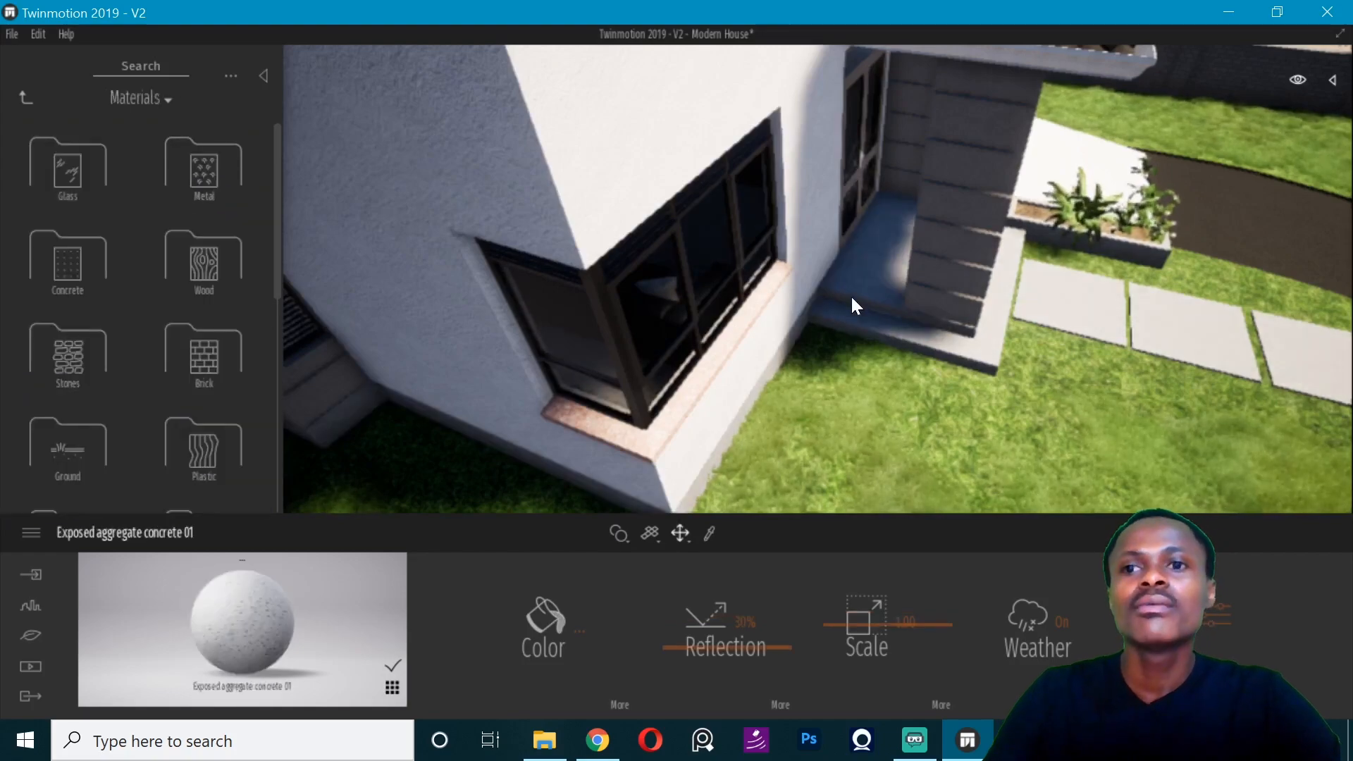
- View the front entrance and garage up close from the driveway
right_click_drag(1148, 269, 1254, 218)
key("e")
key("d")
key("d")
key("d")
key("d")
key("d")
key("d")
key("d")
key("d")
key("d")
key("d")
key("d")
key("d")
key("d")
key("d")
key("d")
key("d")
key("d")
key("d")
key("d")
key("d")
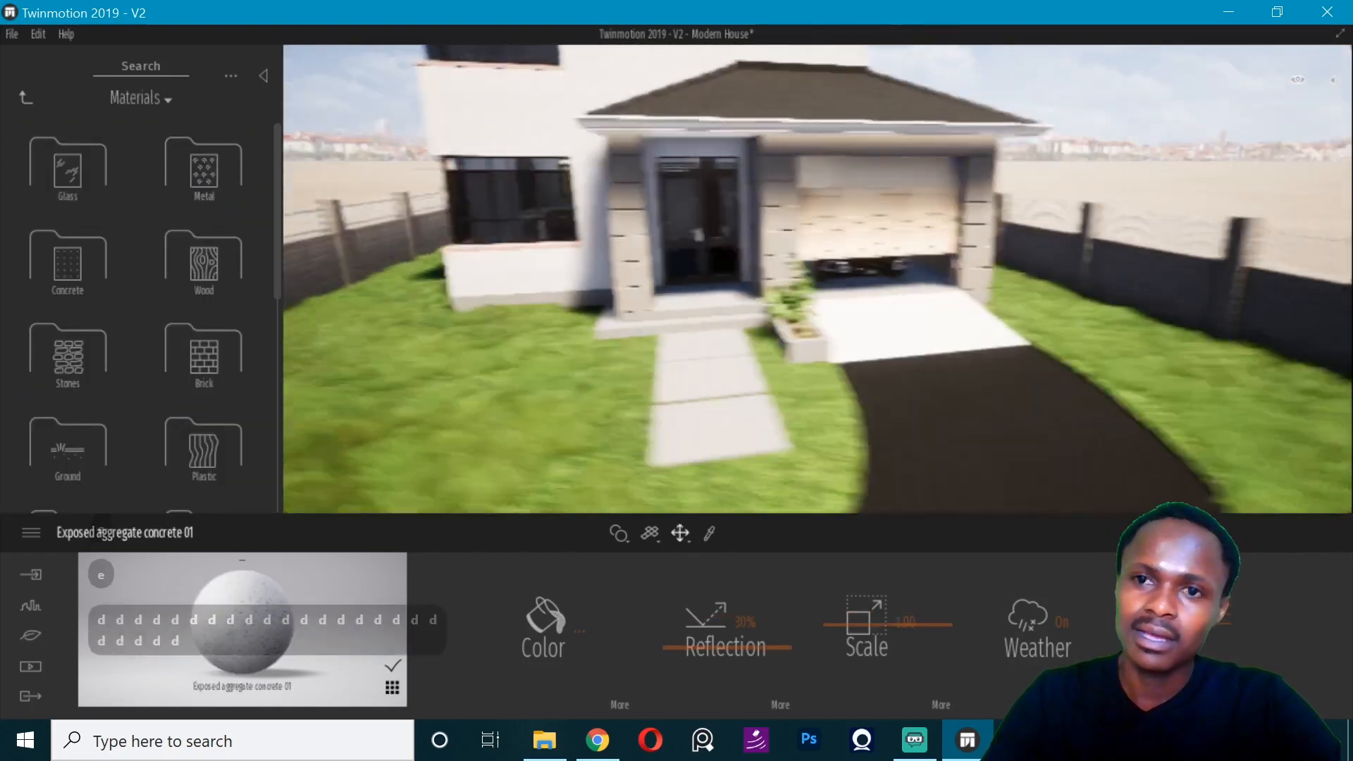
key("w")
key("w")
key("w")
key("w")
key("Escape")
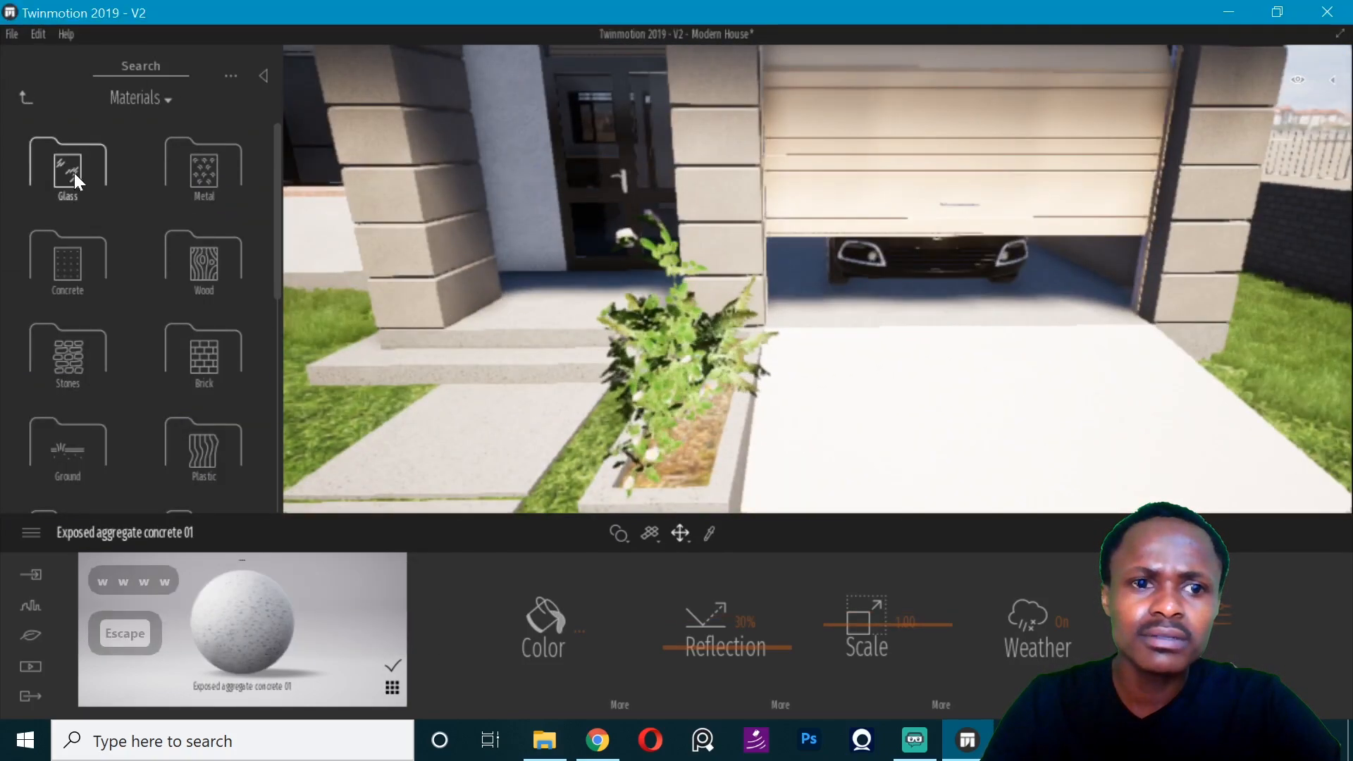
- Apply the Concrete - 04 material from the user library to the driveway slab in front of the garage
left_click(79, 160)
scroll(163, 346, "up", 1)
left_click(68, 194)
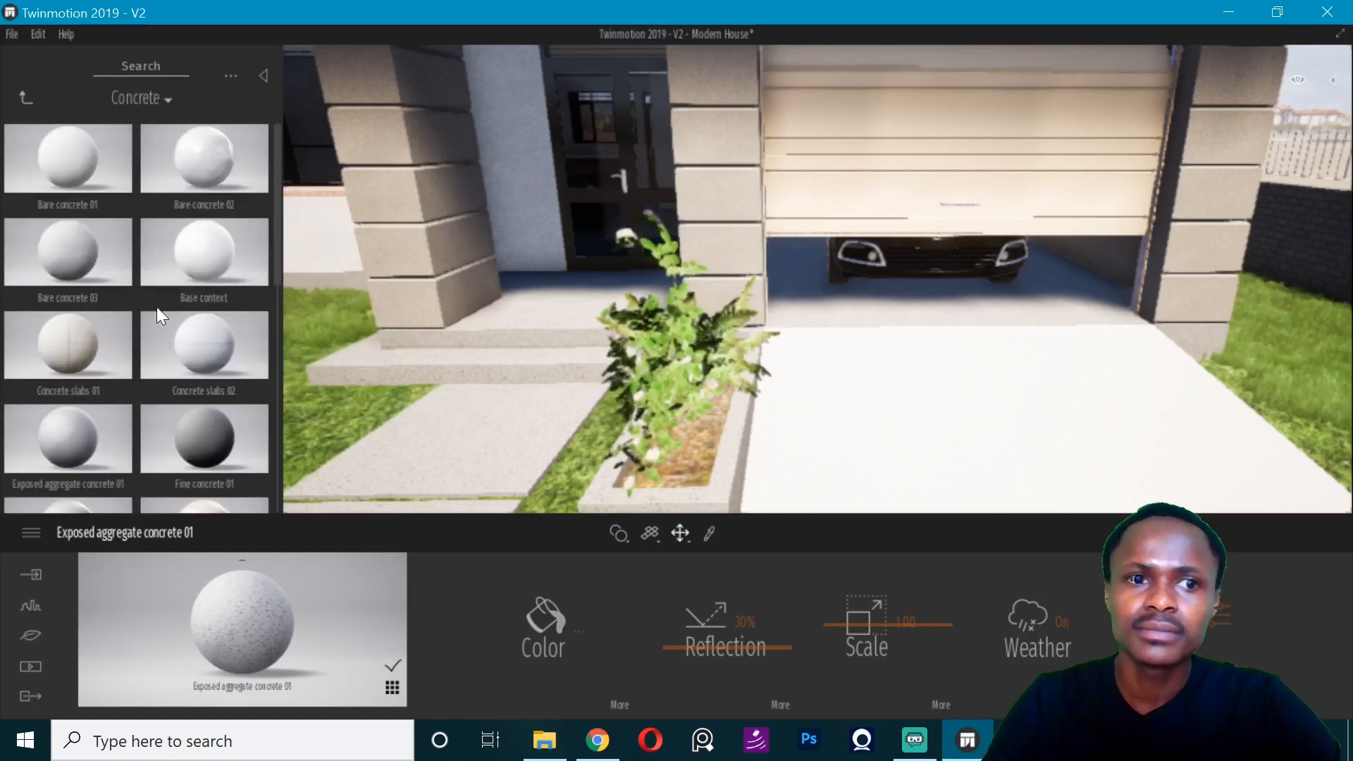
left_click(26, 98)
scroll(98, 352, "down", 9)
left_click(24, 100)
left_click(196, 406)
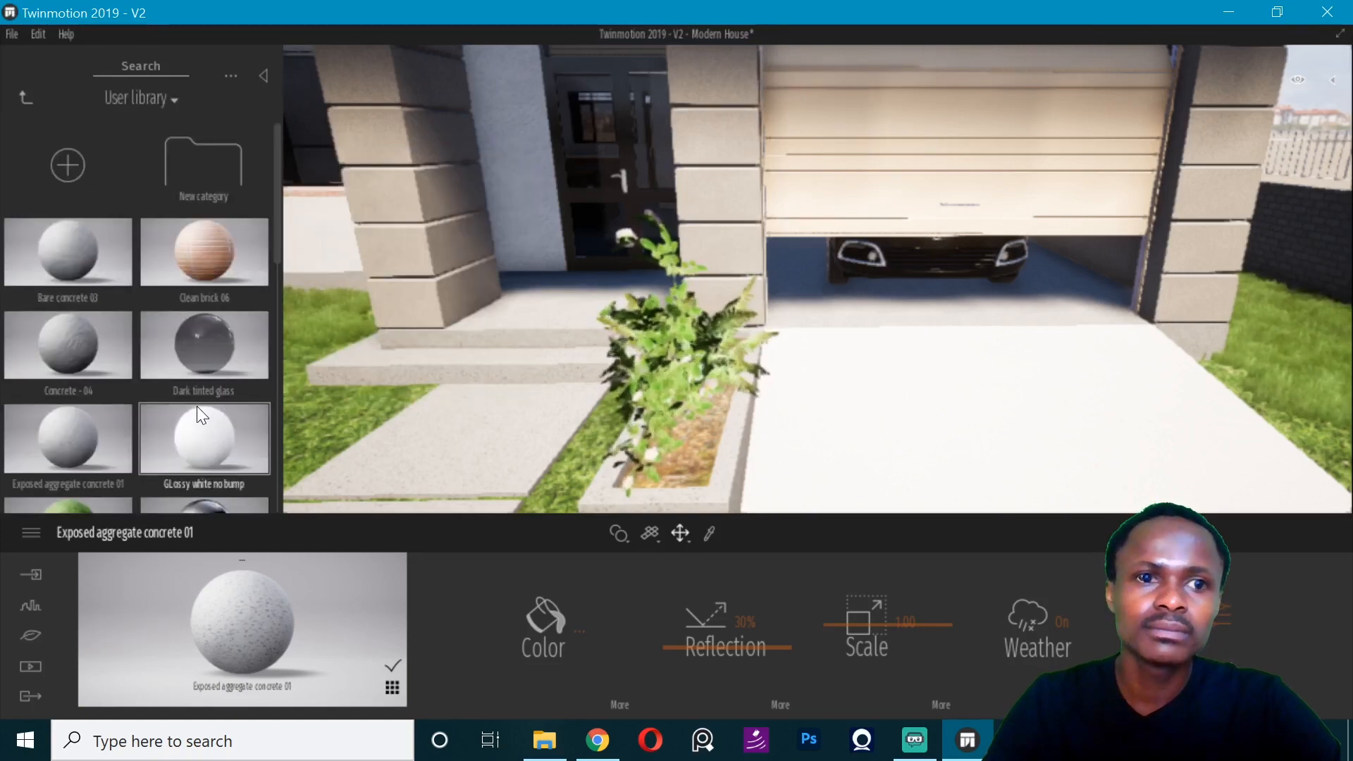
scroll(225, 451, "down", 10)
scroll(155, 352, "up", 3)
scroll(64, 246, "up", 2)
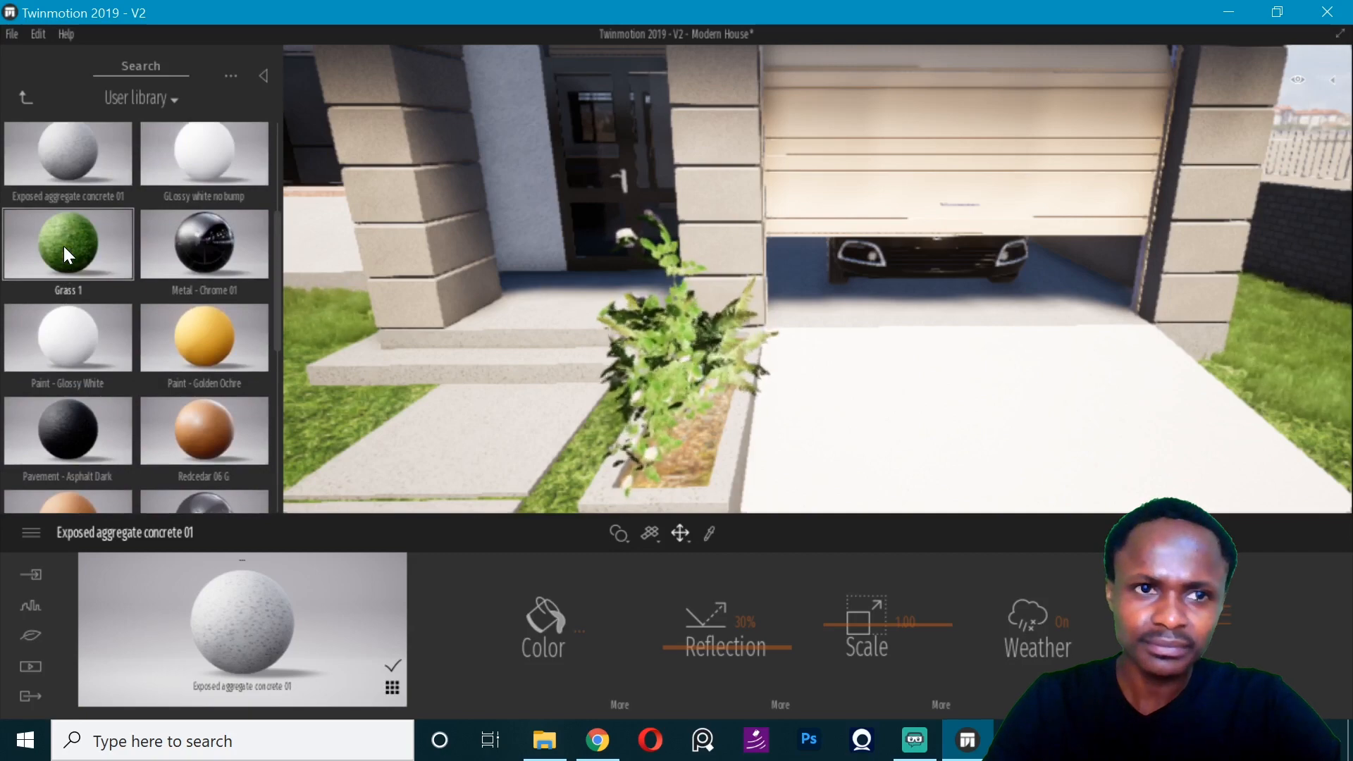
scroll(64, 246, "up", 2)
left_click_drag(63, 247, 1051, 454)
left_click(1053, 431)
right_click_drag(1052, 432, 1063, 353)
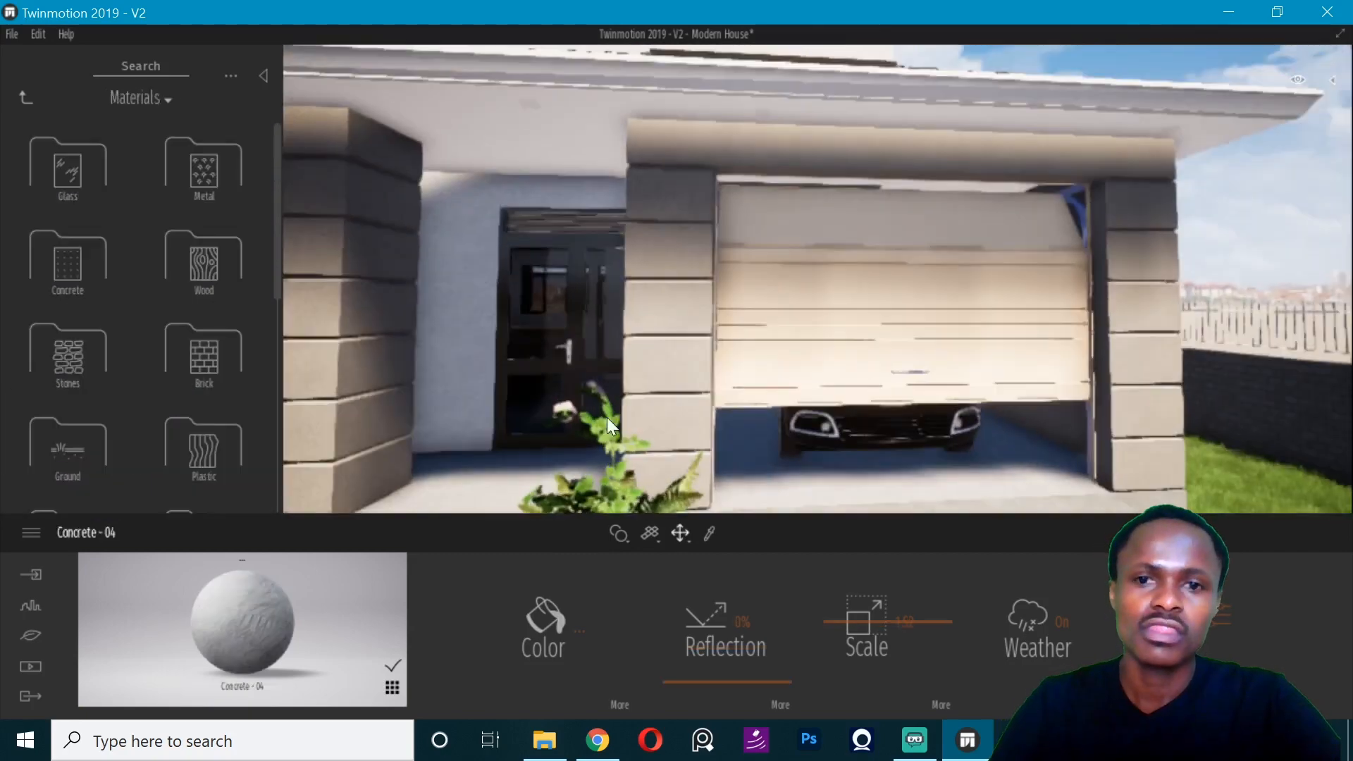
- Apply the Chestnut 03 D wood at a scale of 3.62 to the garage door and copy its color's hex code
left_click(12, 34)
key("Escape")
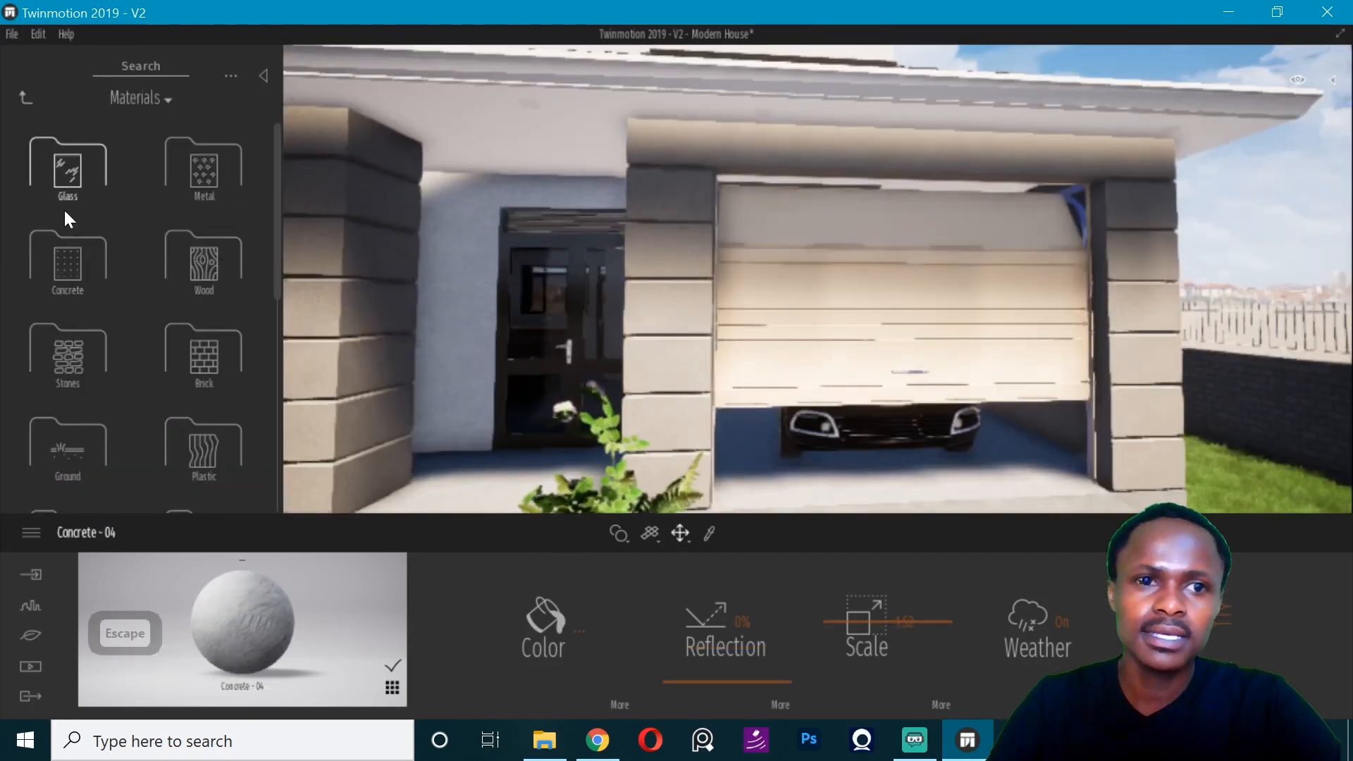
left_click(212, 262)
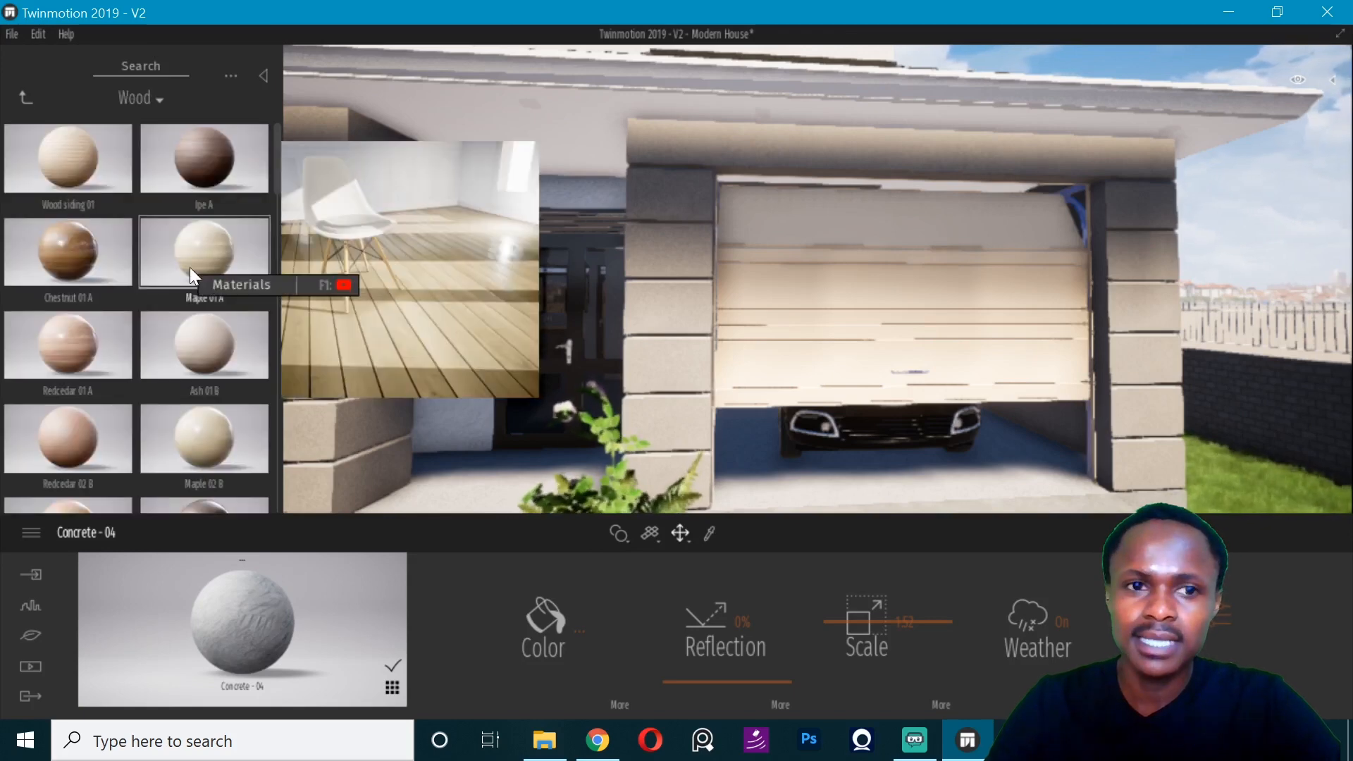
scroll(81, 352, "down", 3)
scroll(78, 358, "down", 3)
left_click_drag(192, 380, 893, 366)
scroll(916, 368, "up", 3)
right_click_drag(923, 368, 999, 374)
left_click_drag(865, 643, 867, 607)
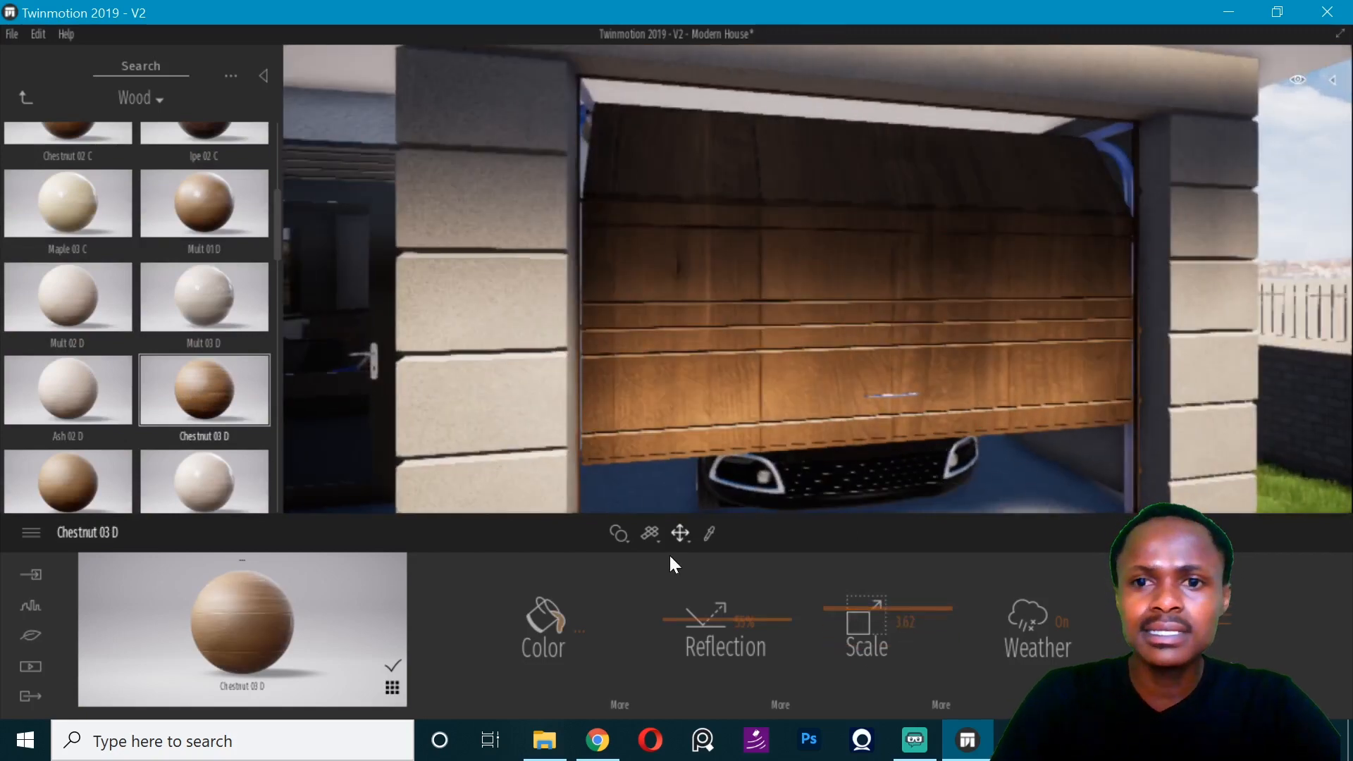
left_click(580, 626)
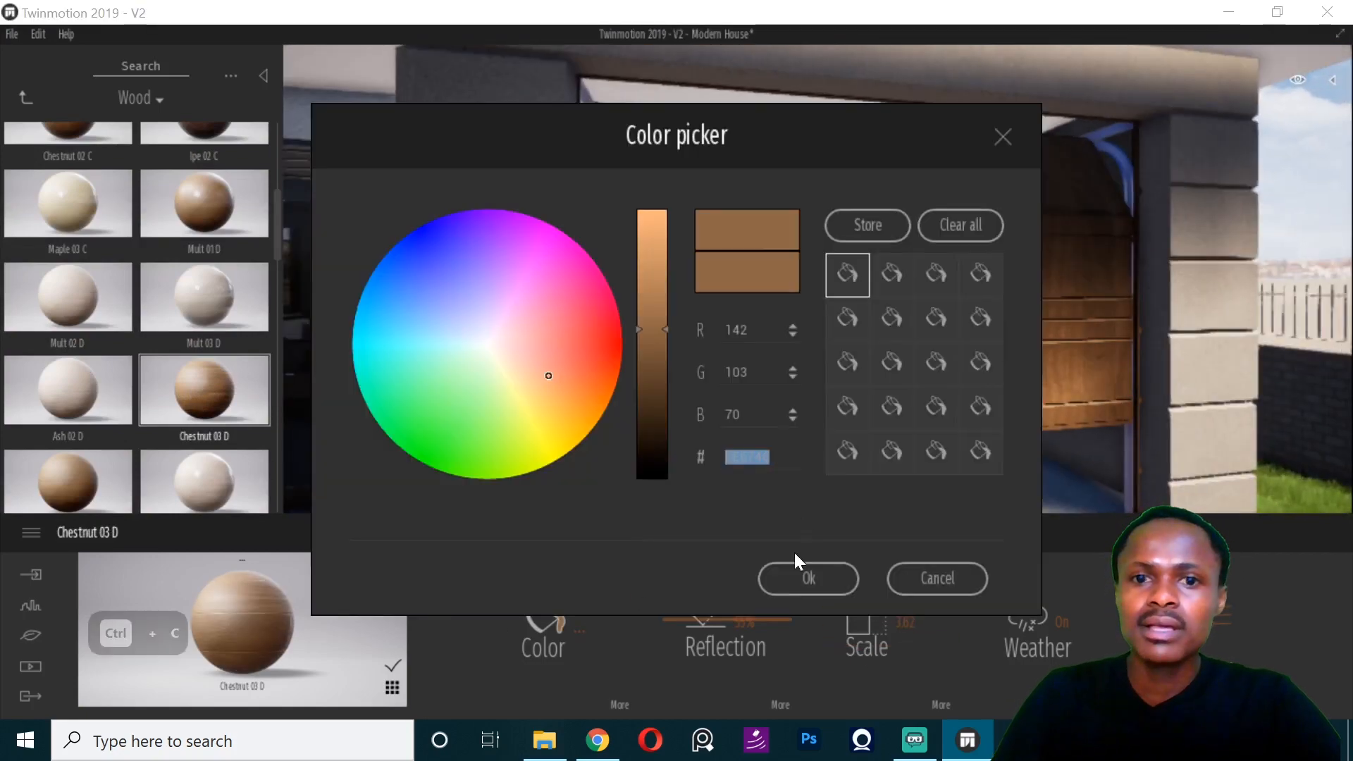
left_click(800, 572)
- Replace the garage door's wood with Maple 01 A and examine its advanced settings and color texture options
scroll(196, 317, "up", 5)
left_click_drag(204, 204, 670, 332)
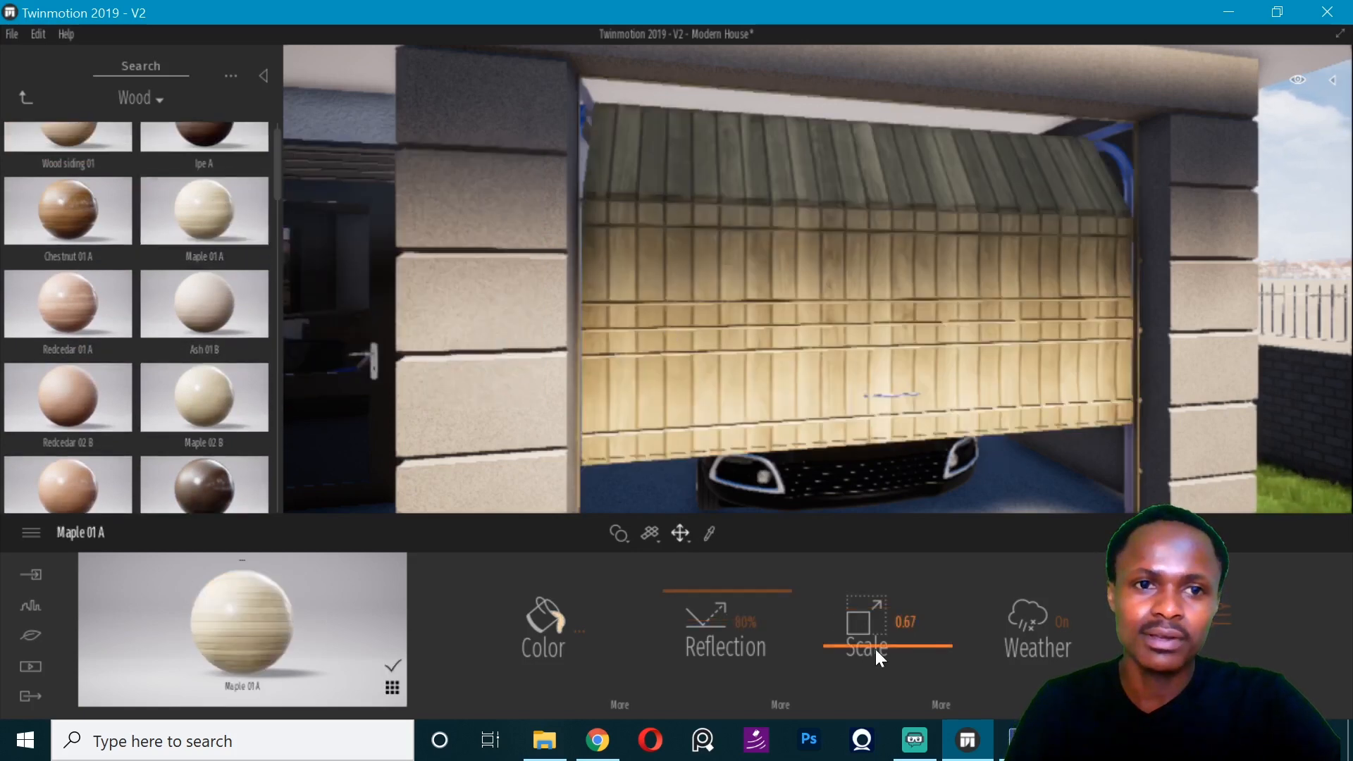
left_click(1204, 625)
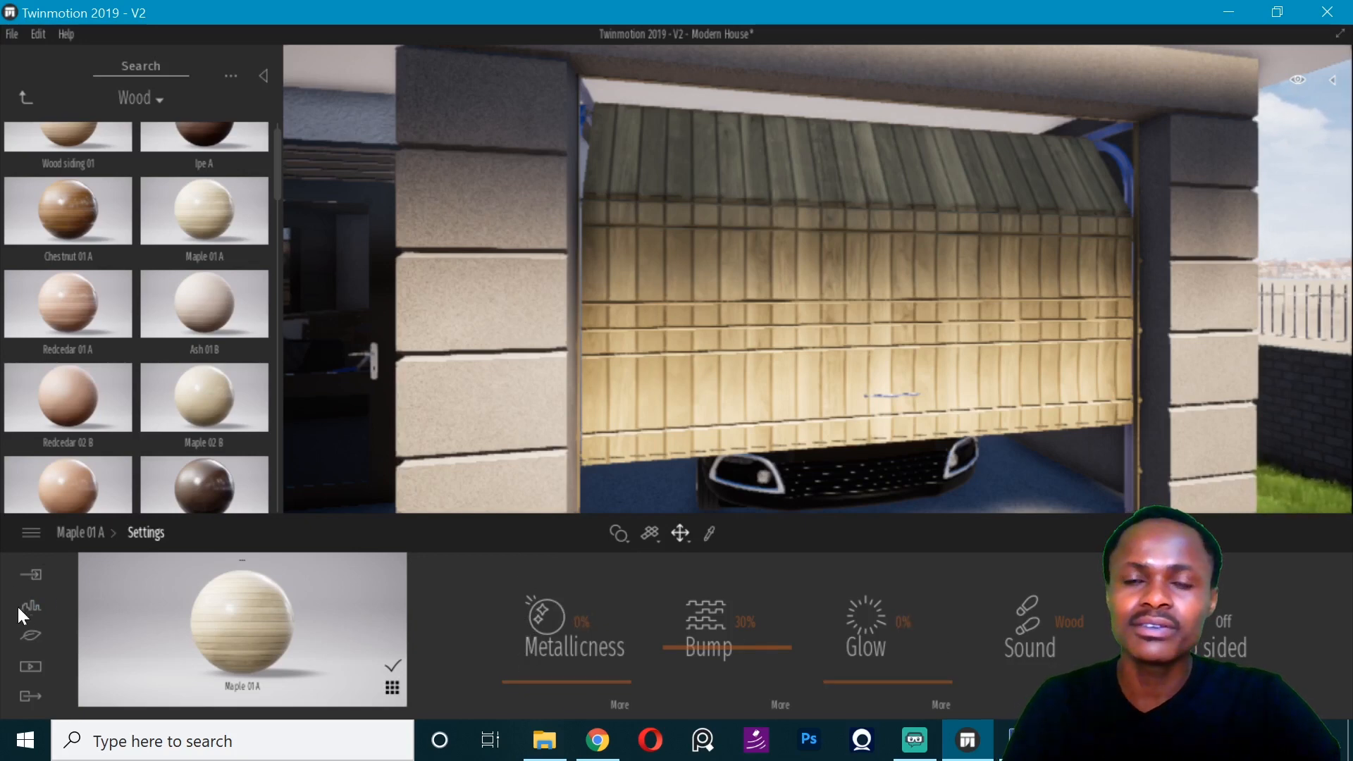
left_click(81, 534)
left_click(620, 702)
left_click(710, 619)
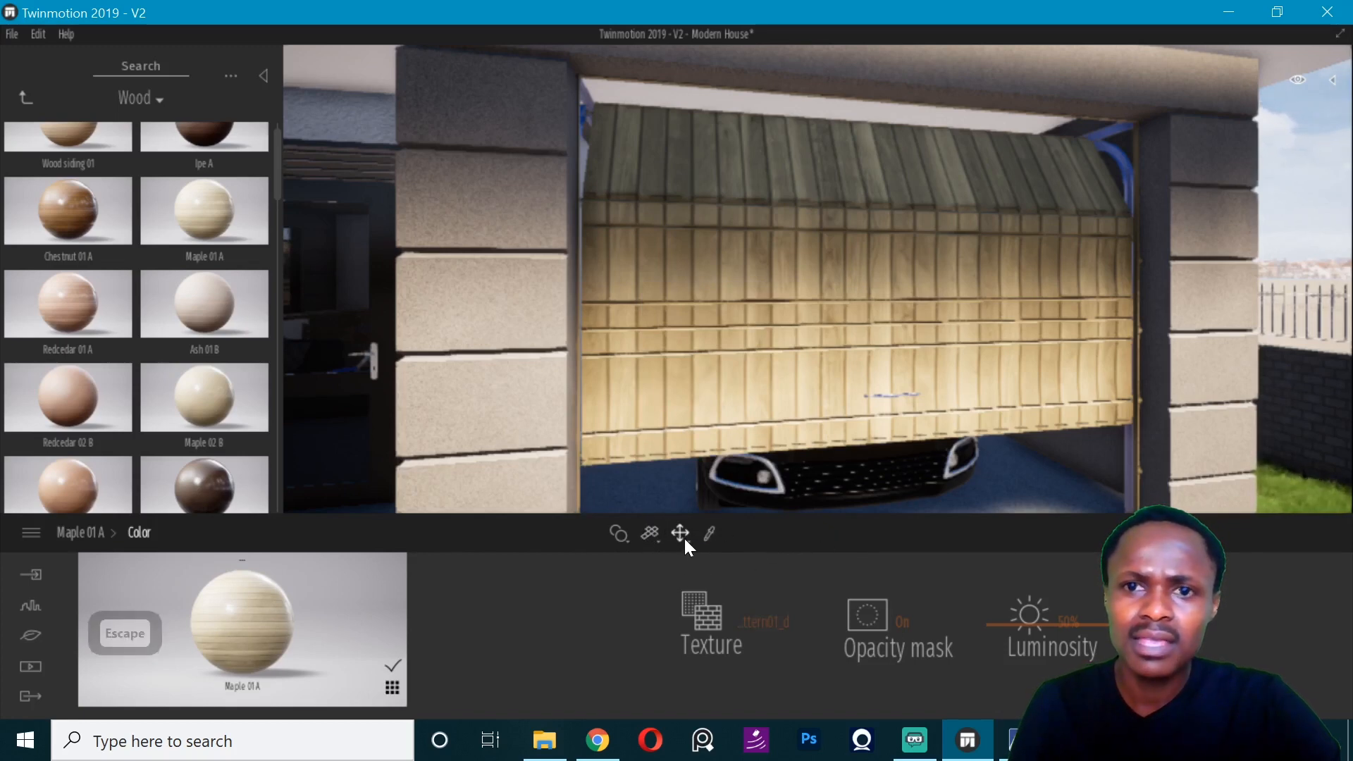
- Switch the texture manipulation mode to rotation and the garage door's texture mapping to Cubic uv
left_click(684, 537)
left_click(692, 462)
key("r")
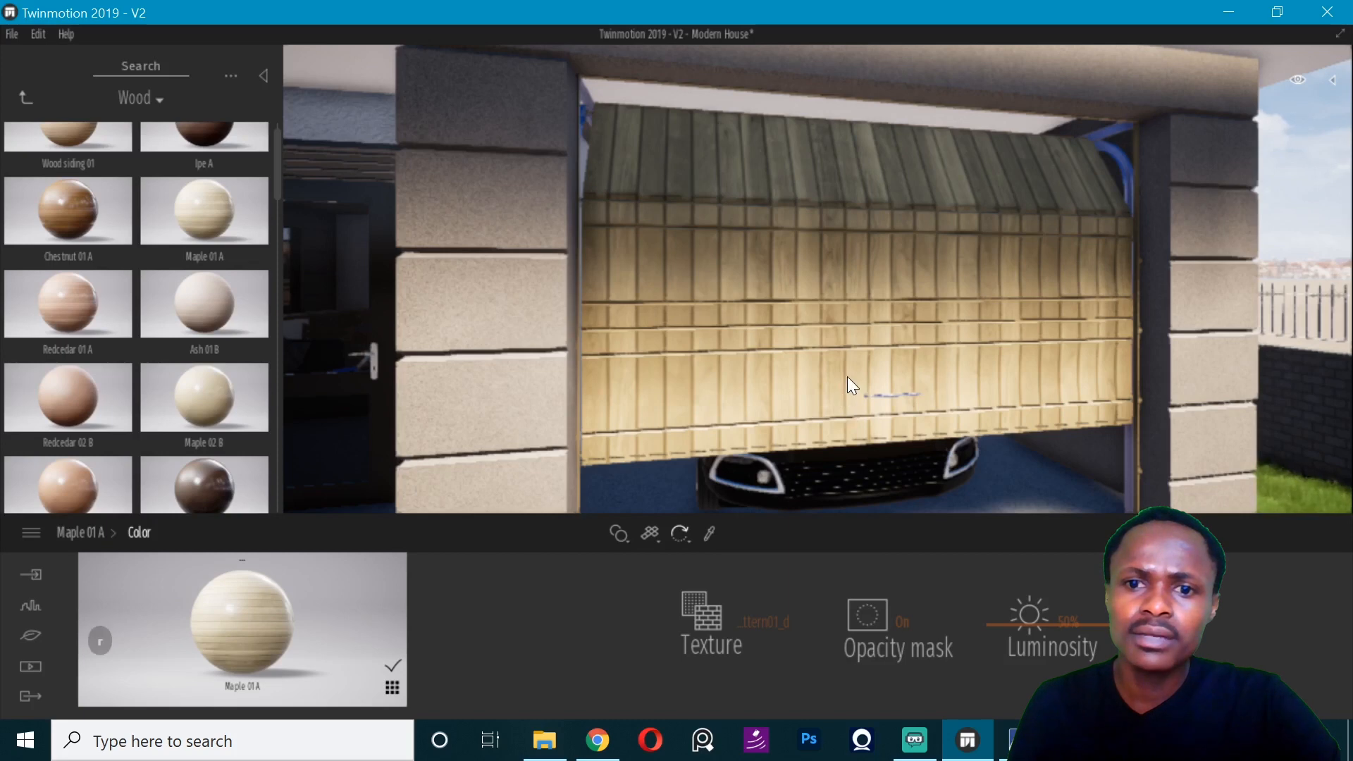
left_click(650, 534)
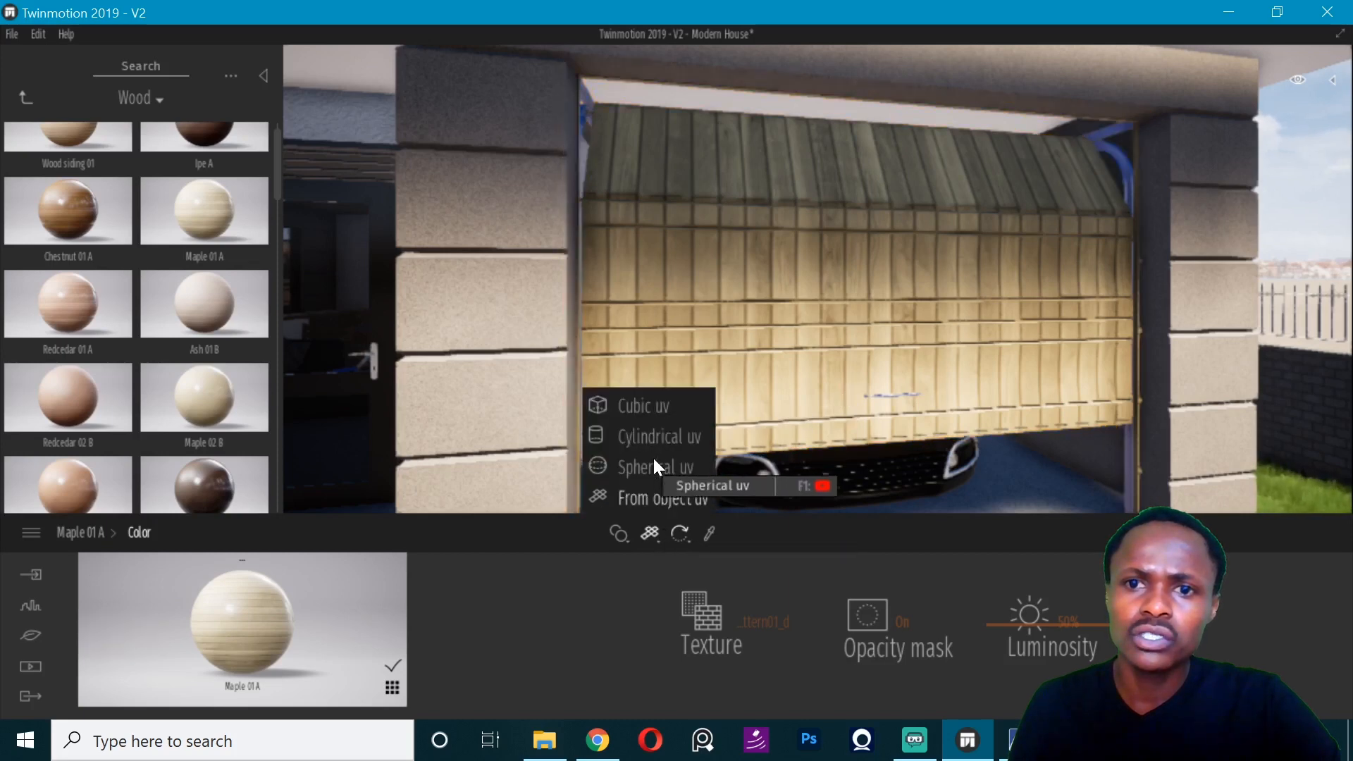
left_click(673, 407)
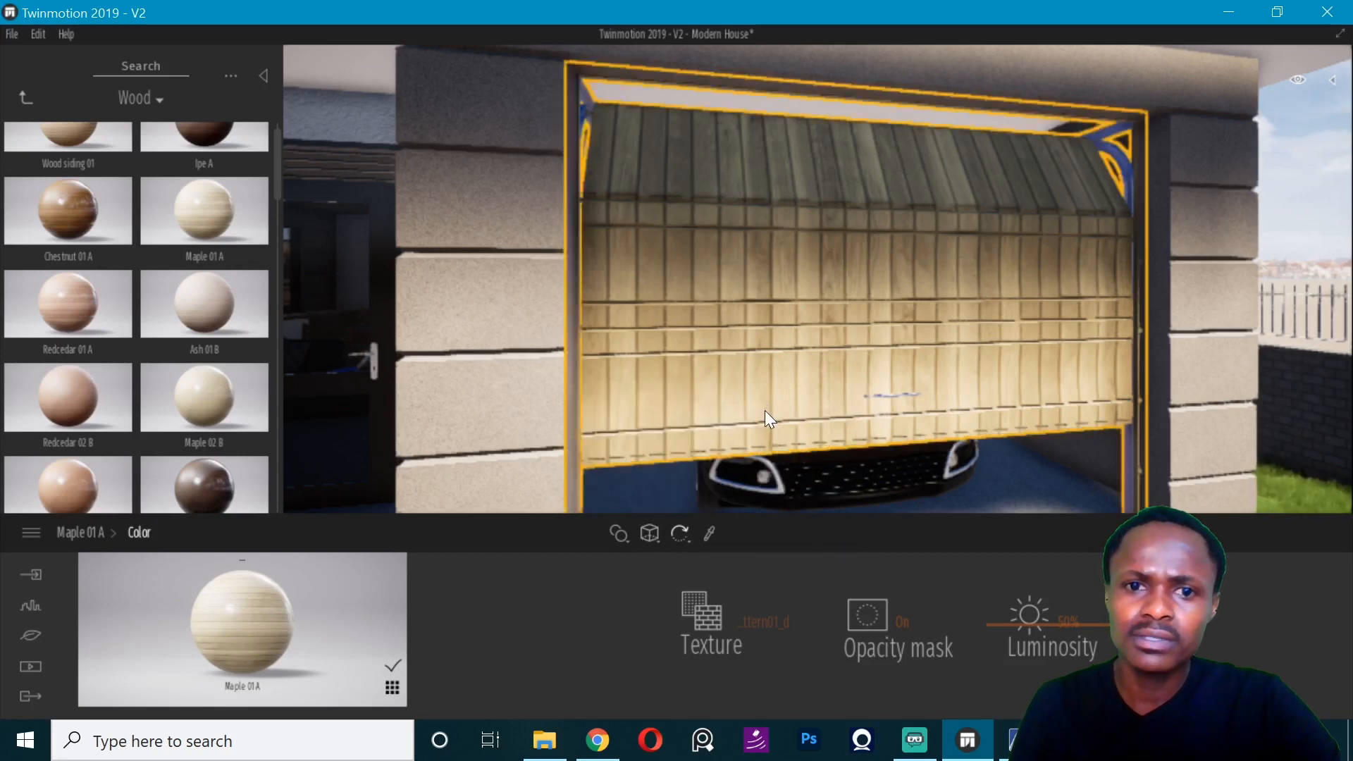
key("Escape")
key("Escape")
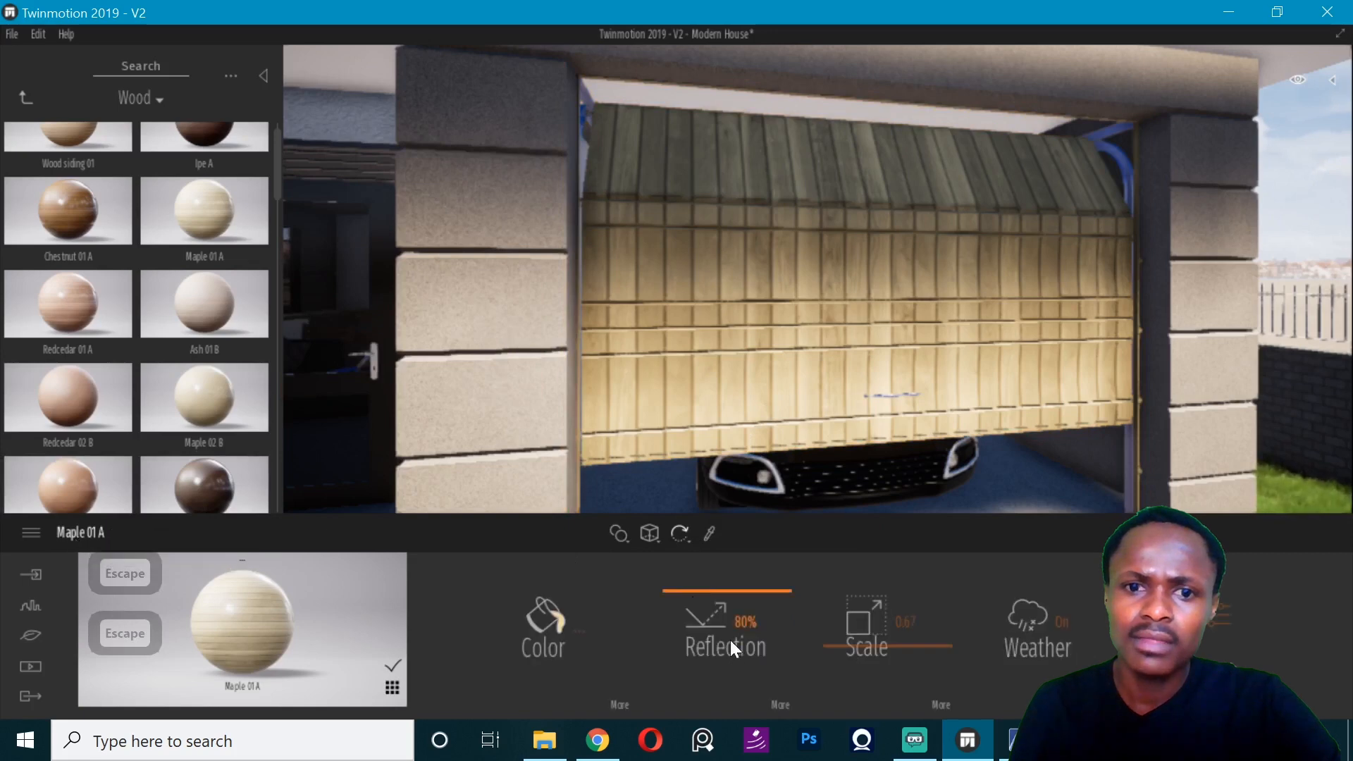
- Check the garage door material's advanced settings and set the Maple 01 A texture rotation to 90
left_click(782, 703)
left_click(92, 534)
left_click(1197, 637)
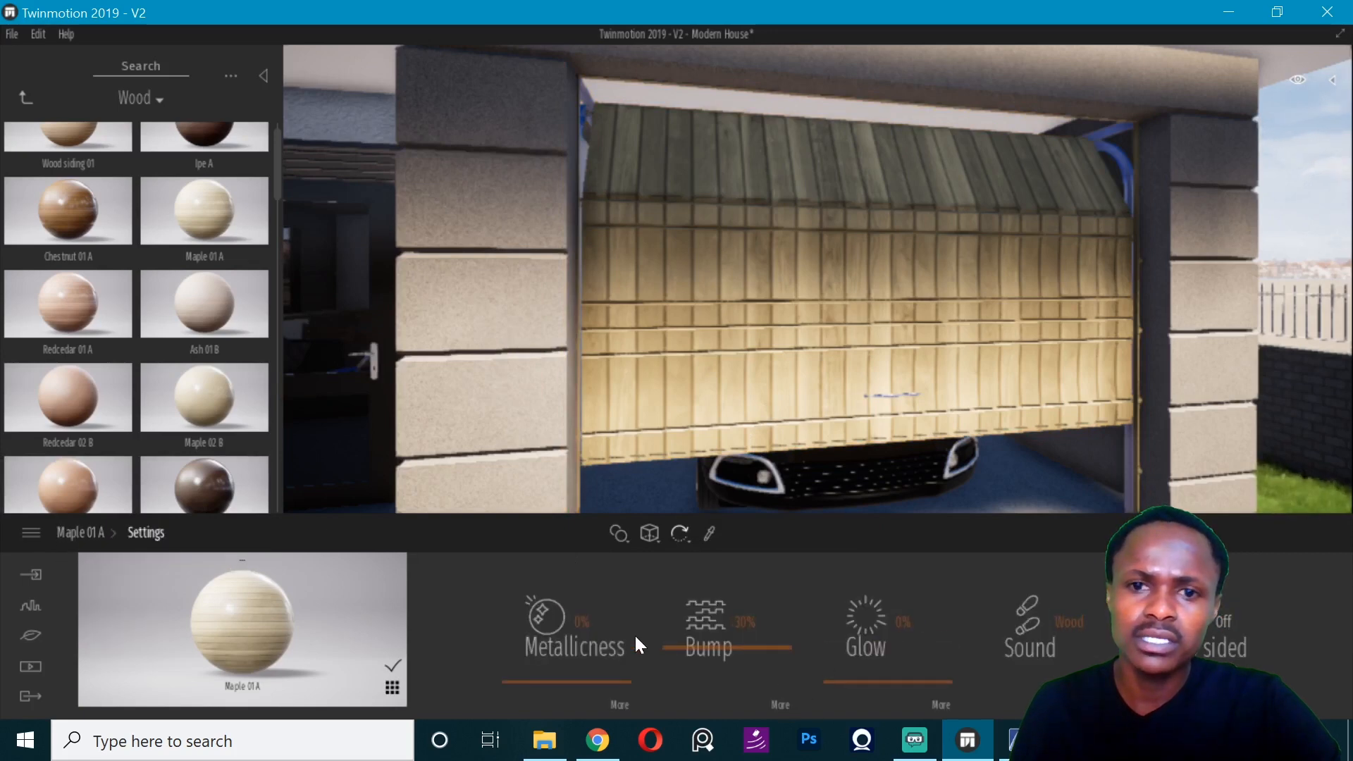
left_click(624, 702)
left_click(91, 532)
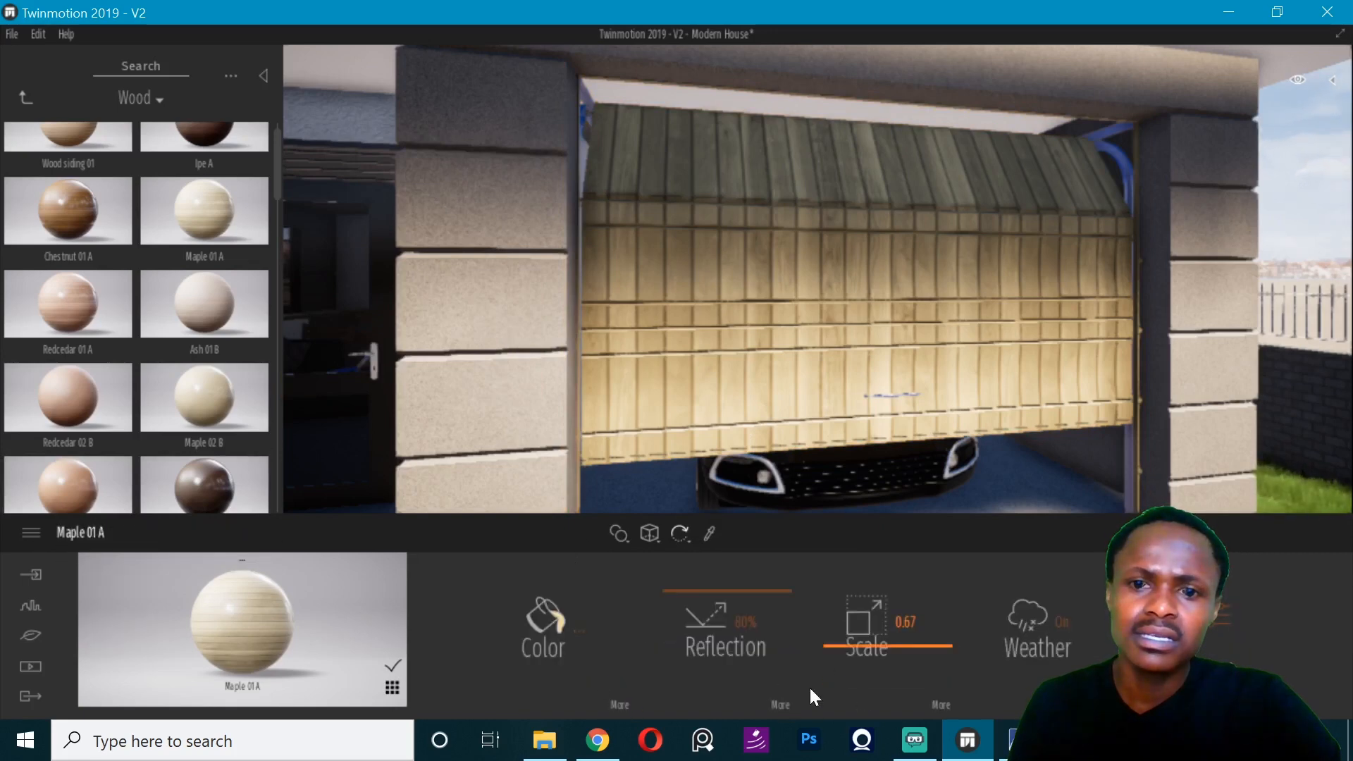
left_click(942, 704)
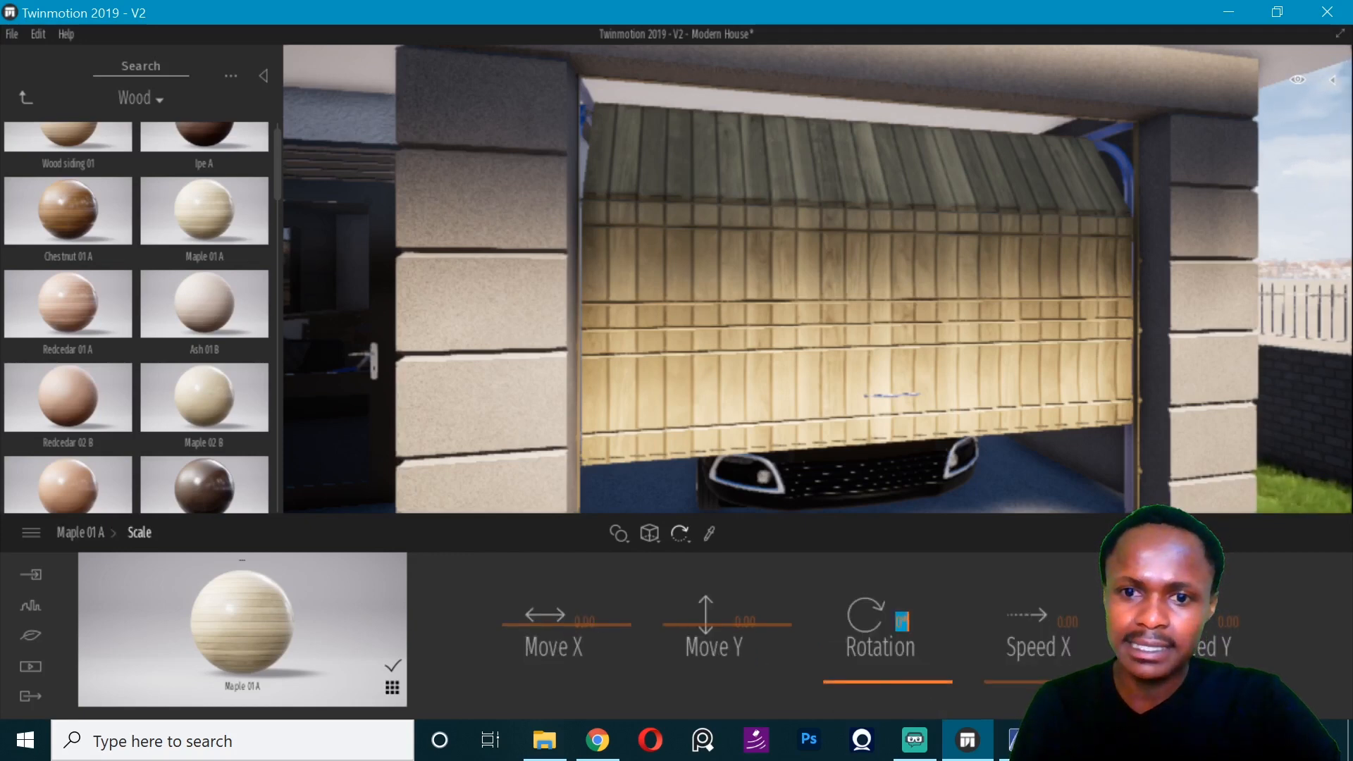
type("90")
key("Return")
left_click(81, 532)
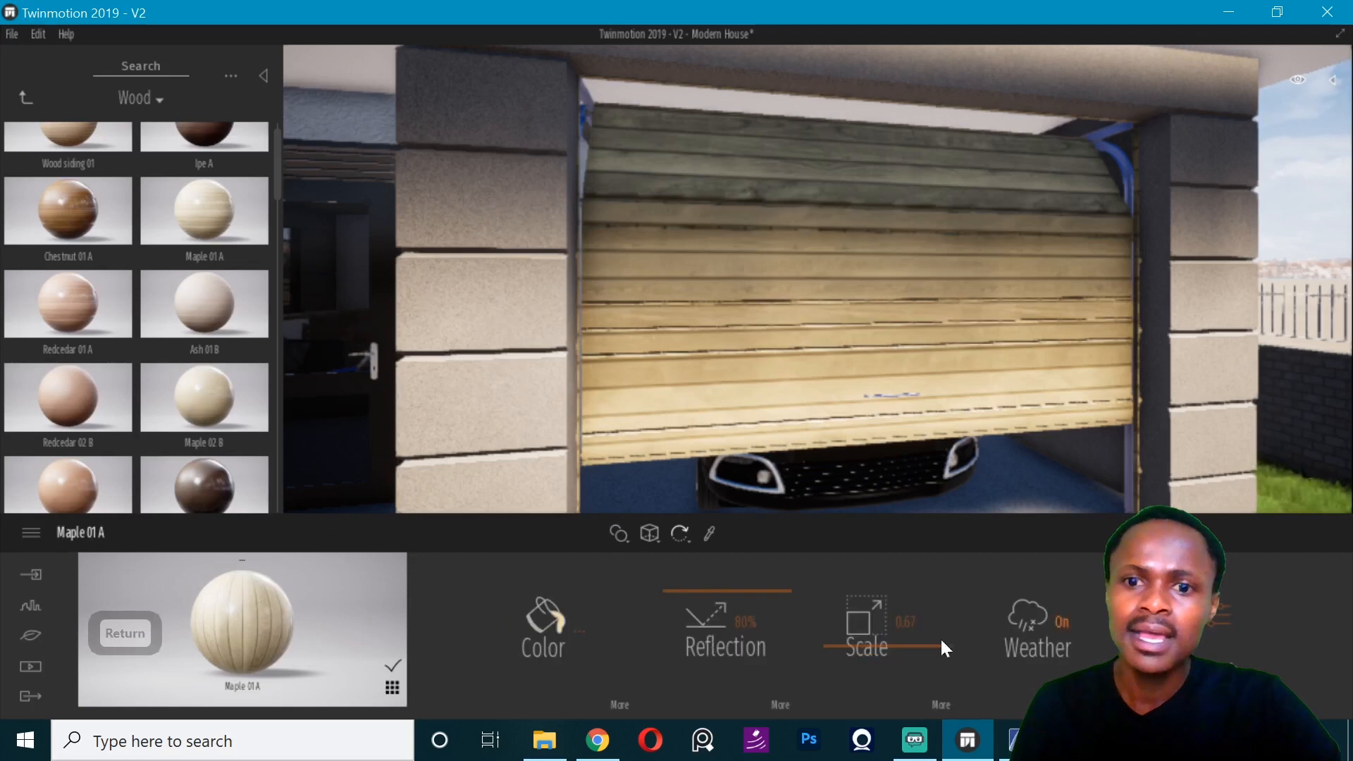
- Paste the copied hex code as the garage door's wood color and set the texture scale to 0.86
left_click(940, 637)
left_click(538, 581)
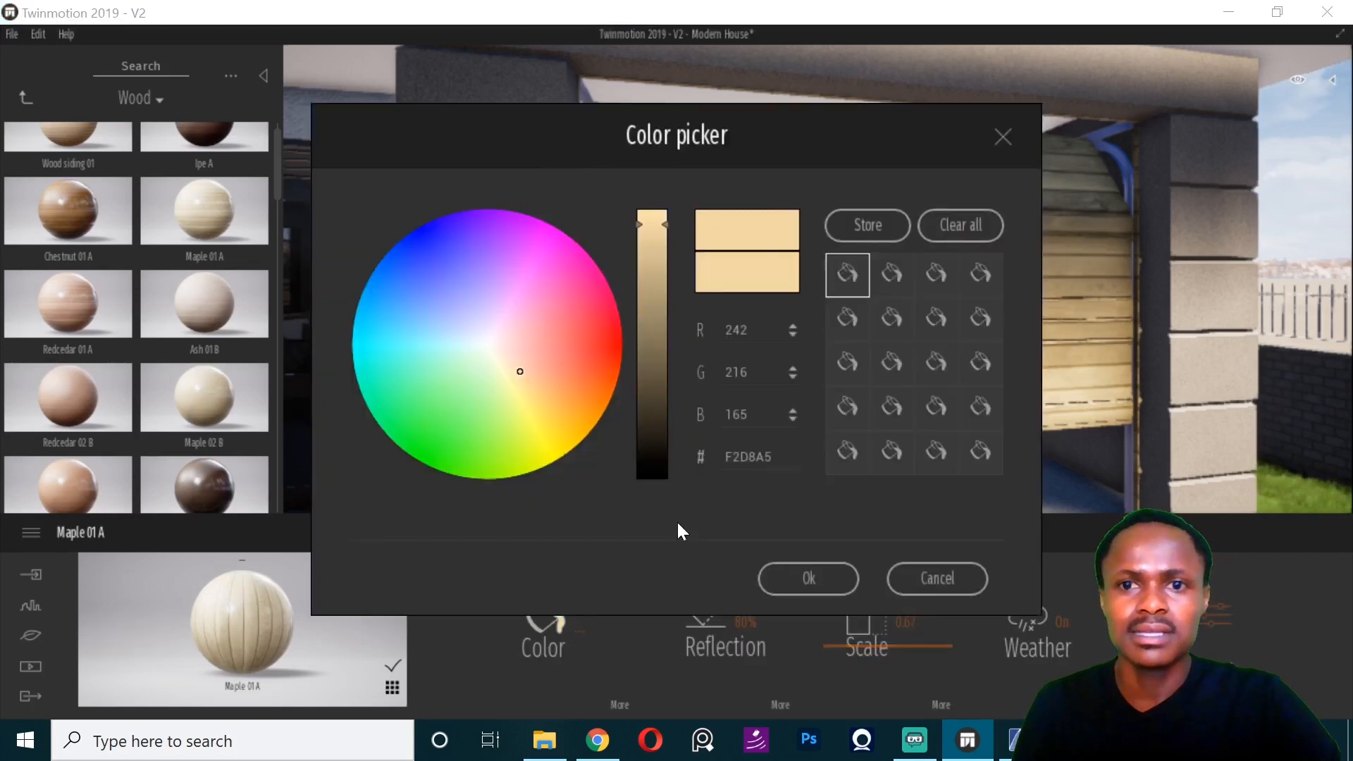
type("8F674A")
left_click(821, 579)
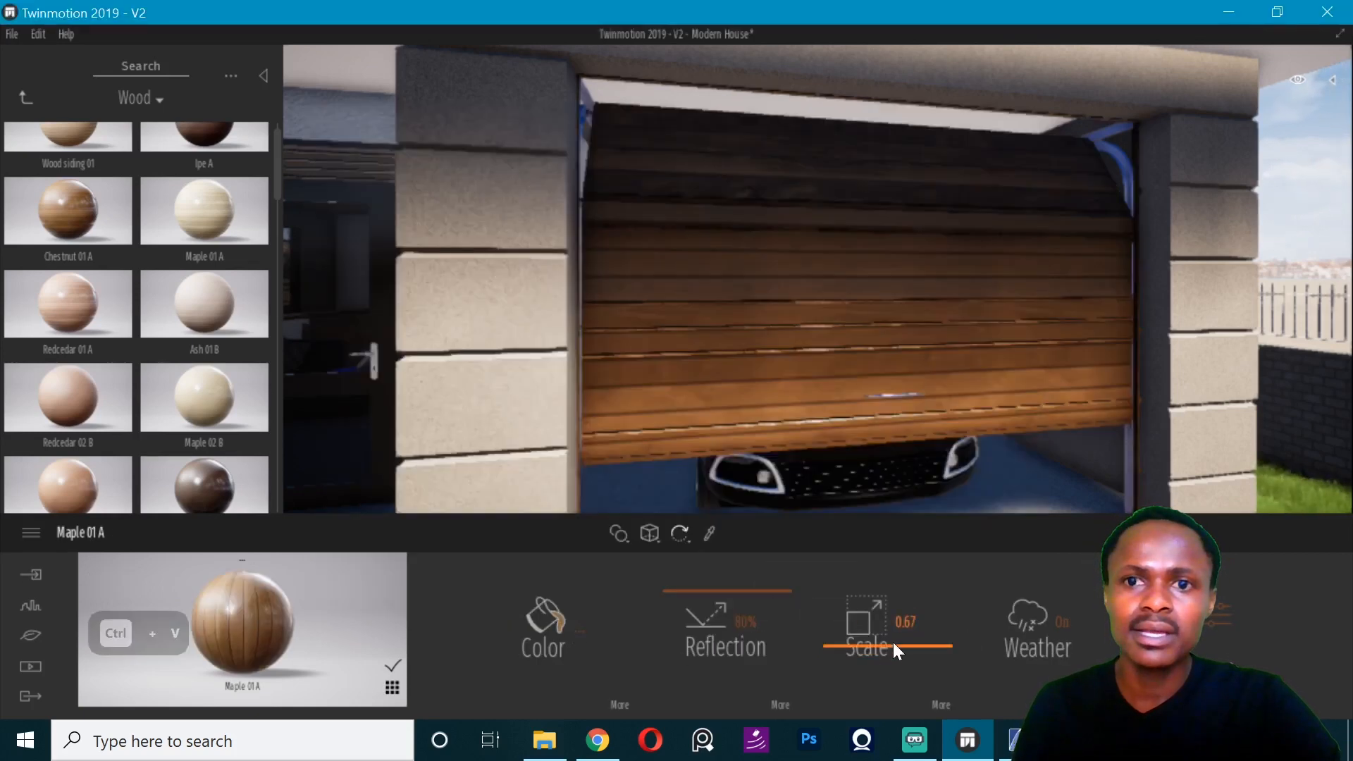
left_click_drag(893, 642, 891, 632)
scroll(1009, 375, "down", 8)
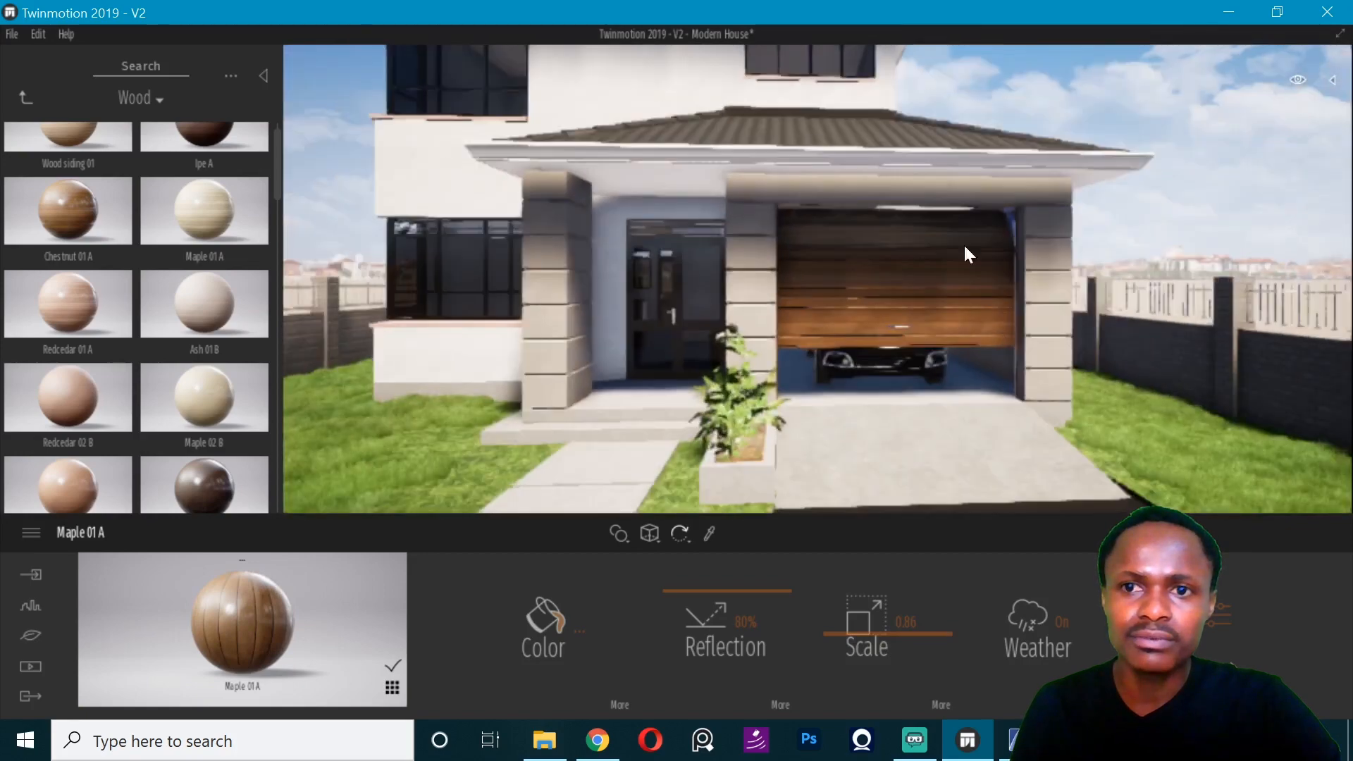
- Go inside the house and apply the Redcedar 06 G material from the user library to the interior door
key("Left")
key("Left")
key("Up")
key("Up")
key("Right")
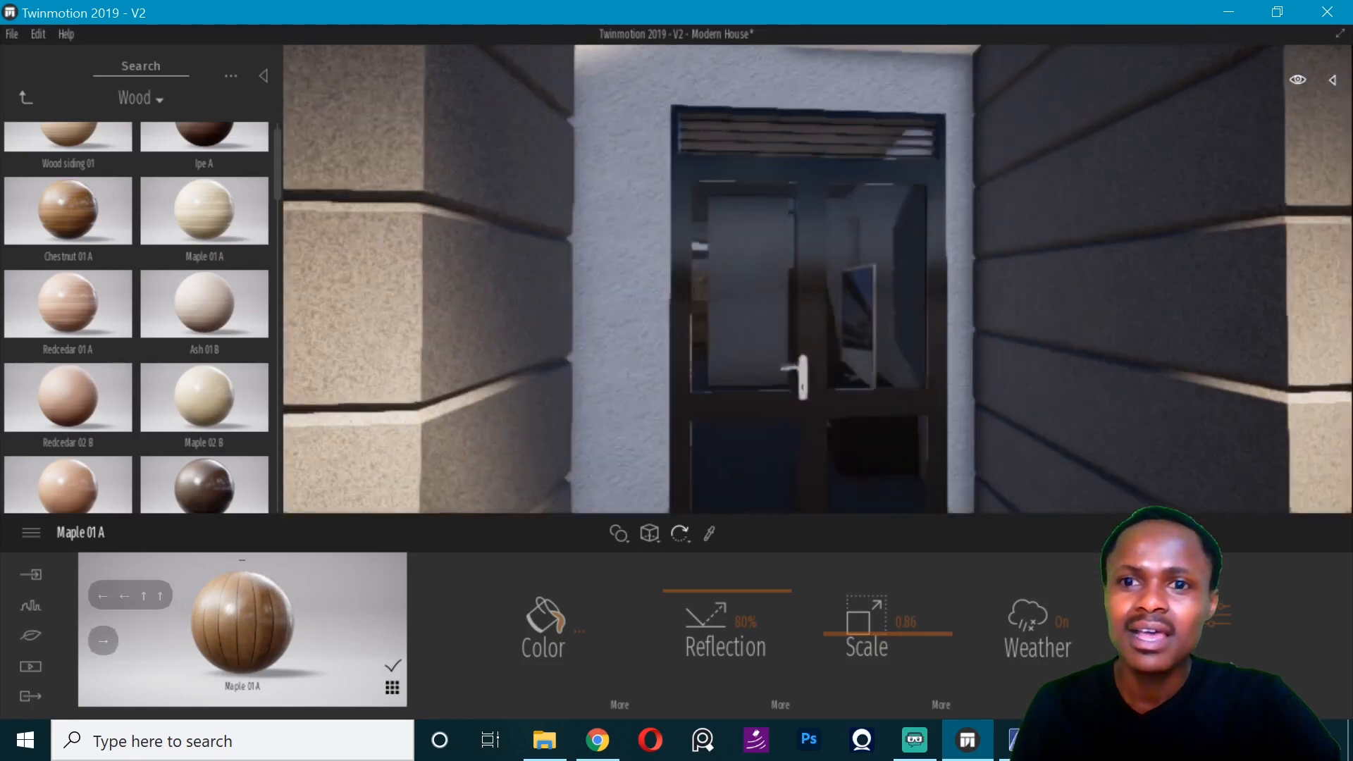
key("Up")
key("Up")
key("Up")
right_click_drag(1008, 374, 640, 328)
left_click(26, 97)
left_click(26, 98)
left_click(206, 456)
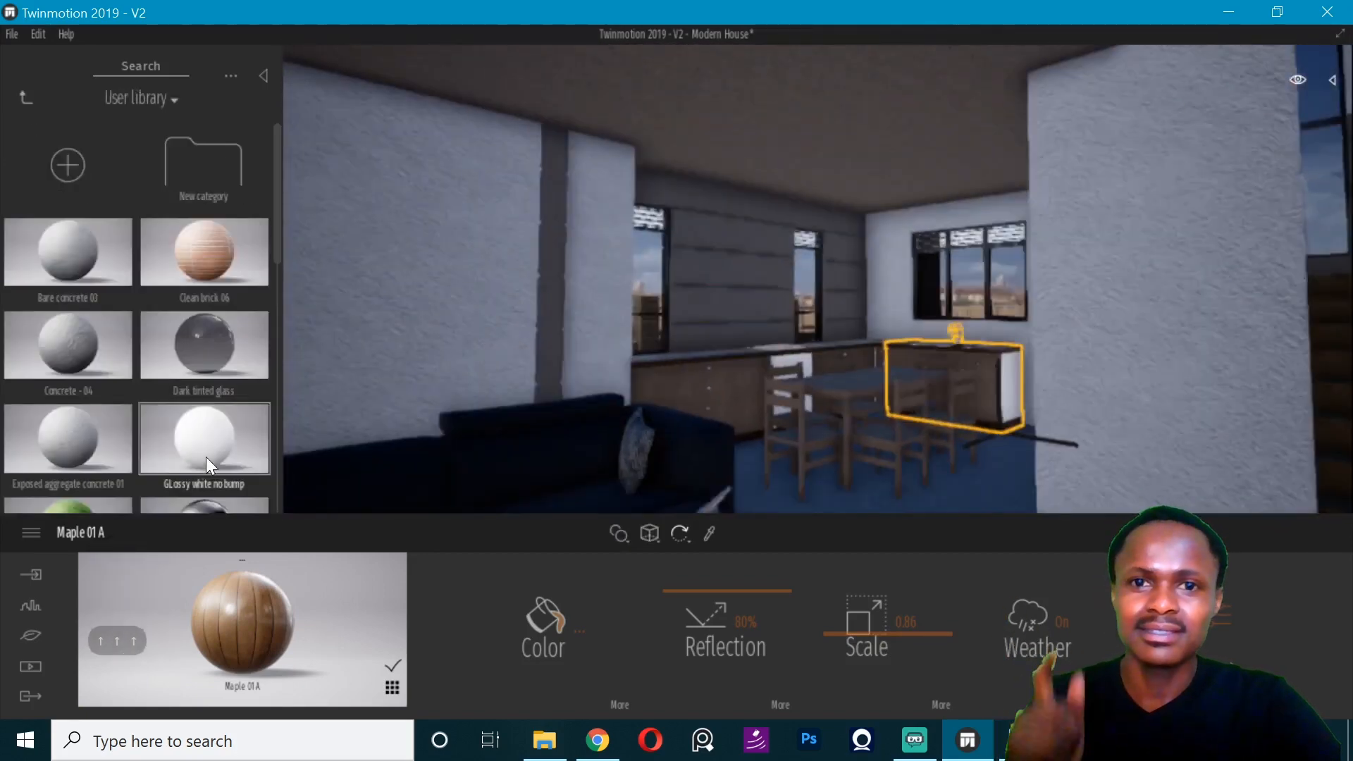
scroll(206, 457, "down", 5)
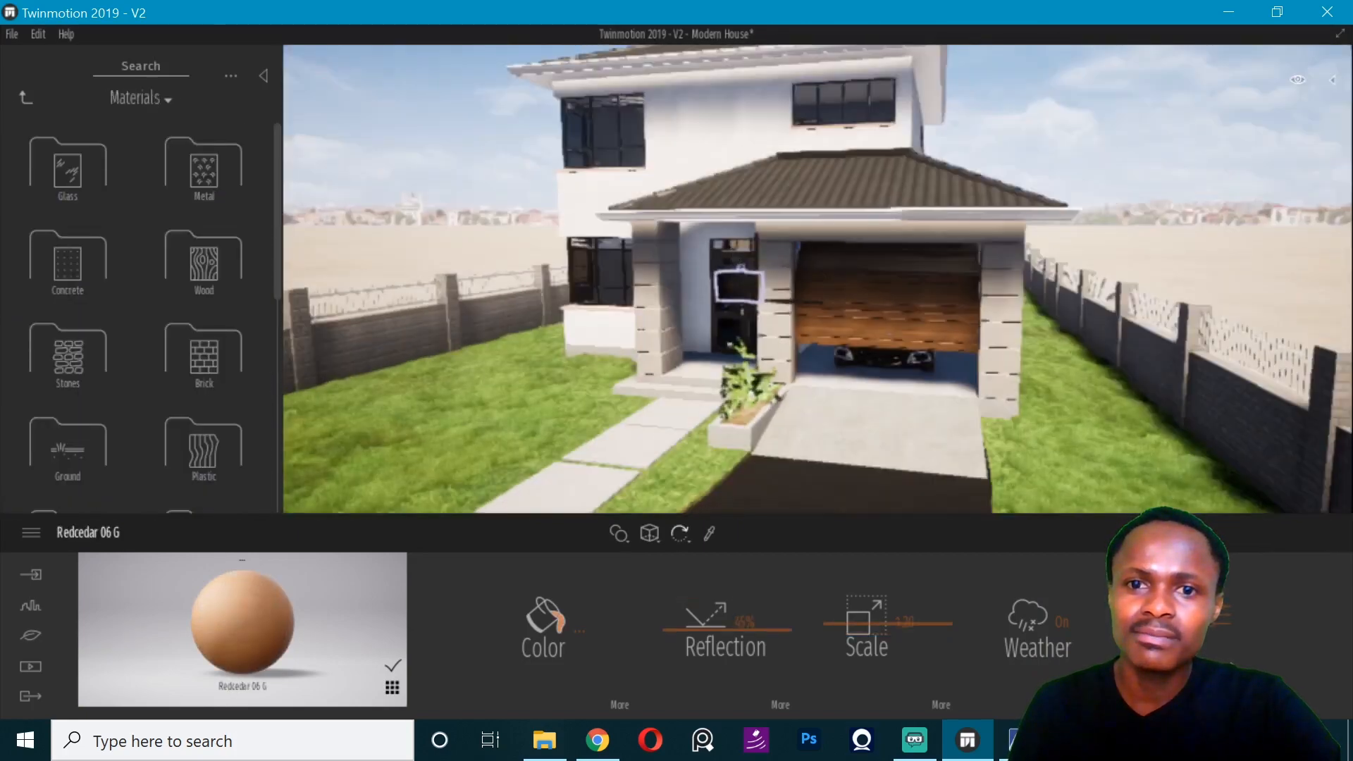
- Return to the house exterior and apply Roughcast coating 03 from the user library to the boundary wall
key("Left")
key("Left")
key("Left")
key("Left")
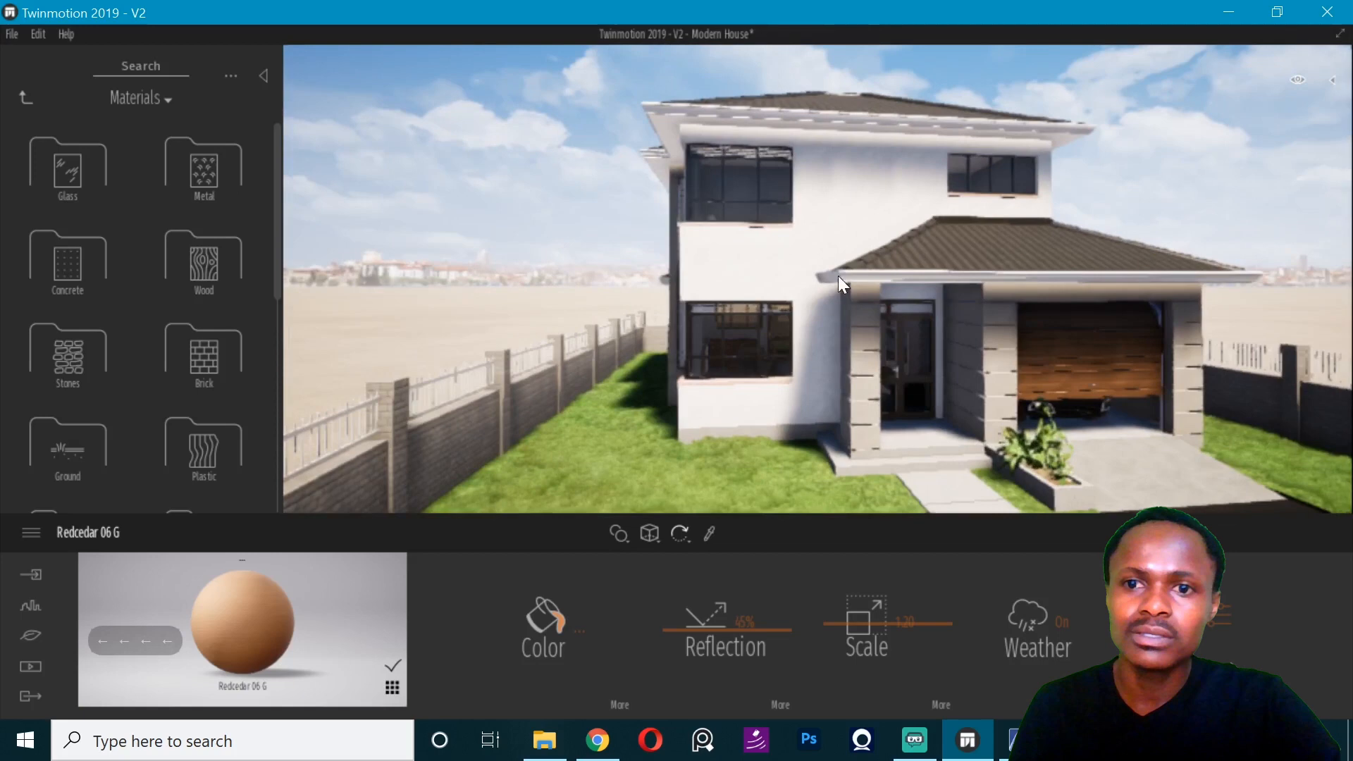
left_click(23, 98)
scroll(75, 294, "down", 10)
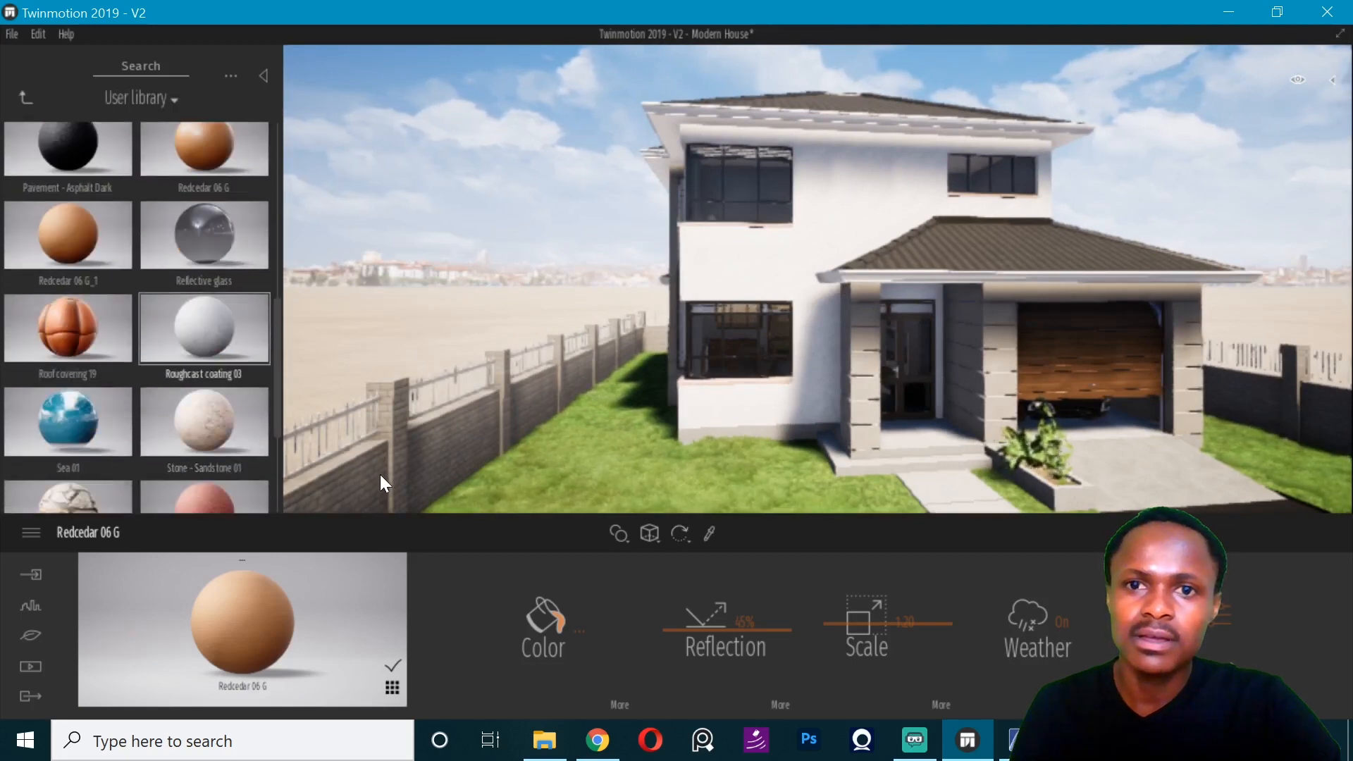
left_click_drag(379, 475, 381, 475)
- Try applying Metal - Chrome 01 from the user library beside the boundary wall and undo the change to the ground
left_click(24, 98)
left_click(220, 442)
scroll(216, 422, "down", 5)
left_click_drag(213, 394, 361, 307)
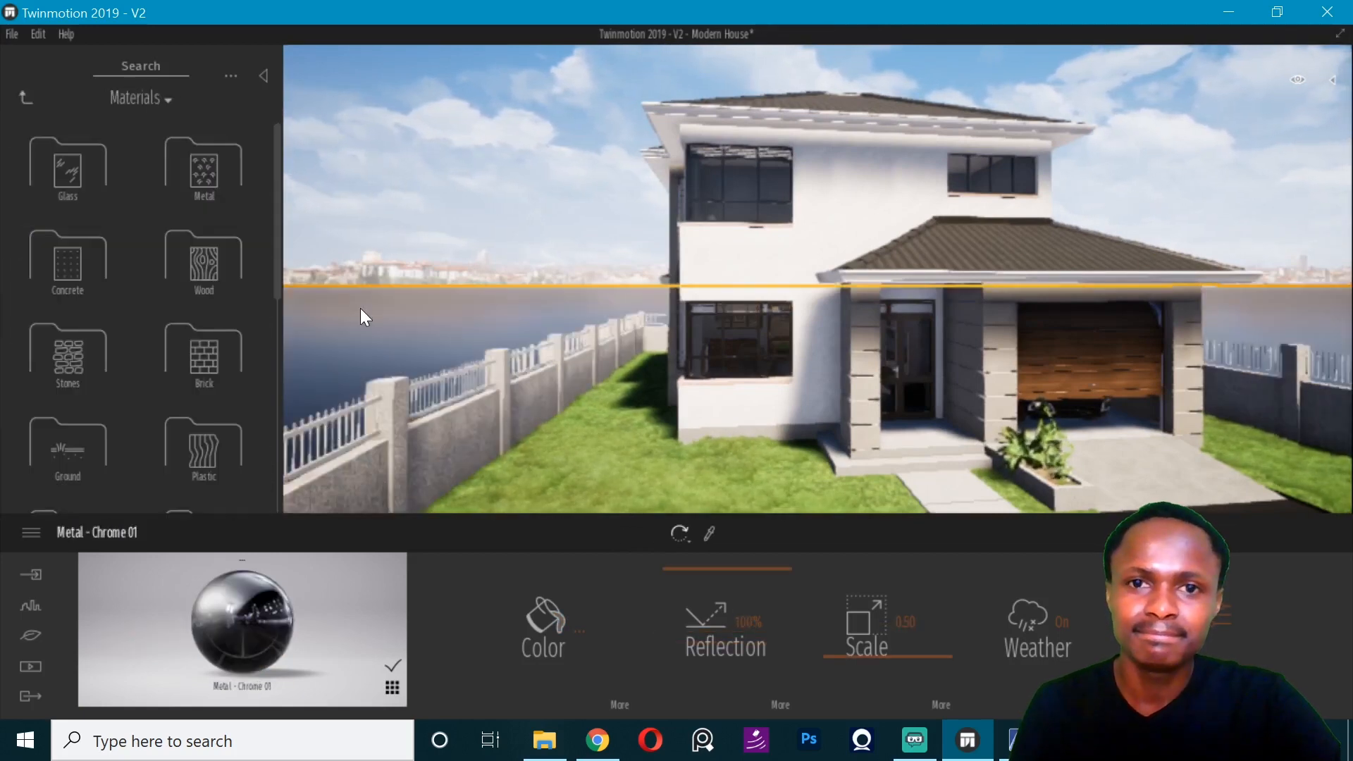
key("ctrl+z")
key("ctrl+z")
- Apply the Metal - Chrome 01 material from the user library to the boundary wall's railings
left_click(24, 98)
left_click(219, 443)
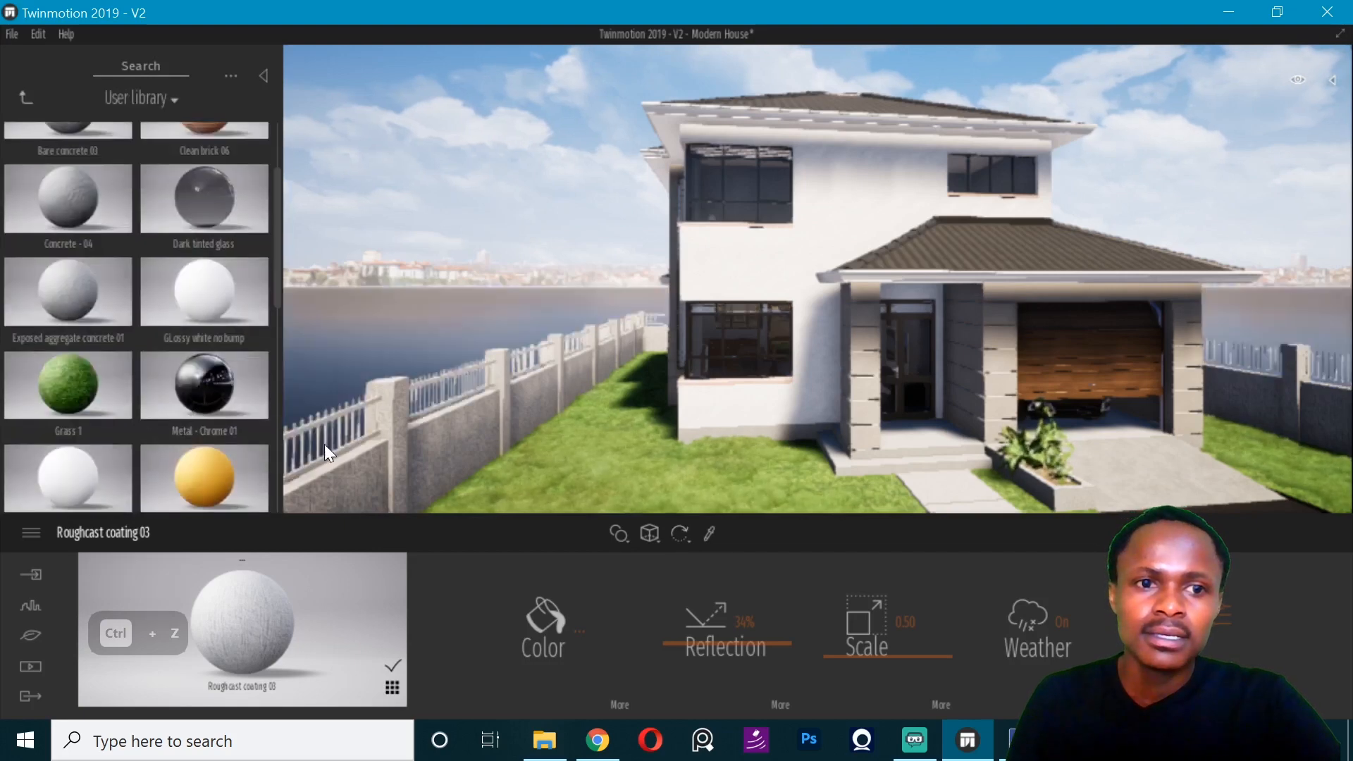
left_click(25, 98)
- Apply the Grass 1 nature material to the open ground beyond the boundary wall and save the project
left_click(24, 97)
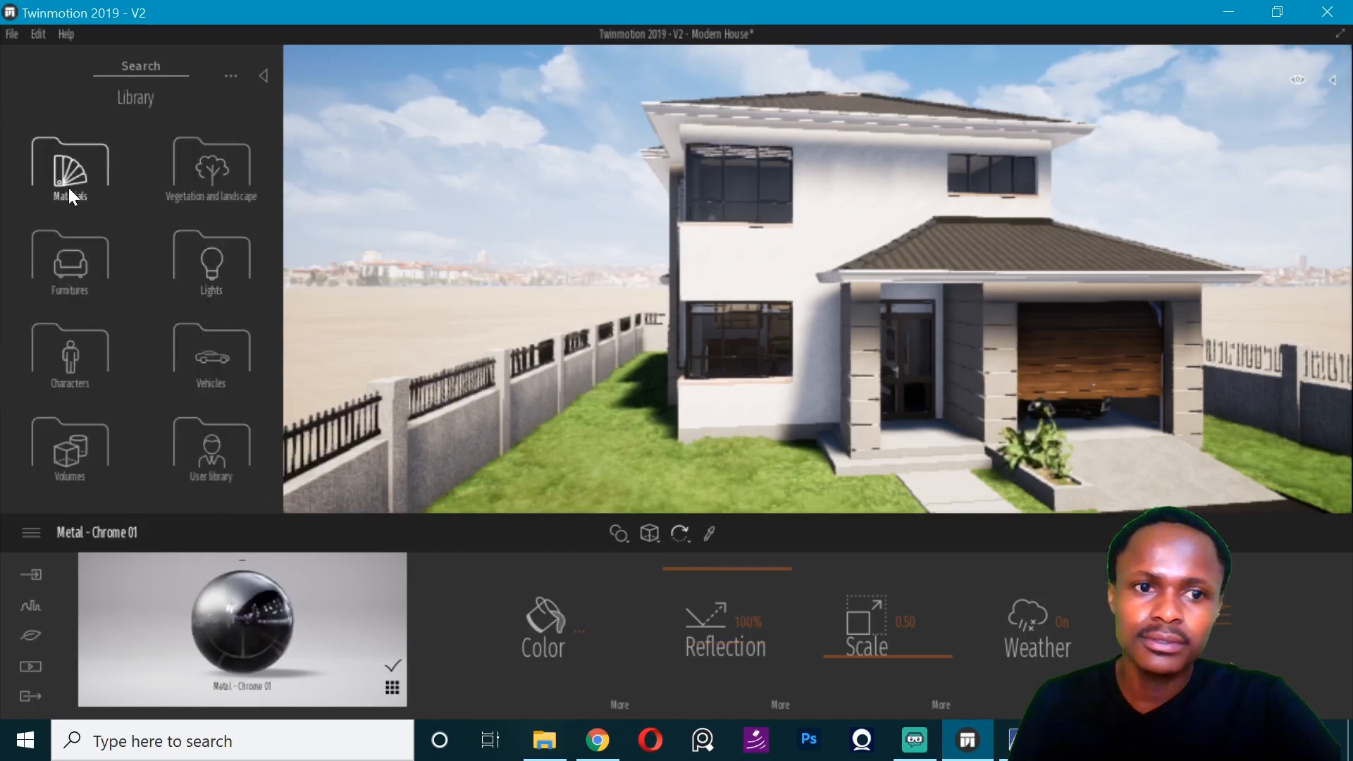
left_click(69, 188)
left_click(199, 370)
left_click(91, 176)
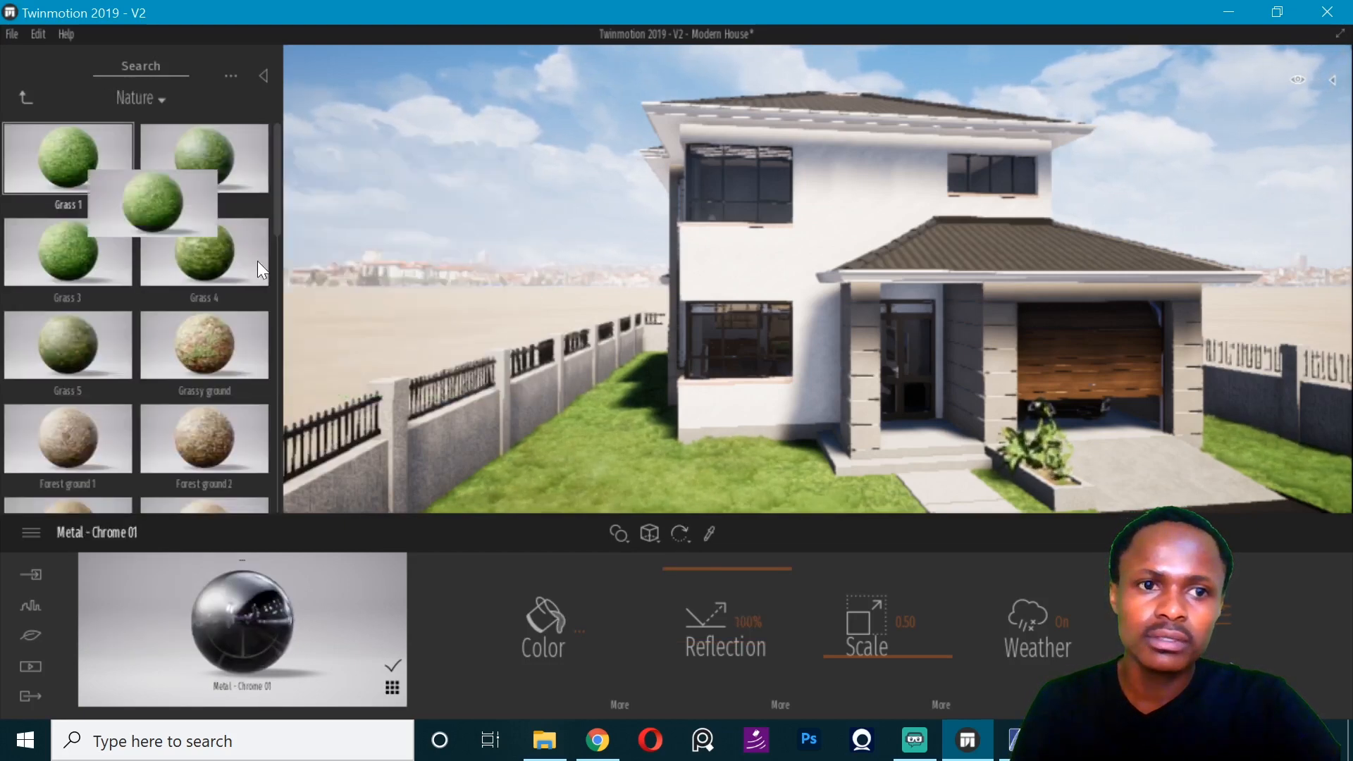
left_click_drag(257, 261, 493, 409)
key("ctrl+s")
- Examine the house front, driveway and boundary wall from several viewpoints around the yard
key("d")
key("d")
key("d")
key("d")
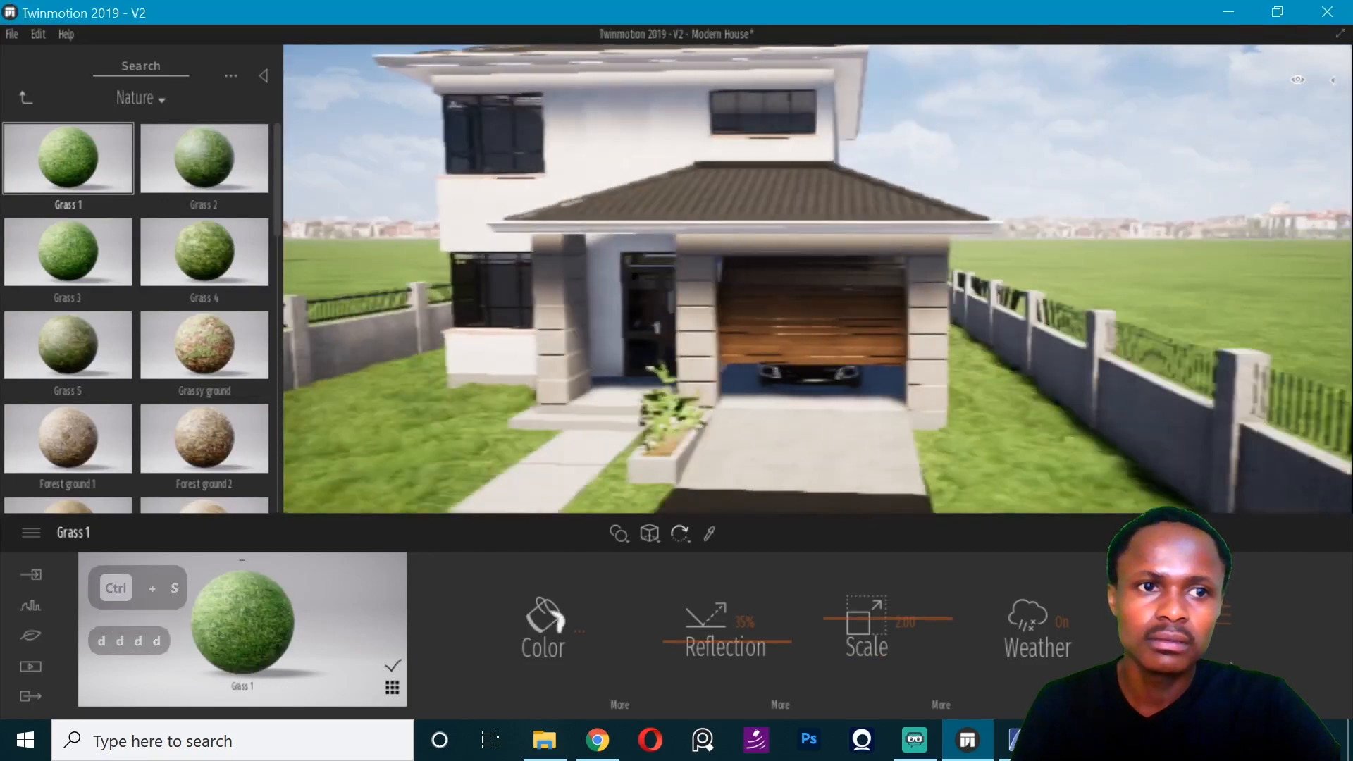
mouse_move(986, 127)
right_mouse_down()
mouse_move(662, 131)
mouse_move(986, 127)
right_mouse_up()
key("e")
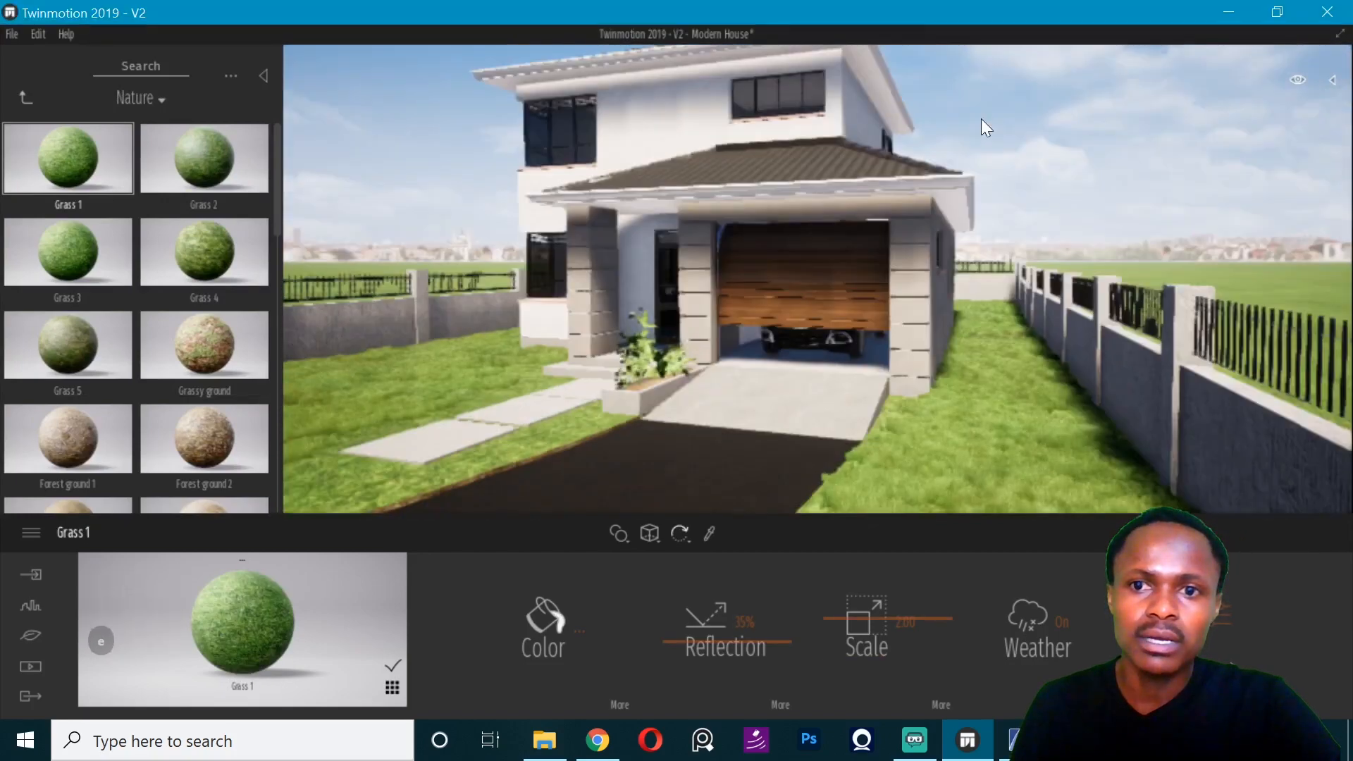
key("Left")
key("Left")
key("Left")
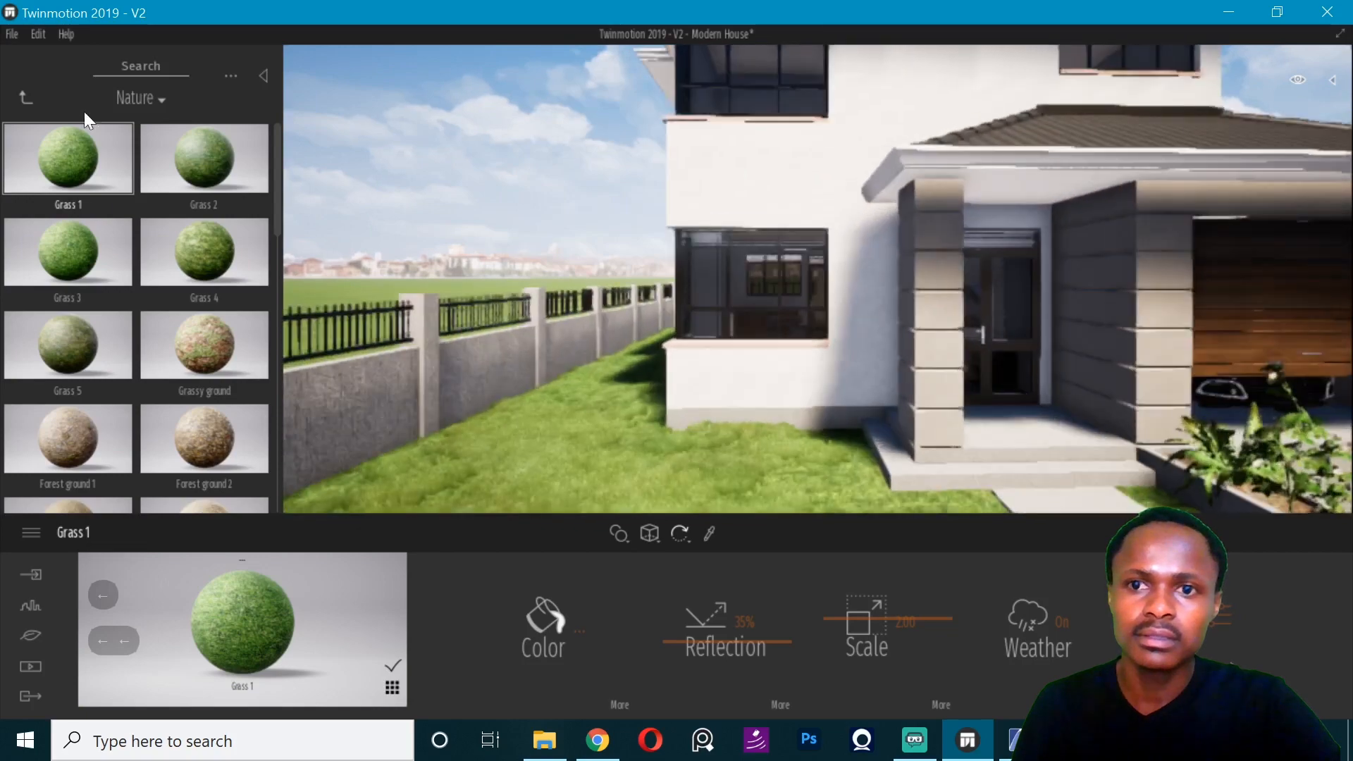
- Place an Elephant ear bush on the lawn in front of the ground-floor window and reduce its size to 0%
left_click(26, 98)
left_click(197, 169)
left_click(26, 97)
left_click(26, 98)
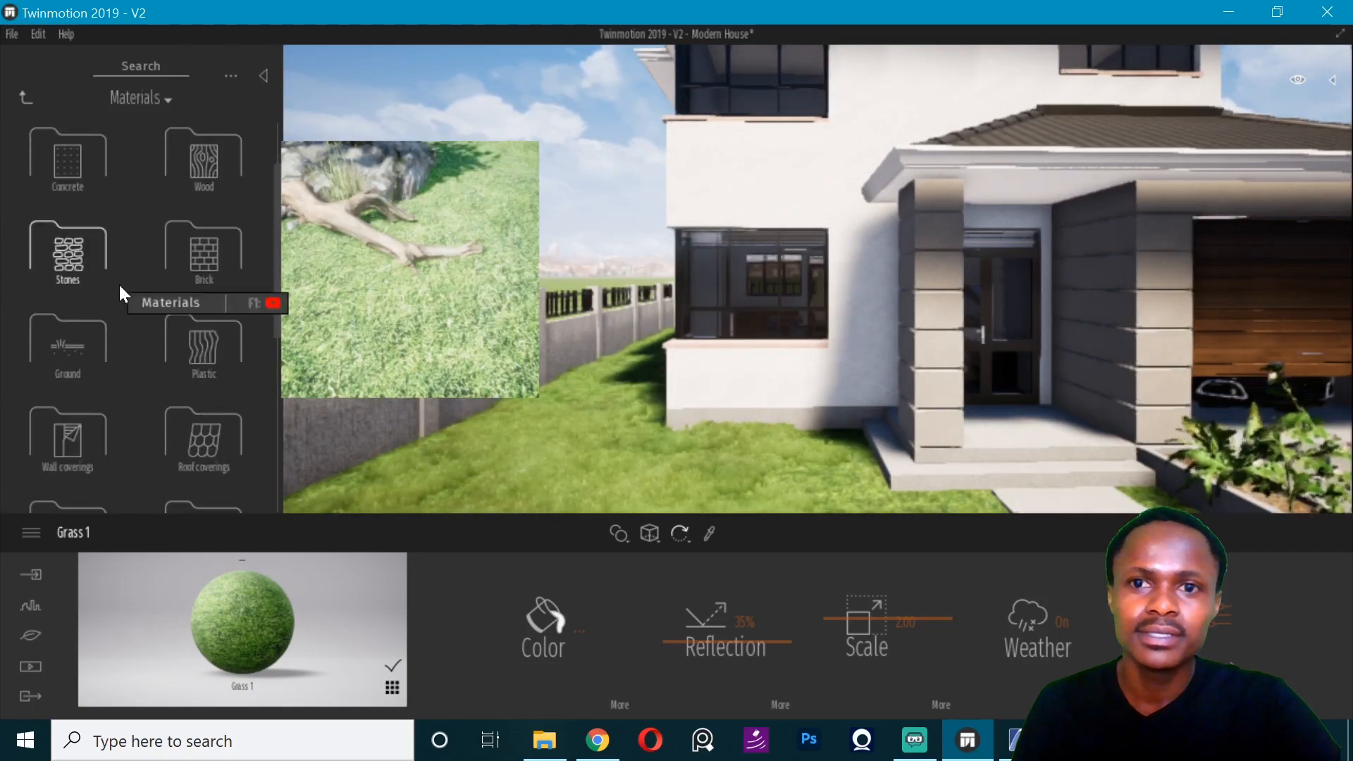
left_click(26, 98)
left_click(200, 168)
left_click(95, 315)
scroll(179, 396, "down", 8)
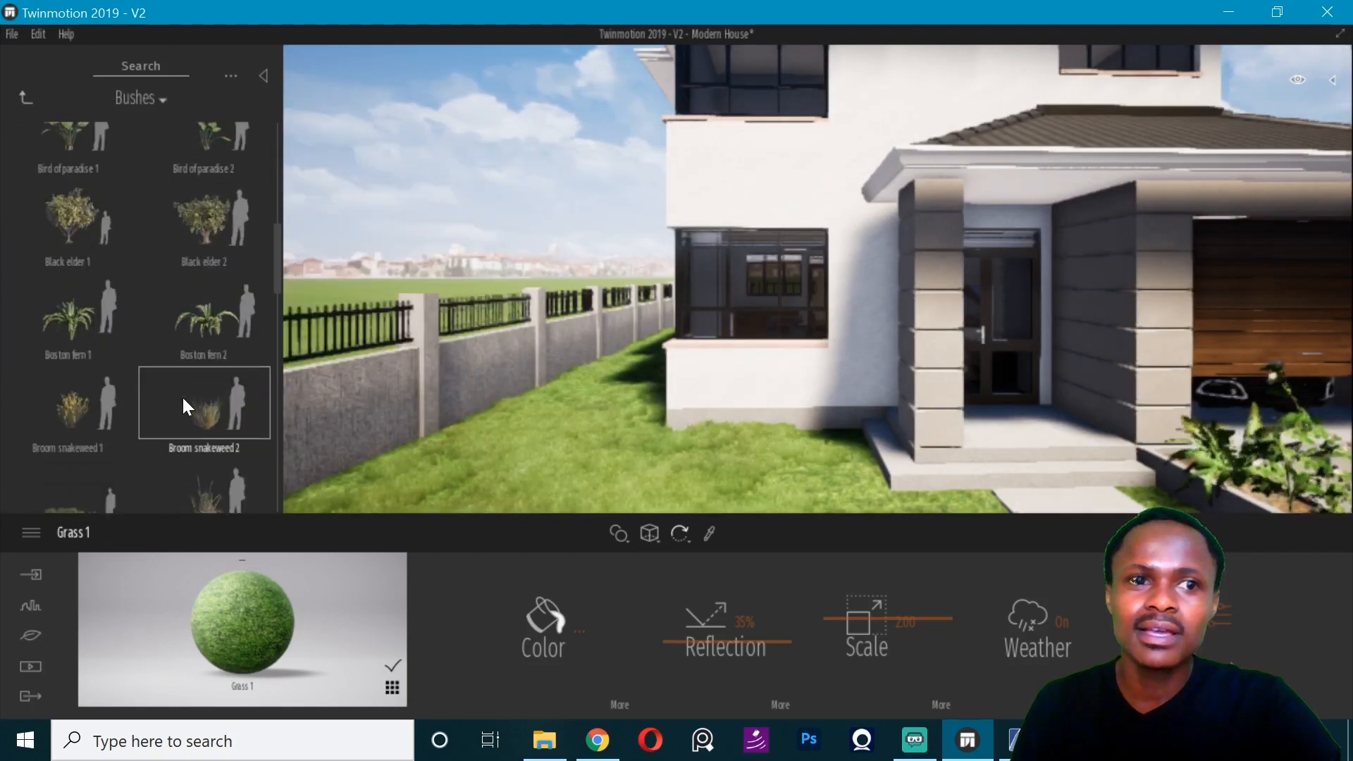
scroll(182, 396, "down", 4)
left_click_drag(210, 349, 654, 457)
left_click_drag(577, 599, 574, 676)
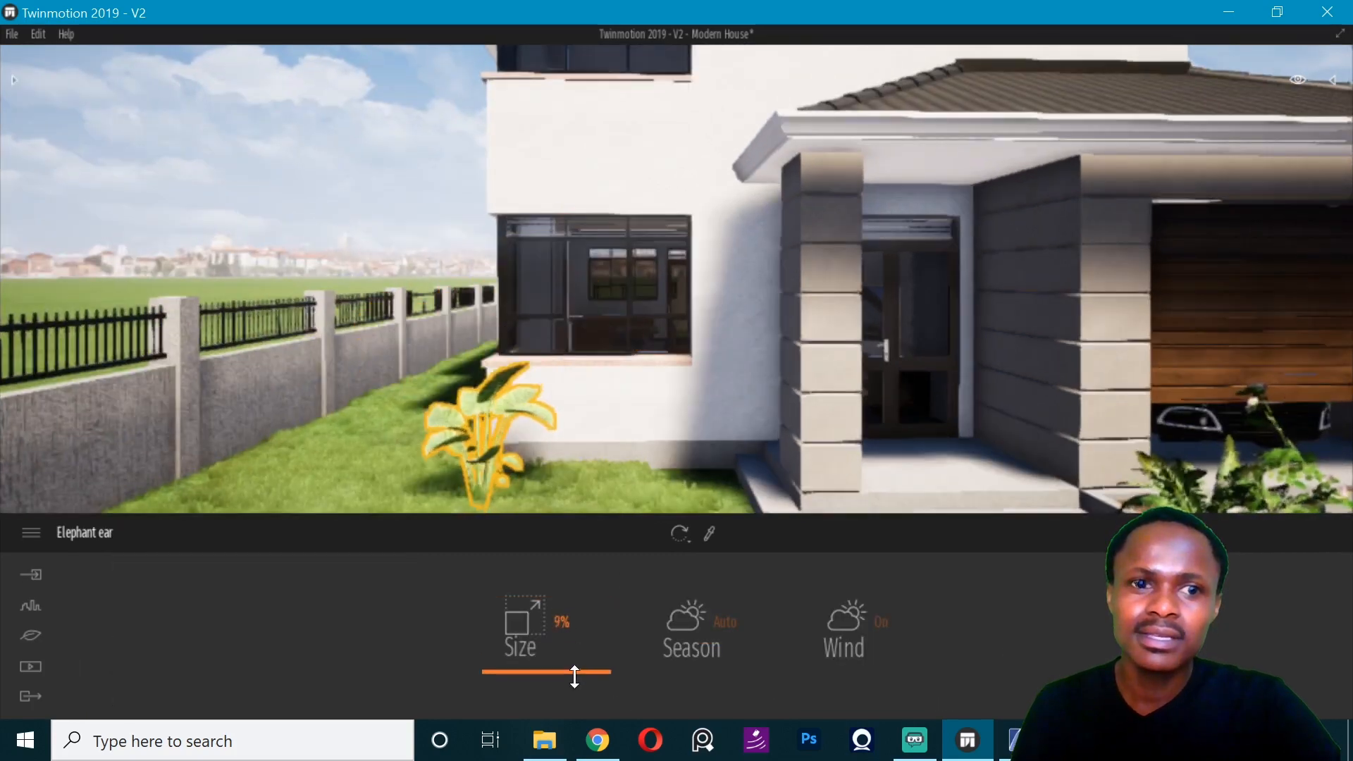
- Place a second Elephant ear on the lawn beside the porch steps and reduce its size
left_click(717, 500)
left_click_drag(539, 624, 537, 674)
key("Escape")
- Select the Elephant ear under the window and switch its manipulation mode to Scale
right_click_drag(718, 423, 417, 392)
left_click(416, 392)
scroll(417, 391, "up", 4)
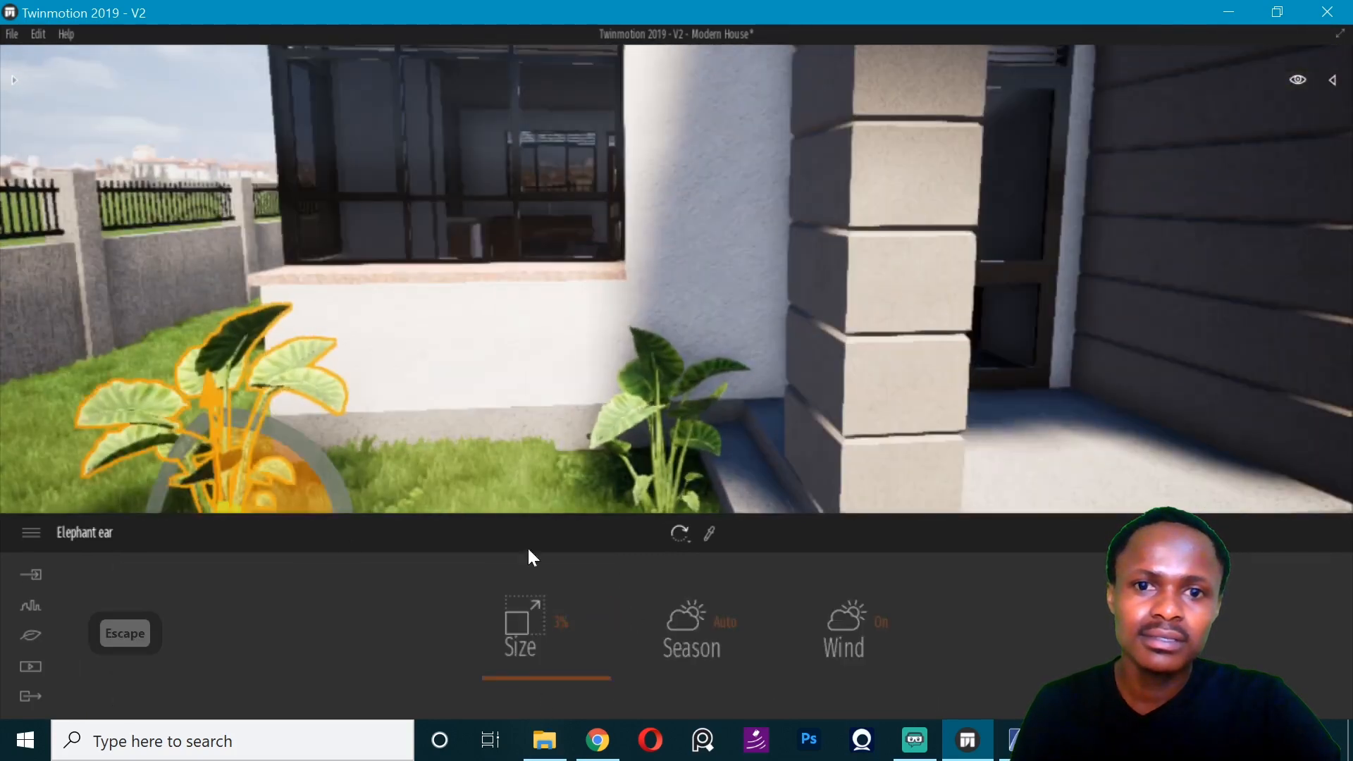
left_click(683, 535)
left_click(688, 540)
left_click(681, 536)
left_click(678, 432)
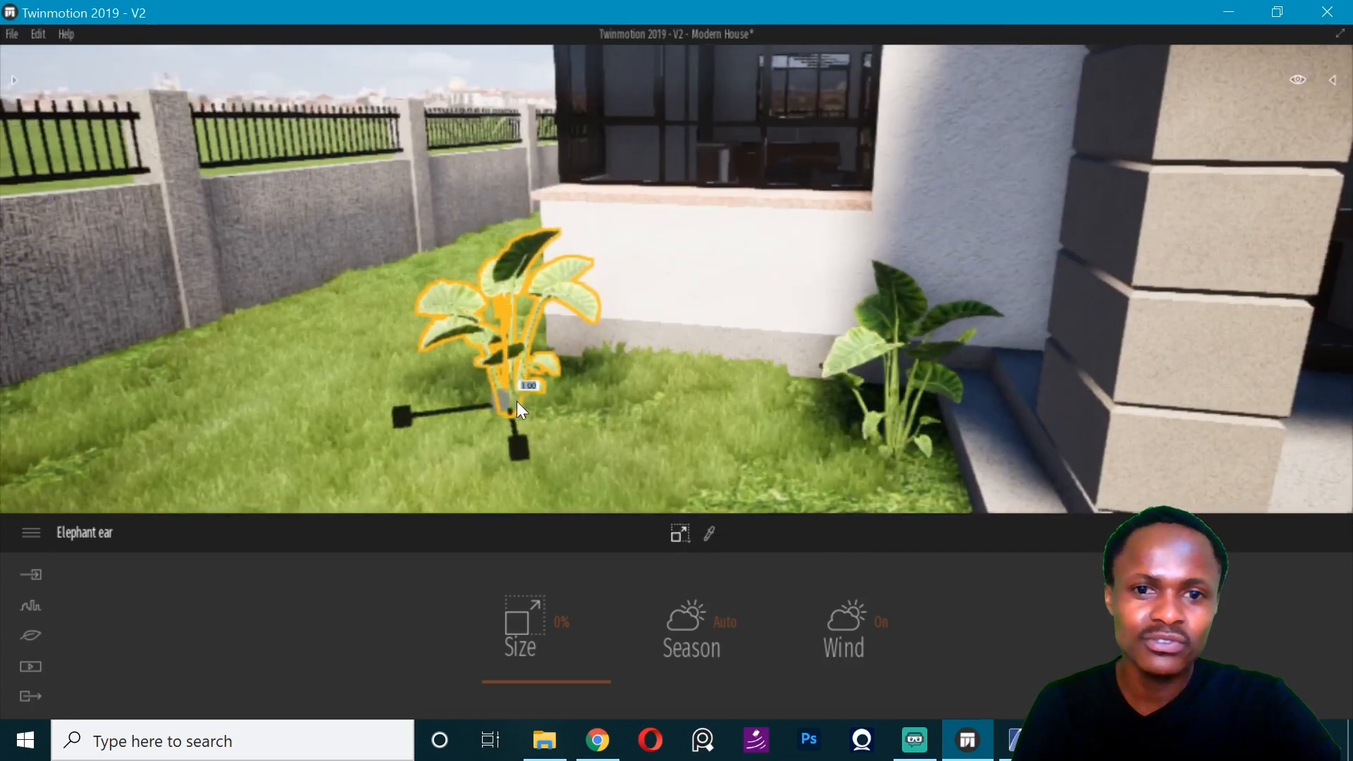
left_click_drag(505, 404, 576, 445)
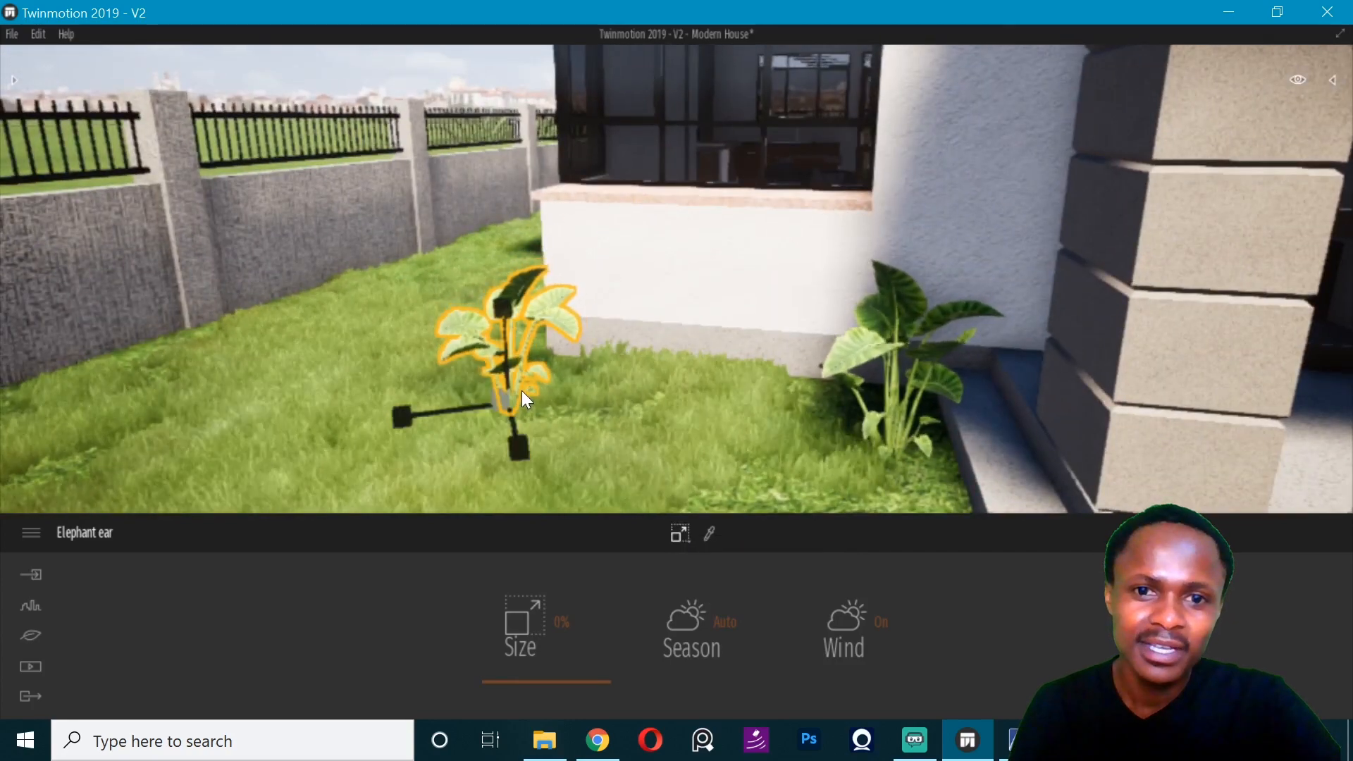
- Switch to the Move mode and reposition the two Elephant ear plants closer to the house wall
left_click(679, 534)
left_click(684, 463)
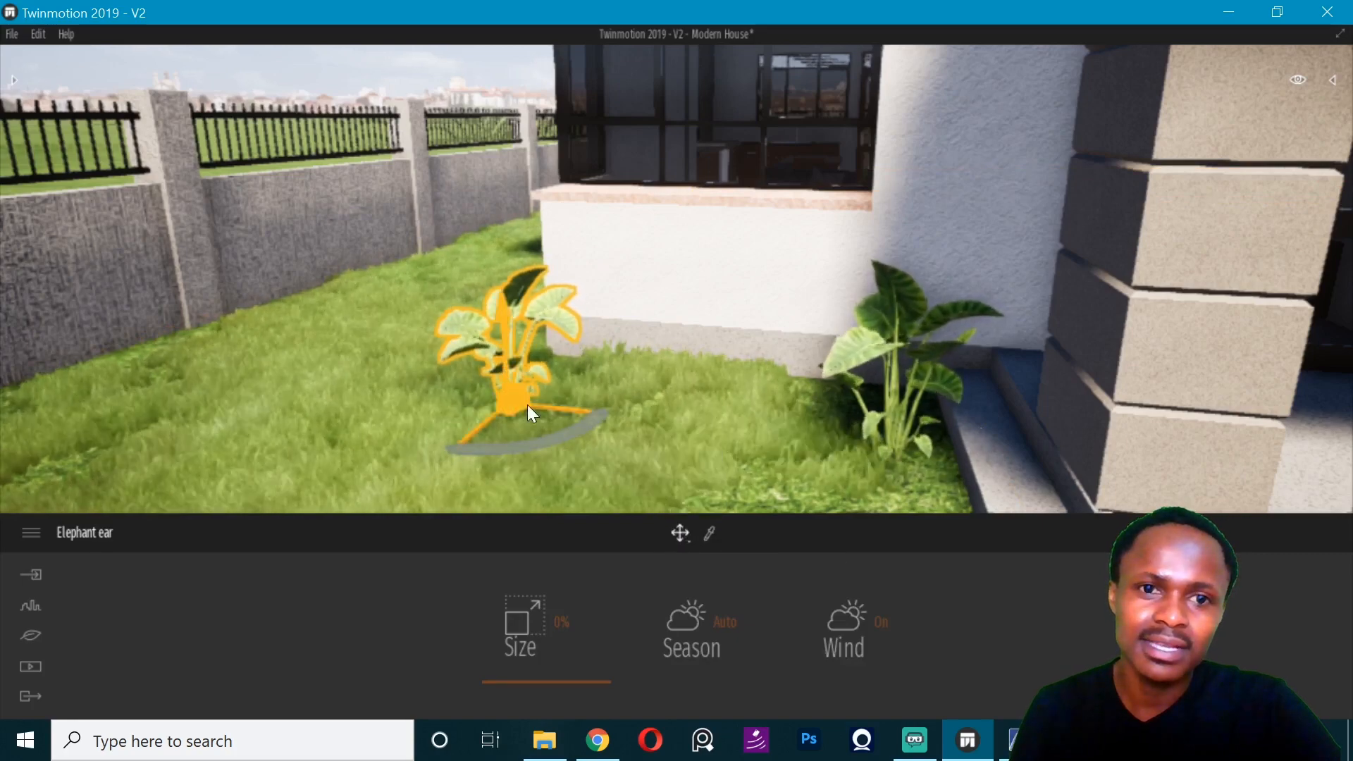
left_click(889, 431)
key("s")
right_click_drag(903, 418, 829, 132)
key("Escape")
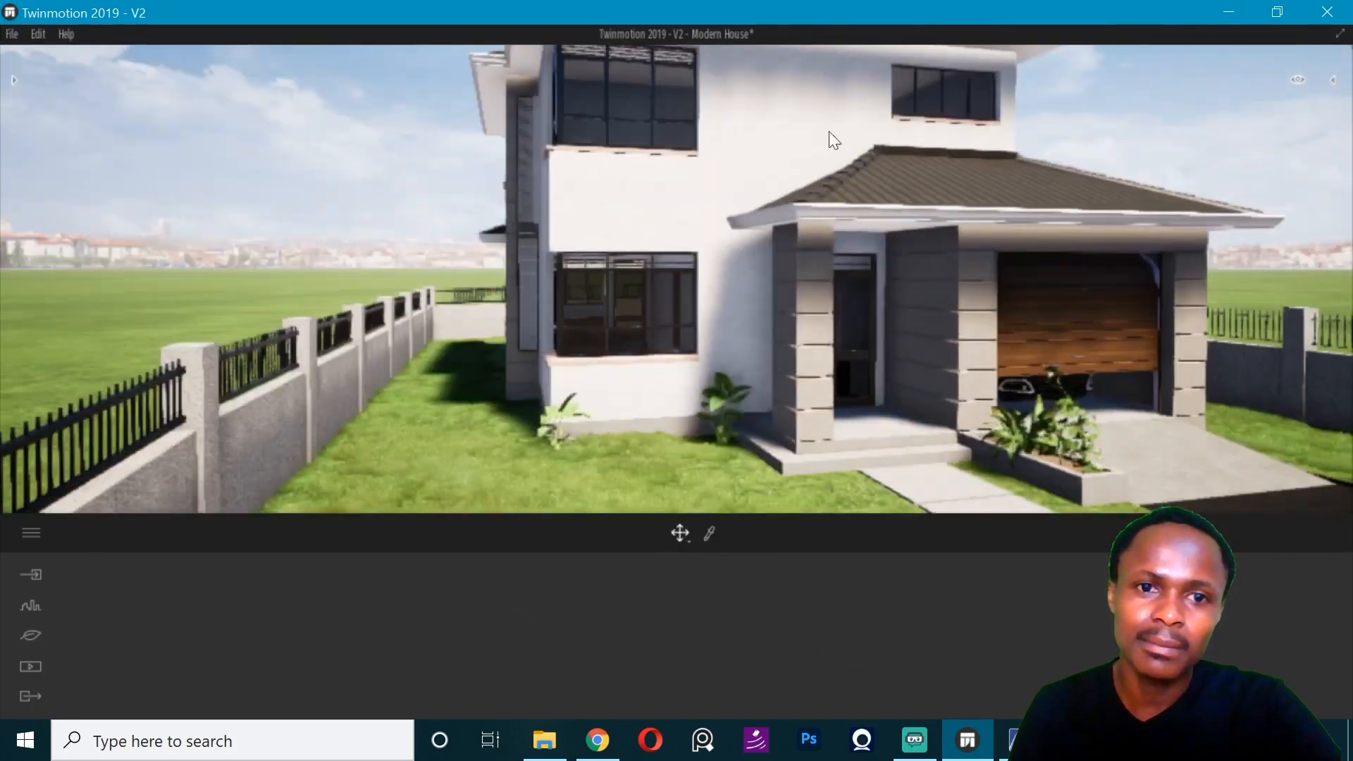
- Sample the side window frame's Metal - Chrome 01, try applying it to the window louvres, and undo the application
key("w")
key("w")
key("w")
key("w")
key("w")
key("w")
key("w")
right_click_drag(440, 429, 522, 426)
left_click(26, 98)
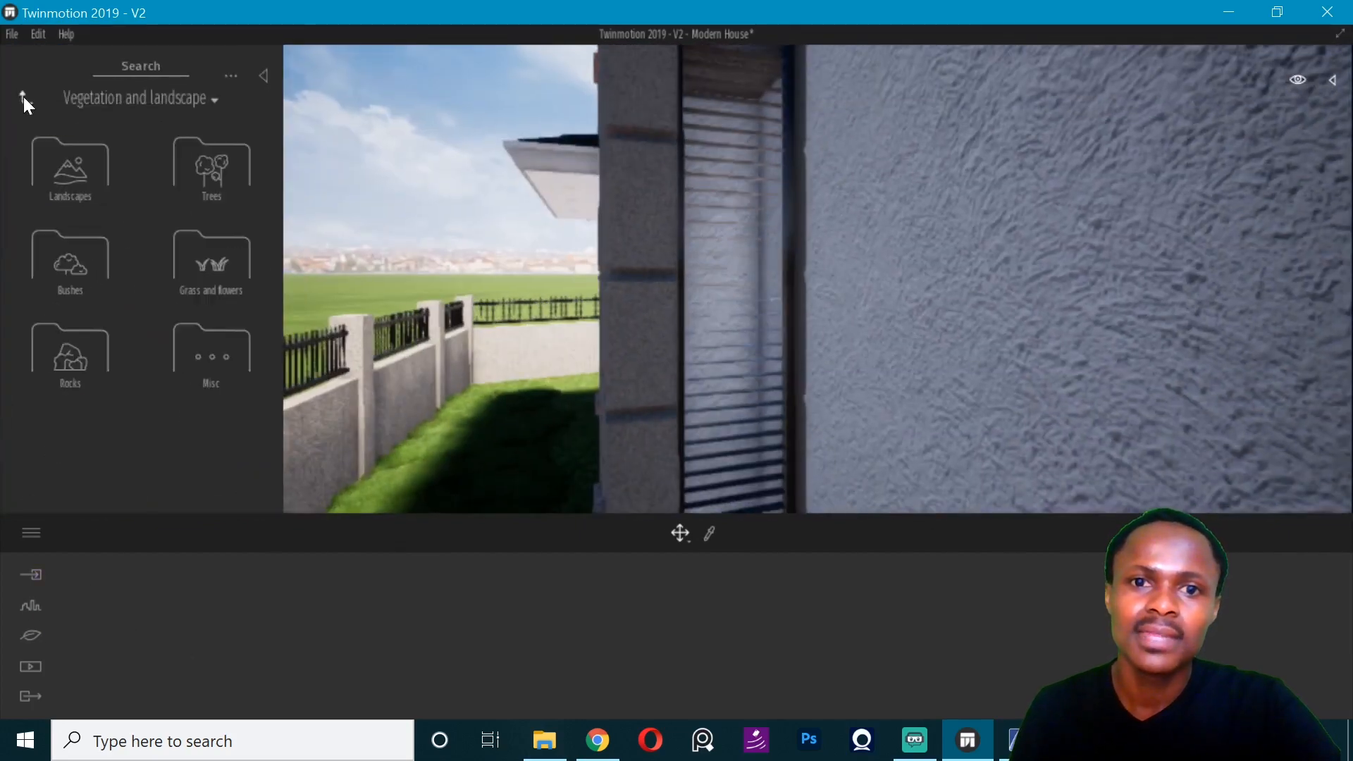
left_click(27, 99)
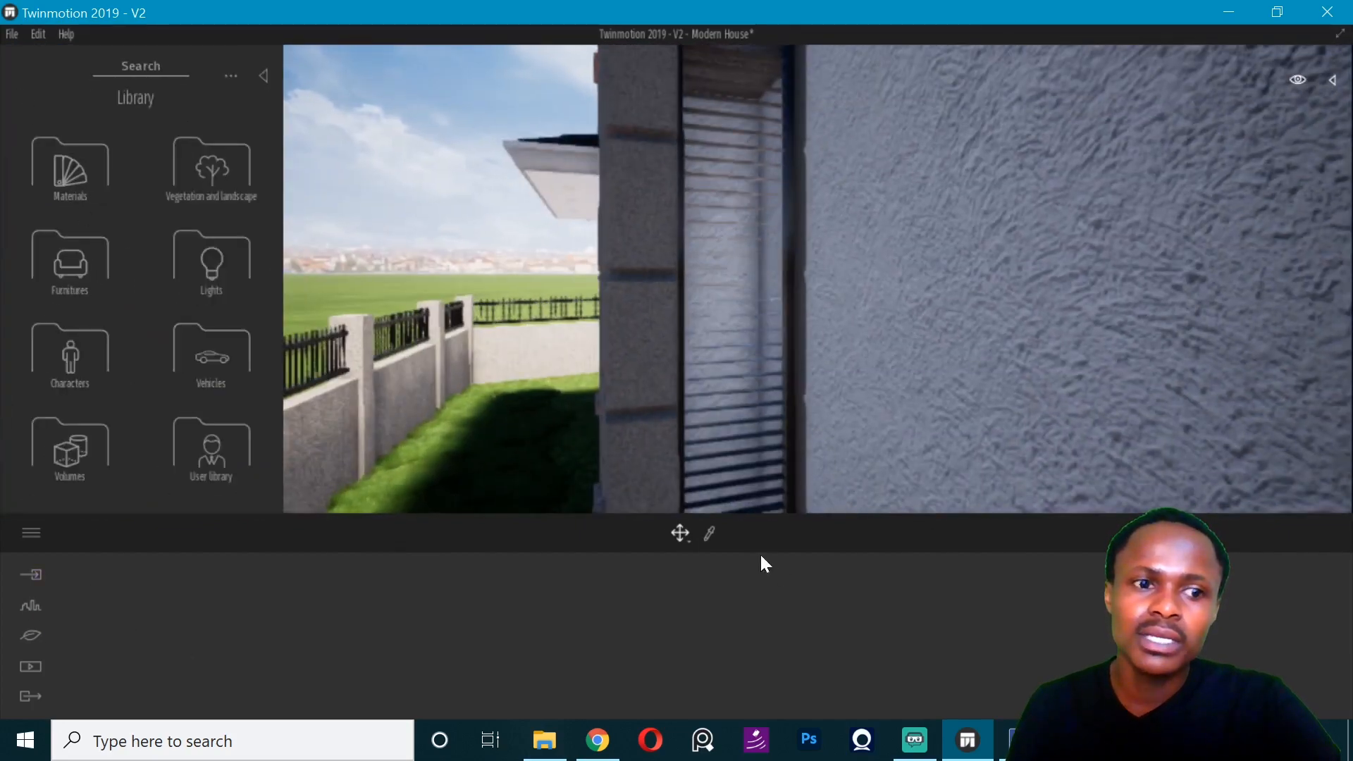
left_click(711, 534)
left_click(791, 462)
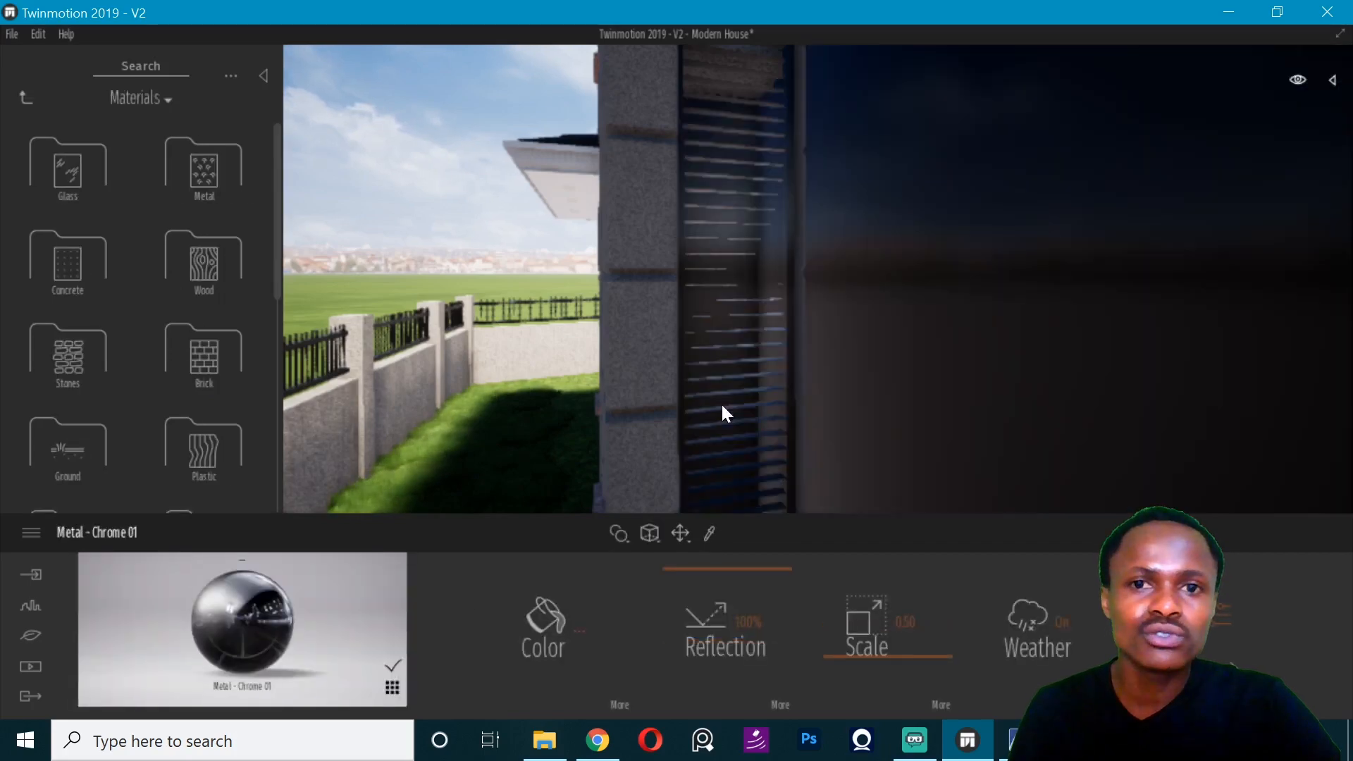
key("ctrl+z")
right_click_drag(716, 388, 773, 244)
key("s")
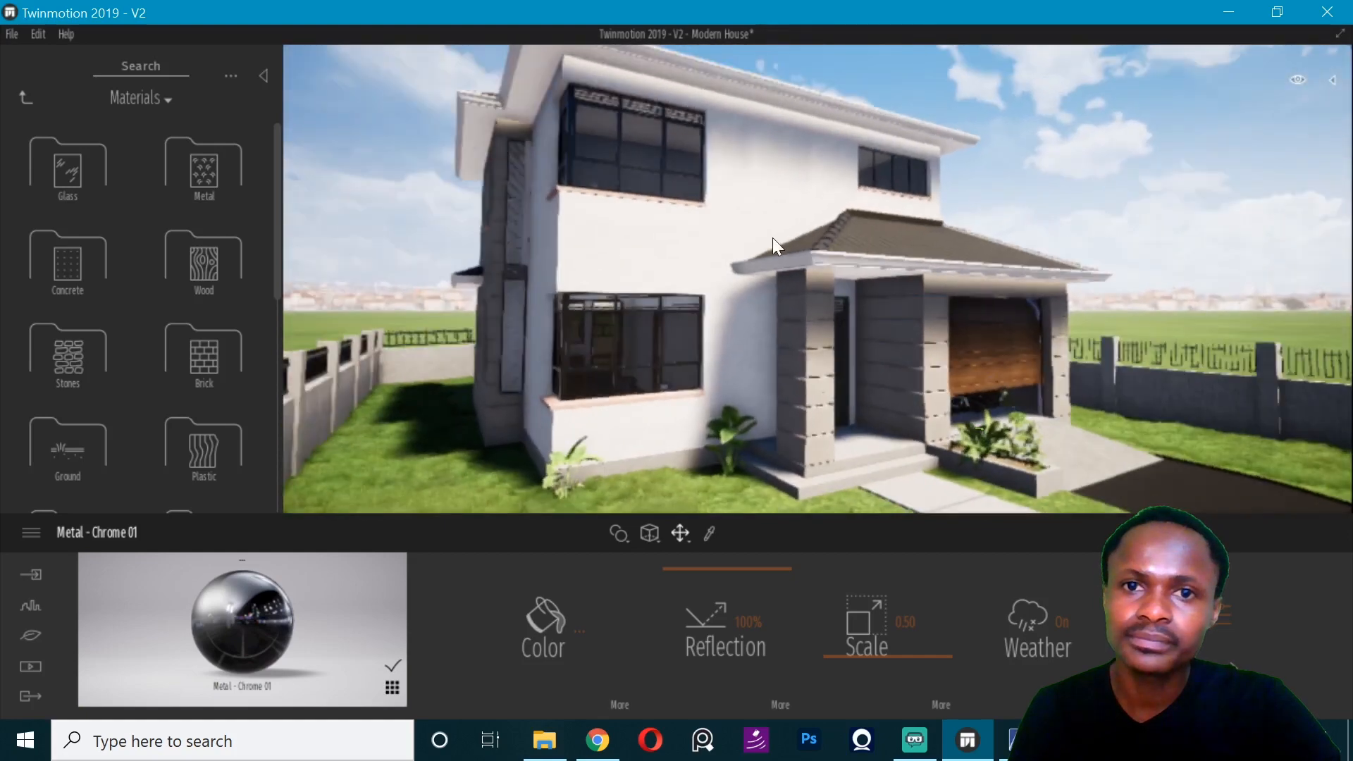
- Sample the facade and column materials, and lower the reflection of the garage door's Maple 01 A to about 41%
left_click(708, 533)
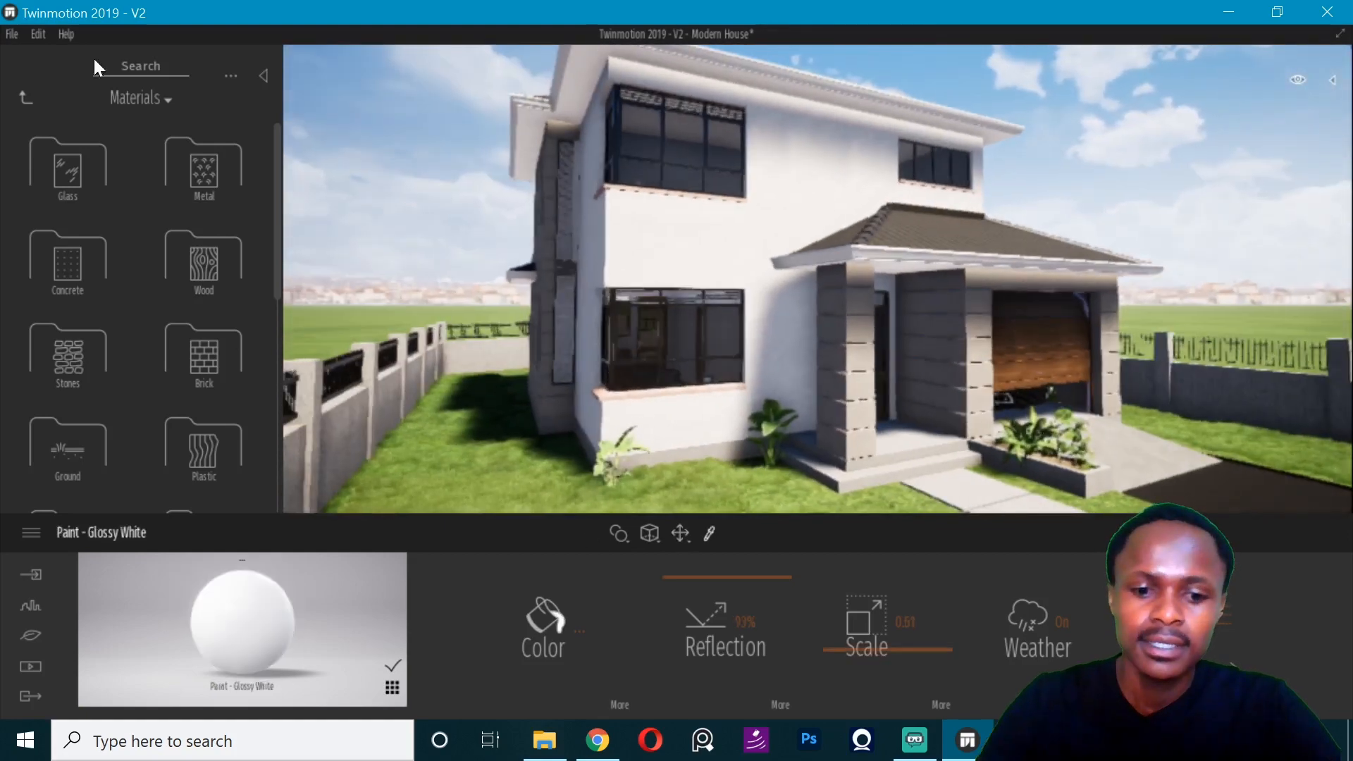
left_click(681, 244)
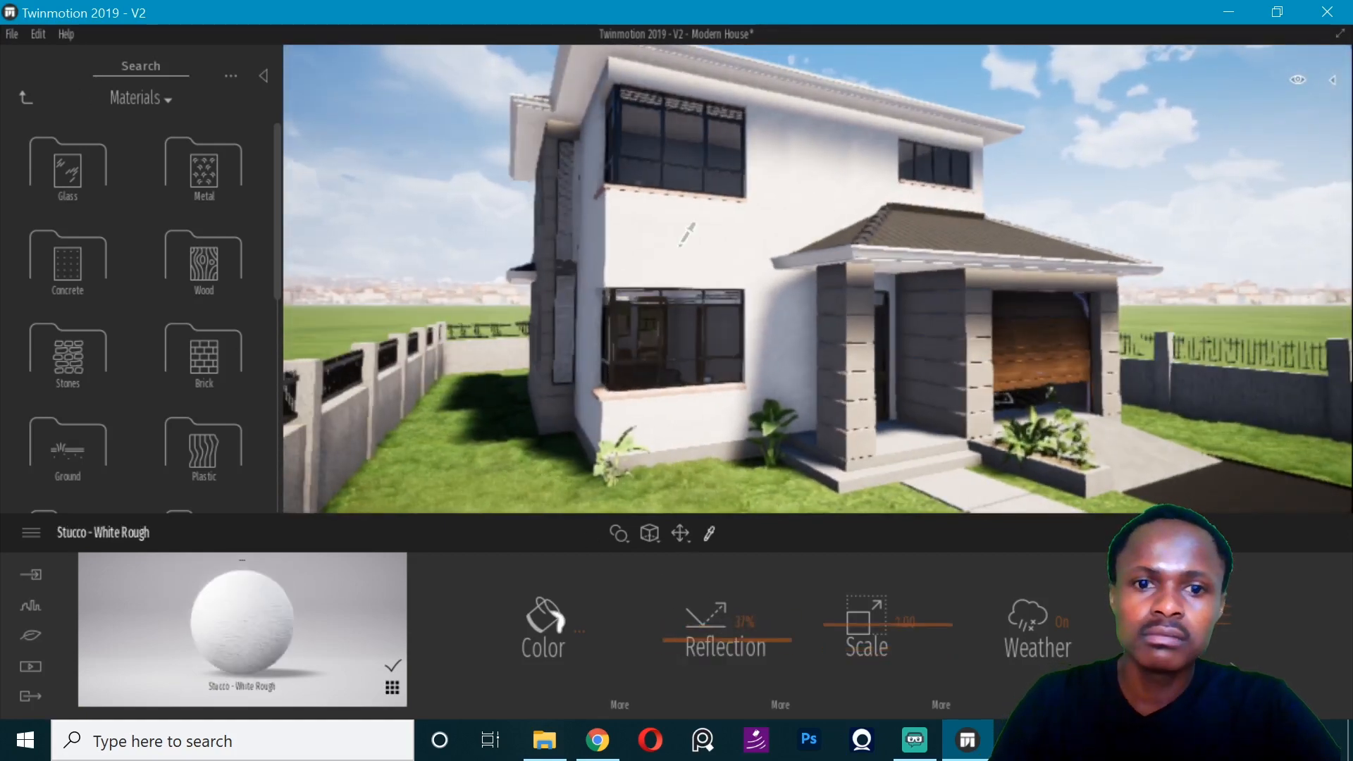
left_click(862, 368)
left_click(1066, 358)
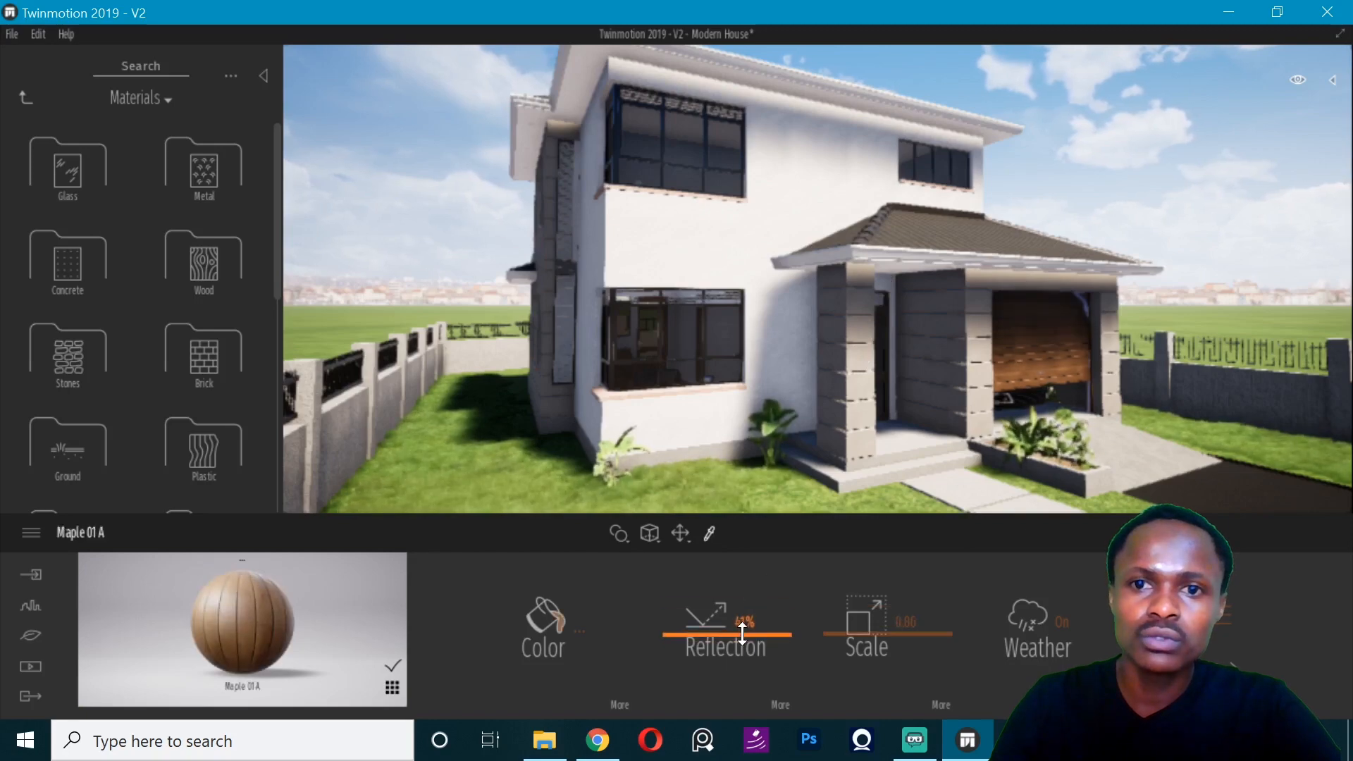
- Sample the porch facade's coating and the glass of the recessed lamp in the porch soffit
left_click(835, 471)
right_click_drag(863, 451, 620, 275)
left_click(854, 437)
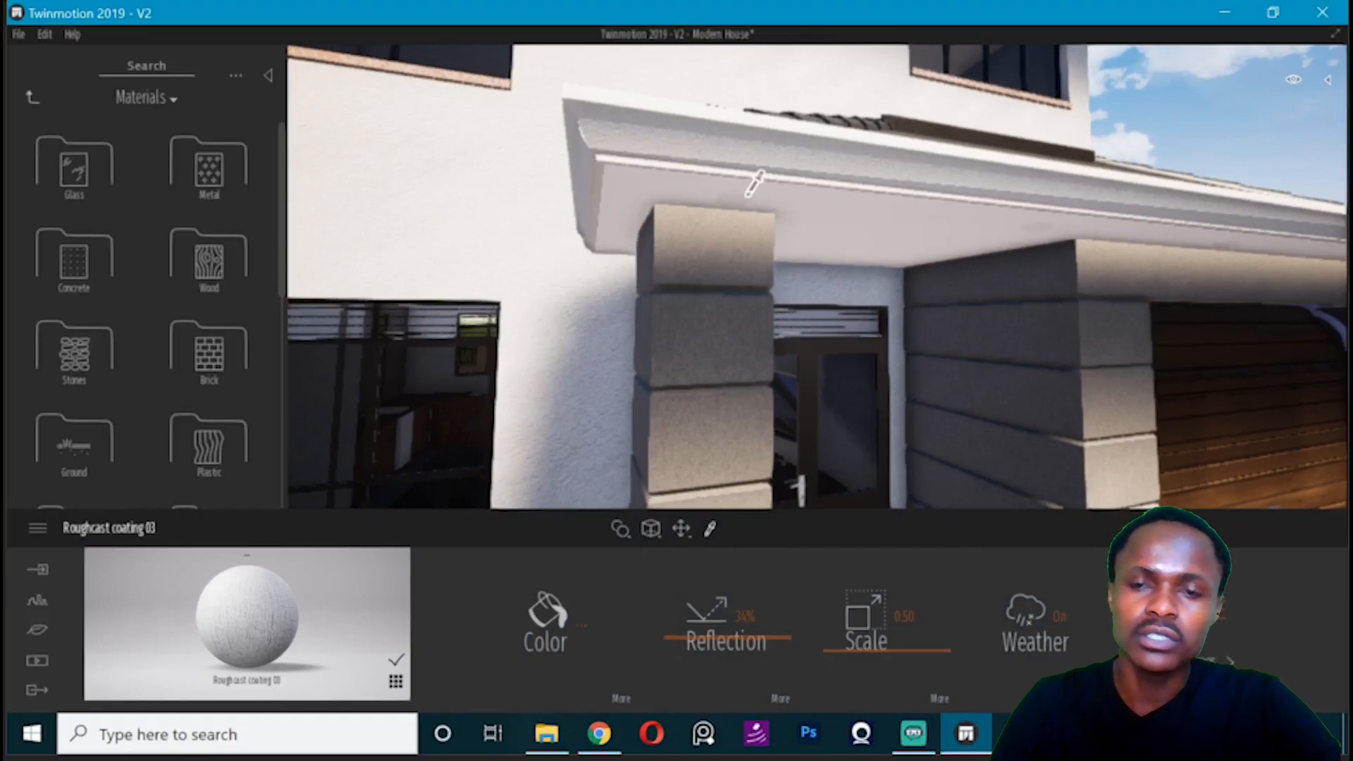
left_click(747, 195)
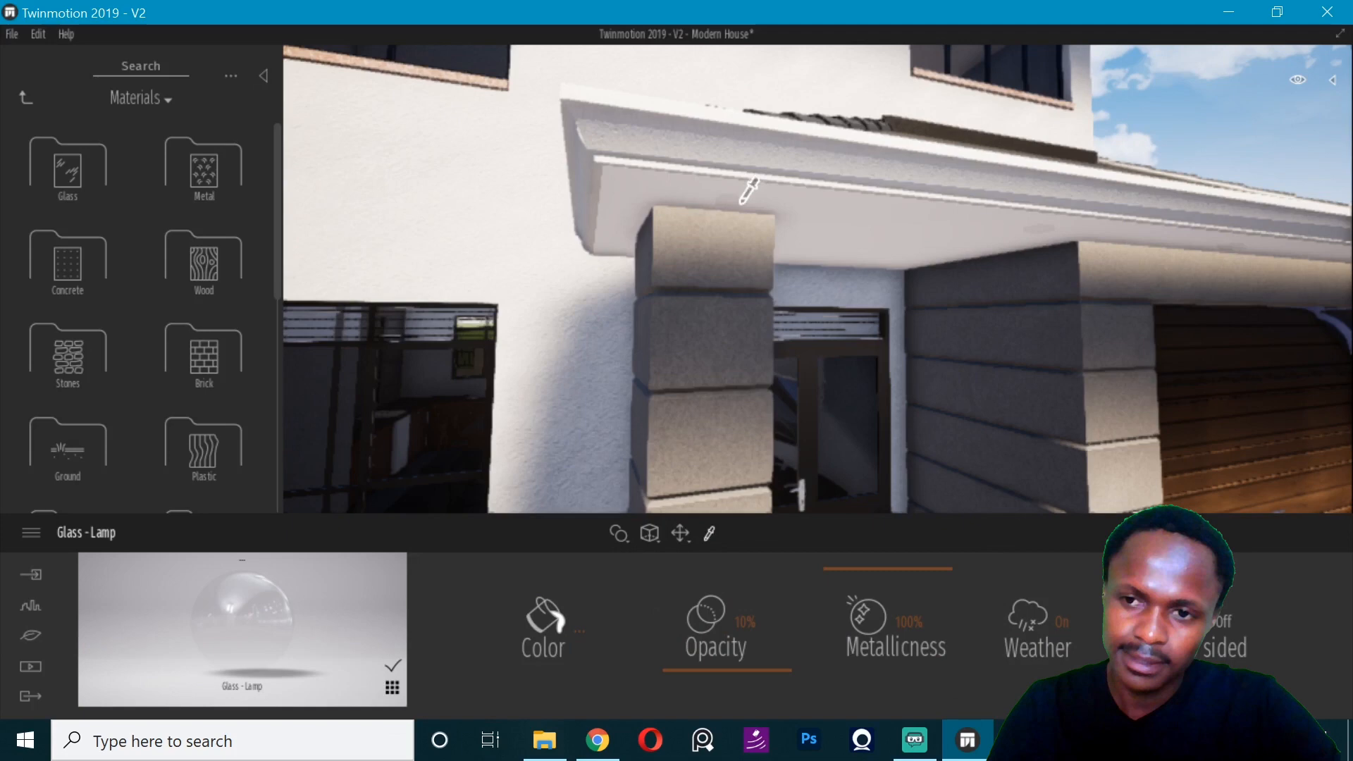
- Shift the daytime to a dark evening hour and place an IES 07 light at the top of the front porch column
left_click(24, 99)
left_click(214, 271)
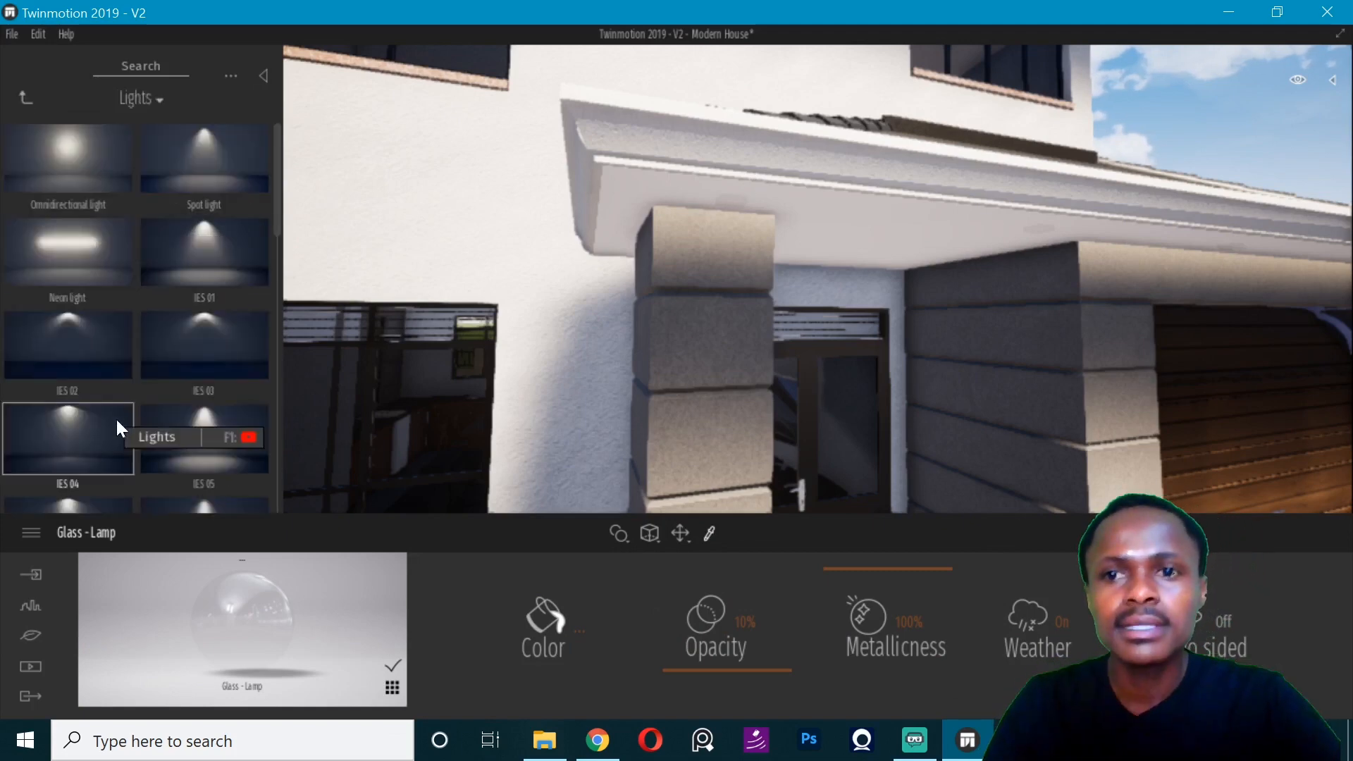
scroll(115, 416, "down", 2)
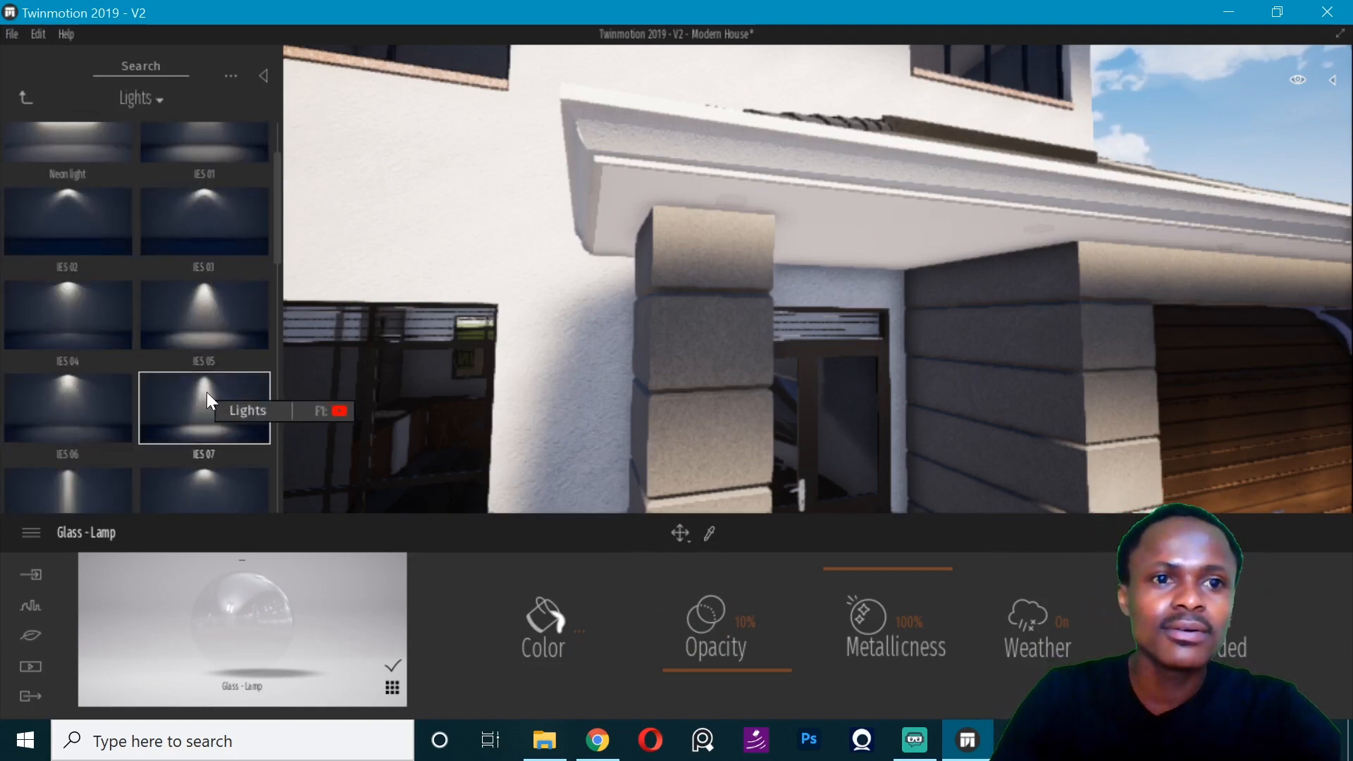
mouse_move(1295, 82)
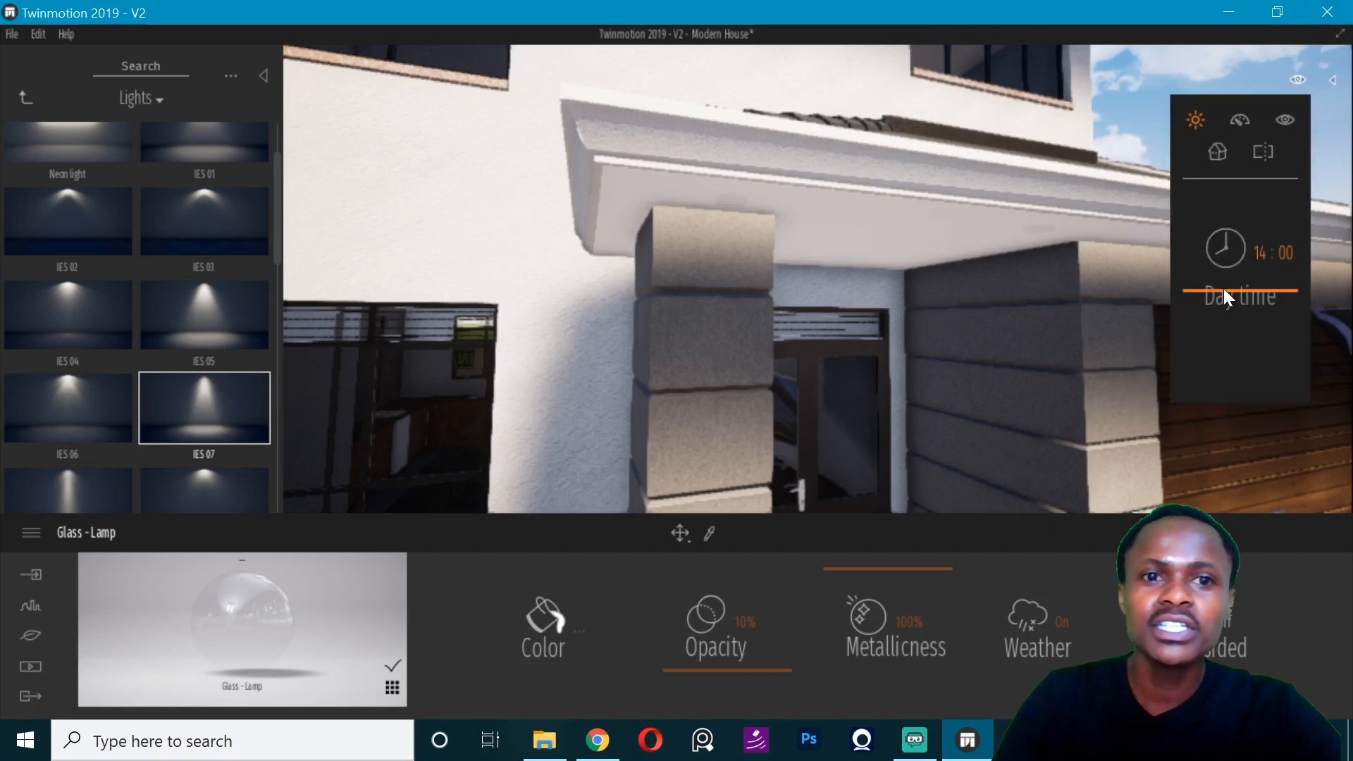
left_click_drag(1215, 250, 1217, 223)
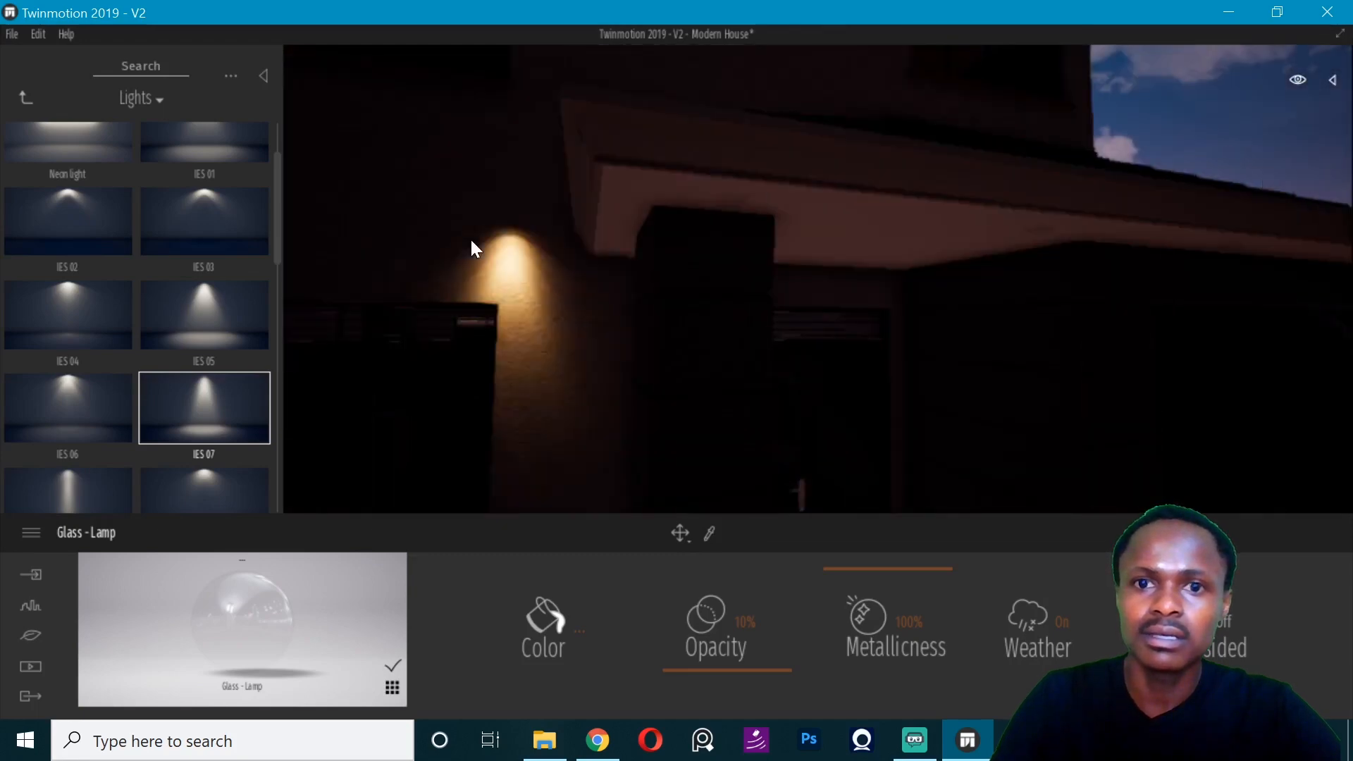
left_click_drag(729, 205, 729, 204)
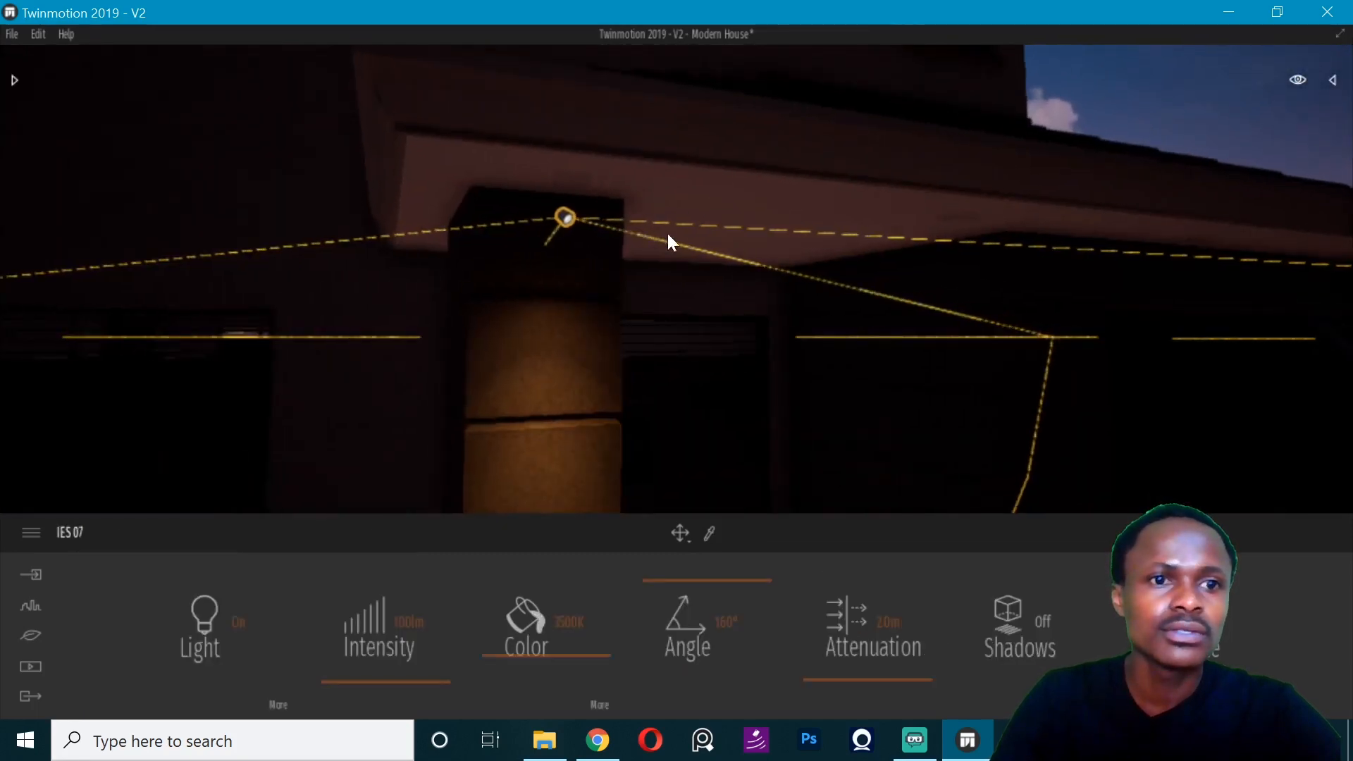
- Find the Neons materials in the library and apply Neon 01 to the recessed lamps in the porch soffit
left_click(15, 82)
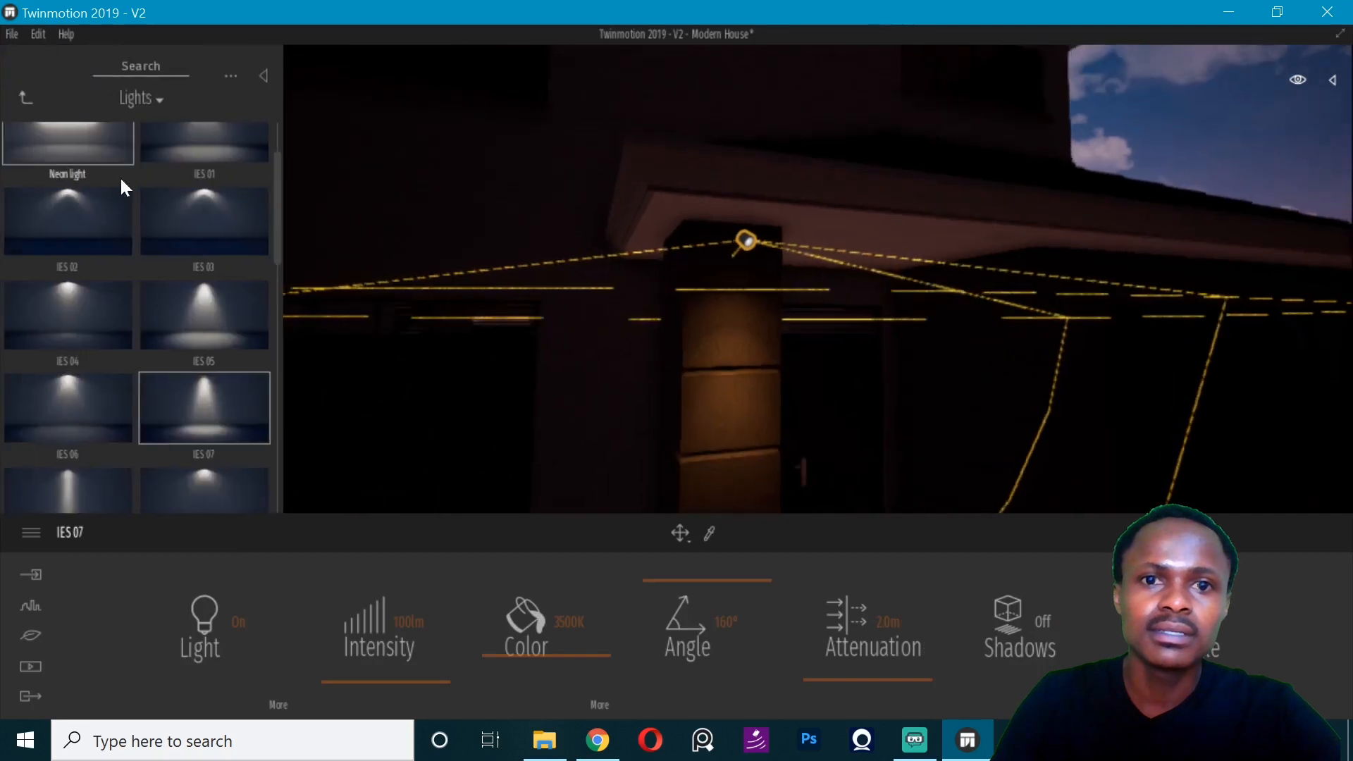
left_click(34, 94)
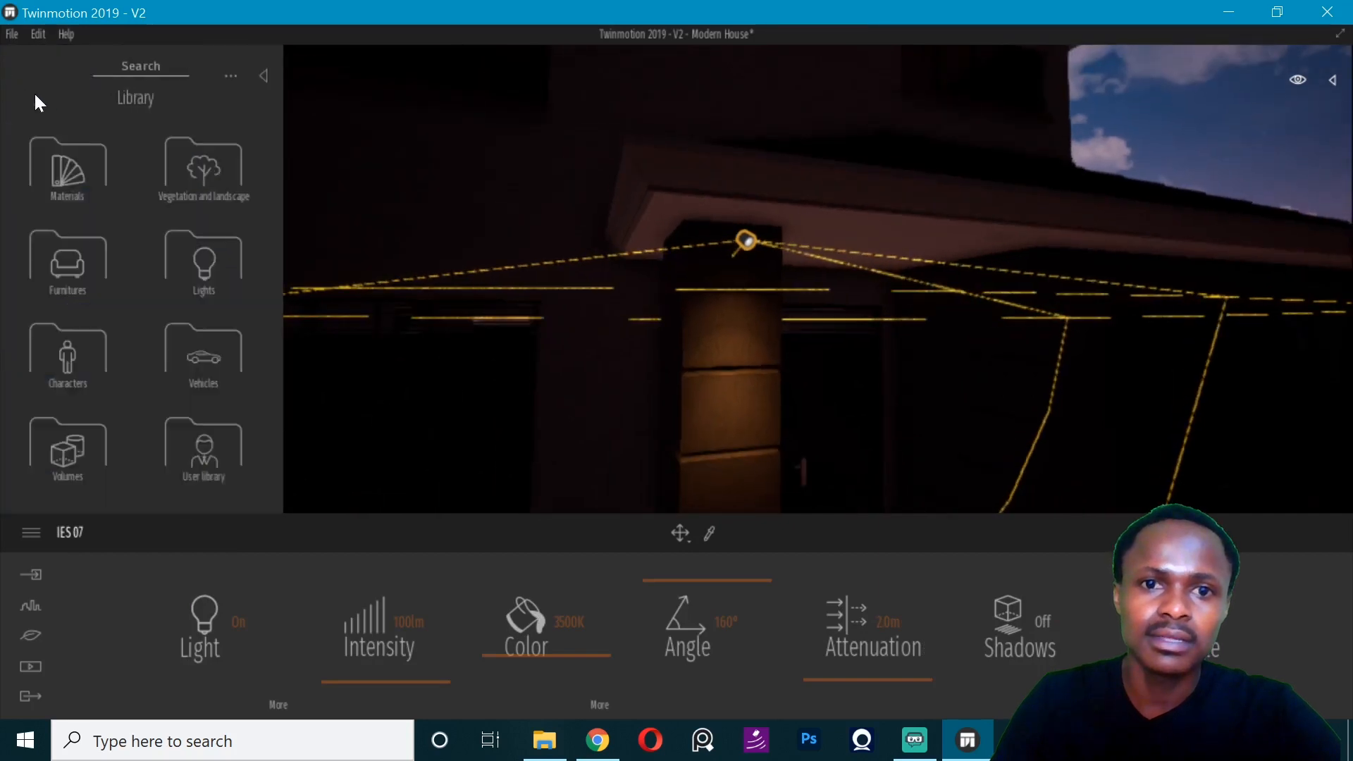
left_click(57, 168)
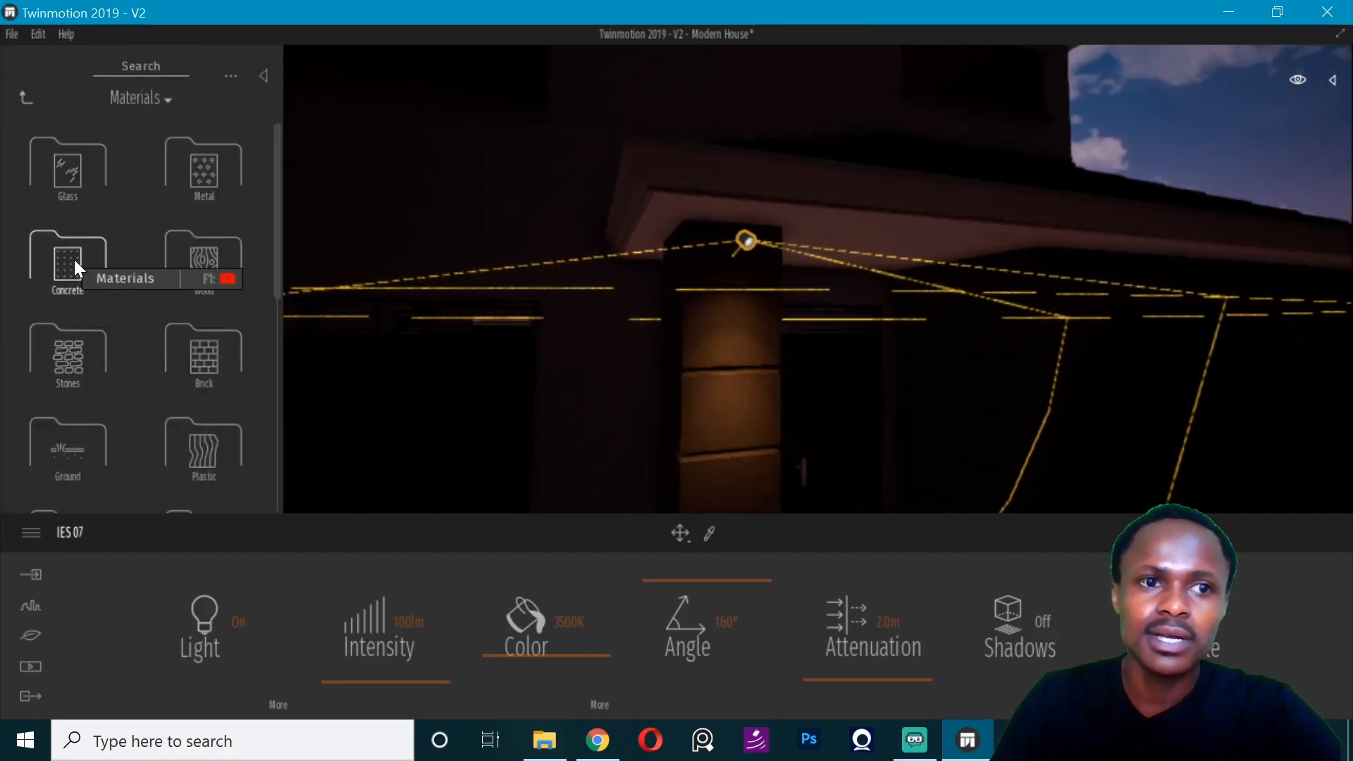
scroll(114, 346, "down", 5)
left_click(26, 97)
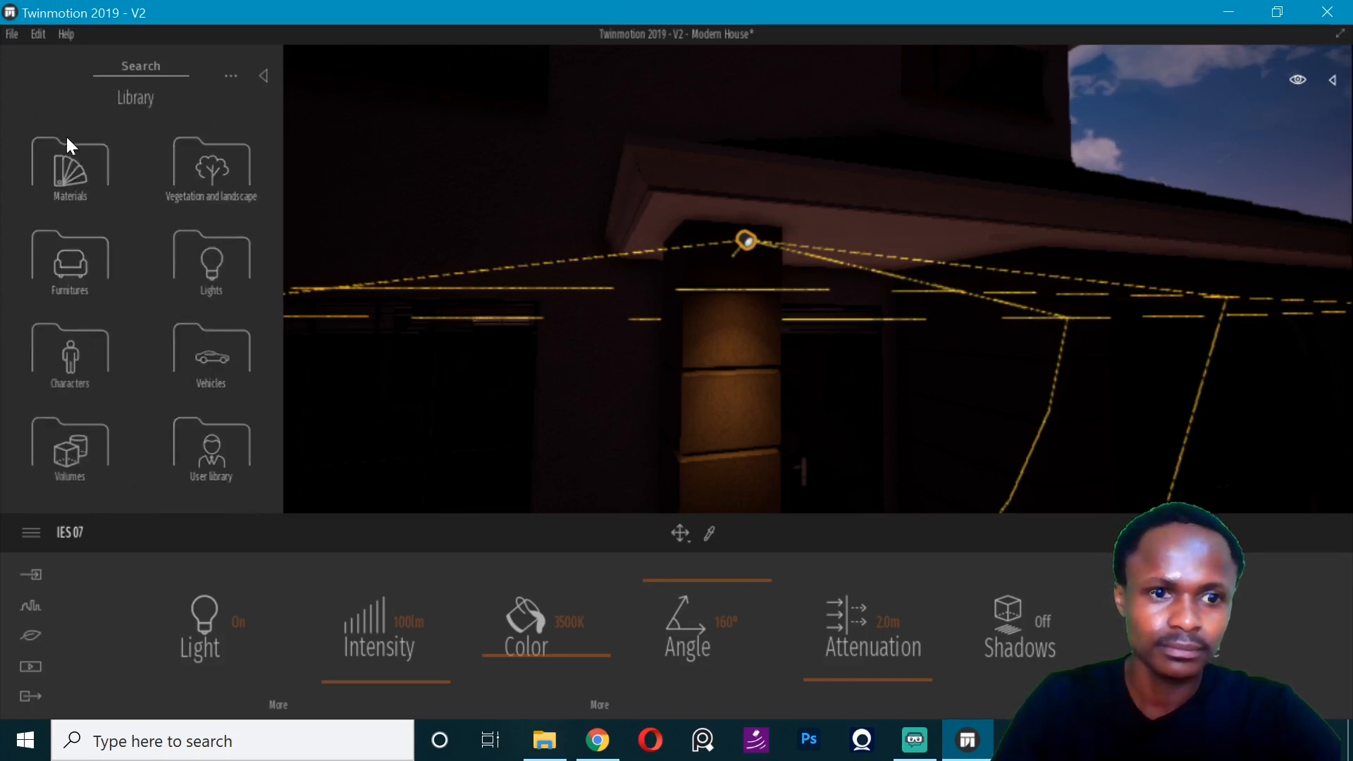
left_click(70, 169)
scroll(100, 333, "down", 5)
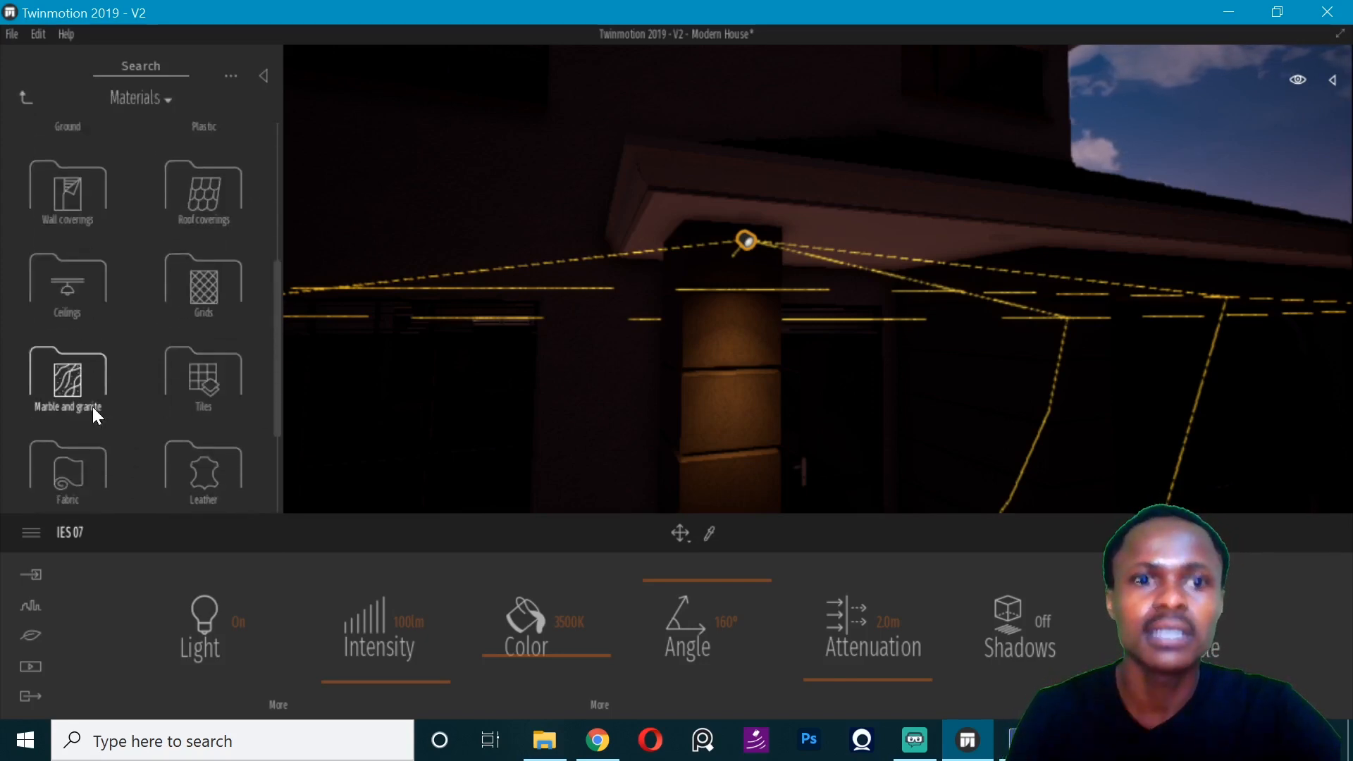
scroll(95, 402, "down", 2)
scroll(187, 414, "up", 5)
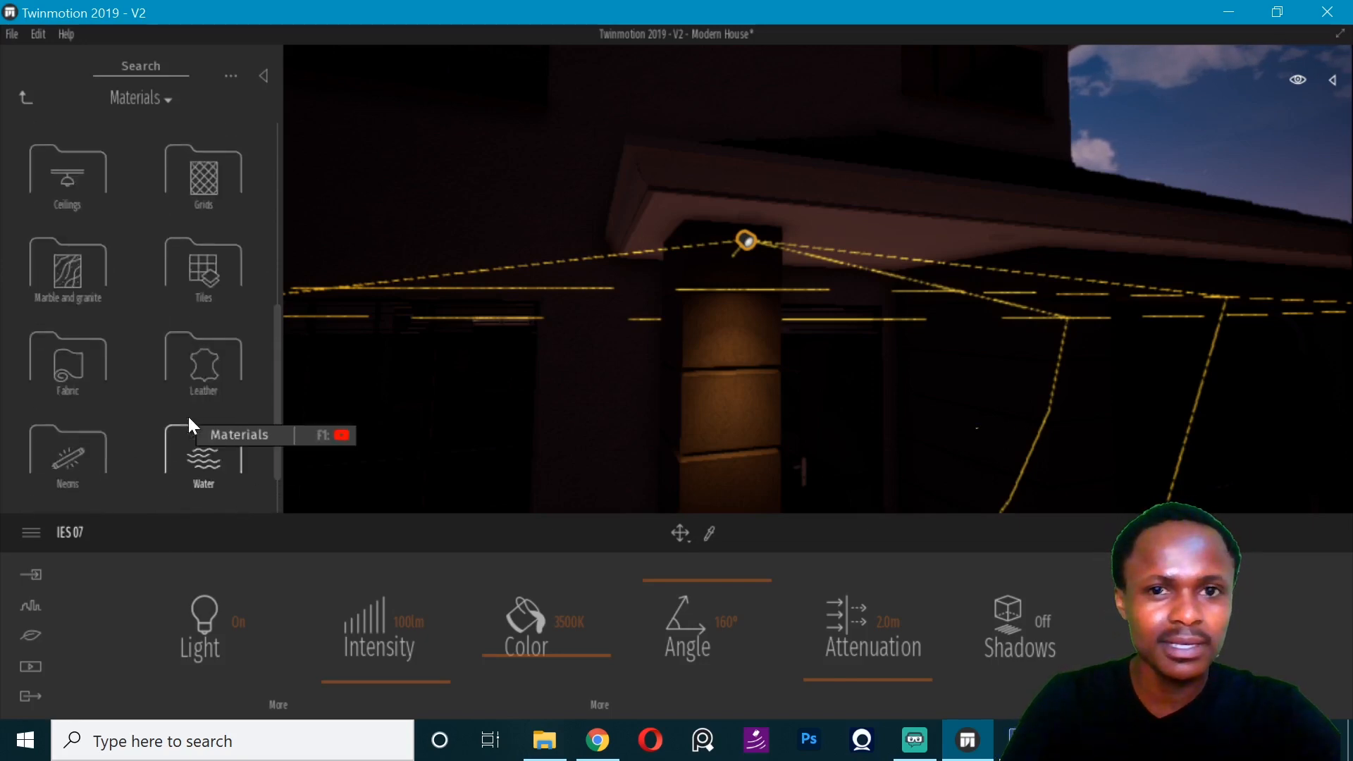
scroll(188, 414, "up", 2)
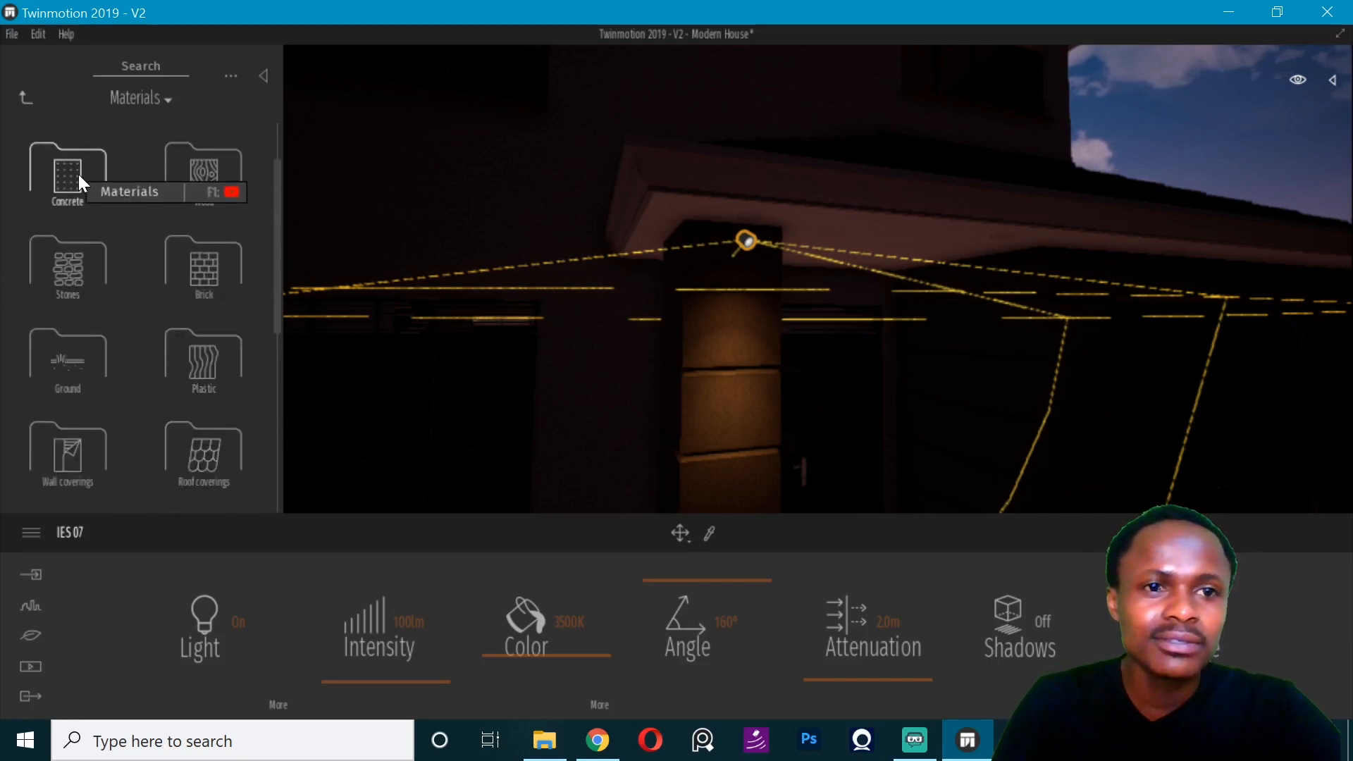
left_click(208, 180)
left_click(26, 98)
scroll(87, 415, "down", 6)
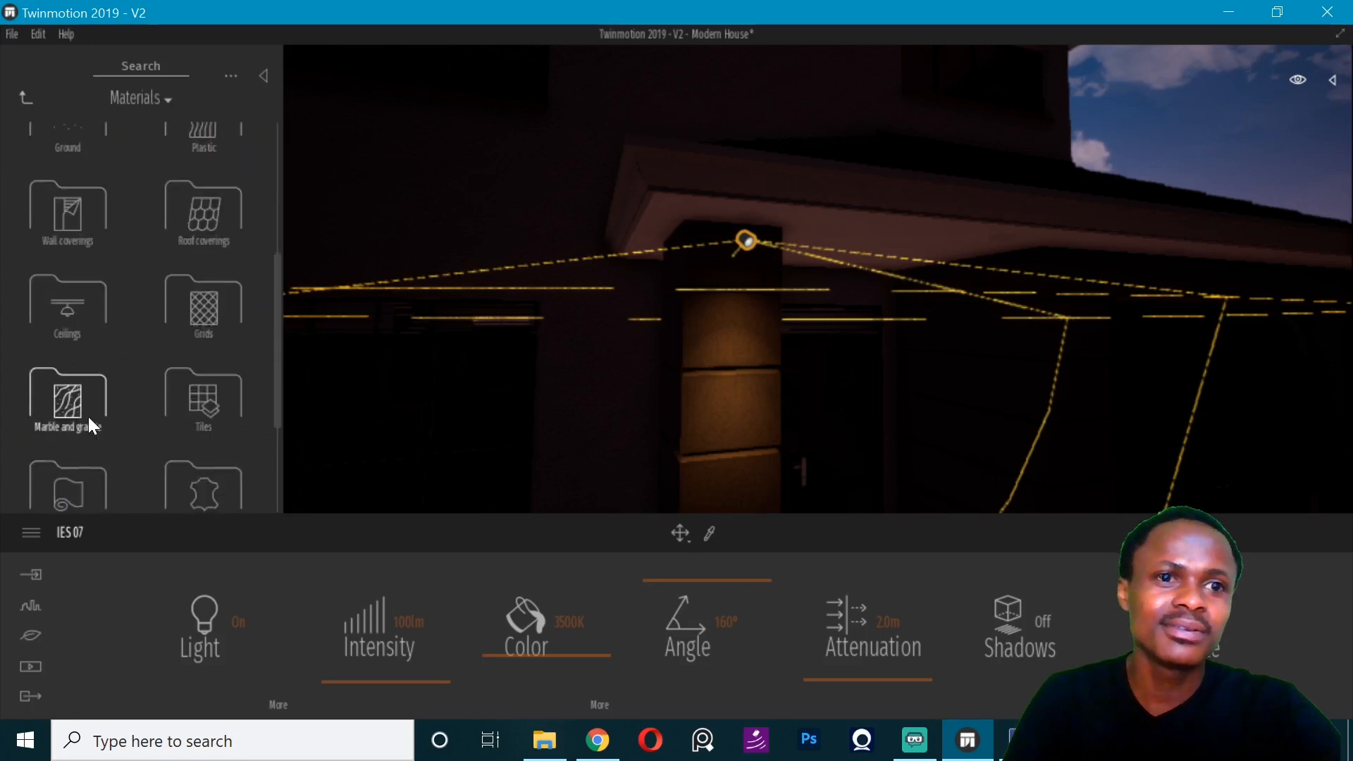
left_click(81, 365)
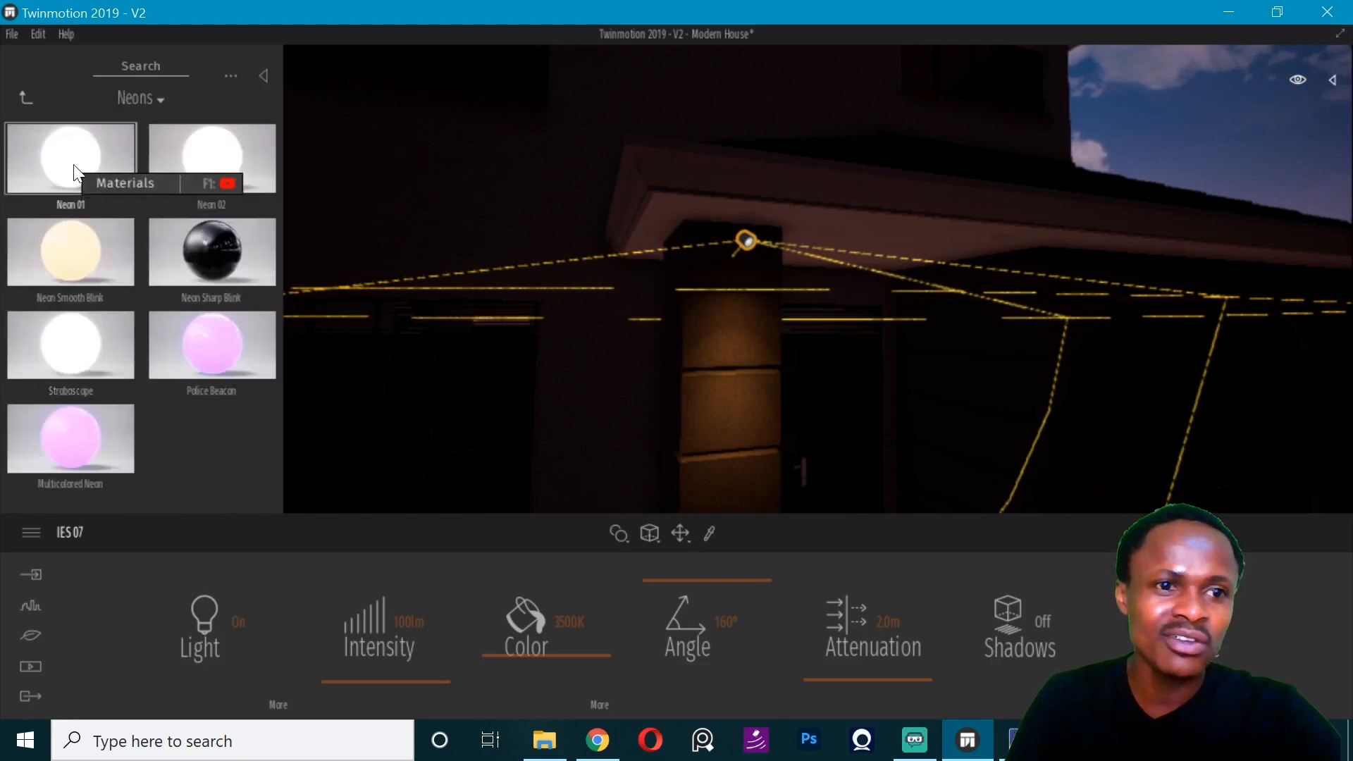
left_click_drag(73, 171, 755, 217)
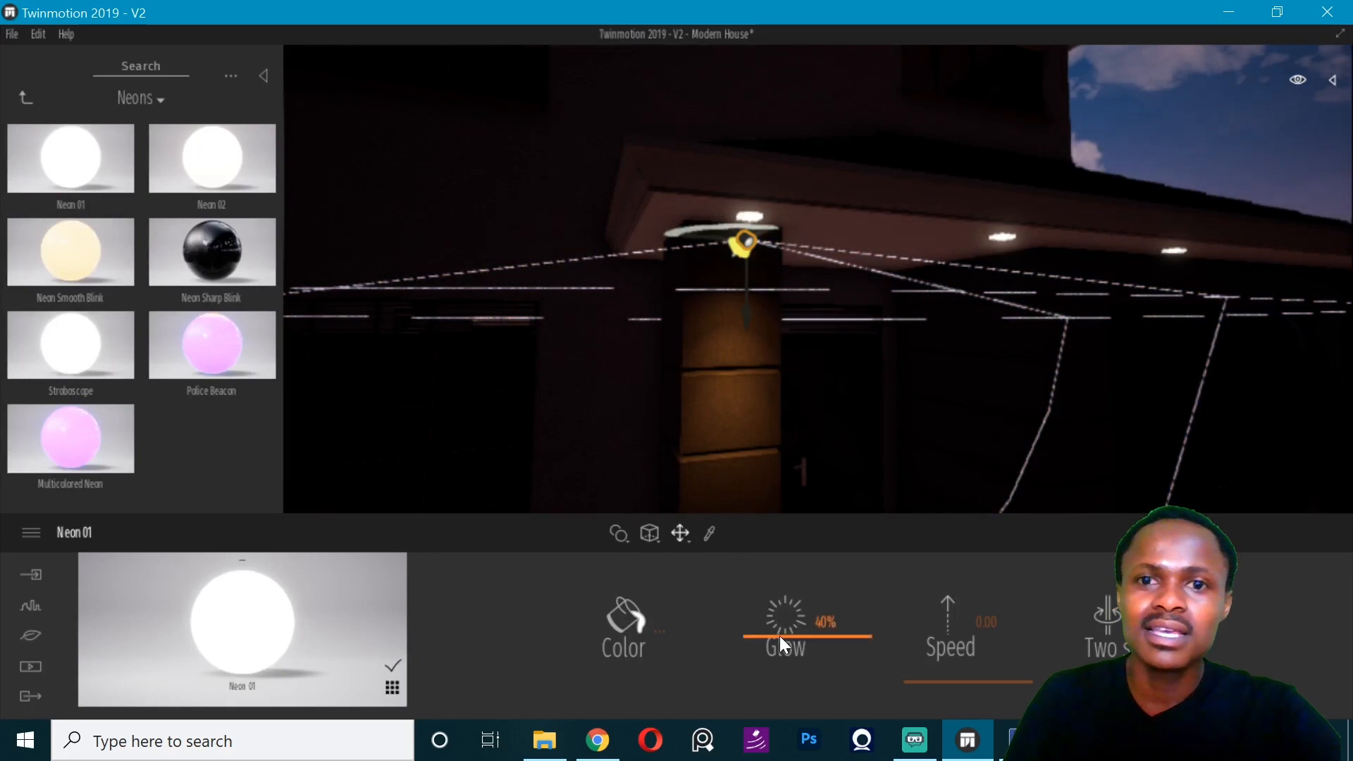
- Raise the glow of the lamps' Neon 01 material to 65%
left_click_drag(780, 636, 782, 626)
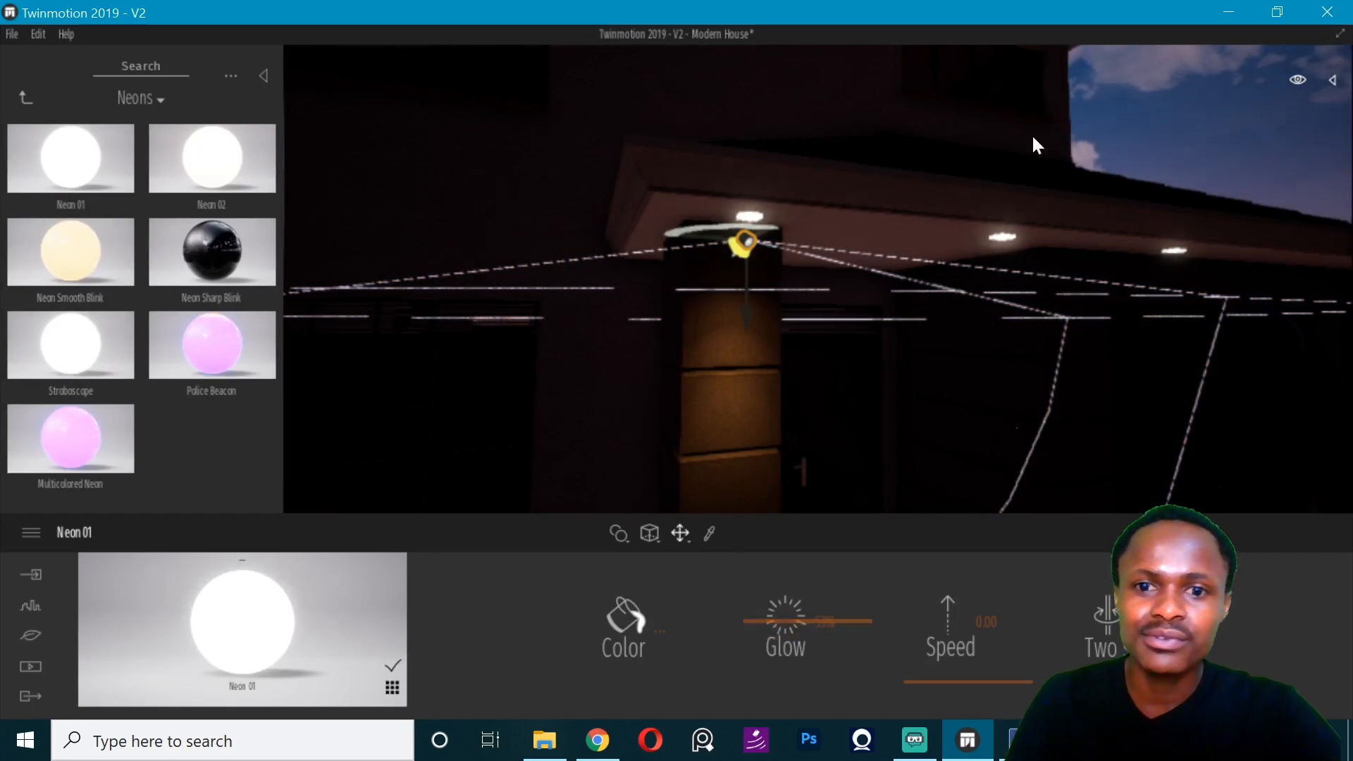
left_click_drag(747, 323, 753, 307)
scroll(622, 194, "down", 5)
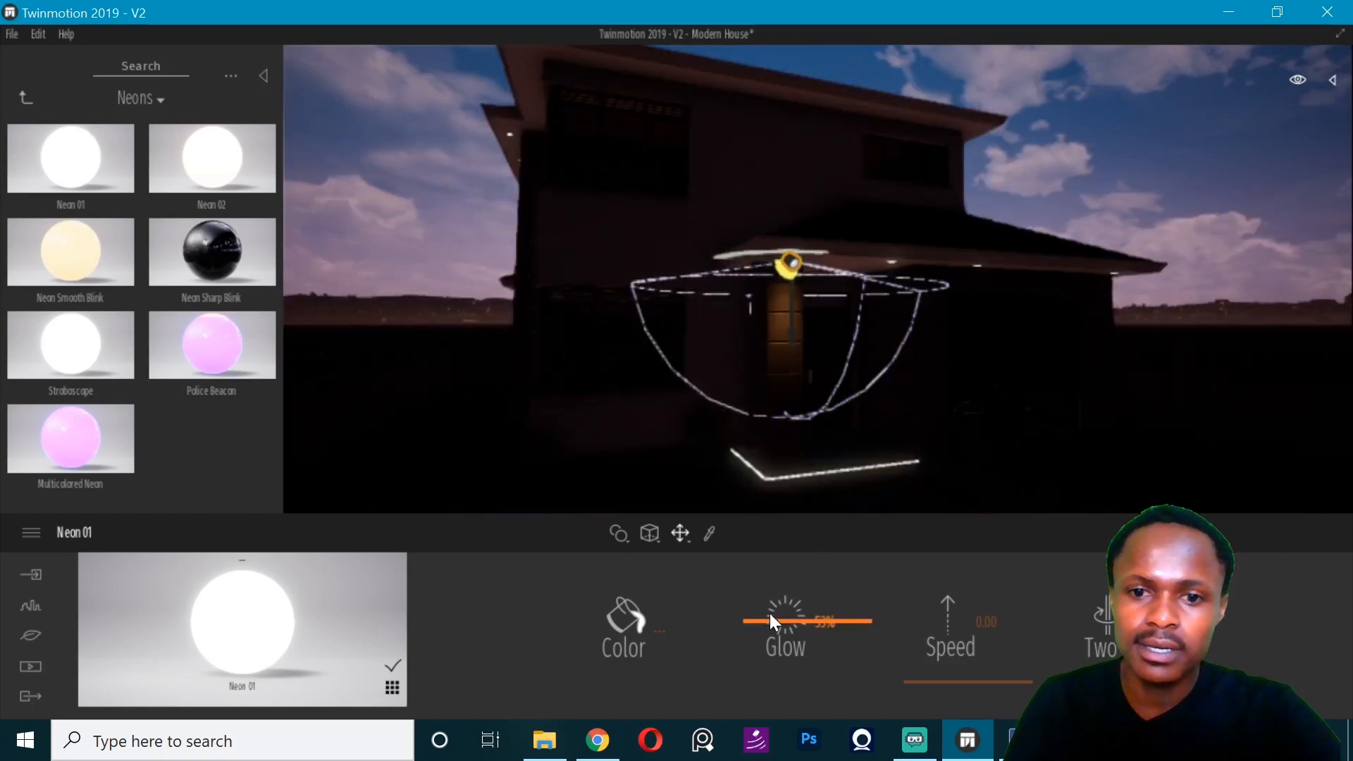
left_click_drag(767, 620, 766, 609)
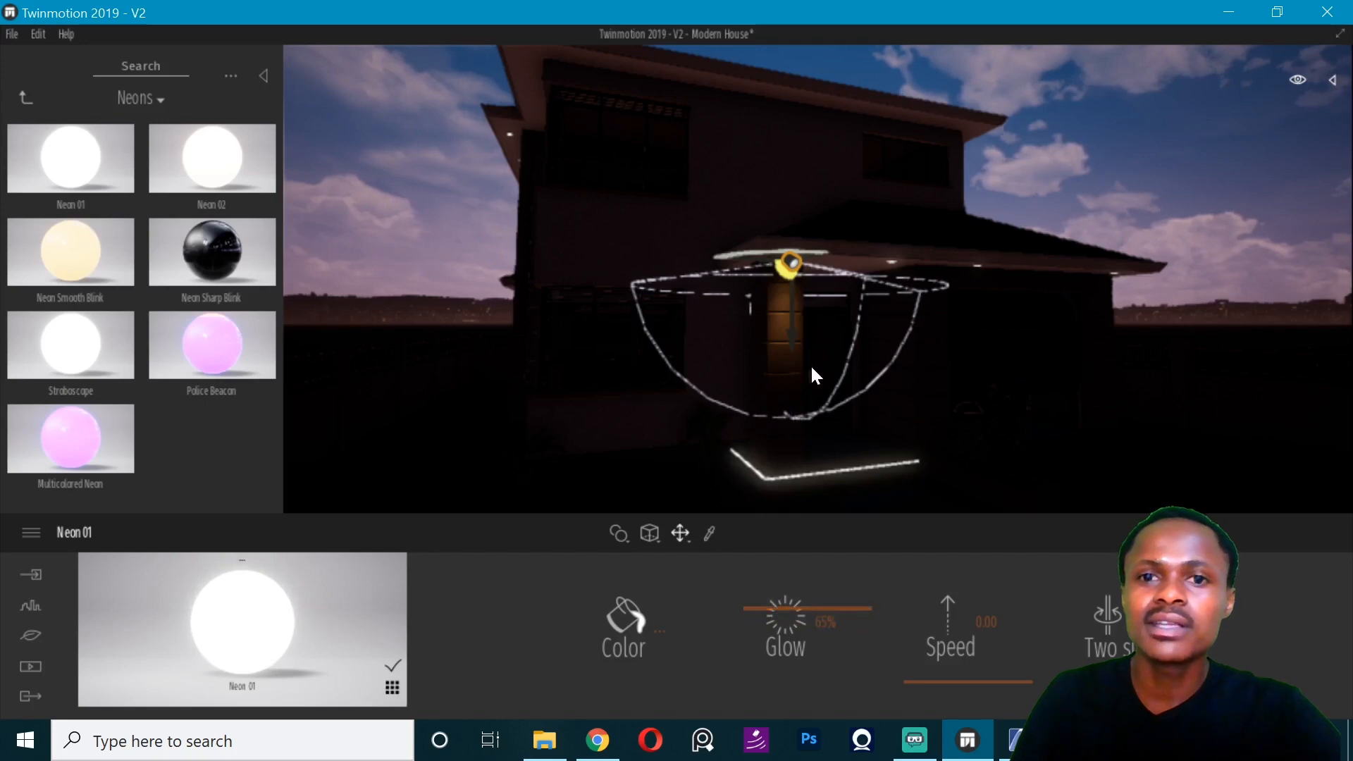
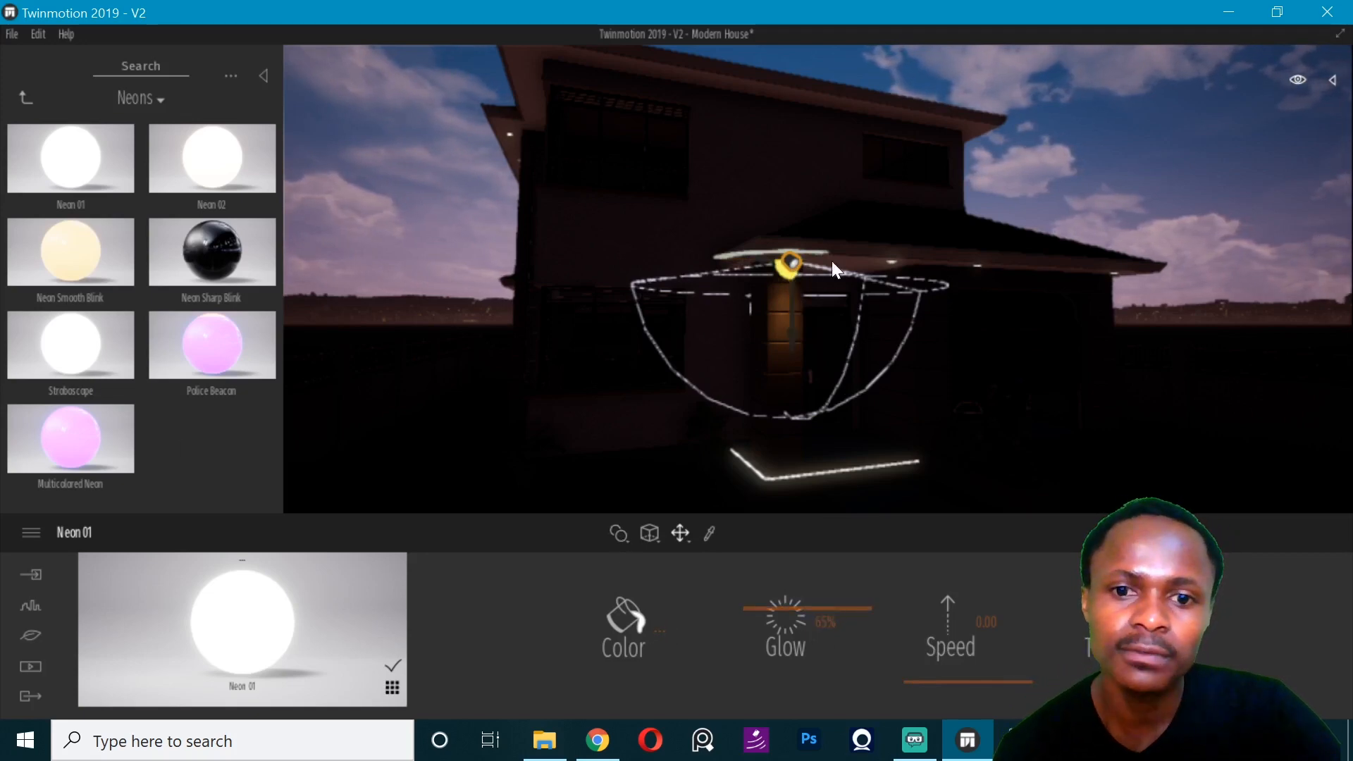
- Set the attenuation of the IES 07 light on the front porch column to 4 m
left_click(789, 262)
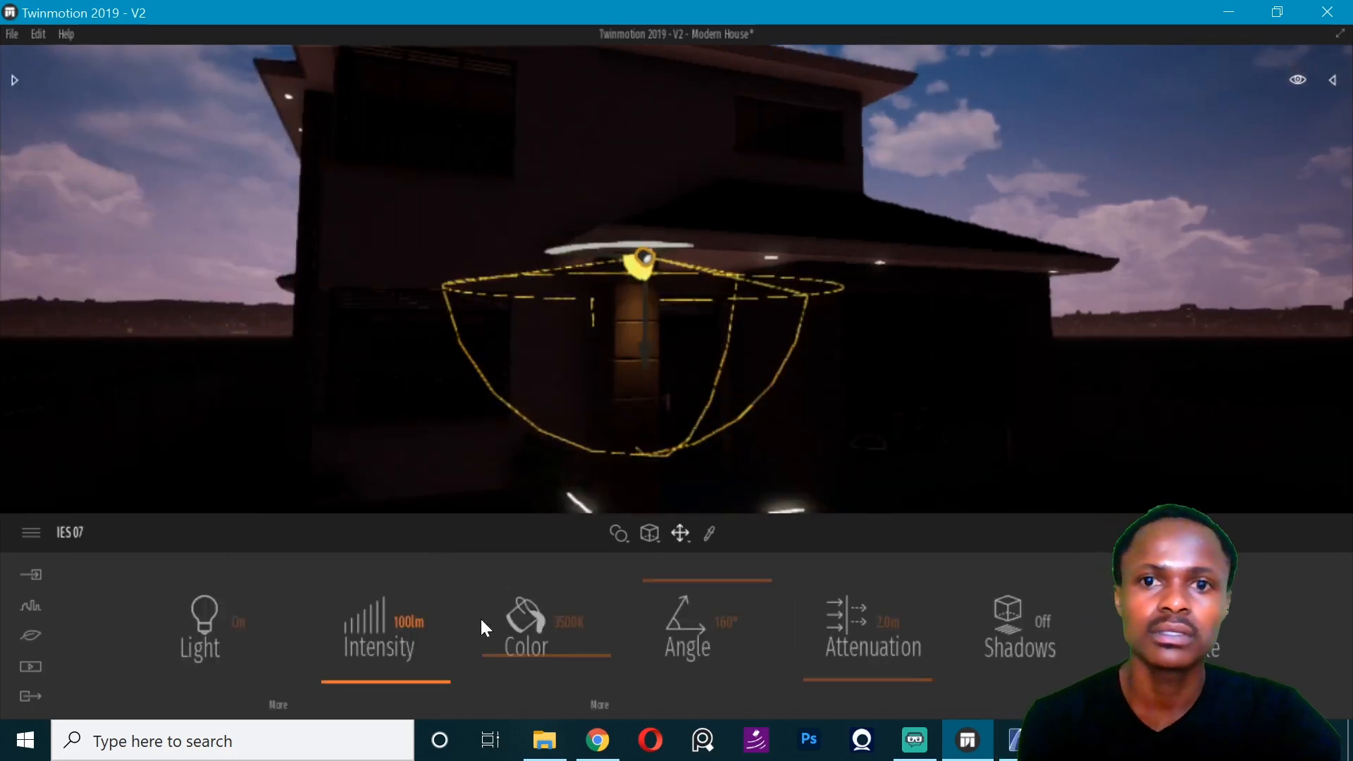
left_click_drag(846, 680, 847, 665)
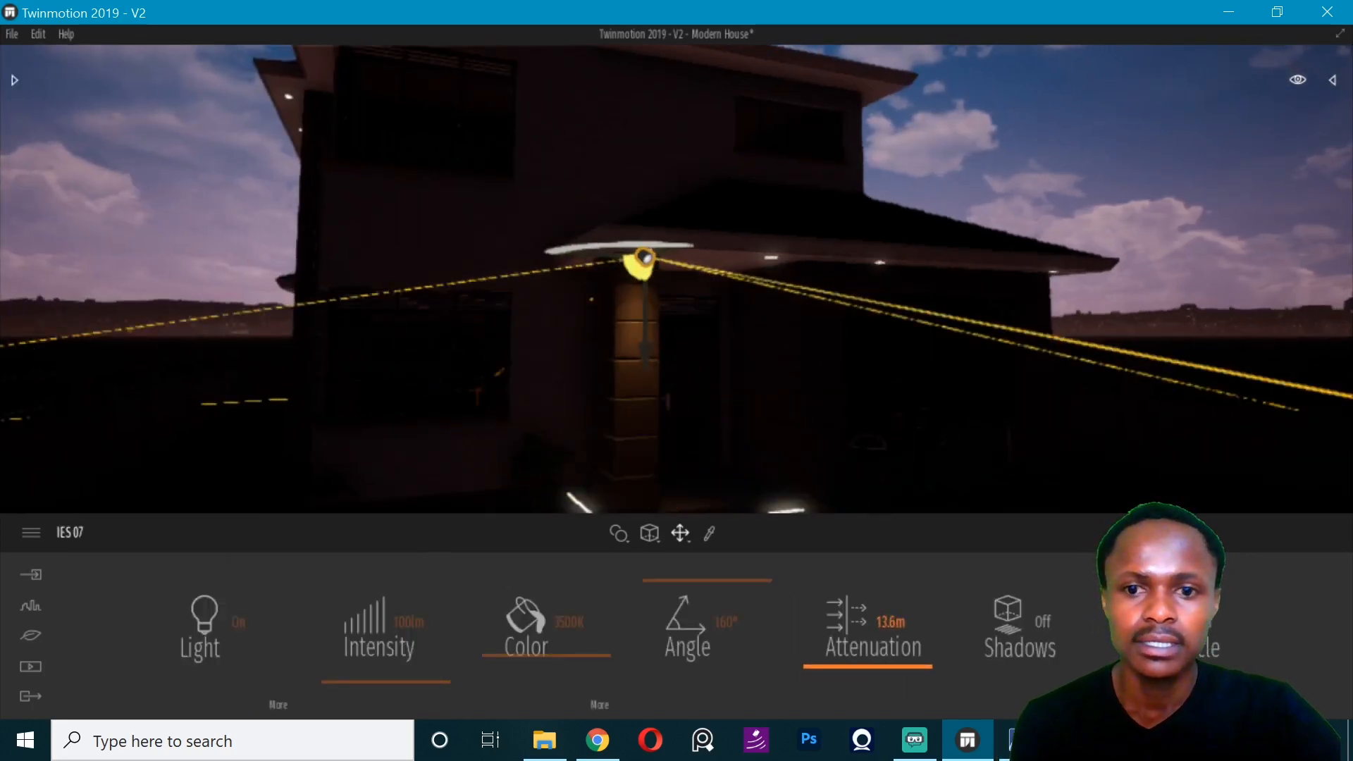
left_click(891, 622)
type("3")
key("Return")
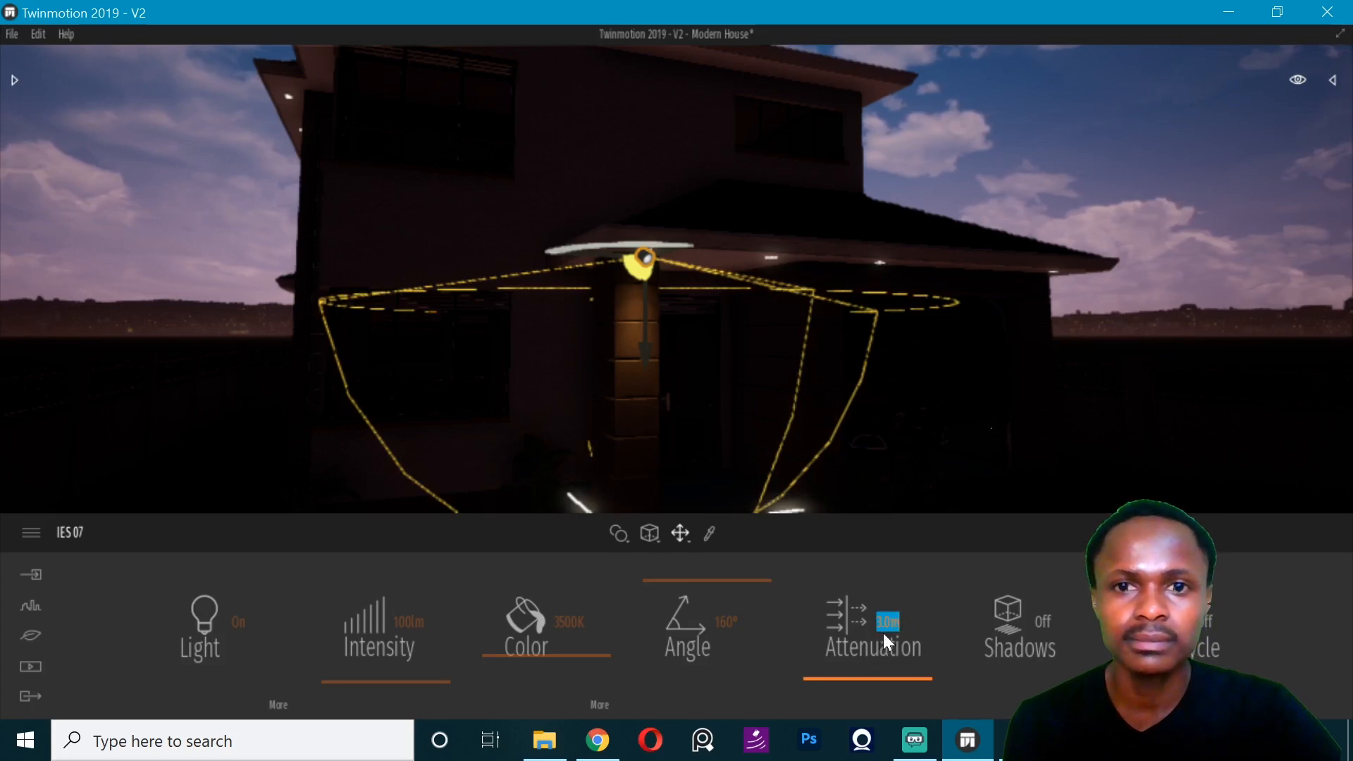
type("5")
key("Return")
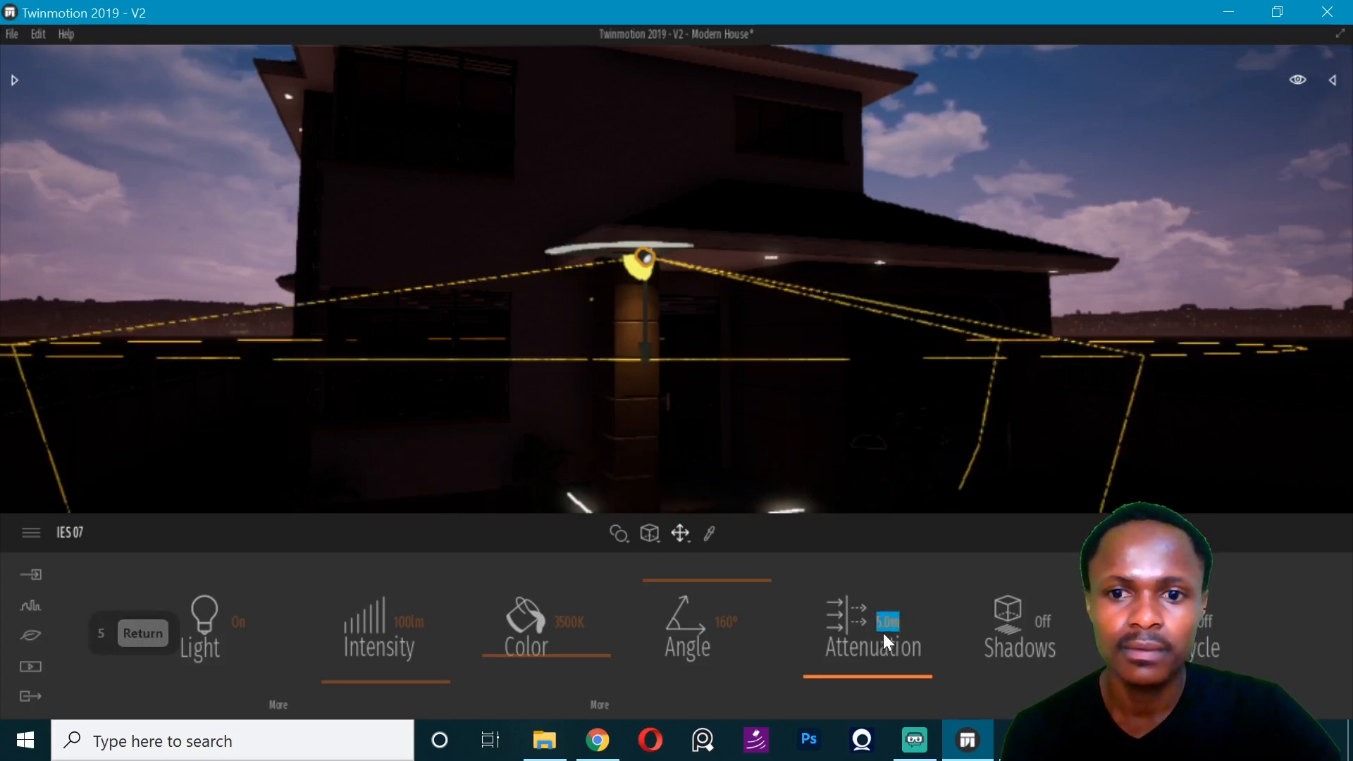
type("4")
key("Return")
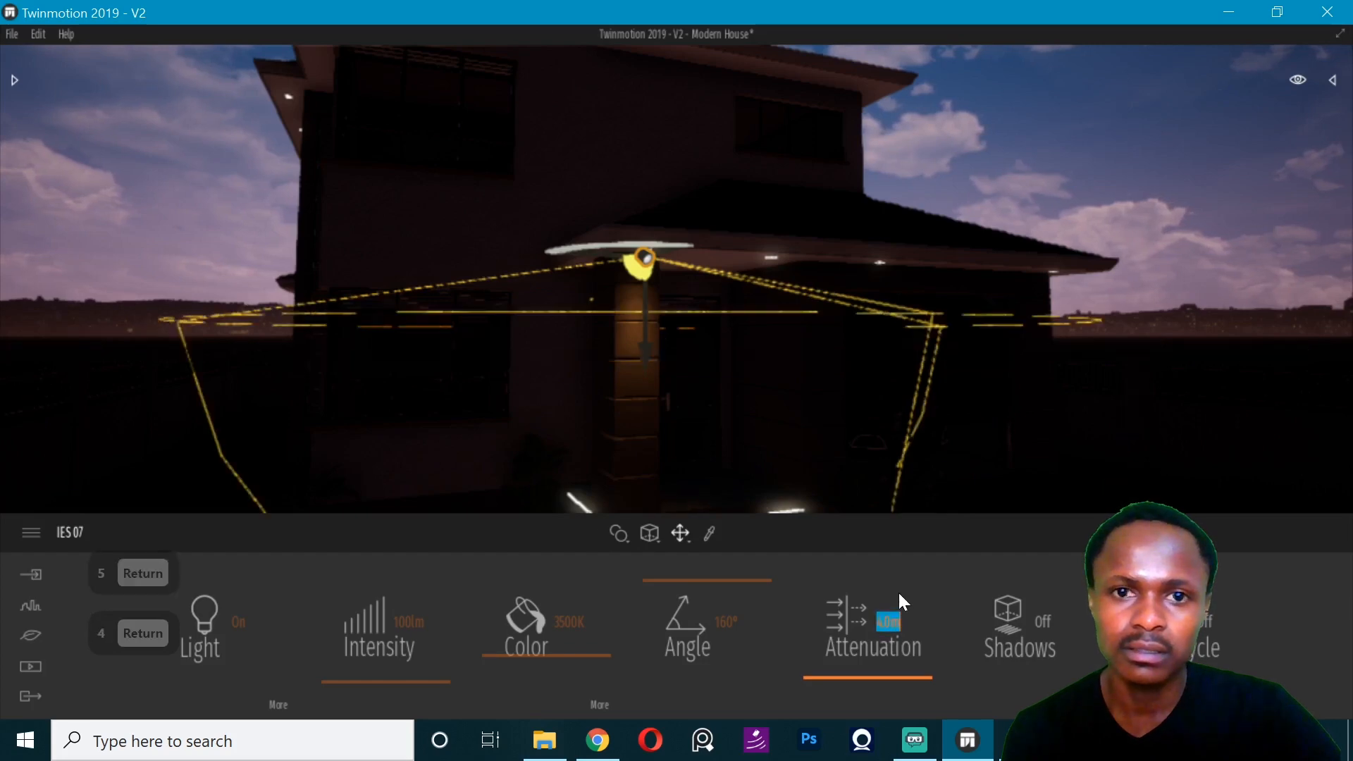
left_click_drag(417, 680, 417, 671)
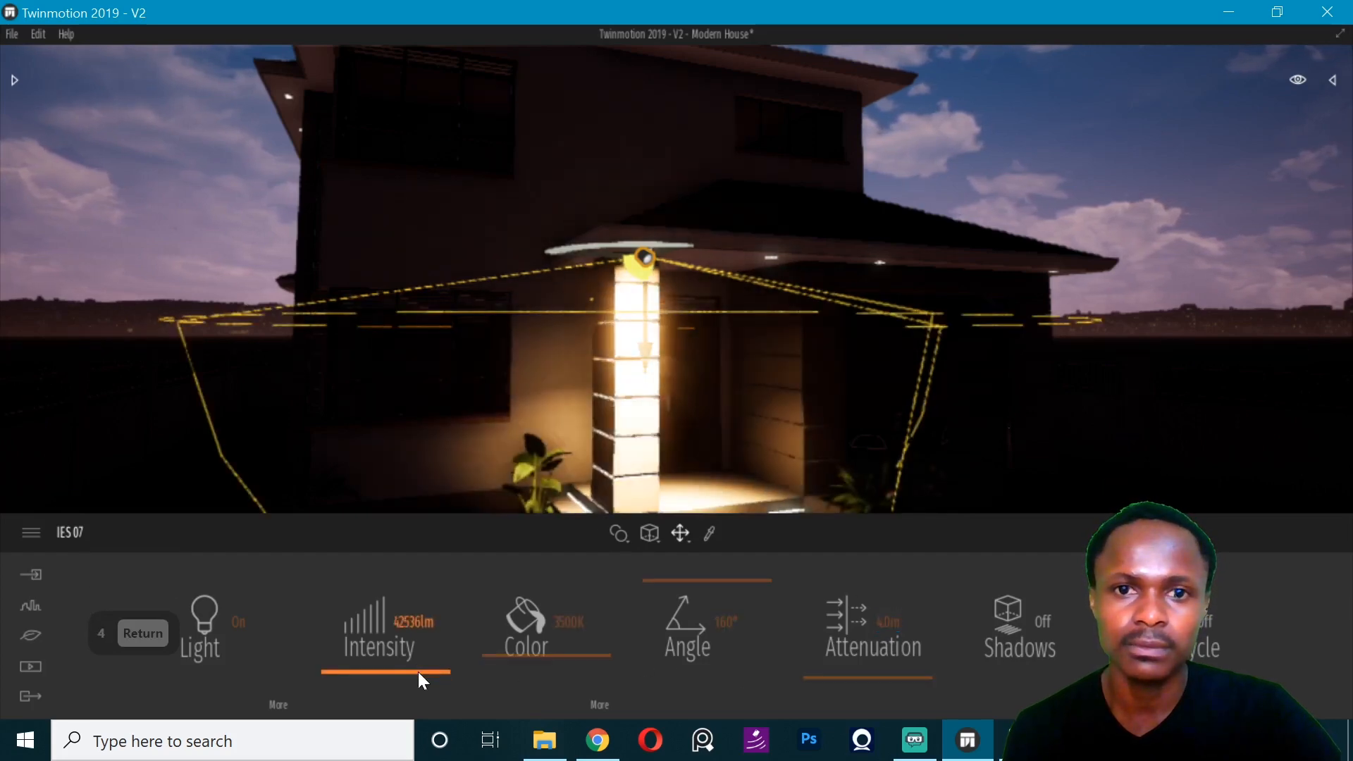
key("ctrl+z")
key("ctrl+z")
key("ctrl+z")
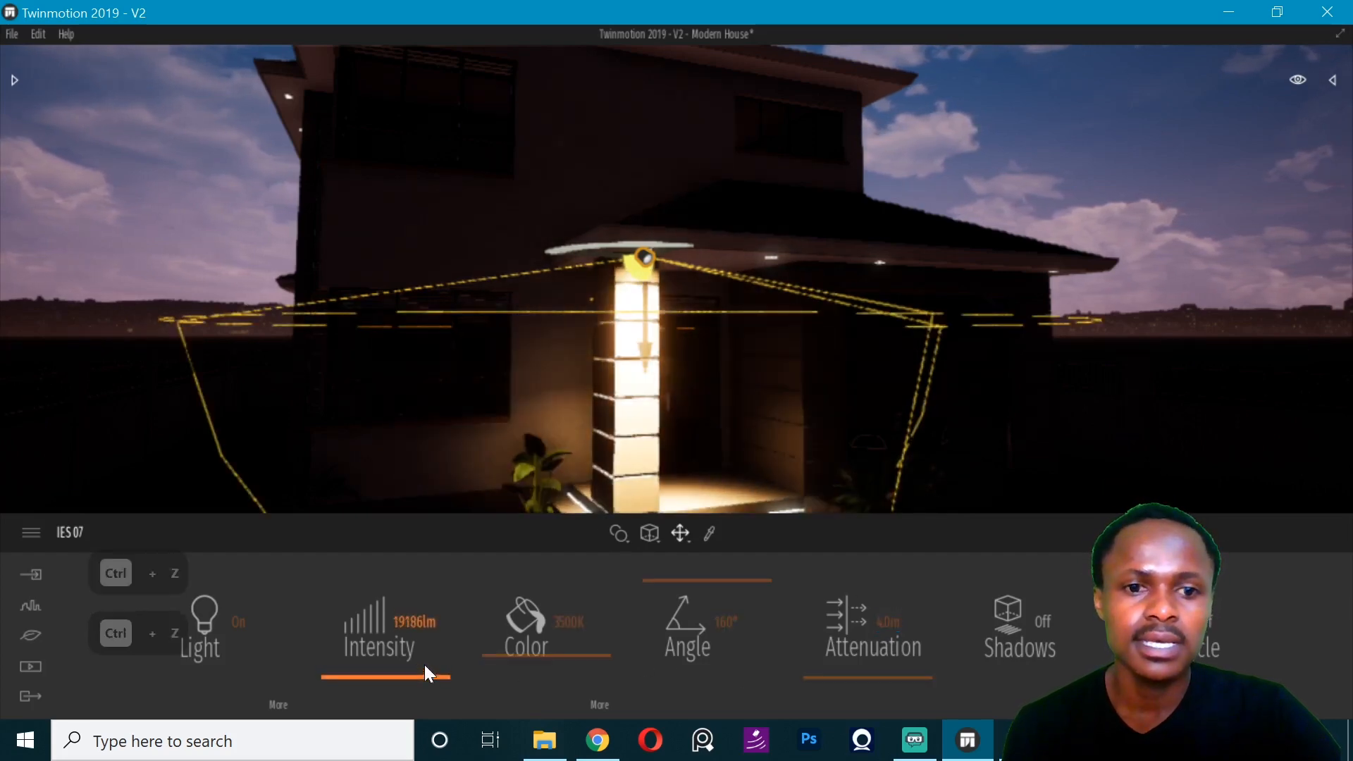
- Set the intensity of the porch column's IES 07 light to 500 lm
left_click(416, 624)
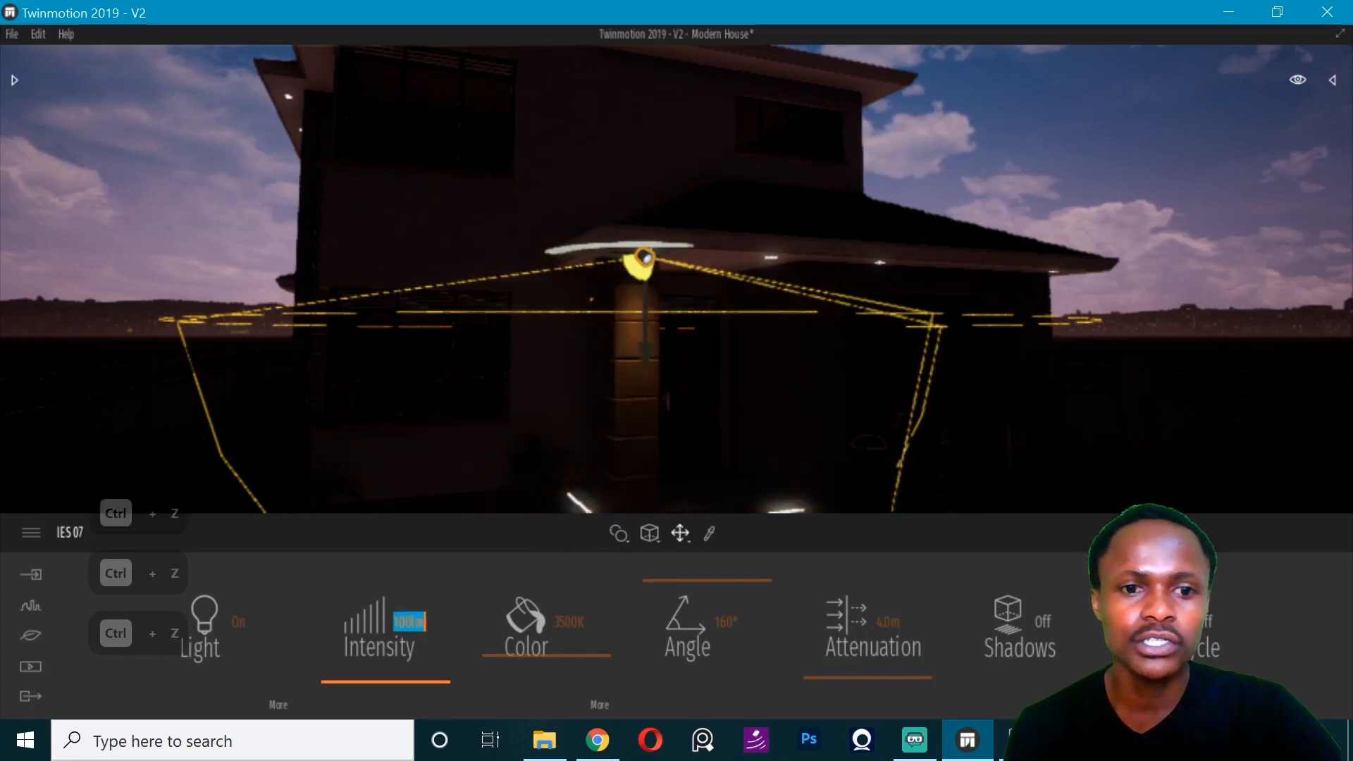
type("500")
key("Return")
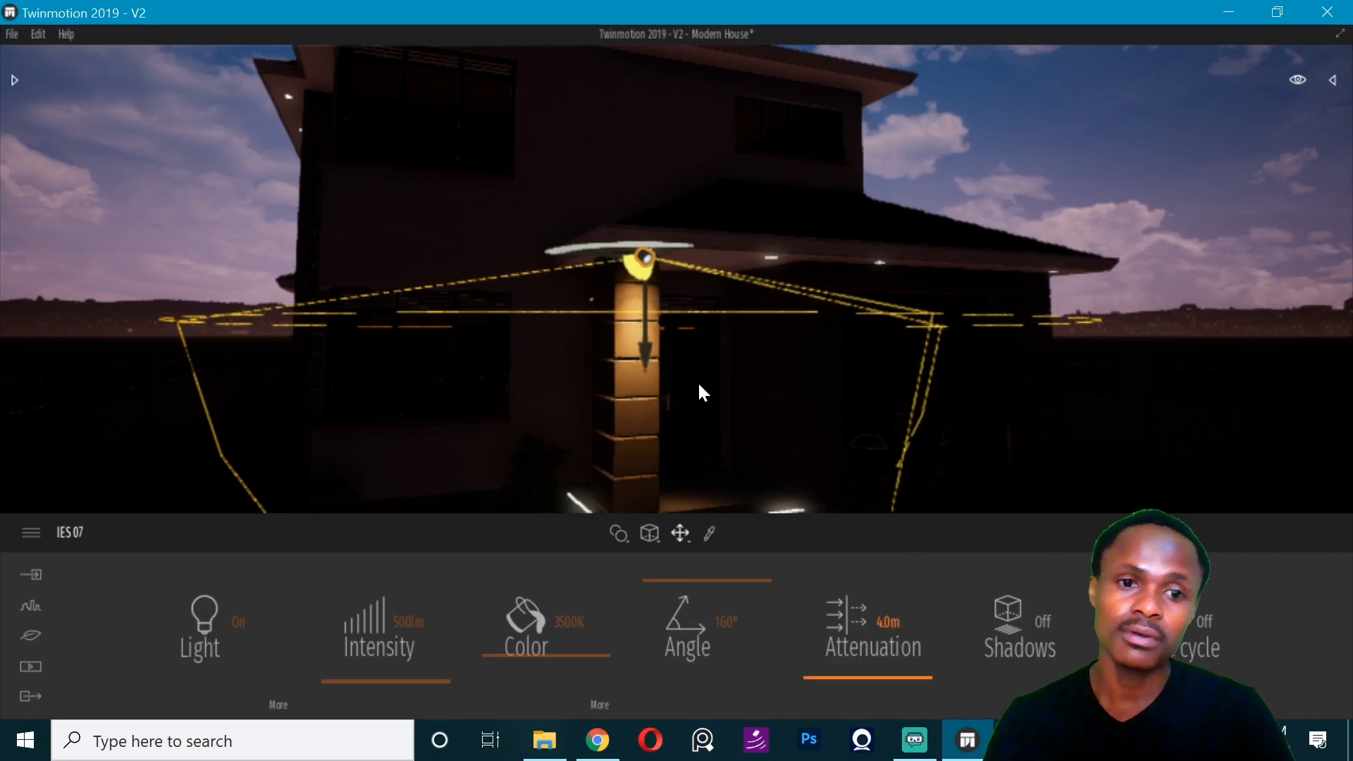
- Make one instance copy of the IES 07 light along the porch soffit with 0.82 m spacing
left_click_drag(640, 260, 727, 251, "shift")
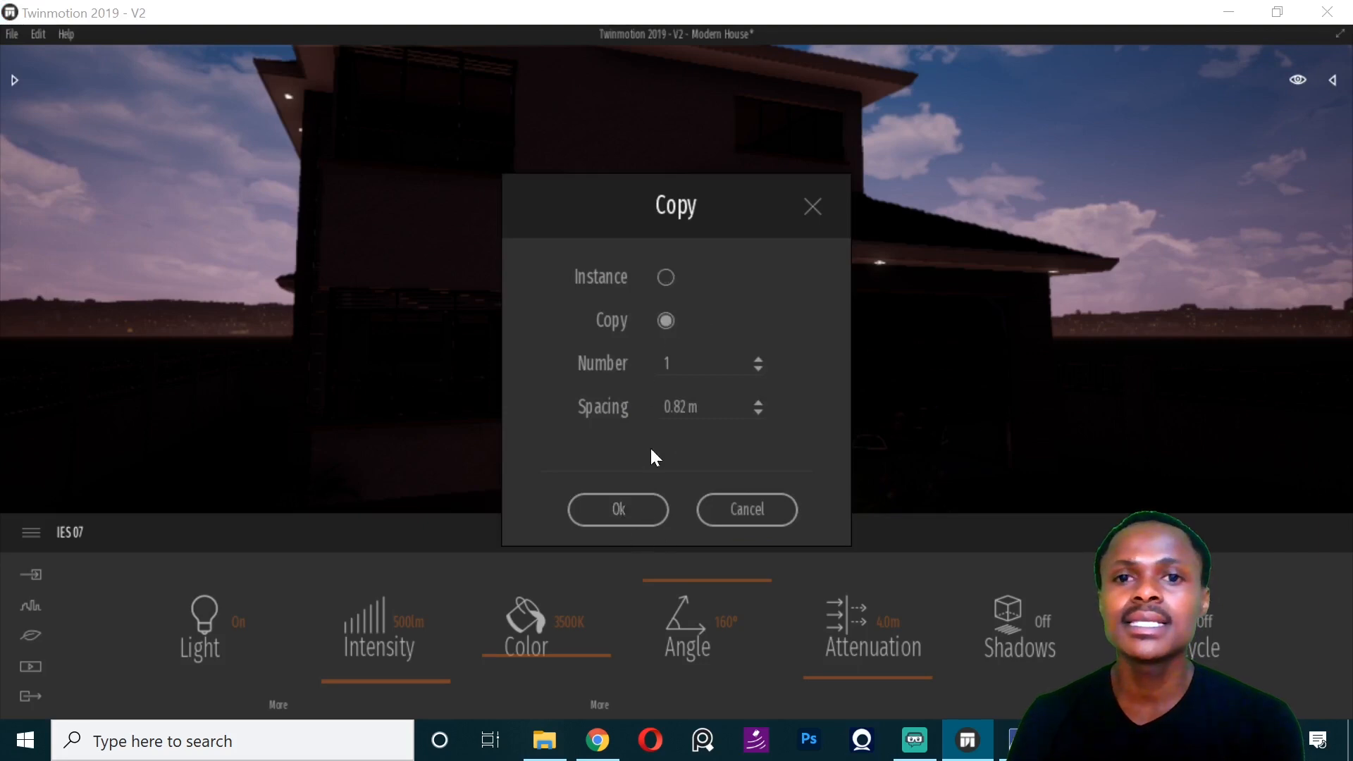
left_click(666, 277)
left_click(627, 508)
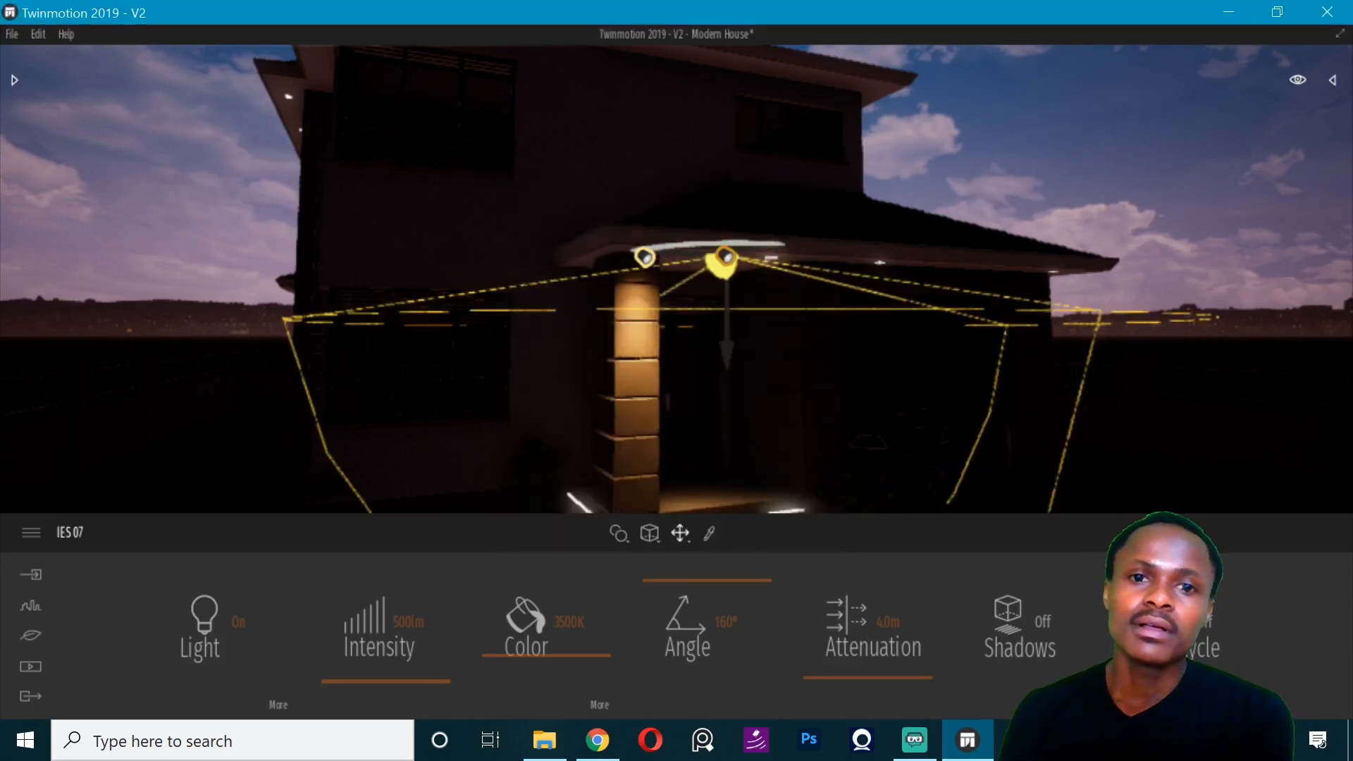
- Move the copied light along the porch soffit to the recessed lamp in front of the entrance door
right_click_drag(789, 338, 825, 302)
key("d")
key("d")
key("d")
key("d")
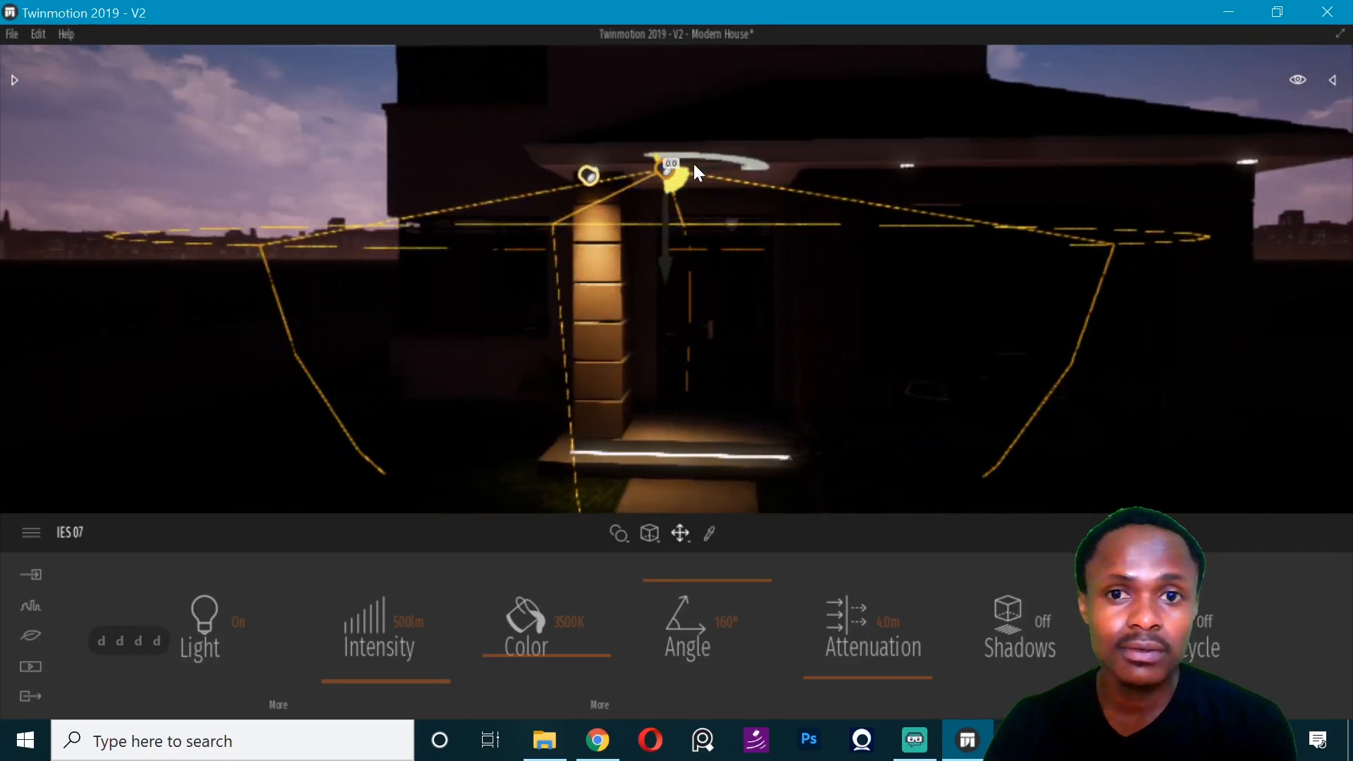
left_click_drag(694, 167, 752, 205)
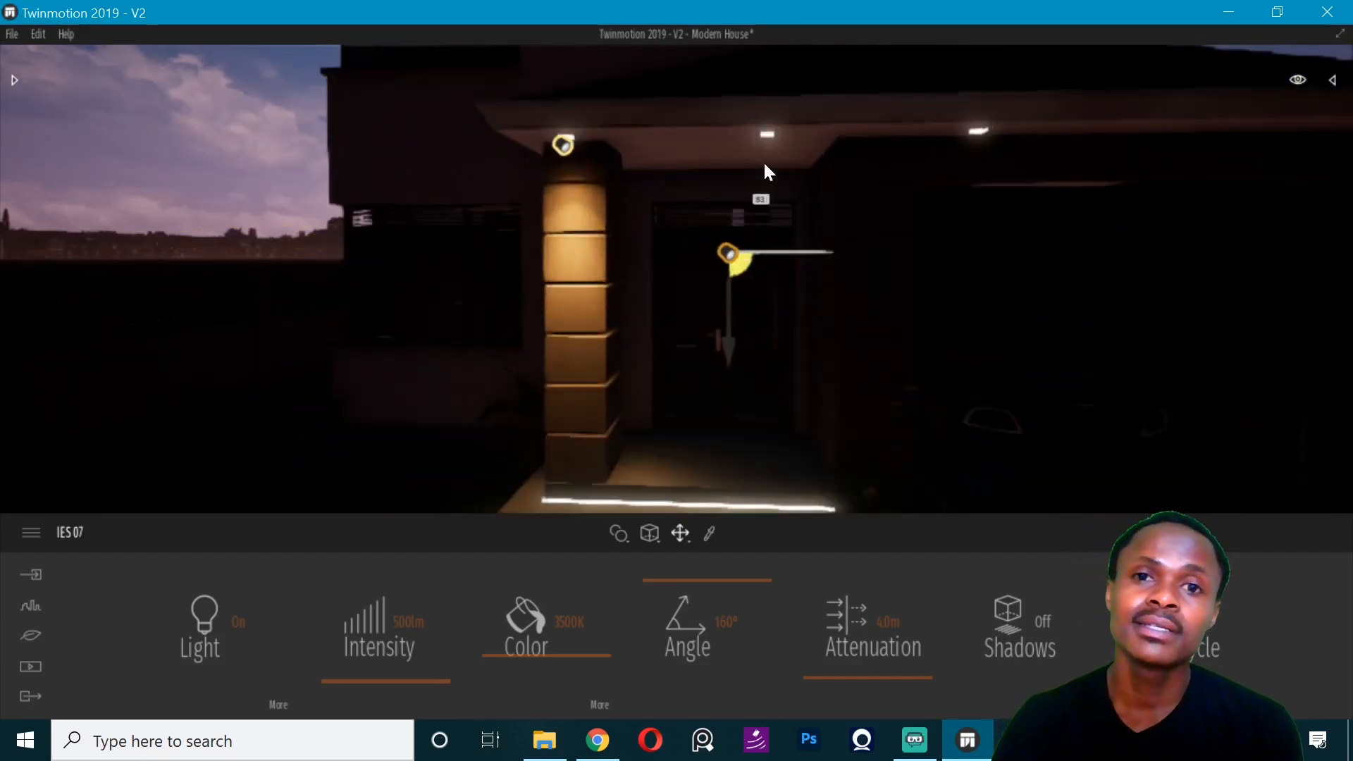
key("ctrl+z")
key("ctrl+z")
key("ctrl+z")
key("ctrl+z")
left_click_drag(648, 155, 734, 150)
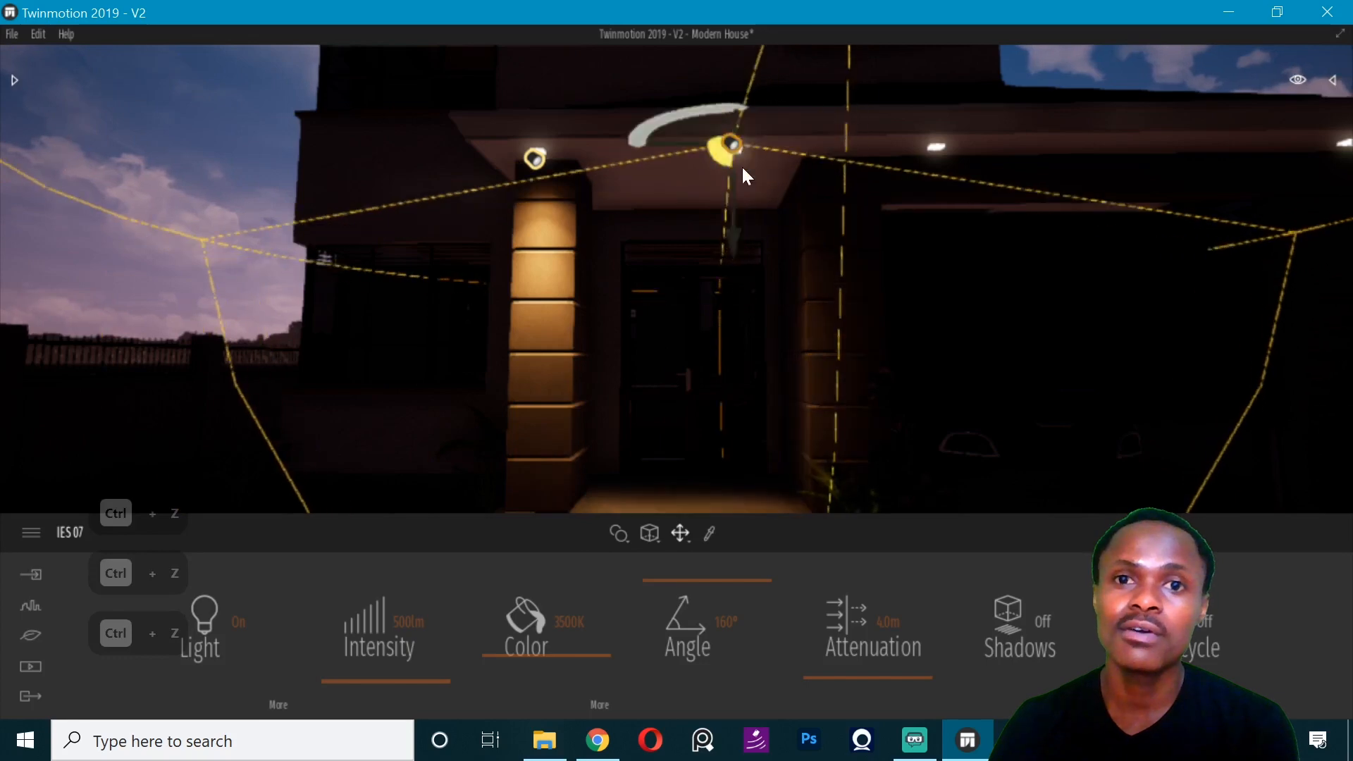
- Place instance copies of the light at the next recessed lamp, spaced 1.51 m, and at the lamp by the outer garage column
left_click_drag(858, 145, 940, 141, "alt")
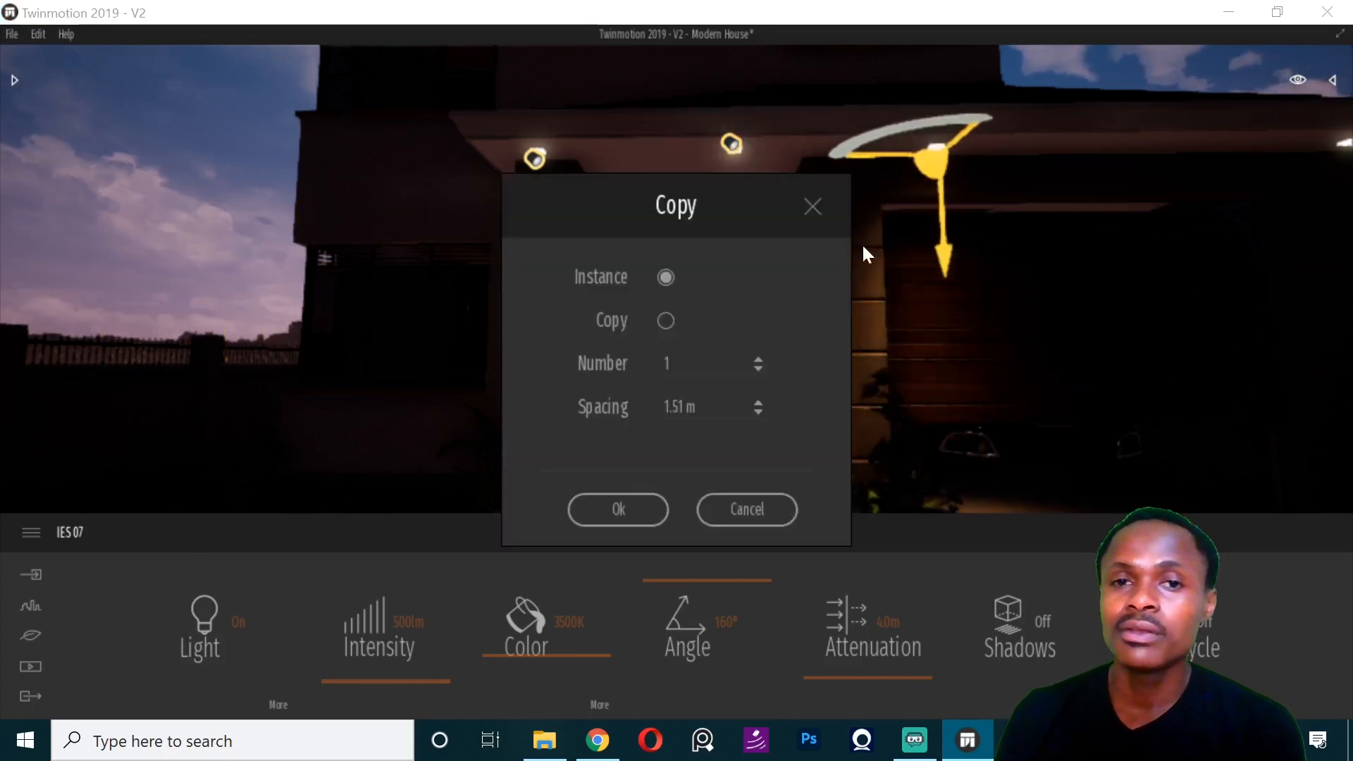
left_click(618, 509)
middle_click_drag(839, 271, 479, 124)
left_click_drag(479, 124, 936, 107, "alt")
left_click(605, 508)
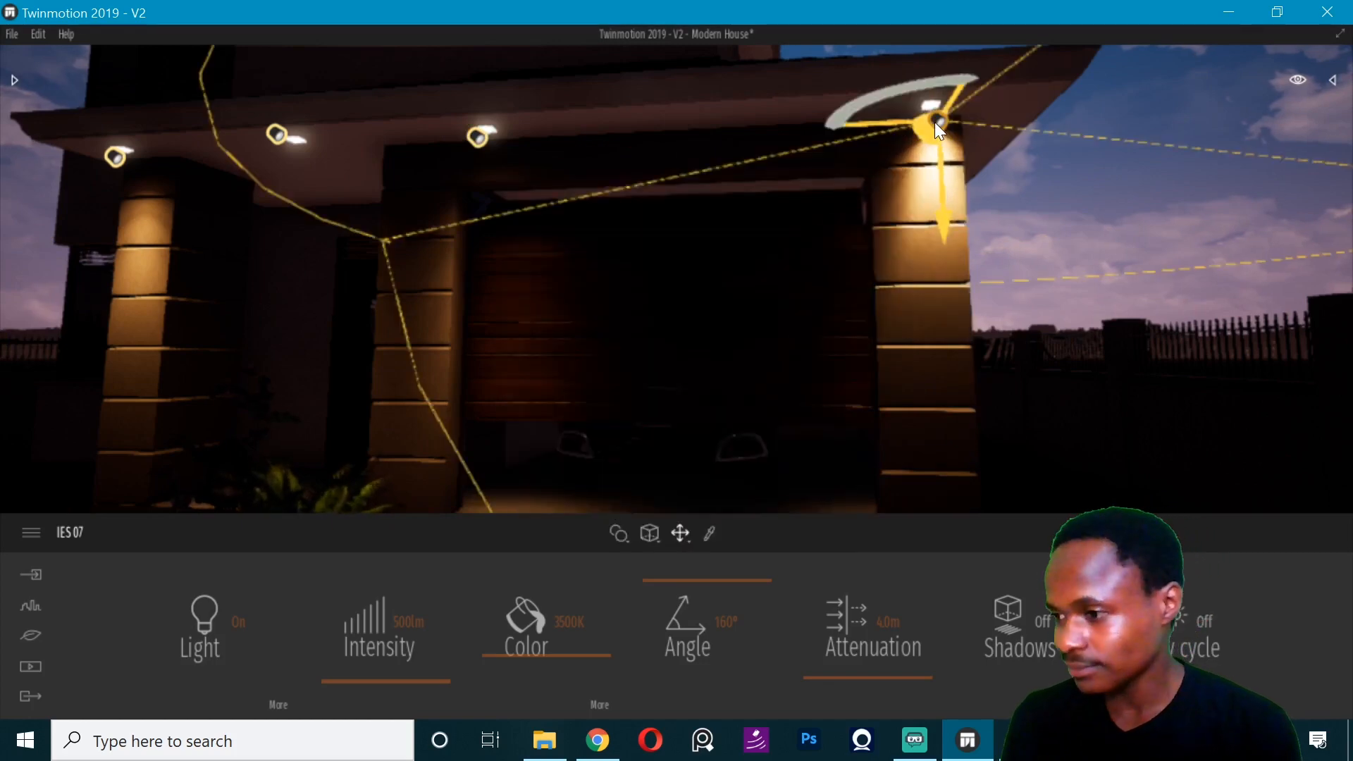
- Deselect the light and change the day time to 06:44
right_click_drag(640, 248, 690, 257)
key("Left")
key("Left")
key("Left")
key("Left")
left_click(1032, 70)
scroll(646, 160, "up", 3)
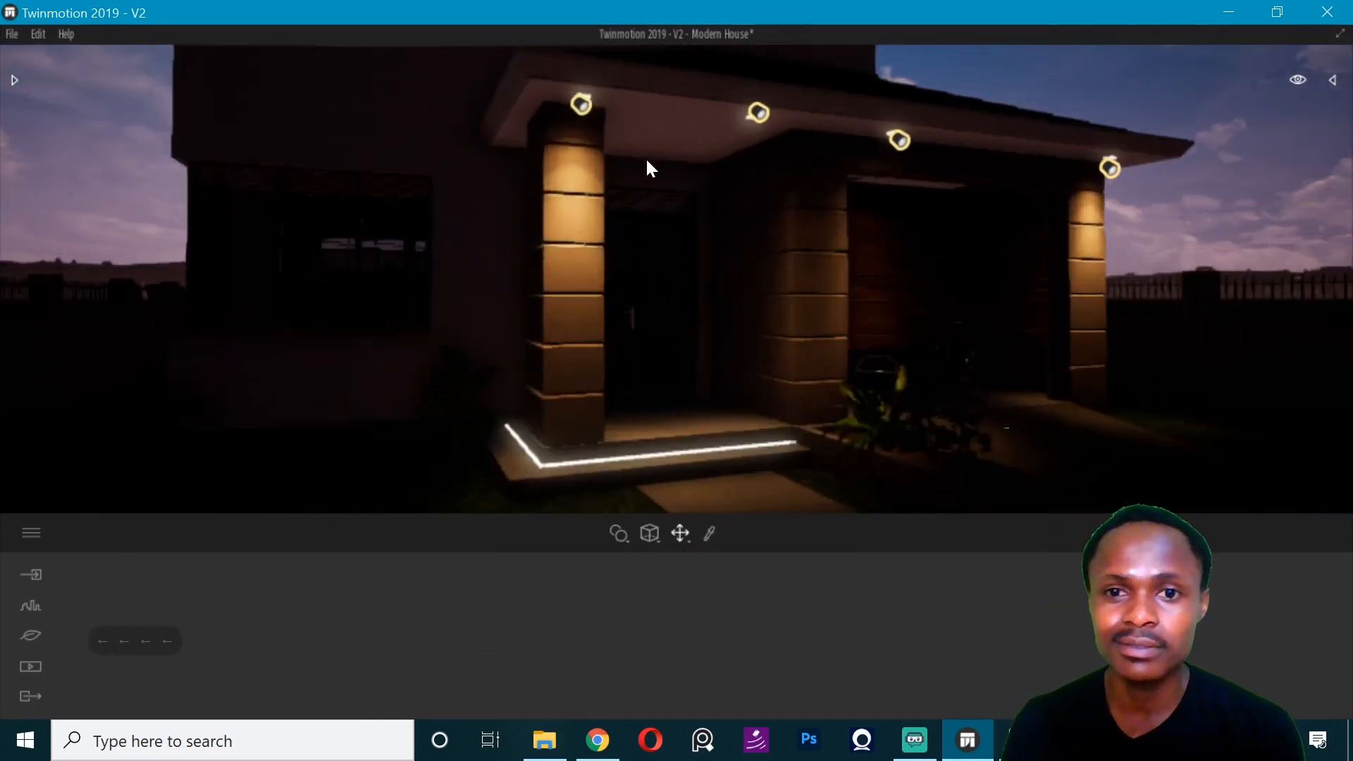
right_click_drag(646, 160, 623, 121)
mouse_move(1297, 80)
left_click_drag(1231, 211, 1211, 210)
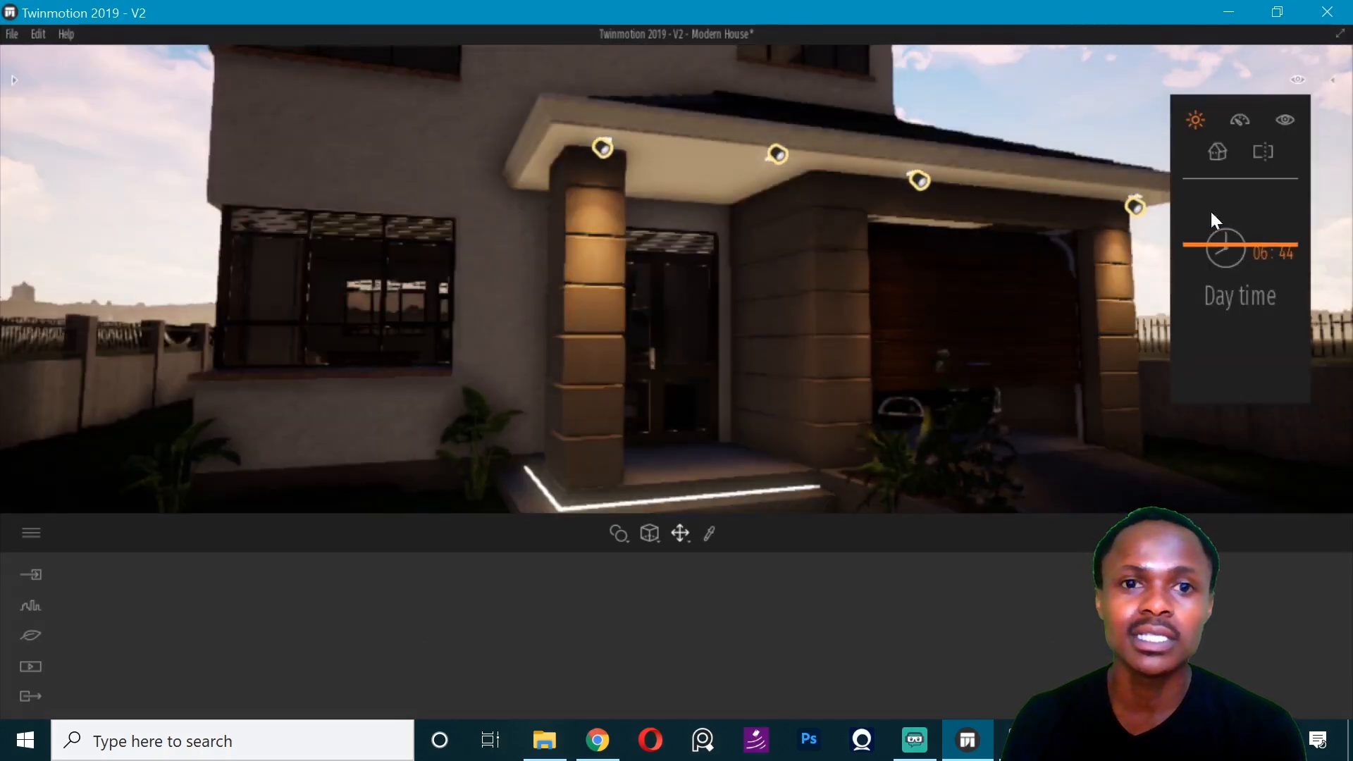
- Instance-copy a porch light to a recessed lamp under the canopy on the side of the house, and deselect it
right_click_drag(1057, 233, 972, 247)
left_click(878, 133)
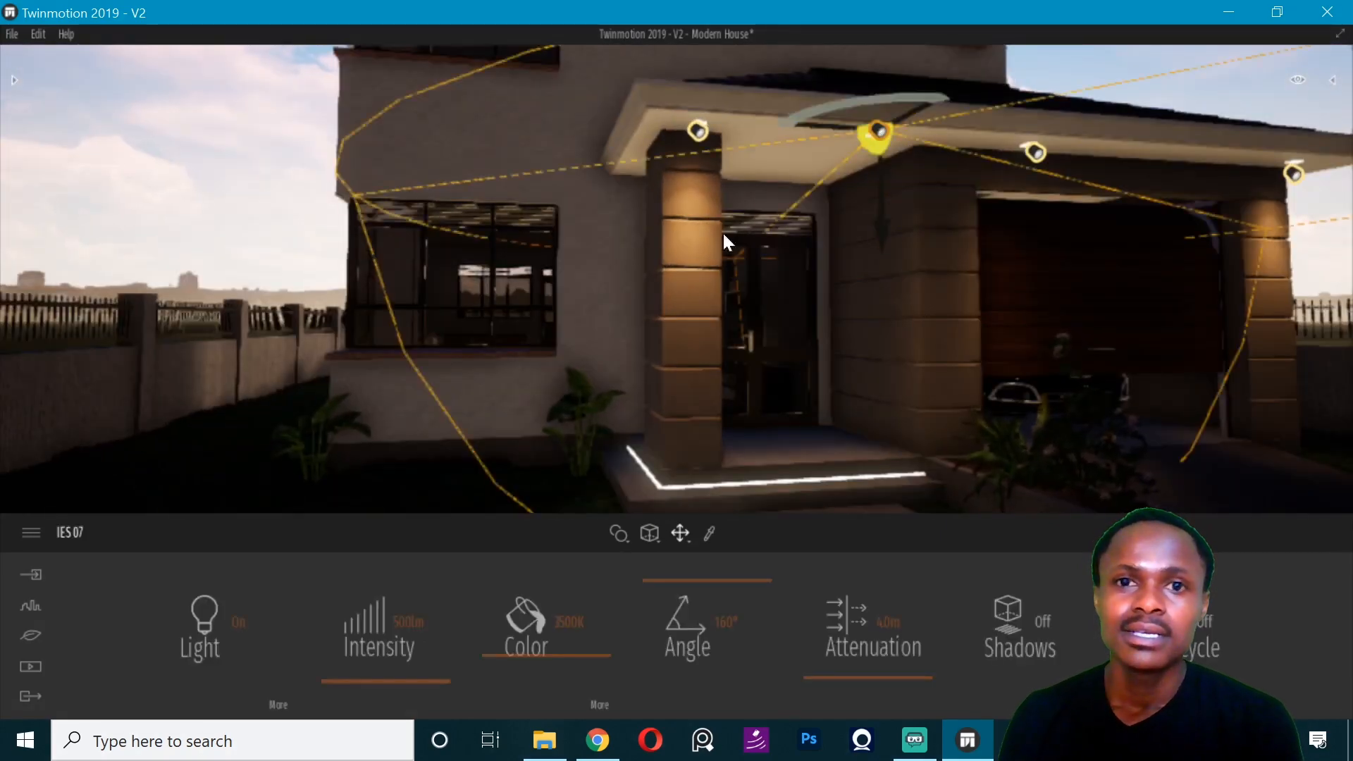
right_click_drag(721, 232, 1006, 158)
key("Left")
key("Left")
key("Left")
key("Left")
key("Left")
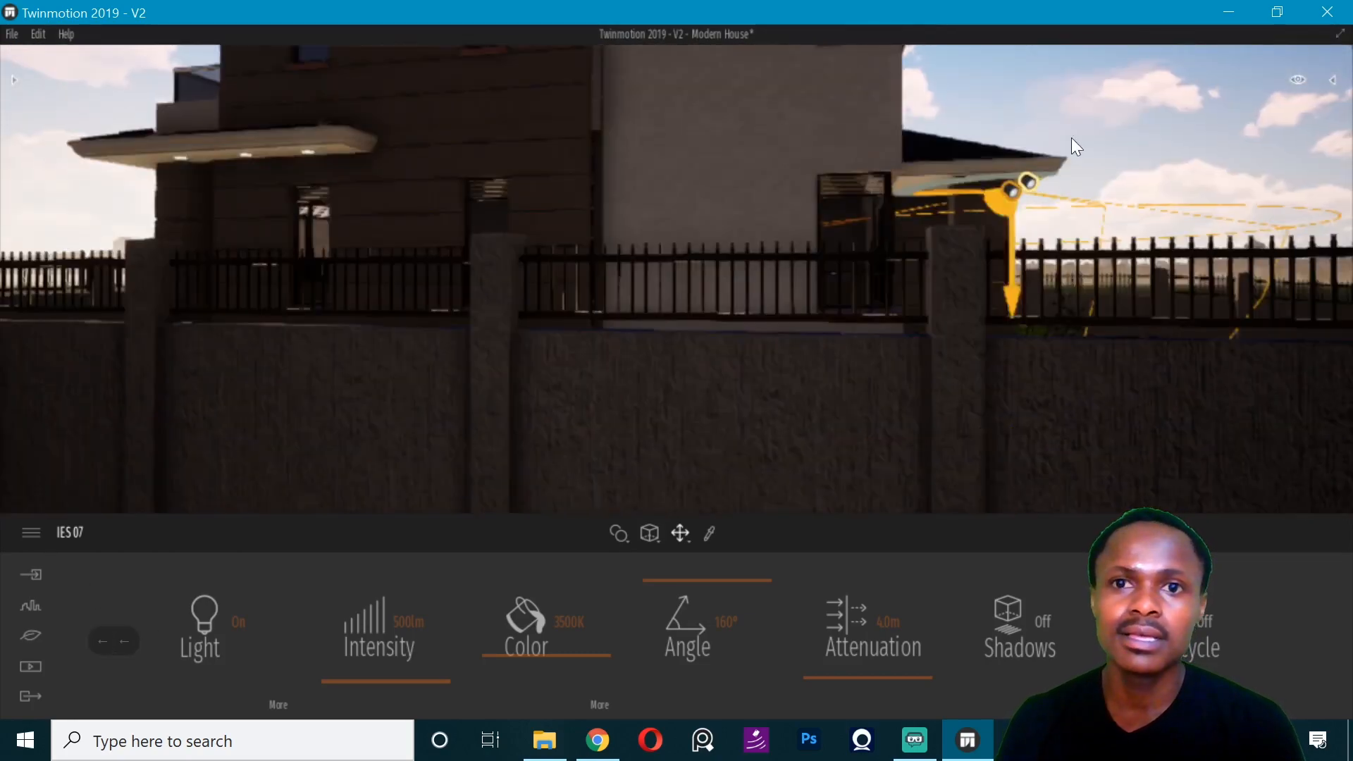
left_click_drag(1029, 179, 311, 155, "alt")
left_click(589, 506)
right_click_drag(598, 88, 450, 95)
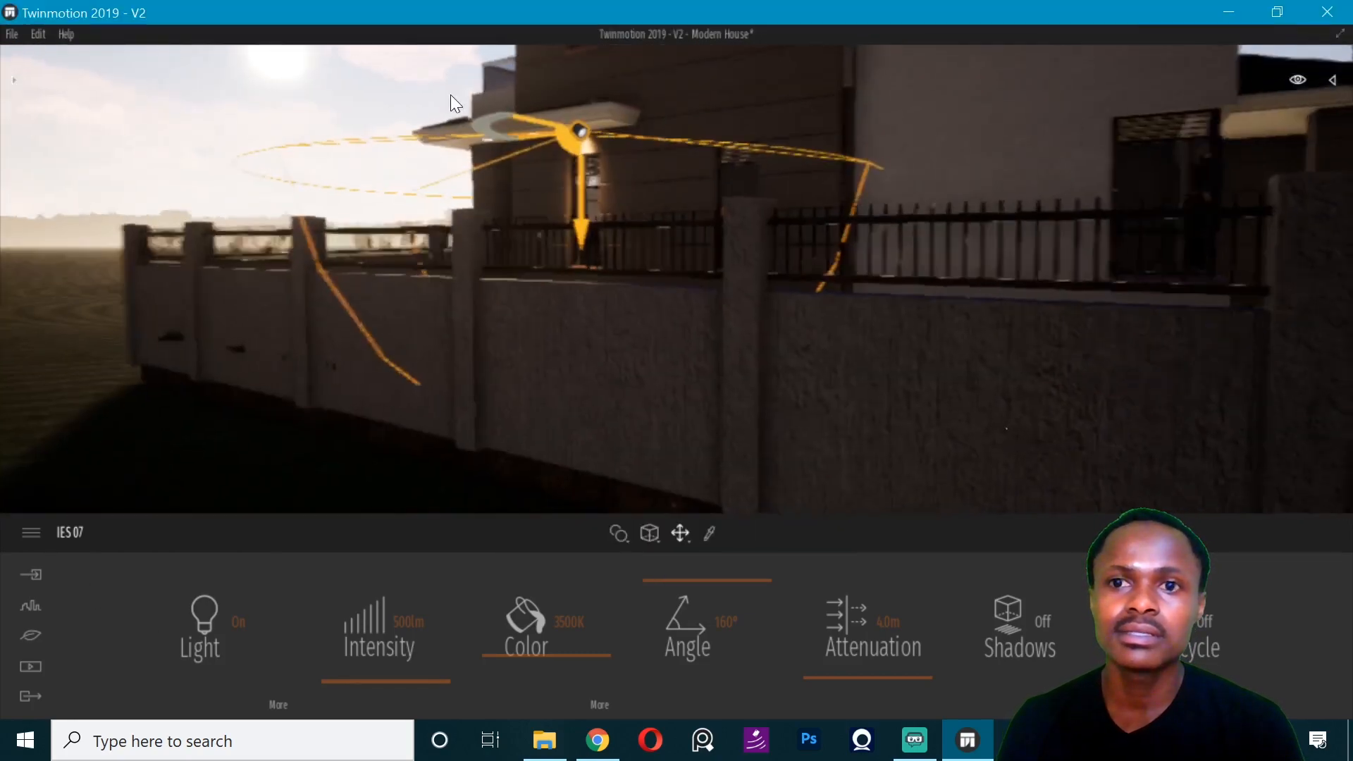
key("Escape")
right_click_drag(627, 78, 604, 191)
key("Escape")
key("Escape")
key("Escape")
key("Escape")
key("Escape")
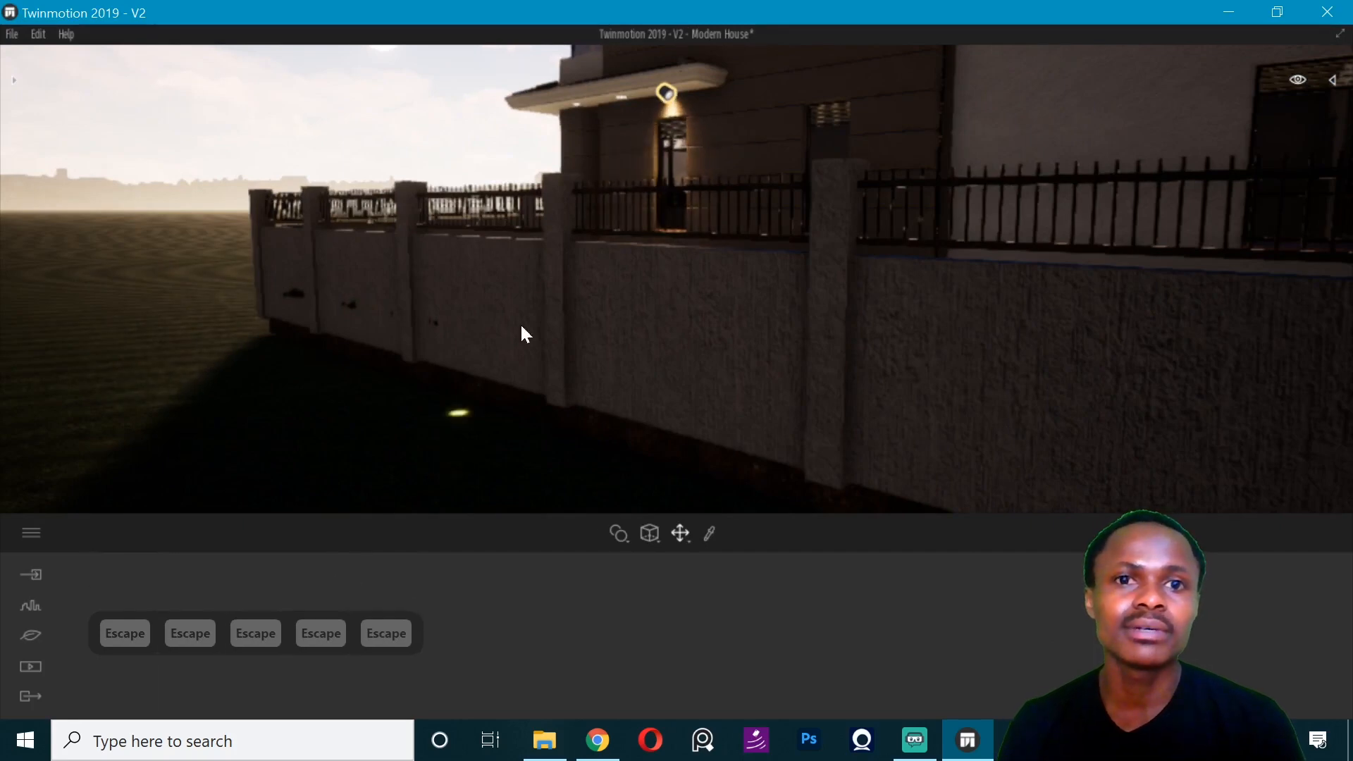
key("Escape")
key("Escape")
- Save the Modern House project
left_click(13, 80)
scroll(806, 96, "up", 5)
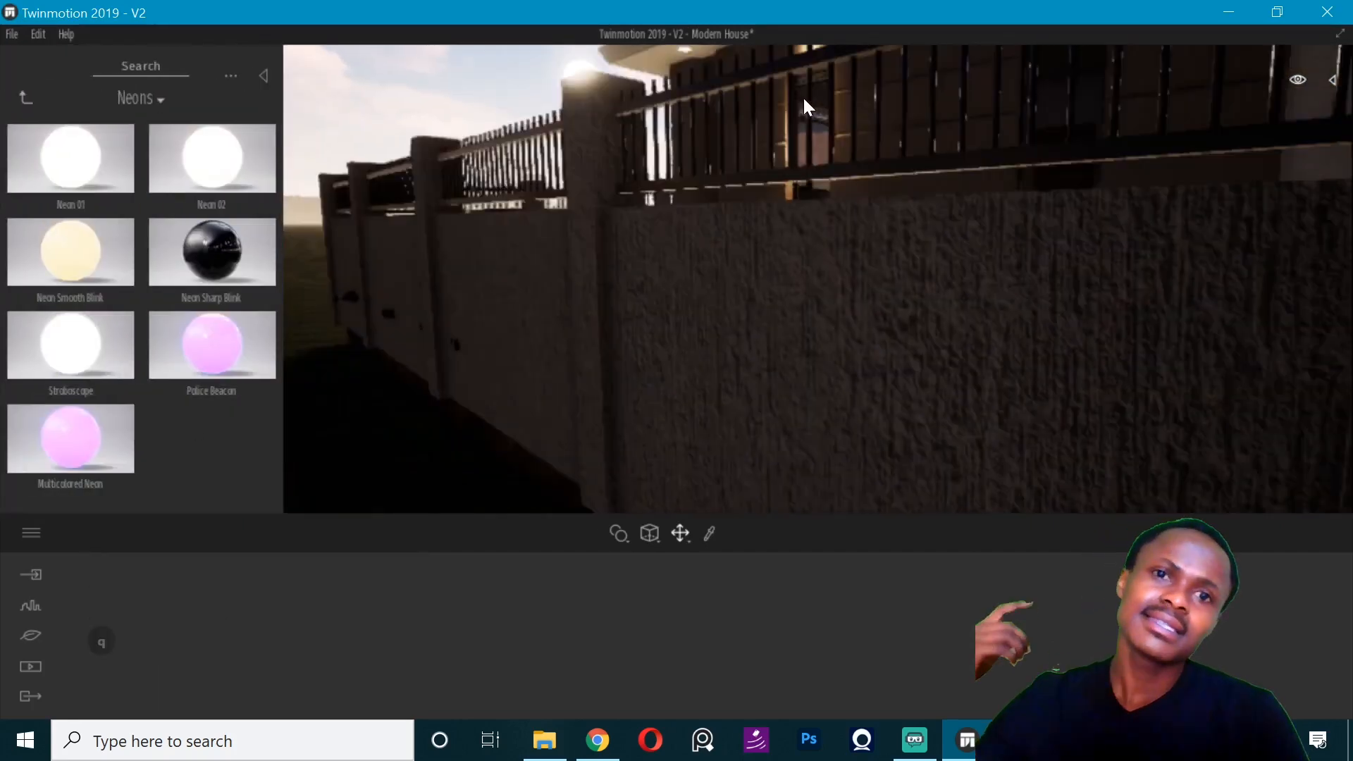
key("w")
right_click_drag(735, 100, 746, 92)
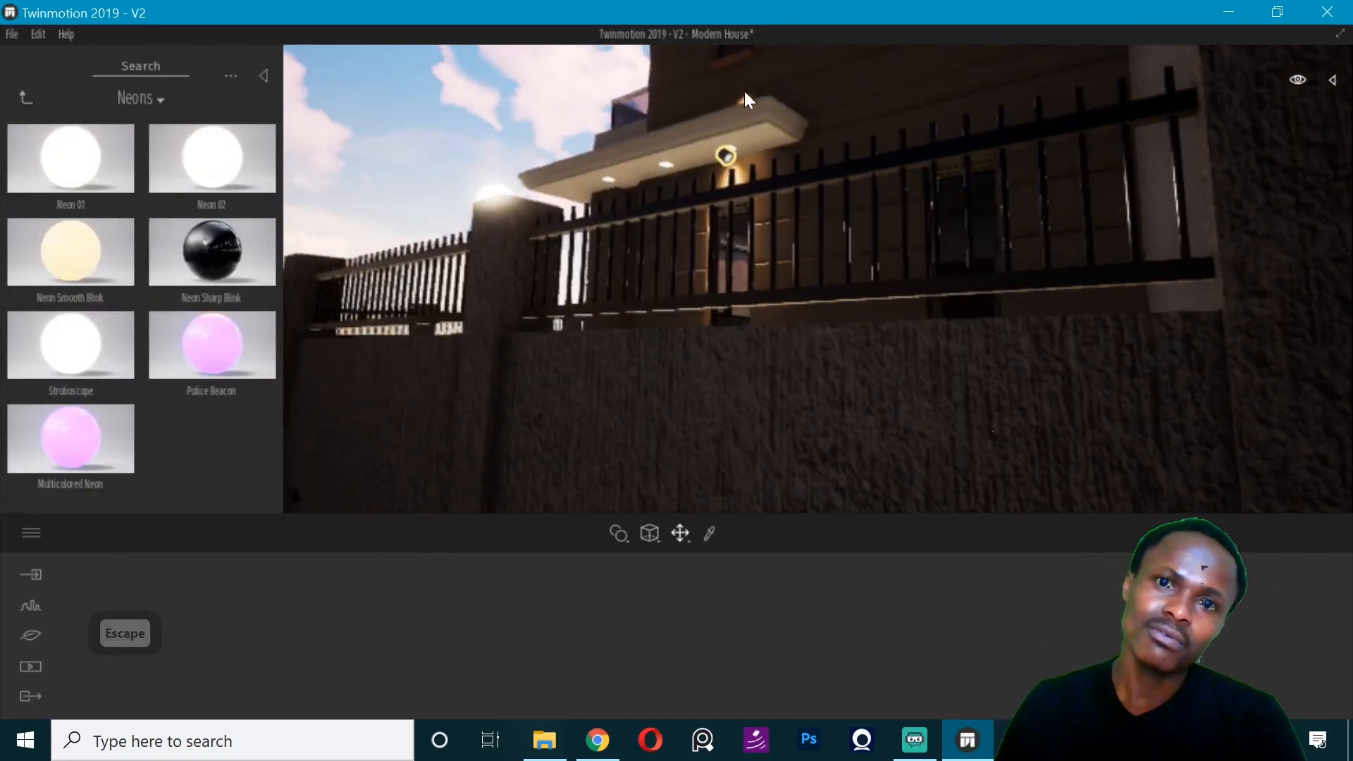
key("q")
key("q")
key("q")
key("w")
key("w")
key("w")
key("w")
key("w")
key("Escape")
key("Escape")
key("ctrl+s")
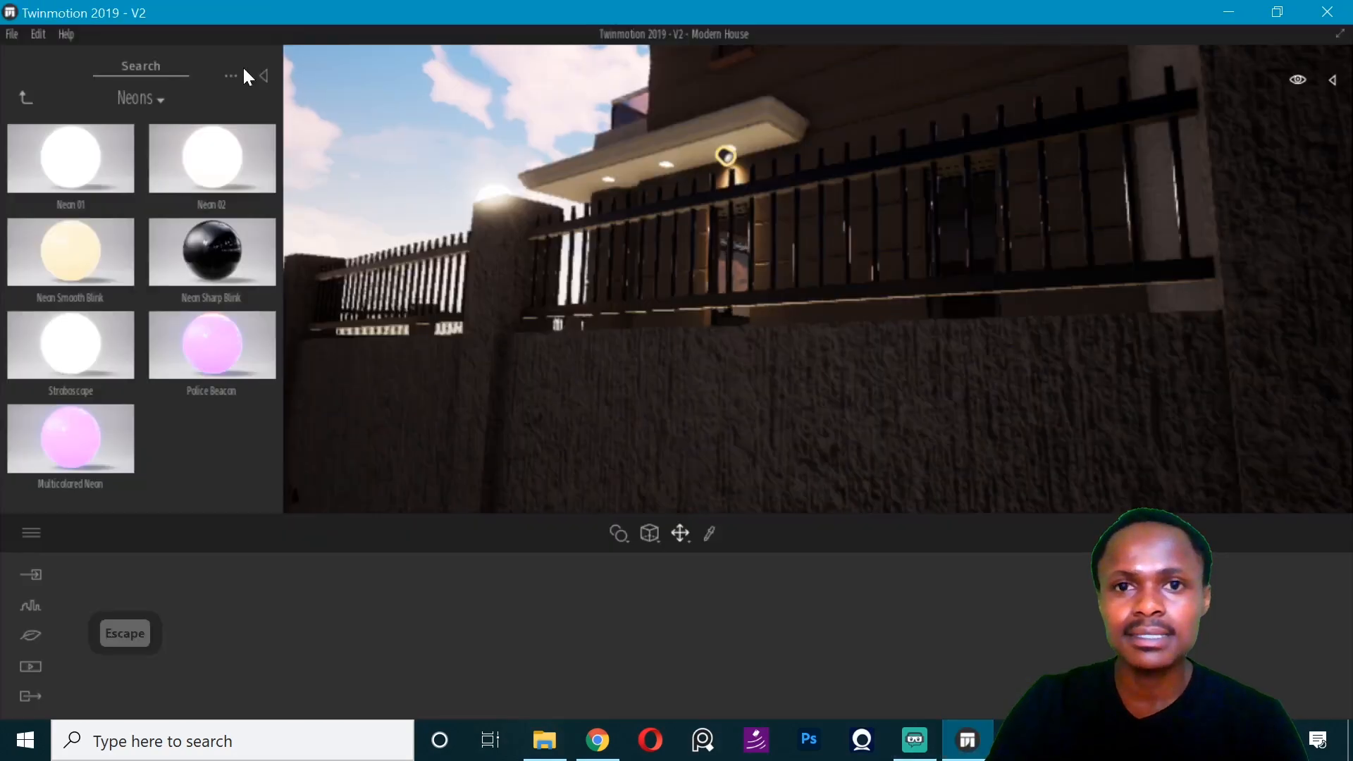
- Frame the front of the house and create a new media image from that view
left_click(262, 75)
key("q")
key("q")
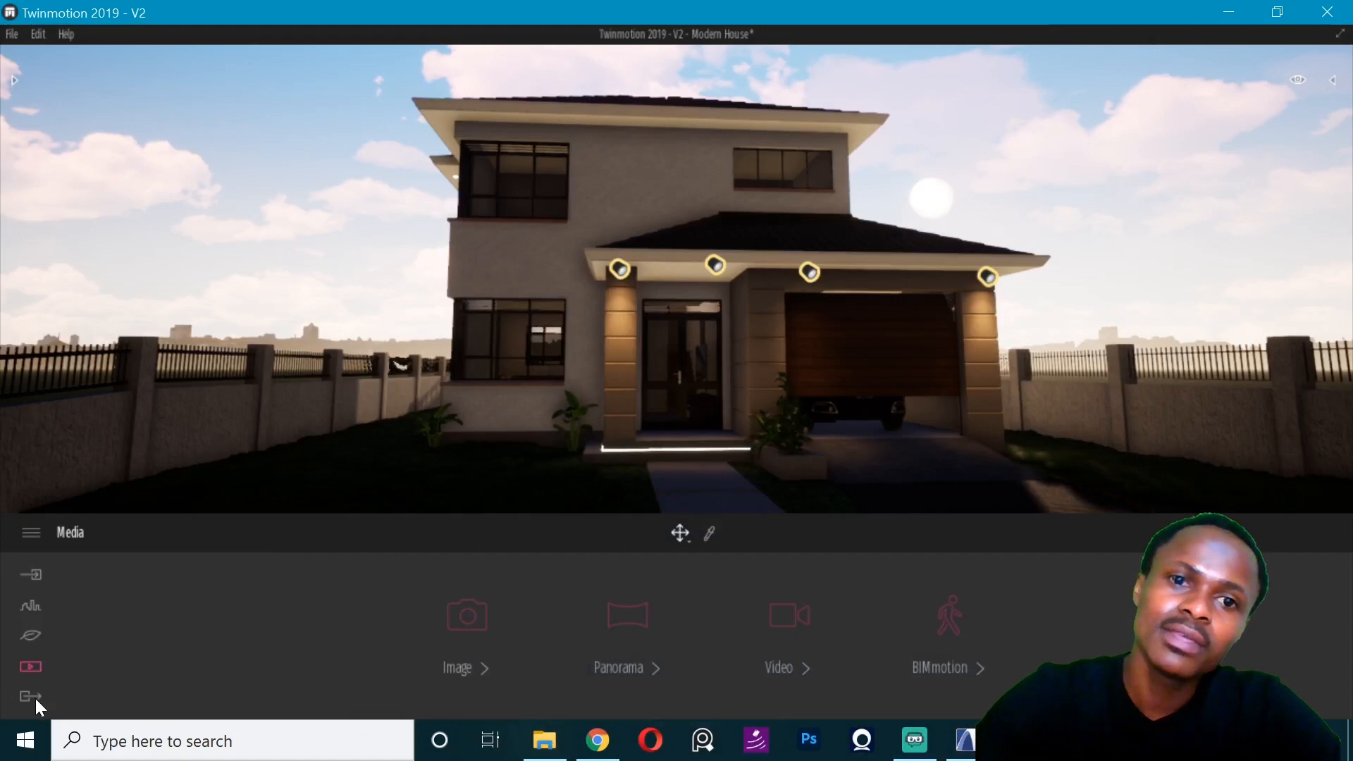
left_click(35, 699)
left_click(28, 666)
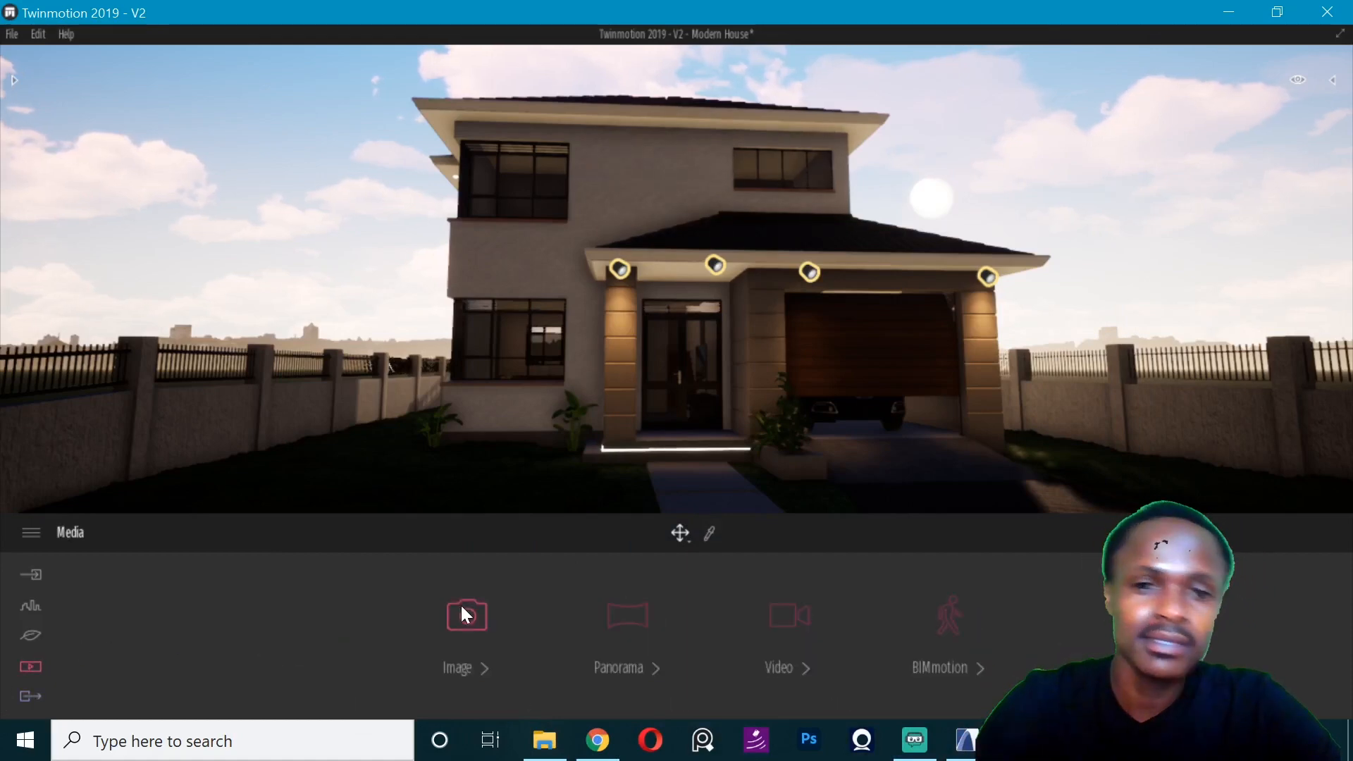
left_click(465, 615)
left_click(145, 619)
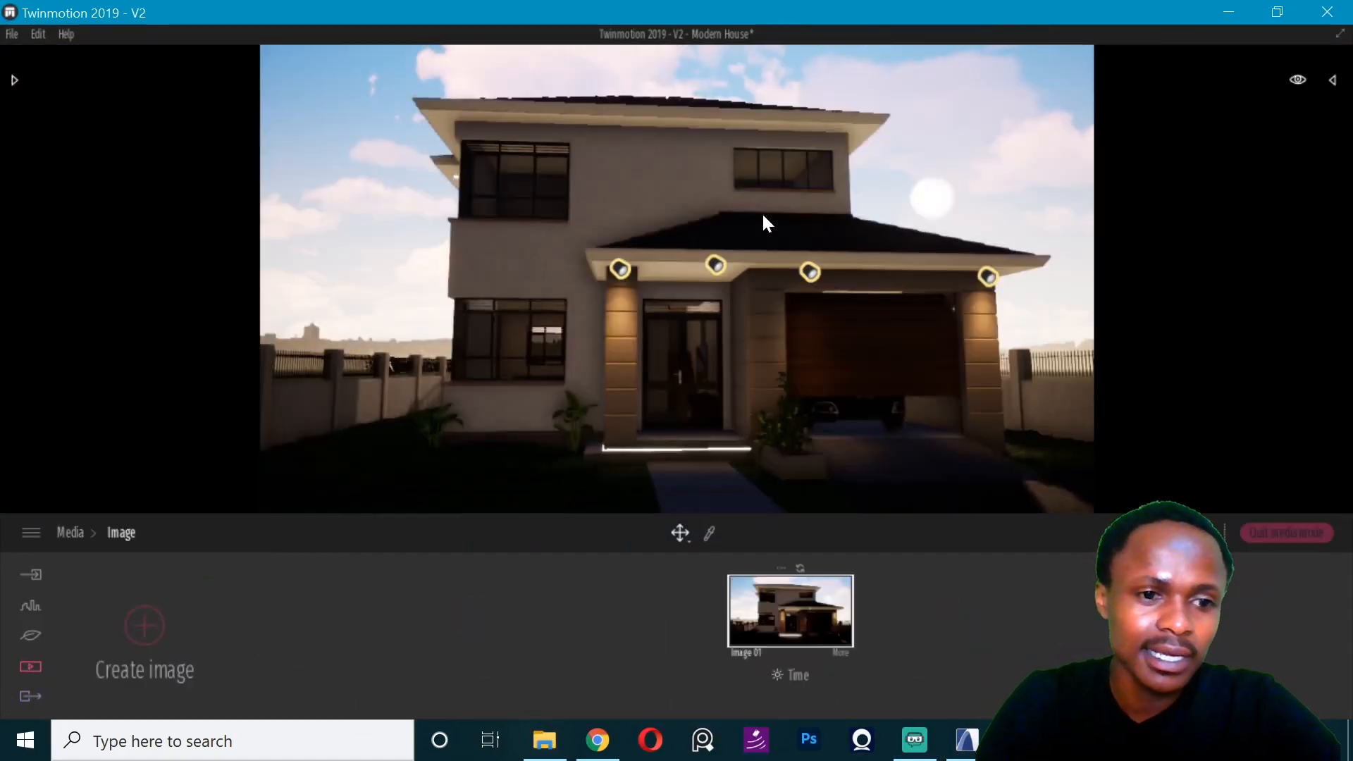
- Adjust the camera height and direction so the house's front facade is centred in the image frame
key("q")
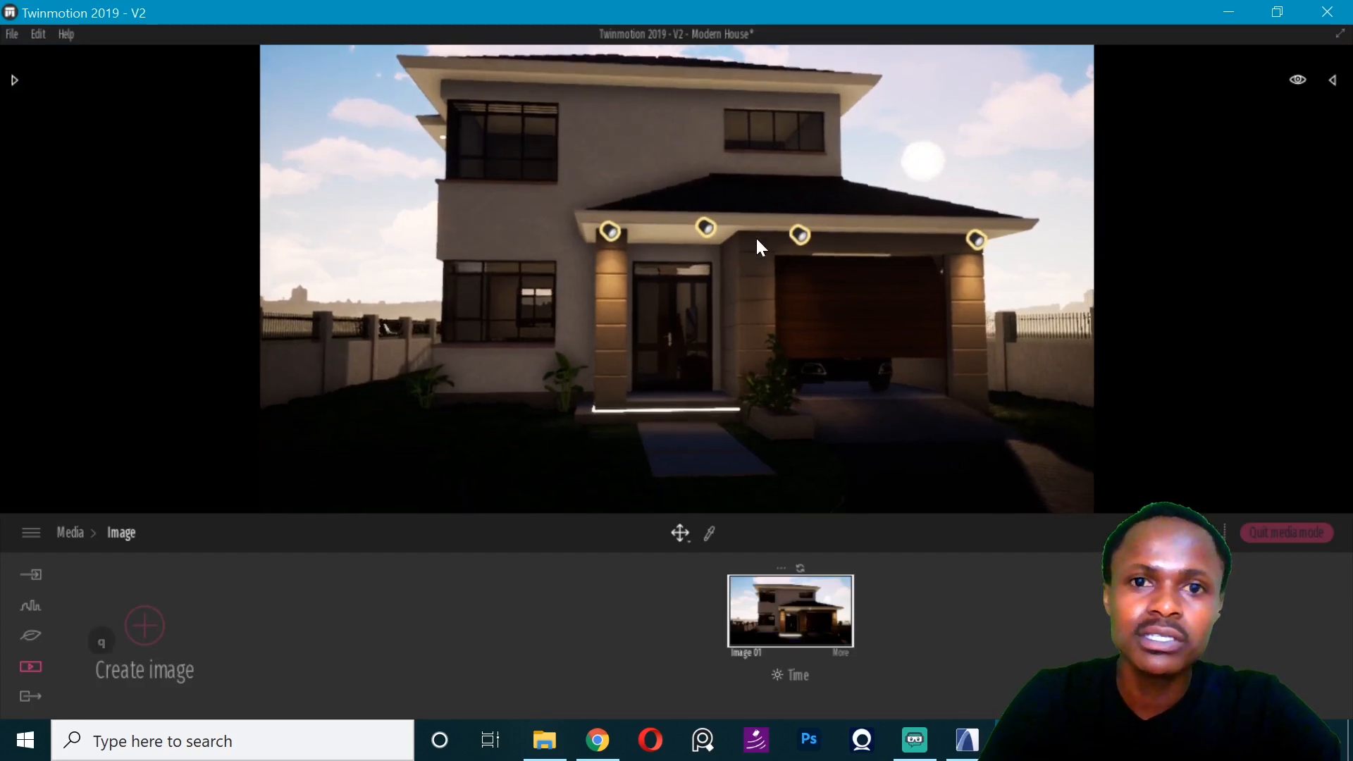
key("q")
key("q")
key("w")
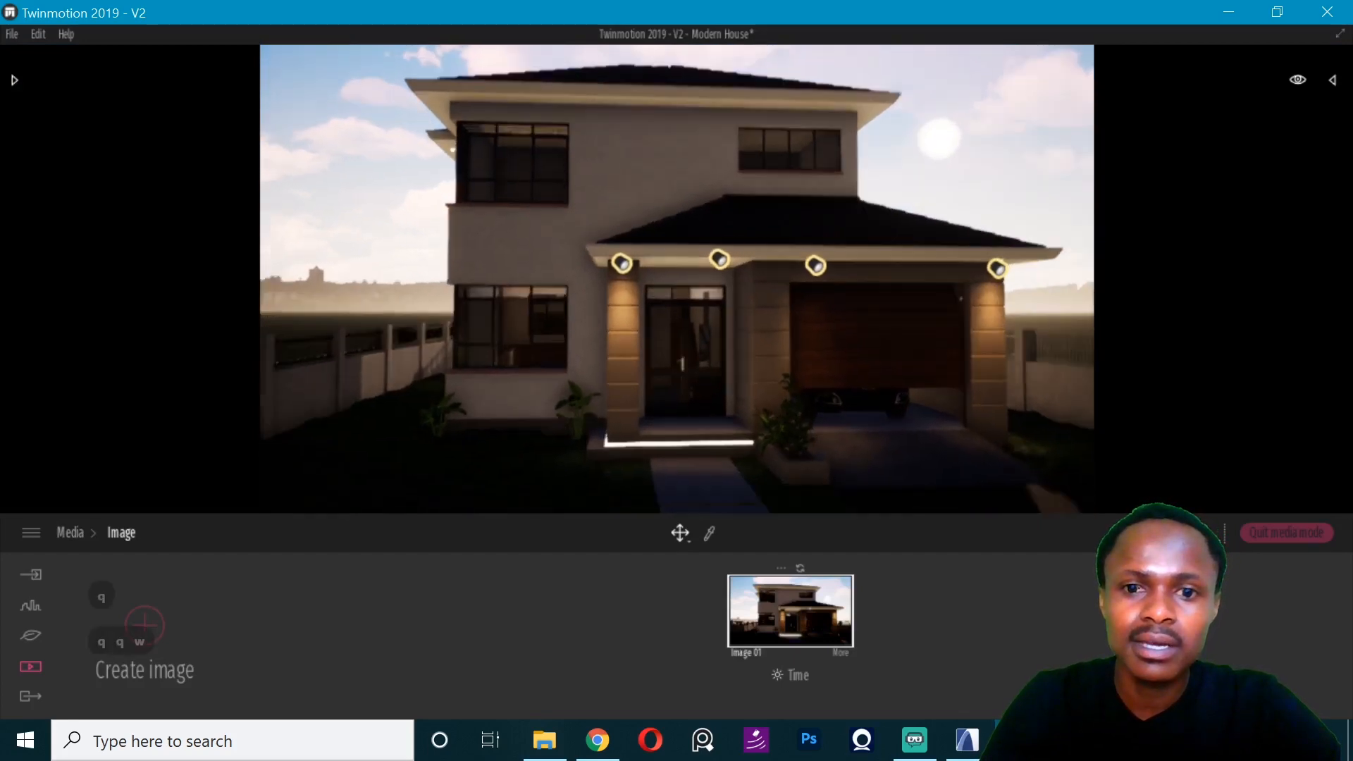
right_click_drag(676, 279, 709, 262)
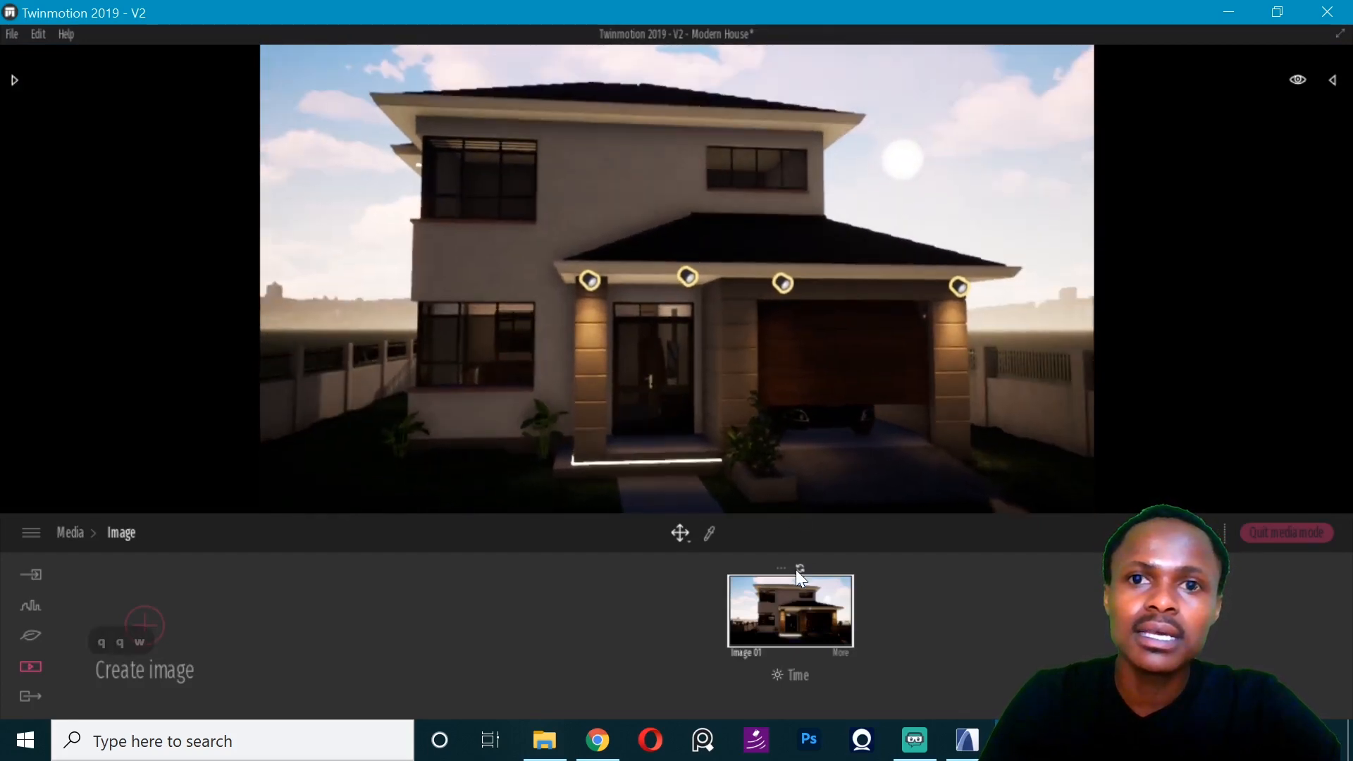
- Open the camera settings of Image 01 and set the output size to 4K
left_click(843, 652)
left_click(272, 616)
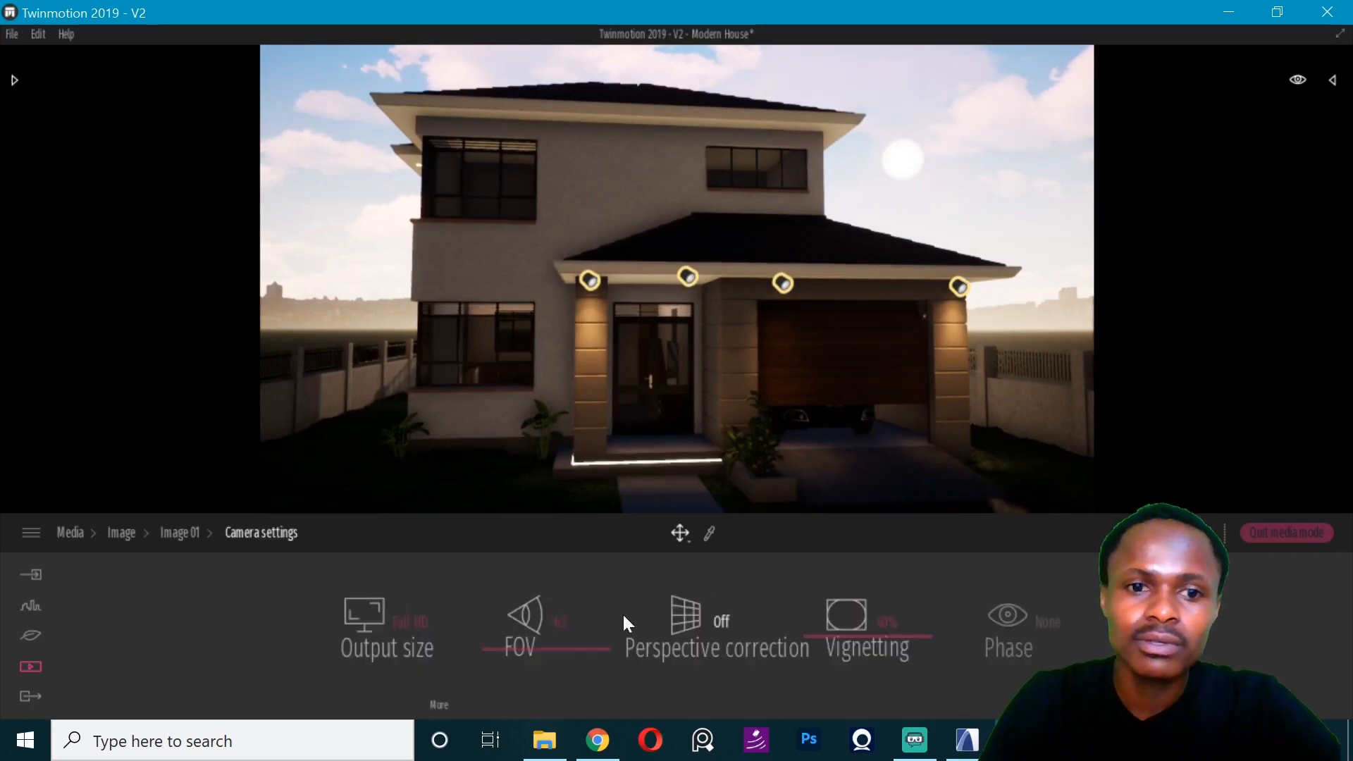
left_click(384, 618)
left_click(376, 572)
- Set the camera's FOV to 50 and turn on perspective correction for Image 01
left_click_drag(560, 645, 562, 637)
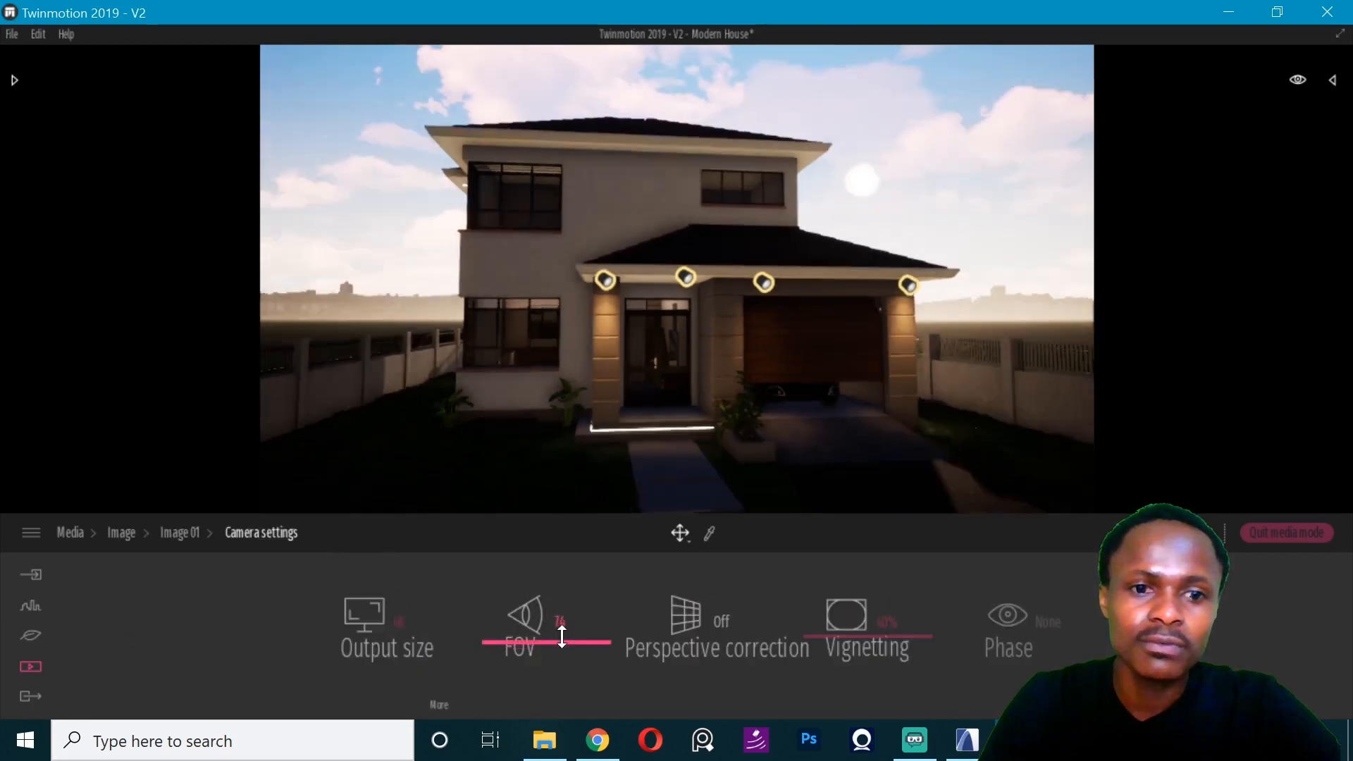
left_click(560, 621)
type("50")
key("Return")
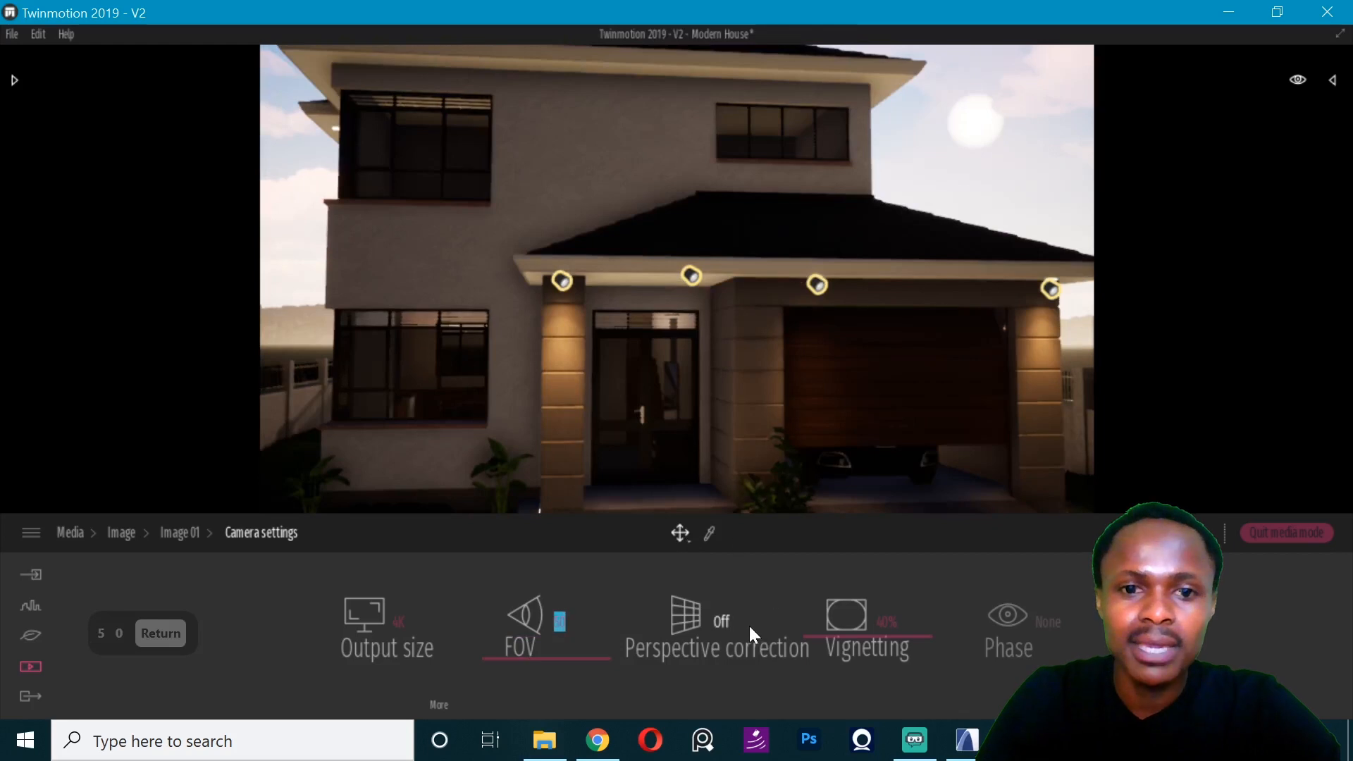
left_click(725, 622)
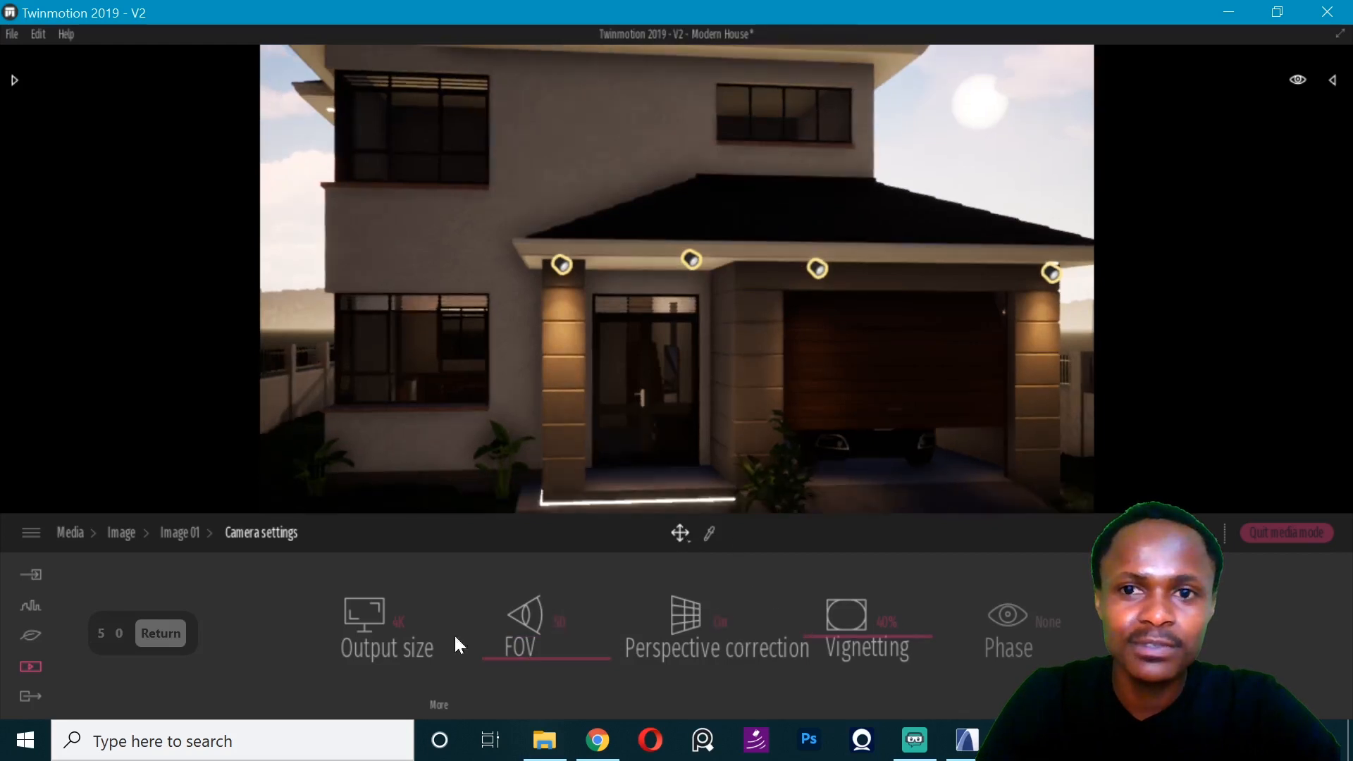
- Move the camera back until the whole front of the house fits in the frame, centre it, and update Image 01 with this view
left_click(121, 533)
key("s")
key("s")
key("s")
key("s")
key("s")
key("s")
key("s")
key("s")
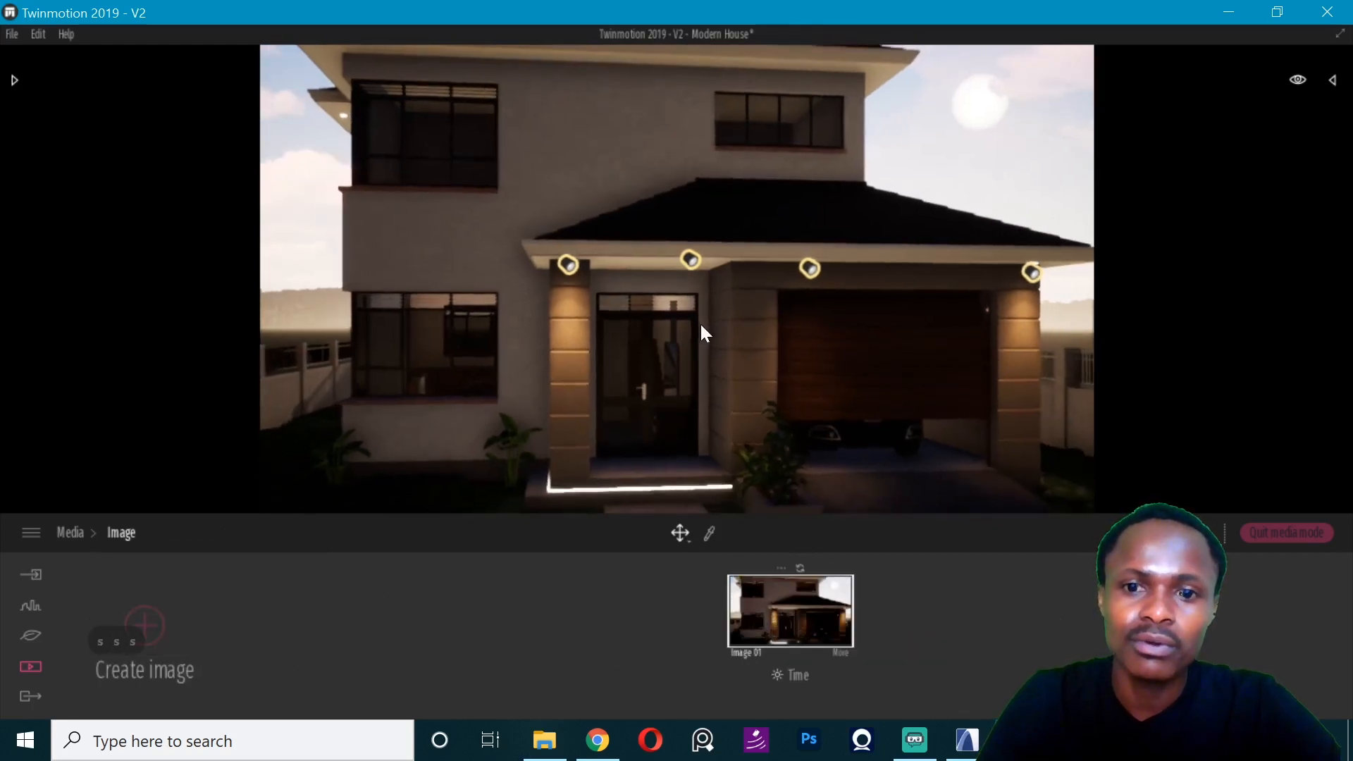
key("s")
key("s")
key("s")
key("s")
key("s")
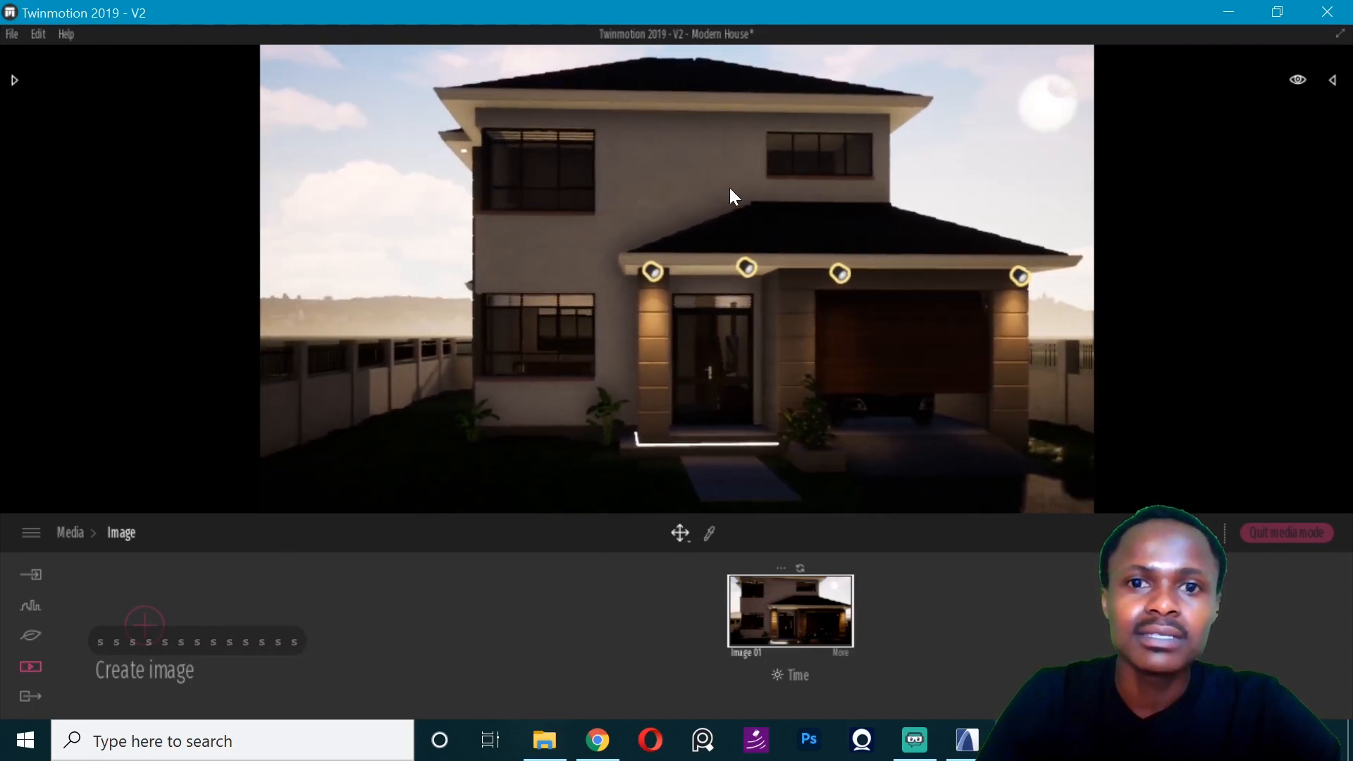
right_click_drag(730, 188, 752, 184)
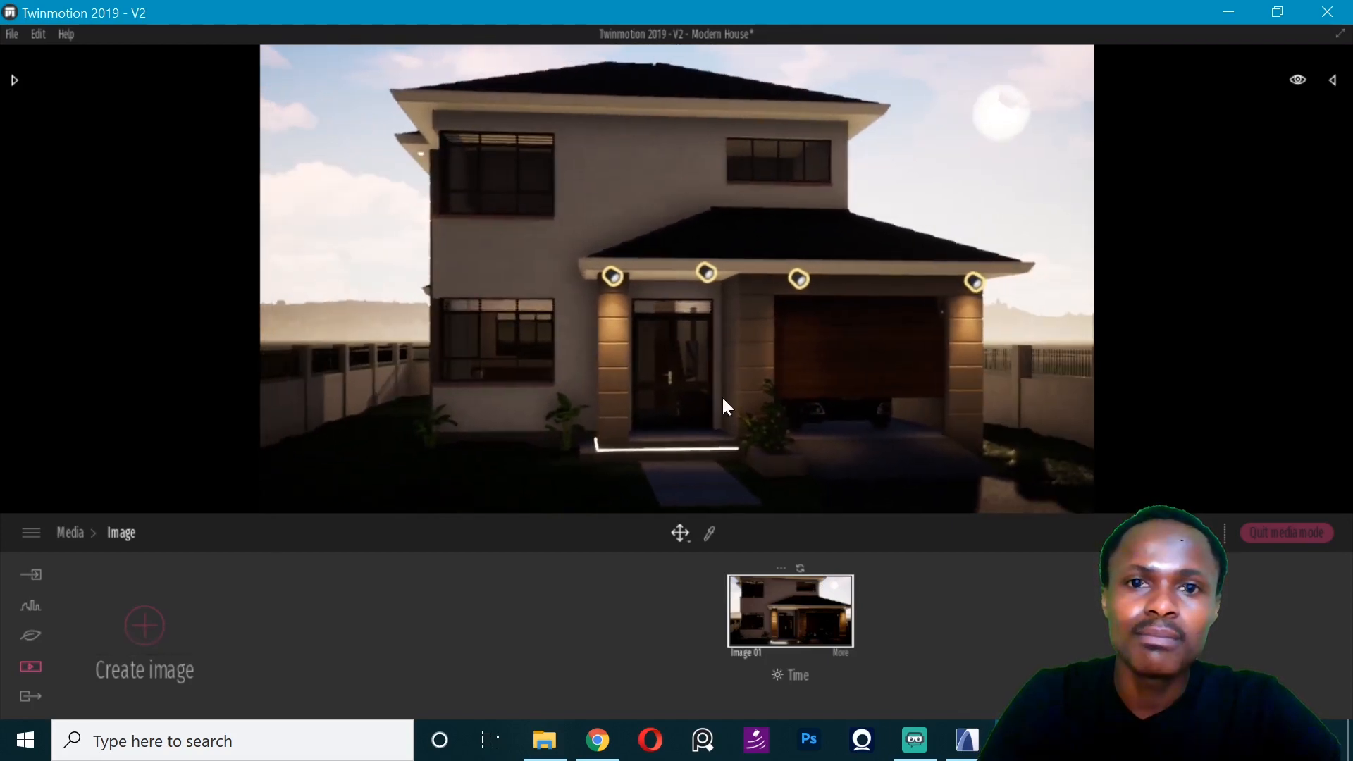
left_click(801, 568)
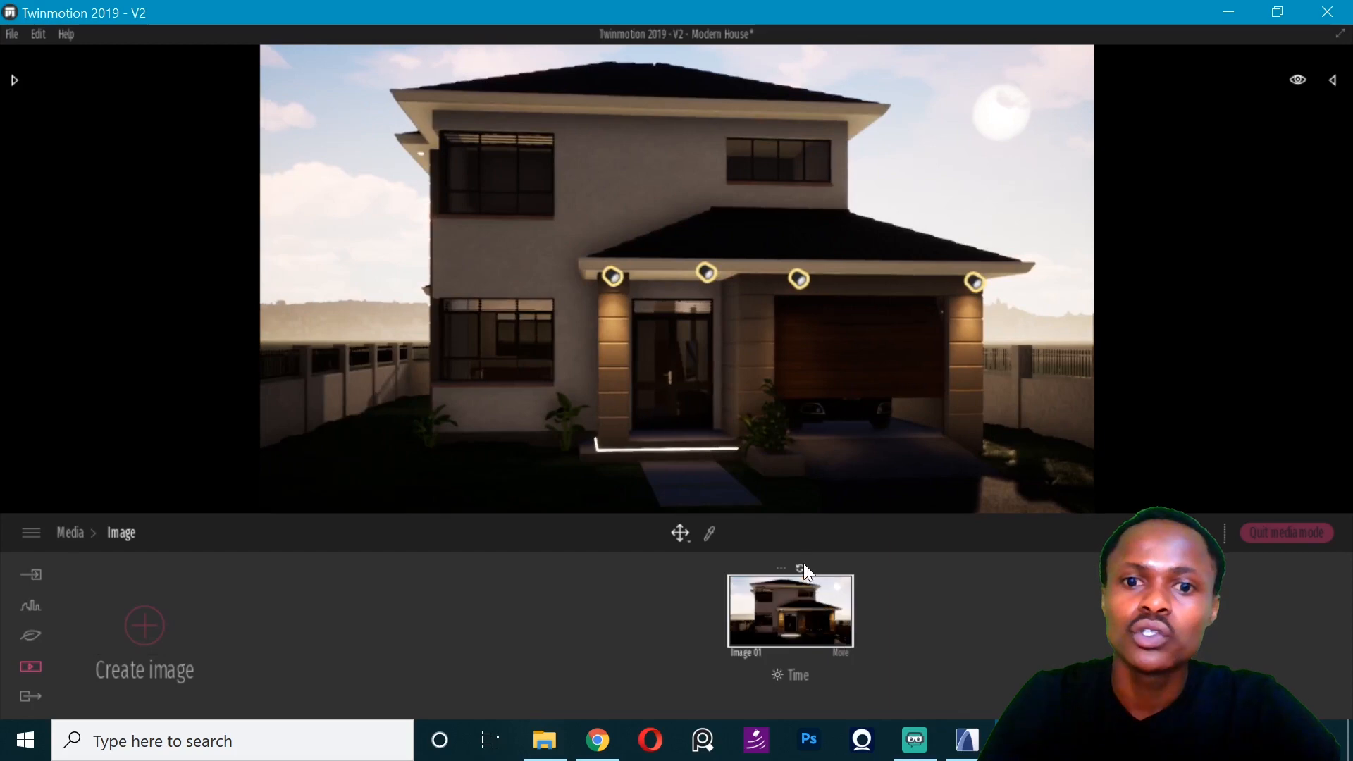
- Open the lighting settings of Image 01 and lower the white balance to about 6600 K
left_click(843, 654)
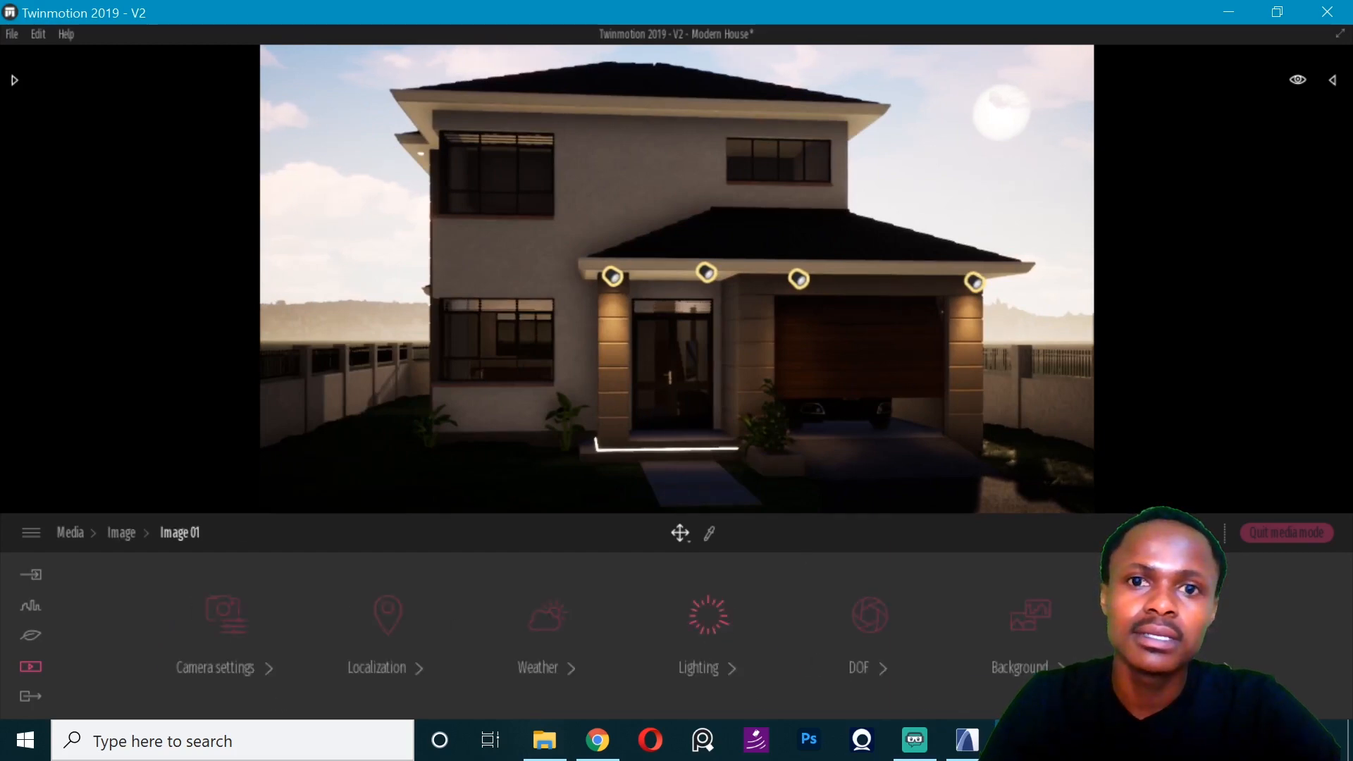
left_click(708, 614)
left_click(180, 532)
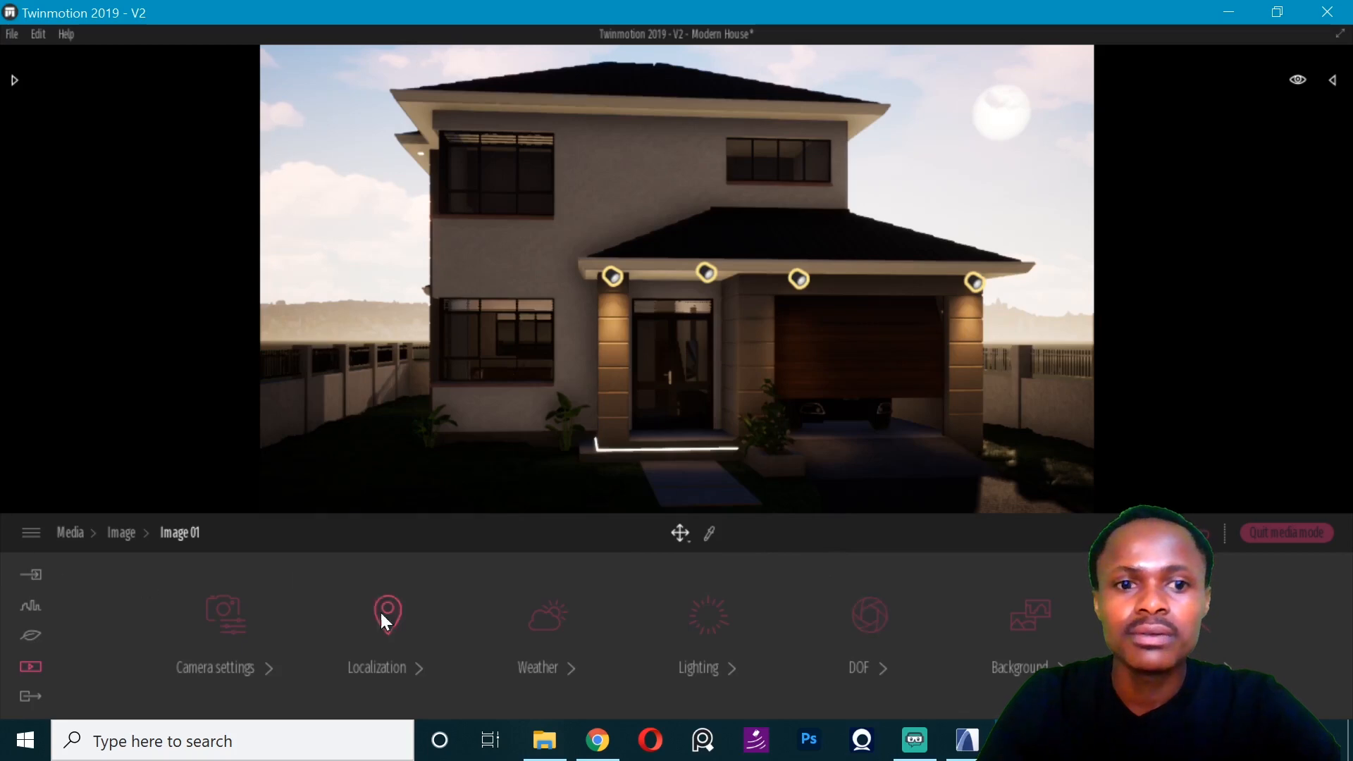
left_click(748, 634)
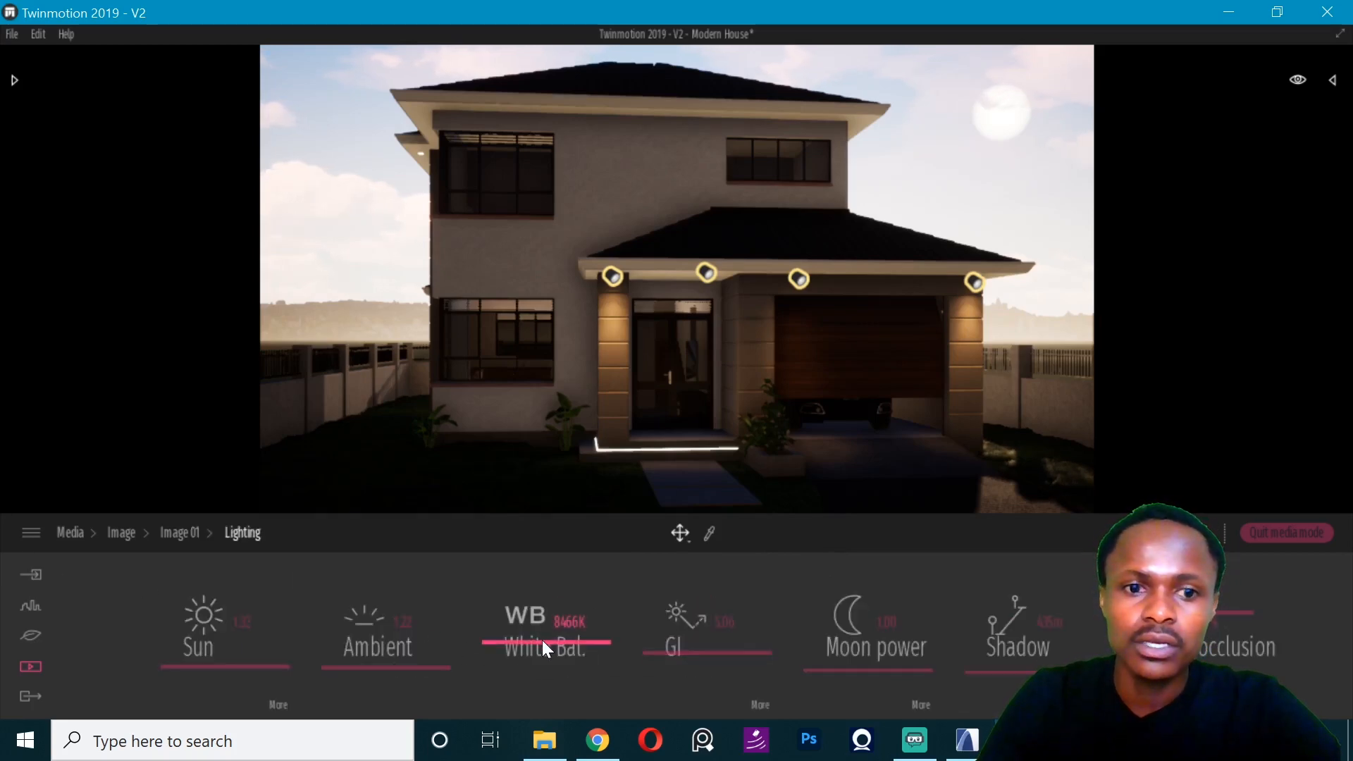
left_click_drag(542, 640, 534, 663)
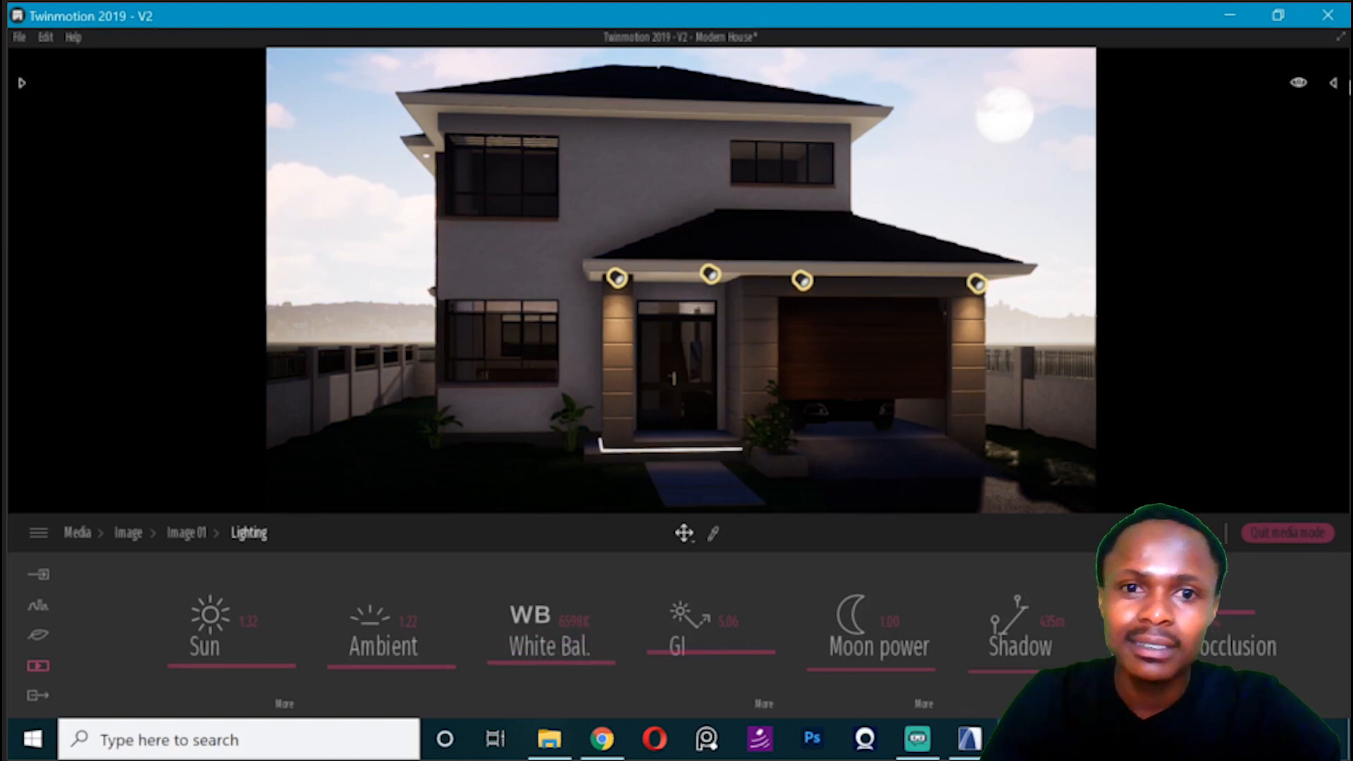
- Change the scene's day time to night so the facade is lit by the exterior lights
left_click(1297, 82)
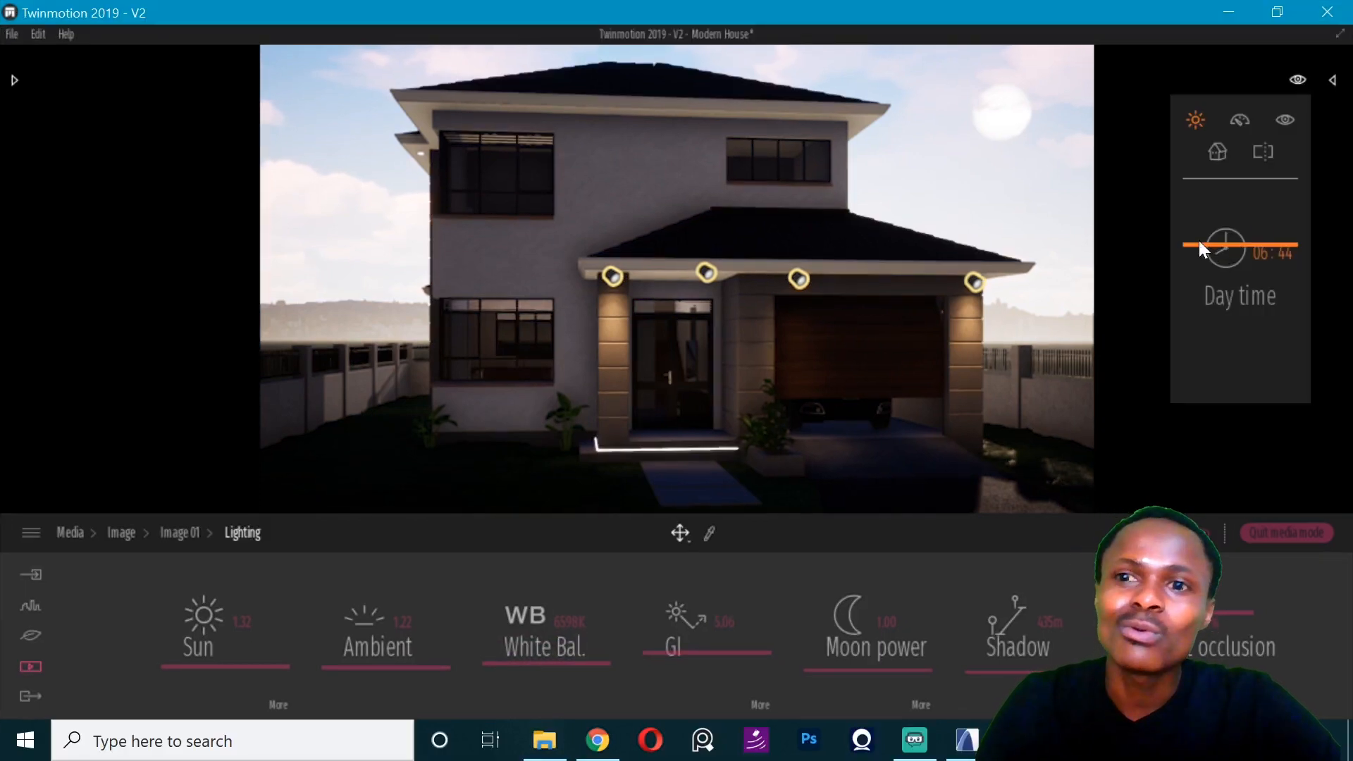
left_click_drag(1202, 248, 1190, 395)
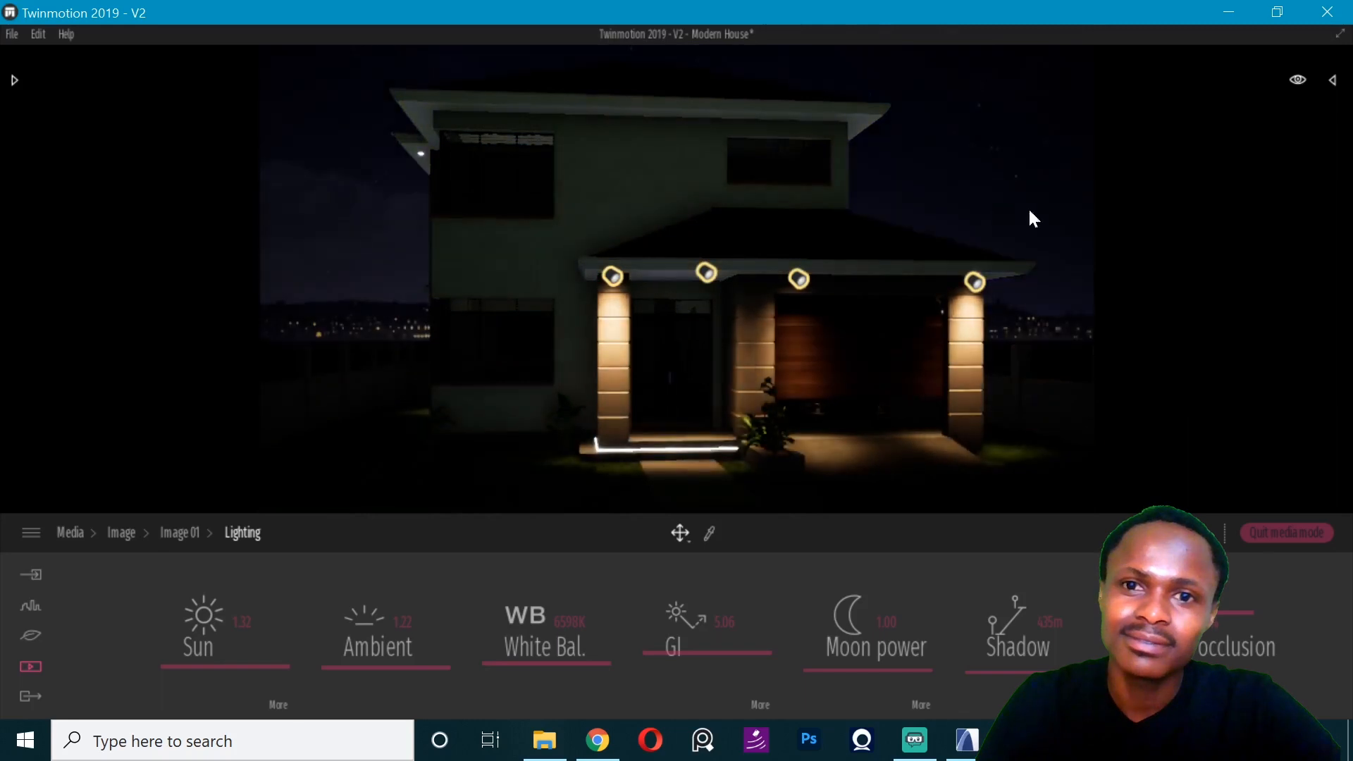